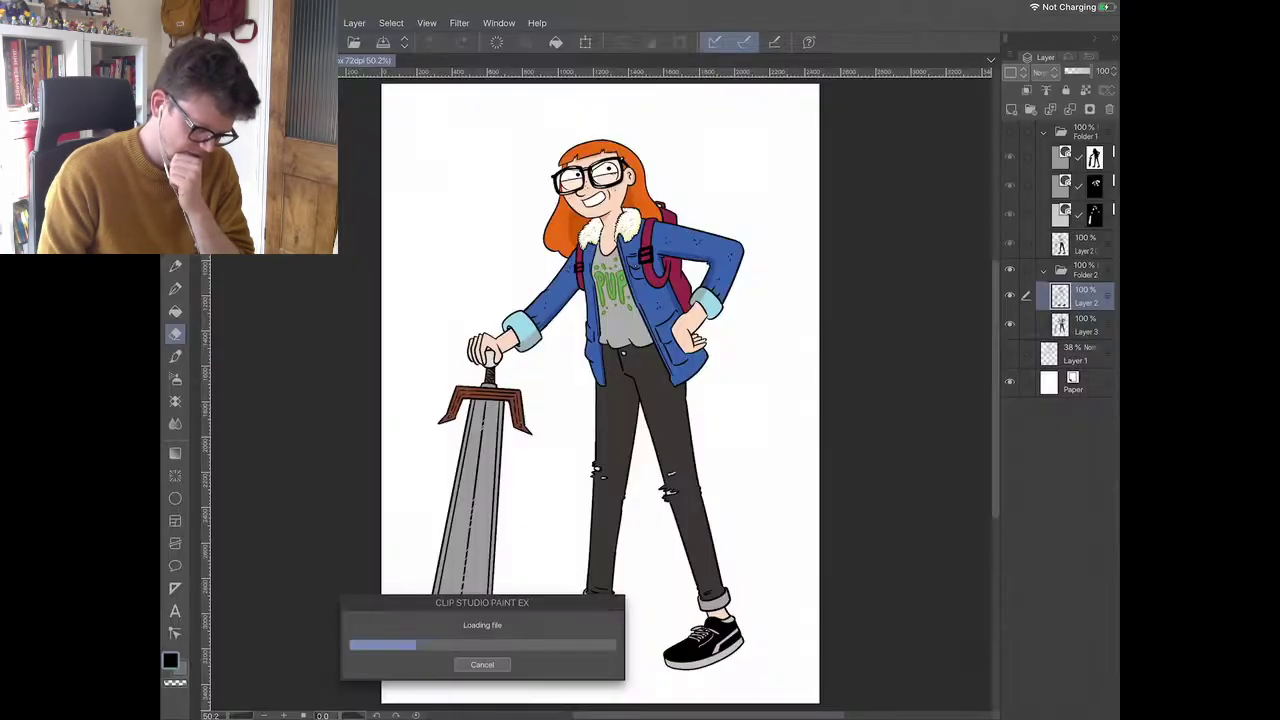
# - Switch to Procreate, close the share options for six_fanarts_transparent and dismiss the export message
pyautogui.moveTo(640, 716); pyautogui.dragTo(640, 450)
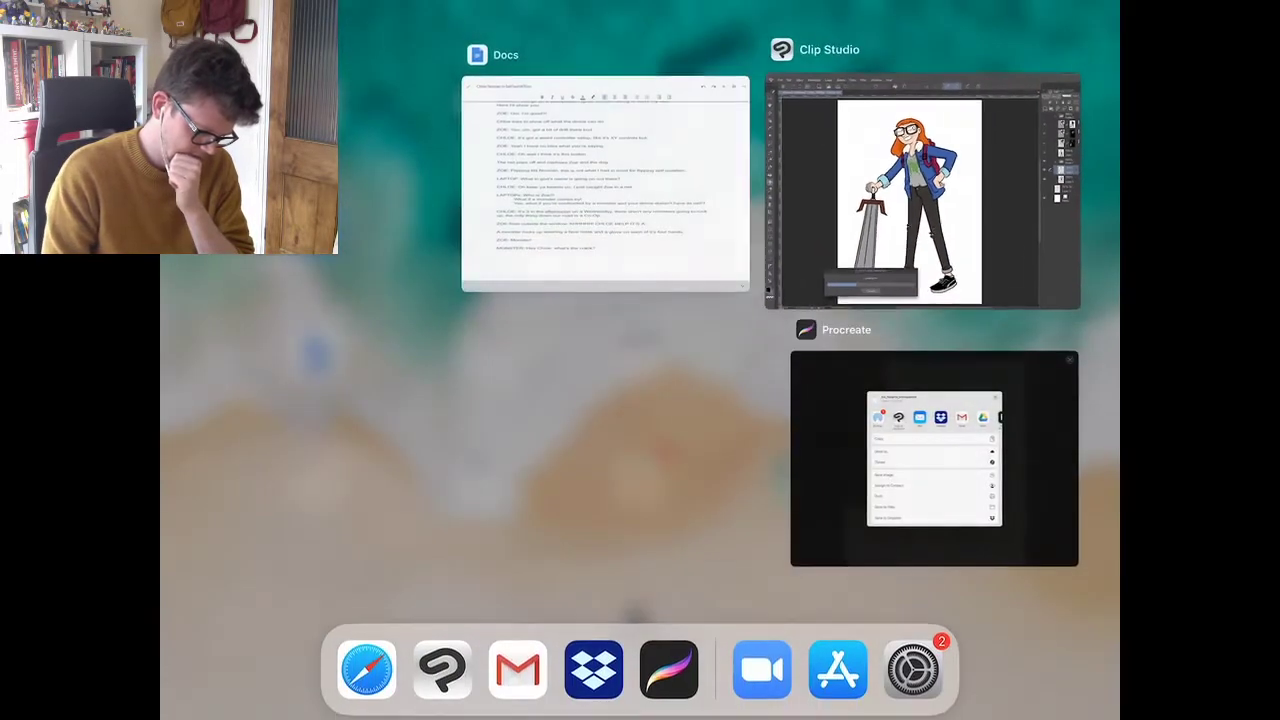
pyautogui.click(932, 458)
pyautogui.click(910, 450)
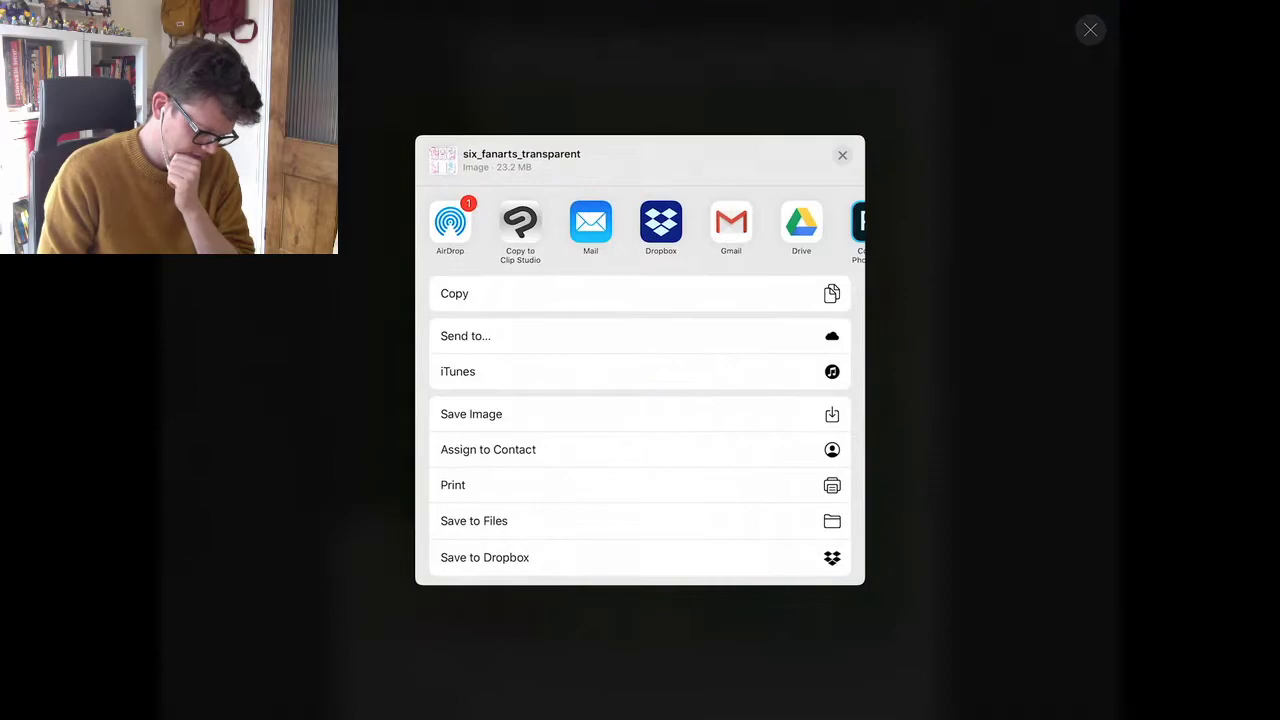
pyautogui.click(842, 155)
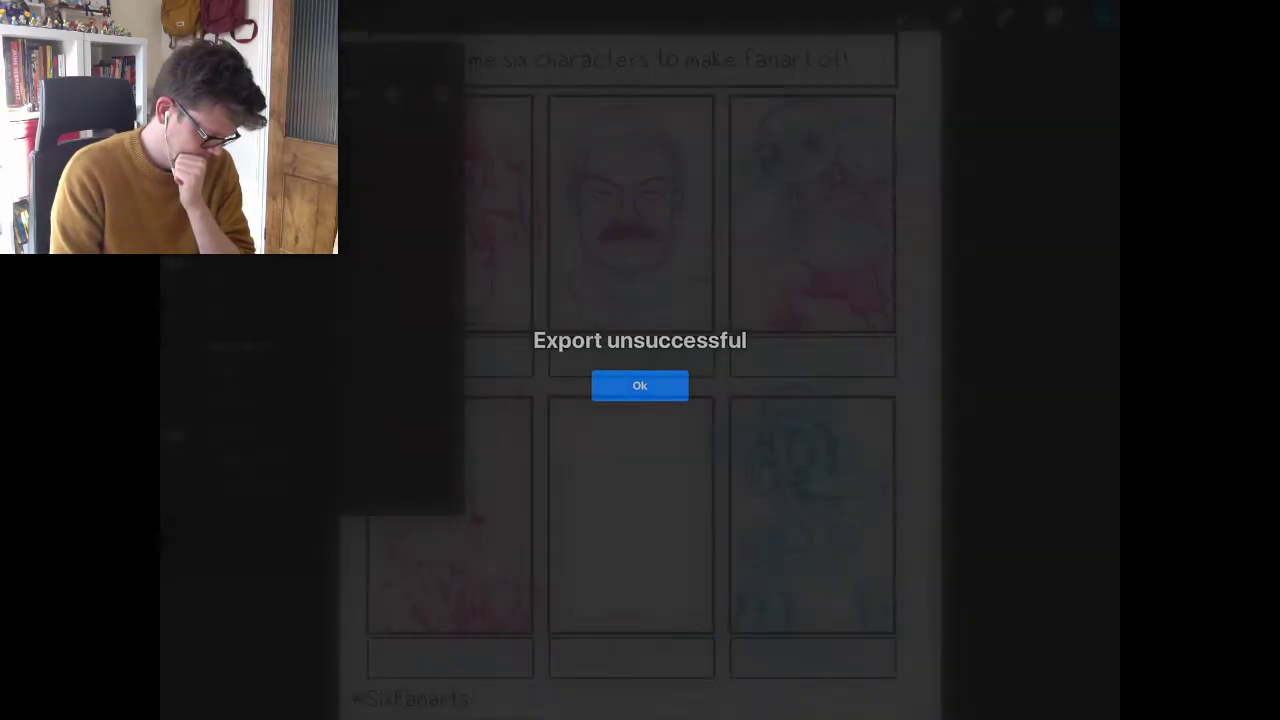
pyautogui.click(640, 383)
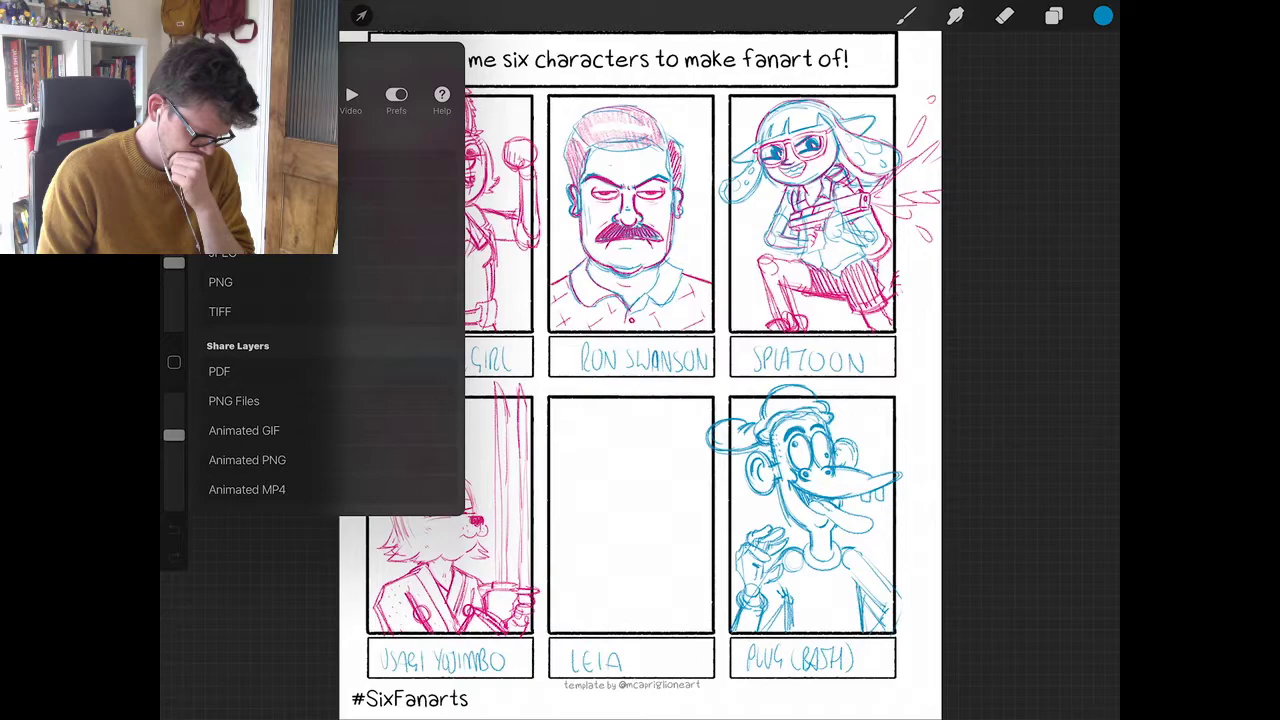
# - Try to export six_fanarts_transparent again and save it to Dropbox
pyautogui.click(332, 193)
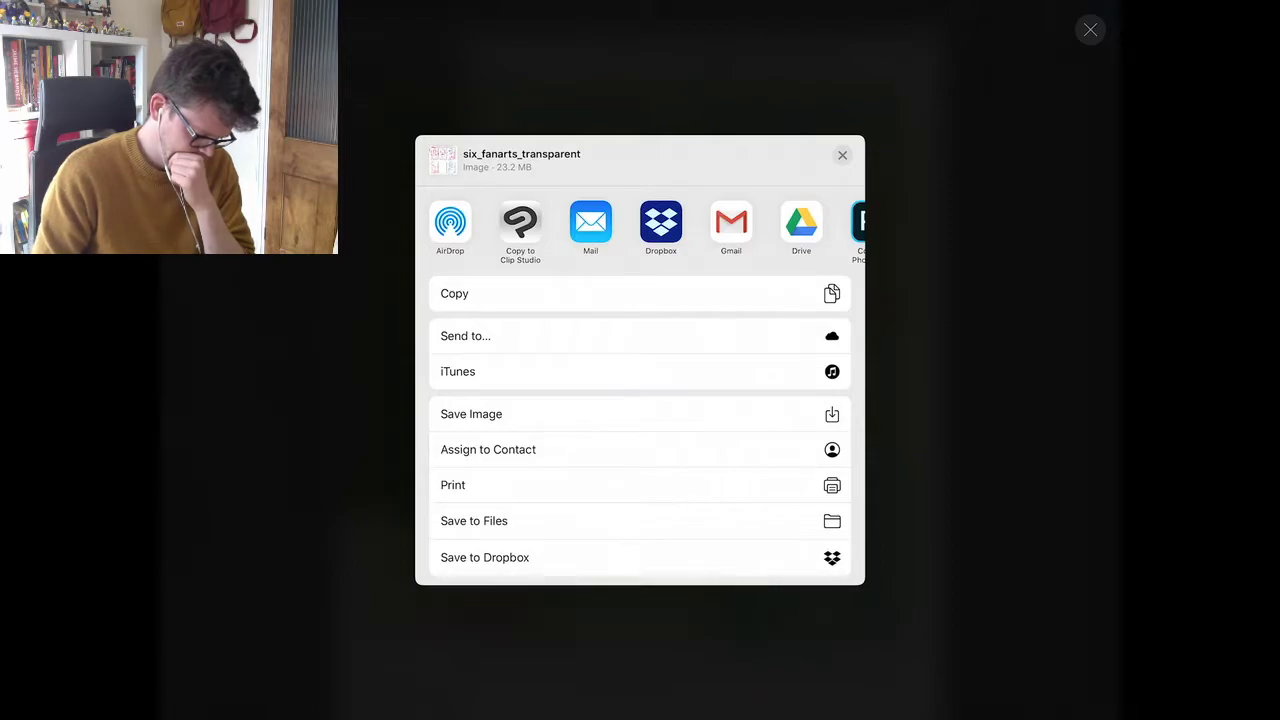
pyautogui.scroll(-2, 640, 400)
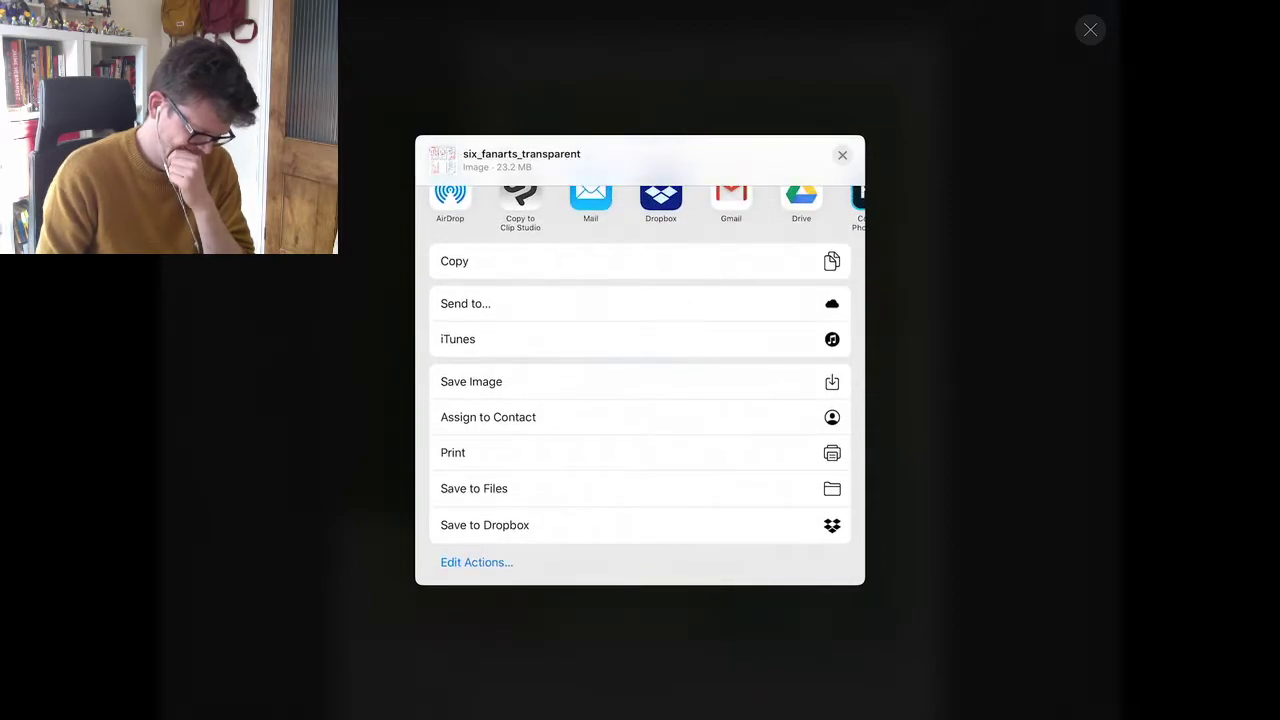
pyautogui.click(484, 525)
pyautogui.click(637, 391)
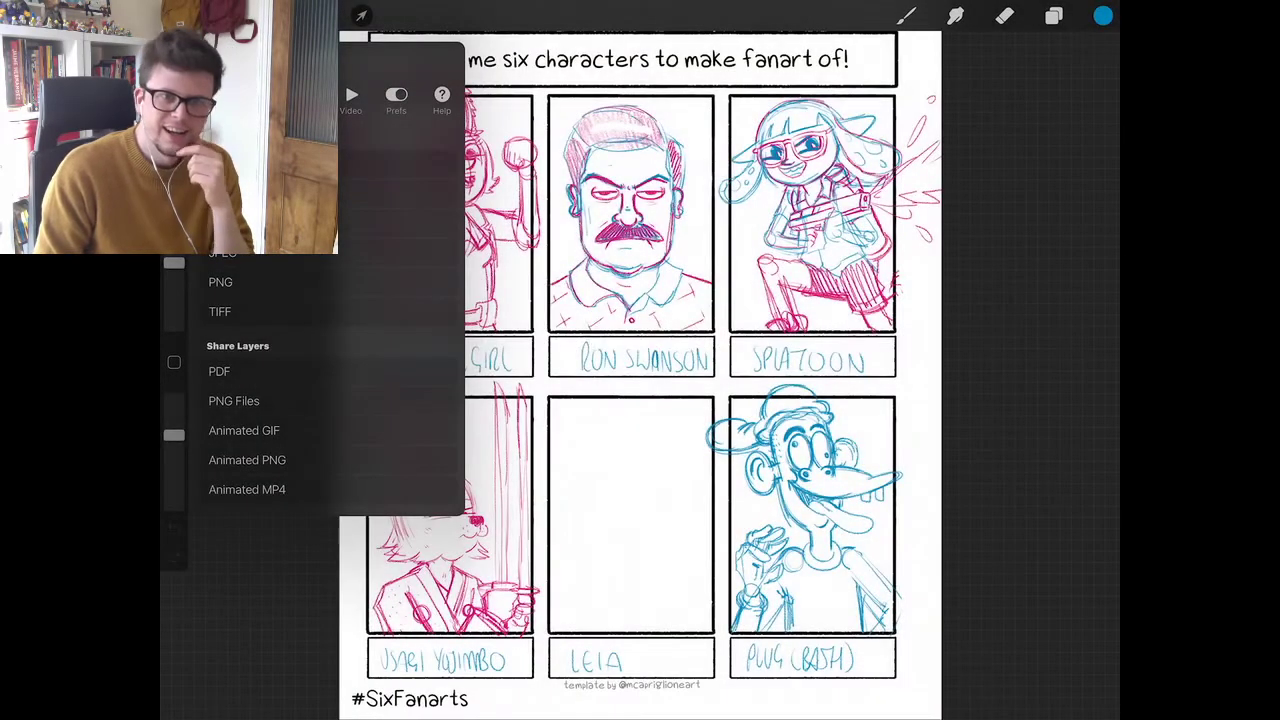
# - Switch to Clip Studio Paint and bring up the imported six_fanarts_transparent-1 drawing
pyautogui.moveTo(640, 717); pyautogui.dragTo(640, 400)
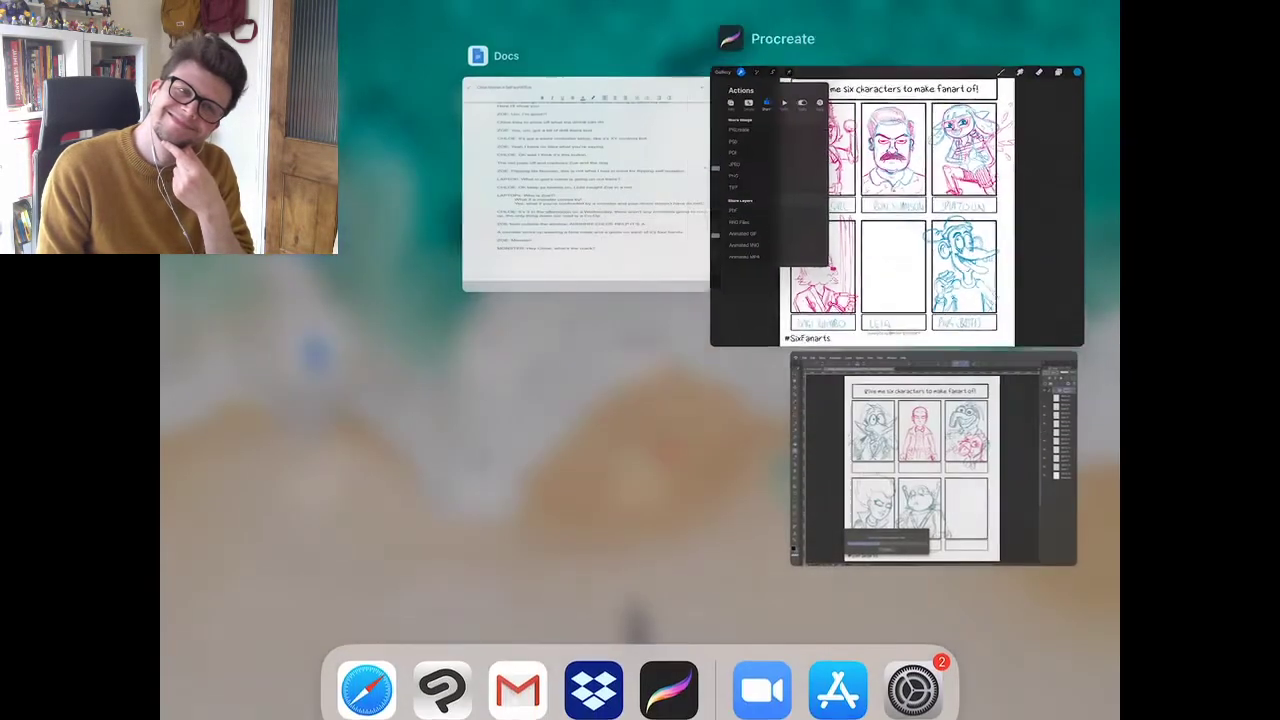
pyautogui.click(933, 458)
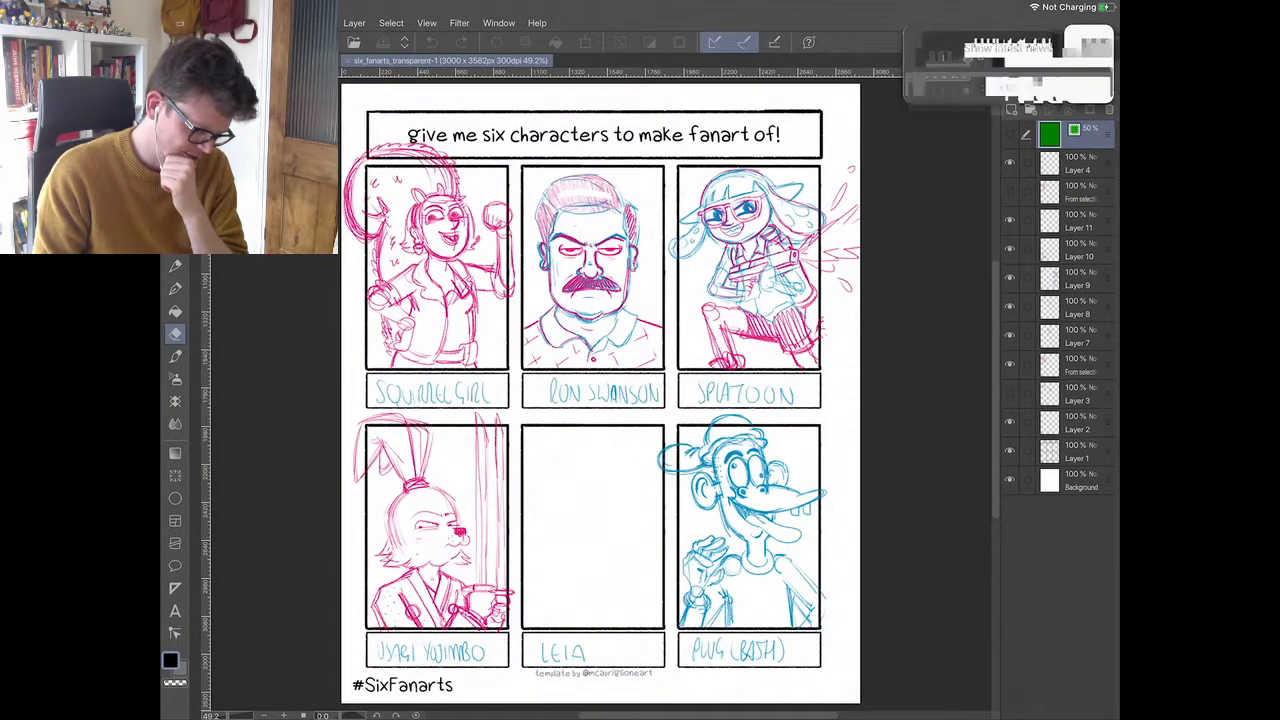
pyautogui.click(1004, 87)
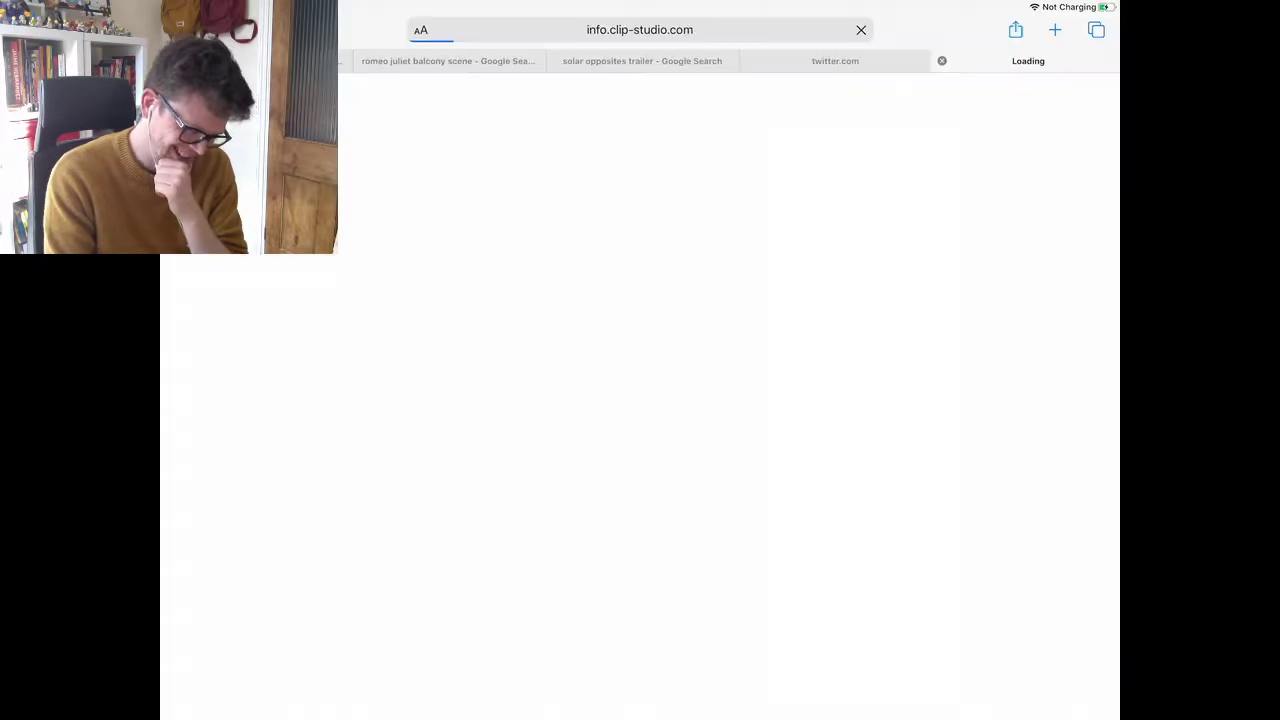
pyautogui.moveTo(640, 716); pyautogui.dragTo(640, 420)
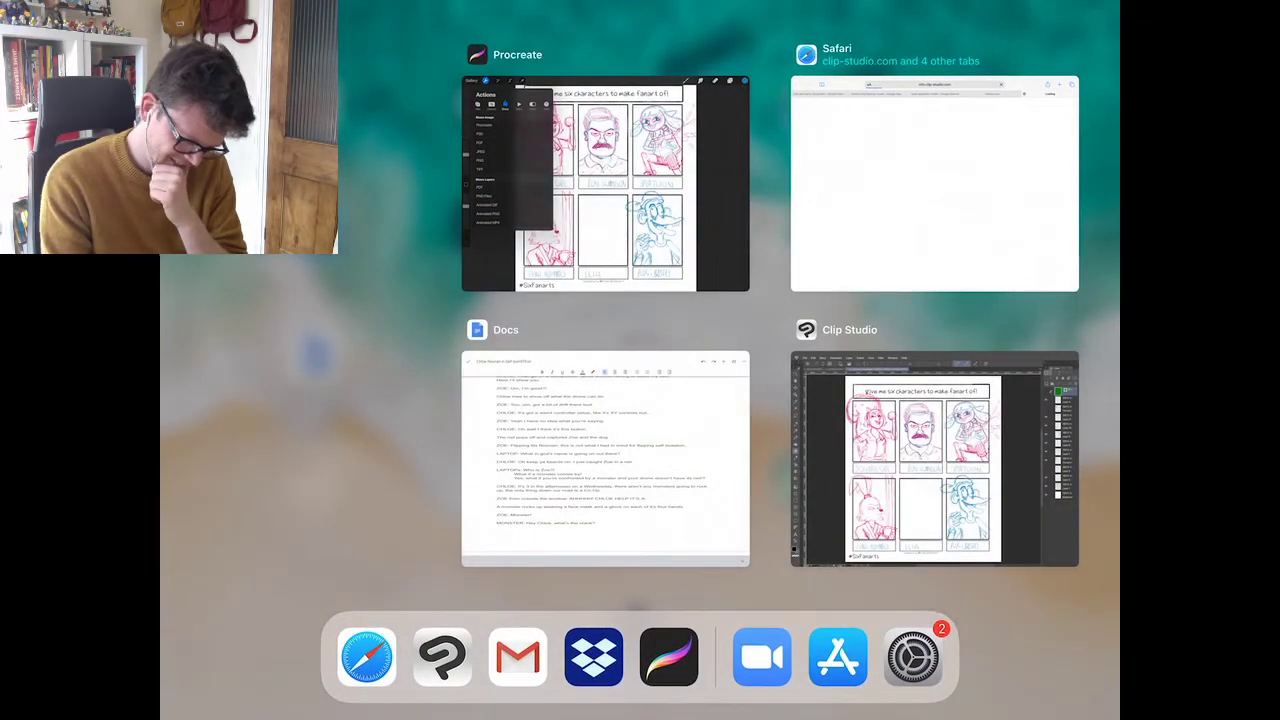
pyautogui.click(935, 458)
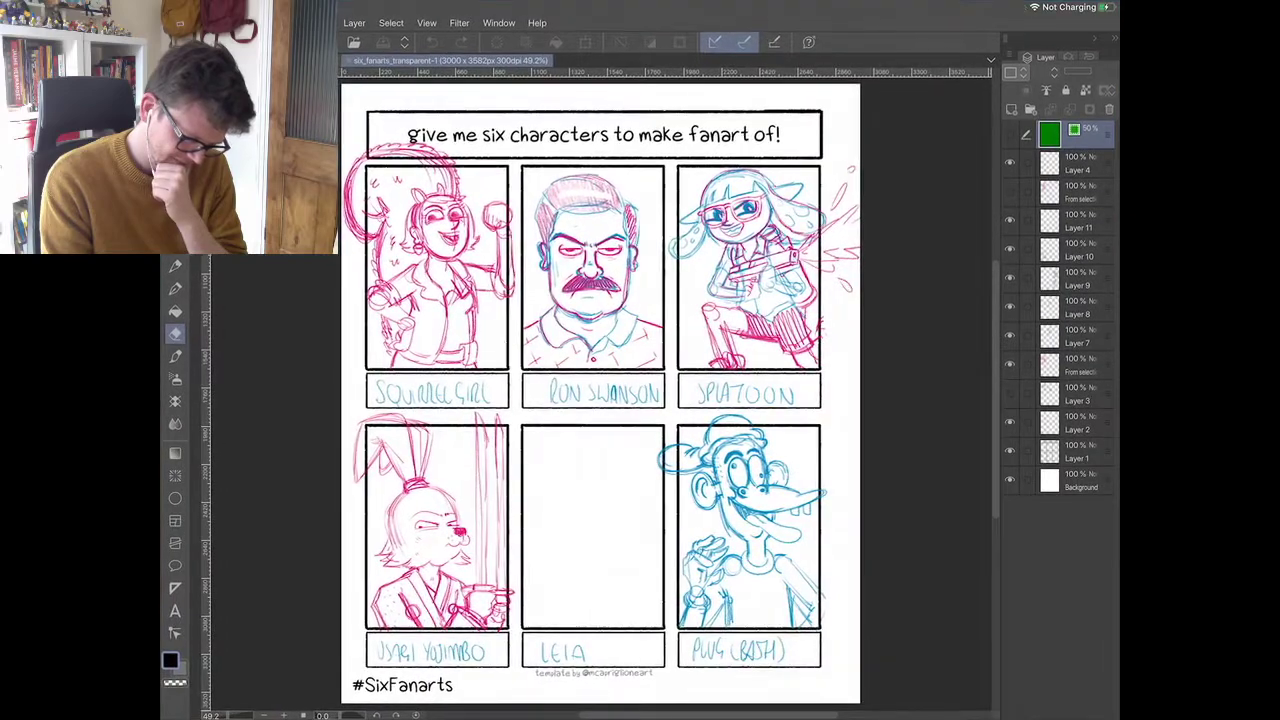
# - Create a new layer folder, place it directly beneath Layer 4, and delete the green 50% layer
pyautogui.click(1031, 107)
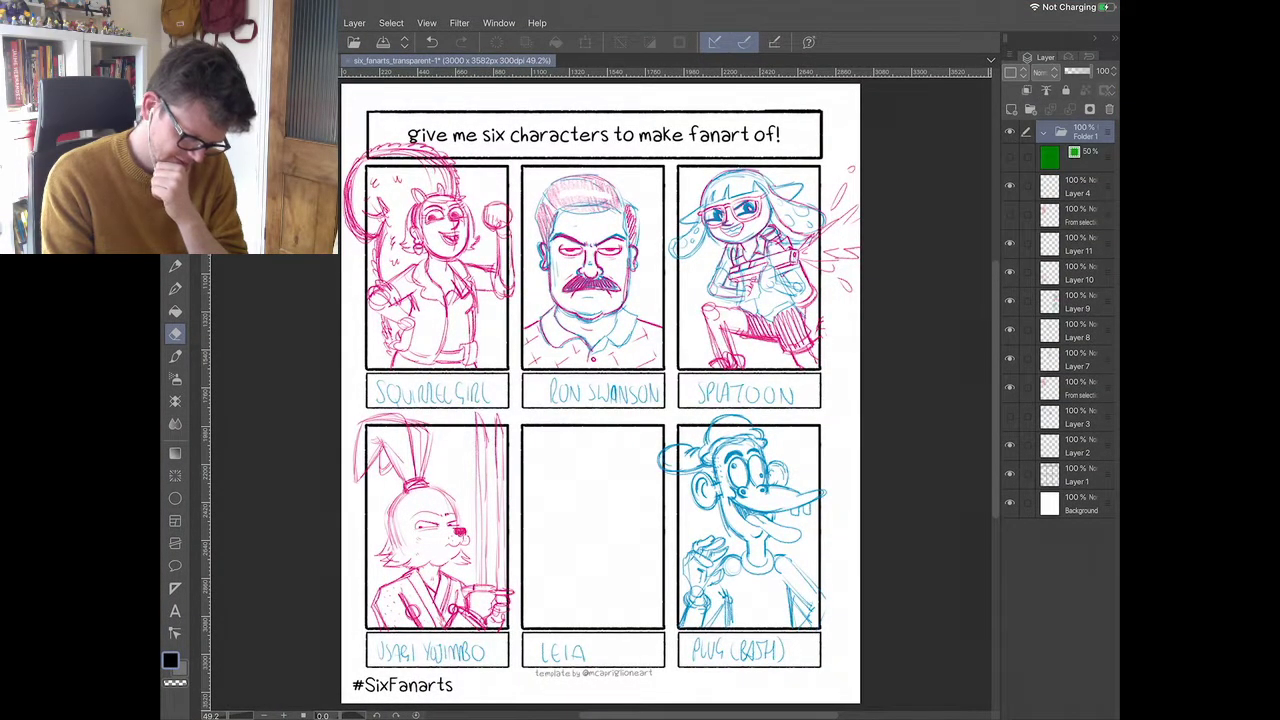
pyautogui.moveTo(1108, 132); pyautogui.dragTo(1108, 172)
pyautogui.click(1010, 187)
pyautogui.click(1010, 187)
pyautogui.moveTo(1108, 187); pyautogui.dragTo(1108, 147)
pyautogui.click(1086, 134)
pyautogui.click(1109, 109)
# - Move the visible sketch layers into Folder 1: Layers 11, 10, 9, 8, 7, the visible From selection layer and Layer 2
pyautogui.moveTo(1108, 187); pyautogui.dragTo(1063, 174)
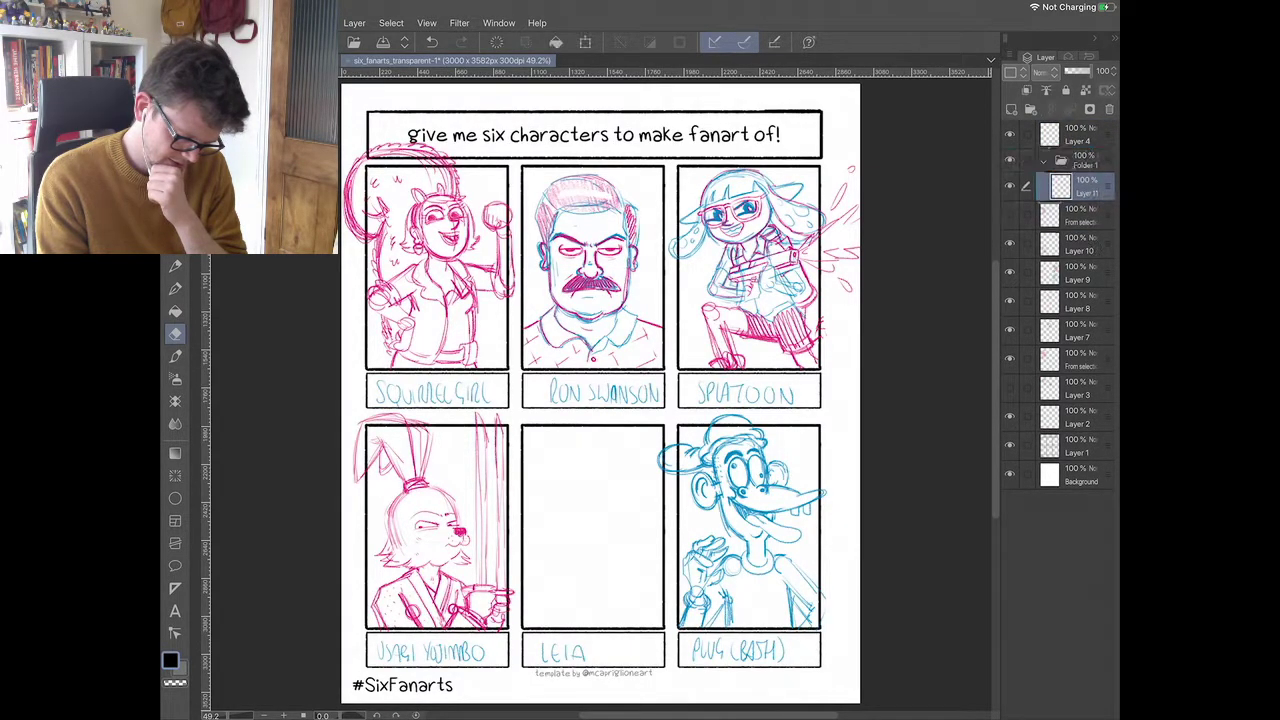
pyautogui.moveTo(1108, 244); pyautogui.dragTo(1108, 200)
pyautogui.moveTo(1108, 273); pyautogui.dragTo(1108, 234)
pyautogui.moveTo(1108, 301); pyautogui.dragTo(1108, 262)
pyautogui.moveTo(1108, 330); pyautogui.dragTo(1108, 290)
pyautogui.moveTo(1108, 244); pyautogui.dragTo(1108, 222)
pyautogui.moveTo(1108, 273); pyautogui.dragTo(1108, 247)
pyautogui.moveTo(1108, 301); pyautogui.dragTo(1108, 276)
pyautogui.moveTo(1108, 359); pyautogui.dragTo(1075, 303)
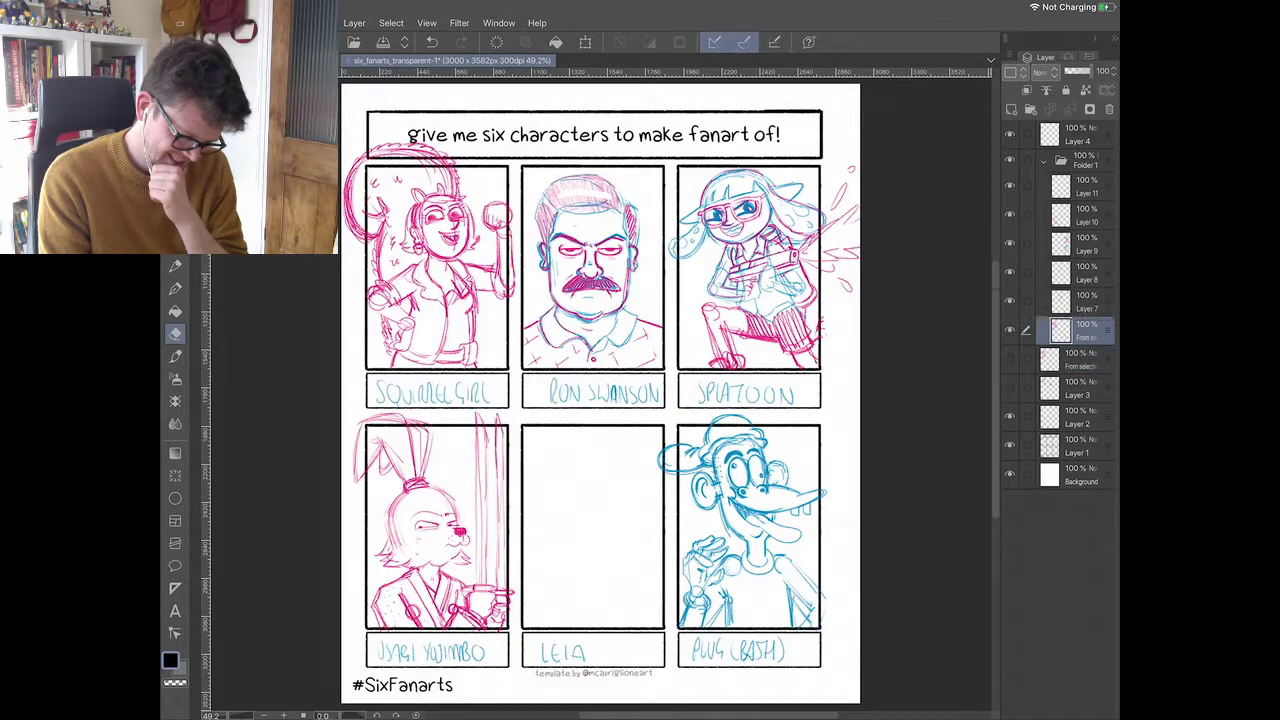
pyautogui.moveTo(1108, 417); pyautogui.dragTo(1108, 340)
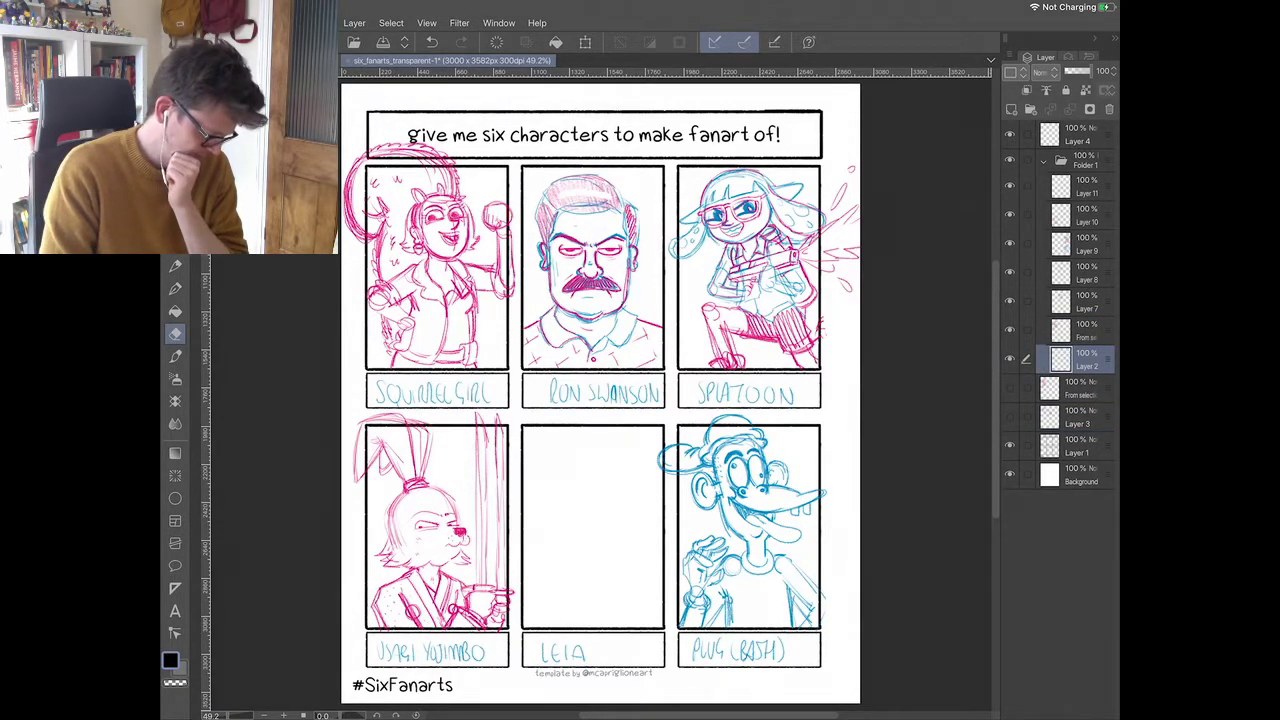
# - Collapse Folder 1 and fade it to 24% opacity, making Layer 4 the active layer
pyautogui.click(1044, 161)
pyautogui.click(1073, 71)
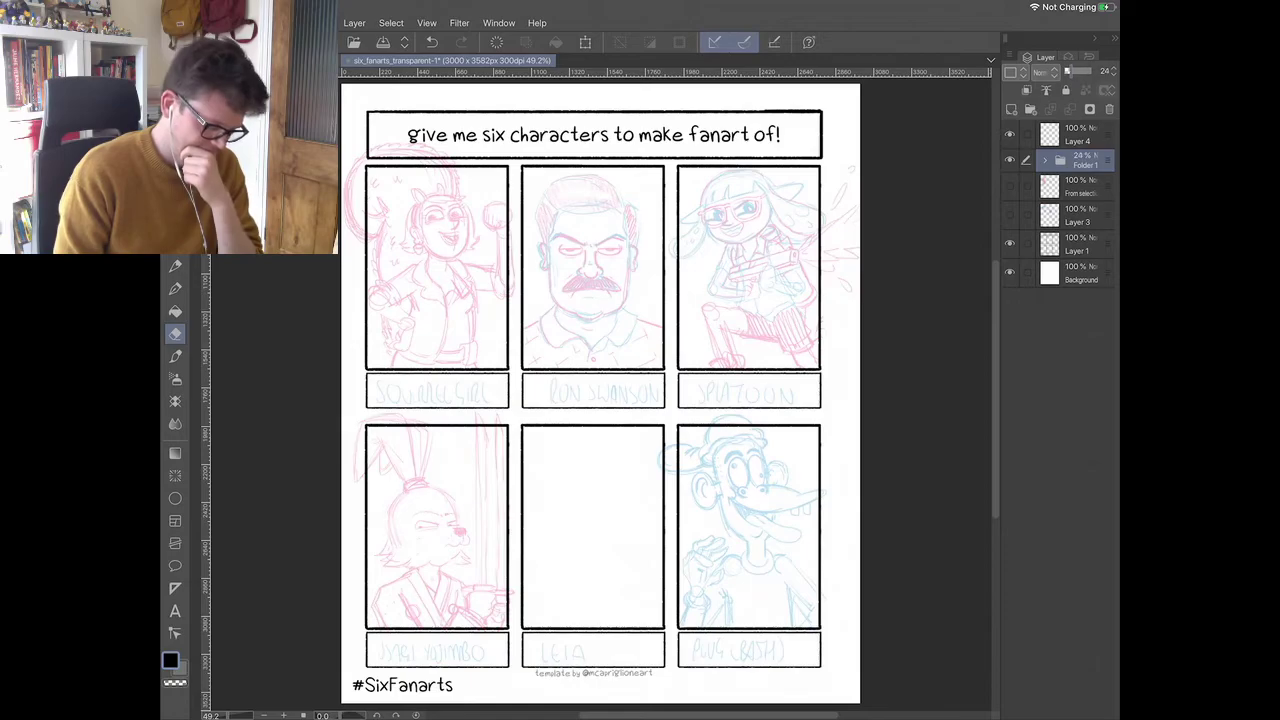
pyautogui.click(1078, 135)
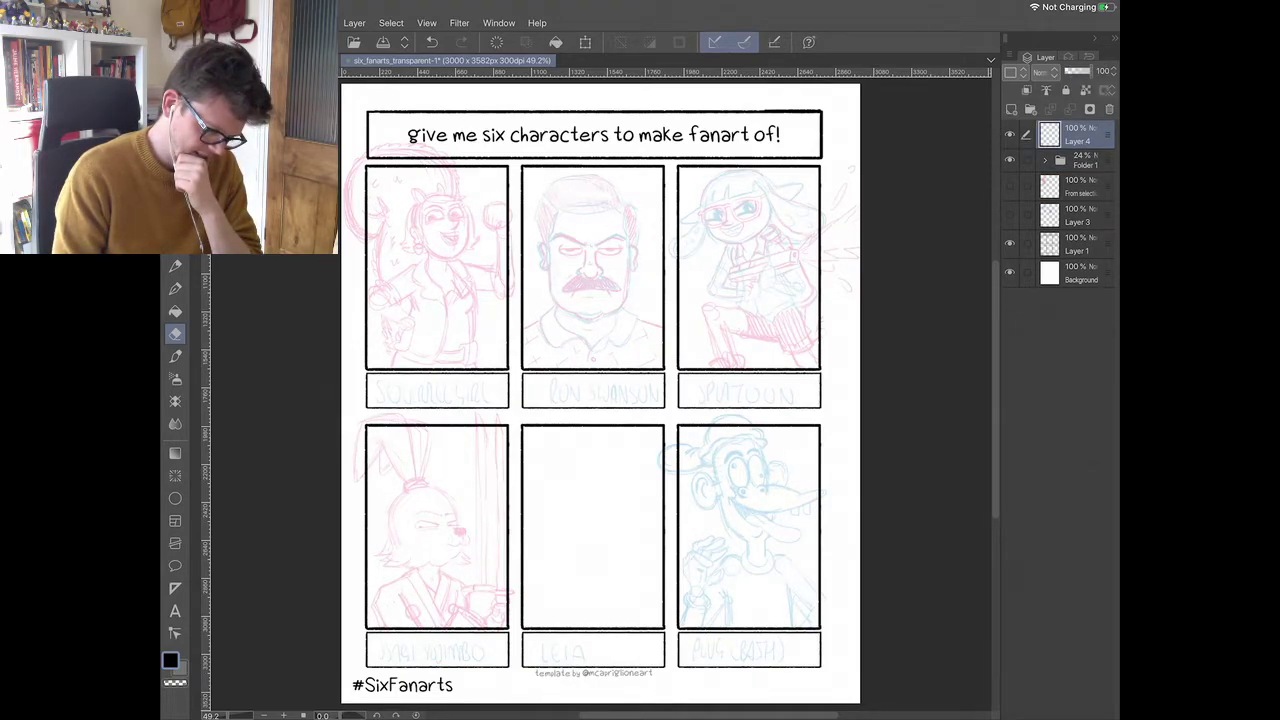
# - Ink the left temple hairline of the Ron Swanson sketch and a short starting stroke at the right temple
pyautogui.scroll(3, 600, 385)
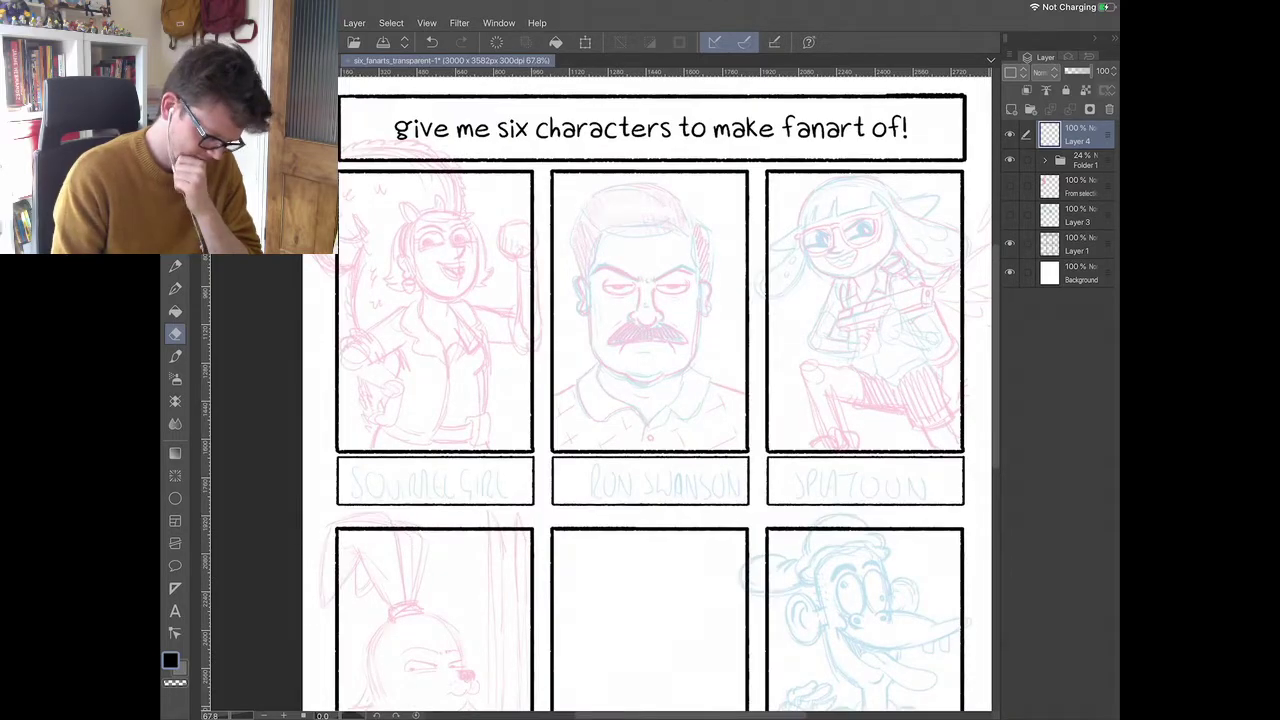
pyautogui.scroll(4, 471, 151)
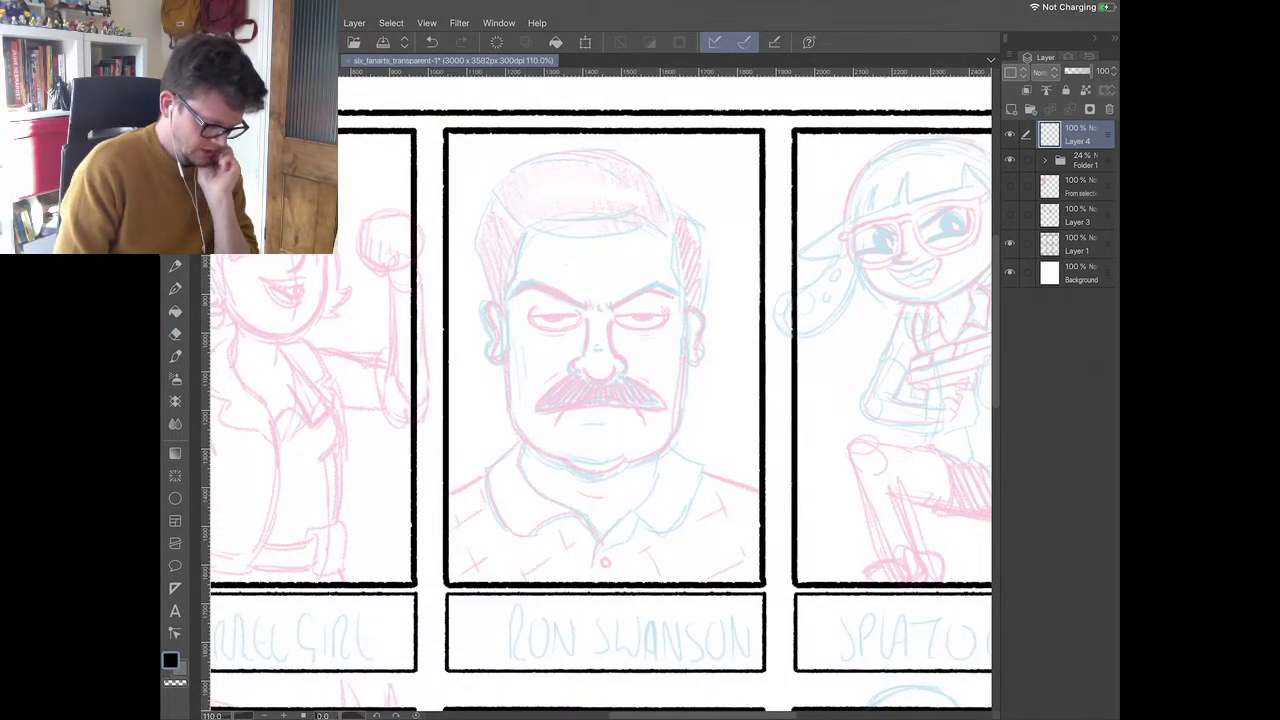
pyautogui.scroll(2, 626, 180)
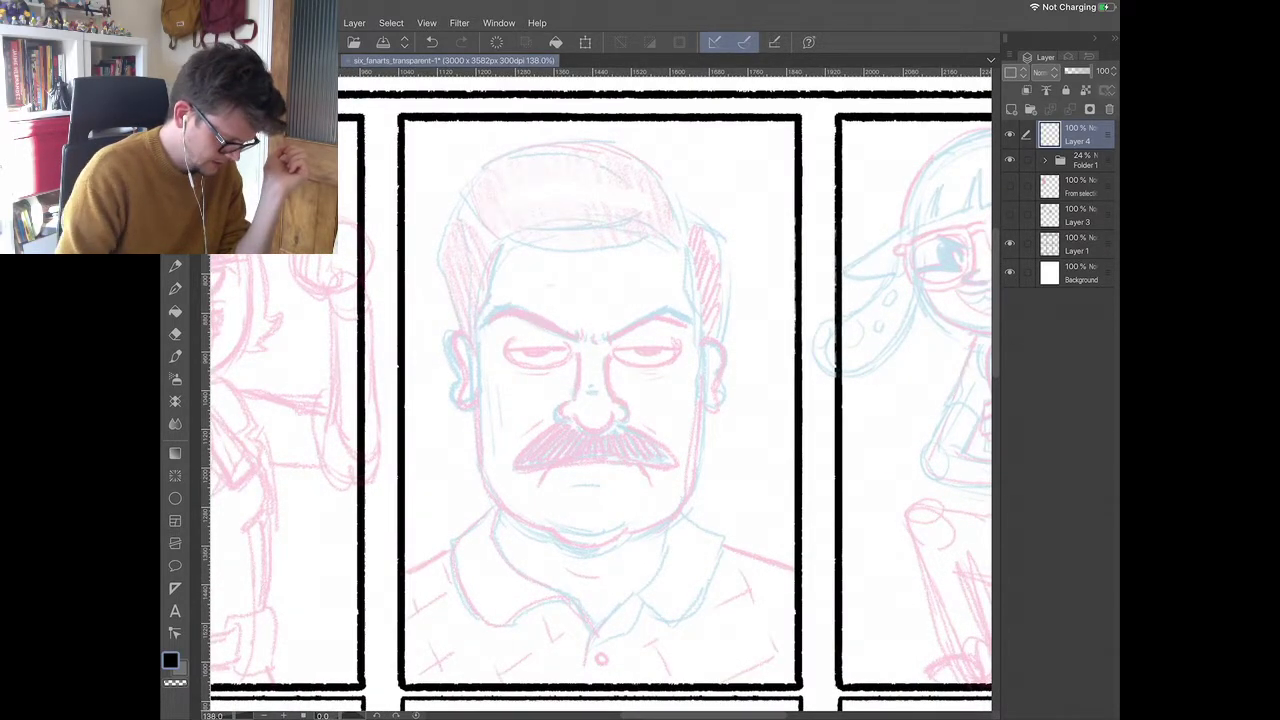
pyautogui.click(196, 38)
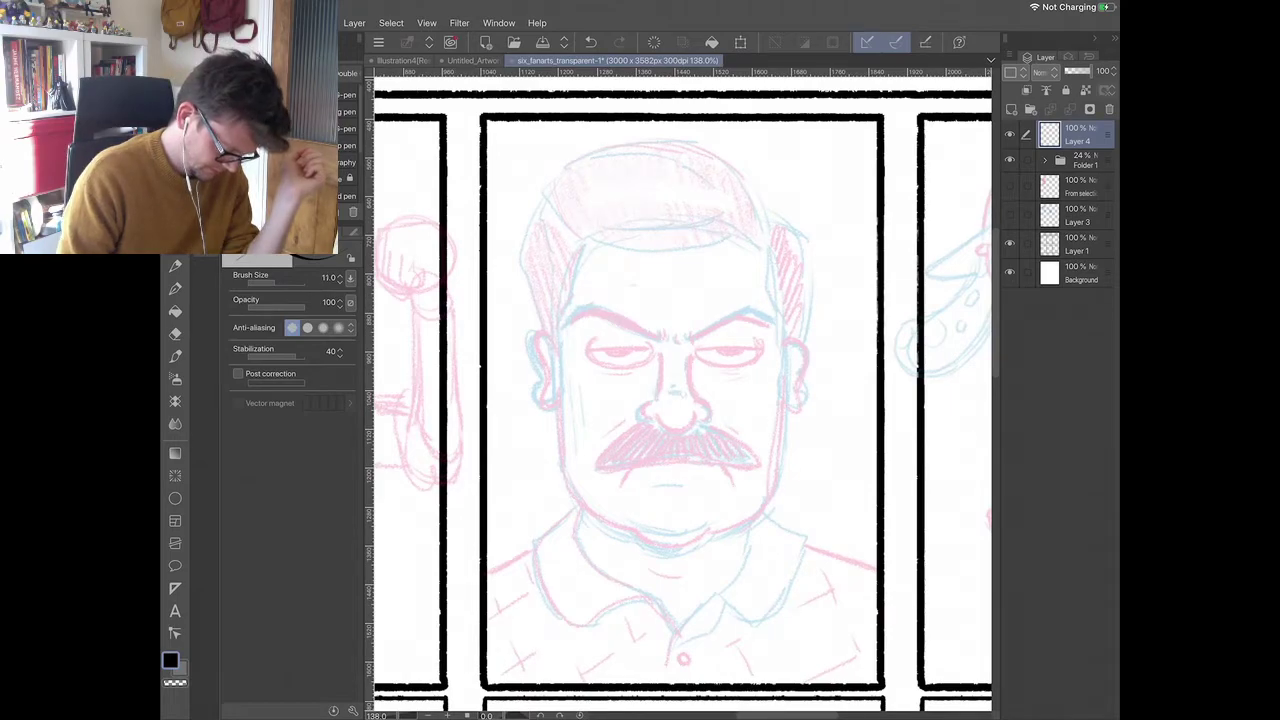
pyautogui.press('Tab')
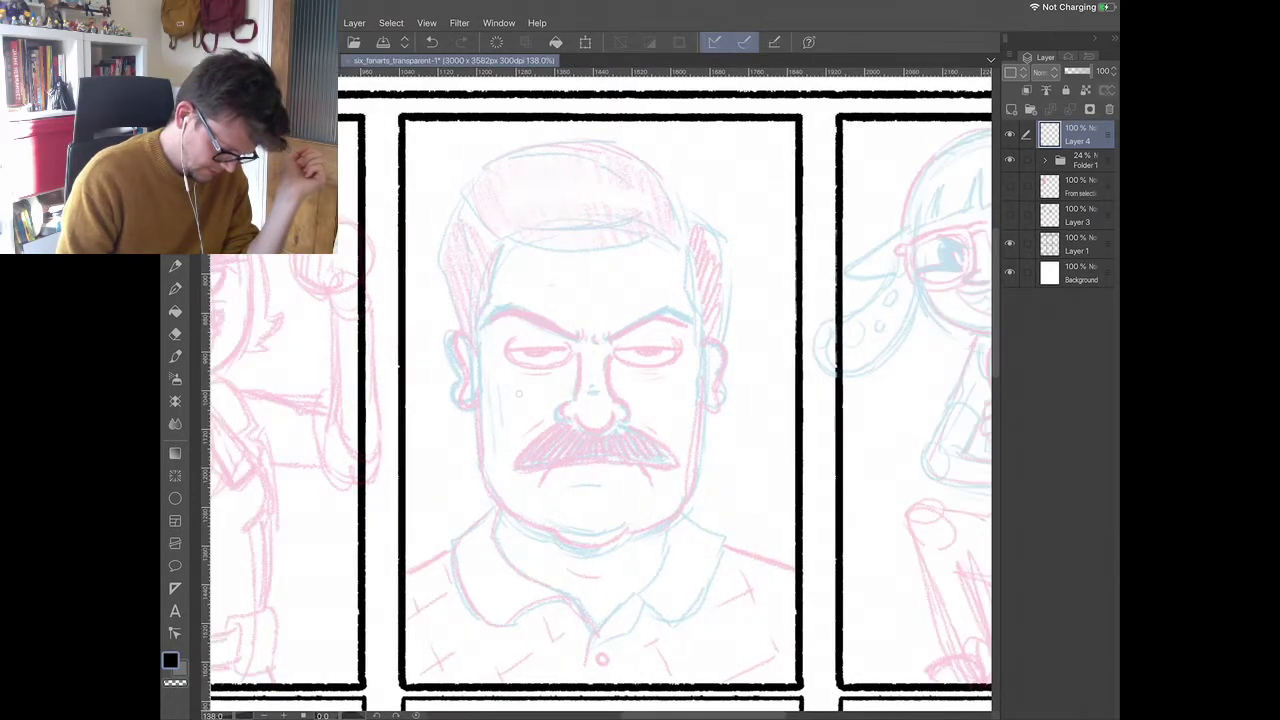
pyautogui.moveTo(504, 242); pyautogui.dragTo(474, 345)
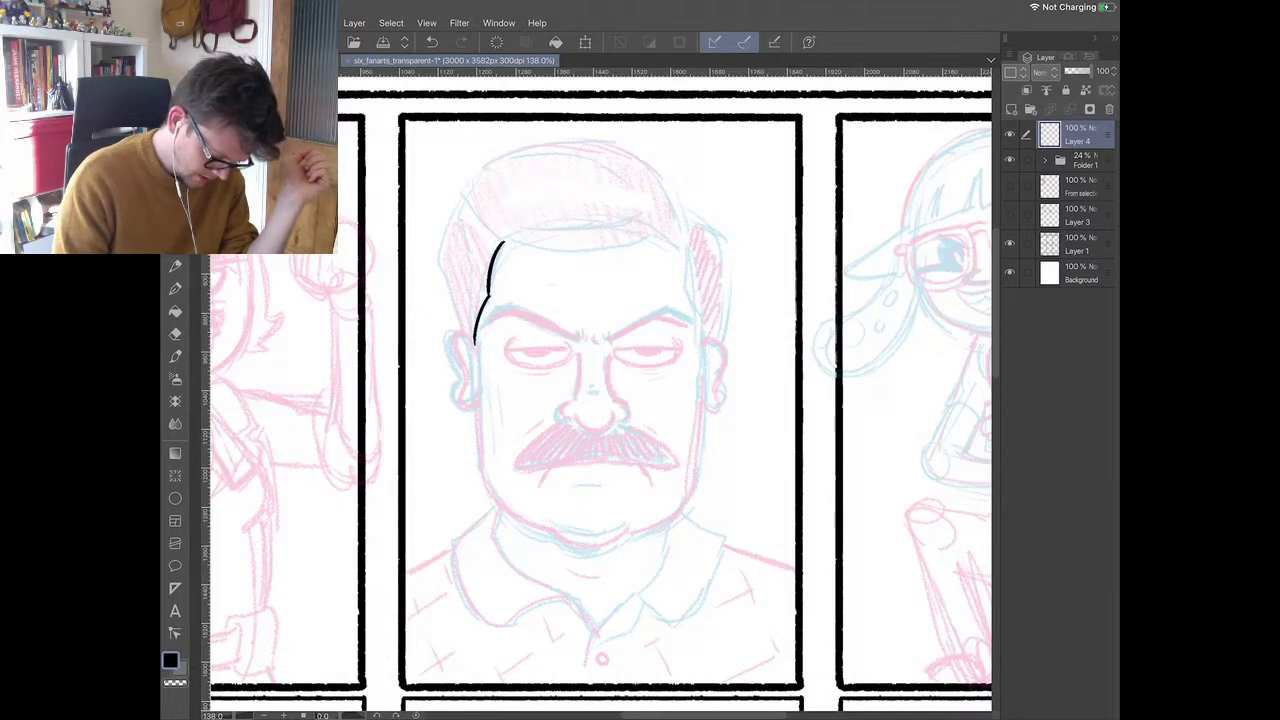
pyautogui.moveTo(505, 242); pyautogui.dragTo(686, 249)
pyautogui.press('super+z')
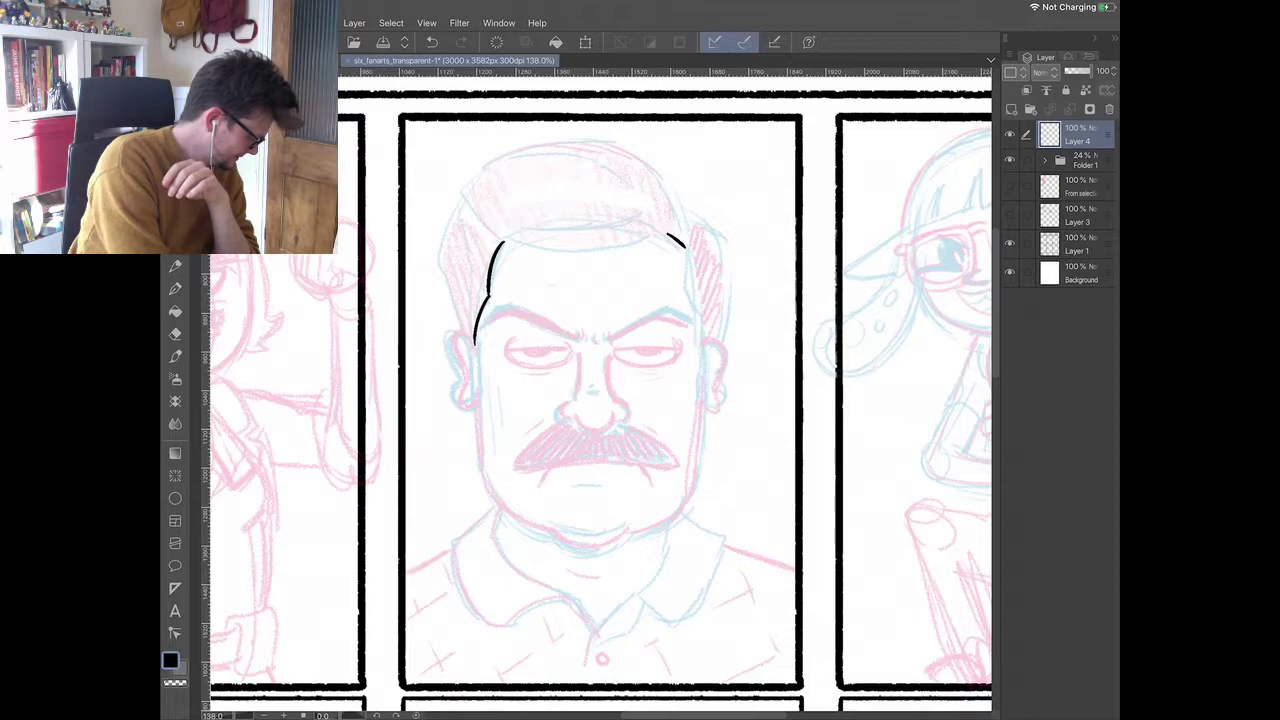
# - Ink Ron Swanson's right temple hairline from the forehead corner down to the top of the ear
pyautogui.scroll(2, 600, 394)
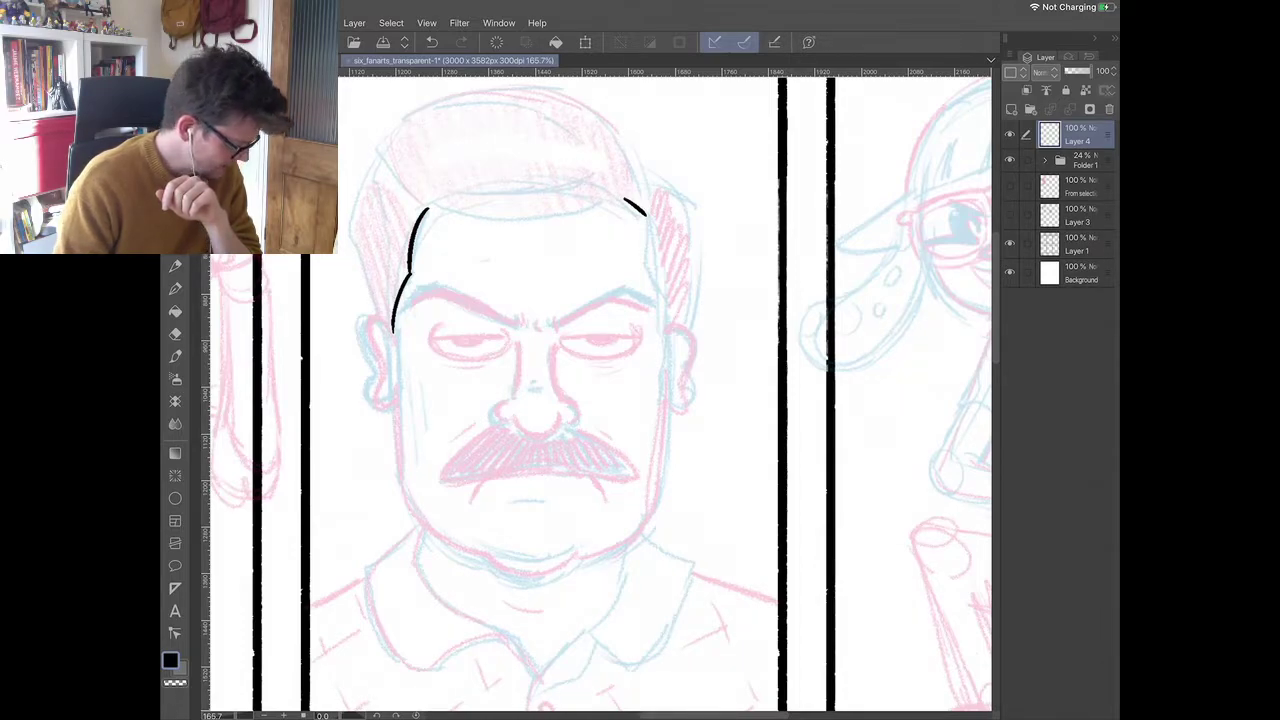
pyautogui.moveTo(646, 218); pyautogui.dragTo(656, 282)
pyautogui.hotkey('ctrl', 'z')
pyautogui.moveTo(646, 216); pyautogui.dragTo(666, 322)
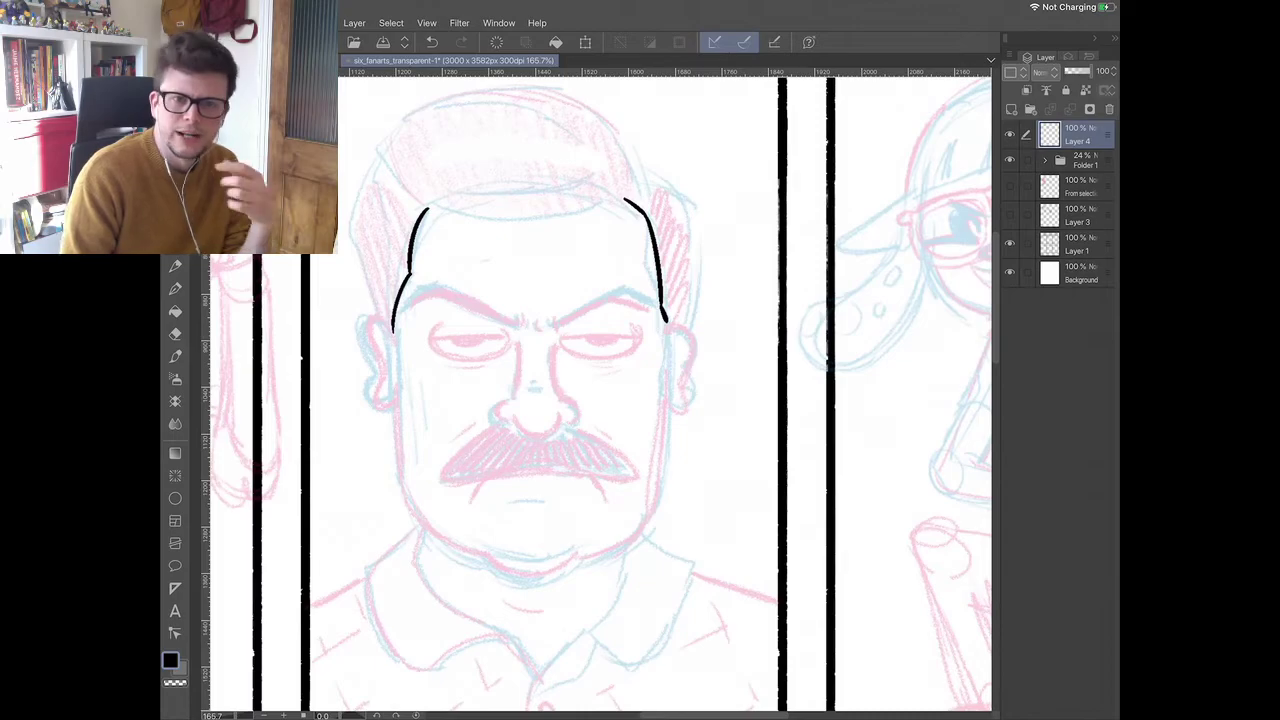
# - Ink the curved front hairline across Ron Swanson's forehead from one temple to the other, redoing the stroke until it fits the sketch
pyautogui.moveTo(420, 198)
pyautogui.mouseDown()
pyautogui.moveTo(486, 217)
pyautogui.moveTo(613, 195)
pyautogui.mouseUp()
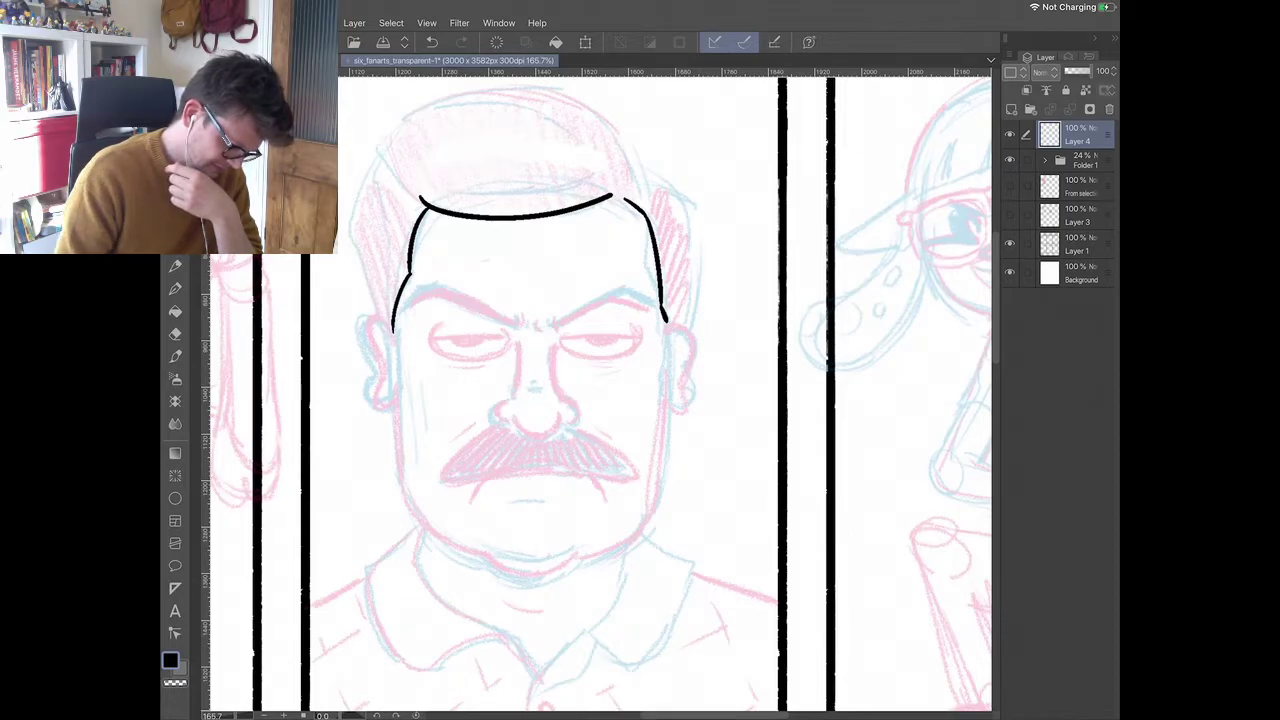
pyautogui.hotkey('ctrl', 'z')
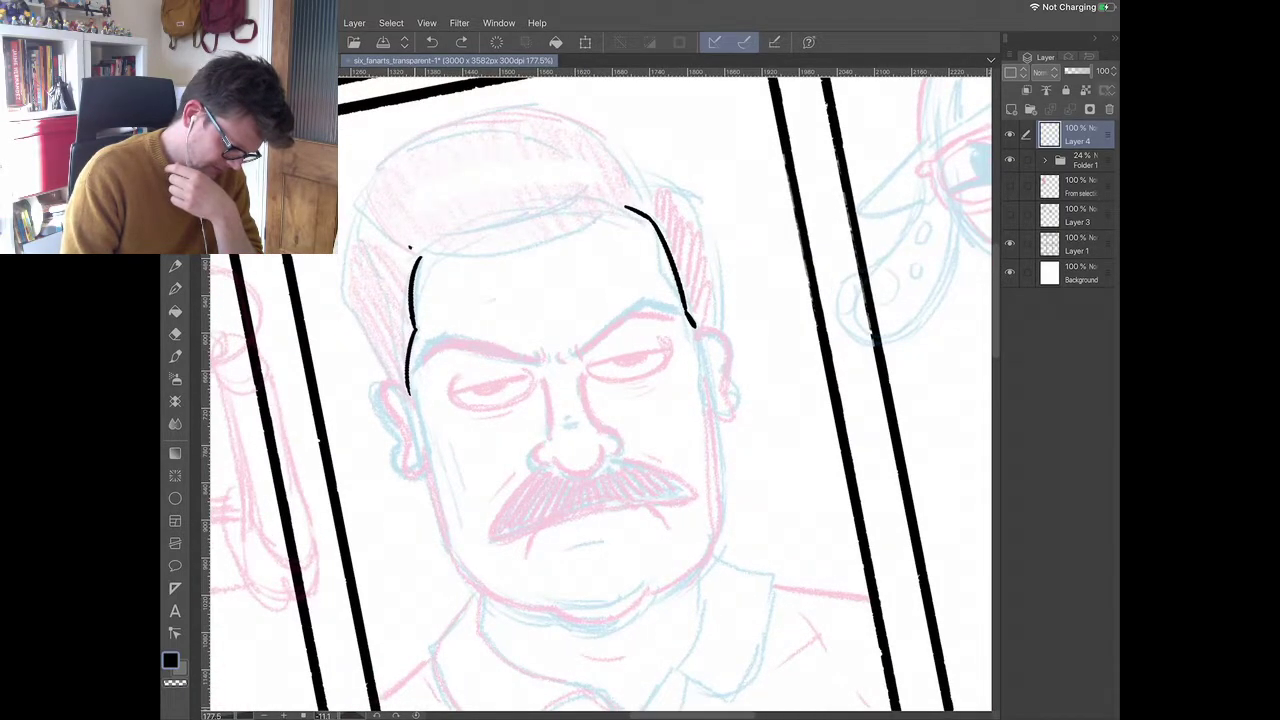
pyautogui.moveTo(410, 253)
pyautogui.mouseDown()
pyautogui.moveTo(511, 246)
pyautogui.moveTo(622, 207)
pyautogui.mouseUp()
pyautogui.hotkey('ctrl', 'z')
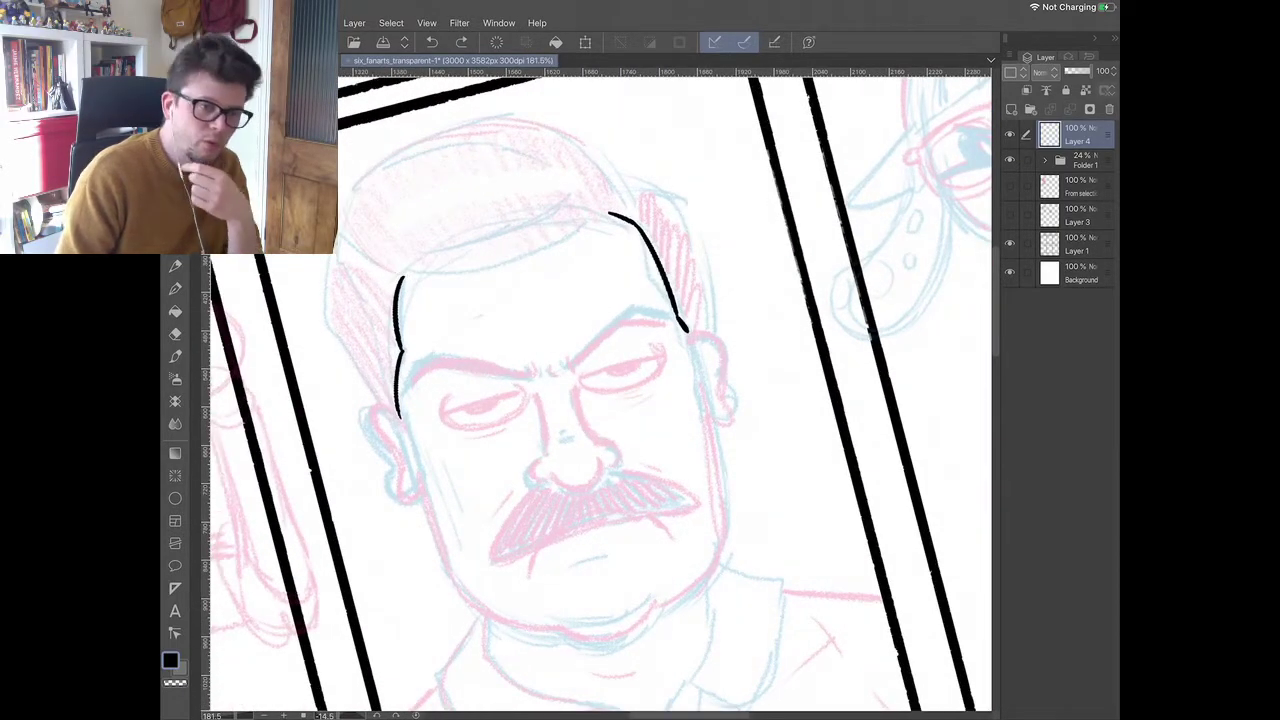
pyautogui.moveTo(389, 268)
pyautogui.mouseDown()
pyautogui.moveTo(506, 258)
pyautogui.moveTo(611, 215)
pyautogui.mouseUp()
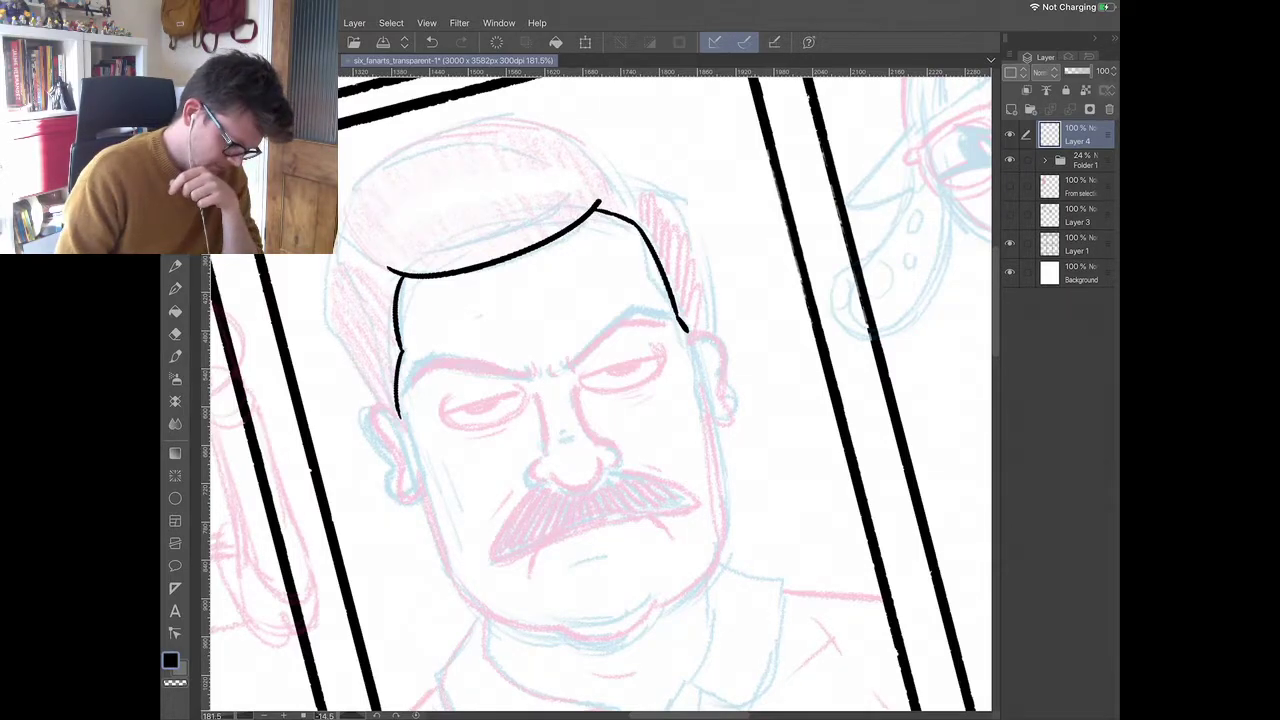
# - Ink the outer contour of Ron Swanson's hair along the left side down to the ear and over the top of the head
pyautogui.moveTo(600, 394); pyautogui.dragTo(611, 387)
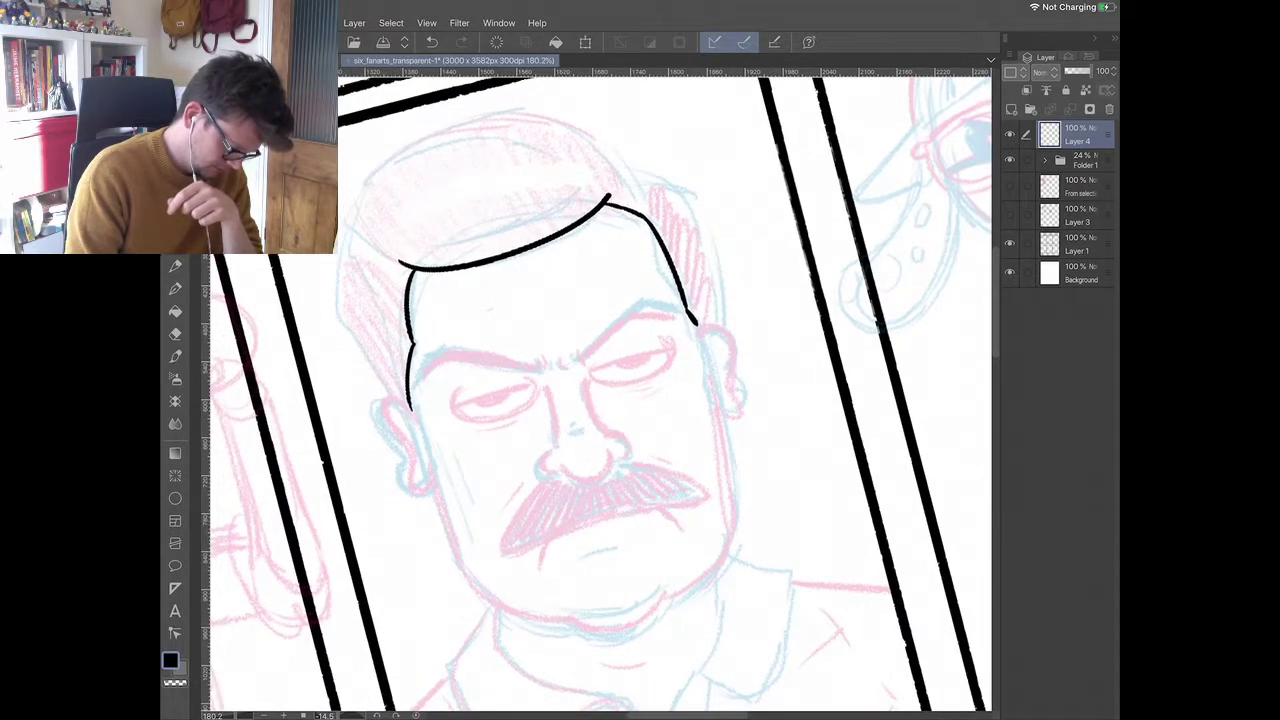
pyautogui.scroll(-1, 600, 394)
pyautogui.scroll(2, 600, 394)
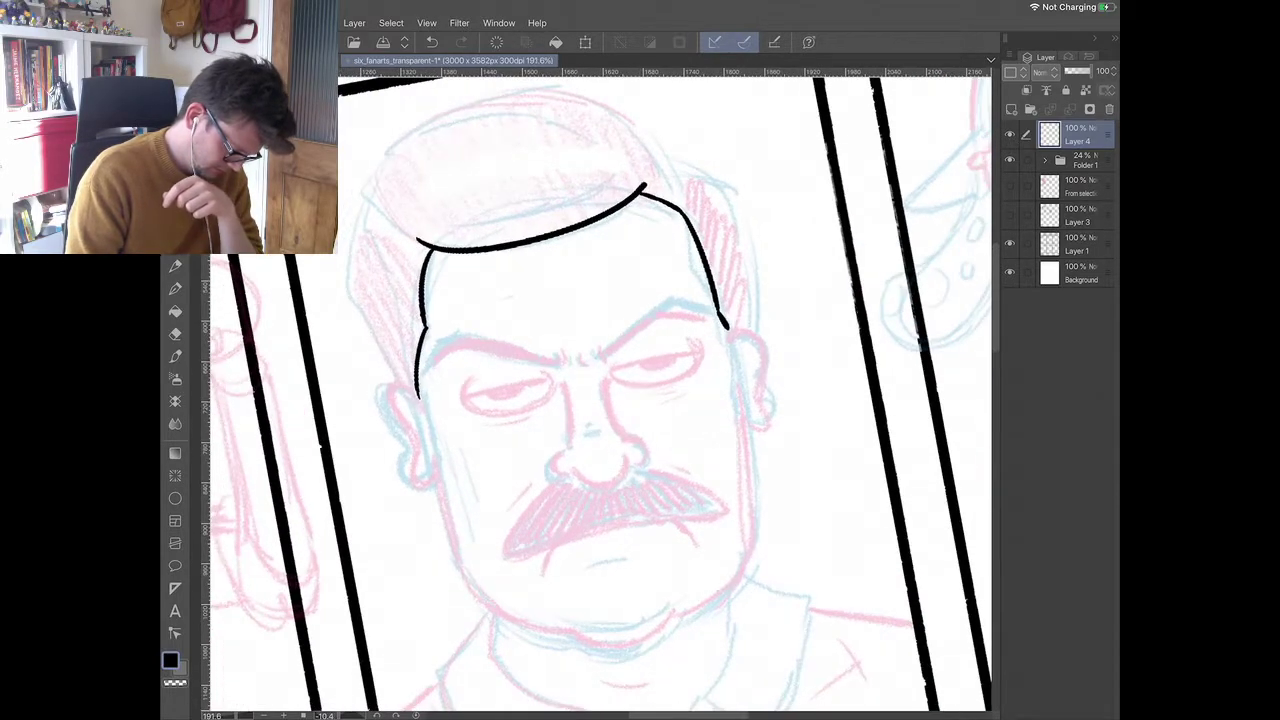
pyautogui.moveTo(367, 200)
pyautogui.mouseDown()
pyautogui.moveTo(355, 262)
pyautogui.moveTo(402, 392)
pyautogui.mouseUp()
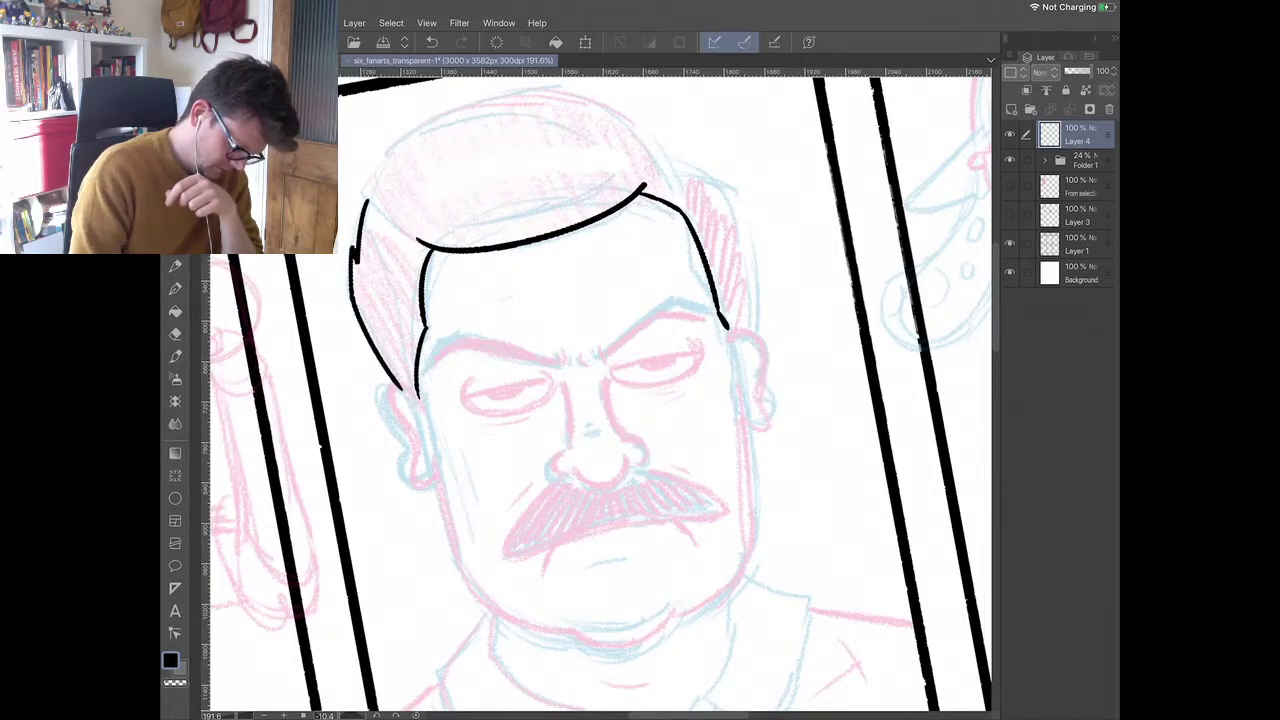
pyautogui.moveTo(371, 206)
pyautogui.mouseDown()
pyautogui.moveTo(461, 111)
pyautogui.moveTo(588, 92)
pyautogui.moveTo(672, 110)
pyautogui.mouseUp()
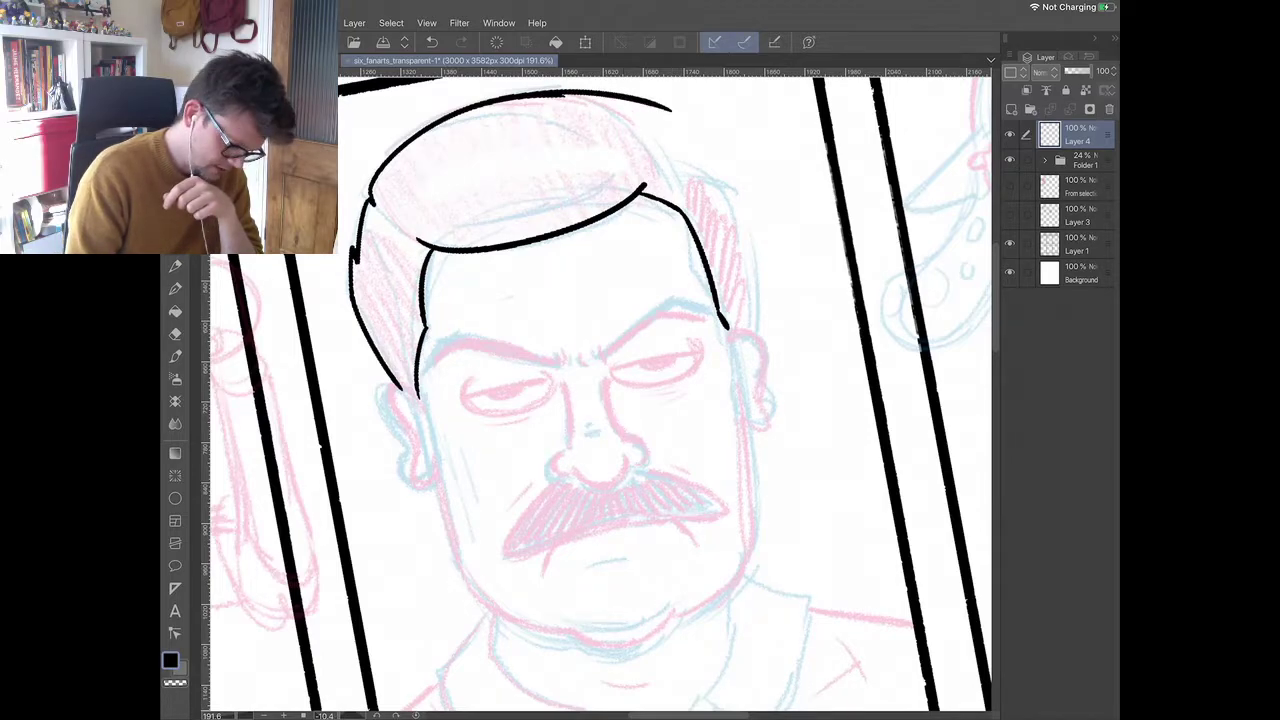
# - Ink the outer contour of Ron Swanson's hair from the crown down the right side to the ear
pyautogui.scroll(-1, 600, 394)
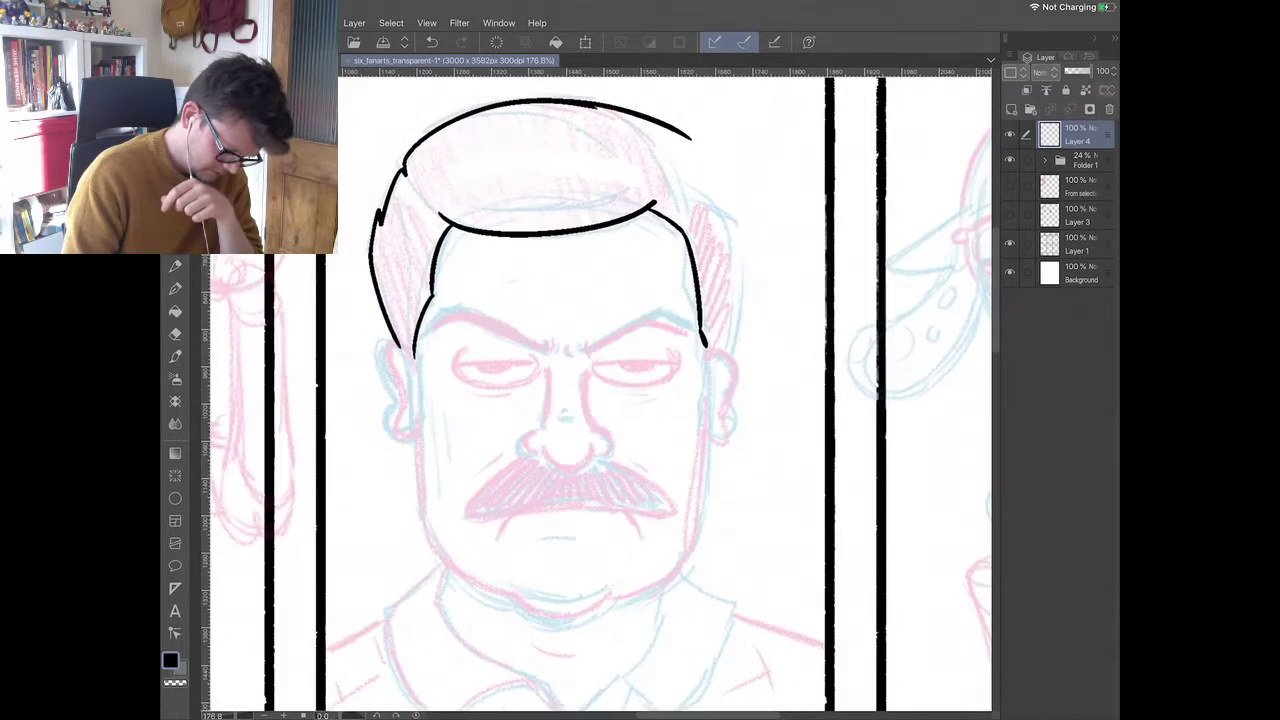
pyautogui.moveTo(690, 137)
pyautogui.mouseDown()
pyautogui.moveTo(706, 214)
pyautogui.moveTo(736, 224)
pyautogui.moveTo(724, 350)
pyautogui.mouseUp()
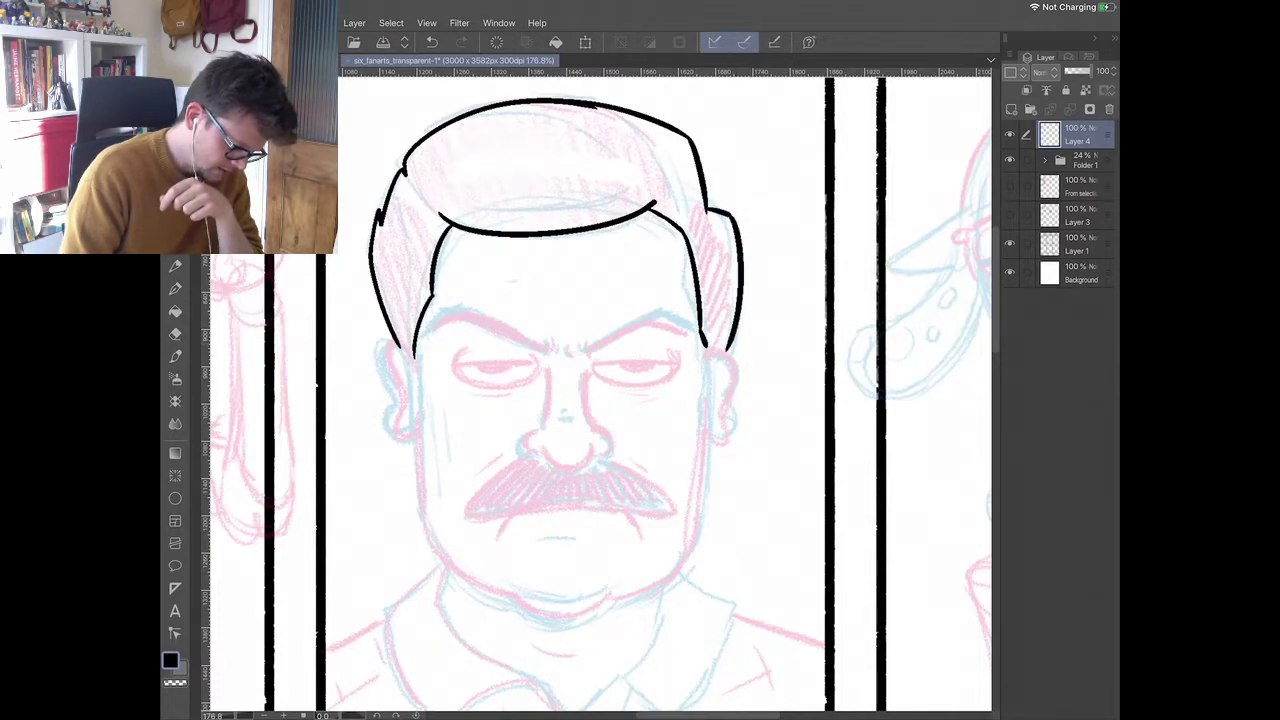
# - Ink Ron Swanson's left ear with its lobe and inner fold, redoing the outline until it follows the sketch
pyautogui.moveTo(402, 348)
pyautogui.mouseDown()
pyautogui.moveTo(416, 410)
pyautogui.moveTo(418, 398)
pyautogui.mouseUp()
pyautogui.moveTo(404, 354)
pyautogui.mouseDown()
pyautogui.moveTo(386, 350)
pyautogui.moveTo(400, 390)
pyautogui.mouseUp()
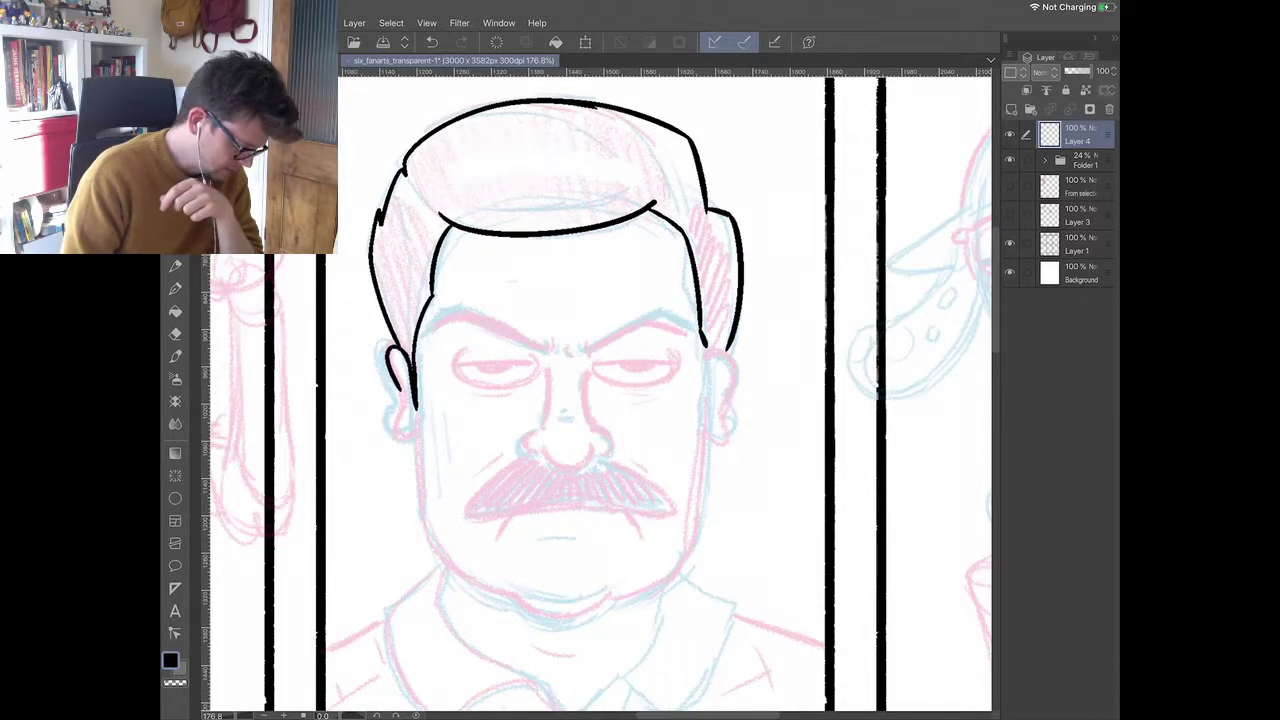
pyautogui.scroll(2, 600, 394)
pyautogui.hotkey('ctrl', 'z')
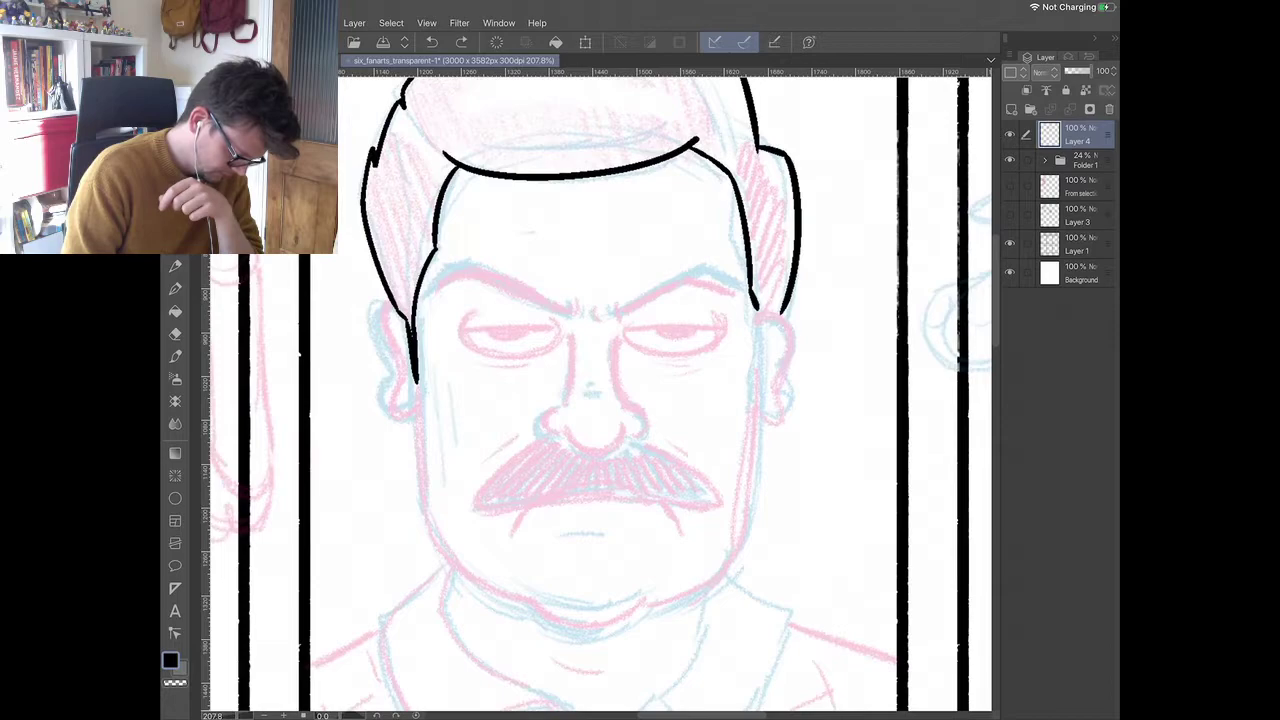
pyautogui.moveTo(406, 318)
pyautogui.mouseDown()
pyautogui.moveTo(378, 318)
pyautogui.moveTo(394, 366)
pyautogui.mouseUp()
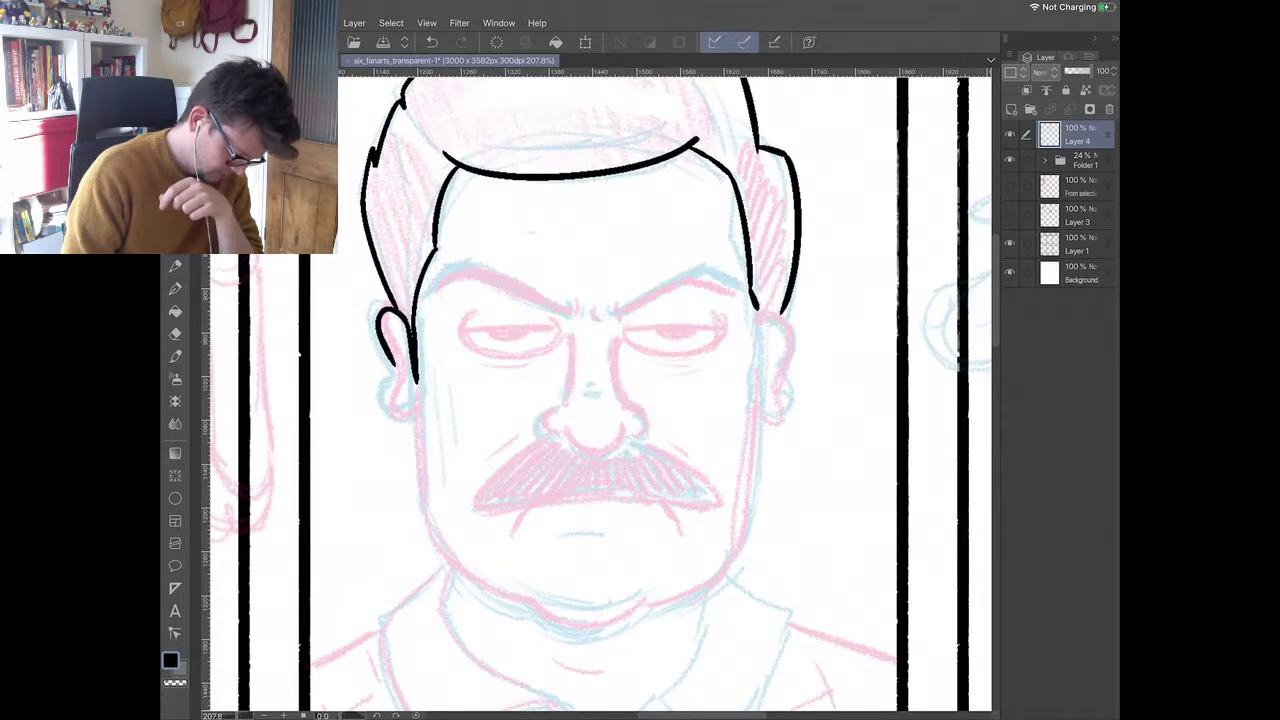
pyautogui.hotkey('ctrl', 'z')
pyautogui.moveTo(404, 312)
pyautogui.mouseDown()
pyautogui.moveTo(377, 340)
pyautogui.moveTo(392, 366)
pyautogui.moveTo(384, 402)
pyautogui.moveTo(408, 402)
pyautogui.mouseUp()
pyautogui.moveTo(397, 345); pyautogui.dragTo(405, 380)
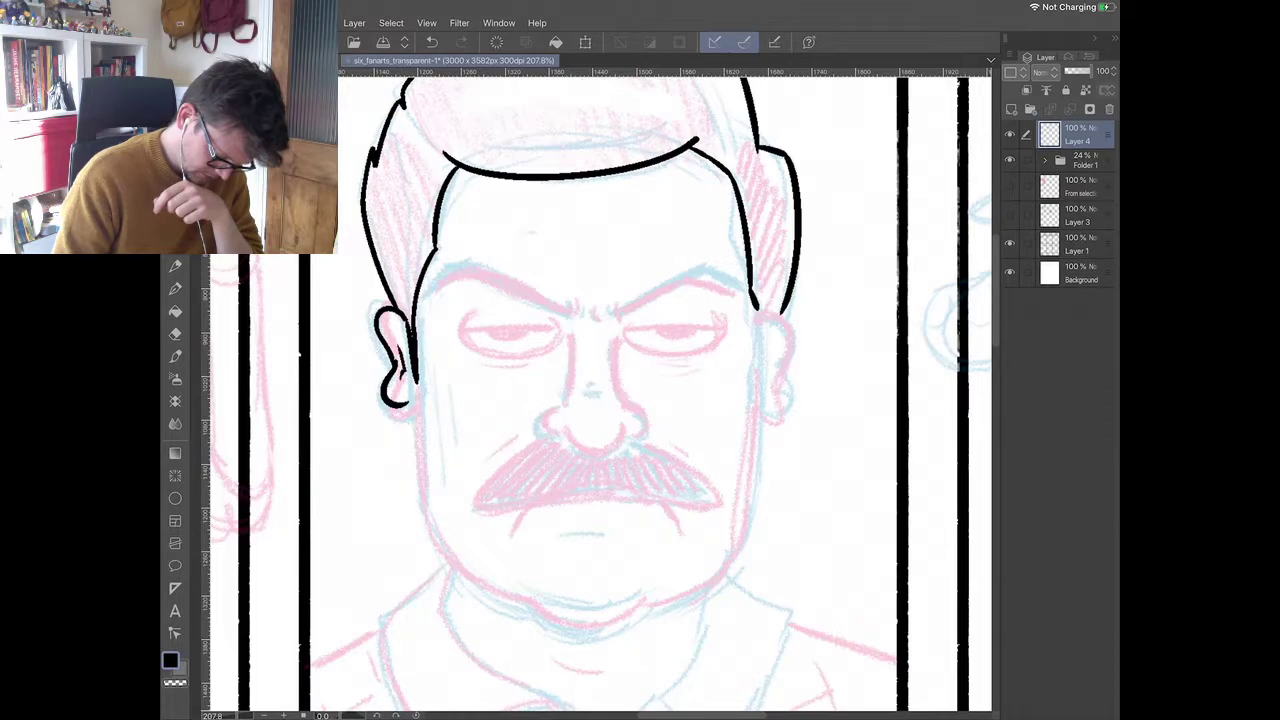
# - Ink Ron Swanson's right ear with its inner fold and thicken both sideburns into solid black strips
pyautogui.moveTo(757, 398)
pyautogui.mouseDown()
pyautogui.moveTo(782, 380)
pyautogui.moveTo(790, 335)
pyautogui.moveTo(757, 330)
pyautogui.mouseUp()
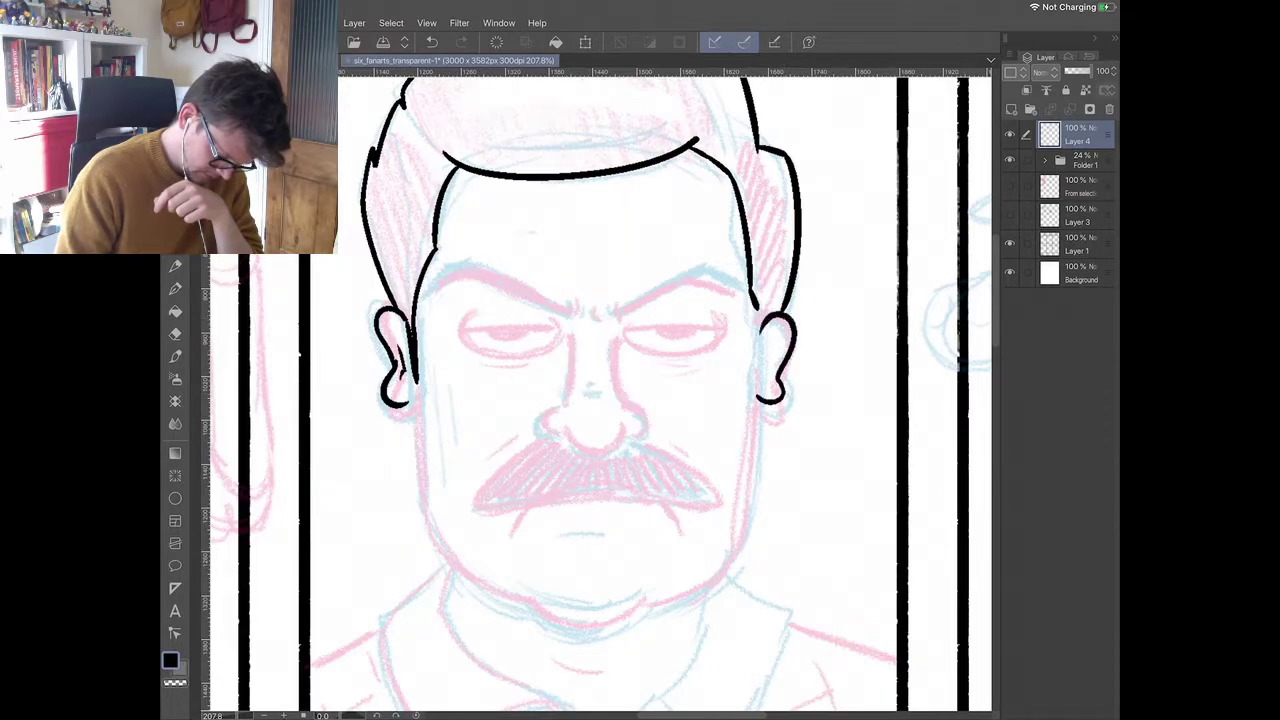
pyautogui.moveTo(762, 375)
pyautogui.mouseDown()
pyautogui.moveTo(770, 344)
pyautogui.moveTo(771, 362)
pyautogui.mouseUp()
pyautogui.moveTo(756, 308); pyautogui.dragTo(750, 360)
pyautogui.moveTo(754, 304); pyautogui.dragTo(746, 358)
pyautogui.moveTo(752, 294)
pyautogui.mouseDown()
pyautogui.moveTo(750, 334)
pyautogui.moveTo(760, 319)
pyautogui.mouseUp()
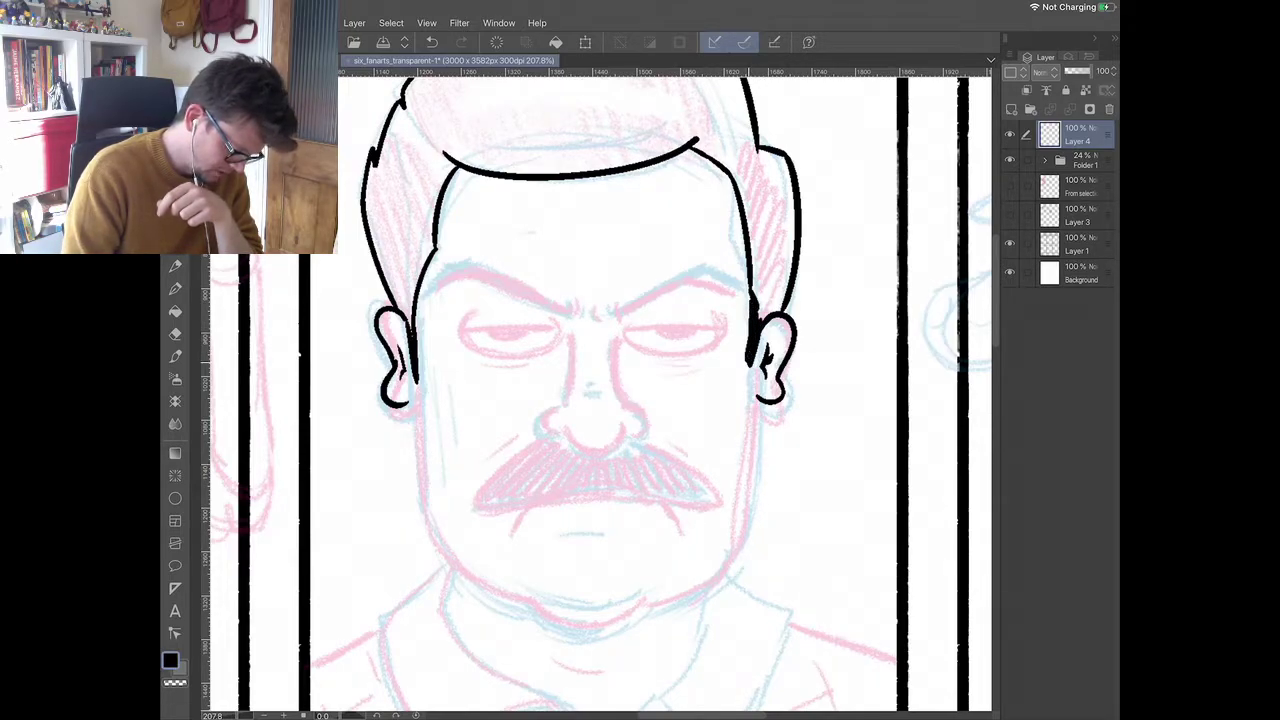
pyautogui.moveTo(427, 303); pyautogui.dragTo(420, 376)
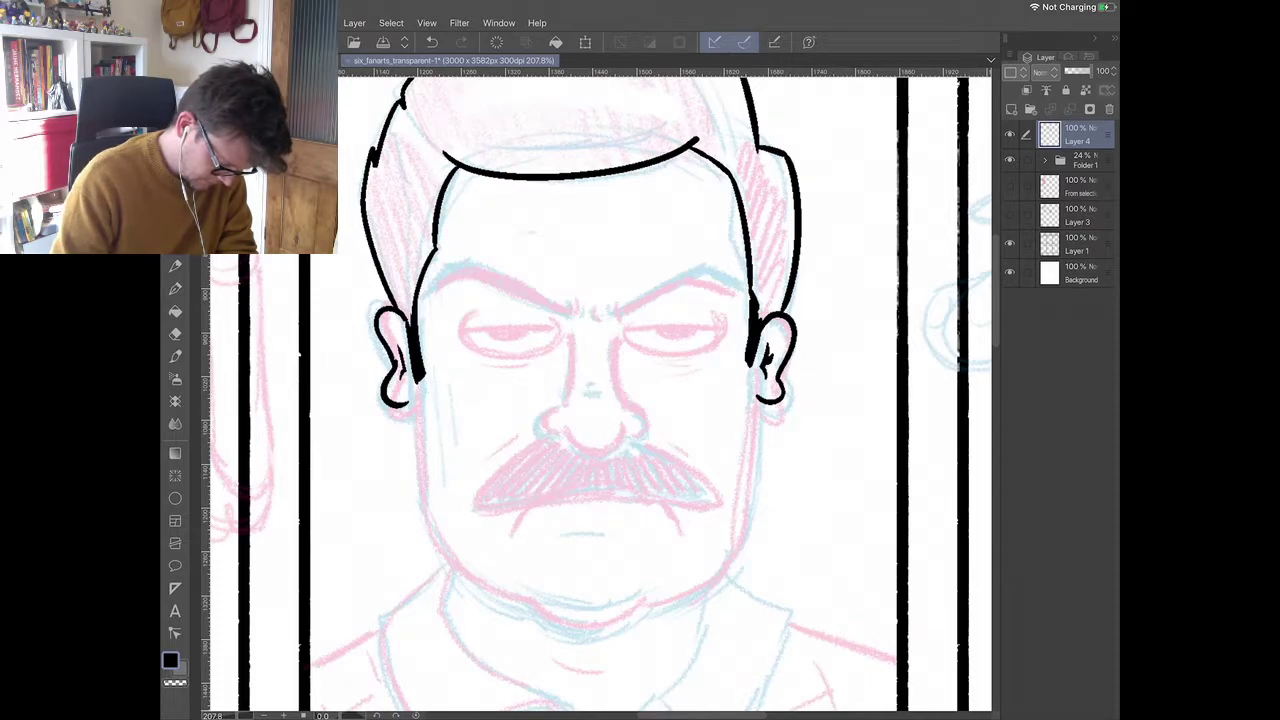
# - Ink Ron Swanson's nose with both bridge lines, the nostrils, the rounded tip and short crease lines on the bridge
pyautogui.moveTo(570, 338); pyautogui.dragTo(566, 400)
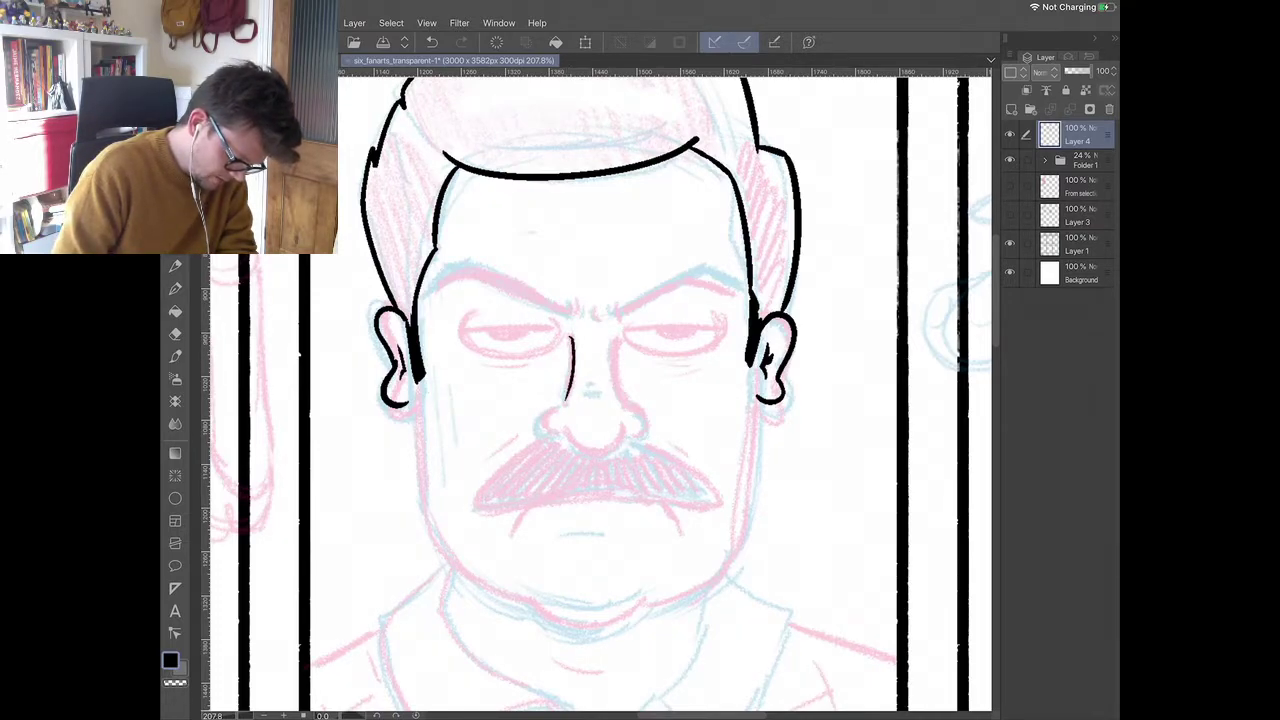
pyautogui.moveTo(617, 340)
pyautogui.mouseDown()
pyautogui.moveTo(625, 400)
pyautogui.moveTo(549, 414)
pyautogui.moveTo(555, 431)
pyautogui.mouseUp()
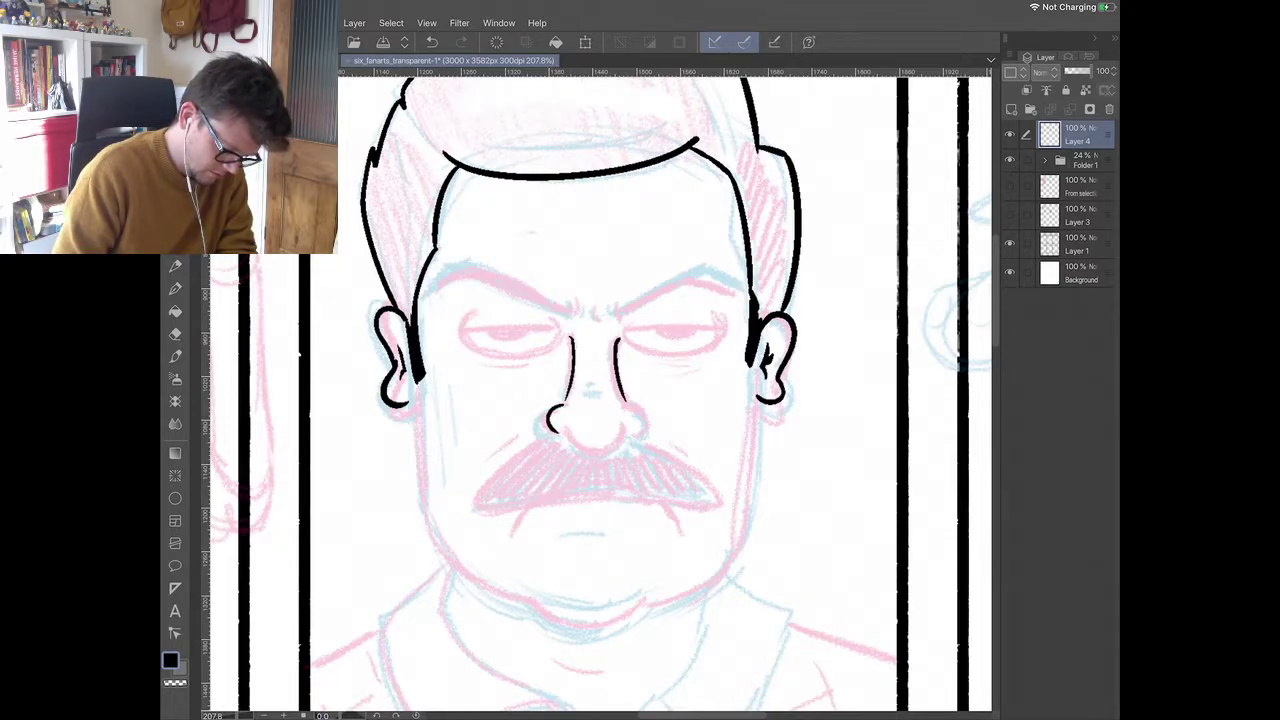
pyautogui.scroll(2, 600, 400)
pyautogui.hotkey('ctrl', 'z')
pyautogui.moveTo(566, 377)
pyautogui.mouseDown()
pyautogui.moveTo(548, 396)
pyautogui.moveTo(612, 427)
pyautogui.moveTo(636, 401)
pyautogui.moveTo(658, 401)
pyautogui.moveTo(646, 372)
pyautogui.moveTo(606, 352)
pyautogui.moveTo(612, 363)
pyautogui.mouseUp()
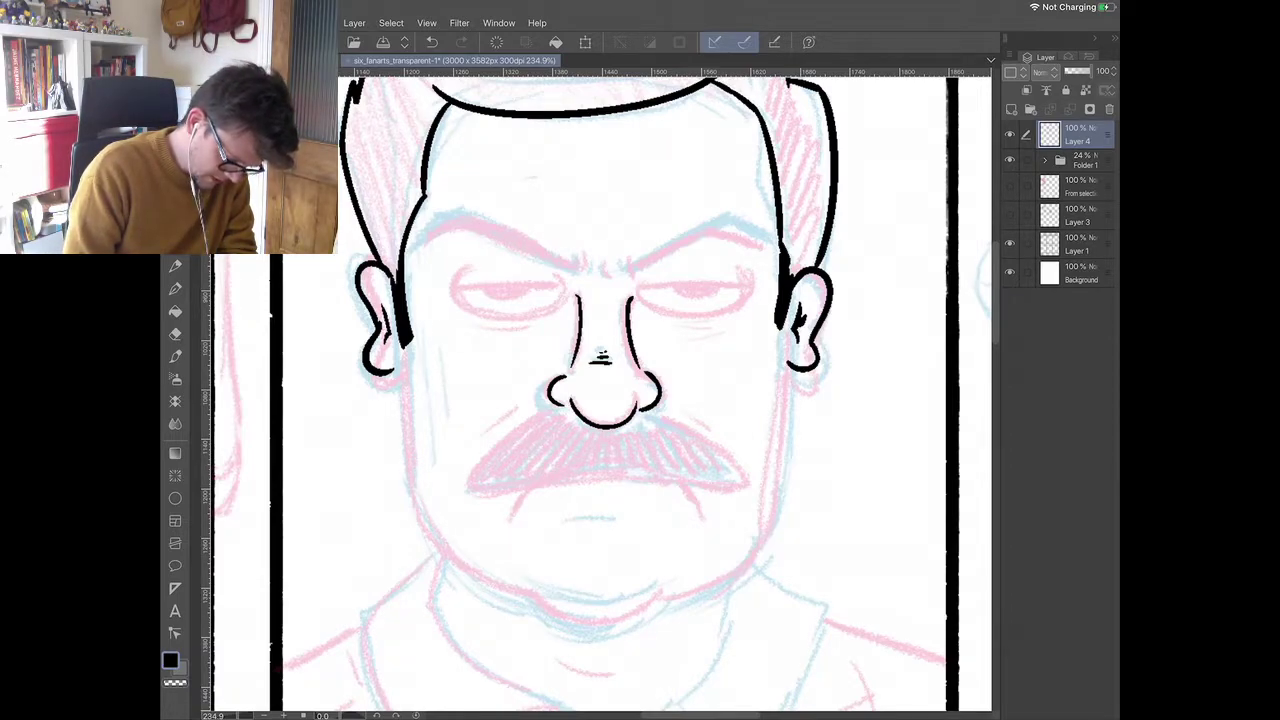
# - Ink both angled eyebrows, redoing the right one, and add small frown marks between them
pyautogui.moveTo(424, 240)
pyautogui.mouseDown()
pyautogui.moveTo(471, 218)
pyautogui.moveTo(571, 265)
pyautogui.moveTo(639, 263)
pyautogui.moveTo(719, 225)
pyautogui.moveTo(758, 234)
pyautogui.mouseUp()
pyautogui.moveTo(624, 262); pyautogui.dragTo(632, 268)
pyautogui.hotkey('ctrl', 'z')
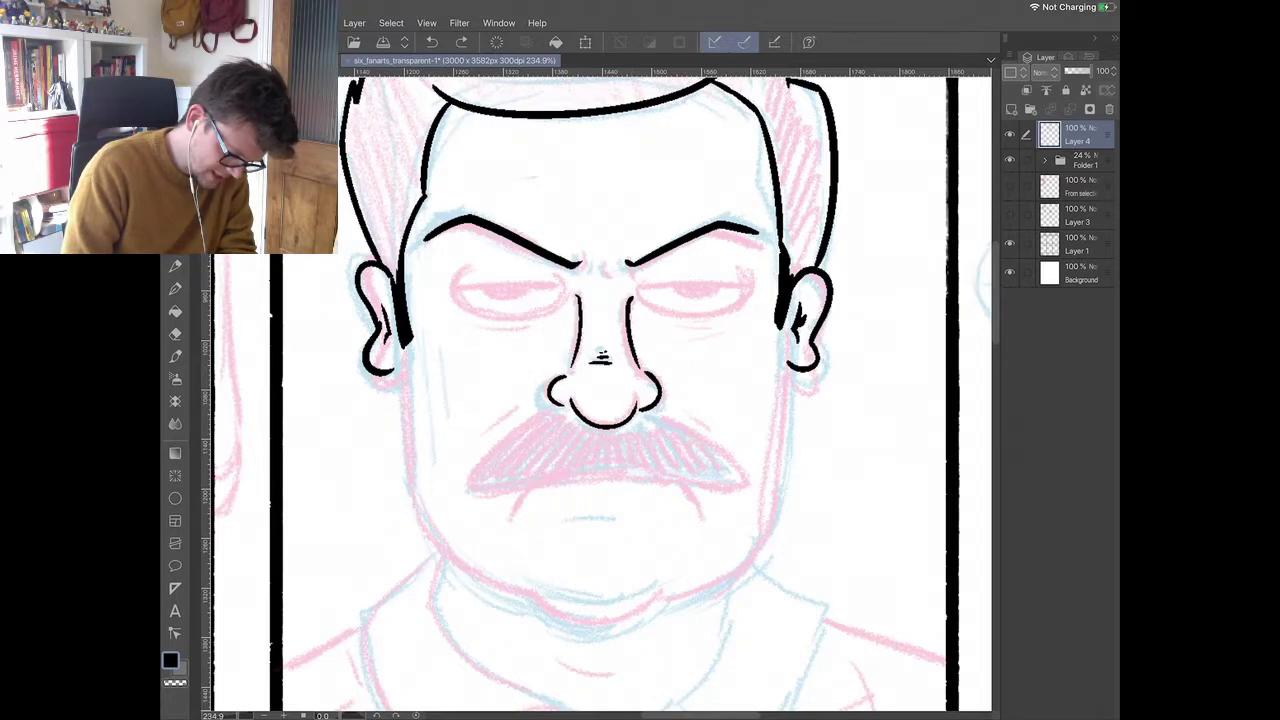
pyautogui.hotkey('ctrl', 'z')
pyautogui.hotkey('ctrl', 'z')
pyautogui.moveTo(627, 265)
pyautogui.mouseDown()
pyautogui.moveTo(712, 229)
pyautogui.moveTo(768, 238)
pyautogui.mouseUp()
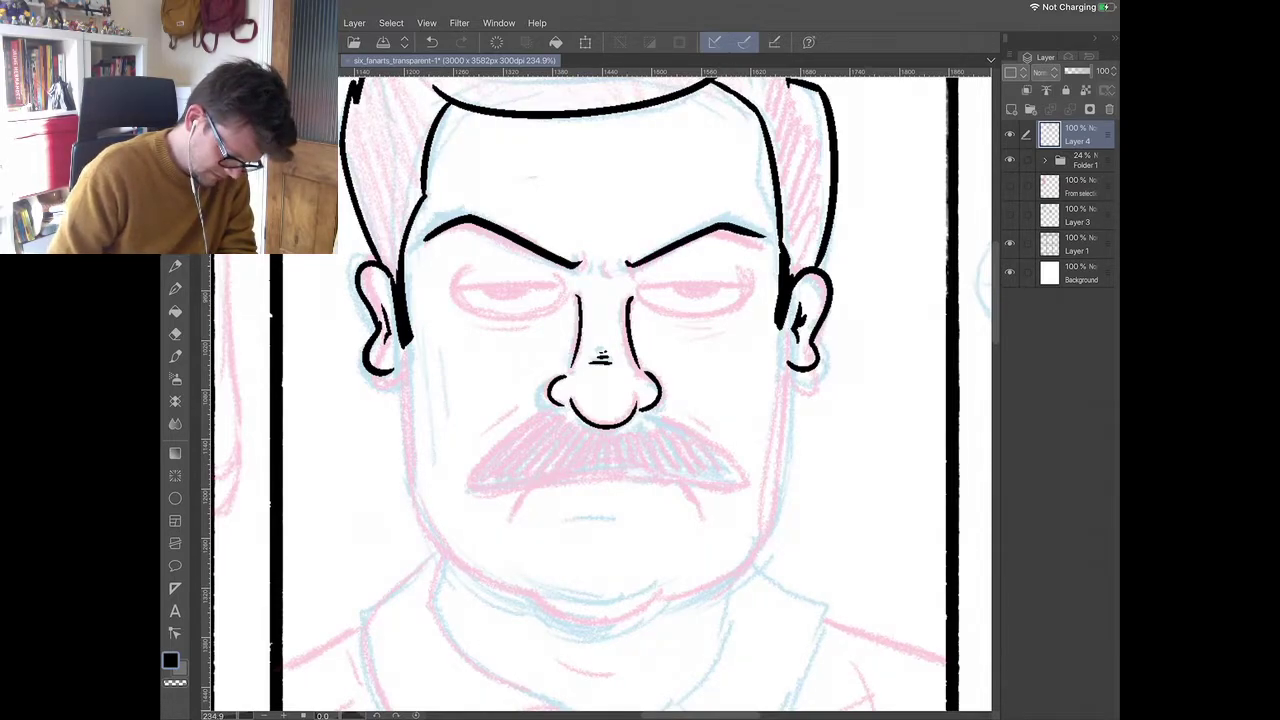
pyautogui.moveTo(583, 262); pyautogui.dragTo(616, 270)
# - Ink the outline of Ron Swanson's moustache, redoing strokes that miss the sketch, and add the two mouth-corner creases below it
pyautogui.scroll(-3, 602, 394)
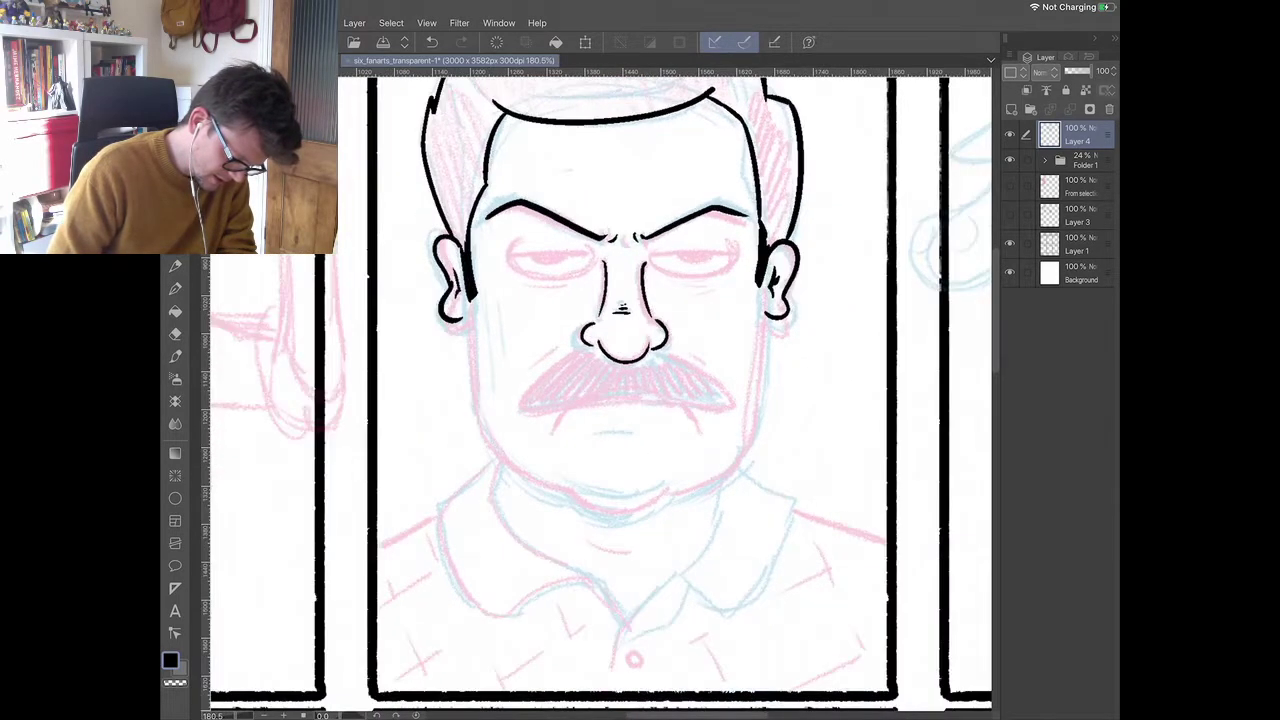
pyautogui.scroll(2, 602, 394)
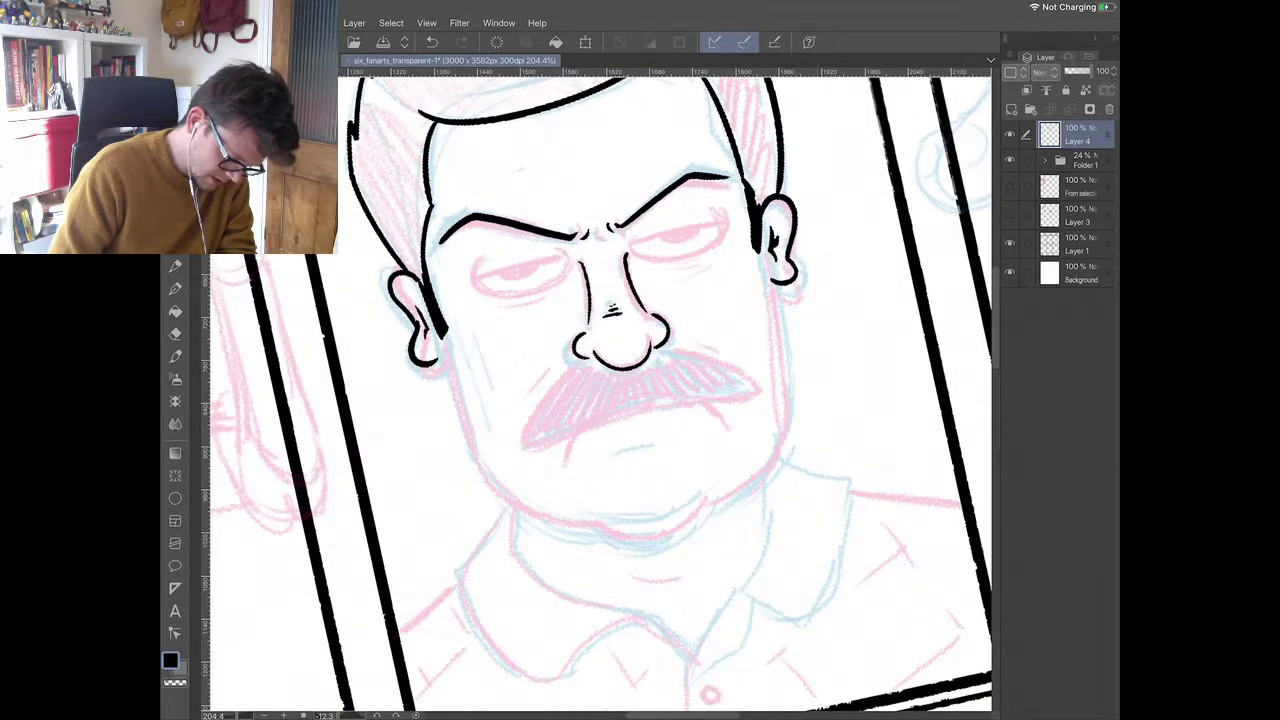
pyautogui.moveTo(590, 360)
pyautogui.mouseDown()
pyautogui.moveTo(527, 445)
pyautogui.moveTo(763, 390)
pyautogui.moveTo(658, 347)
pyautogui.mouseUp()
pyautogui.hotkey('ctrl', 'z')
pyautogui.hotkey('ctrl', 'z')
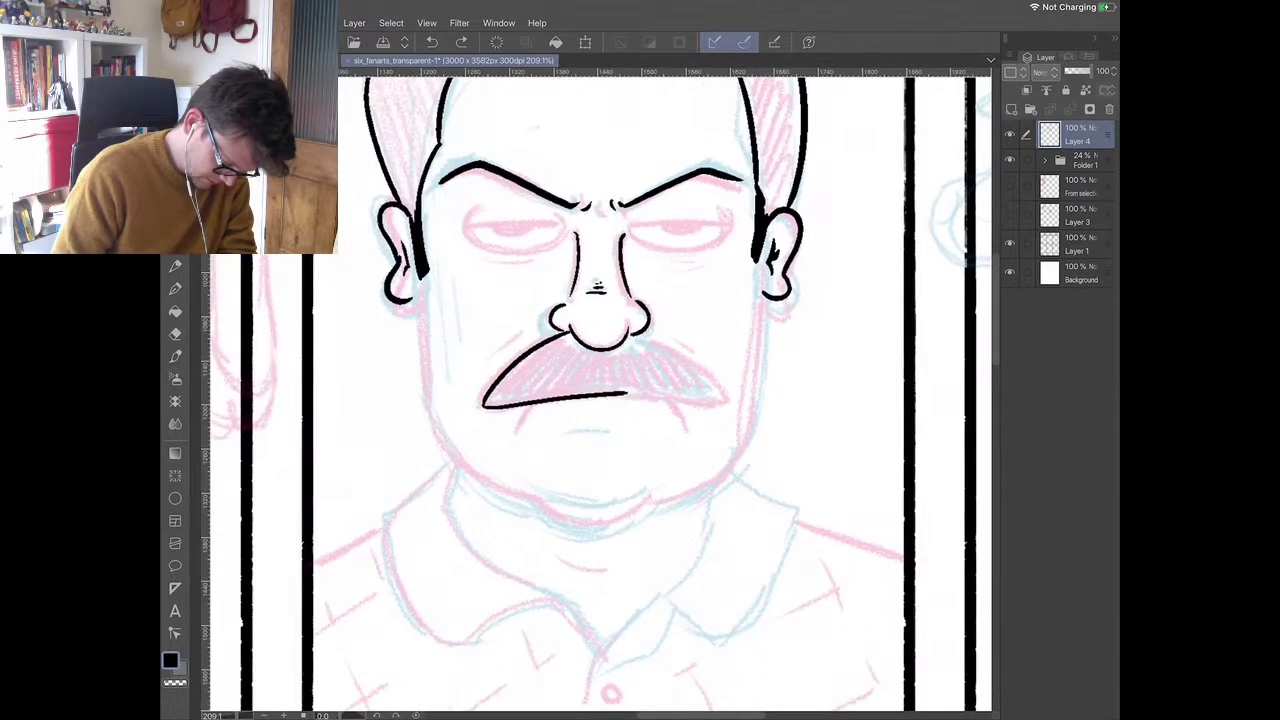
pyautogui.moveTo(625, 394)
pyautogui.mouseDown()
pyautogui.moveTo(727, 409)
pyautogui.moveTo(645, 334)
pyautogui.mouseUp()
pyautogui.moveTo(518, 430); pyautogui.dragTo(540, 402)
pyautogui.moveTo(672, 406); pyautogui.dragTo(685, 434)
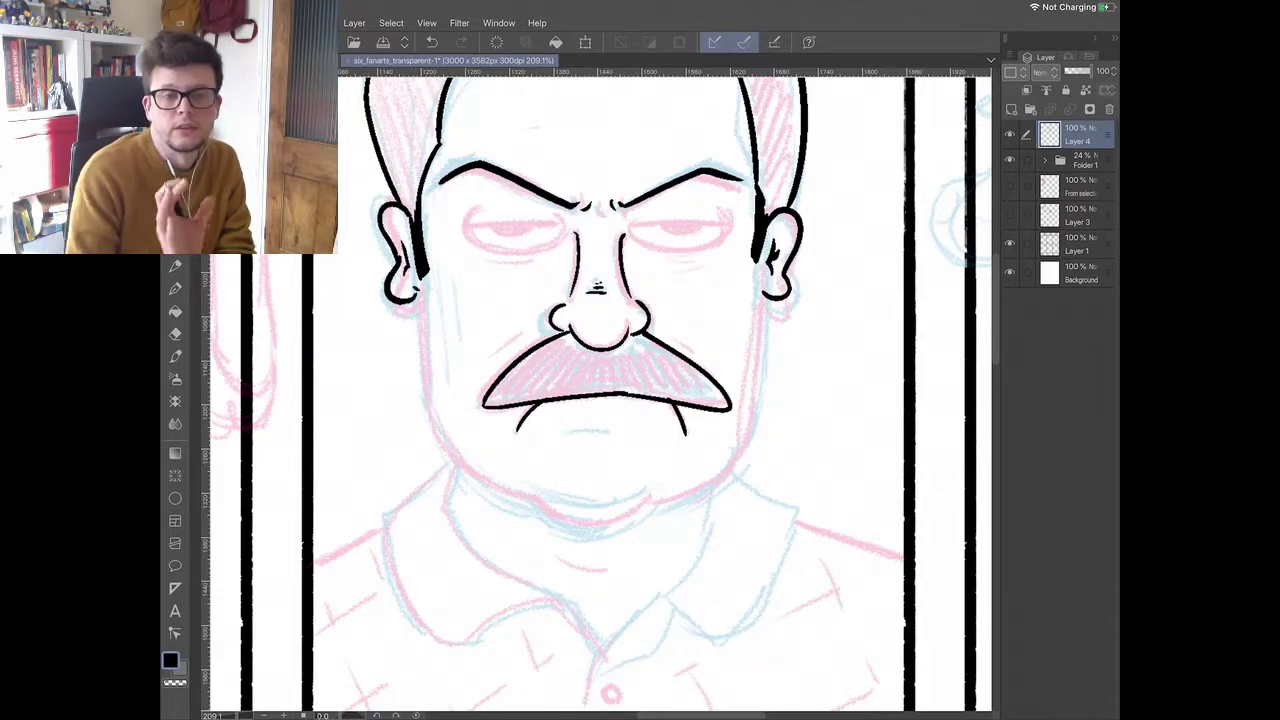
# - Ink the jaw contour from both earlobes down to the rounded chin, redoing the side strokes where they miss the sketch
pyautogui.moveTo(765, 281); pyautogui.dragTo(761, 286)
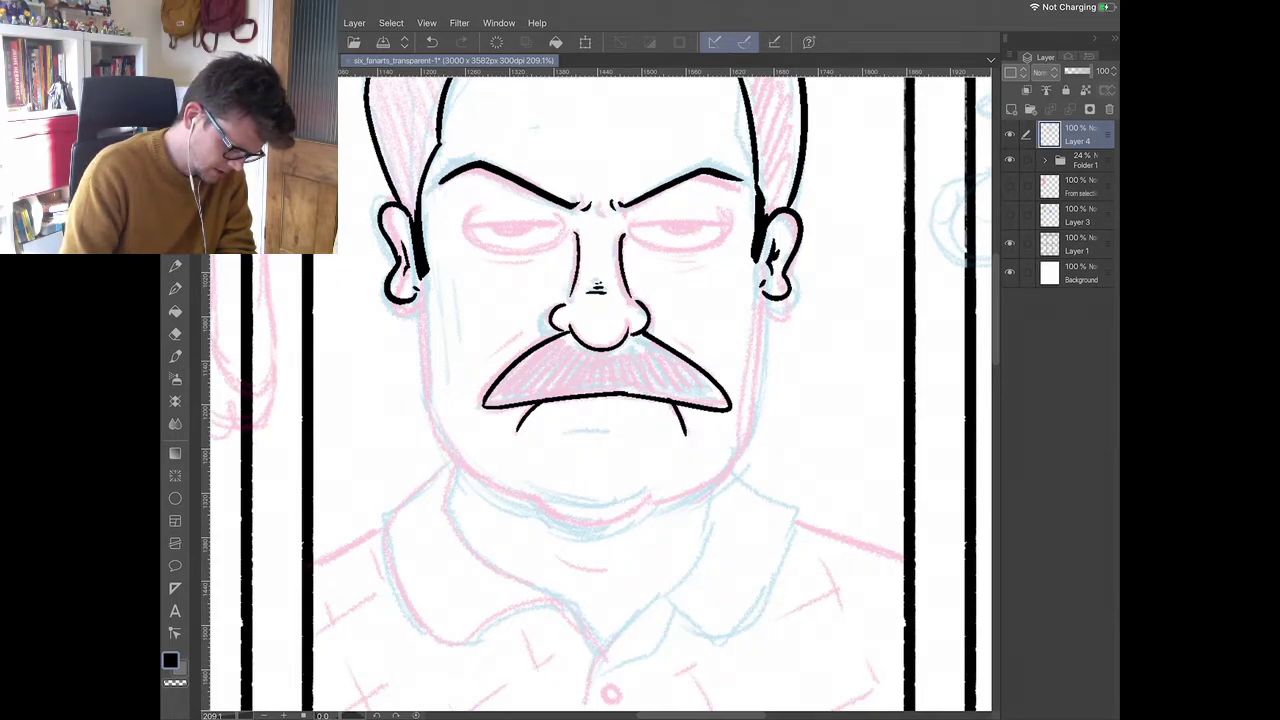
pyautogui.moveTo(420, 289); pyautogui.dragTo(430, 407)
pyautogui.hotkey('ctrl', 'z')
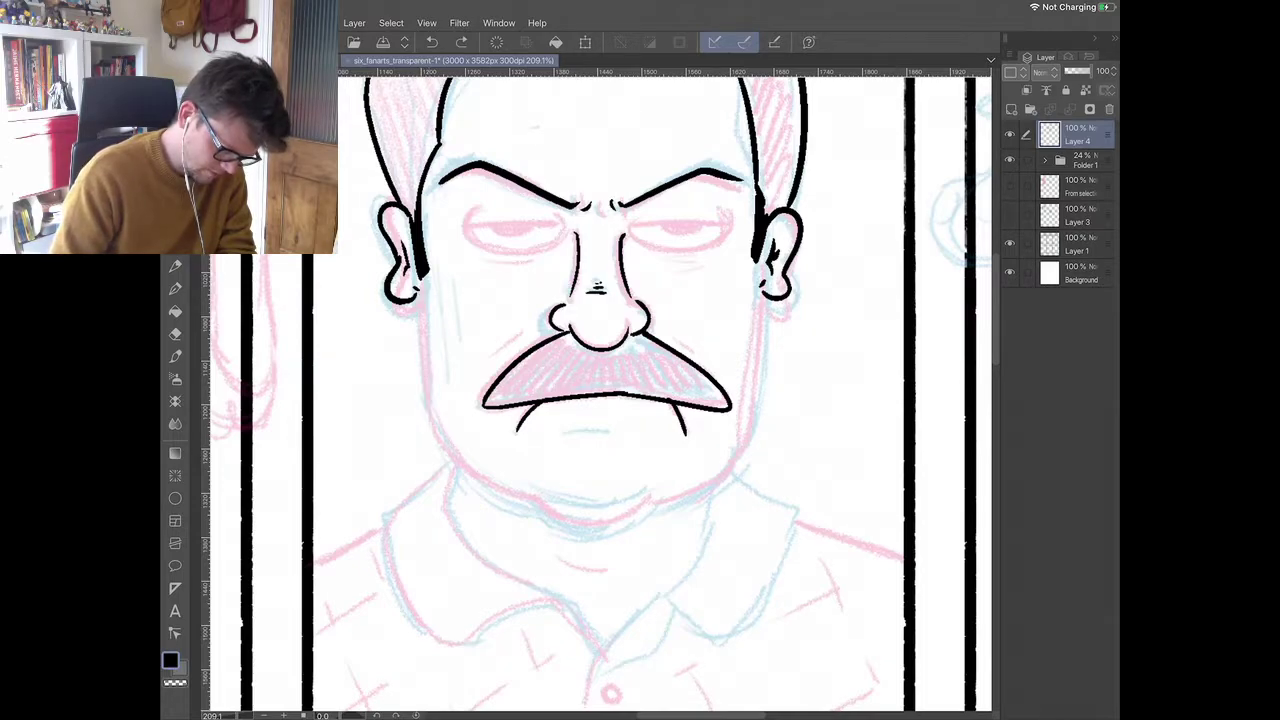
pyautogui.moveTo(419, 290)
pyautogui.mouseDown()
pyautogui.moveTo(434, 440)
pyautogui.moveTo(482, 482)
pyautogui.moveTo(545, 505)
pyautogui.mouseUp()
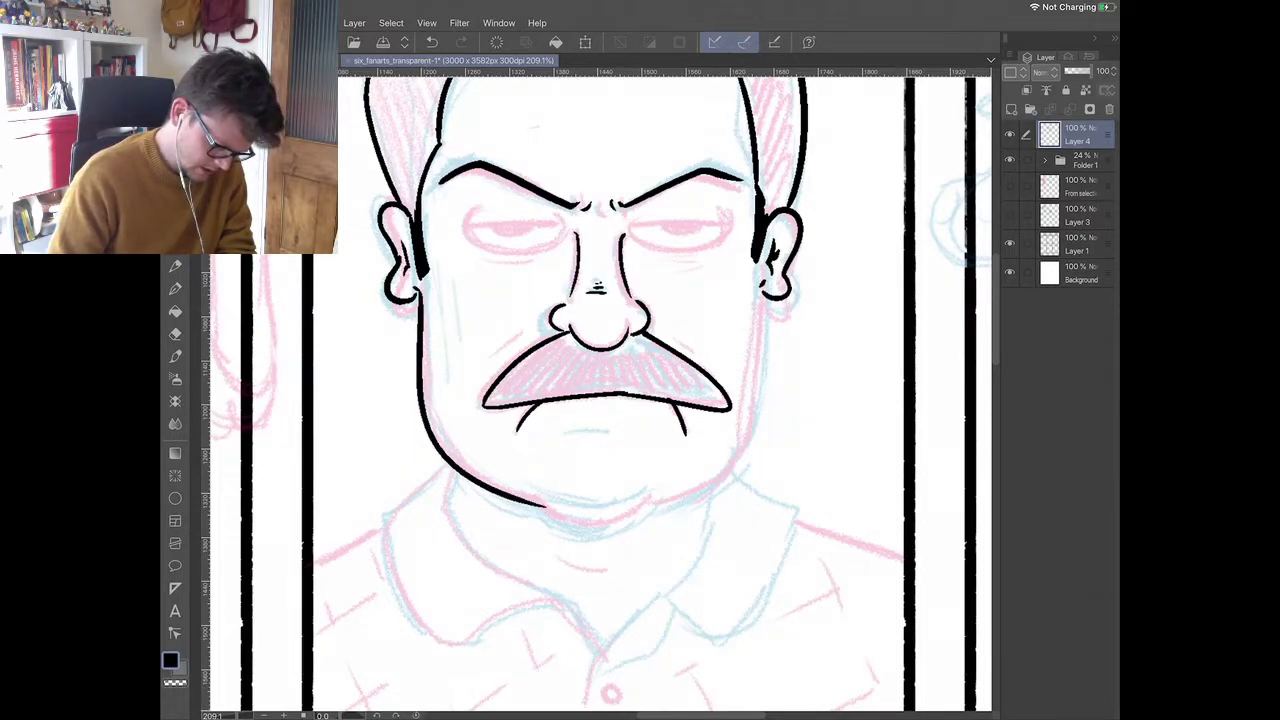
pyautogui.moveTo(646, 505)
pyautogui.mouseDown()
pyautogui.moveTo(738, 464)
pyautogui.moveTo(761, 291)
pyautogui.mouseUp()
pyautogui.hotkey('ctrl', 'z')
pyautogui.moveTo(646, 505)
pyautogui.mouseDown()
pyautogui.moveTo(730, 476)
pyautogui.moveTo(763, 404)
pyautogui.moveTo(760, 288)
pyautogui.mouseUp()
pyautogui.moveTo(538, 494)
pyautogui.mouseDown()
pyautogui.moveTo(595, 527)
pyautogui.moveTo(657, 493)
pyautogui.mouseUp()
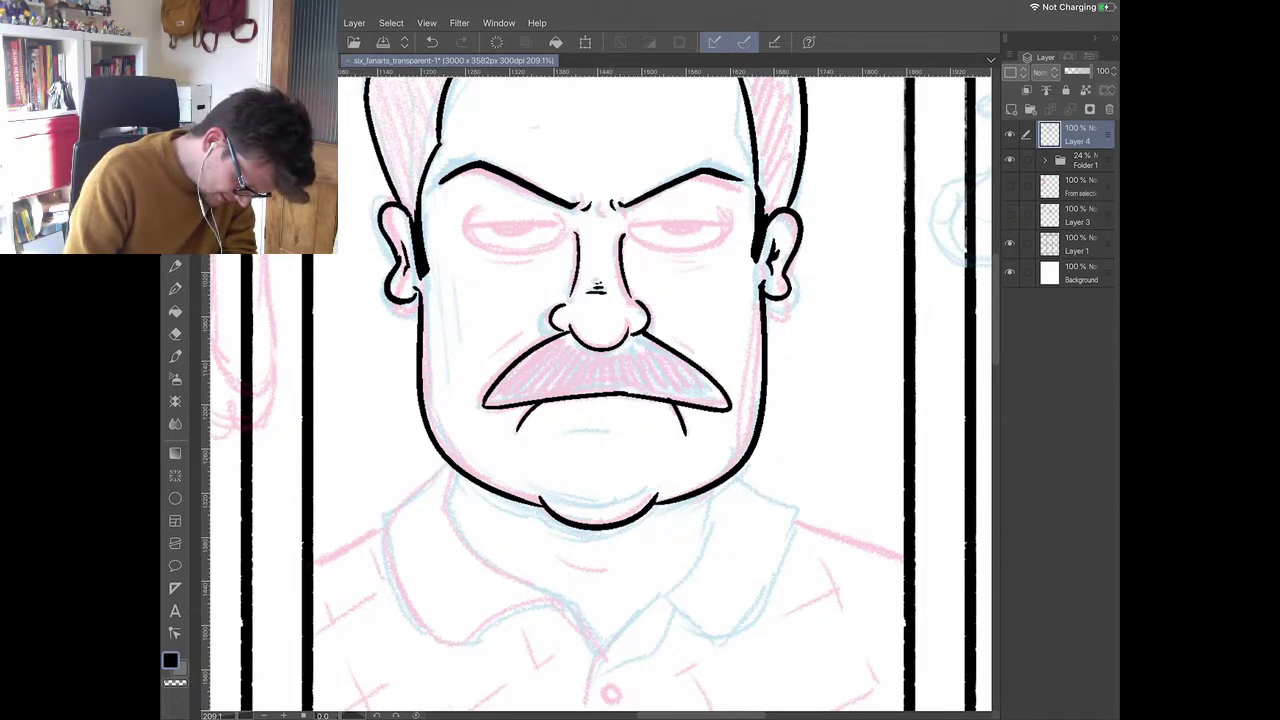
# - Ink the lower outlines of both eyes and short bag lines beneath them
pyautogui.scroll(-1, 600, 394)
pyautogui.scroll(1, 600, 394)
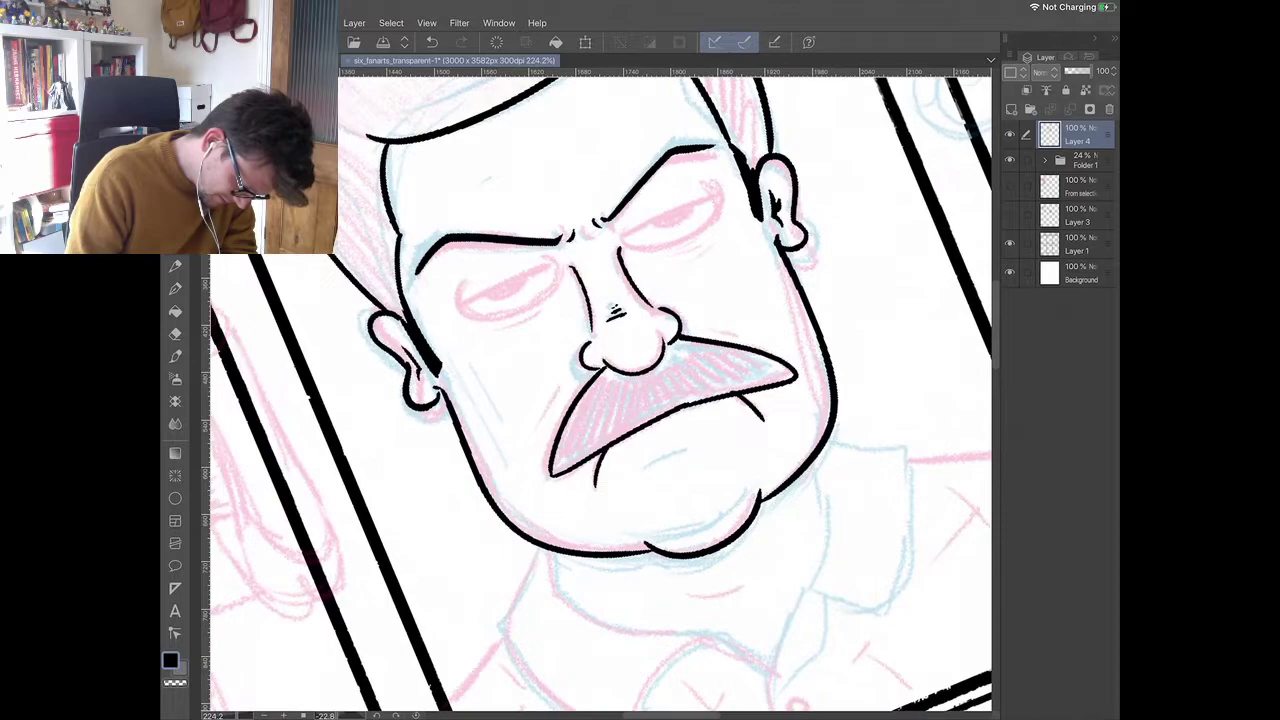
pyautogui.moveTo(462, 285)
pyautogui.mouseDown()
pyautogui.moveTo(465, 304)
pyautogui.moveTo(530, 312)
pyautogui.moveTo(558, 266)
pyautogui.mouseUp()
pyautogui.moveTo(620, 233)
pyautogui.mouseDown()
pyautogui.moveTo(670, 252)
pyautogui.moveTo(718, 192)
pyautogui.mouseUp()
pyautogui.moveTo(495, 324); pyautogui.dragTo(551, 312)
pyautogui.moveTo(656, 262); pyautogui.dragTo(684, 252)
pyautogui.moveTo(678, 256)
pyautogui.mouseDown()
pyautogui.moveTo(710, 238)
pyautogui.moveTo(706, 252)
pyautogui.mouseUp()
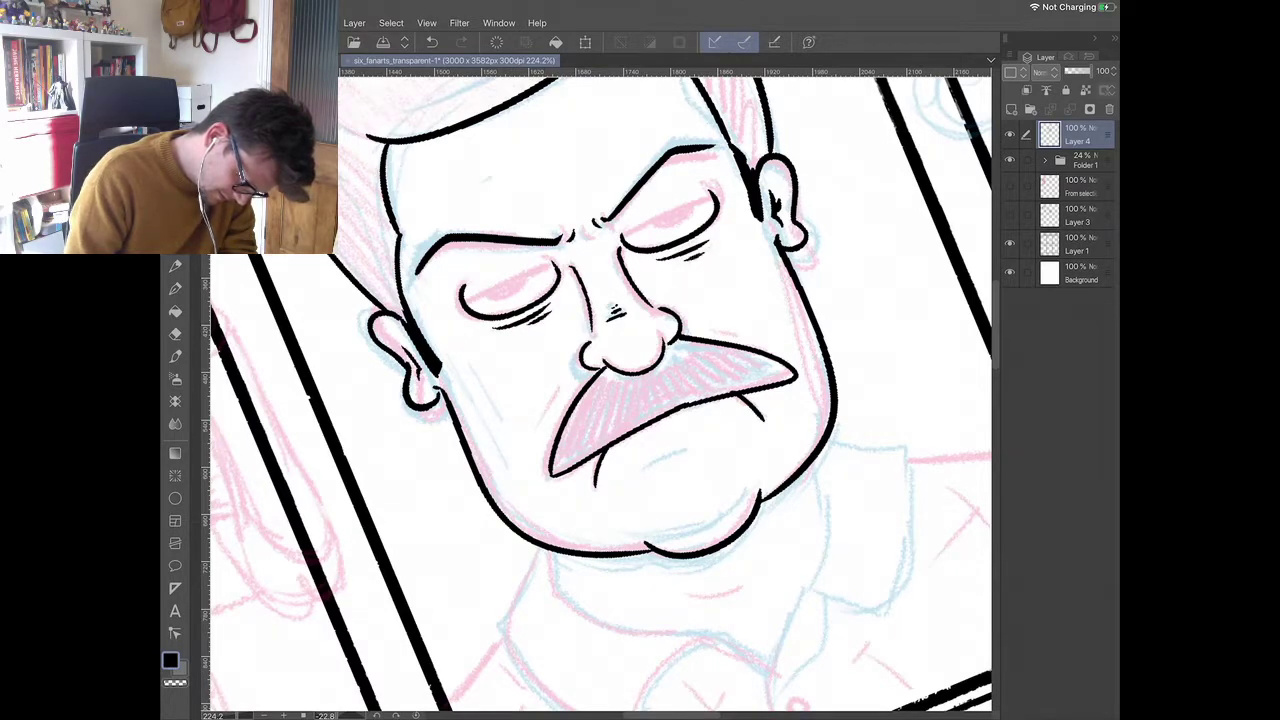
# - Ink the straight upper eyelid lines and the half-hidden black pupils of both eyes, redoing the right eyelid
pyautogui.moveTo(468, 302)
pyautogui.mouseDown()
pyautogui.moveTo(556, 266)
pyautogui.moveTo(519, 285)
pyautogui.mouseUp()
pyautogui.moveTo(626, 238); pyautogui.dragTo(708, 205)
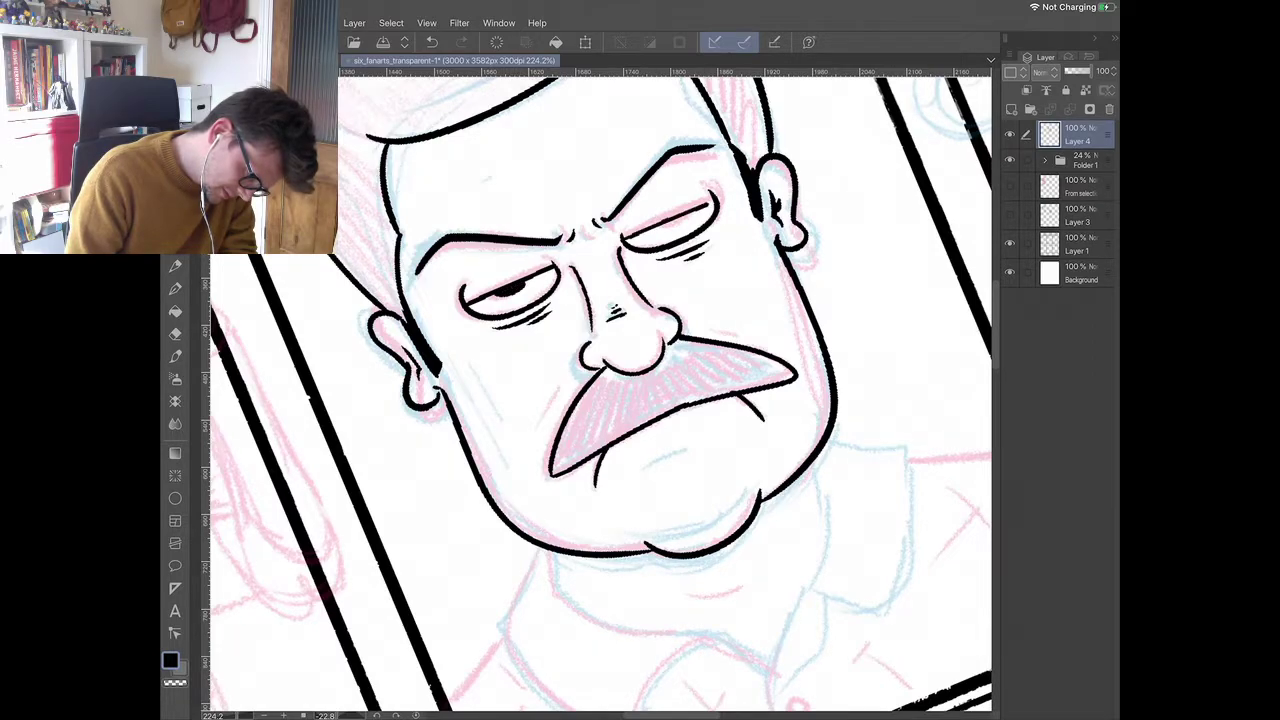
pyautogui.hotkey('ctrl', 'z')
pyautogui.moveTo(626, 239)
pyautogui.mouseDown()
pyautogui.moveTo(714, 198)
pyautogui.moveTo(685, 217)
pyautogui.mouseUp()
pyautogui.moveTo(662, 225); pyautogui.dragTo(679, 219)
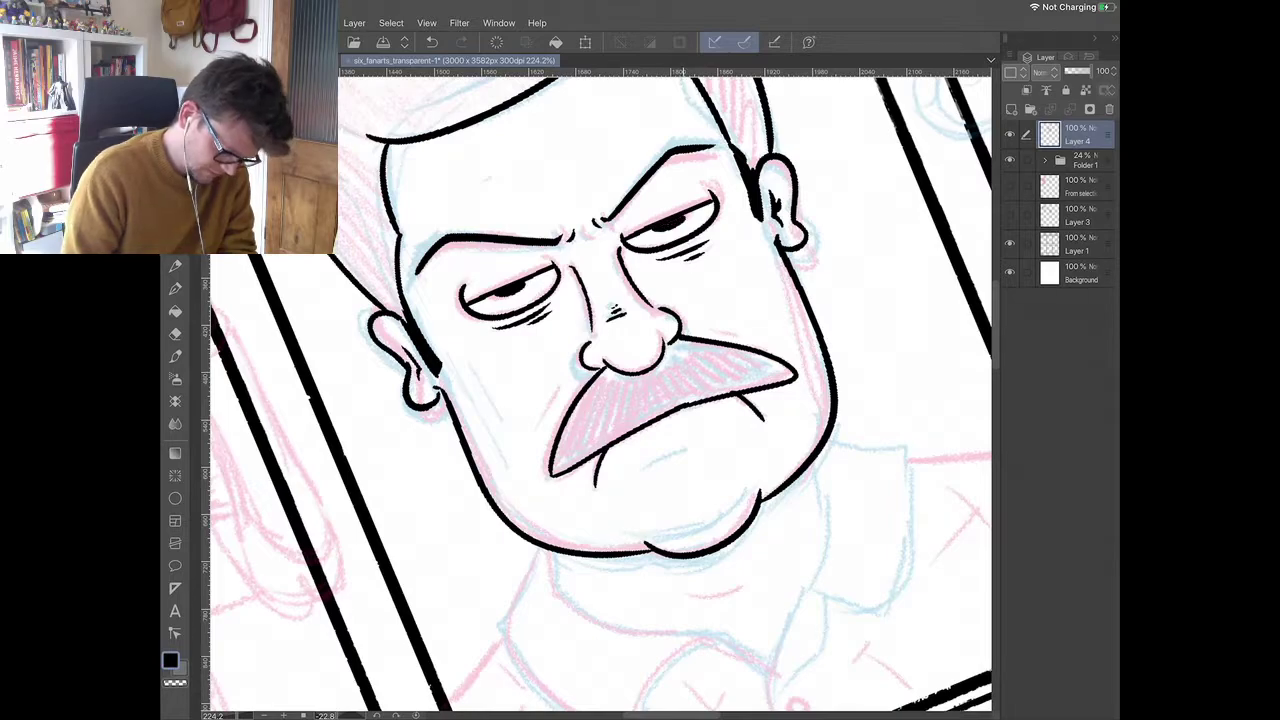
# - Undo the right eye's eyelid and pupil strokes and erase its lower outline, keeping the bag lines
pyautogui.scroll(1, 600, 394)
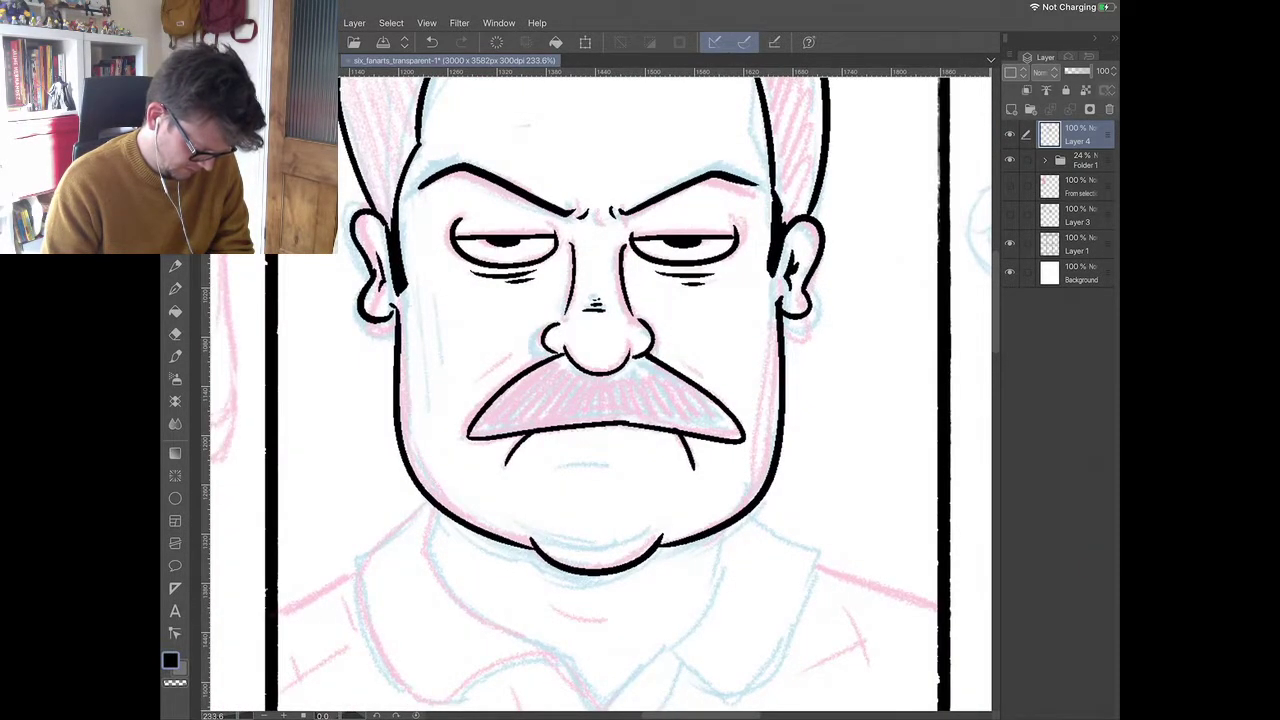
pyautogui.scroll(1, 600, 394)
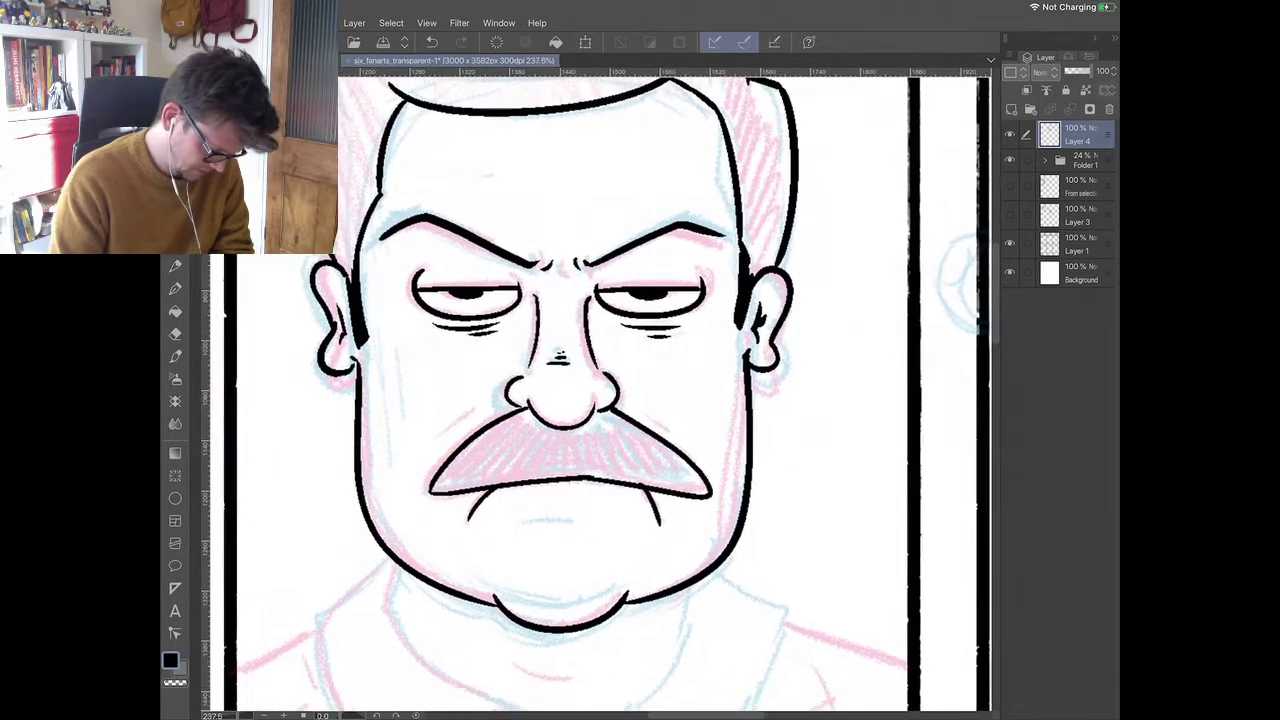
pyautogui.hotkey('ctrl', 'z')
pyautogui.hotkey('ctrl', 'z')
pyautogui.hotkey('ctrl', 'z')
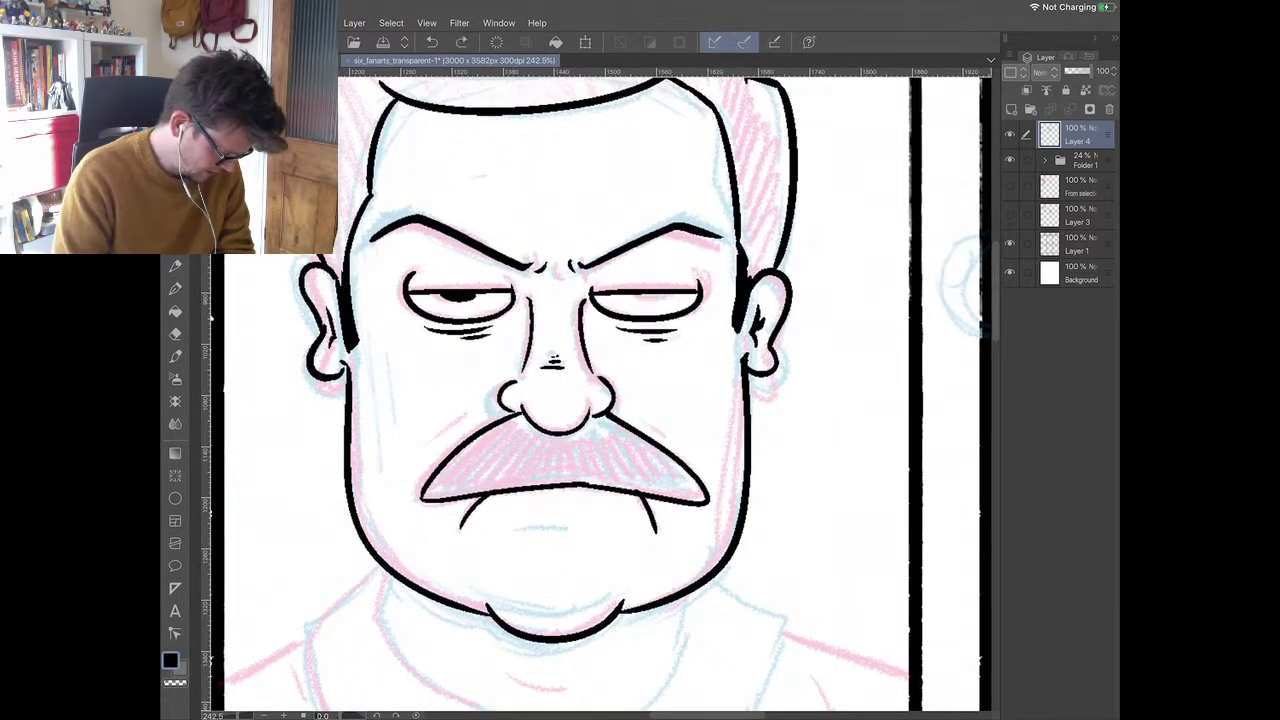
pyautogui.hotkey('ctrl', 'y')
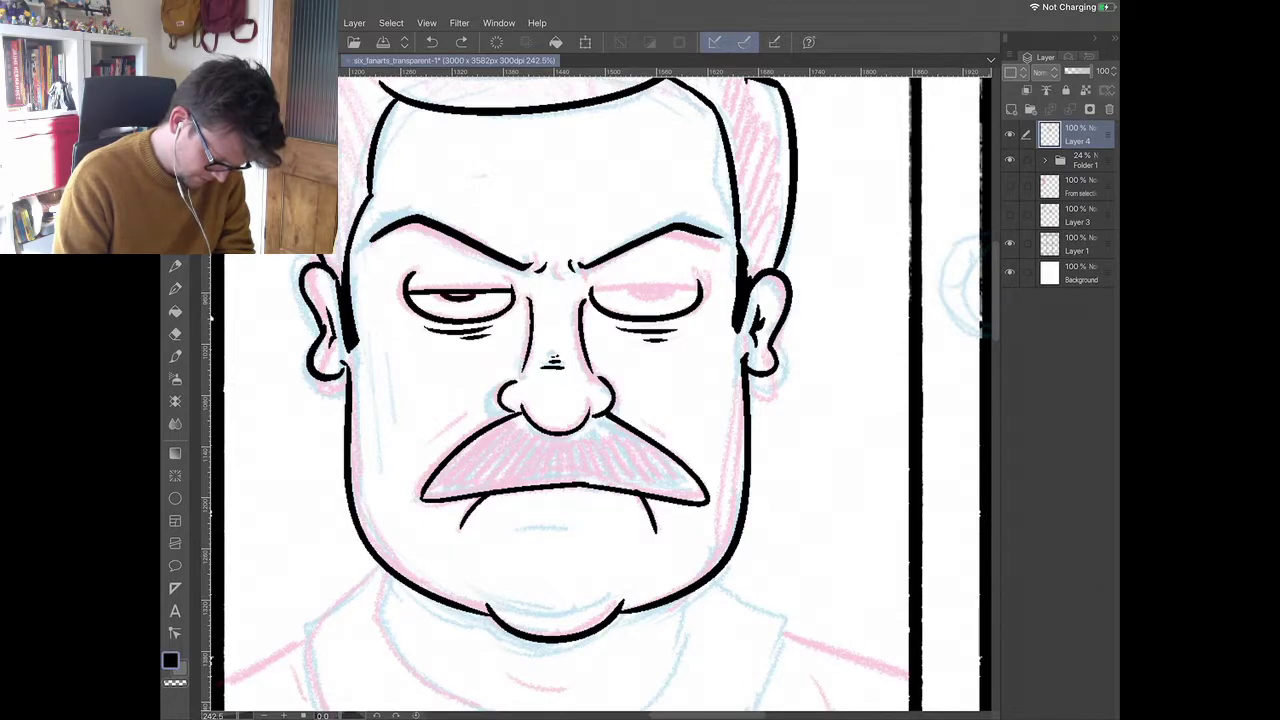
pyautogui.click(175, 312)
pyautogui.click(175, 334)
pyautogui.moveTo(602, 311)
pyautogui.mouseDown()
pyautogui.moveTo(638, 318)
pyautogui.moveTo(705, 290)
pyautogui.mouseUp()
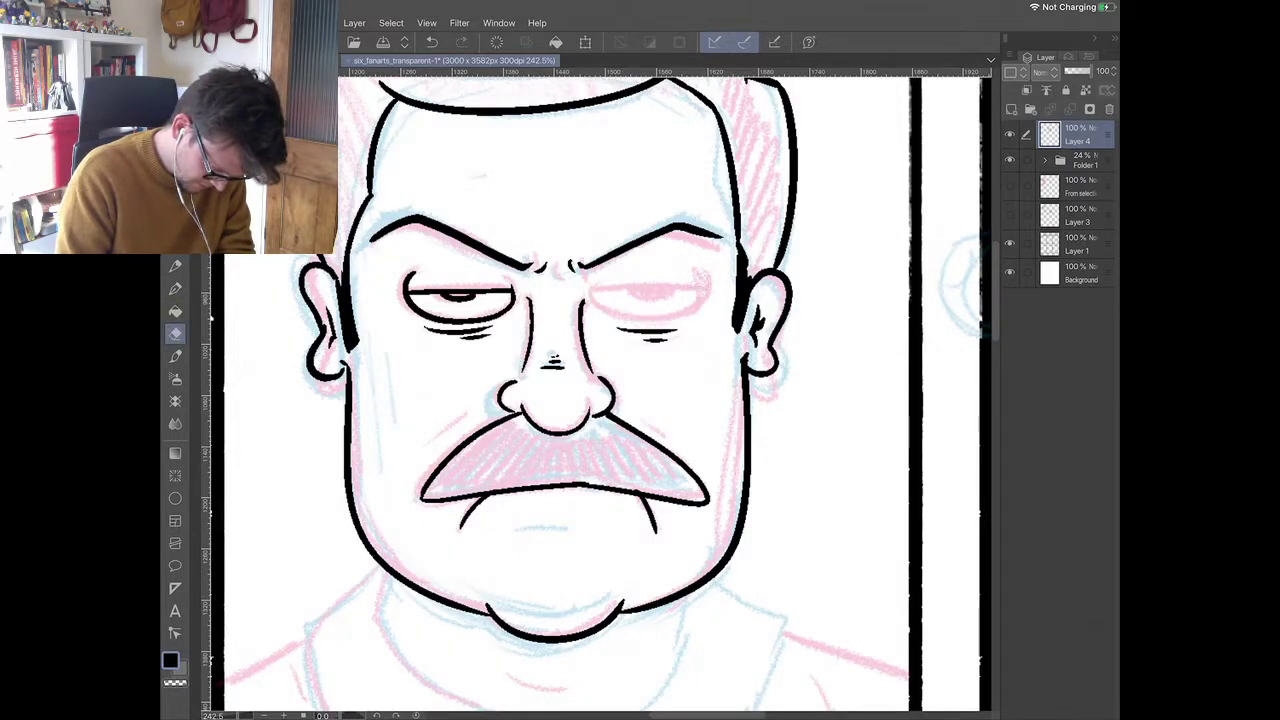
# - Fill in the left pupil and re-ink the right eye with a new lower outline, eyelid line and pupil
pyautogui.press('p')
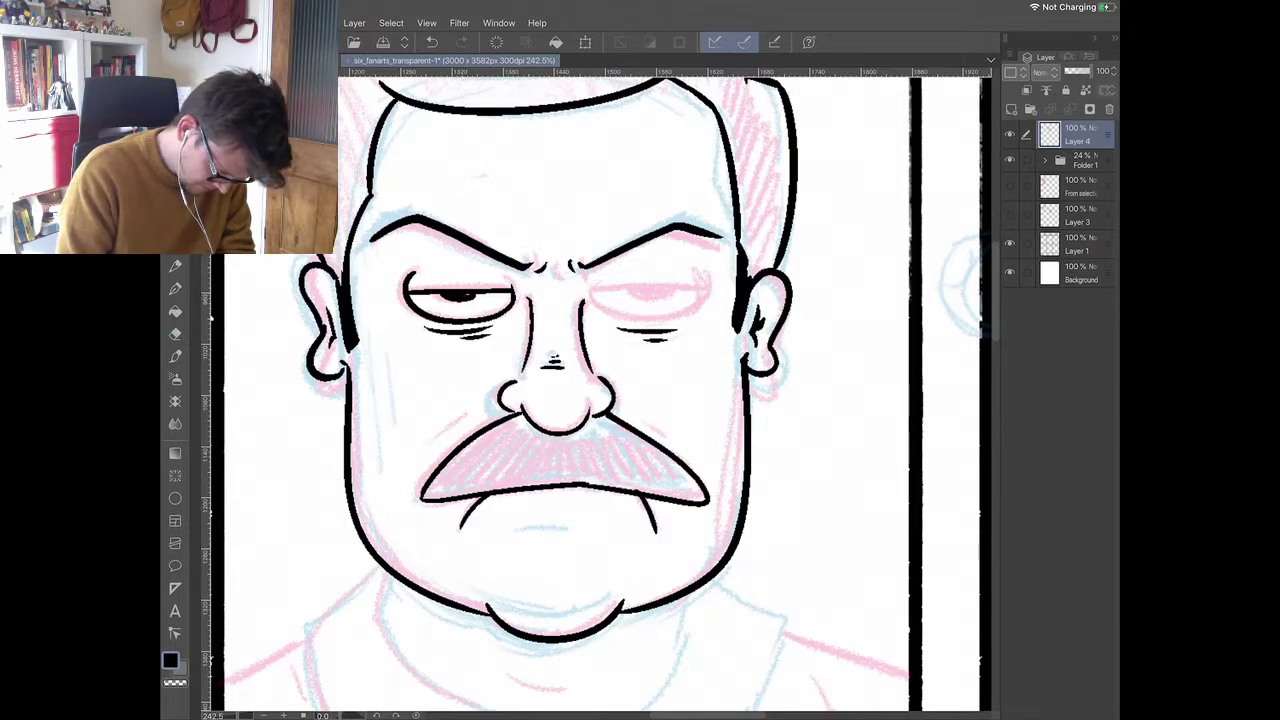
pyautogui.moveTo(594, 284)
pyautogui.mouseDown()
pyautogui.moveTo(595, 297)
pyautogui.moveTo(646, 316)
pyautogui.moveTo(700, 290)
pyautogui.mouseUp()
pyautogui.moveTo(596, 292); pyautogui.dragTo(698, 290)
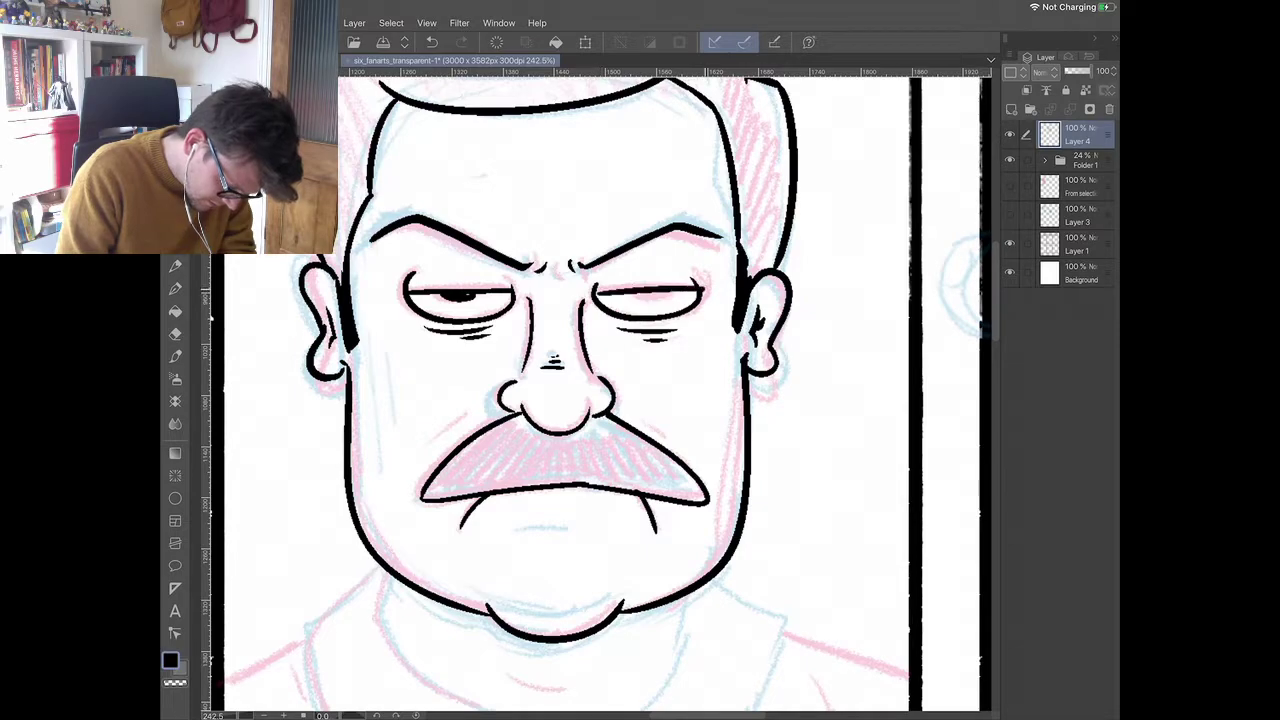
pyautogui.hotkey('ctrl', 'z')
pyautogui.moveTo(568, 302); pyautogui.dragTo(688, 272)
pyautogui.moveTo(606, 298)
pyautogui.mouseDown()
pyautogui.moveTo(644, 288)
pyautogui.moveTo(629, 291)
pyautogui.mouseUp()
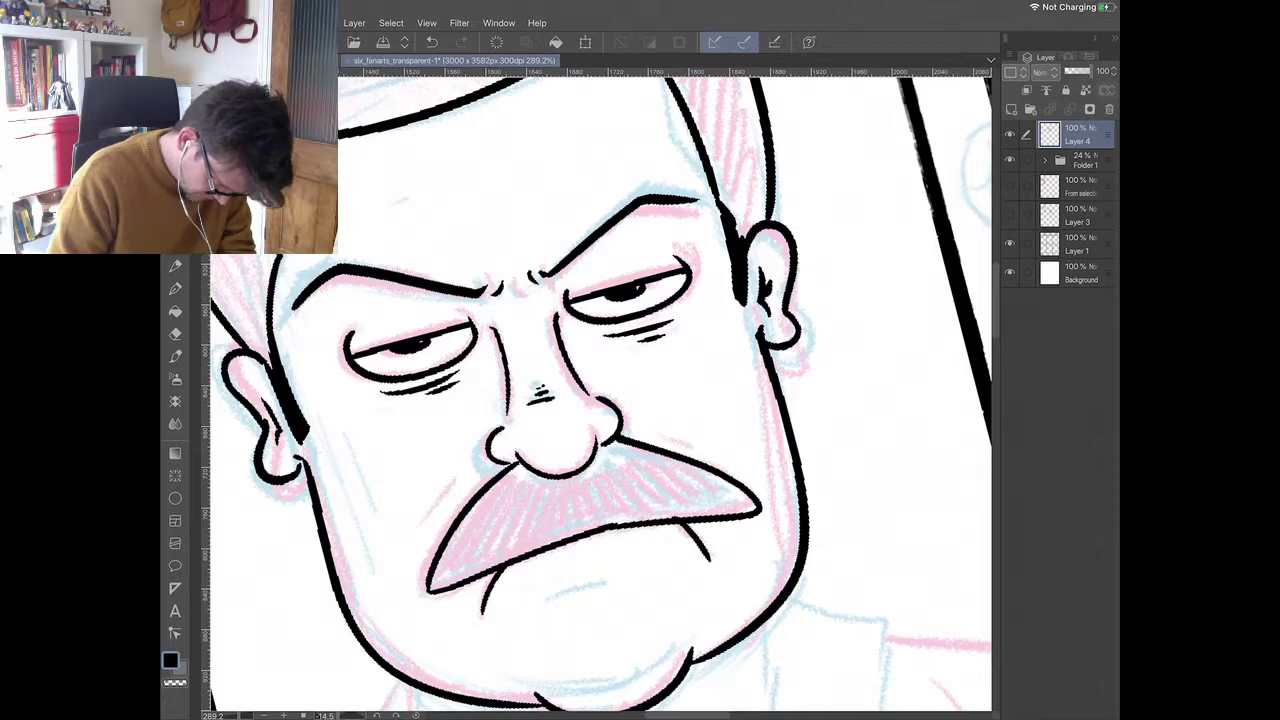
# - Thicken the moustache's upper right edge and ink a short crease between the mouth and chin
pyautogui.moveTo(560, 475)
pyautogui.mouseDown()
pyautogui.moveTo(600, 343)
pyautogui.moveTo(656, 335)
pyautogui.moveTo(720, 428)
pyautogui.mouseUp()
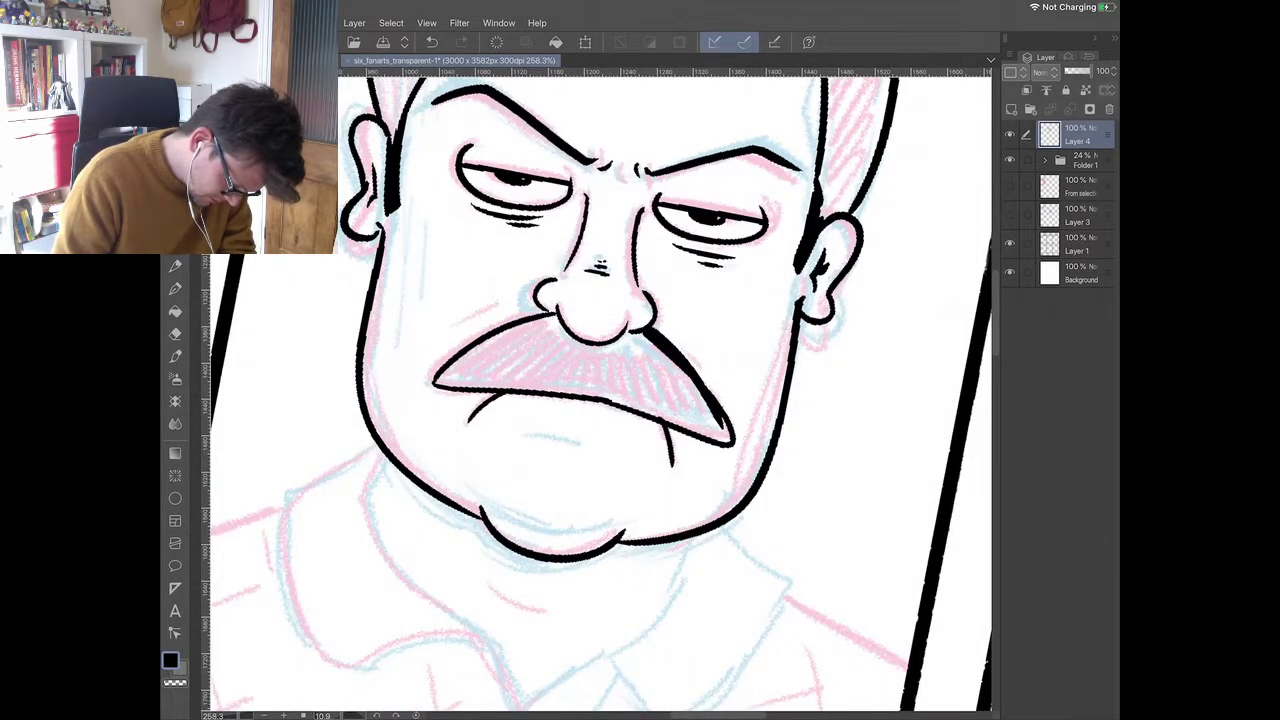
pyautogui.moveTo(600, 343); pyautogui.dragTo(570, 343)
pyautogui.moveTo(562, 430); pyautogui.dragTo(598, 425)
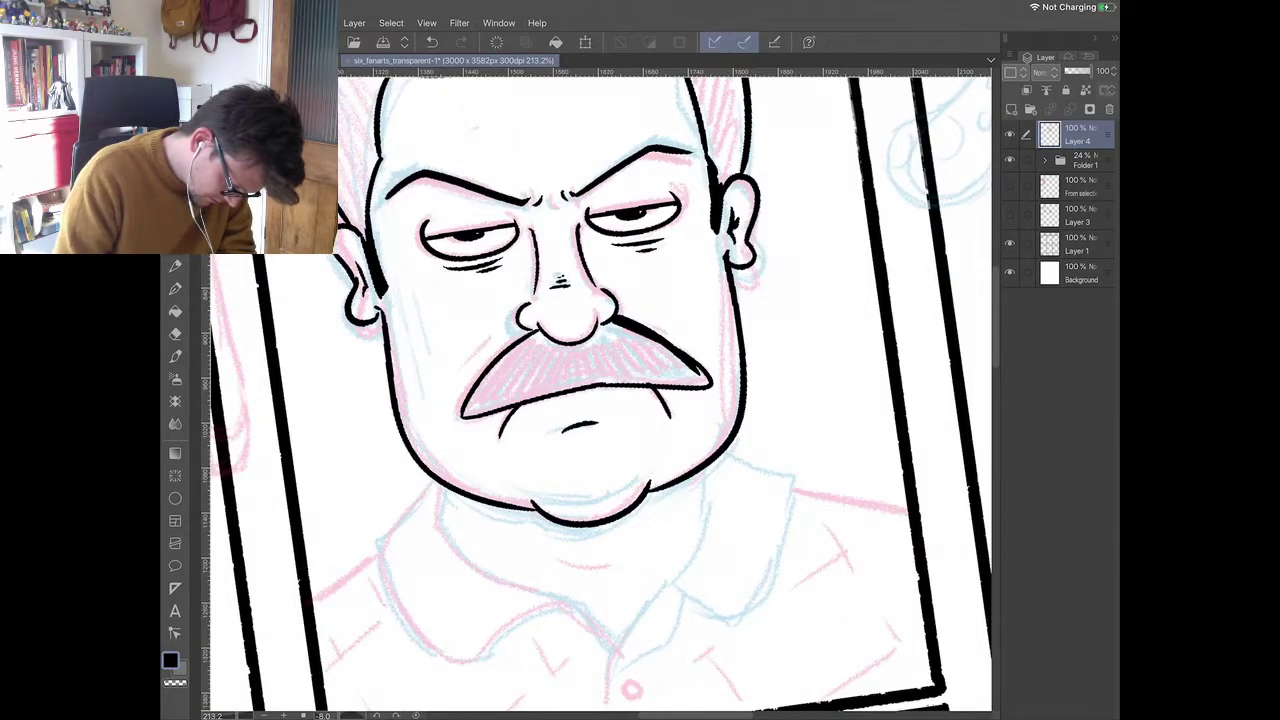
# - Ink tapered black hair strokes down from the upper edge across the left half of the moustache
pyautogui.moveTo(473, 404)
pyautogui.mouseDown()
pyautogui.moveTo(541, 323)
pyautogui.moveTo(488, 392)
pyautogui.mouseUp()
pyautogui.scroll(3, 507, 383)
pyautogui.moveTo(542, 316)
pyautogui.mouseDown()
pyautogui.moveTo(474, 400)
pyautogui.moveTo(538, 330)
pyautogui.moveTo(492, 406)
pyautogui.mouseUp()
pyautogui.moveTo(558, 318)
pyautogui.mouseDown()
pyautogui.moveTo(506, 398)
pyautogui.moveTo(566, 386)
pyautogui.mouseUp()
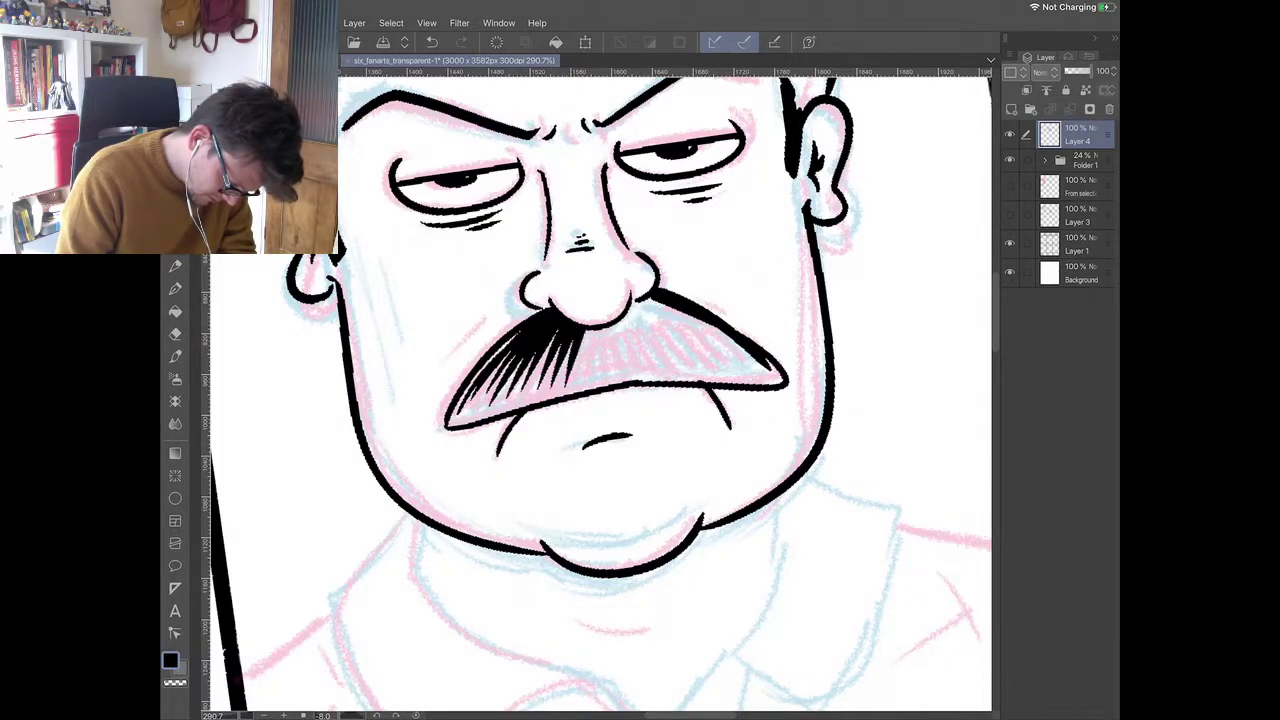
pyautogui.moveTo(592, 332); pyautogui.dragTo(578, 374)
pyautogui.moveTo(558, 330); pyautogui.dragTo(538, 376)
pyautogui.moveTo(598, 332)
pyautogui.mouseDown()
pyautogui.moveTo(584, 378)
pyautogui.moveTo(594, 374)
pyautogui.mouseUp()
# - Ink dense hair strokes under the nose and out to the right tip of the moustache, leaving its lower rim open
pyautogui.moveTo(607, 328)
pyautogui.mouseDown()
pyautogui.moveTo(615, 373)
pyautogui.moveTo(640, 370)
pyautogui.mouseUp()
pyautogui.moveTo(648, 320)
pyautogui.mouseDown()
pyautogui.moveTo(628, 368)
pyautogui.moveTo(628, 328)
pyautogui.mouseUp()
pyautogui.moveTo(670, 322); pyautogui.dragTo(646, 362)
pyautogui.moveTo(660, 300); pyautogui.dragTo(632, 328)
pyautogui.moveTo(680, 324); pyautogui.dragTo(654, 362)
pyautogui.moveTo(652, 298); pyautogui.dragTo(642, 306)
pyautogui.moveTo(690, 302)
pyautogui.mouseDown()
pyautogui.moveTo(650, 362)
pyautogui.moveTo(648, 302)
pyautogui.mouseUp()
pyautogui.moveTo(704, 302)
pyautogui.mouseDown()
pyautogui.moveTo(654, 360)
pyautogui.moveTo(736, 370)
pyautogui.mouseUp()
pyautogui.moveTo(714, 326); pyautogui.dragTo(758, 372)
pyautogui.moveTo(754, 358); pyautogui.dragTo(772, 378)
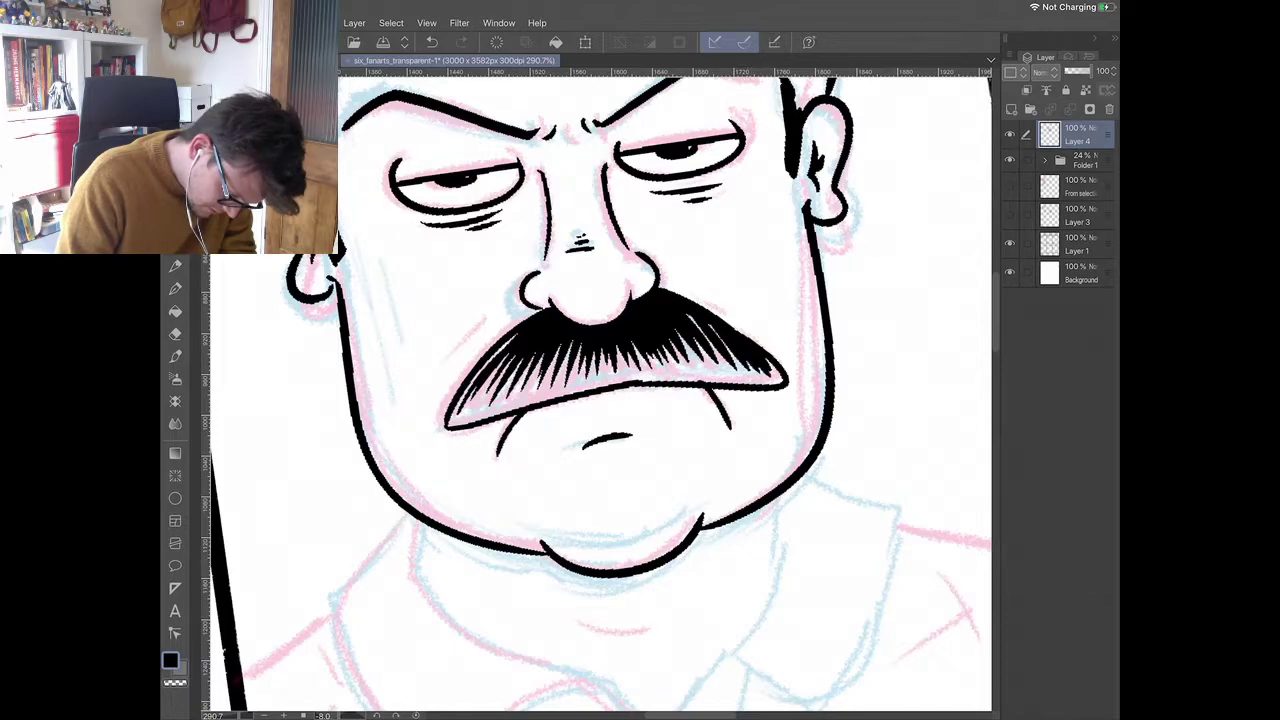
# - Rotate the canvas and add a few more fine hair strokes to fill out the moustache
pyautogui.scroll(-5, 600, 394)
pyautogui.scroll(4, 600, 394)
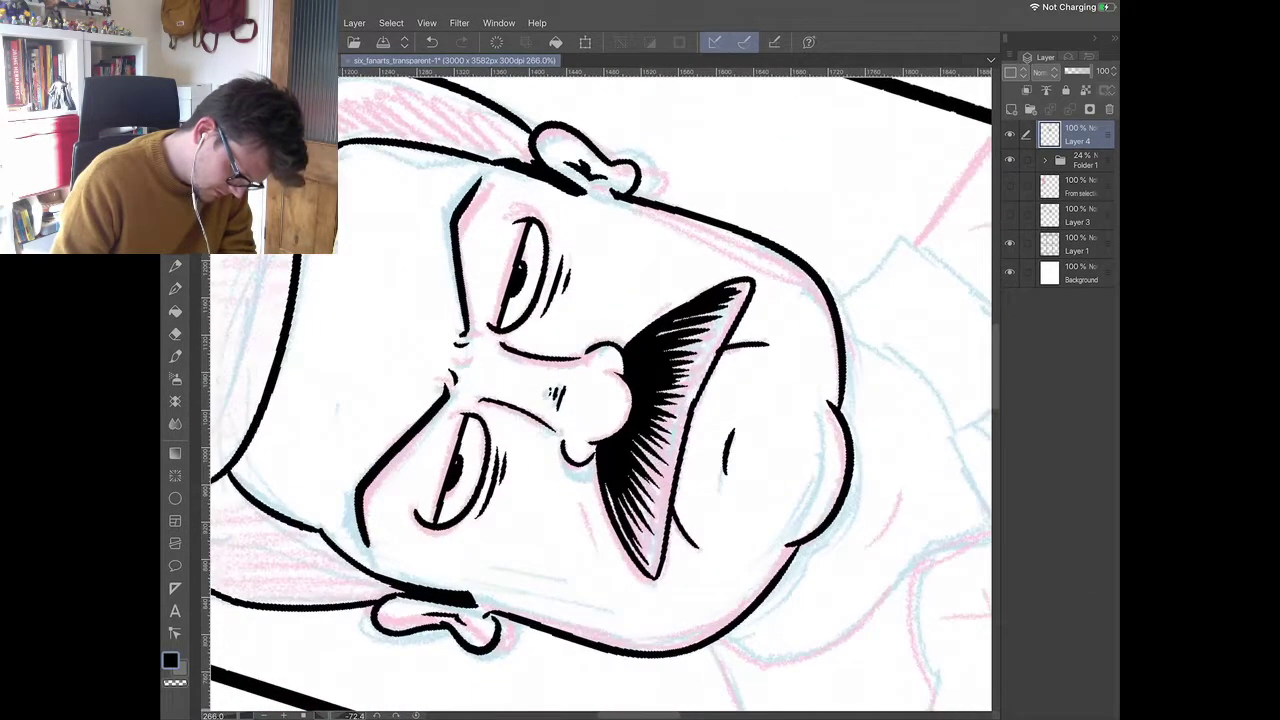
pyautogui.moveTo(623, 348)
pyautogui.mouseDown()
pyautogui.moveTo(722, 282)
pyautogui.moveTo(718, 318)
pyautogui.moveTo(729, 315)
pyautogui.mouseUp()
pyautogui.scroll(-3, 600, 394)
pyautogui.scroll(2, 600, 394)
pyautogui.moveTo(550, 346)
pyautogui.mouseDown()
pyautogui.moveTo(528, 387)
pyautogui.moveTo(541, 362)
pyautogui.moveTo(545, 395)
pyautogui.moveTo(593, 344)
pyautogui.mouseUp()
pyautogui.moveTo(595, 370); pyautogui.dragTo(611, 338)
pyautogui.scroll(-5, 655, 355)
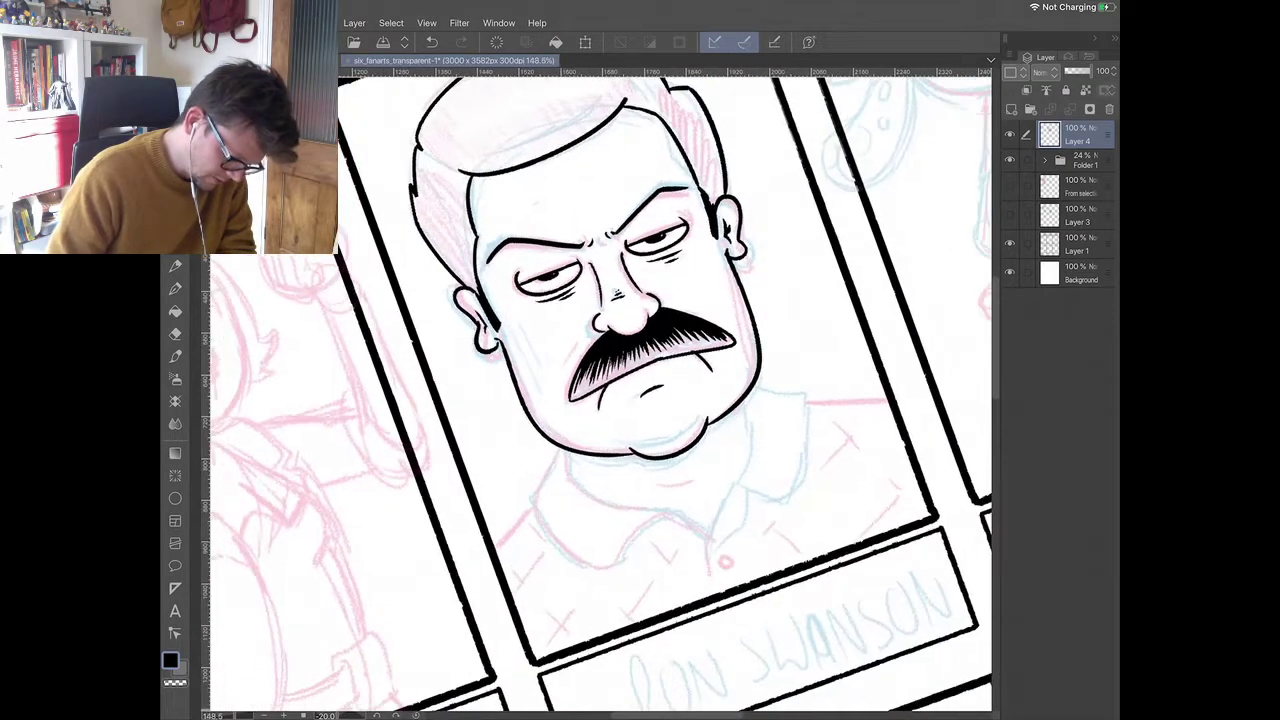
pyautogui.scroll(-2, 620, 340)
pyautogui.scroll(2, 620, 340)
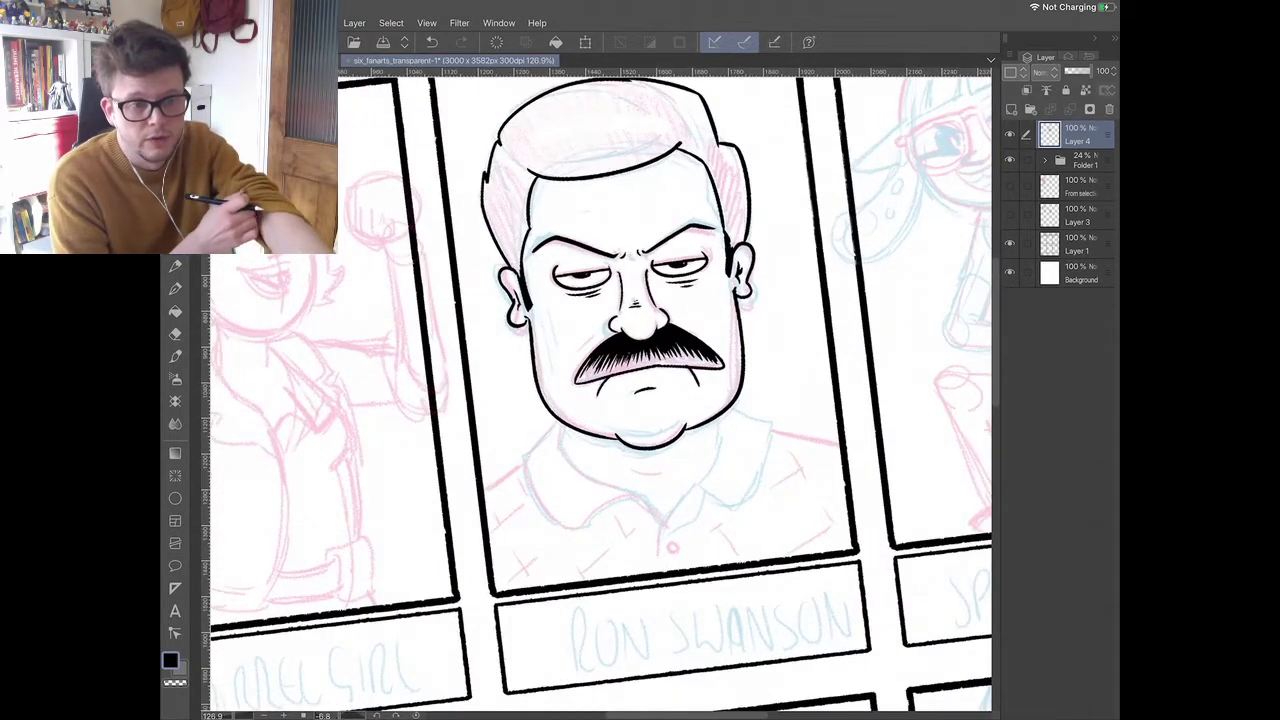
# - Ink long tapered strokes down the outer part of the left side hair, from the crown to the ear
pyautogui.scroll(1, 620, 380)
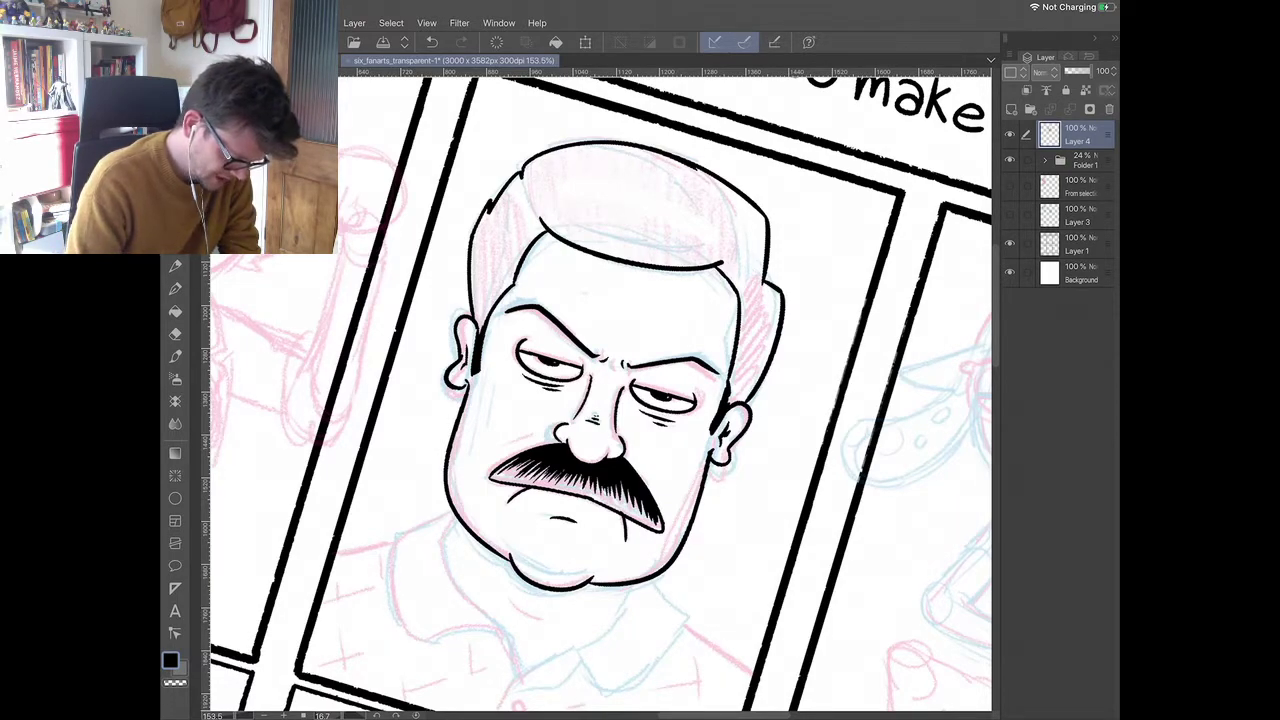
pyautogui.scroll(1, 600, 393)
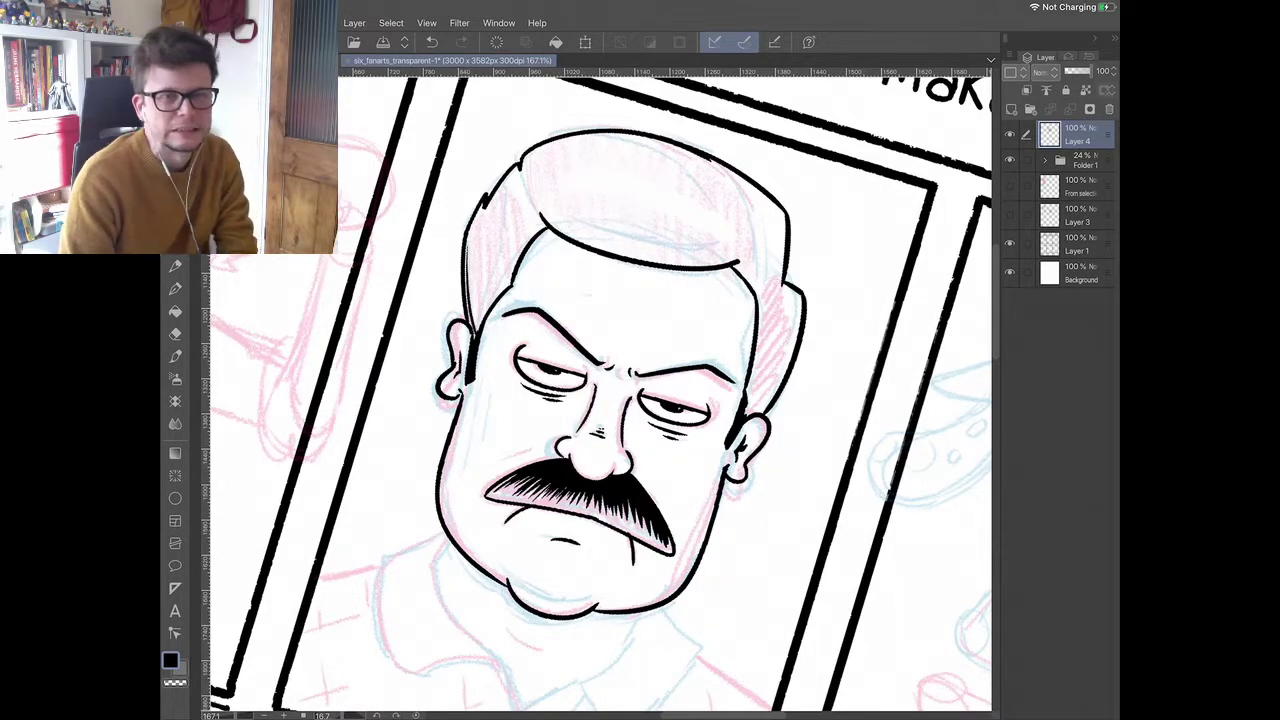
pyautogui.moveTo(478, 225); pyautogui.dragTo(476, 331)
pyautogui.moveTo(482, 253); pyautogui.dragTo(478, 318)
pyautogui.moveTo(486, 213); pyautogui.dragTo(479, 288)
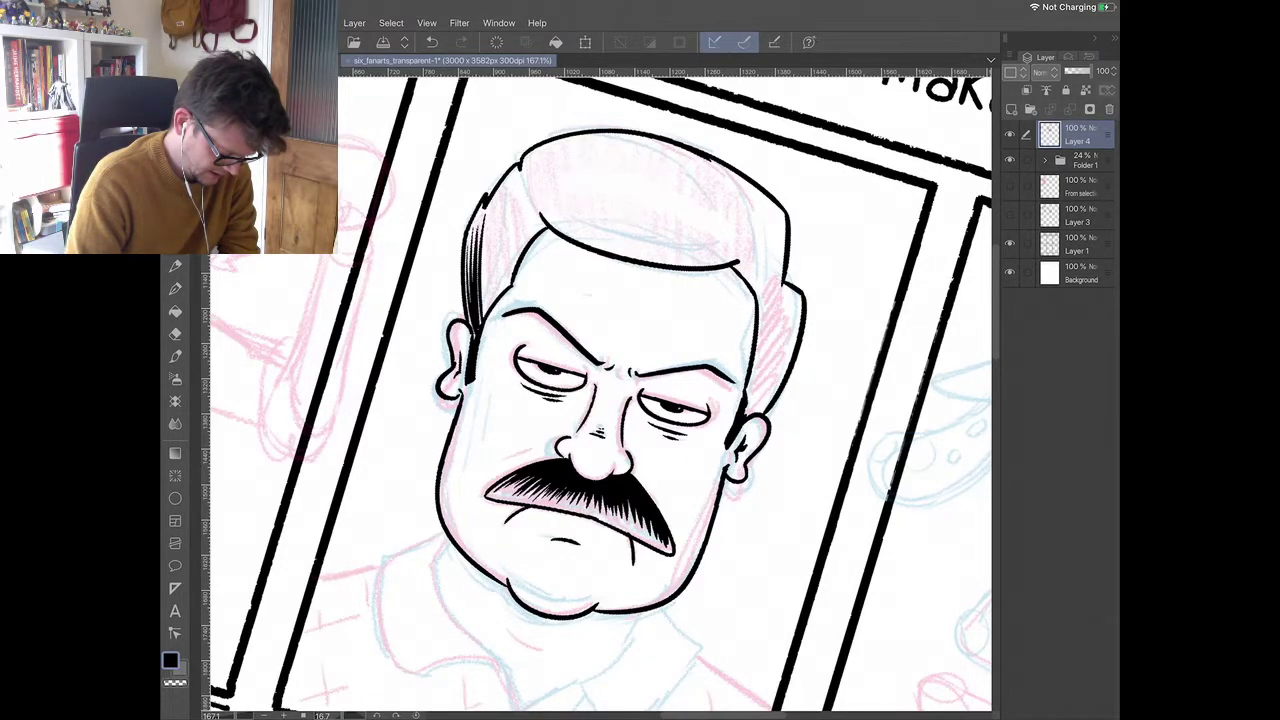
pyautogui.moveTo(490, 222); pyautogui.dragTo(483, 312)
pyautogui.moveTo(497, 200); pyautogui.dragTo(491, 300)
pyautogui.moveTo(508, 188); pyautogui.dragTo(481, 316)
pyautogui.moveTo(484, 266); pyautogui.dragTo(480, 304)
pyautogui.moveTo(486, 236); pyautogui.dragTo(481, 268)
pyautogui.moveTo(484, 310); pyautogui.dragTo(479, 324)
# - Fill the inner part of the left side hair with black strokes up to the fringe and forehead line
pyautogui.moveTo(514, 194); pyautogui.dragTo(503, 289)
pyautogui.moveTo(513, 206); pyautogui.dragTo(504, 262)
pyautogui.moveTo(517, 178)
pyautogui.mouseDown()
pyautogui.moveTo(501, 232)
pyautogui.moveTo(507, 288)
pyautogui.mouseUp()
pyautogui.moveTo(519, 214); pyautogui.dragTo(514, 264)
pyautogui.moveTo(535, 208); pyautogui.dragTo(525, 232)
pyautogui.moveTo(535, 209); pyautogui.dragTo(531, 236)
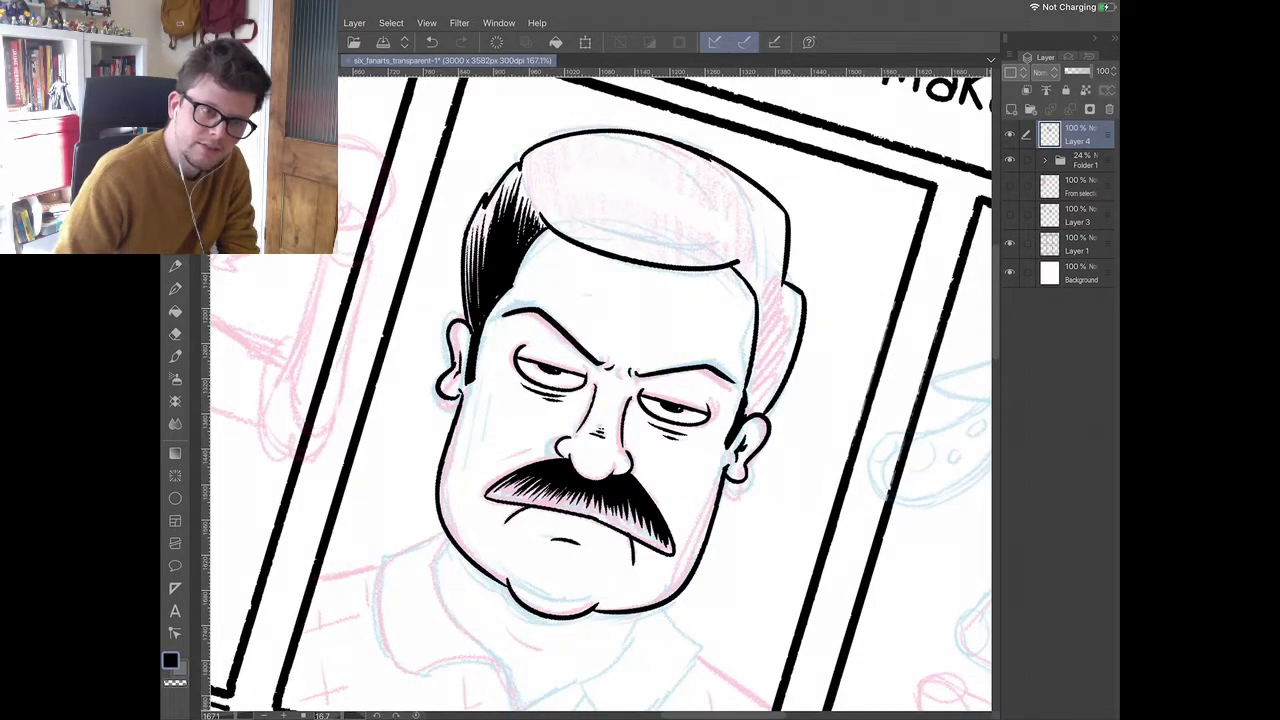
# - Redo the first fringe stroke and ink slanted hair strokes up from the hairline across the fringe's left half
pyautogui.scroll(-2, 600, 394)
pyautogui.scroll(2, 600, 394)
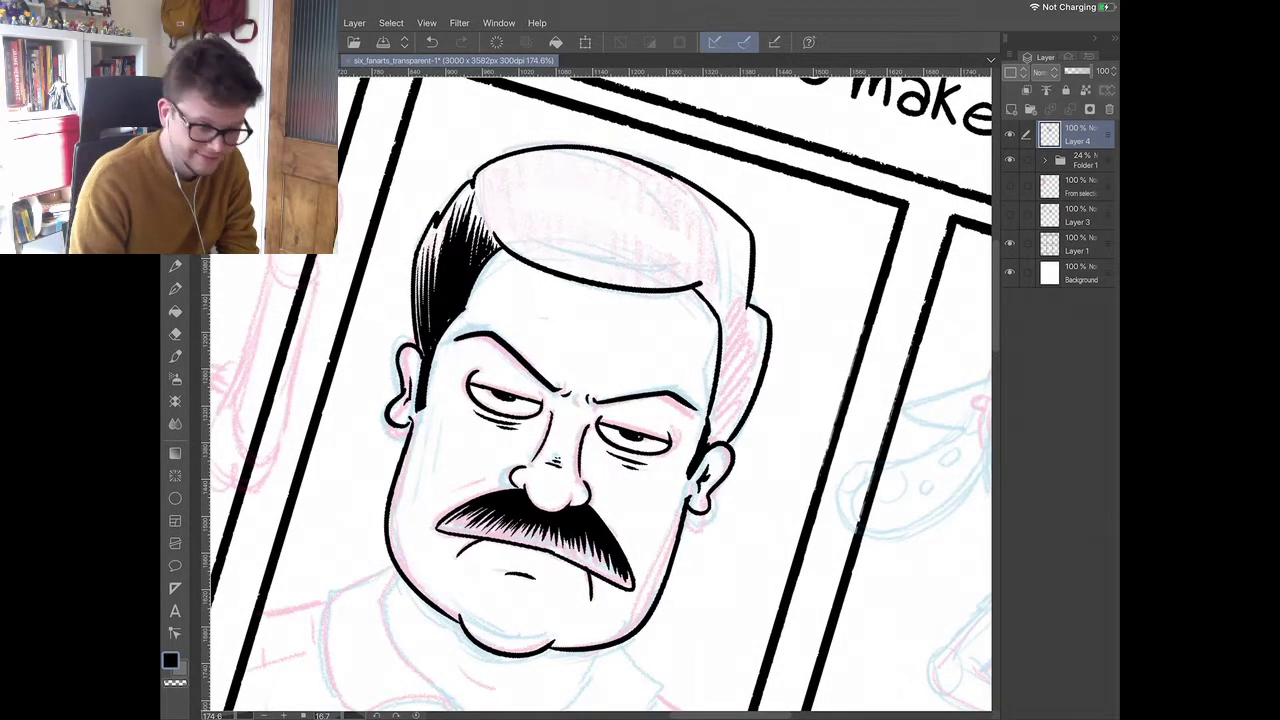
pyautogui.scroll(3, 584, 160)
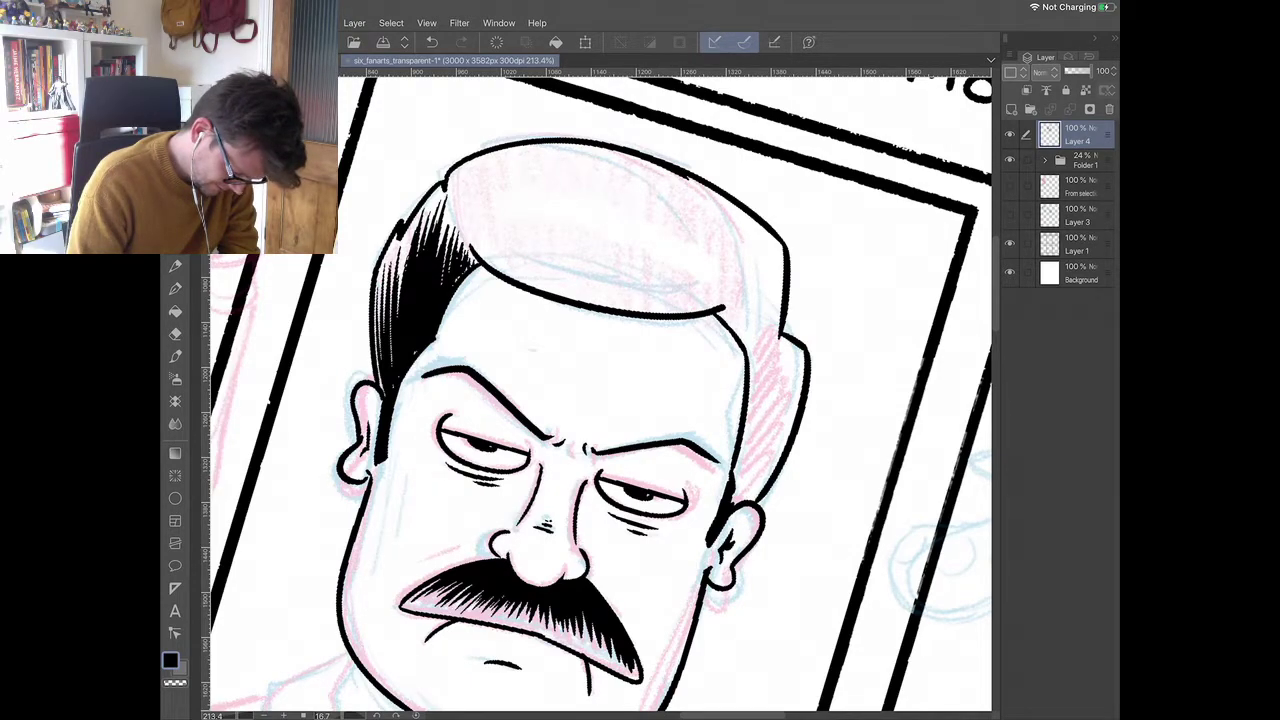
pyautogui.scroll(-2, 600, 394)
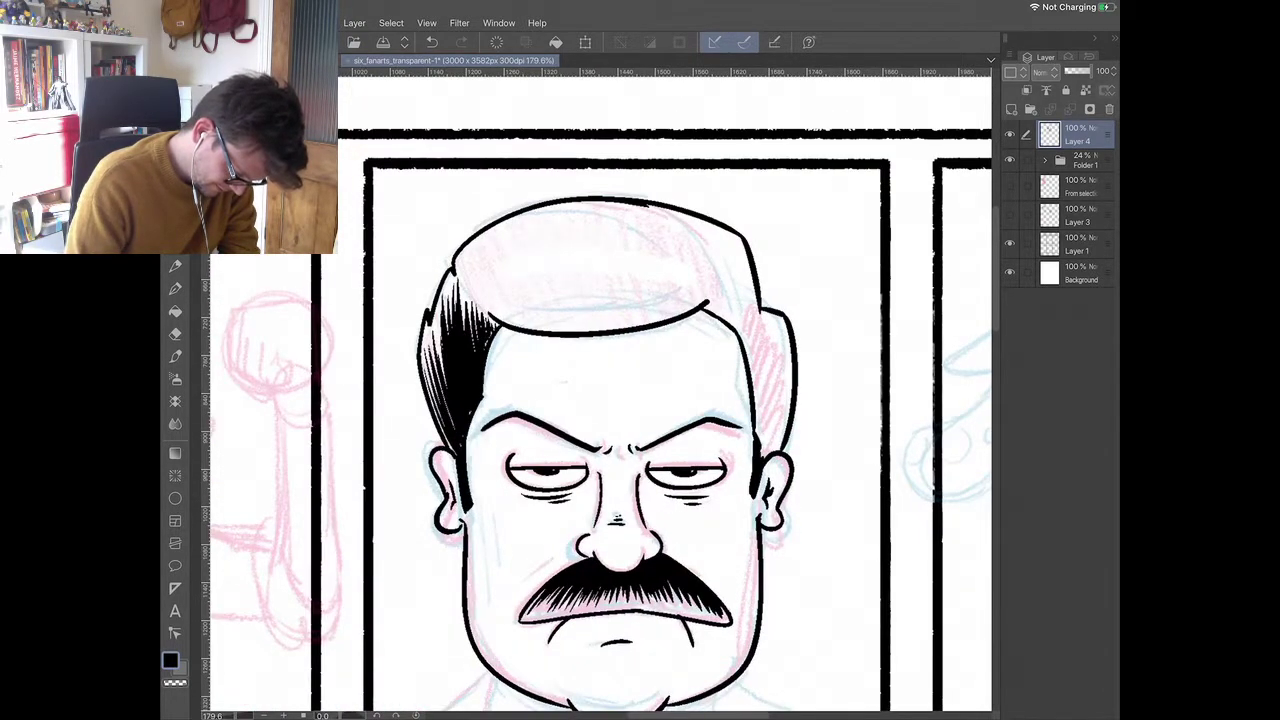
pyautogui.moveTo(474, 272)
pyautogui.mouseDown()
pyautogui.moveTo(467, 307)
pyautogui.moveTo(490, 323)
pyautogui.mouseUp()
pyautogui.hotkey('ctrl', 'z')
pyautogui.moveTo(514, 281)
pyautogui.mouseDown()
pyautogui.moveTo(496, 326)
pyautogui.moveTo(518, 330)
pyautogui.moveTo(519, 303)
pyautogui.mouseUp()
pyautogui.moveTo(549, 290)
pyautogui.mouseDown()
pyautogui.moveTo(526, 330)
pyautogui.moveTo(540, 331)
pyautogui.moveTo(535, 311)
pyautogui.mouseUp()
pyautogui.moveTo(556, 291)
pyautogui.mouseDown()
pyautogui.moveTo(538, 328)
pyautogui.moveTo(552, 318)
pyautogui.mouseUp()
pyautogui.moveTo(578, 318); pyautogui.dragTo(568, 330)
pyautogui.moveTo(595, 324); pyautogui.dragTo(574, 328)
pyautogui.moveTo(600, 318)
pyautogui.mouseDown()
pyautogui.moveTo(590, 332)
pyautogui.moveTo(580, 322)
pyautogui.moveTo(596, 332)
pyautogui.mouseUp()
pyautogui.moveTo(604, 298); pyautogui.dragTo(592, 330)
pyautogui.moveTo(612, 304); pyautogui.dragTo(606, 330)
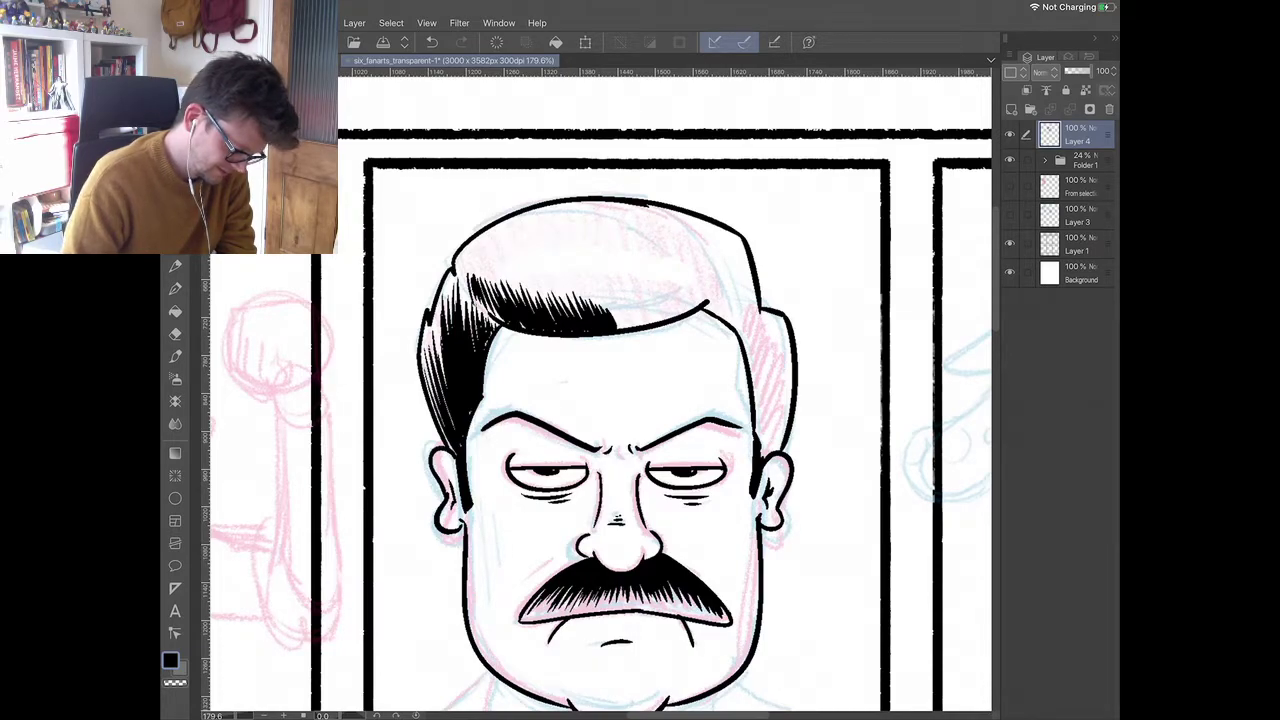
# - Continue the black hair strokes up from the hairline across the fringe's right half to its end
pyautogui.scroll(2, 600, 394)
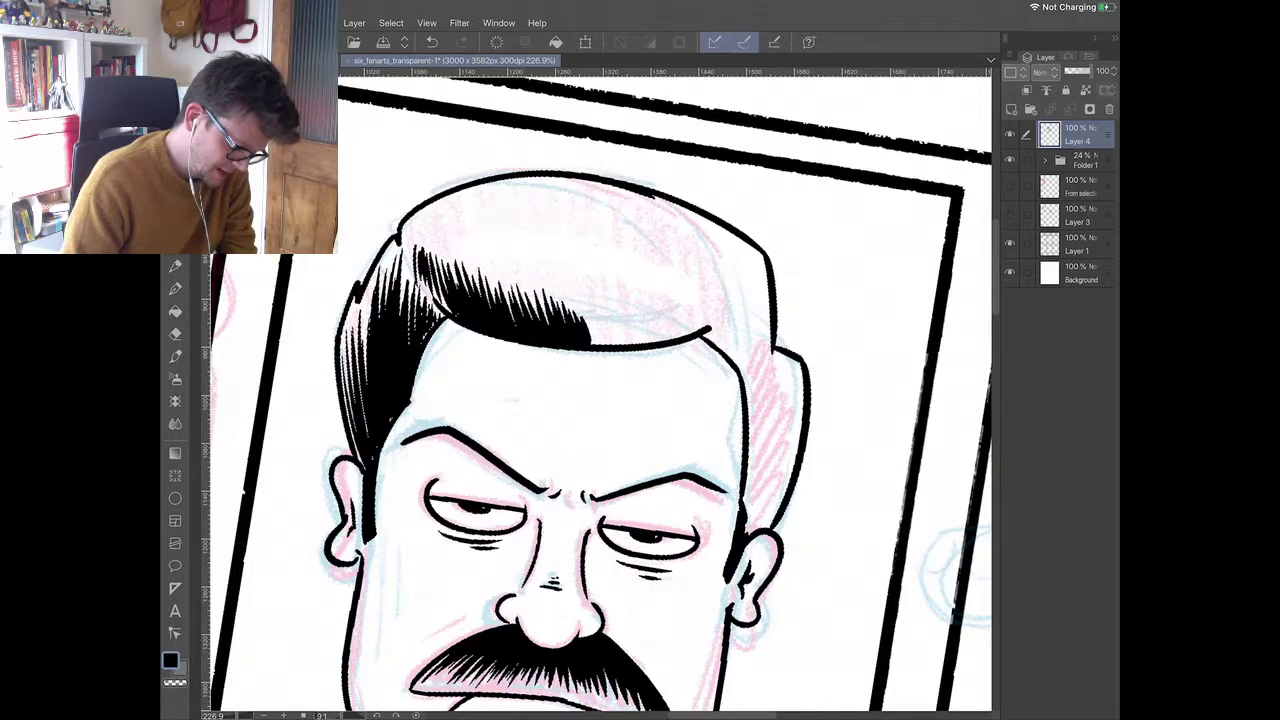
pyautogui.moveTo(592, 344); pyautogui.dragTo(582, 305)
pyautogui.moveTo(601, 344)
pyautogui.mouseDown()
pyautogui.moveTo(589, 293)
pyautogui.moveTo(585, 305)
pyautogui.mouseUp()
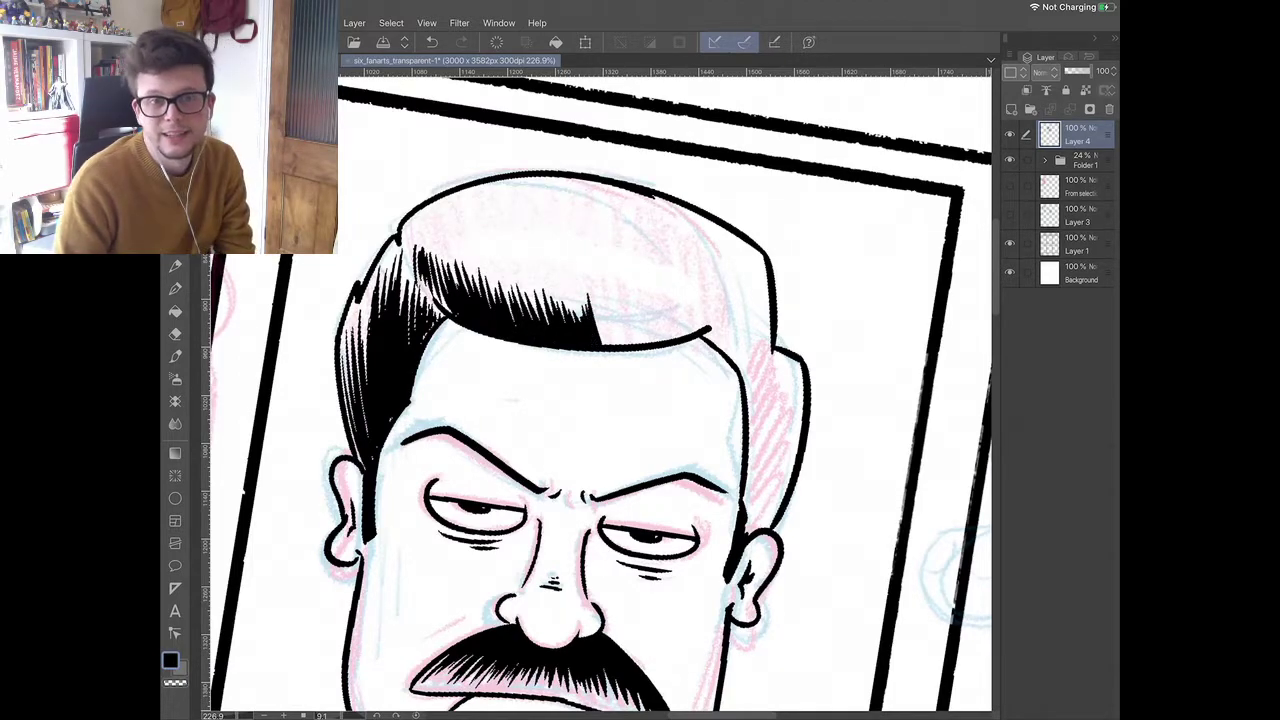
pyautogui.moveTo(604, 346); pyautogui.dragTo(594, 306)
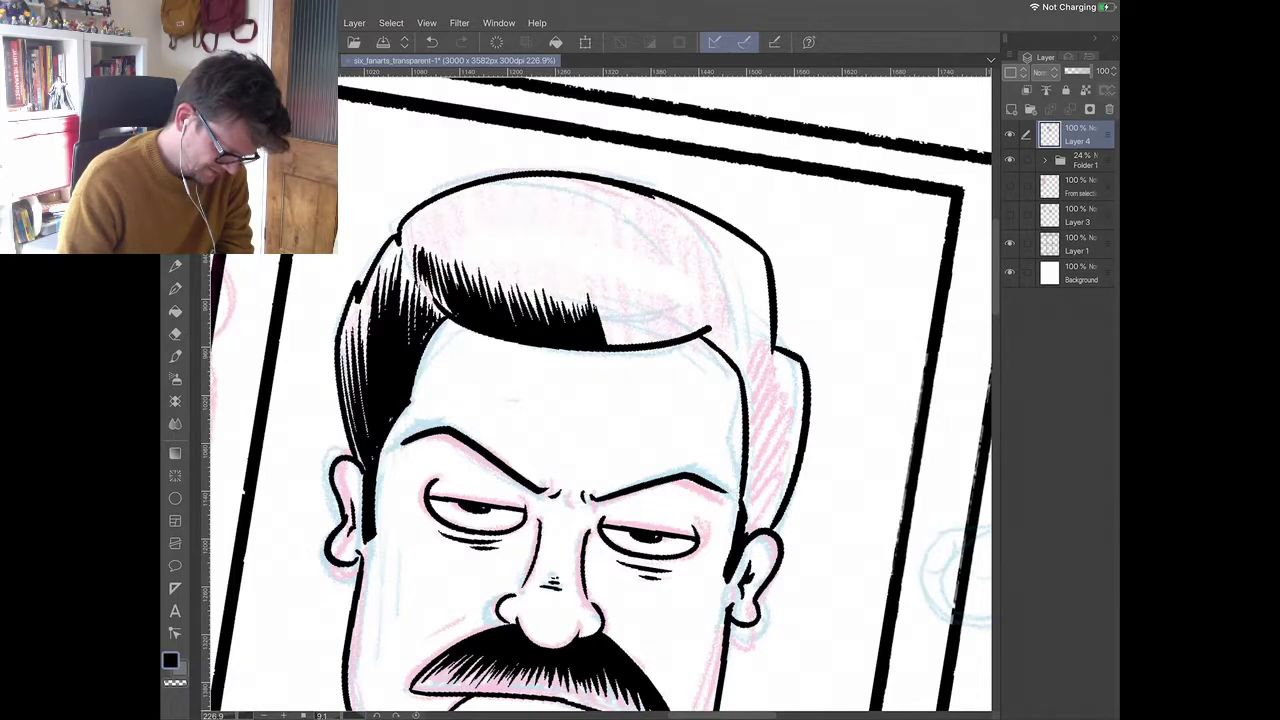
pyautogui.moveTo(608, 346); pyautogui.dragTo(606, 306)
pyautogui.moveTo(604, 330)
pyautogui.mouseDown()
pyautogui.moveTo(598, 304)
pyautogui.moveTo(618, 294)
pyautogui.mouseUp()
pyautogui.moveTo(614, 330)
pyautogui.mouseDown()
pyautogui.moveTo(610, 300)
pyautogui.moveTo(624, 296)
pyautogui.mouseUp()
pyautogui.moveTo(638, 344); pyautogui.dragTo(630, 292)
pyautogui.moveTo(646, 344)
pyautogui.mouseDown()
pyautogui.moveTo(638, 292)
pyautogui.moveTo(644, 314)
pyautogui.mouseUp()
pyautogui.moveTo(646, 320); pyautogui.dragTo(640, 292)
pyautogui.moveTo(656, 344); pyautogui.dragTo(652, 290)
pyautogui.moveTo(666, 342); pyautogui.dragTo(658, 290)
pyautogui.moveTo(672, 342); pyautogui.dragTo(672, 298)
pyautogui.moveTo(684, 338)
pyautogui.mouseDown()
pyautogui.moveTo(678, 290)
pyautogui.moveTo(682, 304)
pyautogui.moveTo(688, 294)
pyautogui.mouseUp()
pyautogui.moveTo(702, 334); pyautogui.dragTo(705, 300)
pyautogui.moveTo(717, 326); pyautogui.dragTo(711, 298)
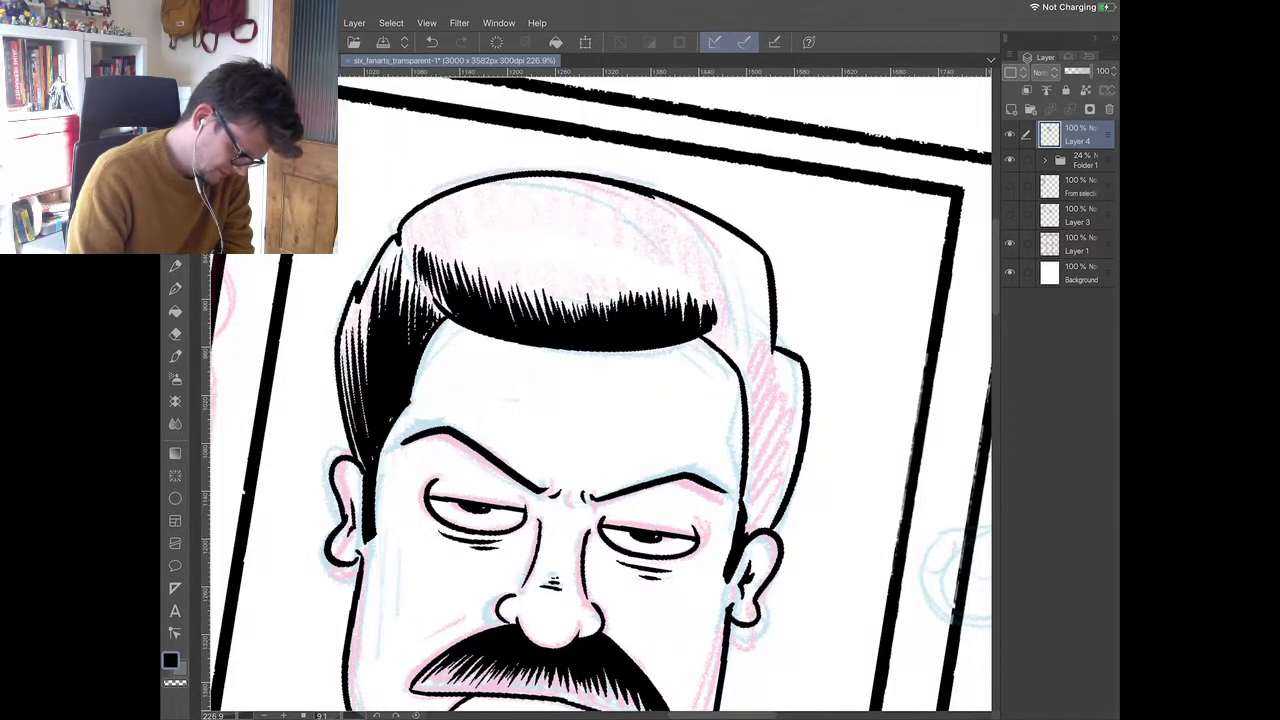
# - Ink tapered strokes down from the top outline over the left part of the hair, leaving a highlight band below
pyautogui.moveTo(409, 216); pyautogui.dragTo(417, 230)
pyautogui.moveTo(416, 210); pyautogui.dragTo(427, 233)
pyautogui.moveTo(431, 203)
pyautogui.mouseDown()
pyautogui.moveTo(433, 233)
pyautogui.moveTo(433, 200)
pyautogui.mouseUp()
pyautogui.moveTo(445, 234); pyautogui.dragTo(437, 198)
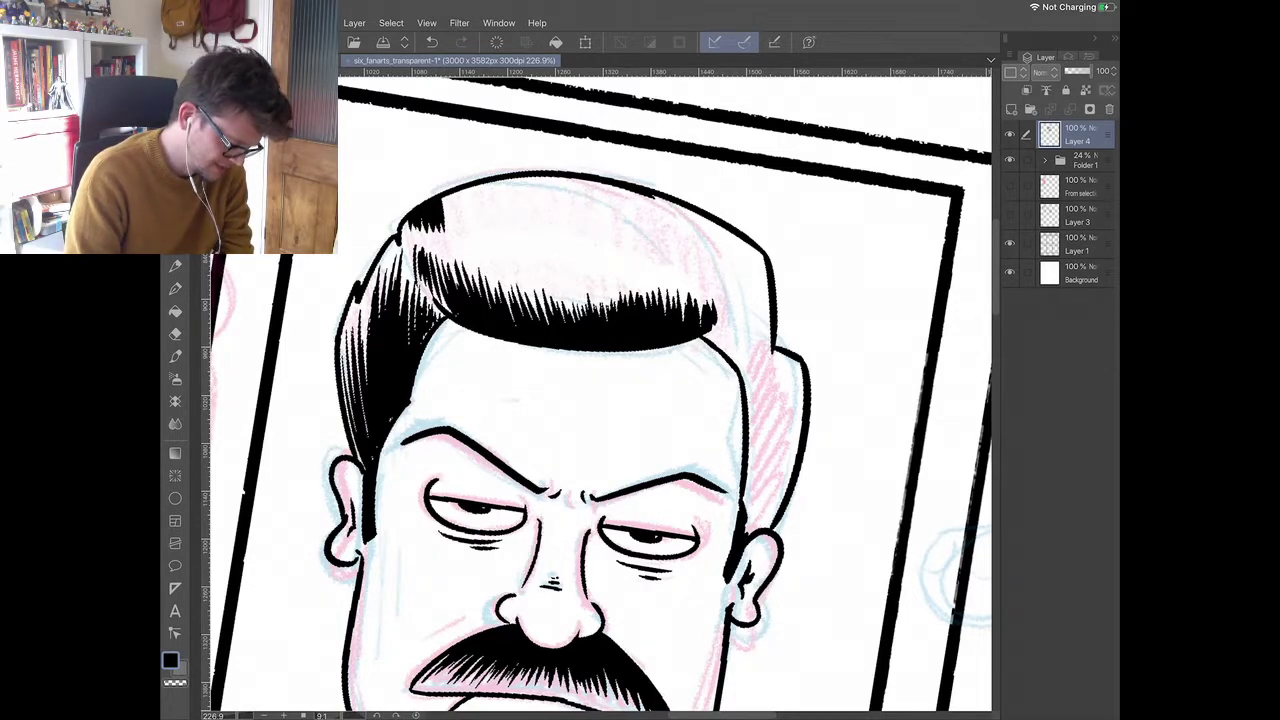
pyautogui.moveTo(449, 235); pyautogui.dragTo(450, 193)
pyautogui.moveTo(463, 208); pyautogui.dragTo(460, 190)
pyautogui.moveTo(469, 236); pyautogui.dragTo(468, 190)
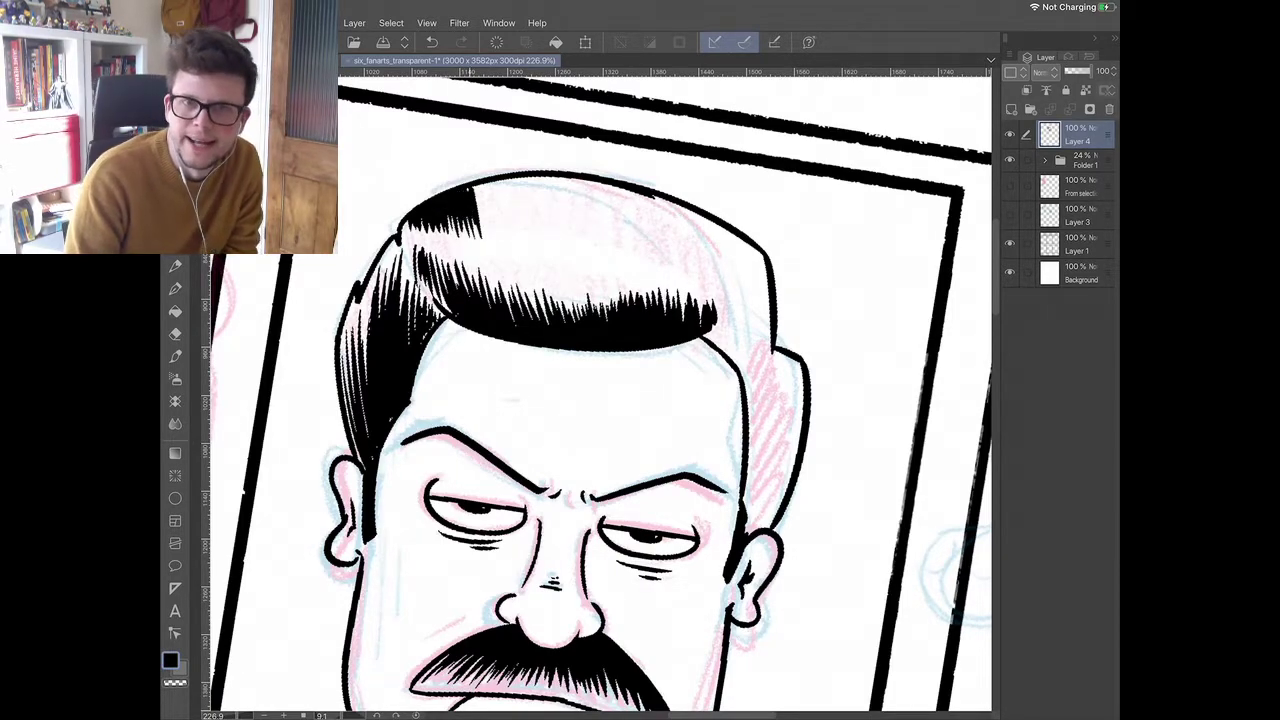
pyautogui.moveTo(486, 238); pyautogui.dragTo(480, 188)
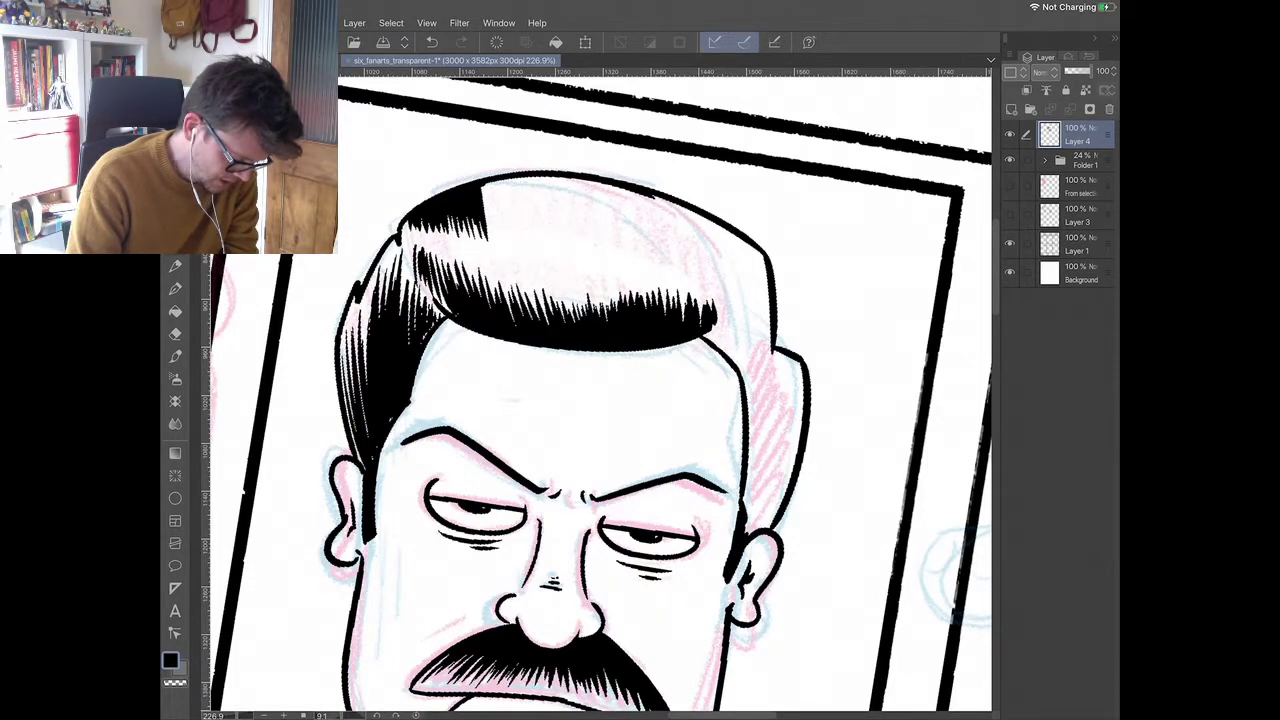
pyautogui.moveTo(490, 234); pyautogui.dragTo(485, 187)
pyautogui.moveTo(496, 236); pyautogui.dragTo(489, 186)
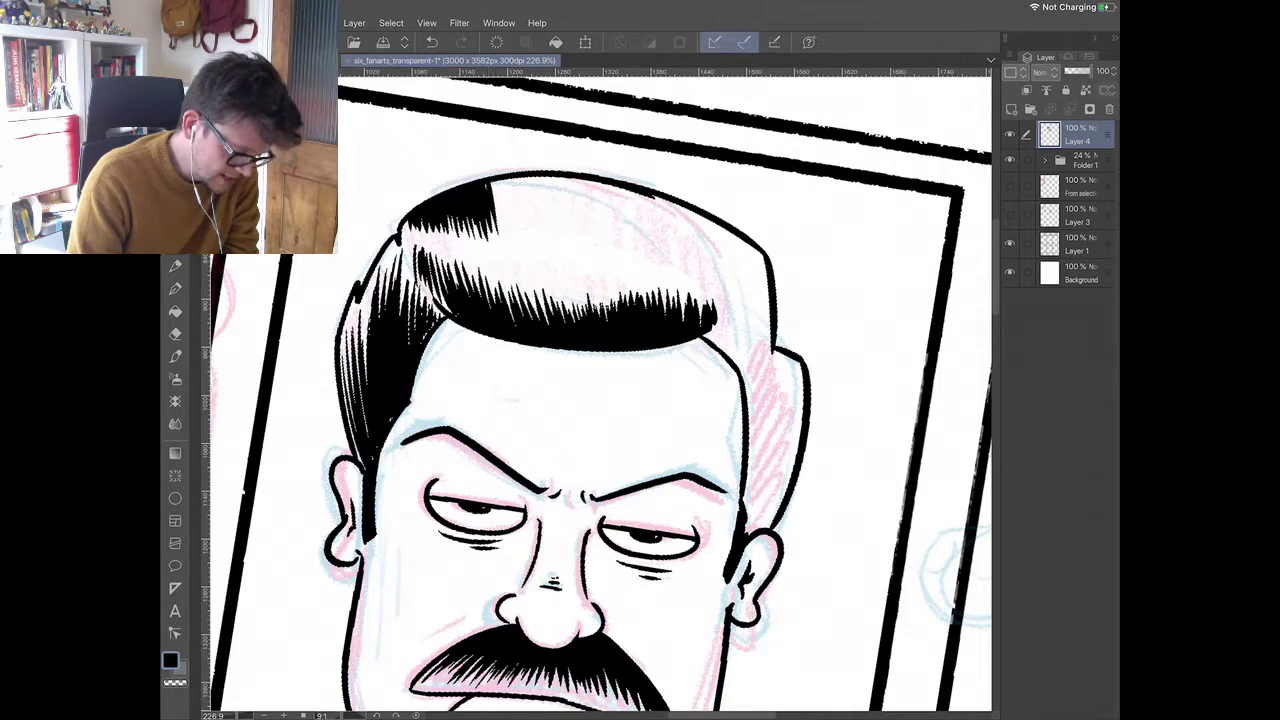
pyautogui.moveTo(500, 236)
pyautogui.mouseDown()
pyautogui.moveTo(494, 186)
pyautogui.moveTo(505, 186)
pyautogui.mouseUp()
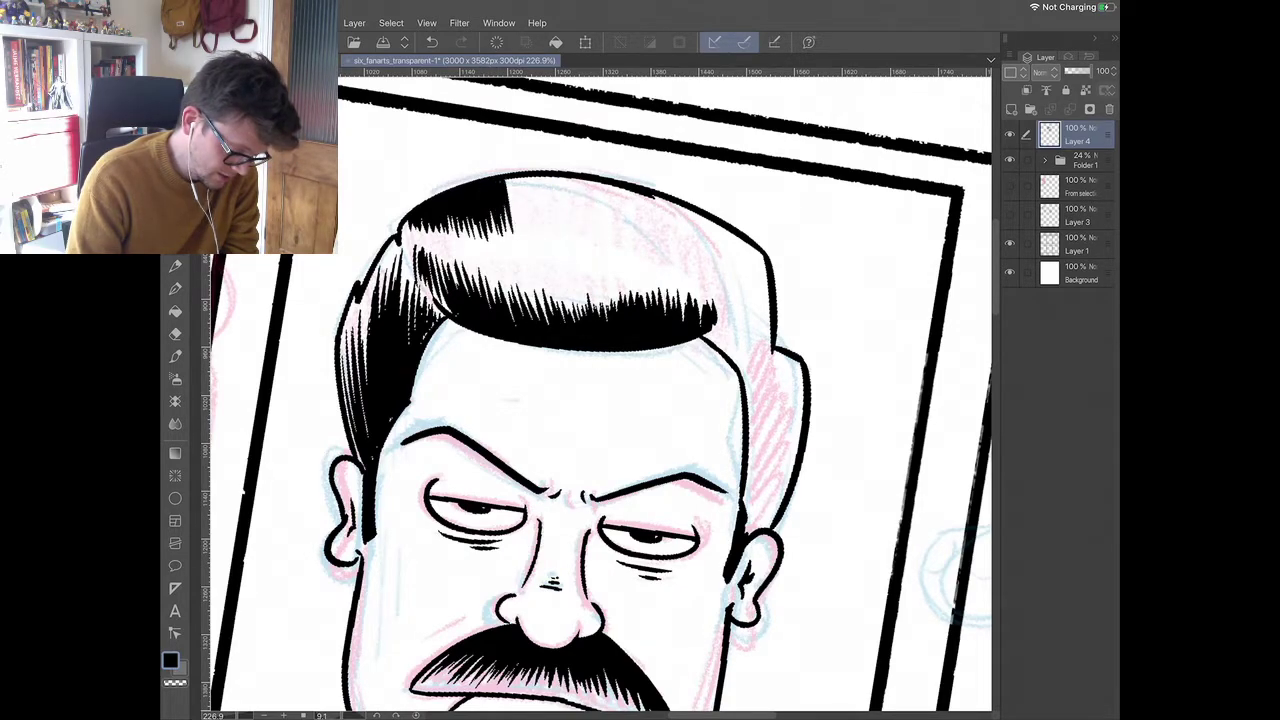
pyautogui.moveTo(516, 238); pyautogui.dragTo(514, 184)
pyautogui.moveTo(524, 242); pyautogui.dragTo(520, 178)
pyautogui.moveTo(531, 246); pyautogui.dragTo(524, 212)
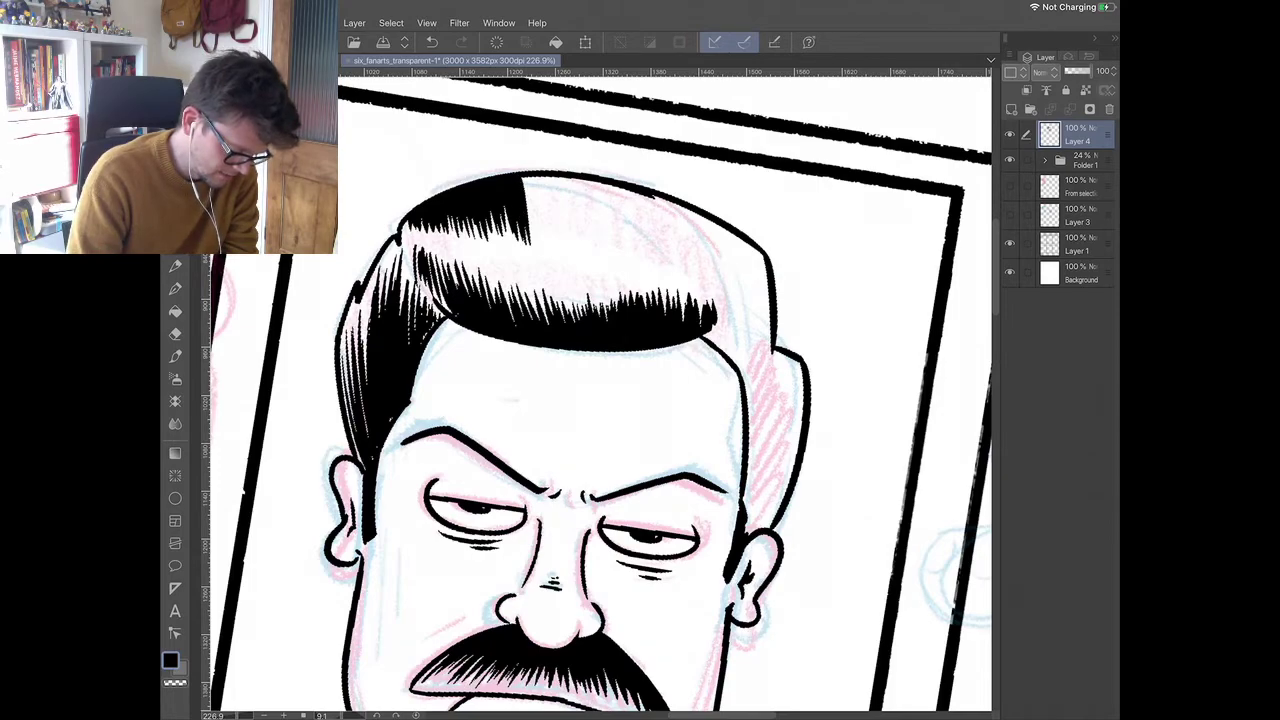
# - Ink tapered black strokes between the top outline and the highlight band across the middle of the hair
pyautogui.moveTo(534, 234); pyautogui.dragTo(528, 178)
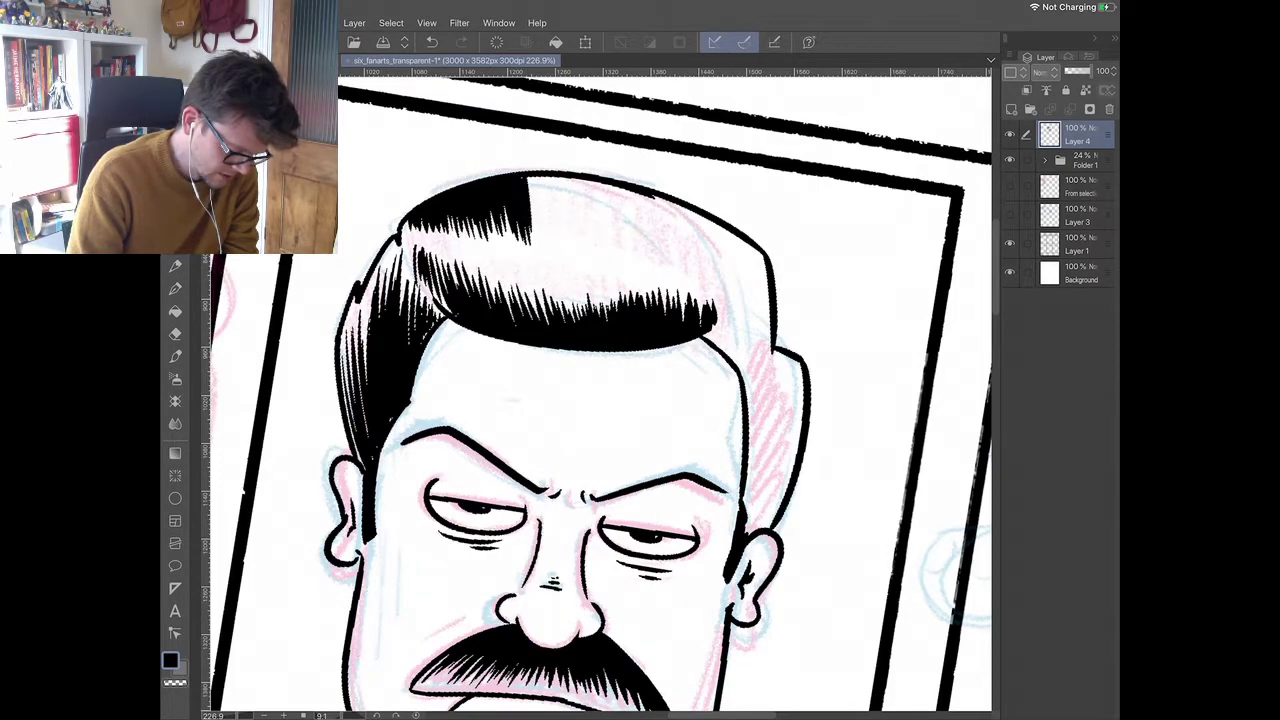
pyautogui.moveTo(538, 240); pyautogui.dragTo(537, 178)
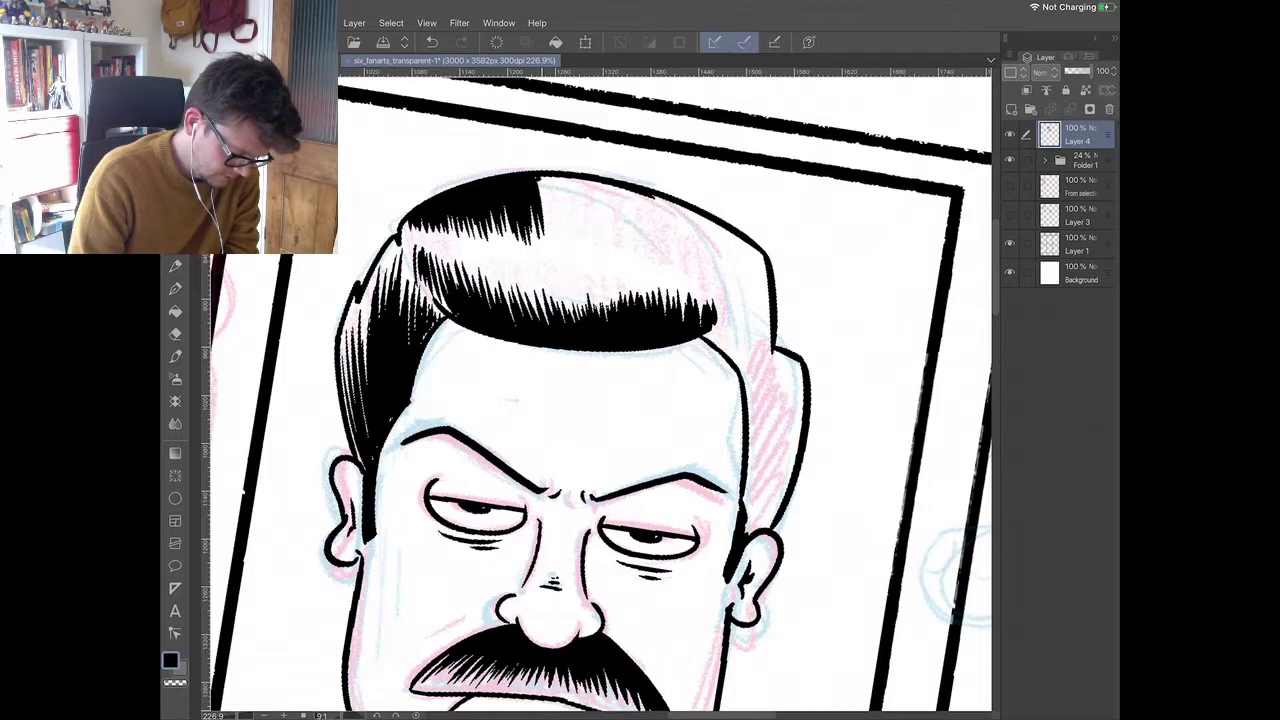
pyautogui.moveTo(548, 246); pyautogui.dragTo(548, 176)
pyautogui.moveTo(562, 234); pyautogui.dragTo(562, 176)
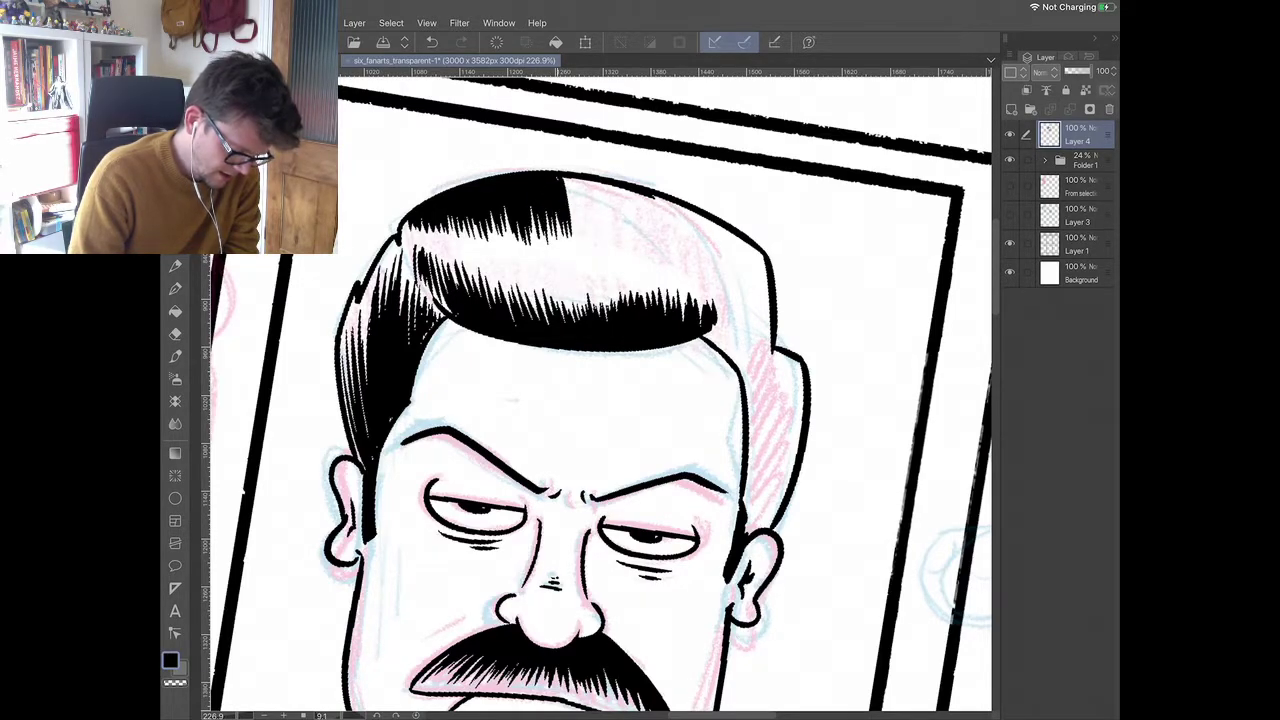
pyautogui.moveTo(576, 236)
pyautogui.mouseDown()
pyautogui.moveTo(566, 176)
pyautogui.moveTo(568, 194)
pyautogui.mouseUp()
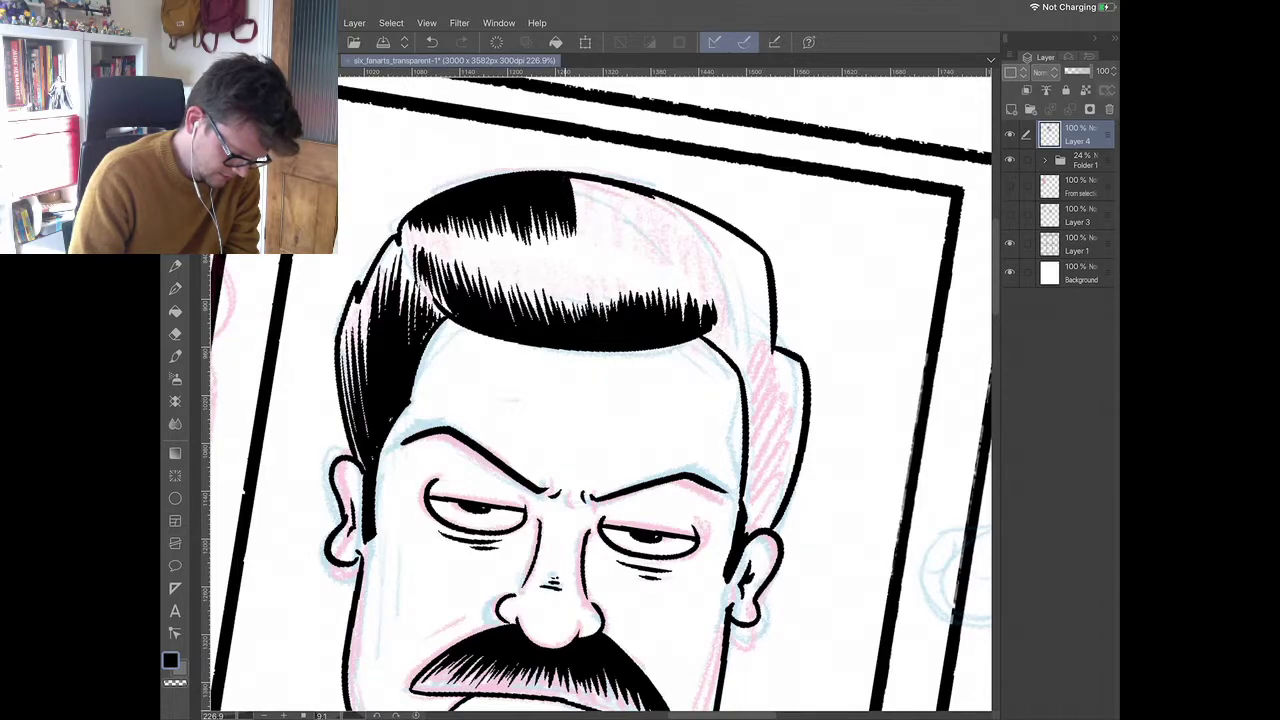
pyautogui.moveTo(582, 240); pyautogui.dragTo(584, 178)
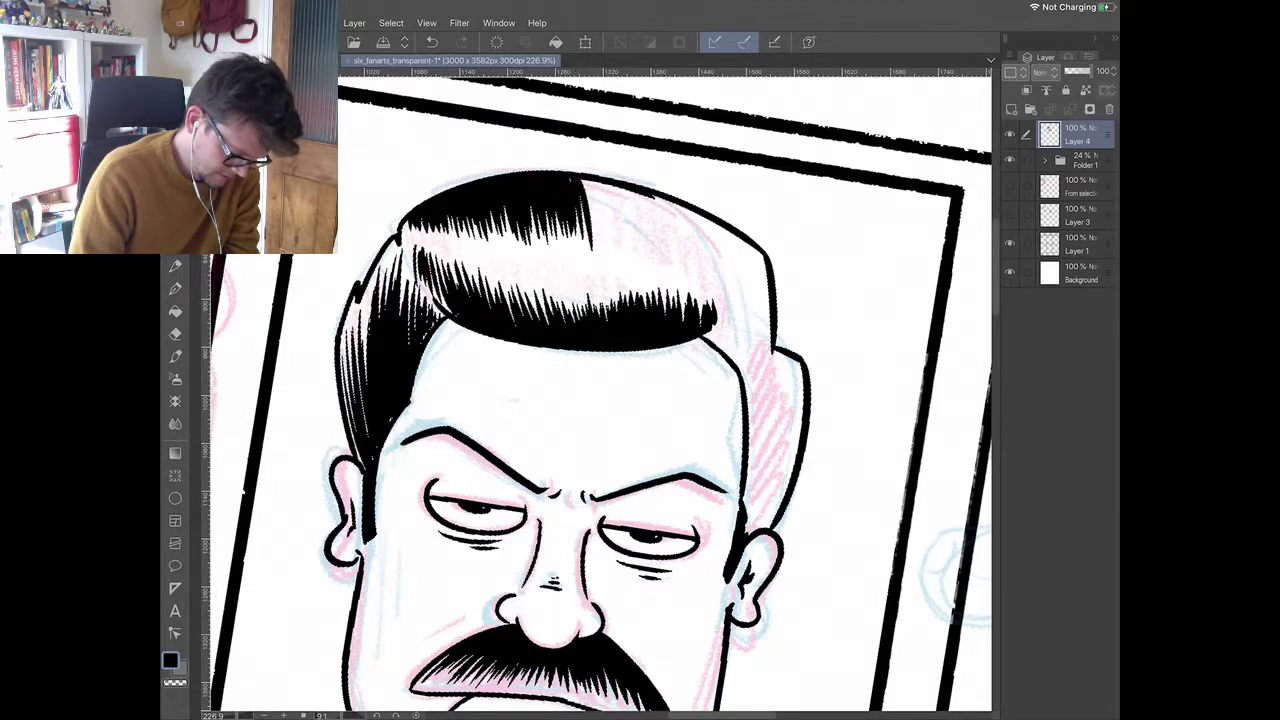
pyautogui.moveTo(588, 234)
pyautogui.mouseDown()
pyautogui.moveTo(580, 196)
pyautogui.moveTo(588, 178)
pyautogui.moveTo(604, 180)
pyautogui.mouseUp()
pyautogui.moveTo(614, 244); pyautogui.dragTo(606, 184)
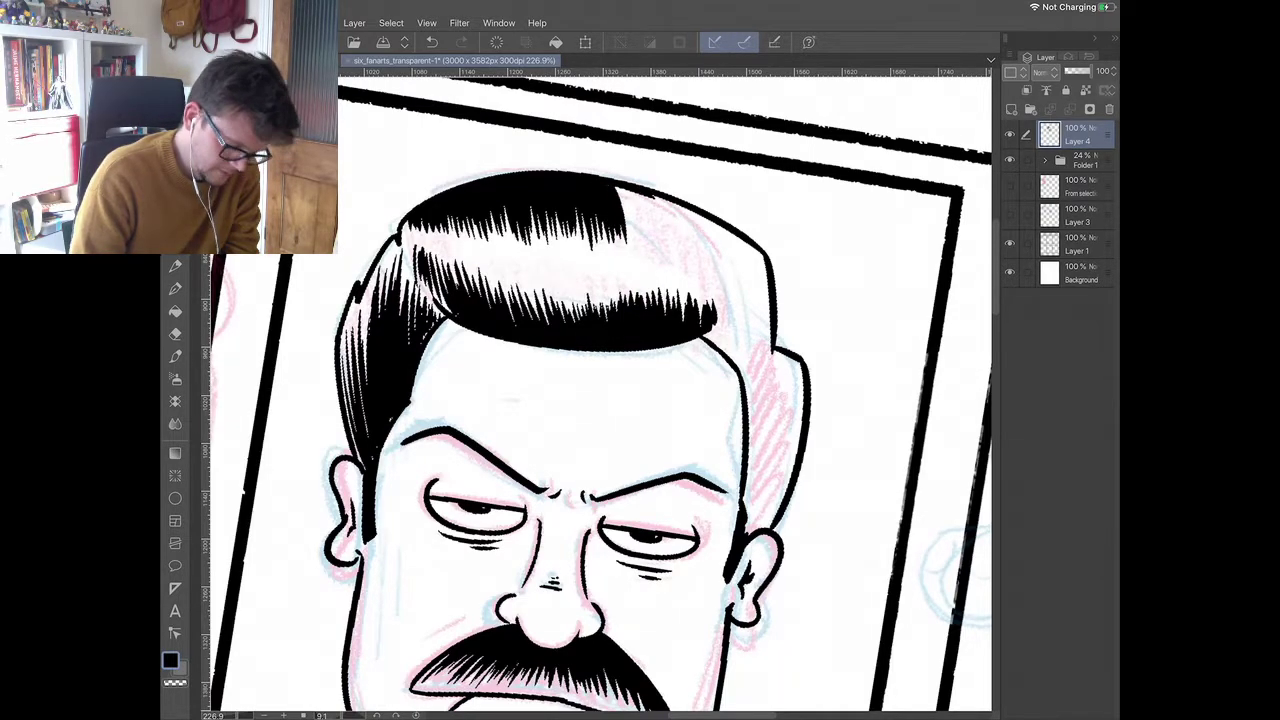
# - Continue the tapered strokes down from the top outline over the right part of the hair, keeping the highlight band open
pyautogui.moveTo(620, 188); pyautogui.dragTo(636, 252)
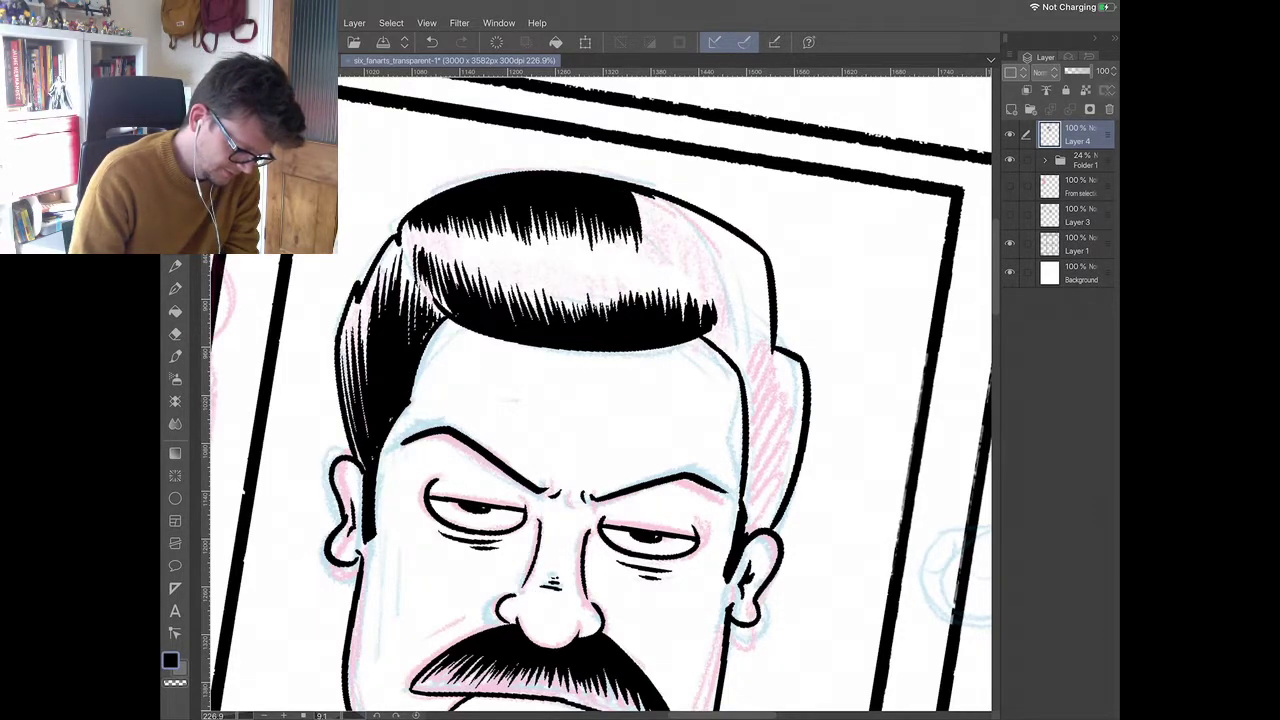
pyautogui.moveTo(632, 192)
pyautogui.mouseDown()
pyautogui.moveTo(640, 246)
pyautogui.moveTo(660, 252)
pyautogui.mouseUp()
pyautogui.moveTo(662, 198)
pyautogui.mouseDown()
pyautogui.moveTo(672, 262)
pyautogui.moveTo(678, 250)
pyautogui.mouseUp()
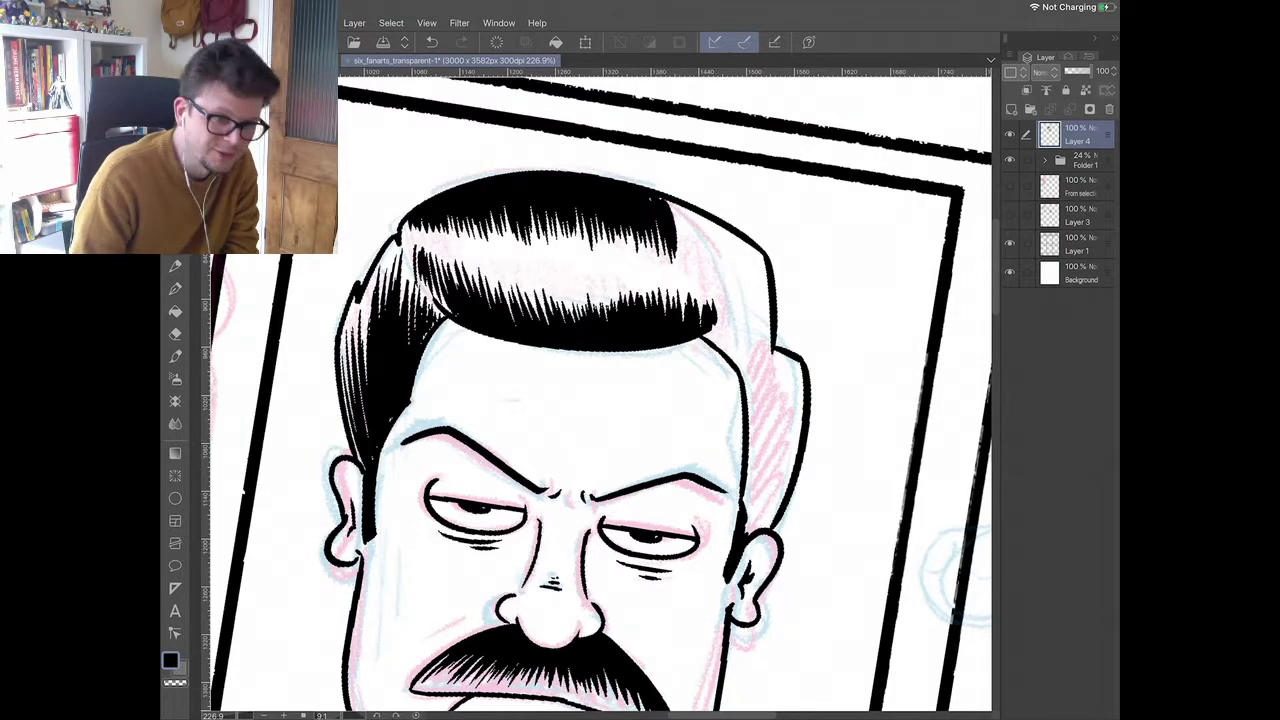
pyautogui.moveTo(670, 200); pyautogui.dragTo(684, 256)
pyautogui.moveTo(674, 202); pyautogui.dragTo(686, 262)
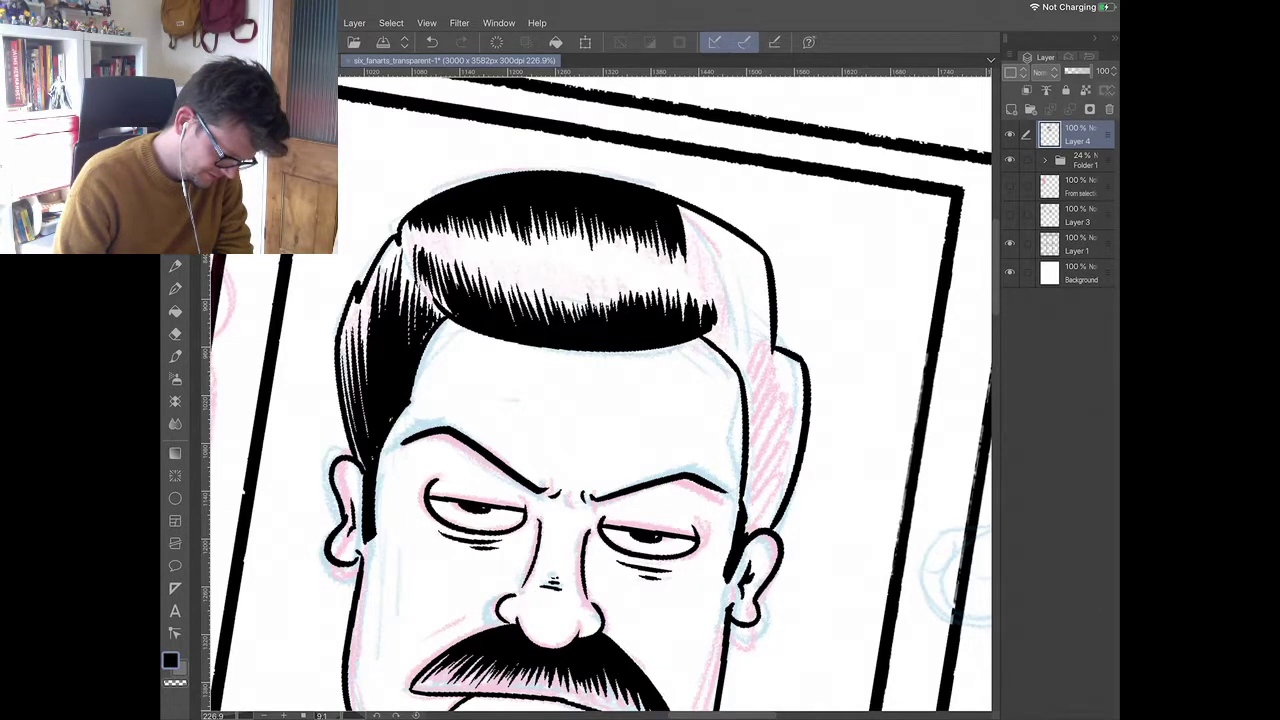
pyautogui.moveTo(681, 206); pyautogui.dragTo(694, 266)
pyautogui.moveTo(700, 212)
pyautogui.mouseDown()
pyautogui.moveTo(704, 272)
pyautogui.moveTo(722, 284)
pyautogui.mouseUp()
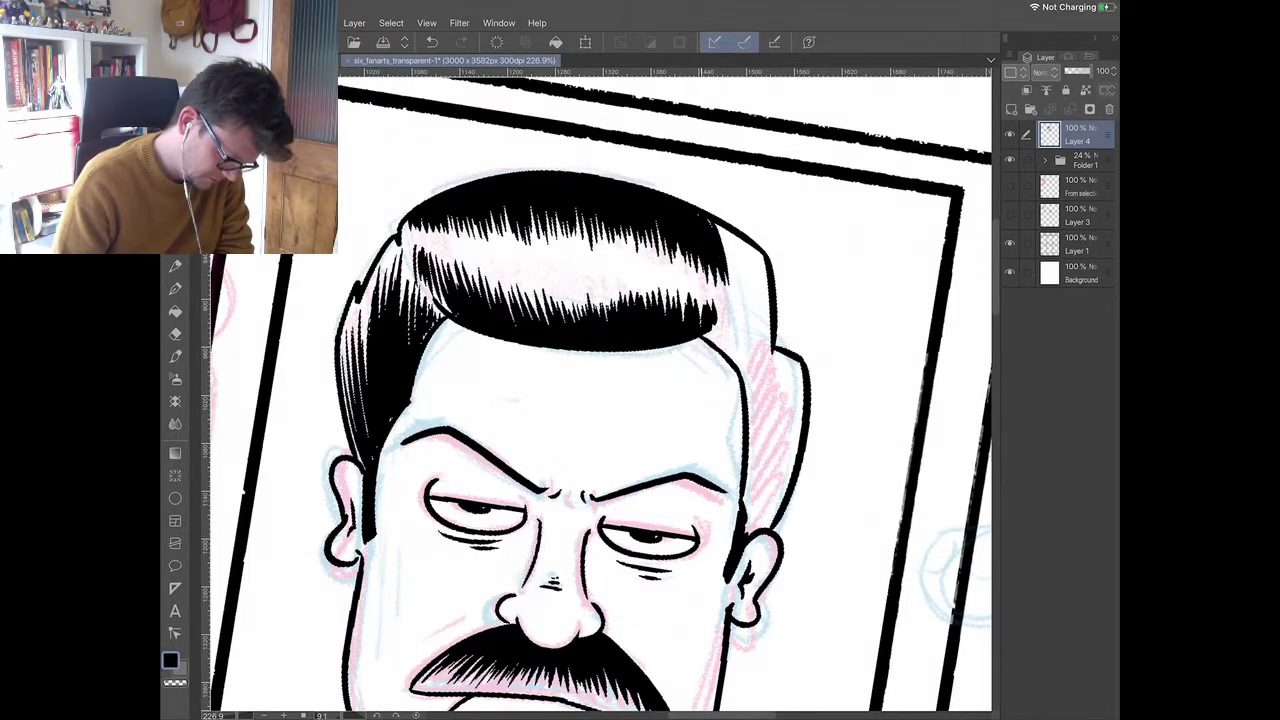
# - Ink hair strokes around the right end of the top hair, joining the top strokes and the fringe end down to the temple
pyautogui.moveTo(718, 224); pyautogui.dragTo(728, 294)
pyautogui.moveTo(728, 230)
pyautogui.mouseDown()
pyautogui.moveTo(744, 302)
pyautogui.moveTo(726, 244)
pyautogui.mouseUp()
pyautogui.moveTo(734, 232); pyautogui.dragTo(746, 272)
pyautogui.moveTo(714, 312); pyautogui.dragTo(733, 363)
pyautogui.moveTo(732, 312)
pyautogui.mouseDown()
pyautogui.moveTo(750, 380)
pyautogui.moveTo(746, 330)
pyautogui.moveTo(752, 362)
pyautogui.mouseUp()
pyautogui.moveTo(746, 242)
pyautogui.mouseDown()
pyautogui.moveTo(752, 334)
pyautogui.moveTo(748, 304)
pyautogui.mouseUp()
pyautogui.moveTo(756, 302); pyautogui.dragTo(758, 340)
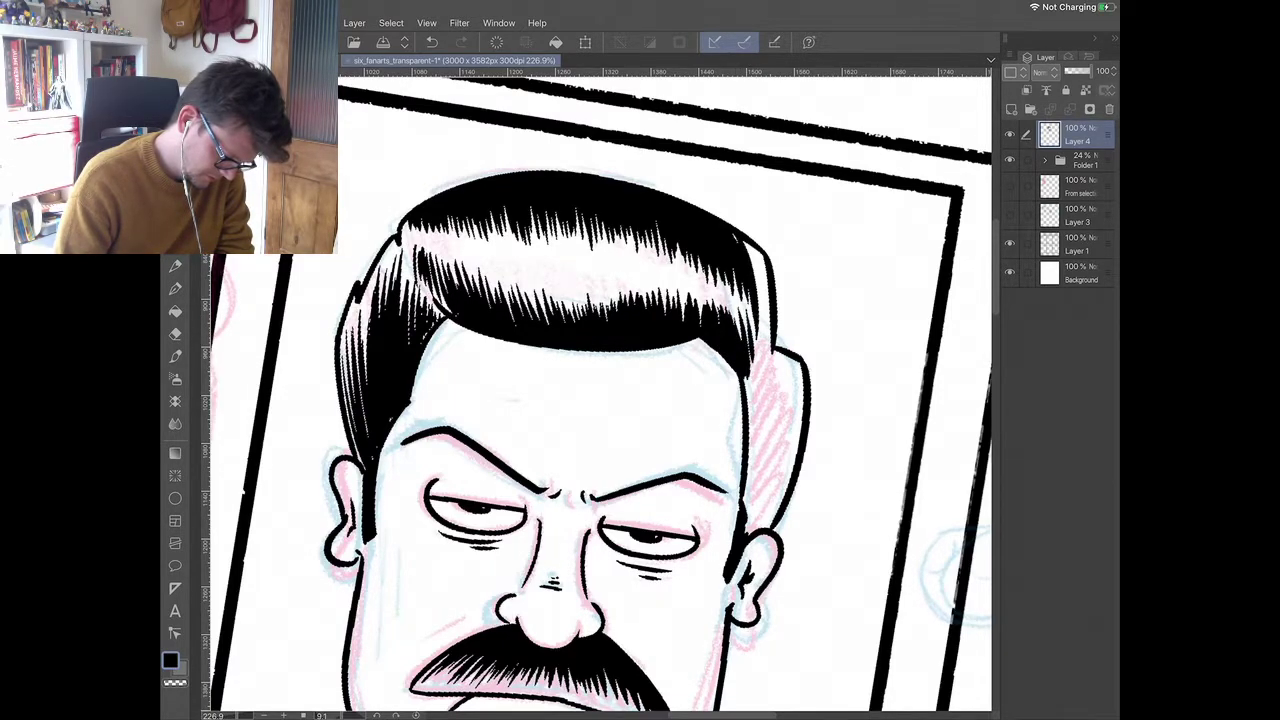
pyautogui.press('super+s')
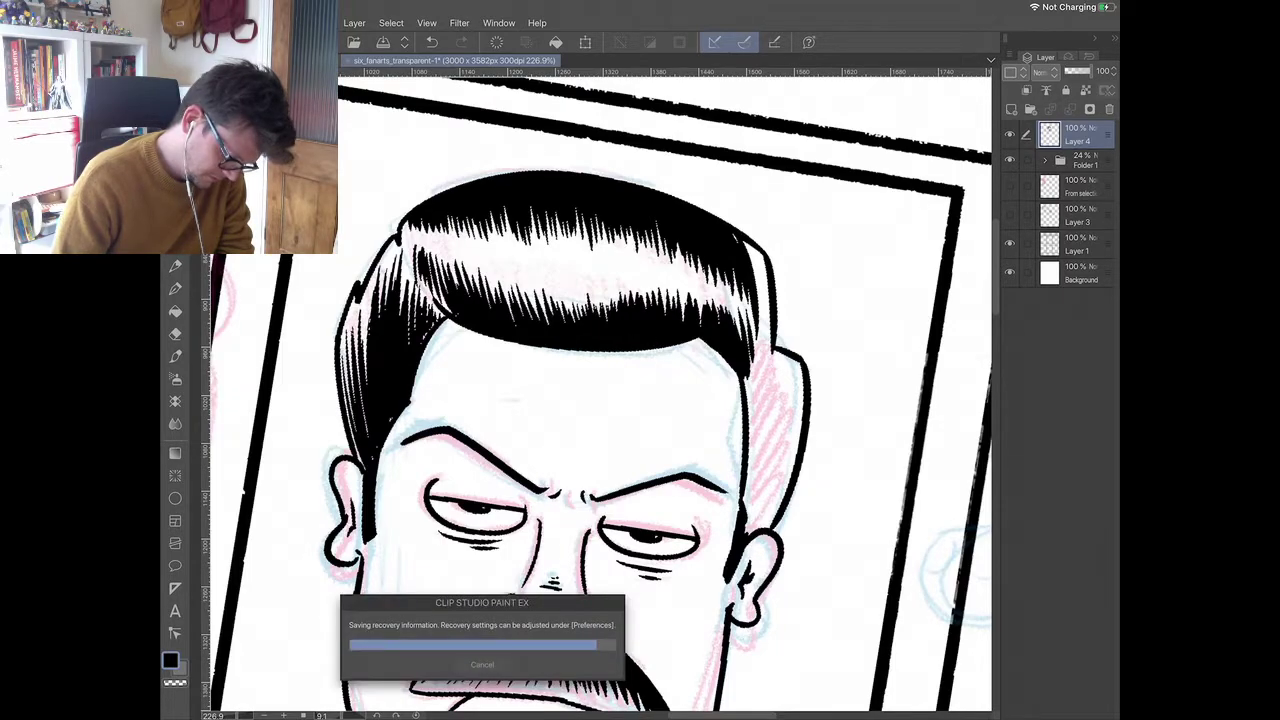
# - Fill the remaining strip at the right edge of the top hair and extend black strokes down the temple line
pyautogui.moveTo(744, 242); pyautogui.dragTo(760, 328)
pyautogui.moveTo(758, 274); pyautogui.dragTo(766, 332)
pyautogui.moveTo(756, 250)
pyautogui.mouseDown()
pyautogui.moveTo(770, 350)
pyautogui.moveTo(752, 398)
pyautogui.mouseUp()
pyautogui.moveTo(754, 330); pyautogui.dragTo(758, 352)
pyautogui.moveTo(750, 354); pyautogui.dragTo(756, 410)
pyautogui.moveTo(756, 330); pyautogui.dragTo(764, 412)
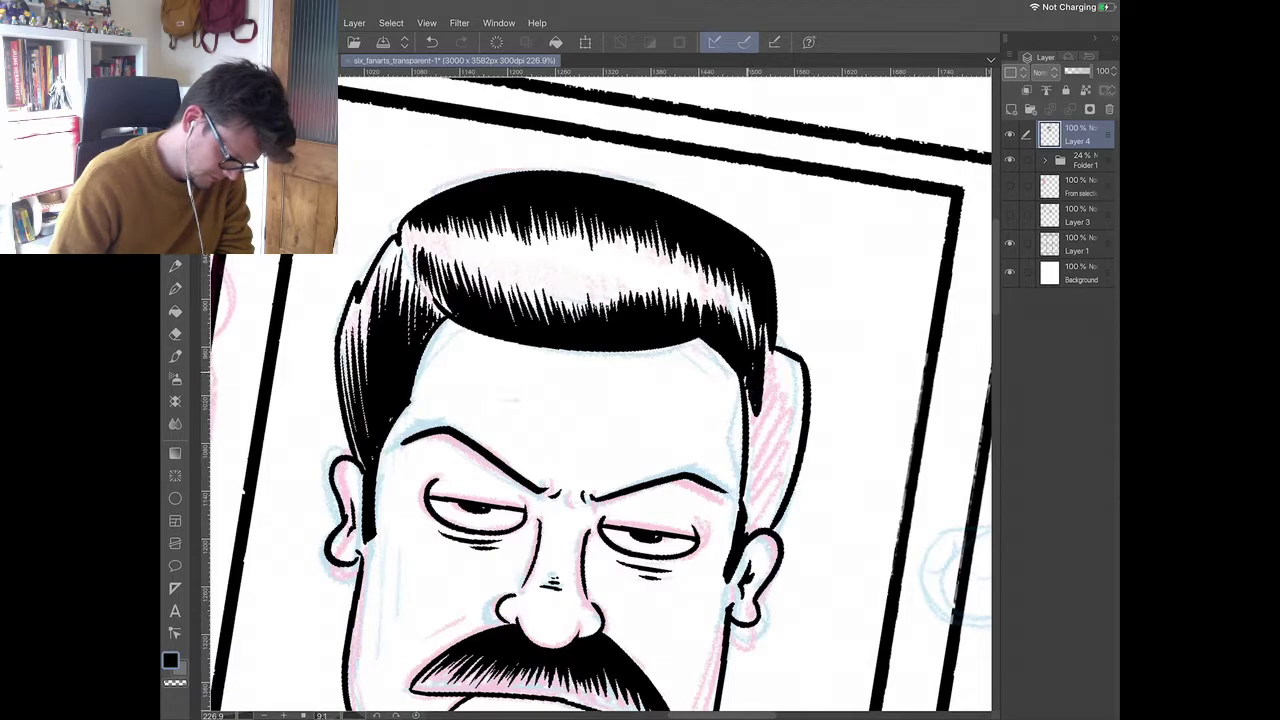
pyautogui.moveTo(760, 324); pyautogui.dragTo(762, 412)
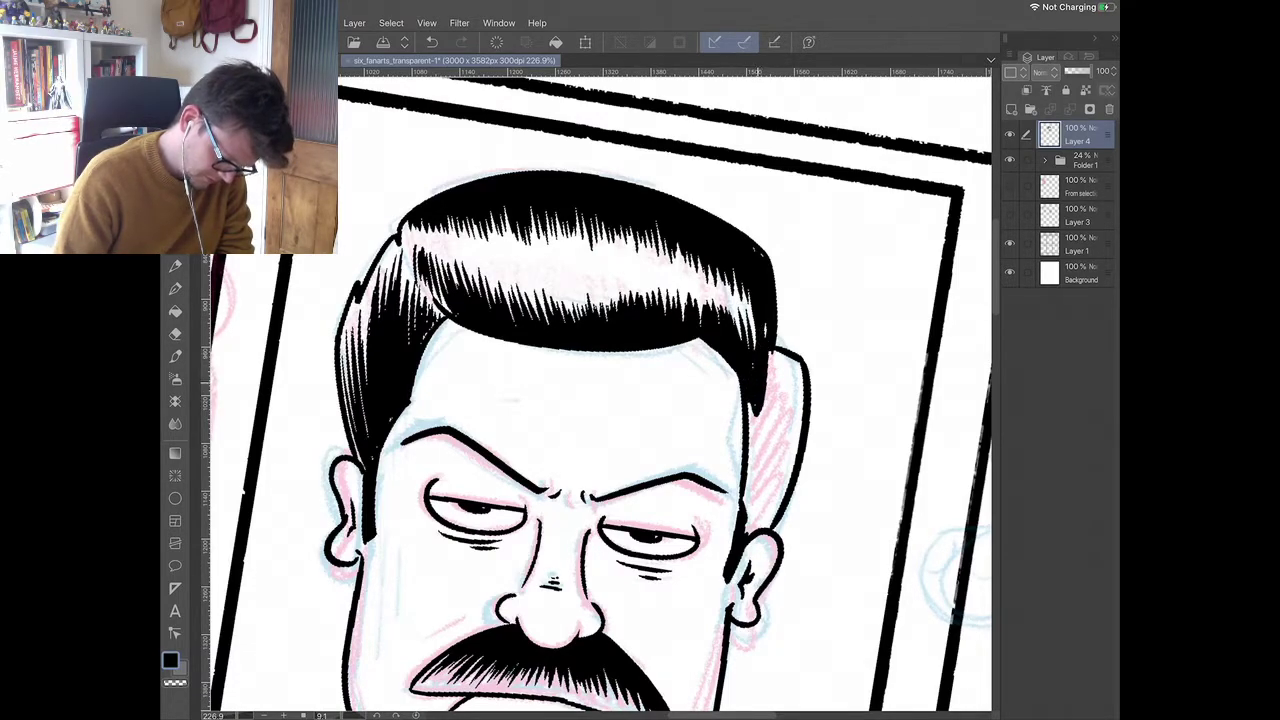
# - Ink the inner part of the right side hair with black tapered strokes along the face line down toward the ear
pyautogui.scroll(-2, 600, 400)
pyautogui.scroll(2, 600, 400)
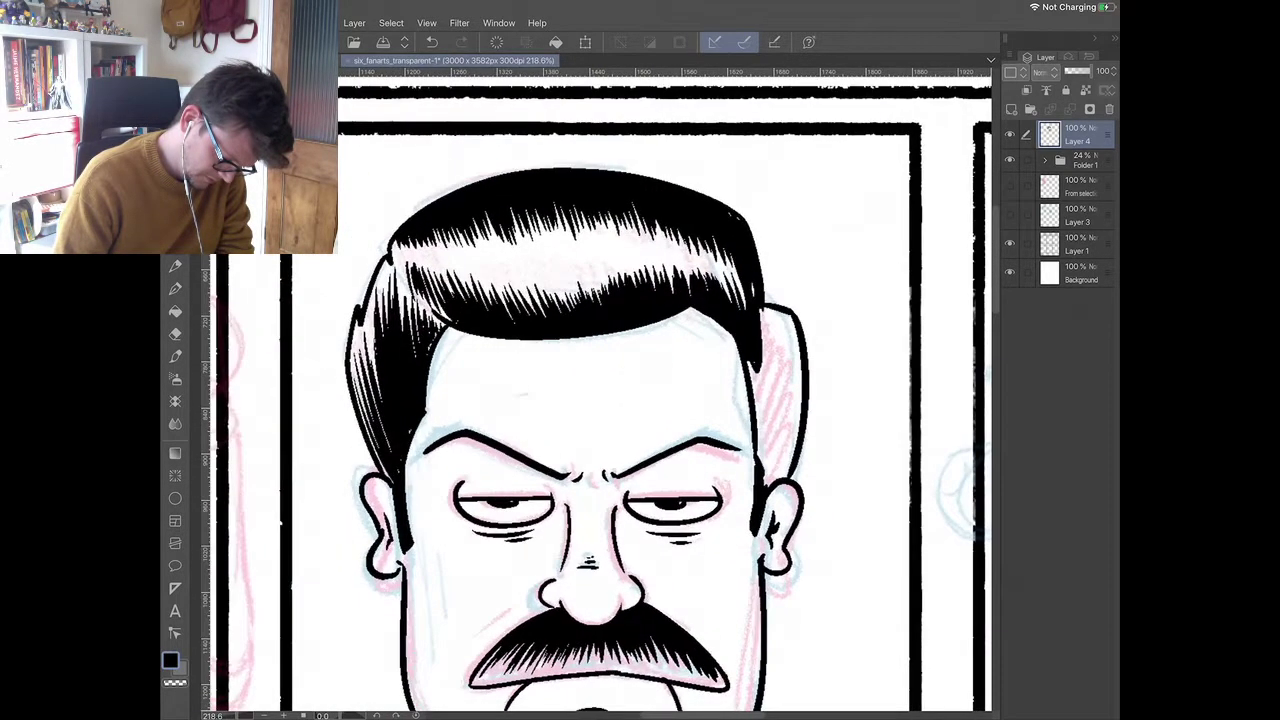
pyautogui.moveTo(765, 314); pyautogui.dragTo(757, 397)
pyautogui.moveTo(751, 282); pyautogui.dragTo(764, 412)
pyautogui.moveTo(768, 346)
pyautogui.mouseDown()
pyautogui.moveTo(768, 430)
pyautogui.moveTo(780, 426)
pyautogui.moveTo(784, 446)
pyautogui.moveTo(761, 458)
pyautogui.mouseUp()
pyautogui.moveTo(778, 370); pyautogui.dragTo(792, 430)
pyautogui.moveTo(766, 428)
pyautogui.mouseDown()
pyautogui.moveTo(782, 478)
pyautogui.moveTo(768, 468)
pyautogui.mouseUp()
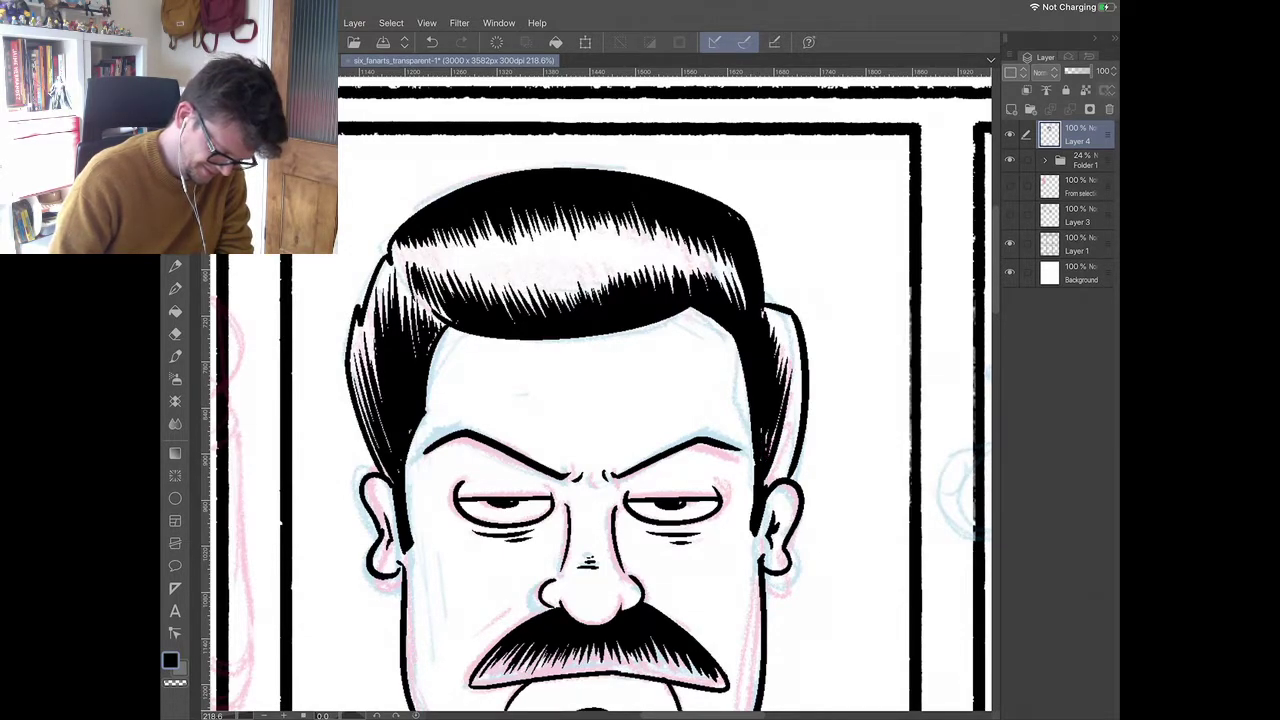
# - Add tapered strokes up from the ear in the lower right side hair and touch up the end of the right sideburn
pyautogui.moveTo(791, 384); pyautogui.dragTo(766, 484)
pyautogui.moveTo(791, 408); pyautogui.dragTo(769, 486)
pyautogui.moveTo(791, 434); pyautogui.dragTo(780, 477)
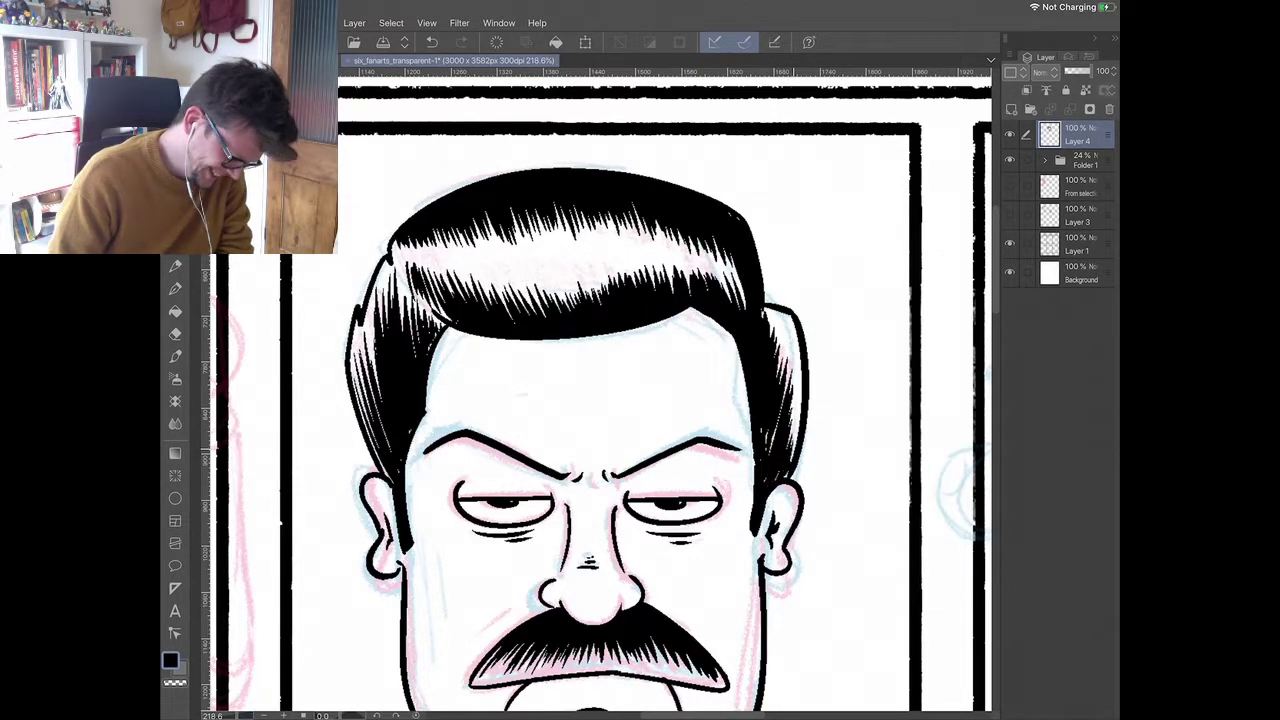
pyautogui.moveTo(774, 433); pyautogui.dragTo(770, 455)
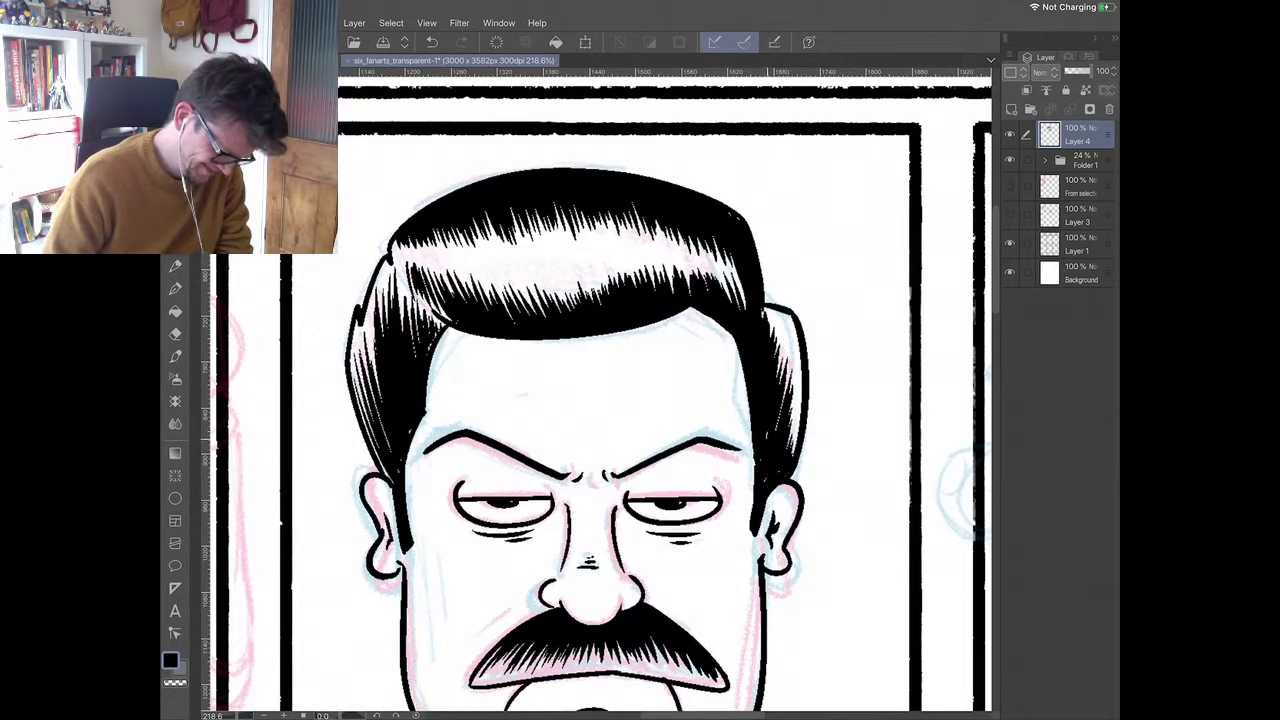
pyautogui.moveTo(753, 533); pyautogui.dragTo(751, 545)
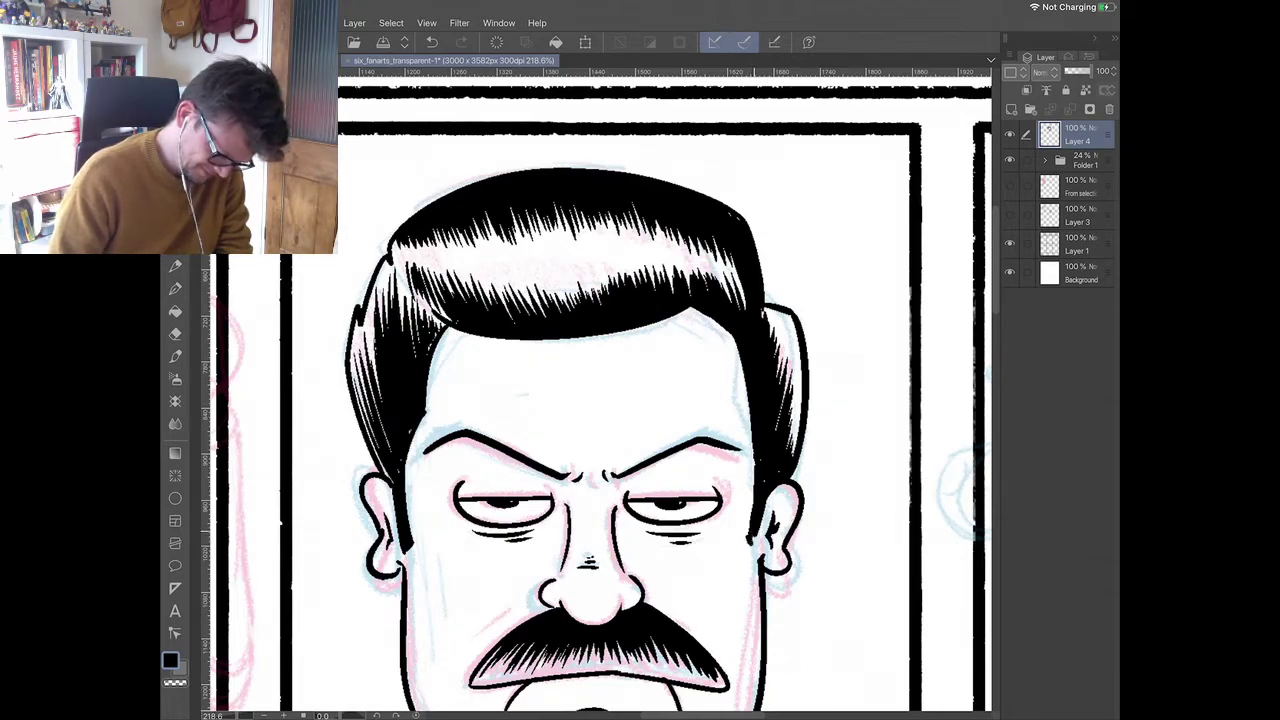
# - Ink the shirt collar on both sides of the neck, the neck crease below the chin and the front opening
pyautogui.scroll(-5, 640, 400)
pyautogui.scroll(2, 640, 400)
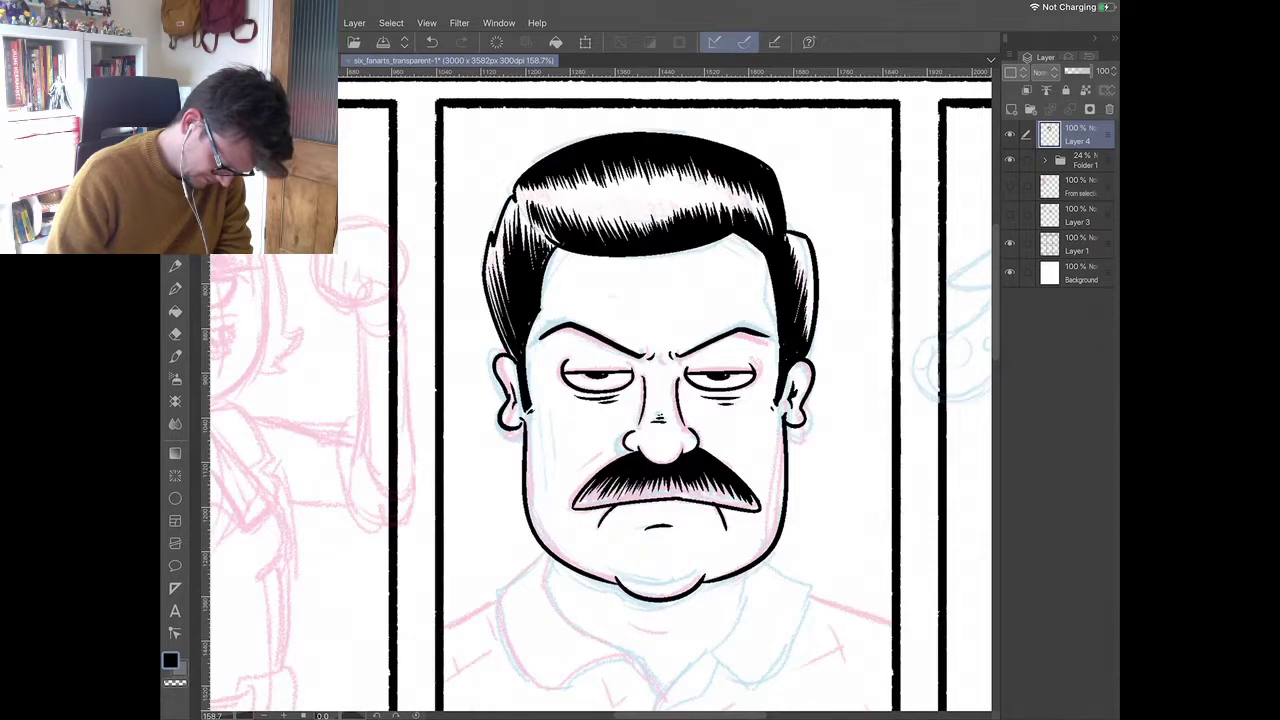
pyautogui.scroll(-2, 640, 400)
pyautogui.scroll(1, 640, 400)
pyautogui.moveTo(546, 440)
pyautogui.mouseDown()
pyautogui.moveTo(550, 468)
pyautogui.moveTo(650, 554)
pyautogui.moveTo(724, 492)
pyautogui.moveTo(730, 446)
pyautogui.mouseUp()
pyautogui.moveTo(622, 488); pyautogui.dragTo(663, 498)
pyautogui.moveTo(545, 432)
pyautogui.mouseDown()
pyautogui.moveTo(514, 462)
pyautogui.moveTo(540, 553)
pyautogui.moveTo(616, 523)
pyautogui.moveTo(730, 548)
pyautogui.moveTo(780, 474)
pyautogui.moveTo(752, 432)
pyautogui.mouseUp()
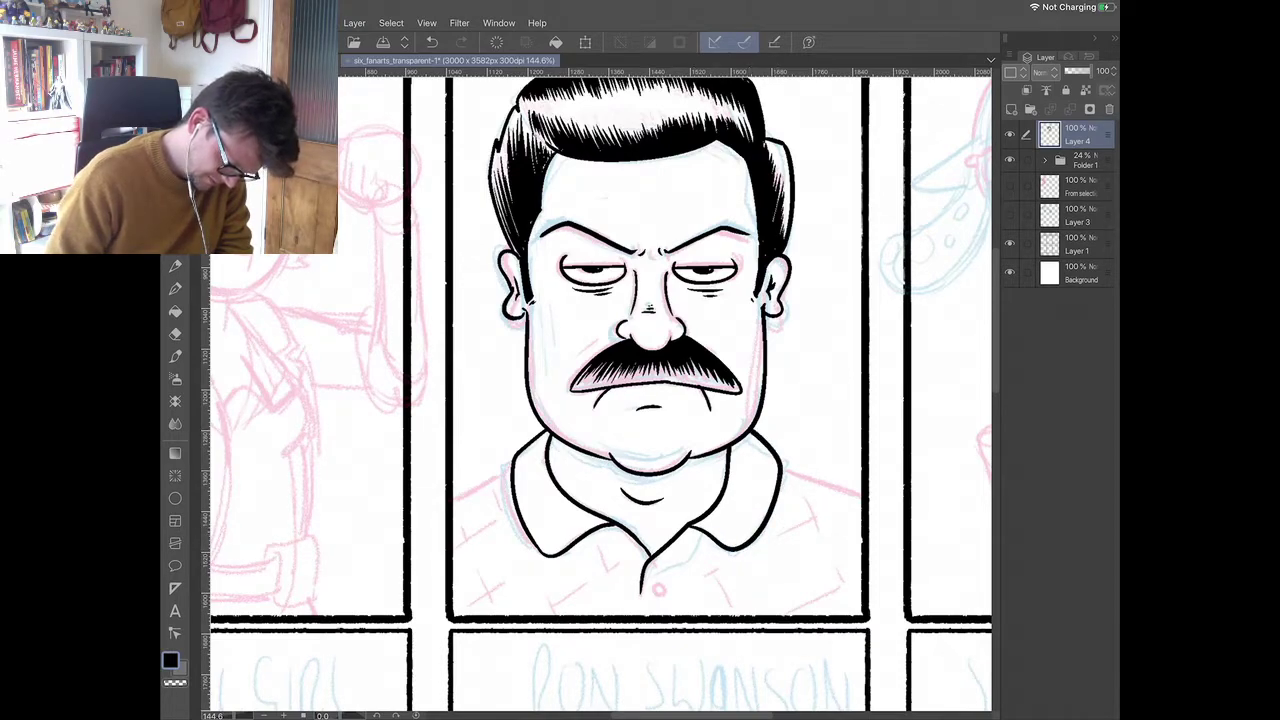
# - Ink both shoulder lines out to the panel borders and add small curves at the ends of the mouth creases
pyautogui.moveTo(452, 498); pyautogui.dragTo(510, 466)
pyautogui.moveTo(782, 469); pyautogui.dragTo(862, 498)
pyautogui.scroll(-1, 600, 400)
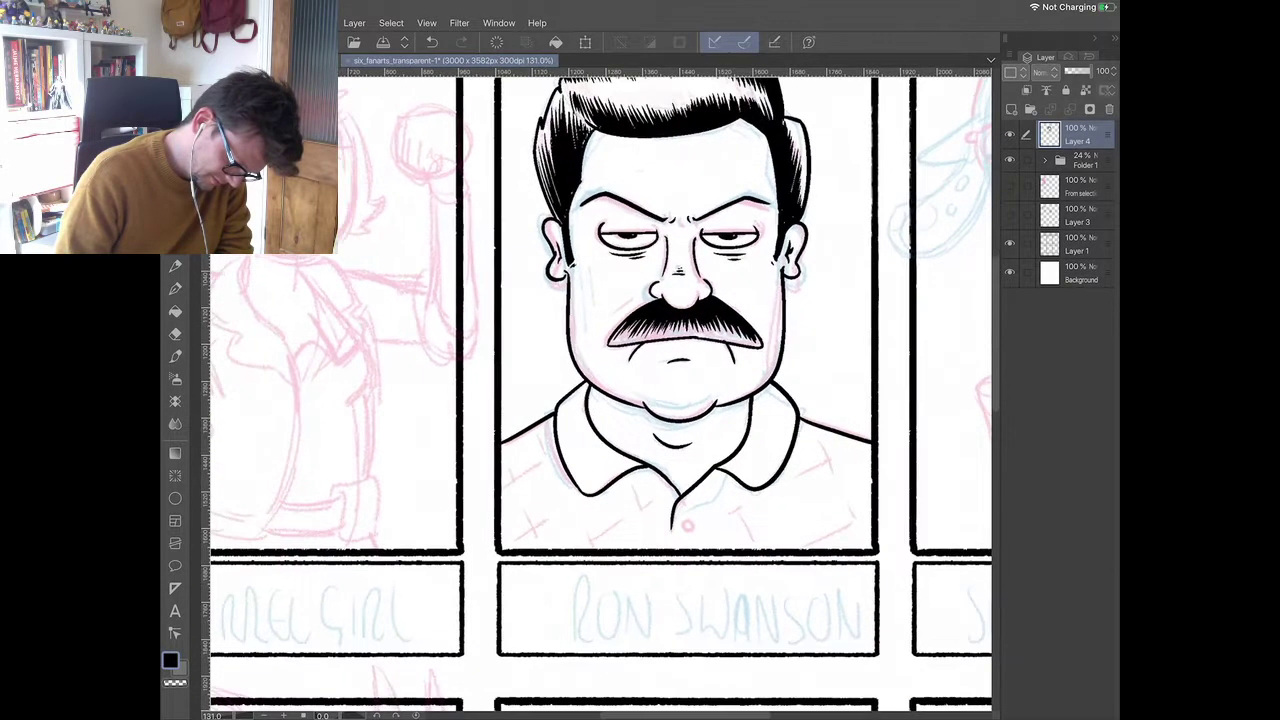
pyautogui.scroll(2, 600, 400)
pyautogui.moveTo(618, 347); pyautogui.dragTo(626, 367)
pyautogui.moveTo(738, 366); pyautogui.dragTo(760, 357)
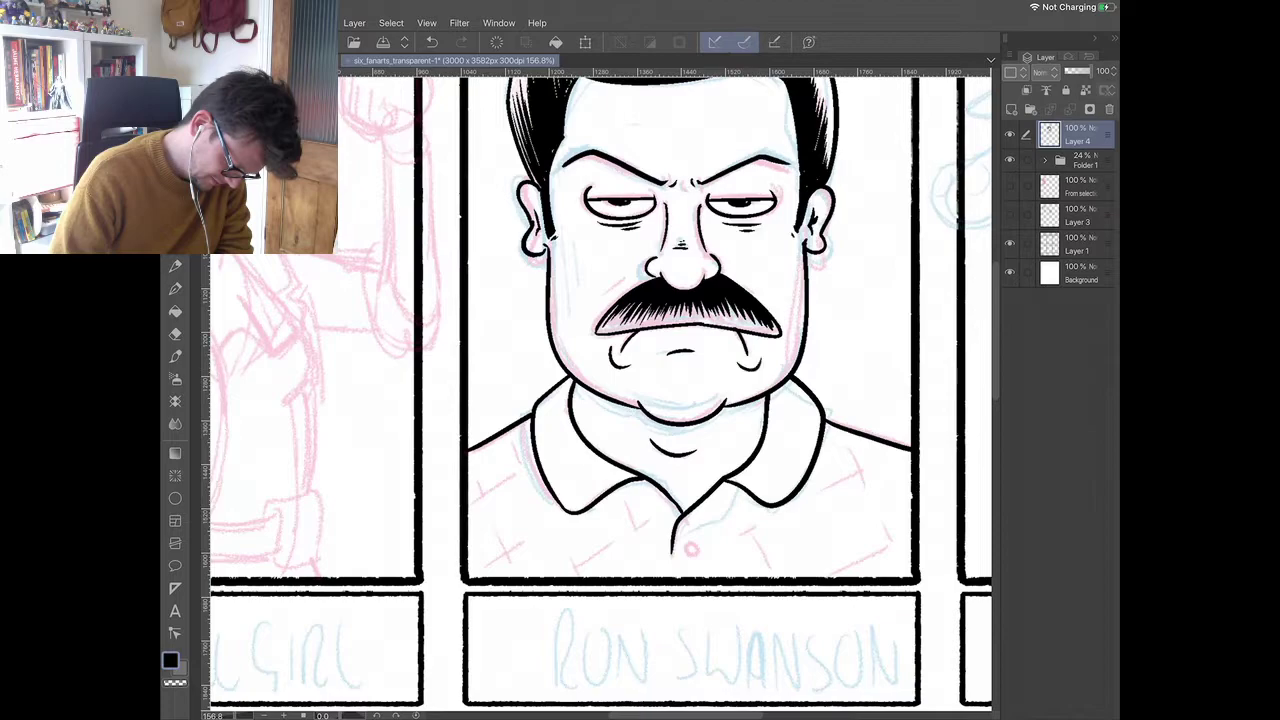
# - Ink three dashed downward plaid lines on the left half of the shirt, from the shoulder and collar to the panel's lower border
pyautogui.moveTo(478, 455); pyautogui.dragTo(495, 512)
pyautogui.moveTo(496, 520); pyautogui.dragTo(502, 536)
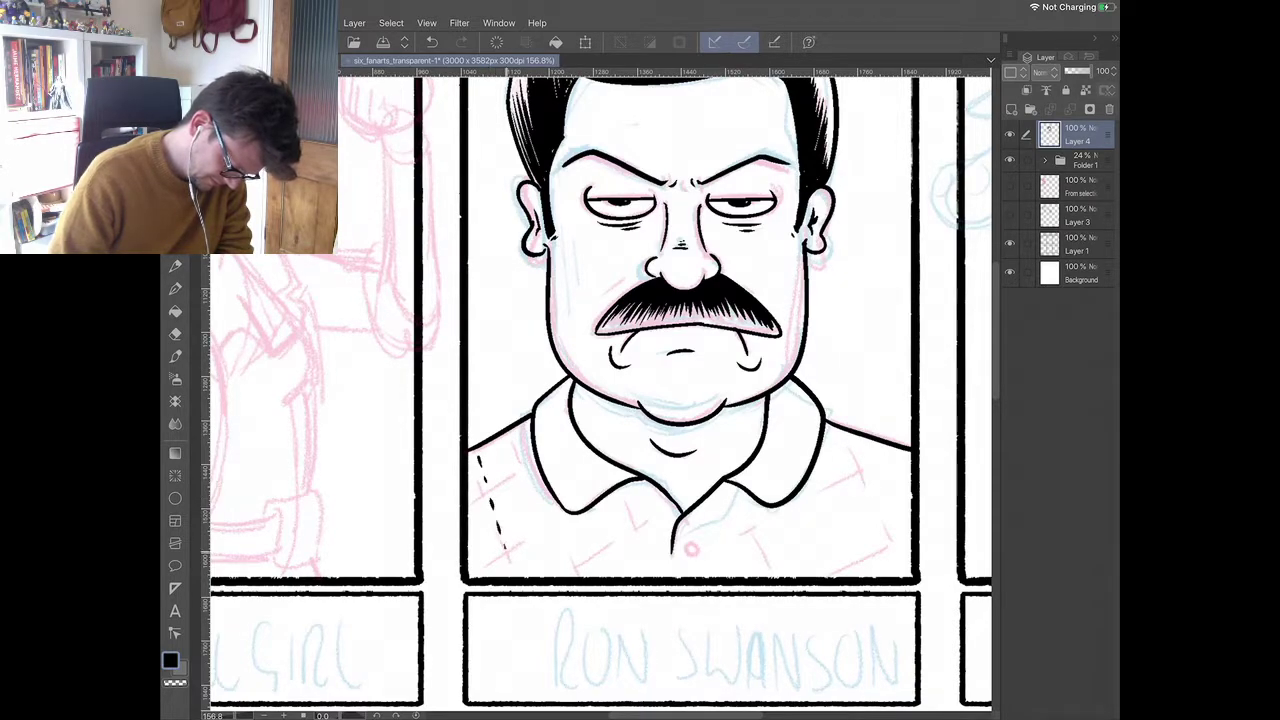
pyautogui.moveTo(520, 428); pyautogui.dragTo(547, 512)
pyautogui.moveTo(551, 522); pyautogui.dragTo(557, 536)
pyautogui.moveTo(561, 546); pyautogui.dragTo(567, 560)
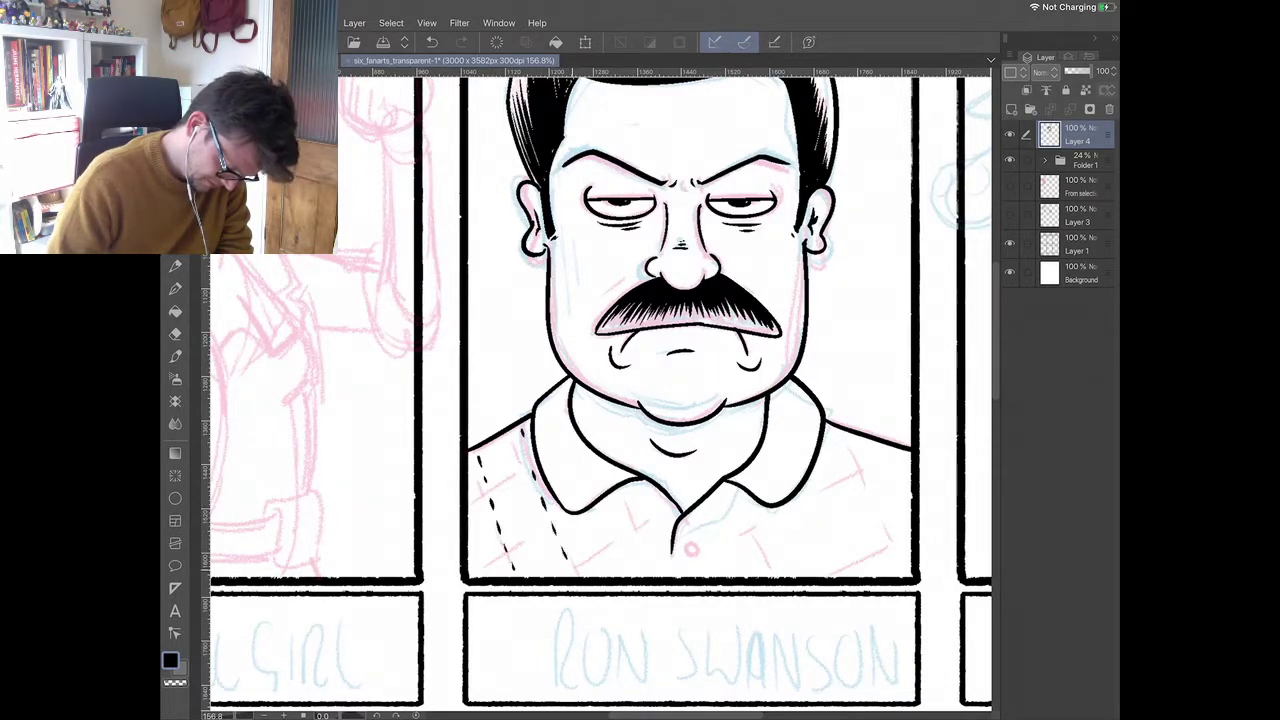
pyautogui.moveTo(618, 496); pyautogui.dragTo(626, 512)
pyautogui.moveTo(626, 516); pyautogui.dragTo(642, 556)
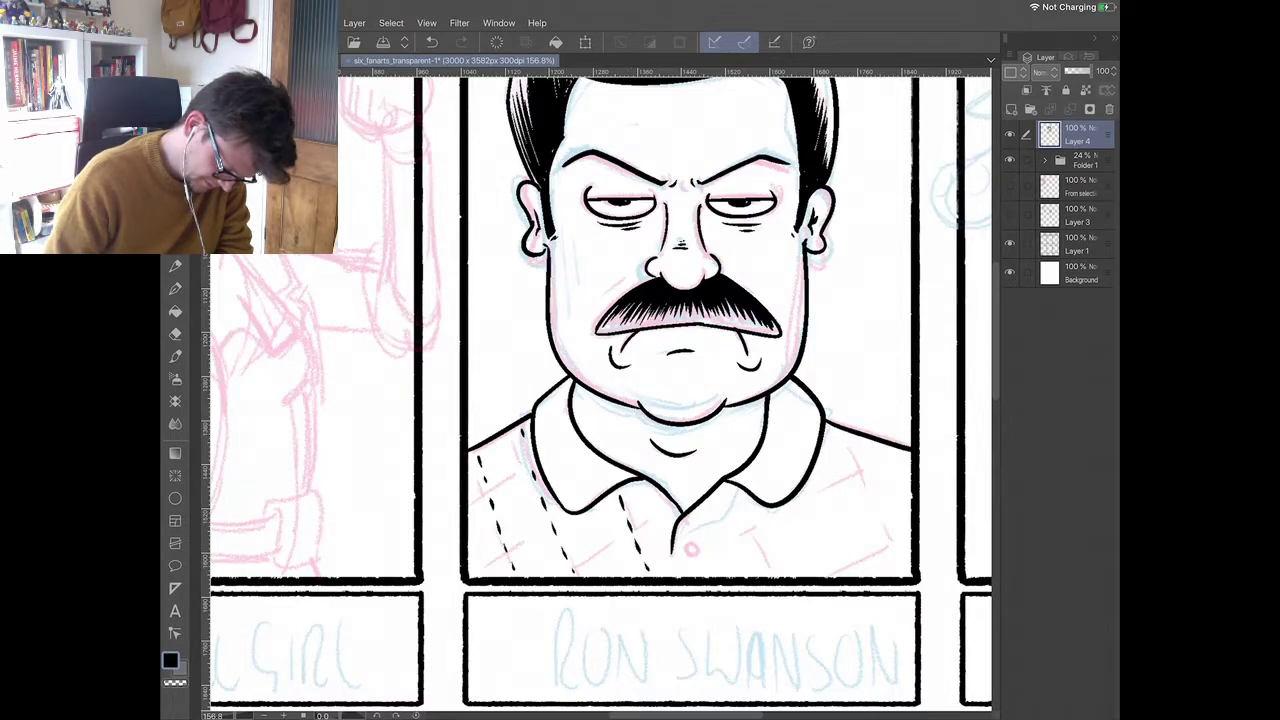
# - Ink two dashed downward plaid lines on the right half of the shirt and draw the button with its buttonhole
pyautogui.moveTo(742, 516); pyautogui.dragTo(748, 530)
pyautogui.moveTo(748, 538); pyautogui.dragTo(756, 554)
pyautogui.moveTo(686, 530)
pyautogui.mouseDown()
pyautogui.moveTo(684, 544)
pyautogui.moveTo(712, 542)
pyautogui.mouseUp()
pyautogui.moveTo(828, 450); pyautogui.dragTo(838, 492)
pyautogui.moveTo(838, 500); pyautogui.dragTo(842, 518)
pyautogui.scroll(-3, 600, 390)
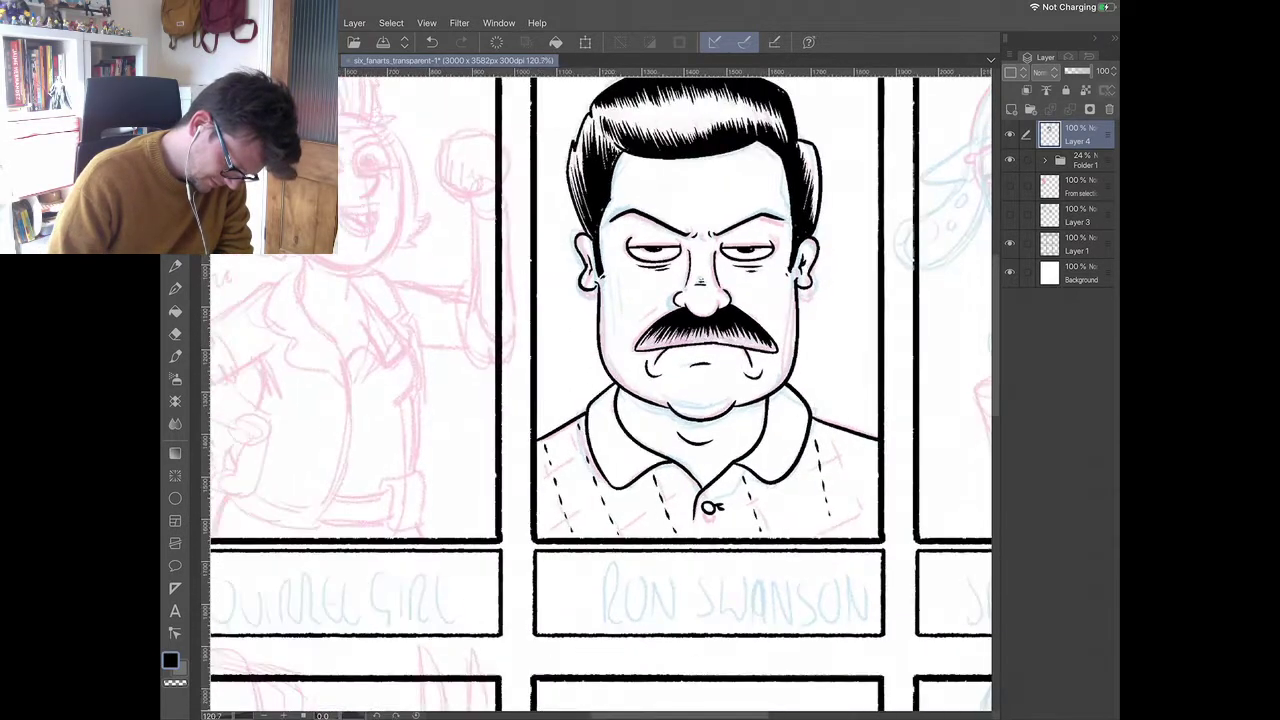
# - Ink dashed cross lines over the shirt and dashes on the collar to complete the plaid pattern
pyautogui.scroll(2, 600, 390)
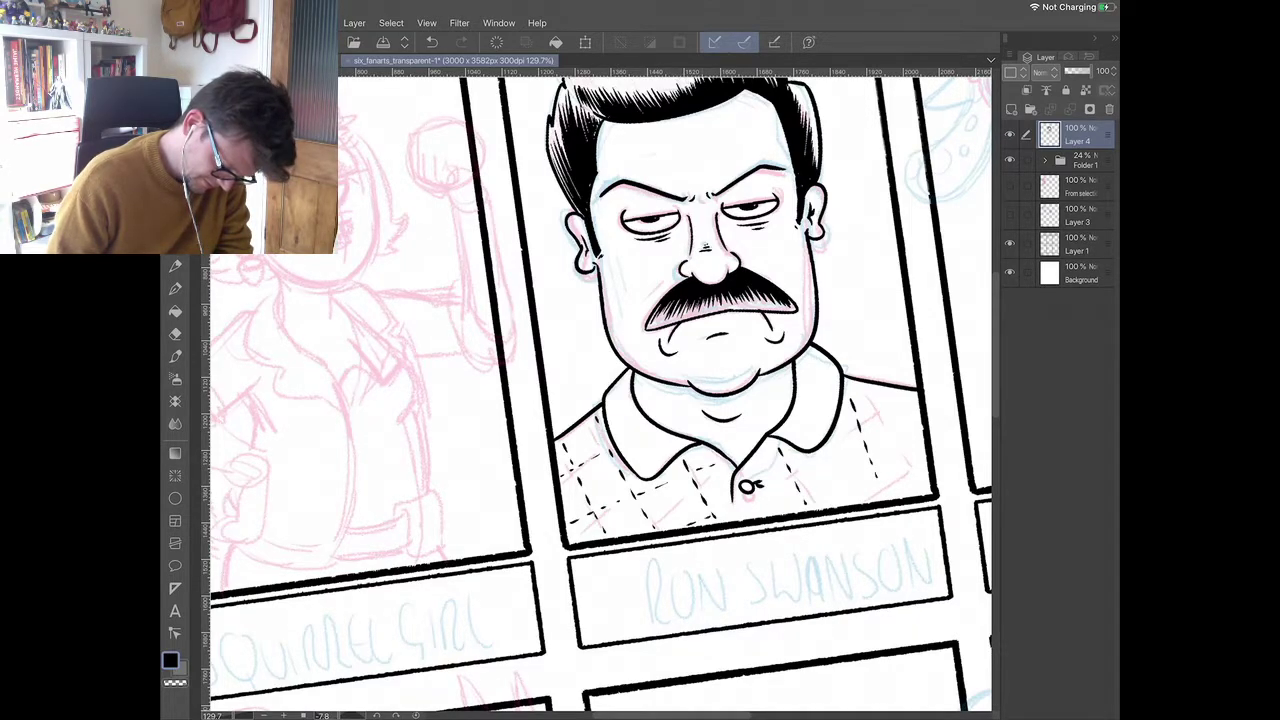
pyautogui.moveTo(850, 425); pyautogui.dragTo(889, 406)
pyautogui.moveTo(820, 497); pyautogui.dragTo(916, 460)
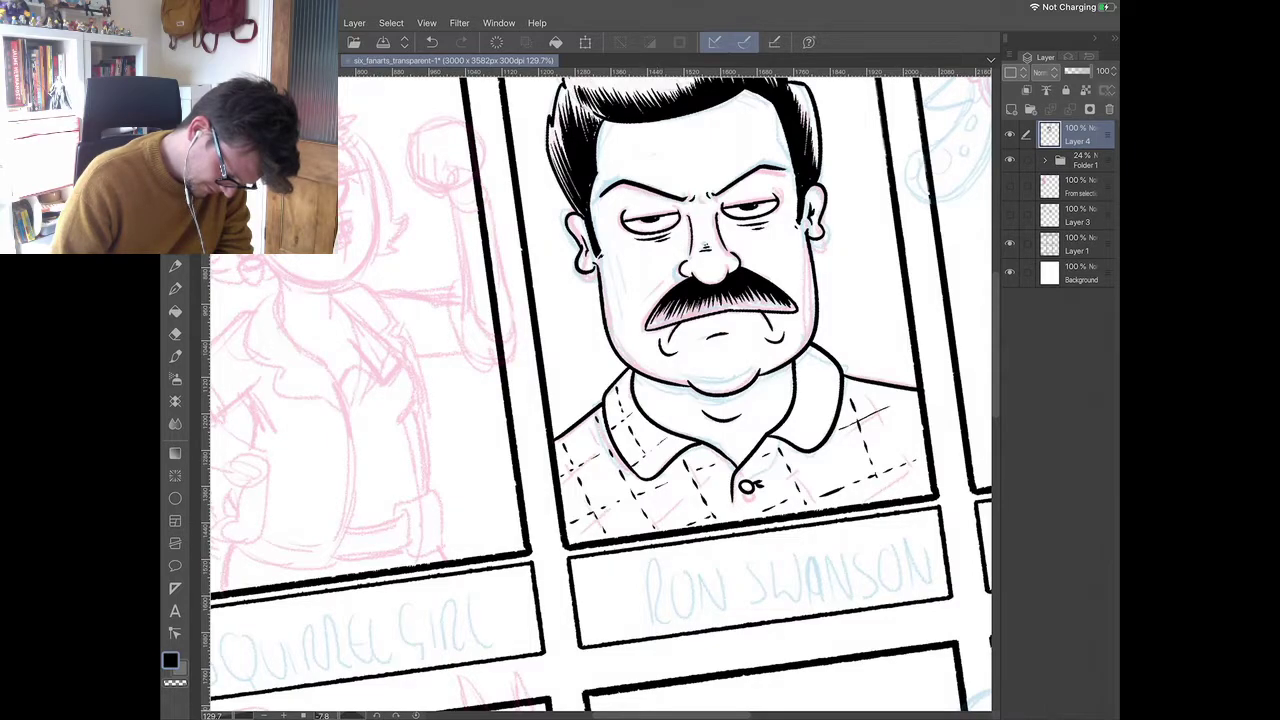
pyautogui.moveTo(797, 423); pyautogui.dragTo(811, 413)
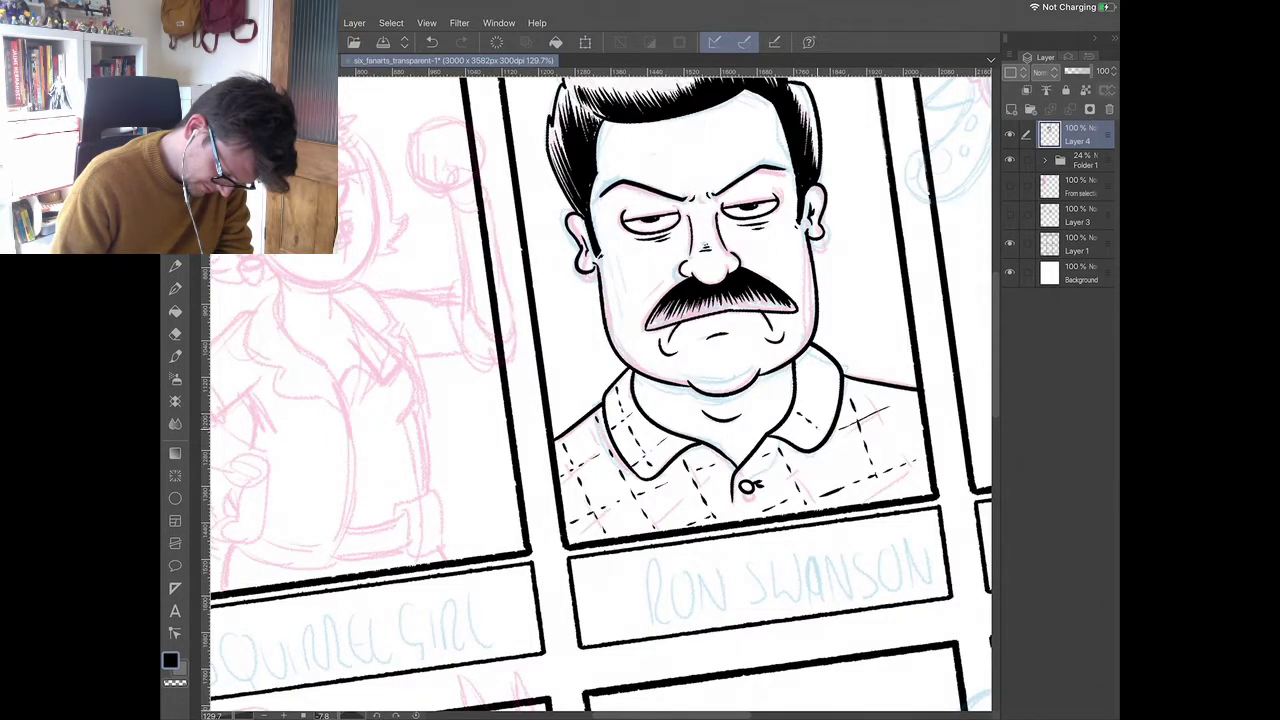
pyautogui.moveTo(800, 366); pyautogui.dragTo(811, 371)
pyautogui.moveTo(815, 373)
pyautogui.mouseDown()
pyautogui.moveTo(826, 380)
pyautogui.moveTo(817, 407)
pyautogui.mouseUp()
# - Hide the sketch folder, Folder 1, to check Ron Swanson's inks on their own, and show it again
pyautogui.scroll(-3, 700, 387)
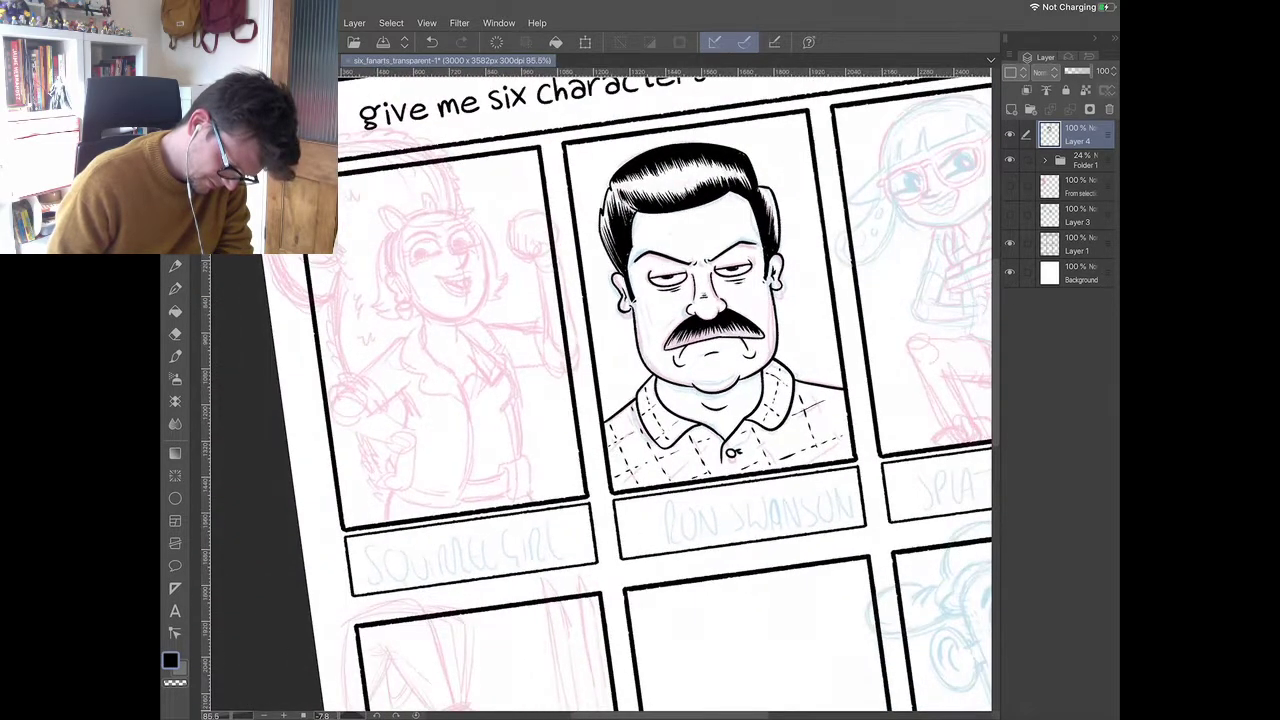
pyautogui.scroll(2, 600, 390)
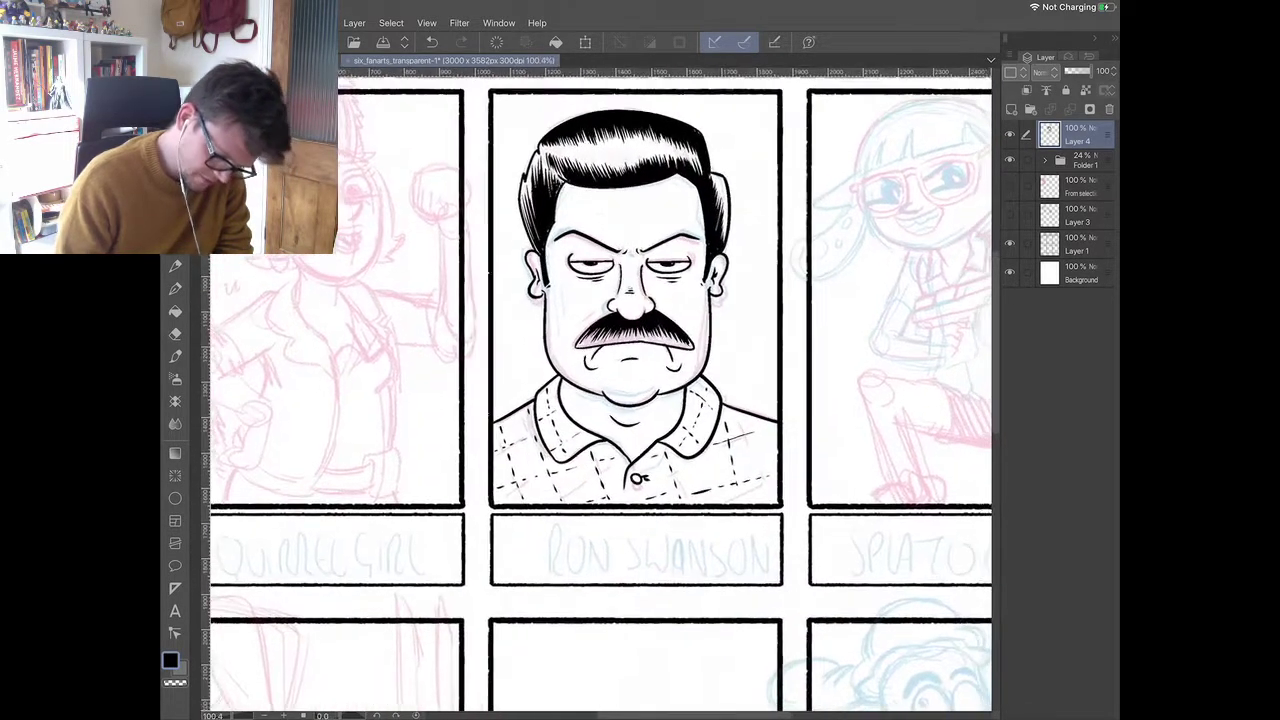
pyautogui.click(1010, 160)
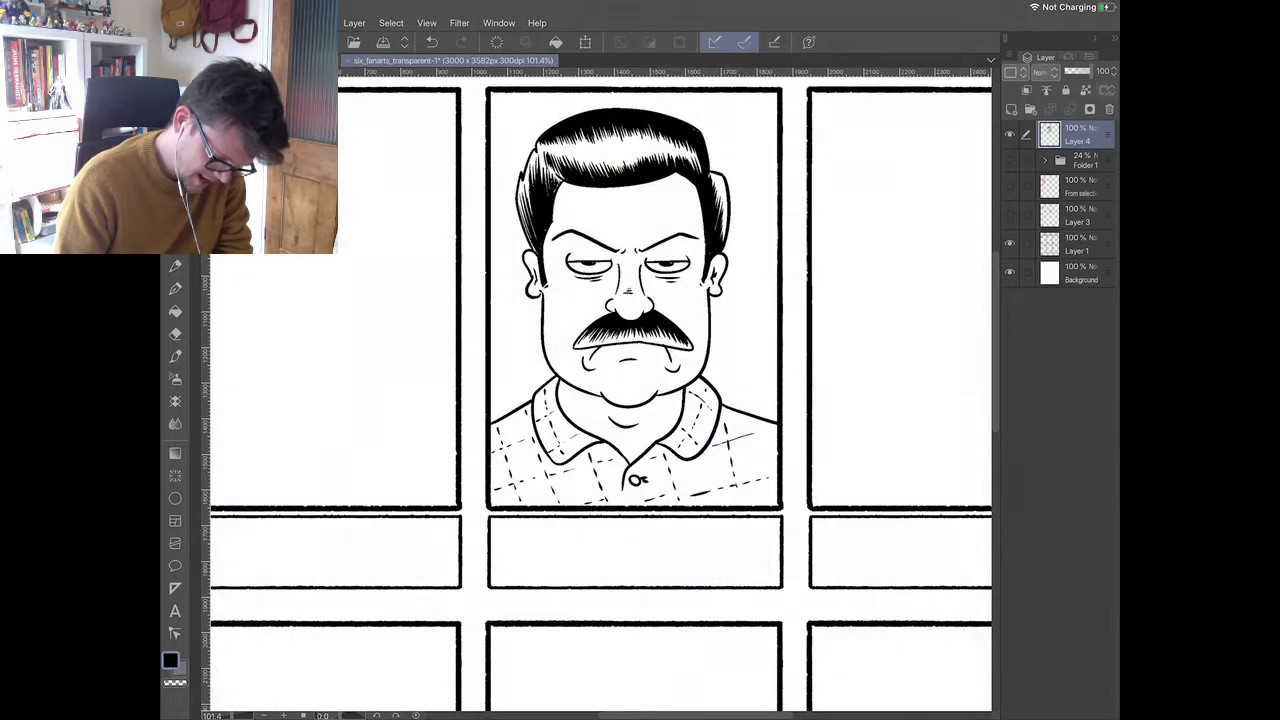
pyautogui.click(1009, 160)
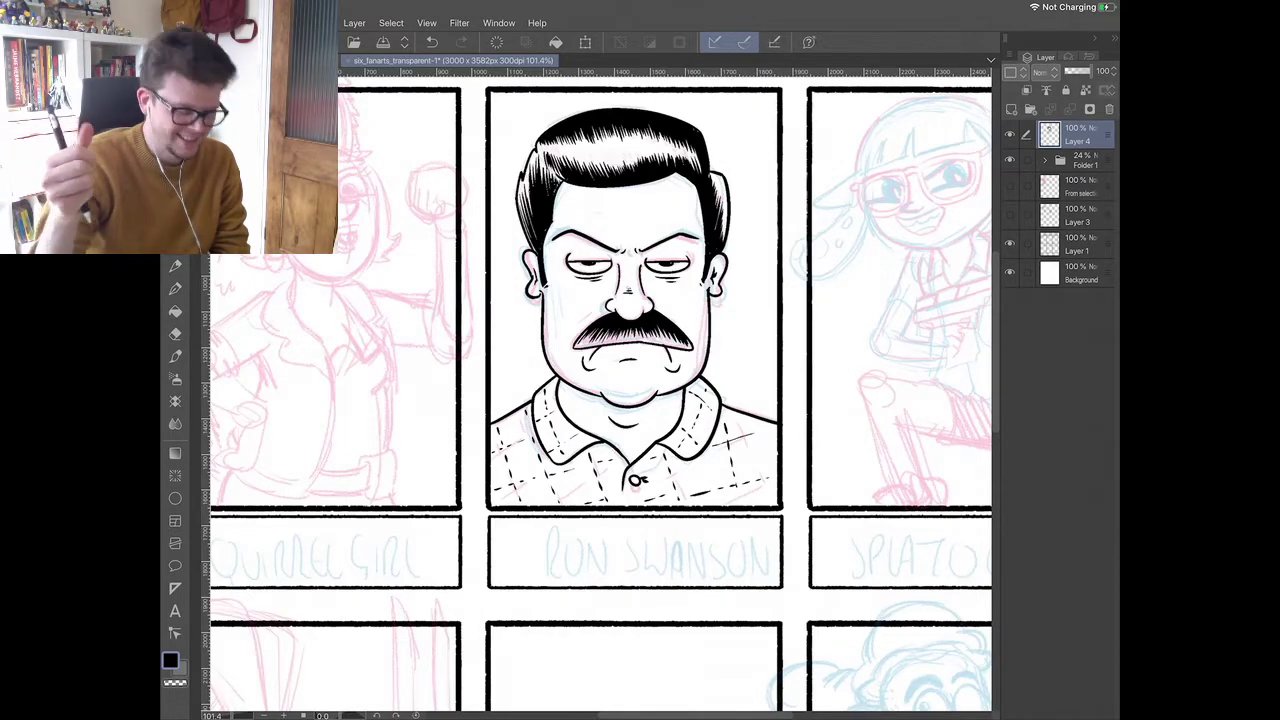
pyautogui.moveTo(925, 190); pyautogui.dragTo(648, 266)
pyautogui.scroll(3, 650, 270)
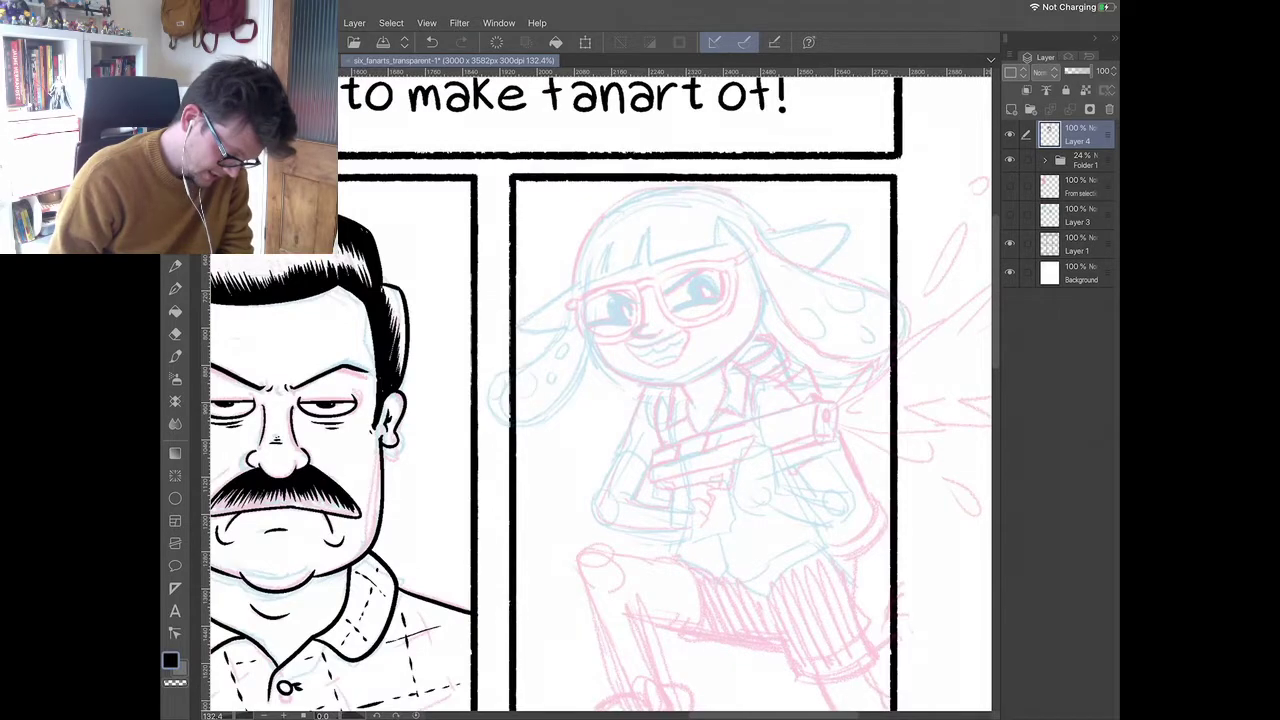
# - Ink the Splatoon character's nose as a small open curve between the glasses and the mouth
pyautogui.scroll(3, 665, 395)
pyautogui.scroll(3, 605, 390)
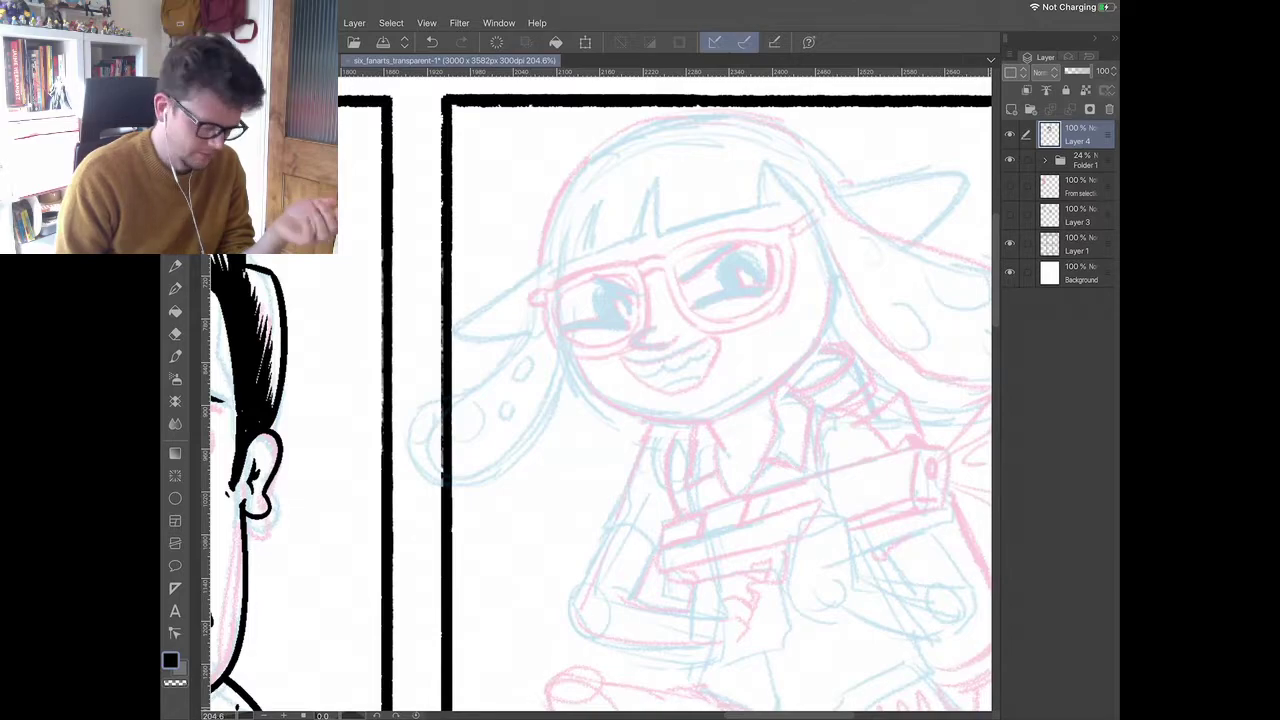
pyautogui.moveTo(660, 326)
pyautogui.mouseDown()
pyautogui.moveTo(640, 328)
pyautogui.moveTo(655, 349)
pyautogui.moveTo(673, 345)
pyautogui.mouseUp()
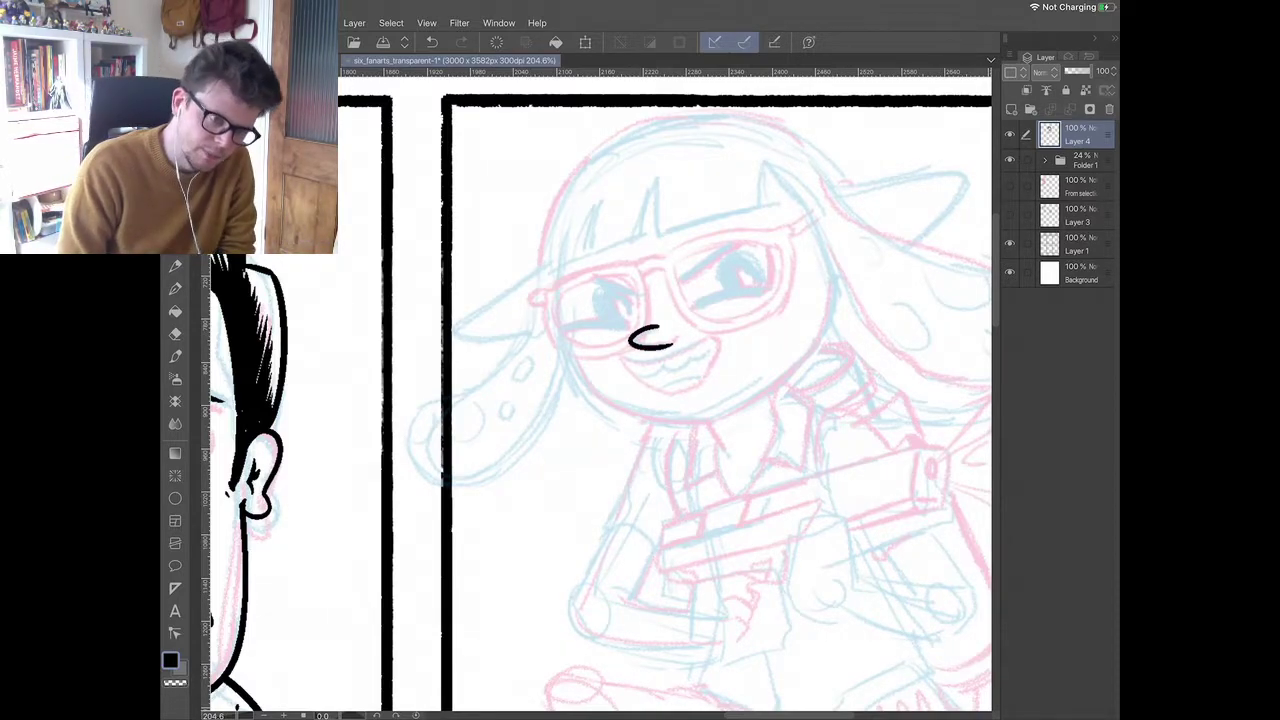
pyautogui.scroll(2, 660, 320)
pyautogui.hotkey('ctrl', 'z')
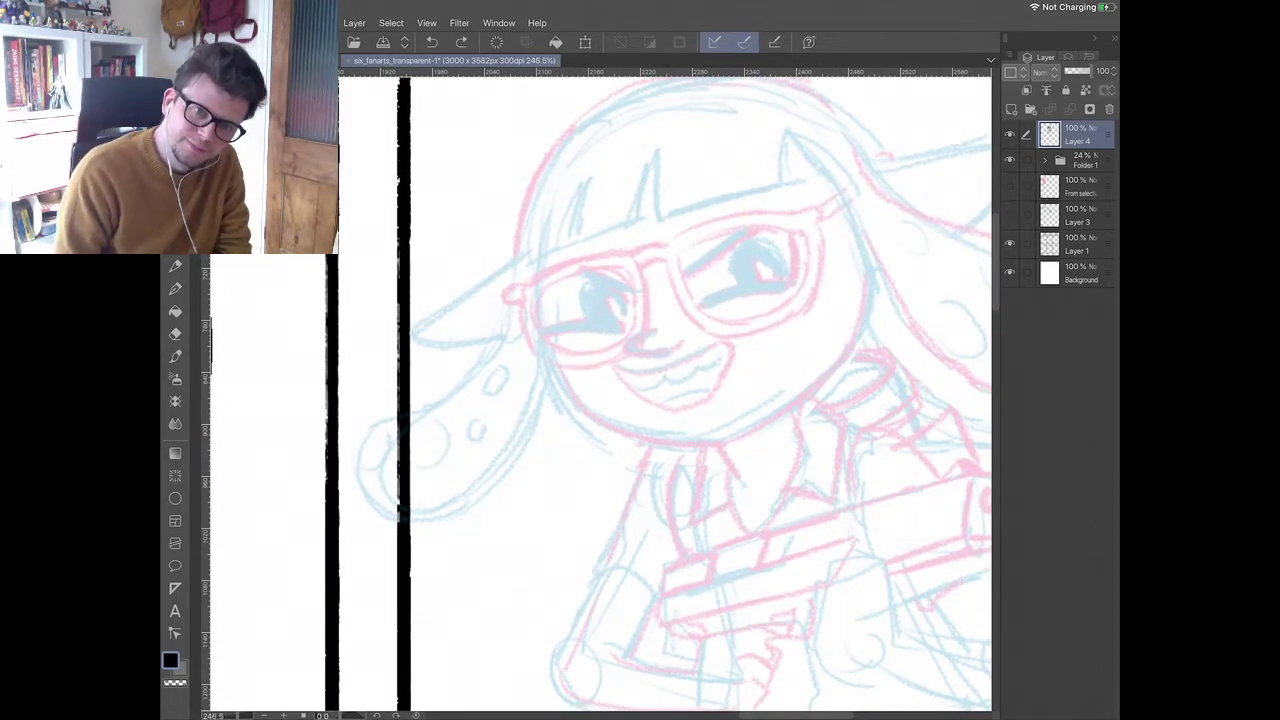
pyautogui.moveTo(660, 327)
pyautogui.mouseDown()
pyautogui.moveTo(649, 330)
pyautogui.moveTo(680, 347)
pyautogui.mouseUp()
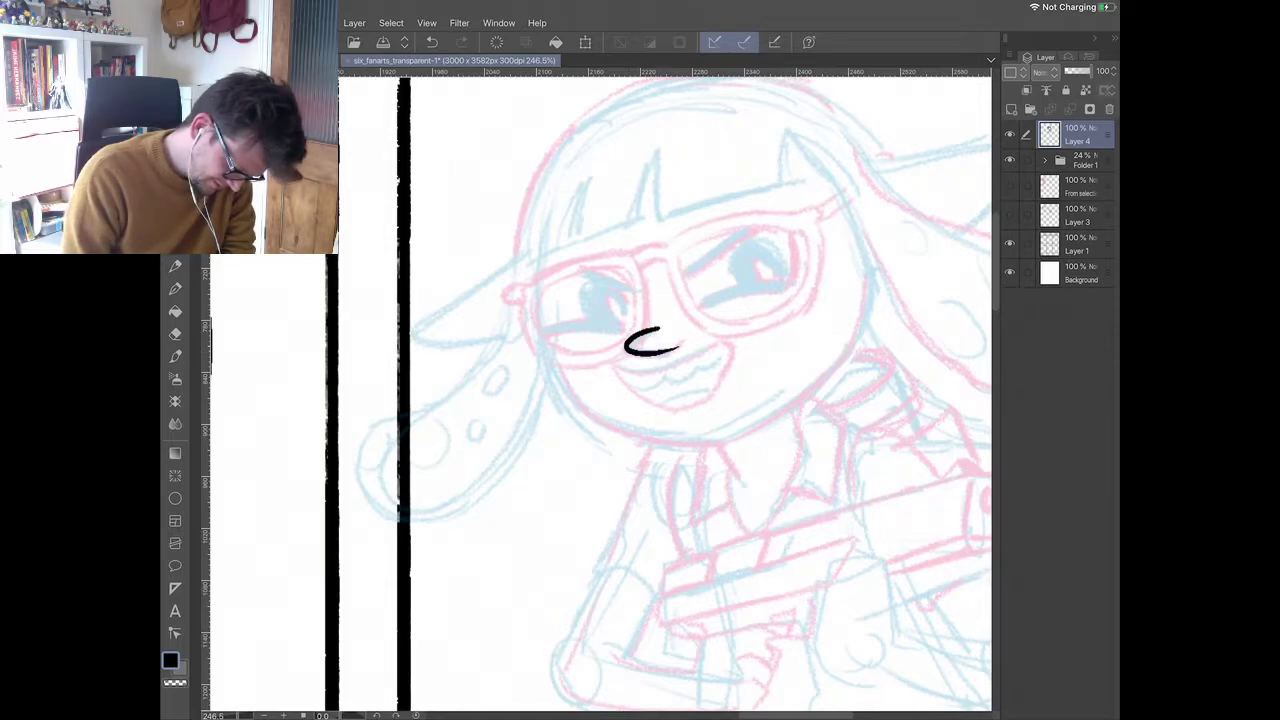
# - Ink the left lens's outer frame: the nose-side edge, the top edge with the hinge knob, and the outer side
pyautogui.moveTo(642, 267); pyautogui.dragTo(650, 328)
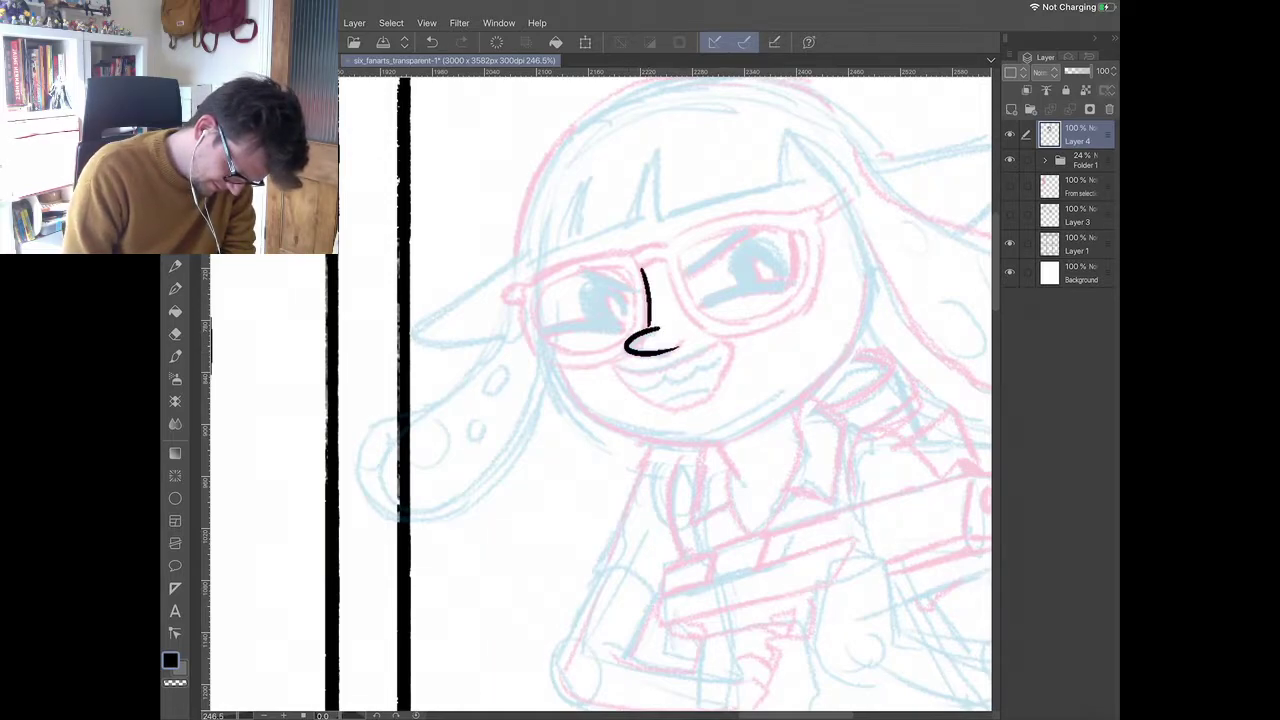
pyautogui.moveTo(664, 246)
pyautogui.mouseDown()
pyautogui.moveTo(586, 250)
pyautogui.moveTo(523, 277)
pyautogui.moveTo(503, 294)
pyautogui.moveTo(516, 301)
pyautogui.mouseUp()
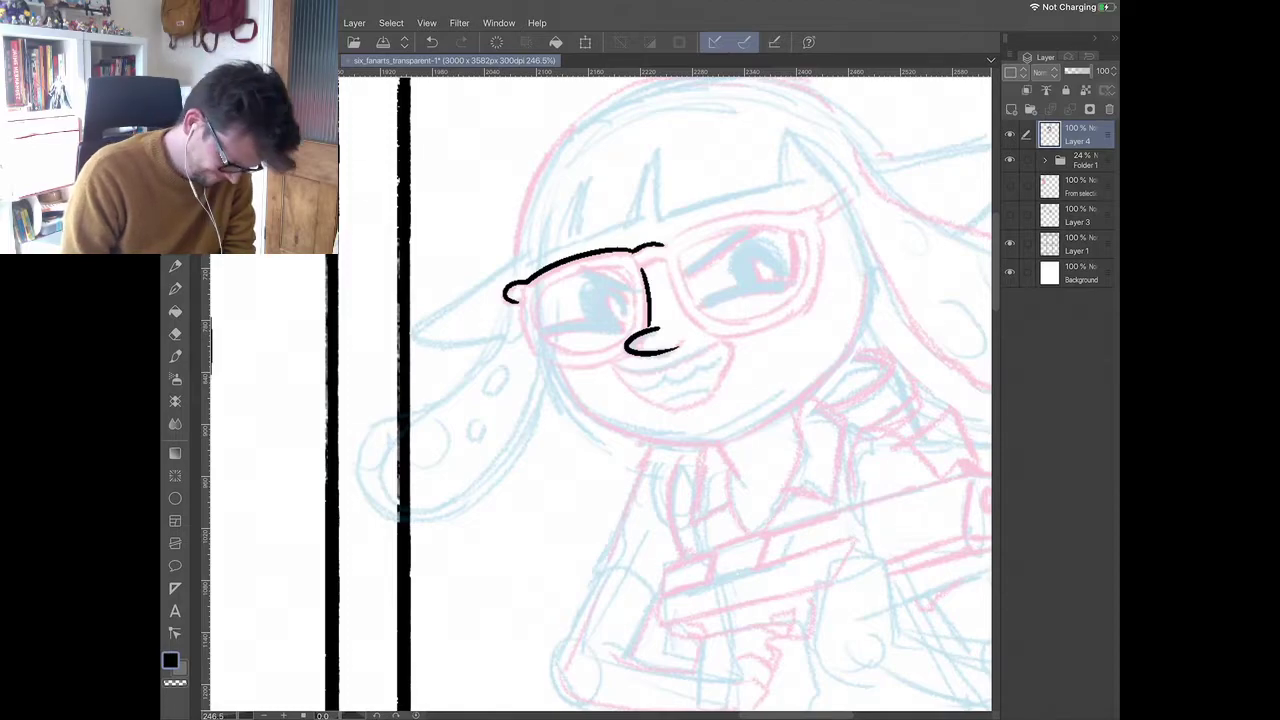
pyautogui.moveTo(517, 303); pyautogui.dragTo(545, 357)
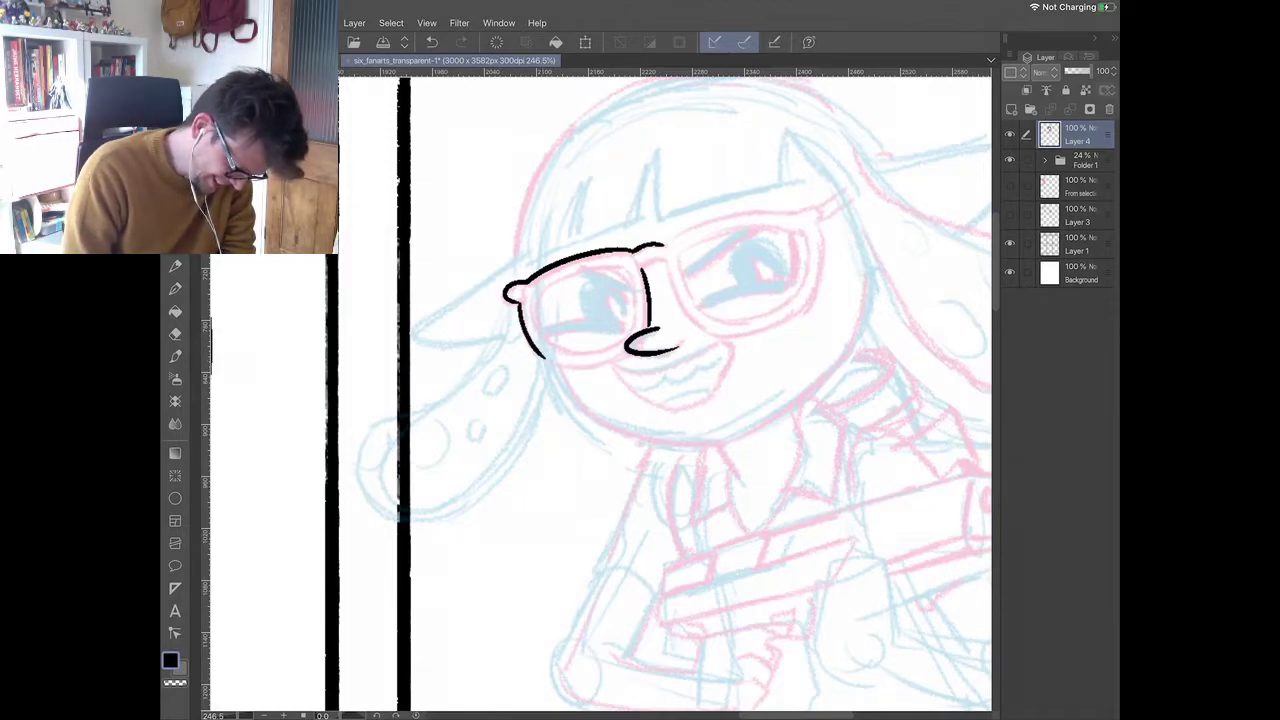
# - Ink the inner rim of the left lens along its top, nose side and lower outer curve, redrawing the top line once
pyautogui.moveTo(532, 296); pyautogui.dragTo(626, 266)
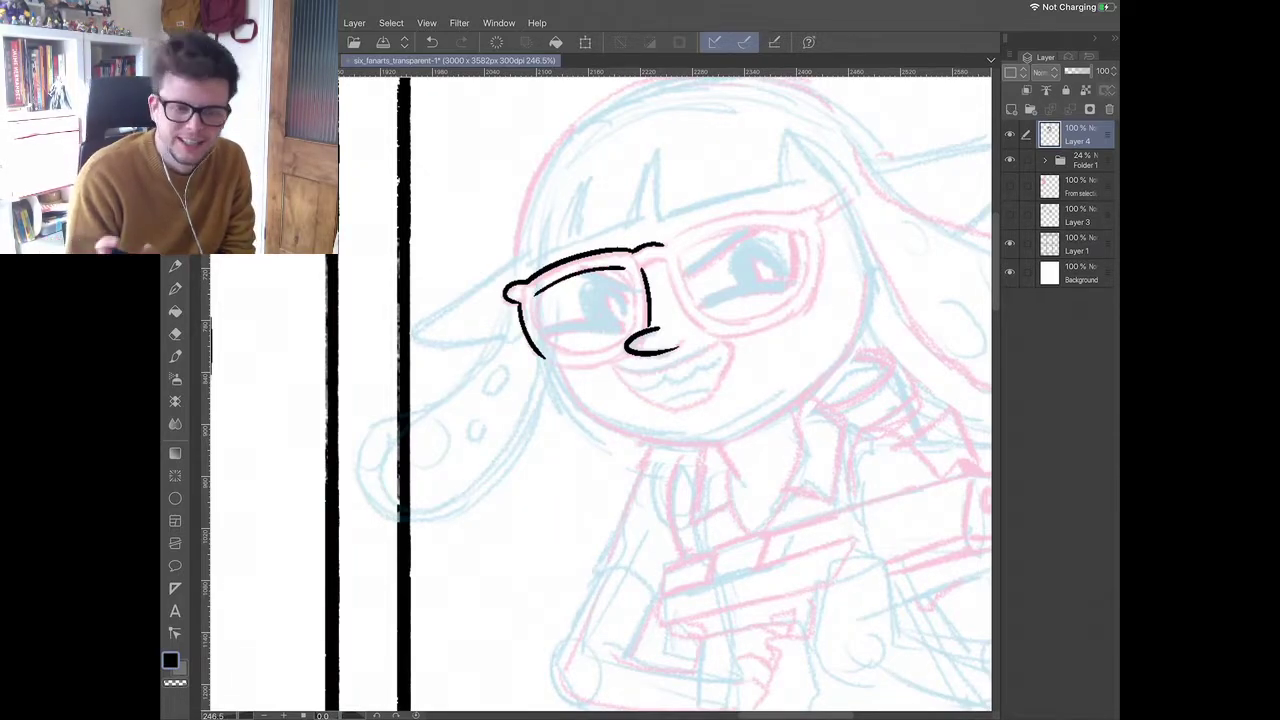
pyautogui.scroll(2, 600, 277)
pyautogui.hotkey('ctrl', 'z')
pyautogui.moveTo(519, 297); pyautogui.dragTo(628, 264)
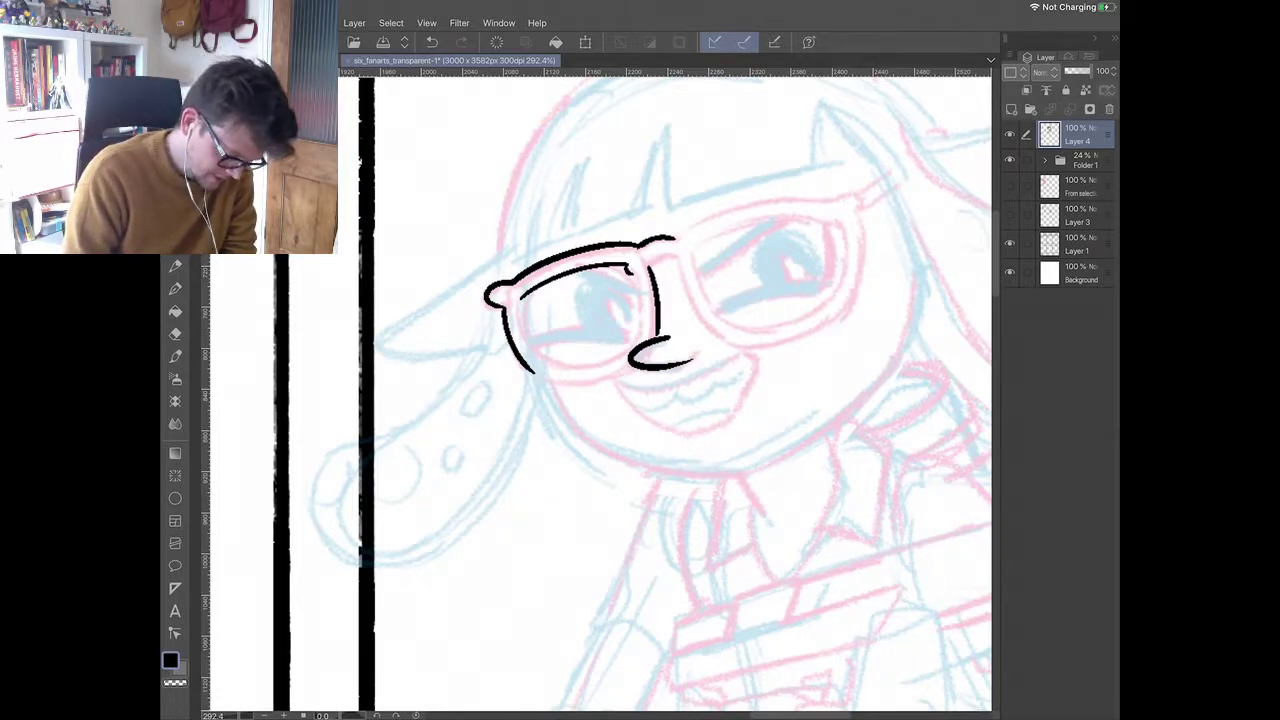
pyautogui.moveTo(632, 274); pyautogui.dragTo(645, 338)
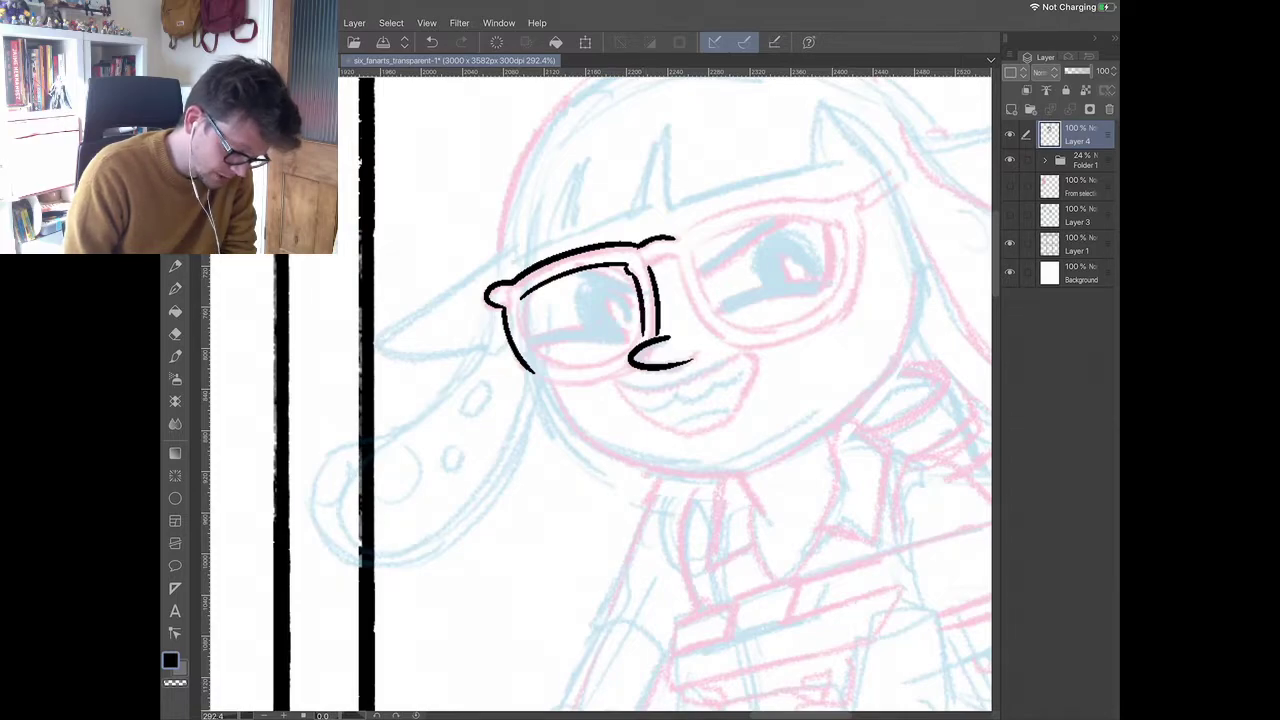
pyautogui.moveTo(521, 300)
pyautogui.mouseDown()
pyautogui.moveTo(535, 352)
pyautogui.moveTo(576, 365)
pyautogui.mouseUp()
# - Ink the lower outer edge of the left lens up to the nose and the underside of the glasses' bridge
pyautogui.scroll(-3, 600, 320)
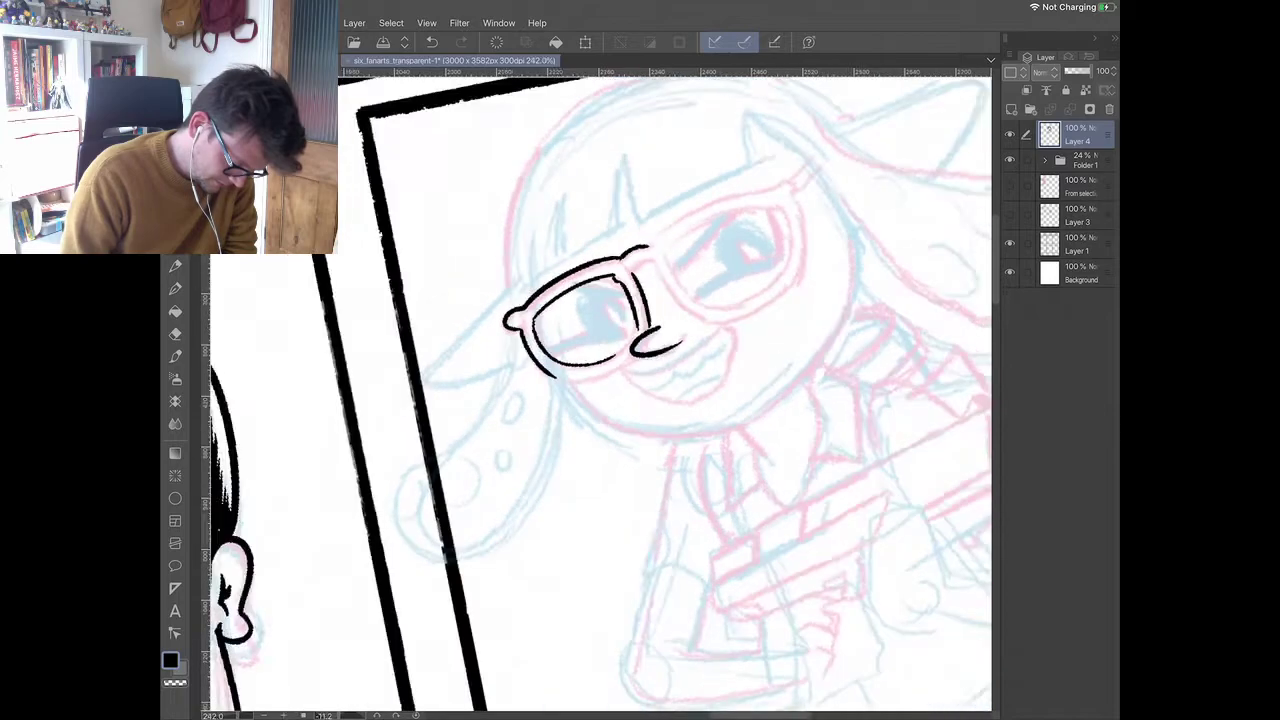
pyautogui.scroll(3, 600, 320)
pyautogui.moveTo(552, 393)
pyautogui.mouseDown()
pyautogui.moveTo(600, 398)
pyautogui.moveTo(652, 362)
pyautogui.mouseUp()
pyautogui.scroll(3, 640, 300)
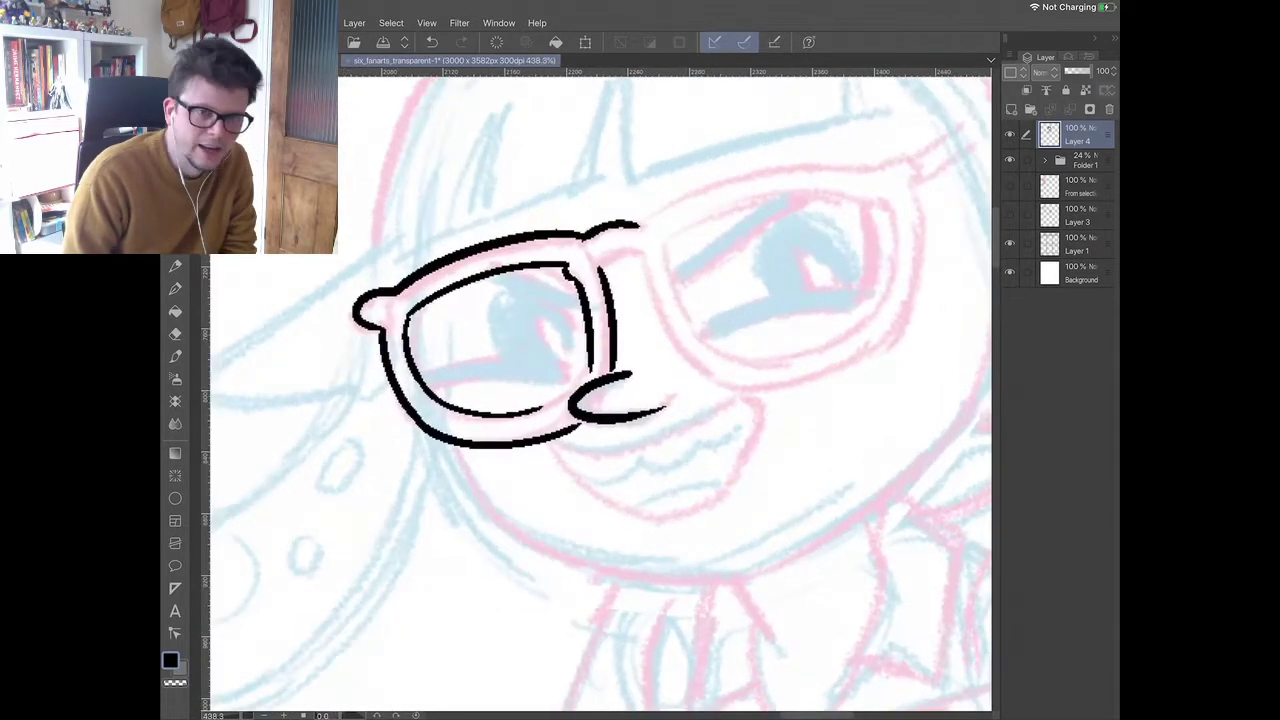
pyautogui.moveTo(599, 268); pyautogui.dragTo(638, 254)
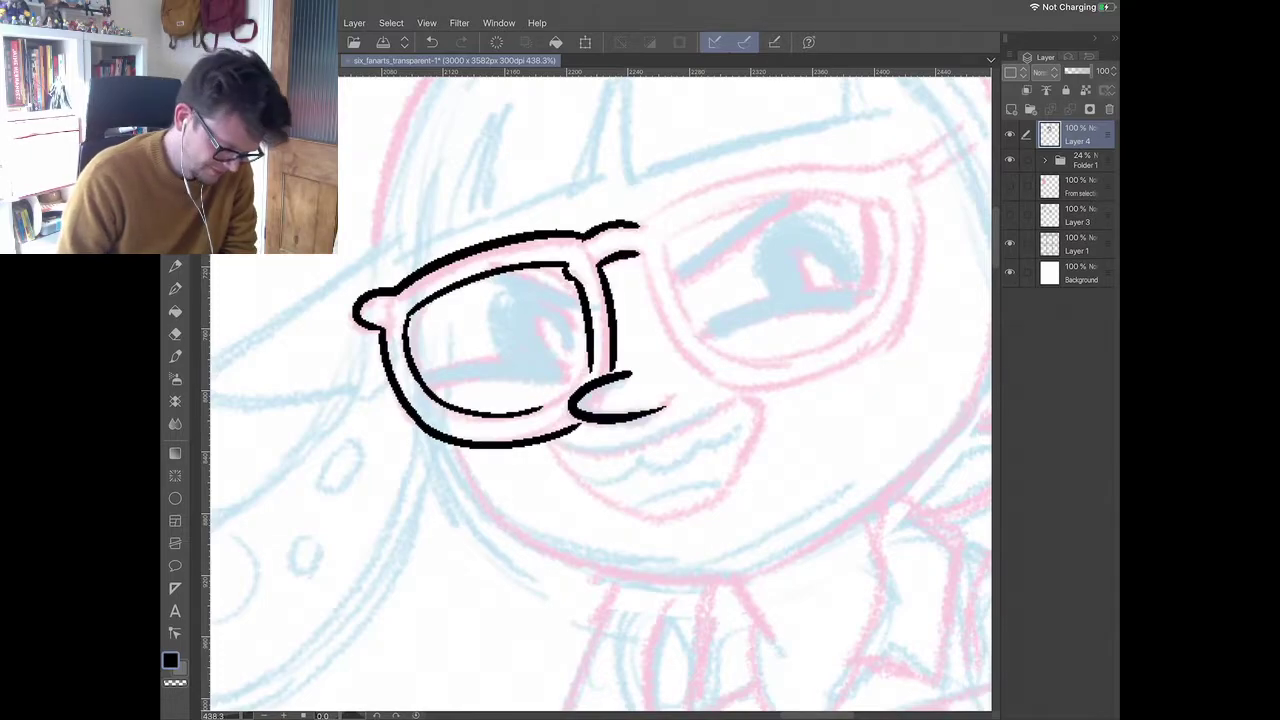
# - Ink the right lens's full outer frame with its hinge knob and the top line of its inner rim
pyautogui.moveTo(760, 400); pyautogui.dragTo(720, 420)
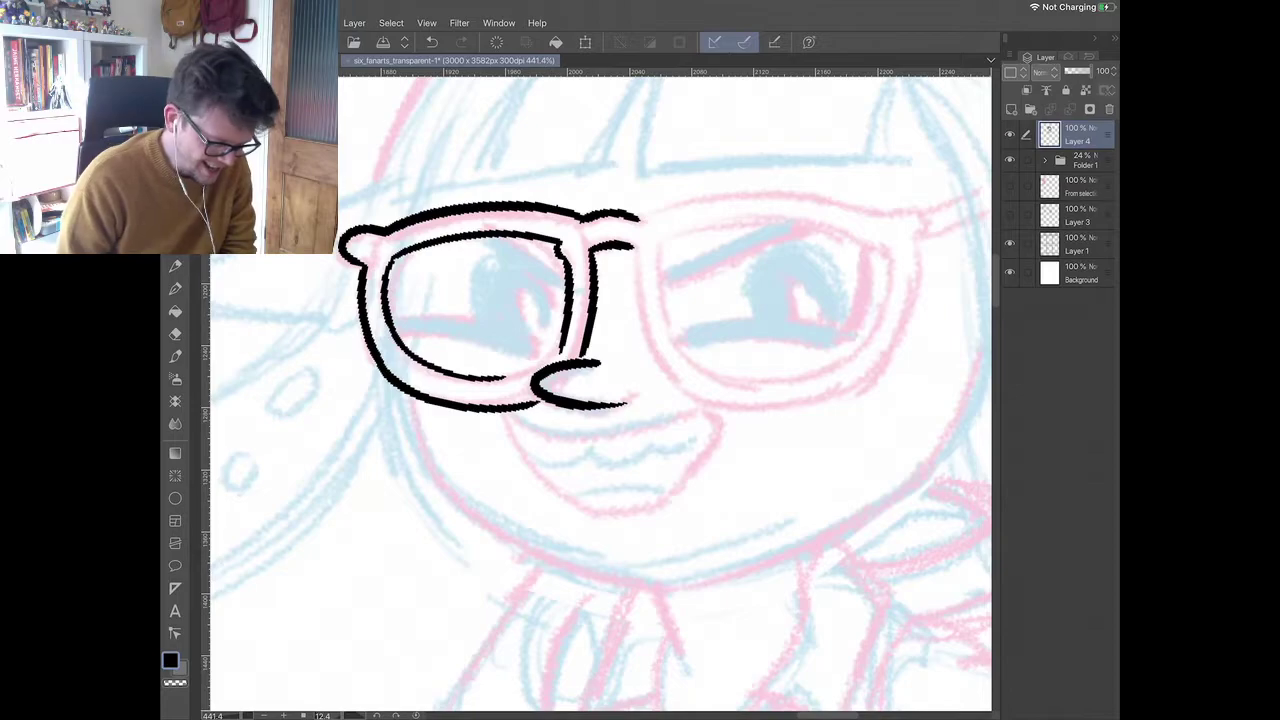
pyautogui.moveTo(720, 420)
pyautogui.mouseDown()
pyautogui.moveTo(703, 435)
pyautogui.moveTo(697, 395)
pyautogui.mouseUp()
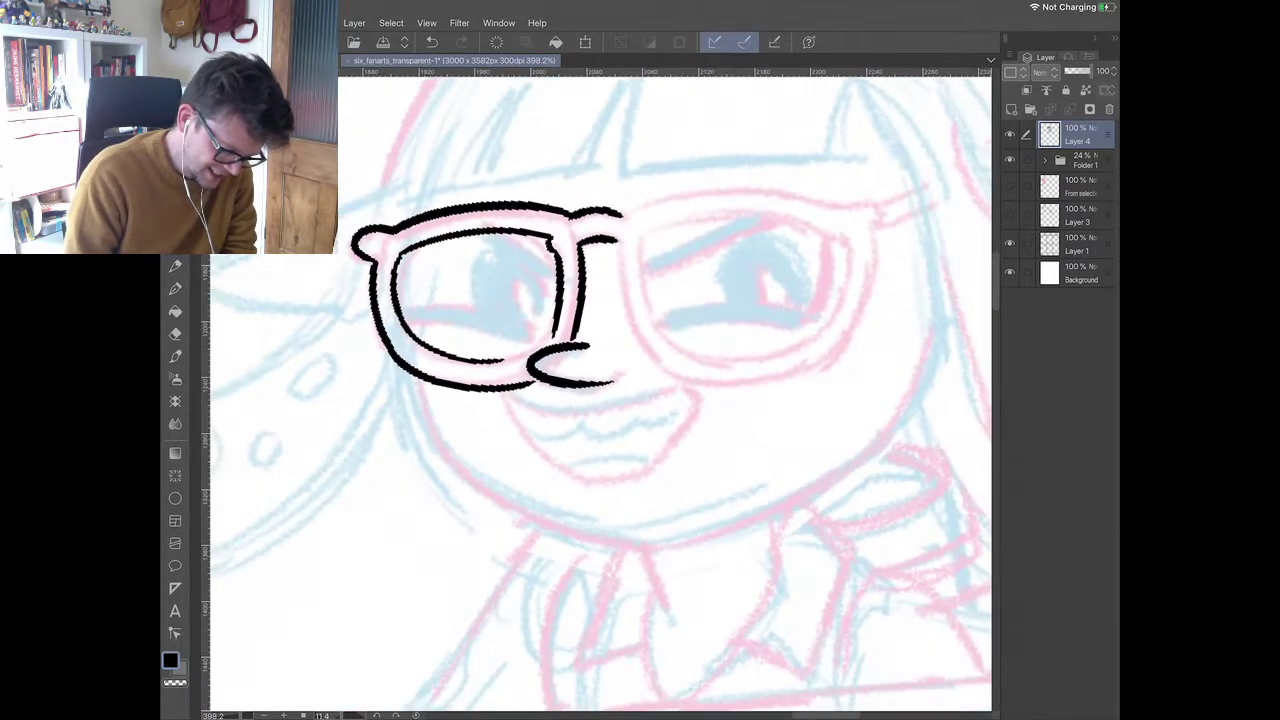
pyautogui.moveTo(622, 215)
pyautogui.mouseDown()
pyautogui.moveTo(698, 193)
pyautogui.moveTo(876, 220)
pyautogui.mouseUp()
pyautogui.moveTo(614, 238)
pyautogui.mouseDown()
pyautogui.moveTo(649, 362)
pyautogui.moveTo(696, 385)
pyautogui.moveTo(786, 383)
pyautogui.moveTo(834, 362)
pyautogui.moveTo(854, 330)
pyautogui.moveTo(876, 222)
pyautogui.mouseUp()
pyautogui.moveTo(646, 254)
pyautogui.mouseDown()
pyautogui.moveTo(642, 234)
pyautogui.moveTo(794, 220)
pyautogui.moveTo(838, 232)
pyautogui.mouseUp()
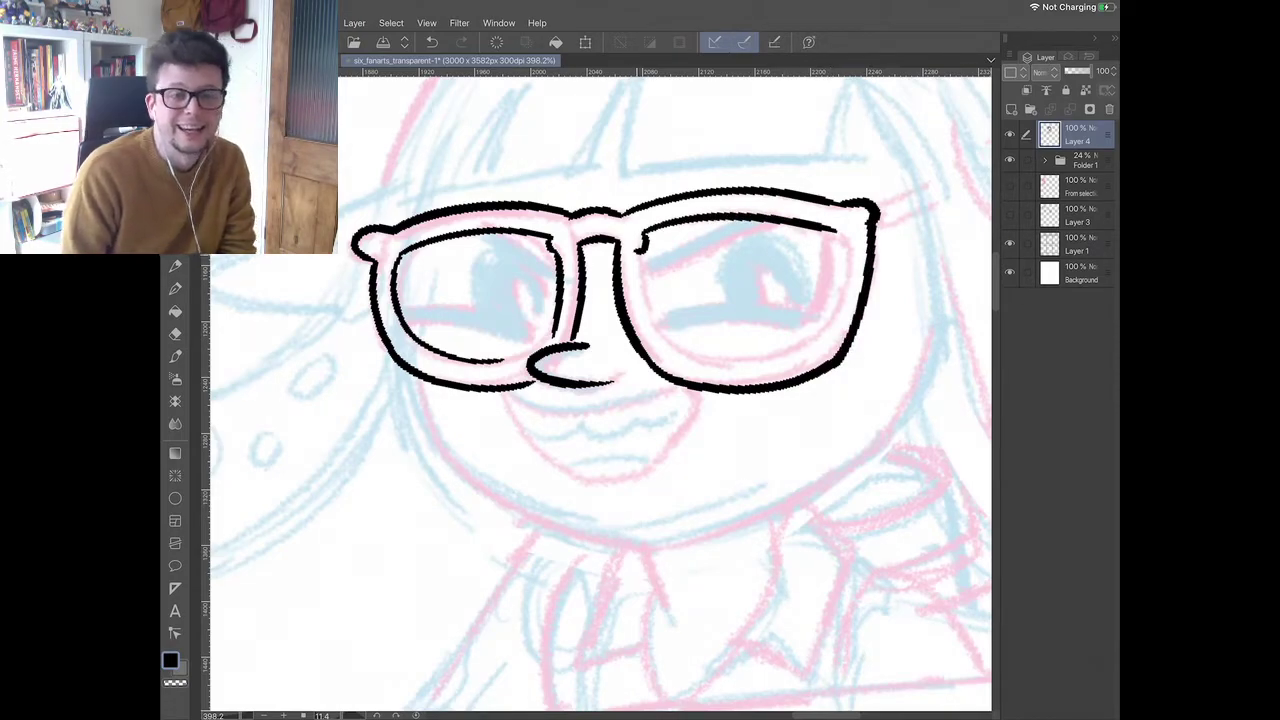
# - Complete the inner rims of both lenses and add a short mark where the frame meets the nose
pyautogui.moveTo(638, 252); pyautogui.dragTo(668, 346)
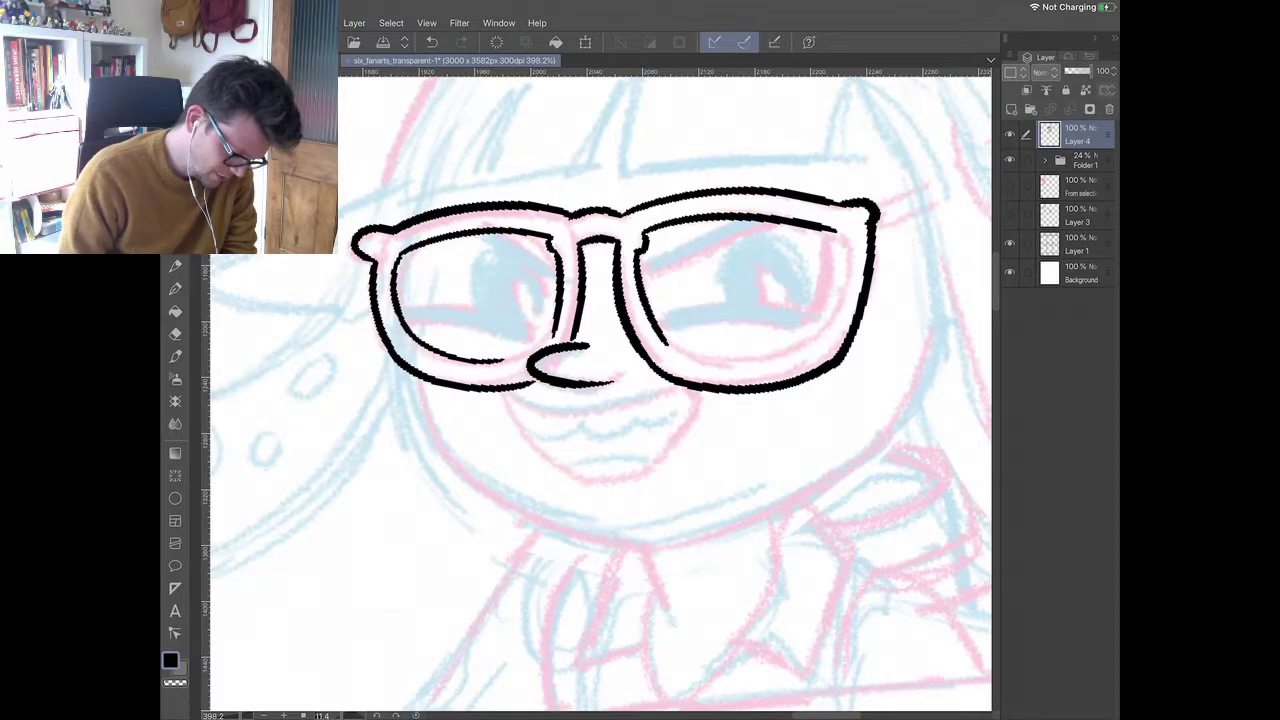
pyautogui.scroll(1, 600, 393)
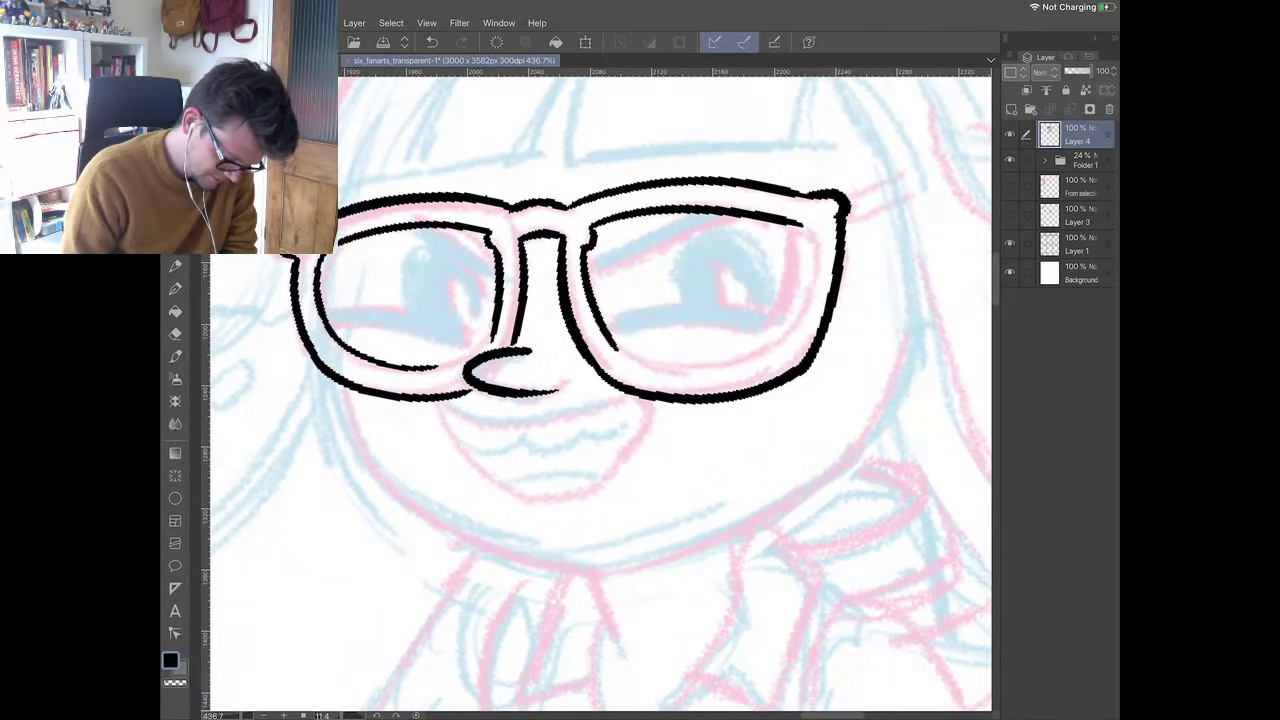
pyautogui.hotkey('ctrl', 'z')
pyautogui.moveTo(588, 248)
pyautogui.mouseDown()
pyautogui.moveTo(596, 320)
pyautogui.moveTo(620, 364)
pyautogui.moveTo(670, 380)
pyautogui.moveTo(788, 356)
pyautogui.moveTo(812, 238)
pyautogui.moveTo(796, 222)
pyautogui.mouseUp()
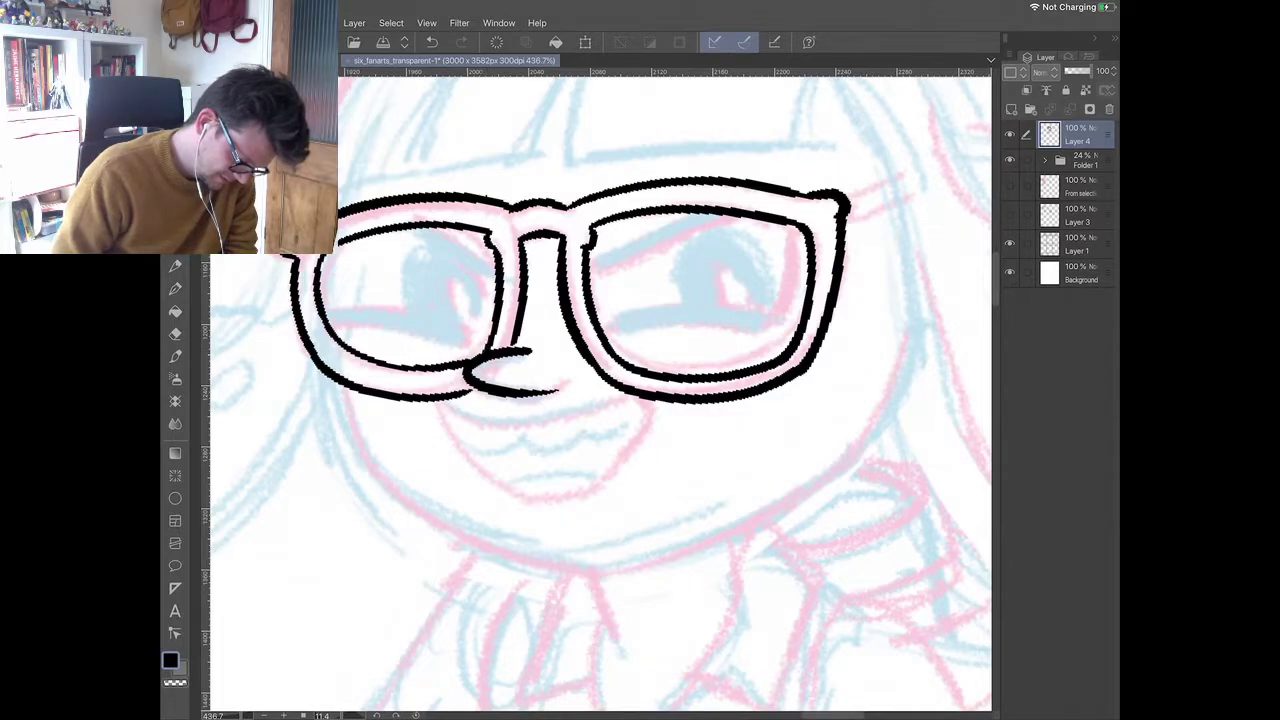
pyautogui.moveTo(517, 340); pyautogui.dragTo(529, 345)
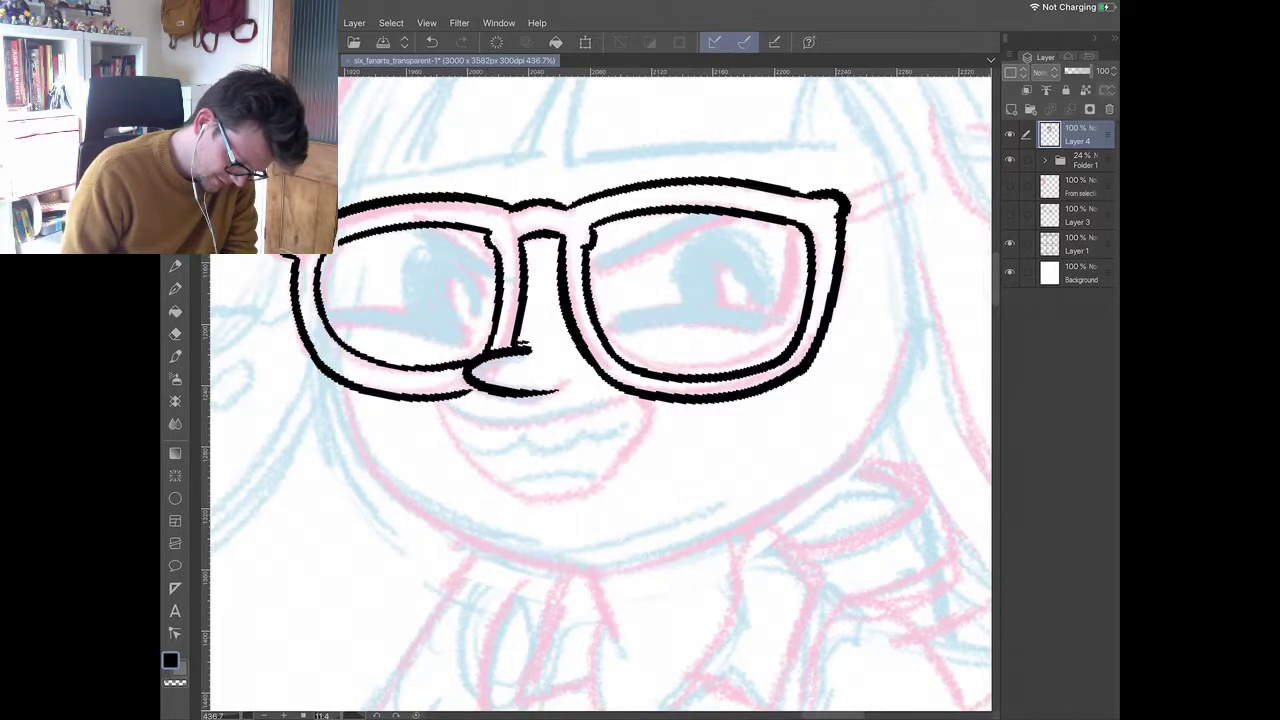
# - Ink the right eye inside its lens: slanted upper lid, thick outer lash, lower lid, iris and oval highlight
pyautogui.scroll(-3, 600, 395)
pyautogui.scroll(3, 600, 395)
pyautogui.moveTo(593, 298); pyautogui.dragTo(708, 237)
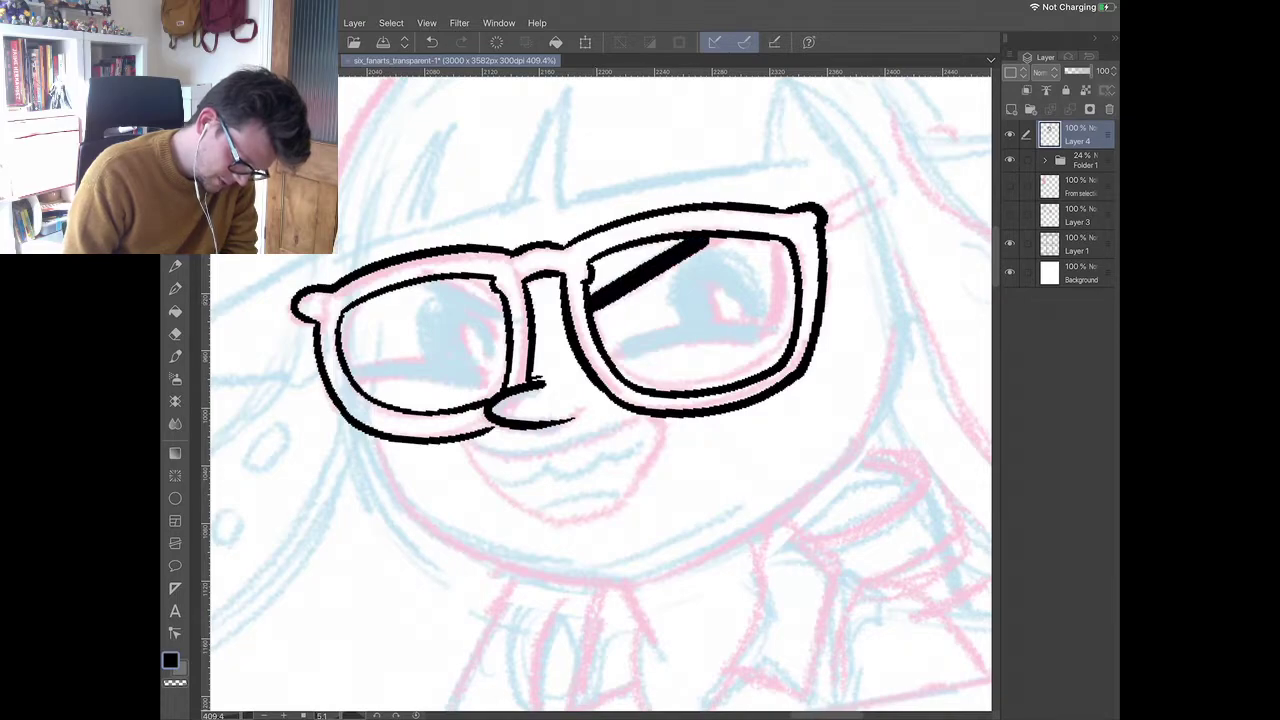
pyautogui.hotkey('ctrl', 'z')
pyautogui.moveTo(592, 303); pyautogui.dragTo(718, 236)
pyautogui.moveTo(610, 356)
pyautogui.mouseDown()
pyautogui.moveTo(774, 333)
pyautogui.moveTo(772, 246)
pyautogui.moveTo(754, 240)
pyautogui.moveTo(772, 316)
pyautogui.moveTo(762, 328)
pyautogui.moveTo(736, 252)
pyautogui.moveTo(760, 320)
pyautogui.moveTo(718, 284)
pyautogui.moveTo(740, 318)
pyautogui.mouseUp()
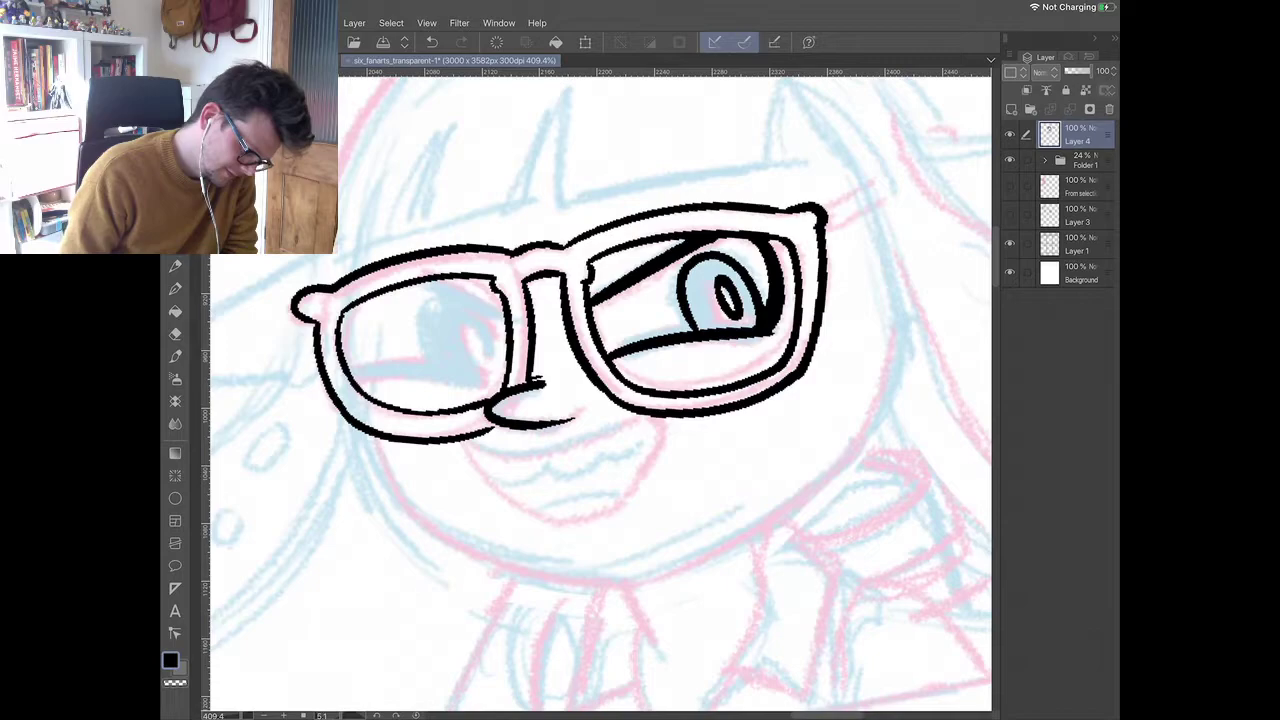
# - Ink the left eye inside its lens: slanted upper lid, lower lid, iris curve and oval highlight
pyautogui.moveTo(430, 280); pyautogui.dragTo(506, 322)
pyautogui.scroll(-3, 600, 390)
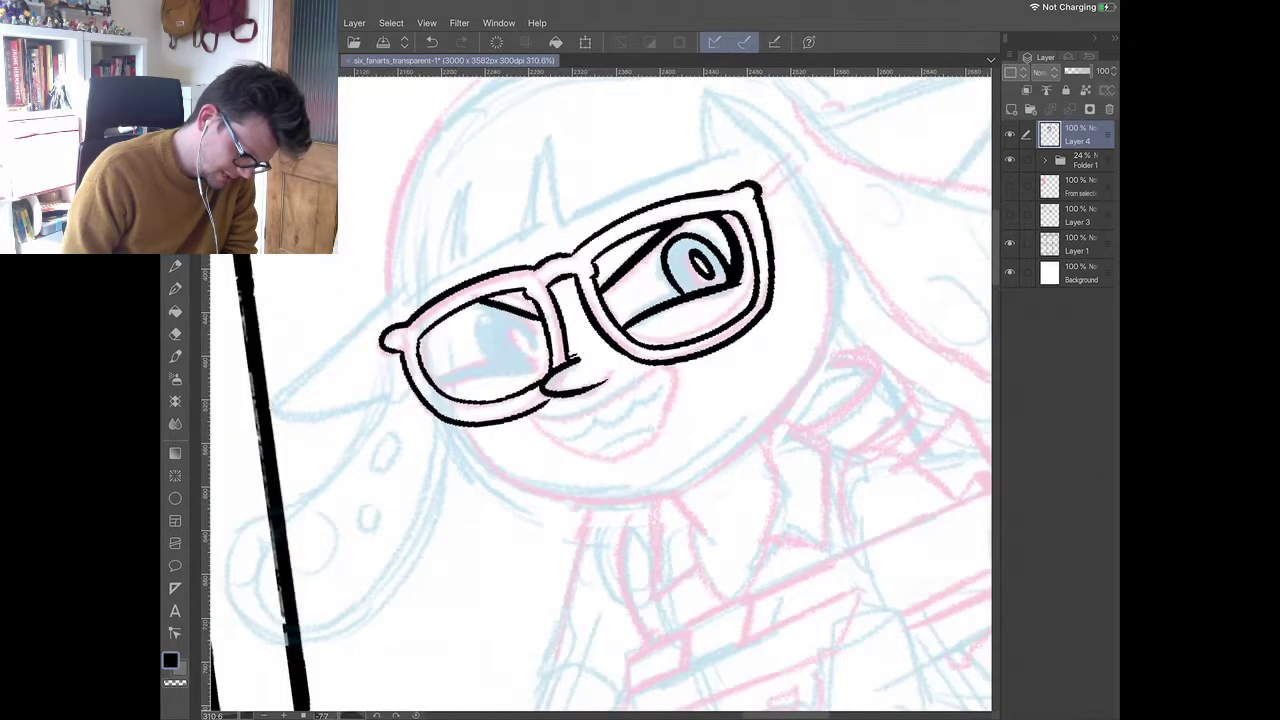
pyautogui.scroll(3, 600, 390)
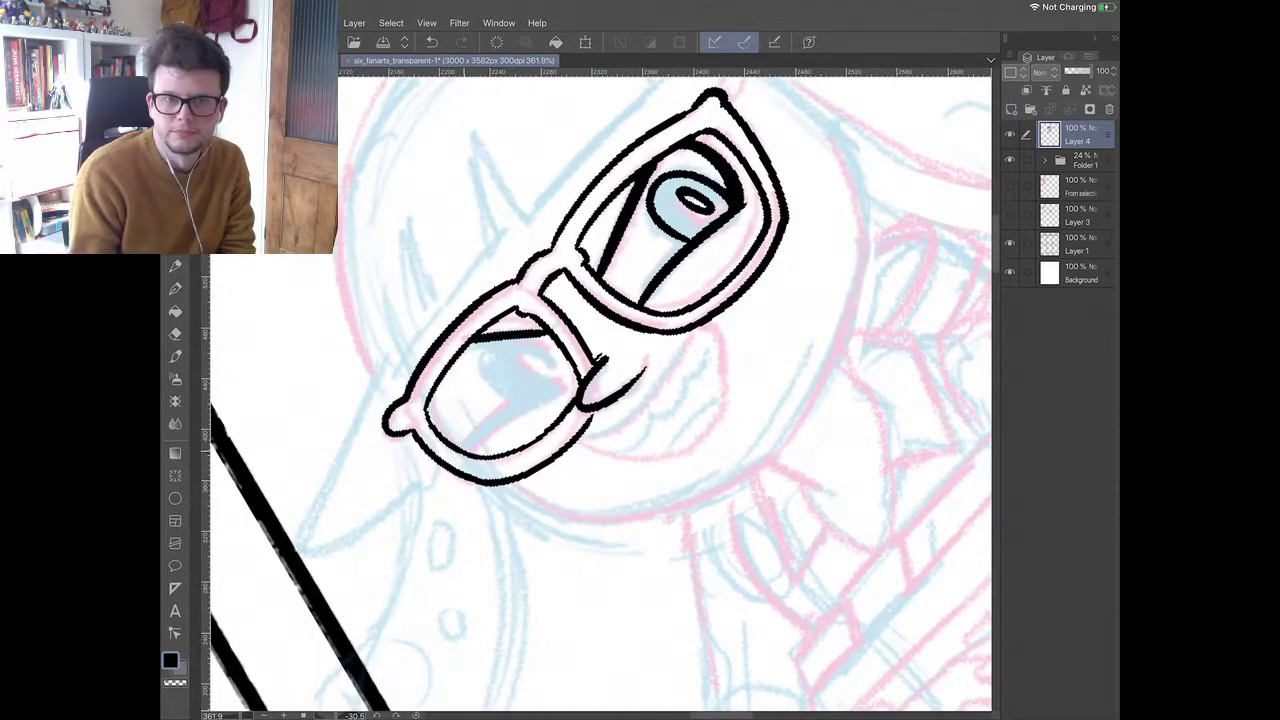
pyautogui.moveTo(465, 450); pyautogui.dragTo(575, 375)
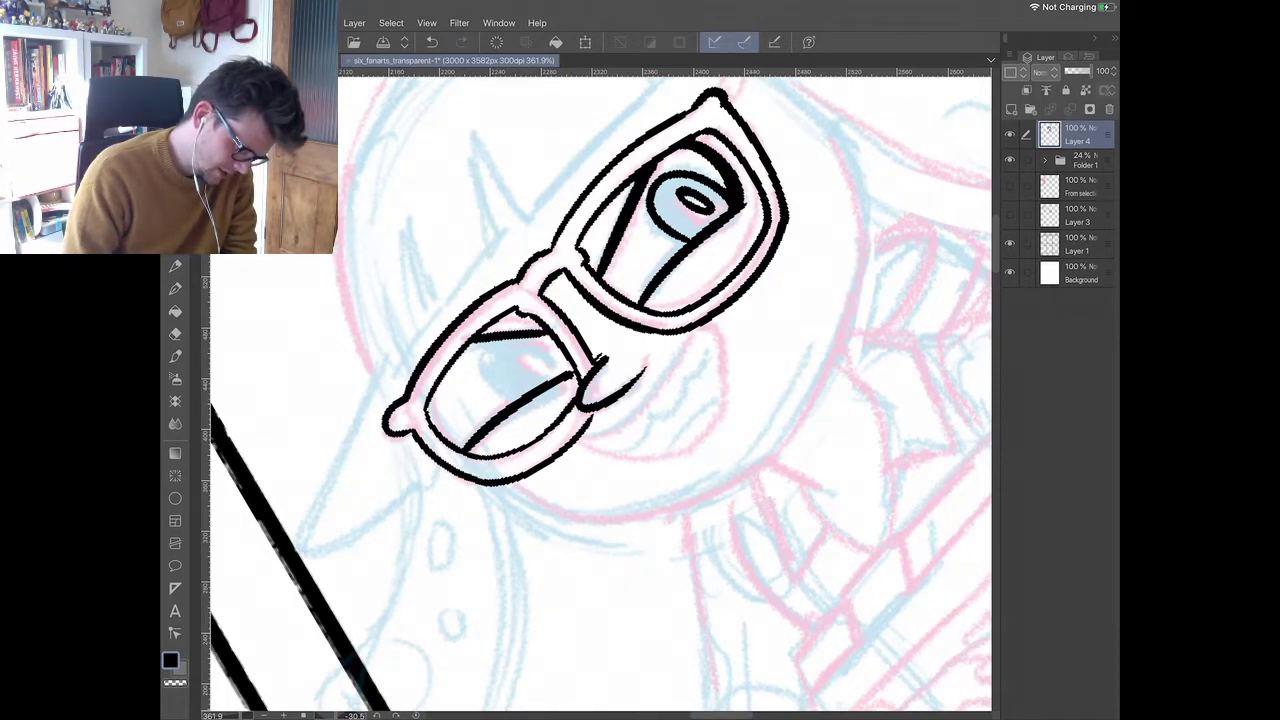
pyautogui.scroll(1, 600, 390)
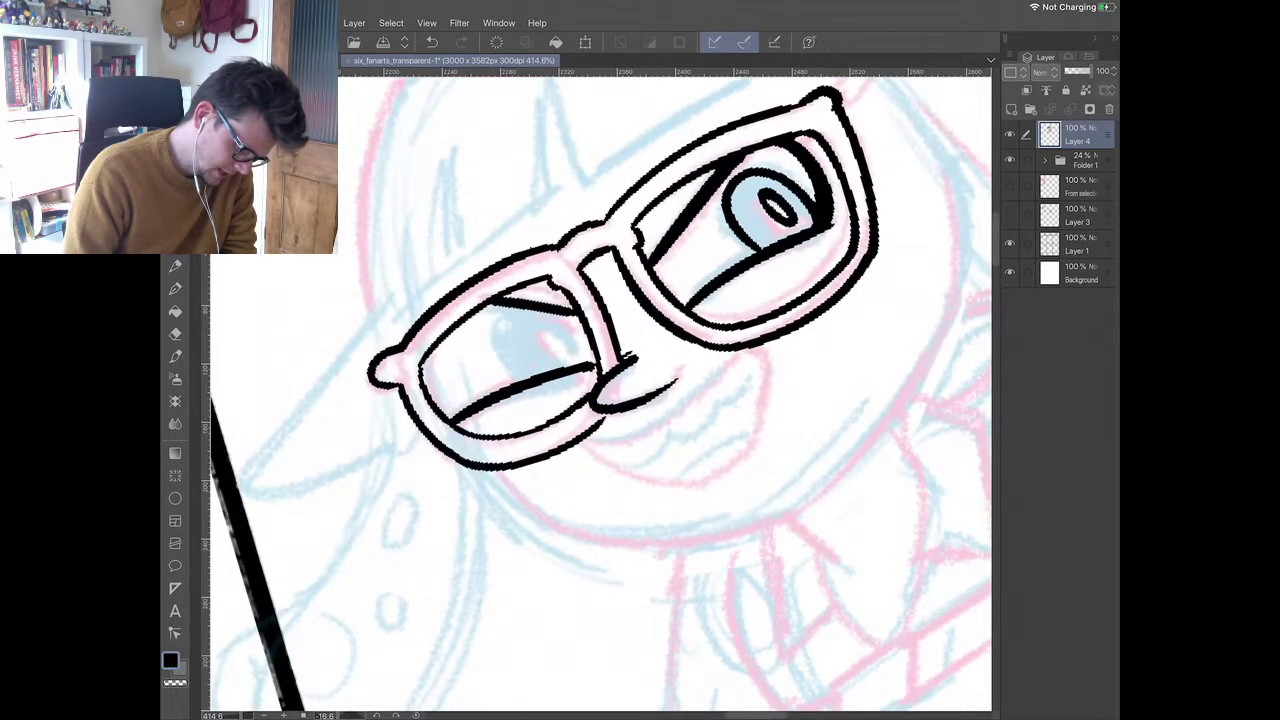
pyautogui.moveTo(538, 372); pyautogui.dragTo(512, 306)
pyautogui.moveTo(581, 362)
pyautogui.mouseDown()
pyautogui.moveTo(578, 323)
pyautogui.moveTo(552, 325)
pyautogui.mouseUp()
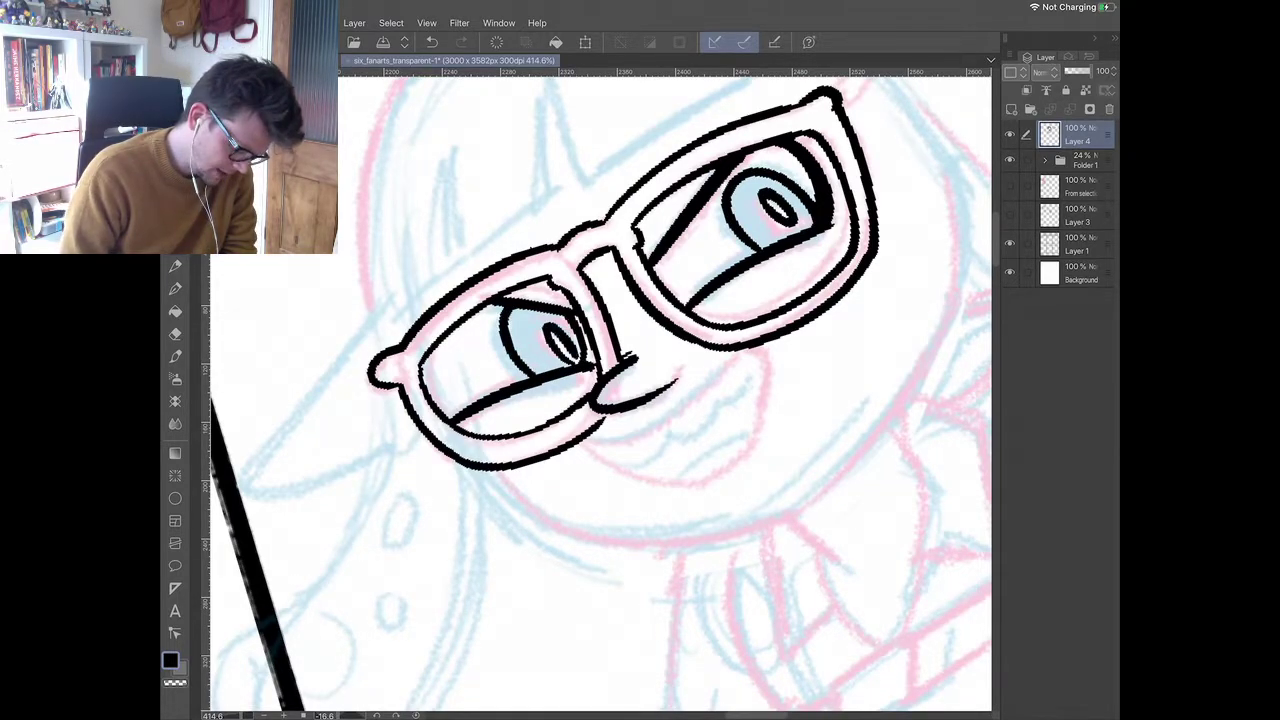
# - Fill both irises with solid black, leaving the oval highlights unfilled
pyautogui.click(175, 311)
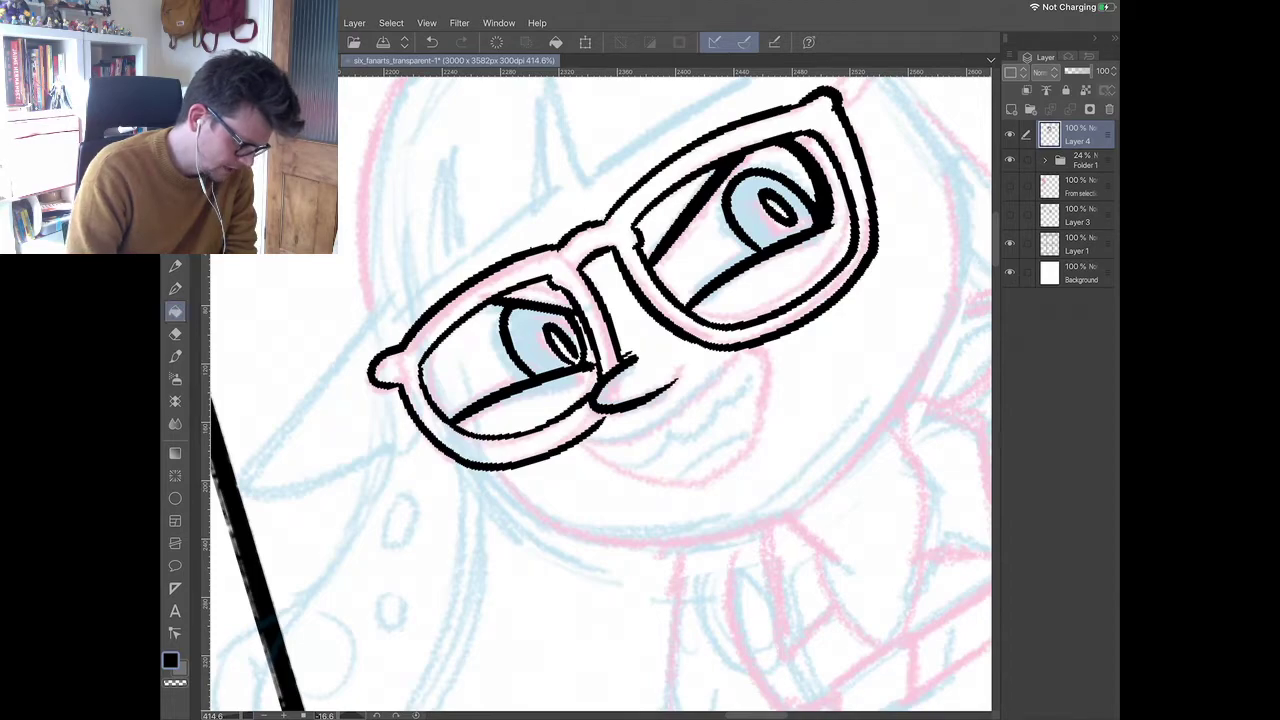
pyautogui.hotkey('ctrl', 'z')
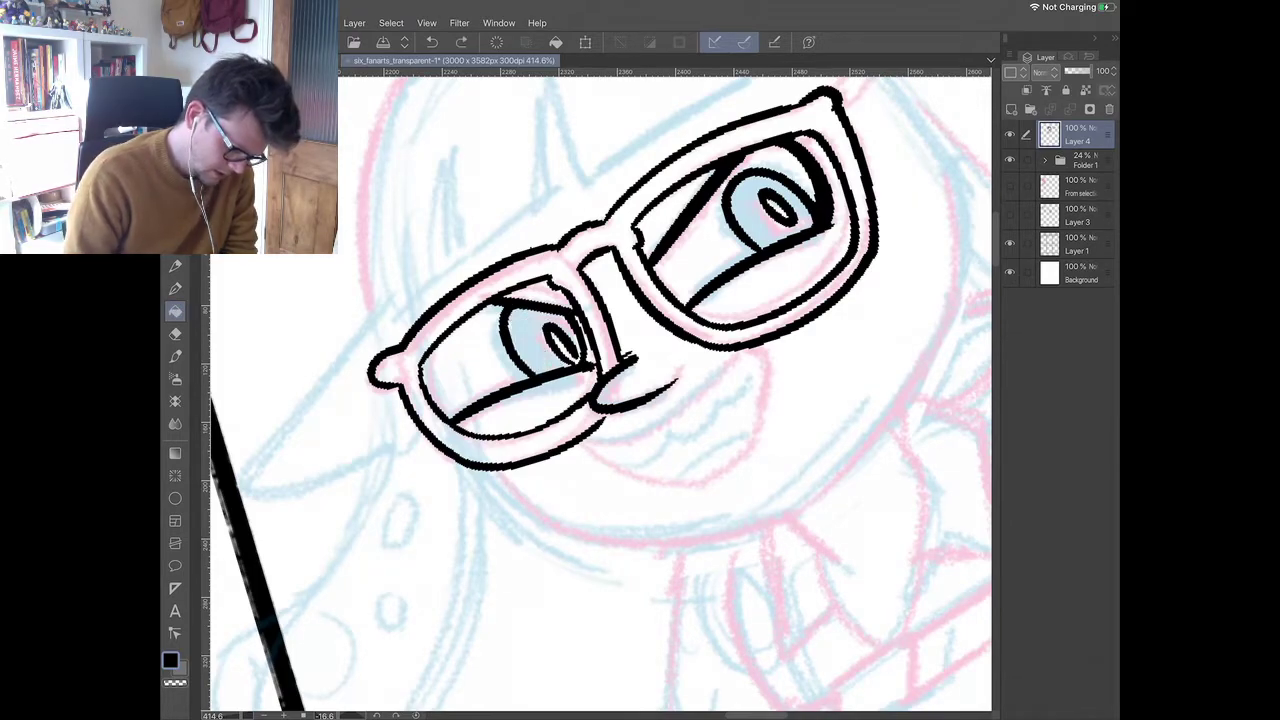
pyautogui.click(196, 38)
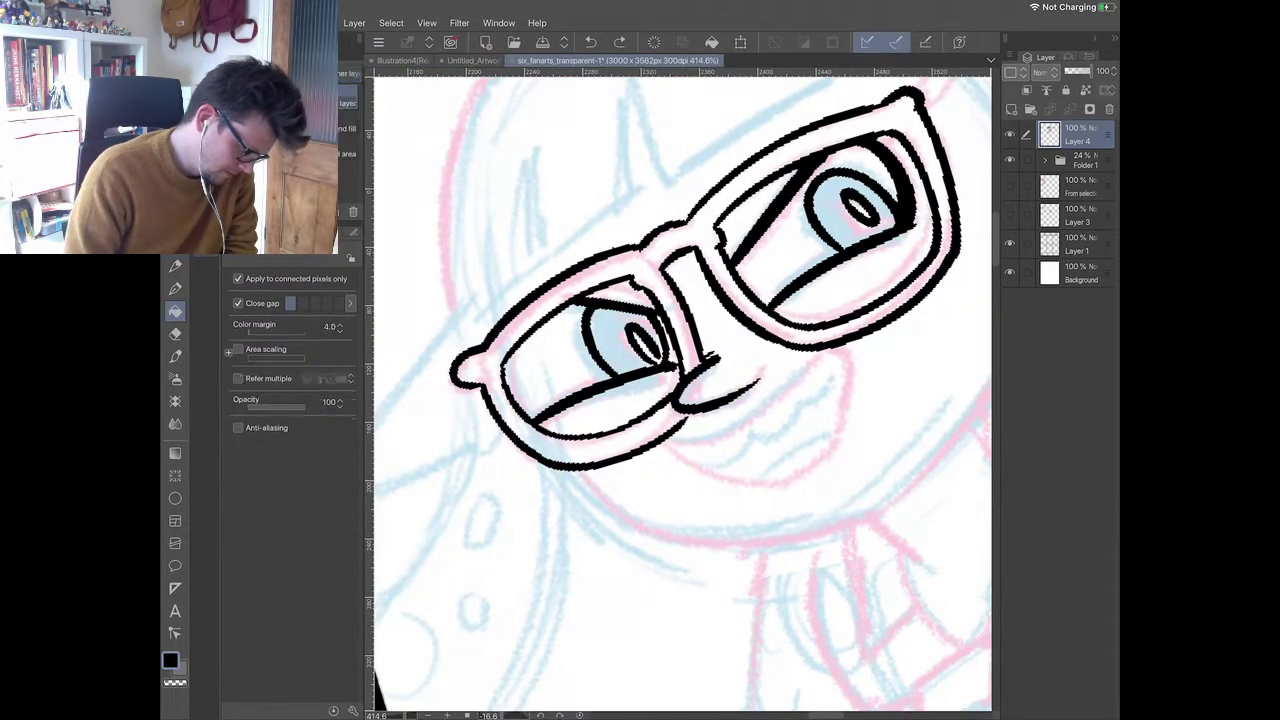
pyautogui.press('Tab')
pyautogui.hotkey('ctrl', 'y')
pyautogui.click(748, 208)
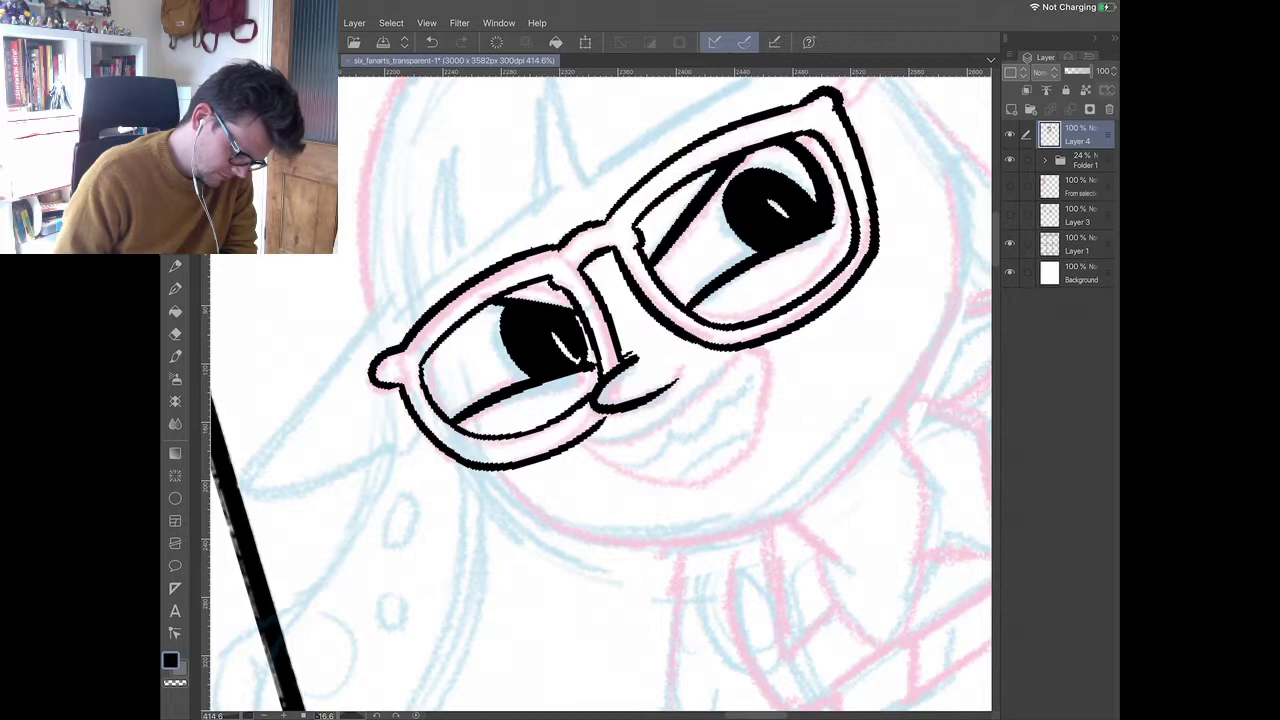
# - Ink the open, smiling mouth: a curved upper lip line under the nose and the rounded lower outline closing it
pyautogui.scroll(1, 600, 390)
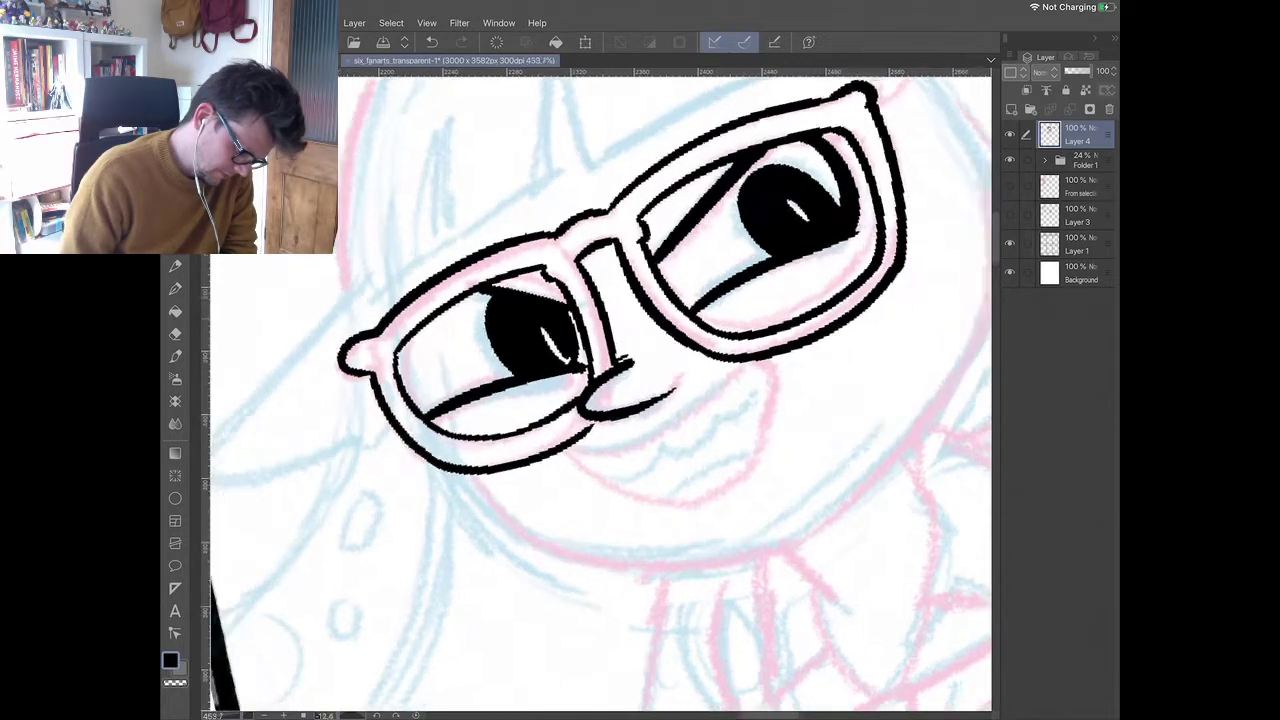
pyautogui.moveTo(563, 445); pyautogui.dragTo(756, 392)
pyautogui.scroll(-1, 600, 390)
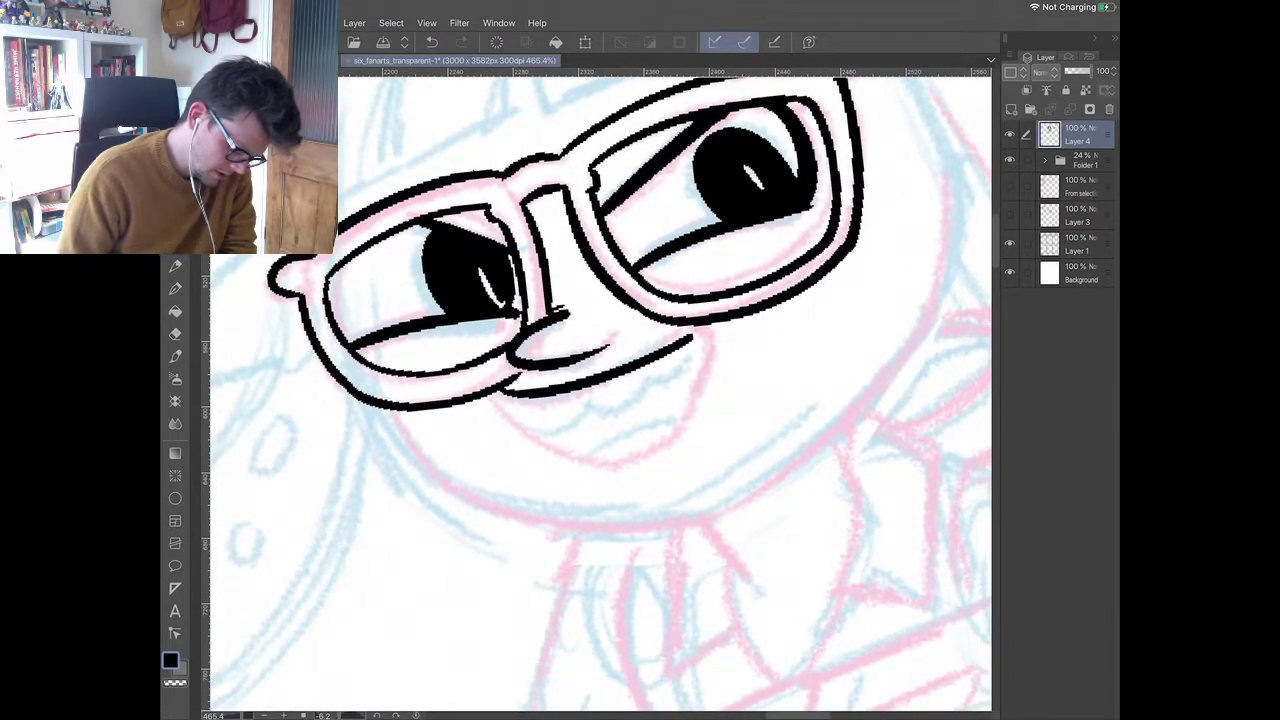
pyautogui.hotkey('ctrl', 'z')
pyautogui.moveTo(495, 398)
pyautogui.mouseDown()
pyautogui.moveTo(645, 364)
pyautogui.moveTo(684, 333)
pyautogui.mouseUp()
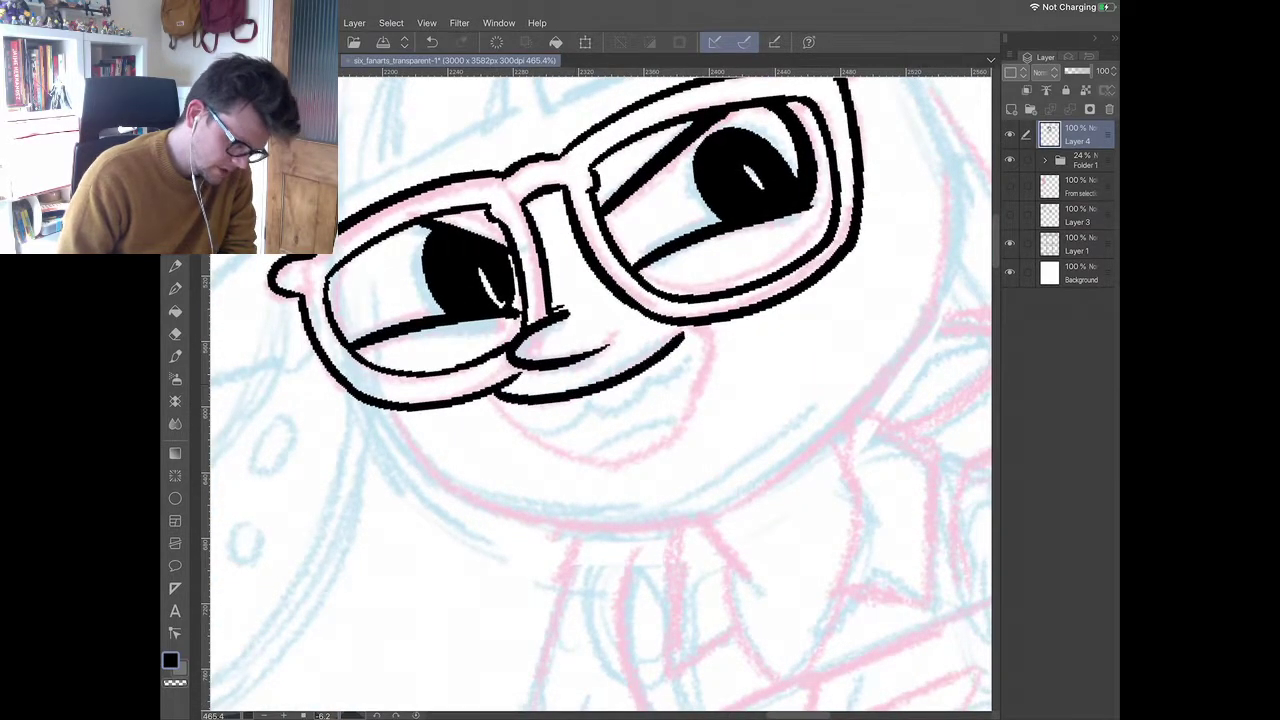
pyautogui.moveTo(500, 400)
pyautogui.mouseDown()
pyautogui.moveTo(600, 470)
pyautogui.moveTo(690, 340)
pyautogui.moveTo(686, 382)
pyautogui.mouseUp()
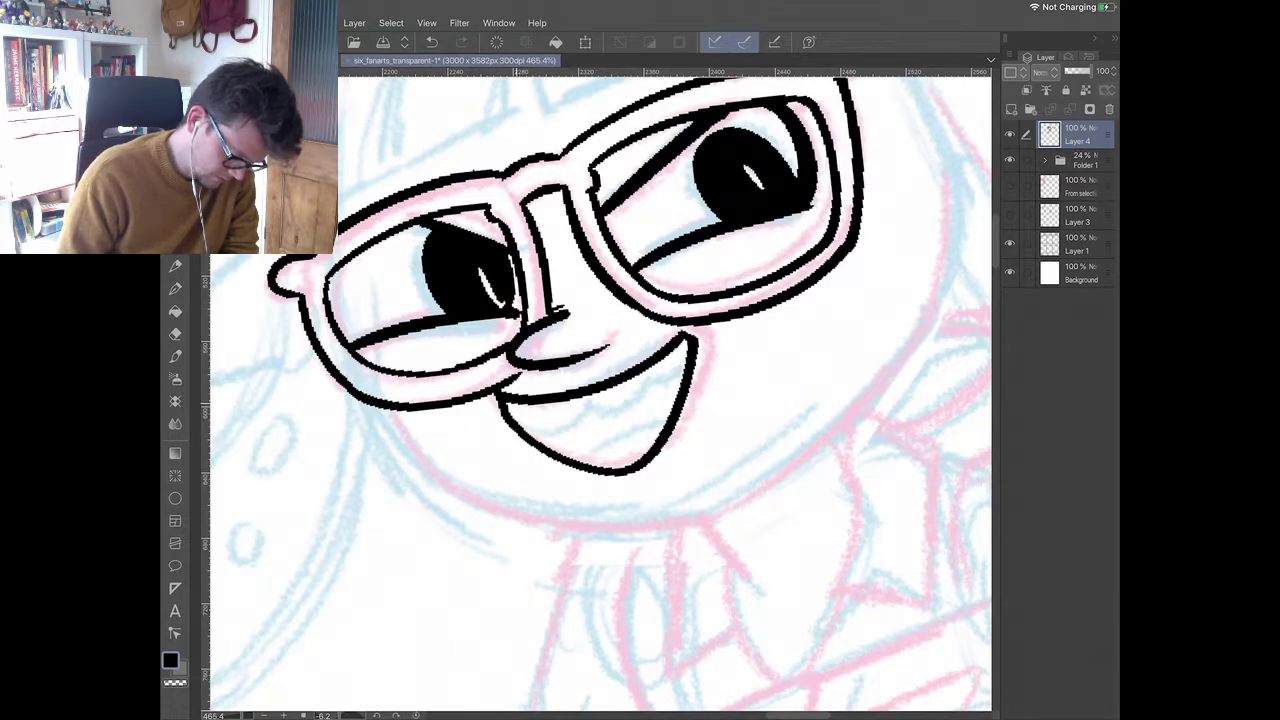
# - Ink the mouth's details: a wavy lower edge for the teeth, the tongue curve and a short curved line under the lower lip
pyautogui.moveTo(514, 404)
pyautogui.mouseDown()
pyautogui.moveTo(604, 410)
pyautogui.moveTo(686, 362)
pyautogui.mouseUp()
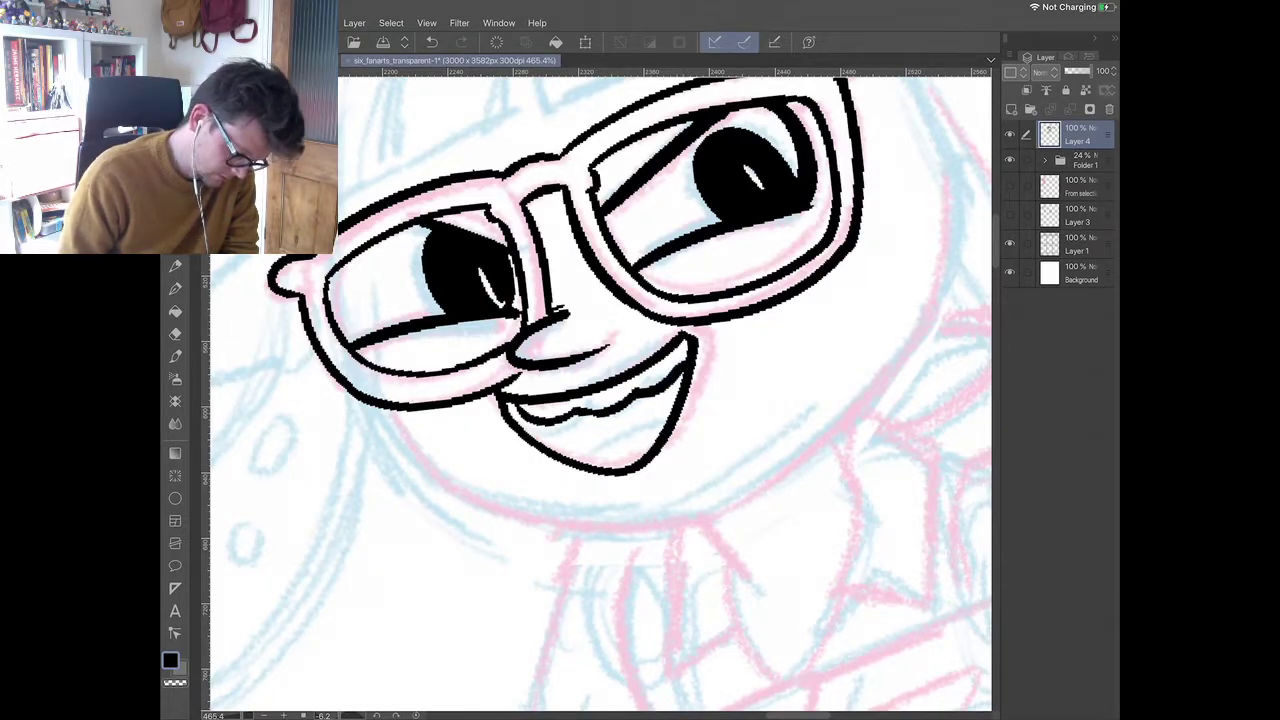
pyautogui.moveTo(592, 462); pyautogui.dragTo(670, 416)
pyautogui.moveTo(590, 486)
pyautogui.mouseDown()
pyautogui.moveTo(622, 490)
pyautogui.moveTo(680, 460)
pyautogui.mouseUp()
# - Ink the fringe just above the glasses: three jagged notches joined by long hair edges, with the left end closed down to the frame
pyautogui.scroll(-5, 610, 370)
pyautogui.scroll(2, 600, 394)
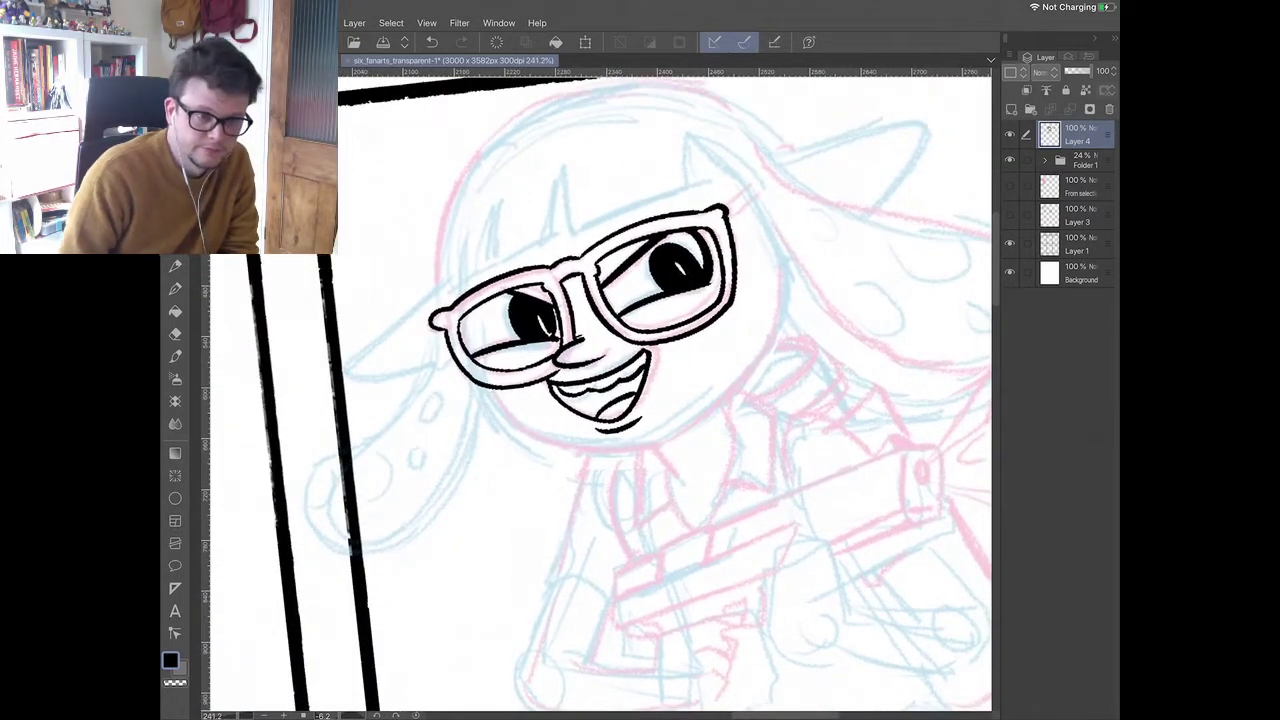
pyautogui.moveTo(452, 300)
pyautogui.mouseDown()
pyautogui.moveTo(482, 220)
pyautogui.moveTo(476, 288)
pyautogui.mouseUp()
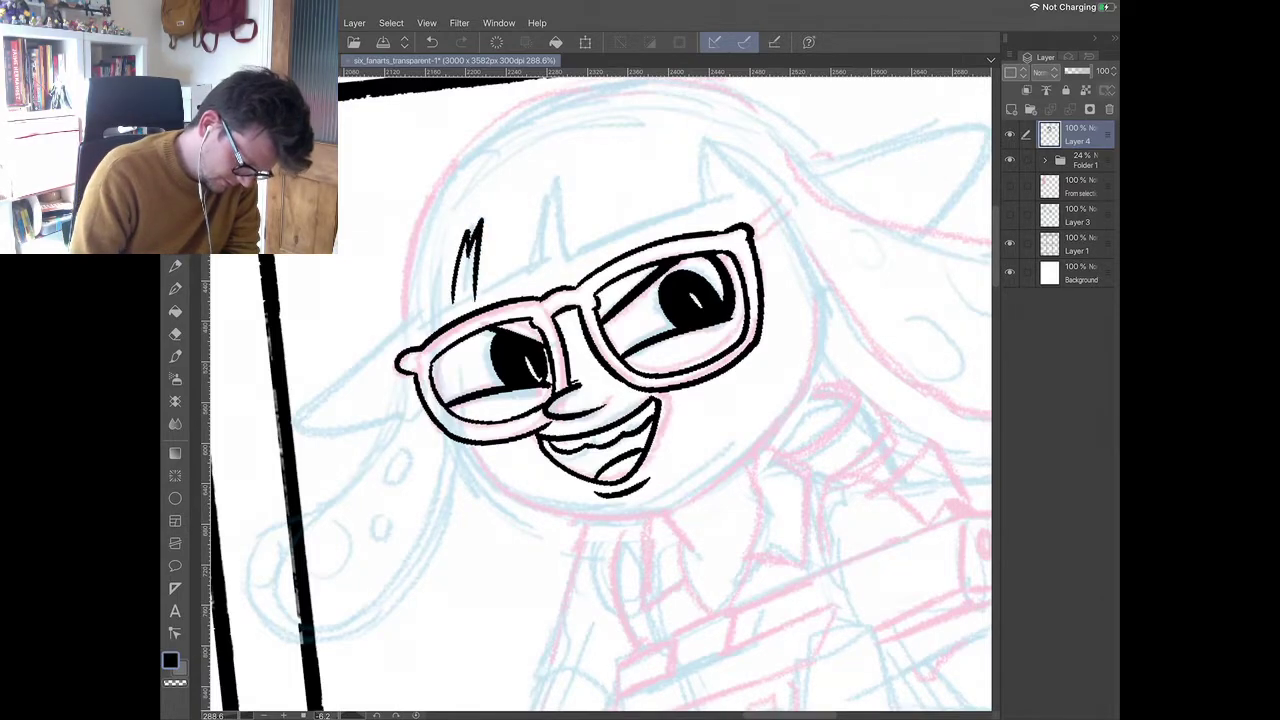
pyautogui.moveTo(600, 394); pyautogui.dragTo(616, 432)
pyautogui.scroll(1, 600, 390)
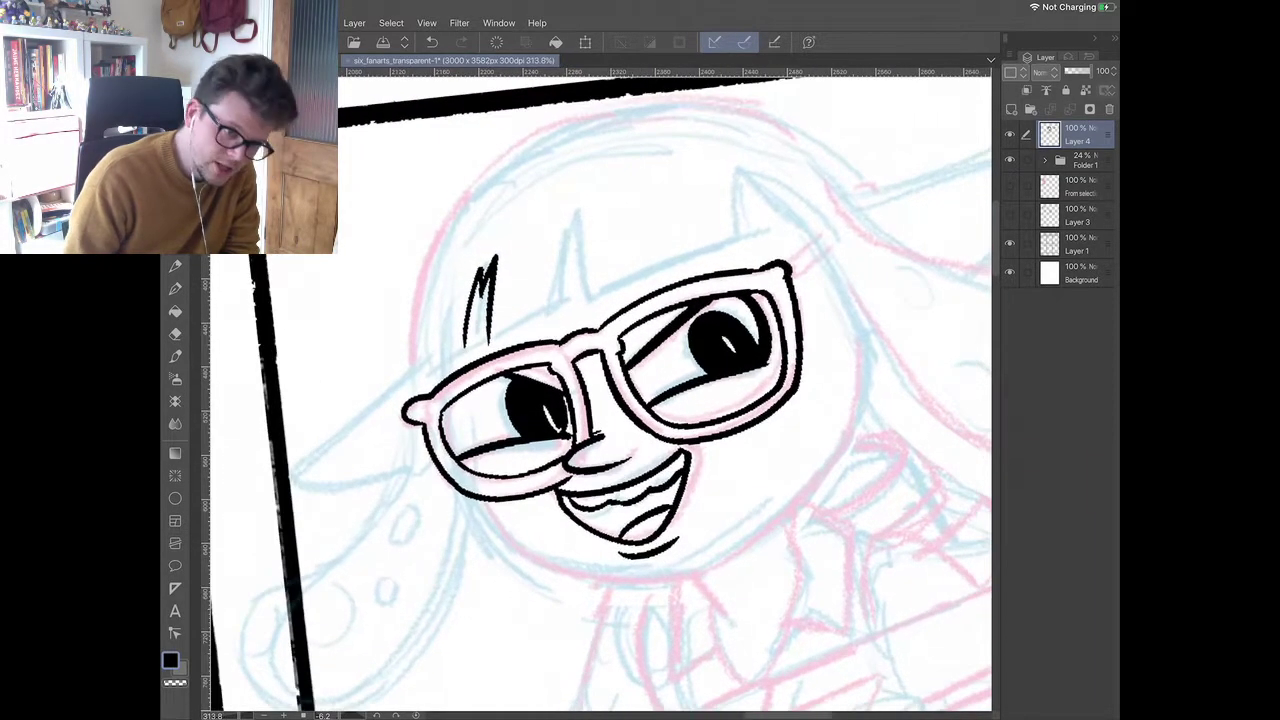
pyautogui.moveTo(490, 342)
pyautogui.mouseDown()
pyautogui.moveTo(558, 315)
pyautogui.moveTo(567, 238)
pyautogui.moveTo(586, 298)
pyautogui.mouseUp()
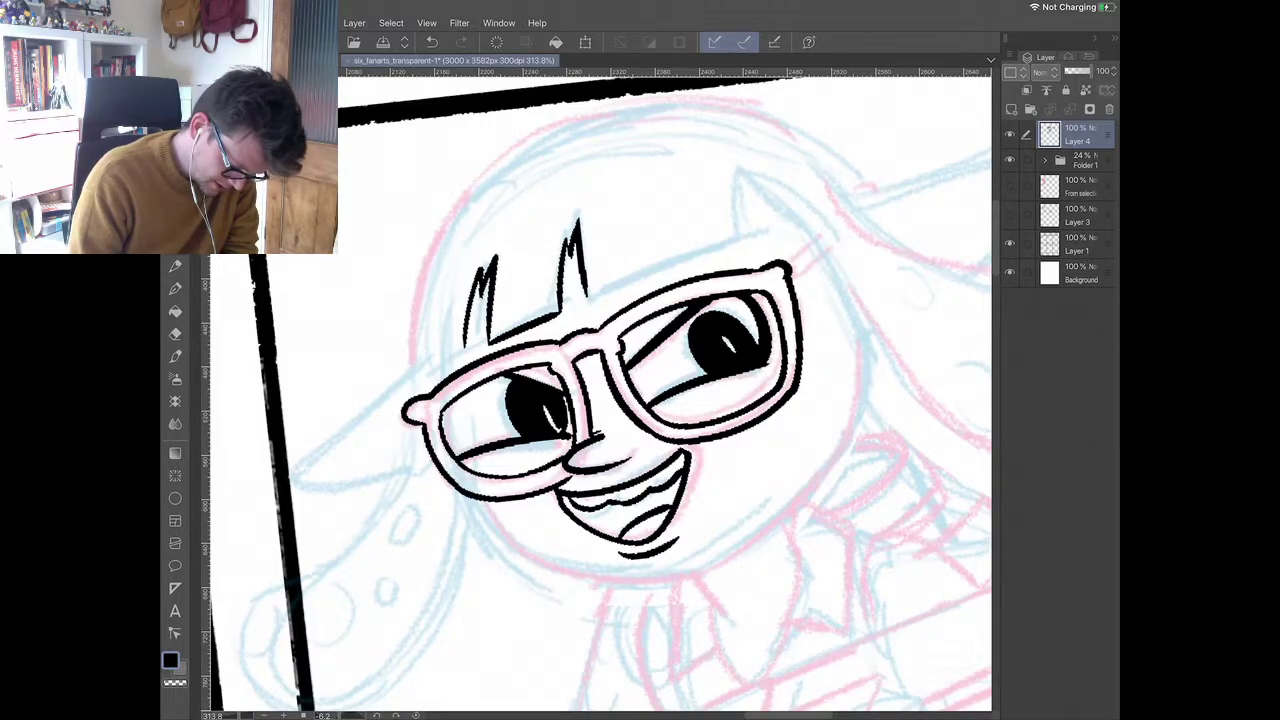
pyautogui.moveTo(586, 298)
pyautogui.mouseDown()
pyautogui.moveTo(728, 242)
pyautogui.moveTo(732, 188)
pyautogui.moveTo(736, 208)
pyautogui.mouseUp()
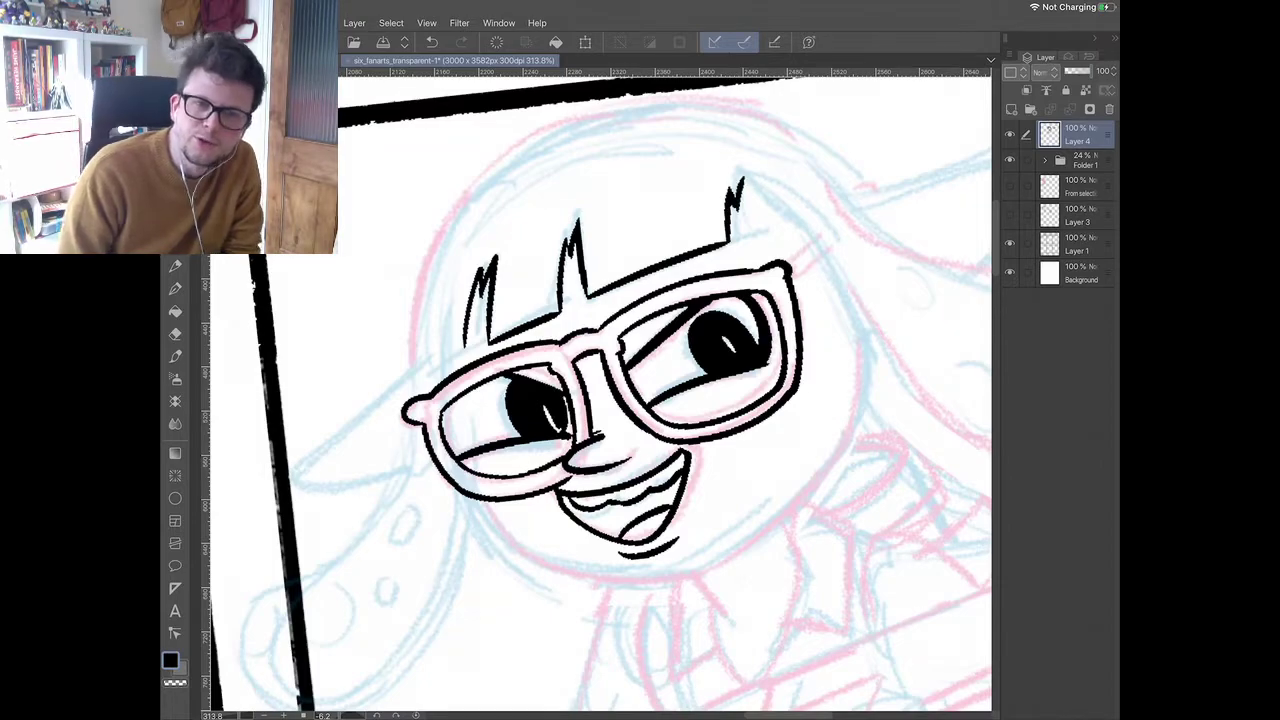
pyautogui.moveTo(426, 372); pyautogui.dragTo(470, 344)
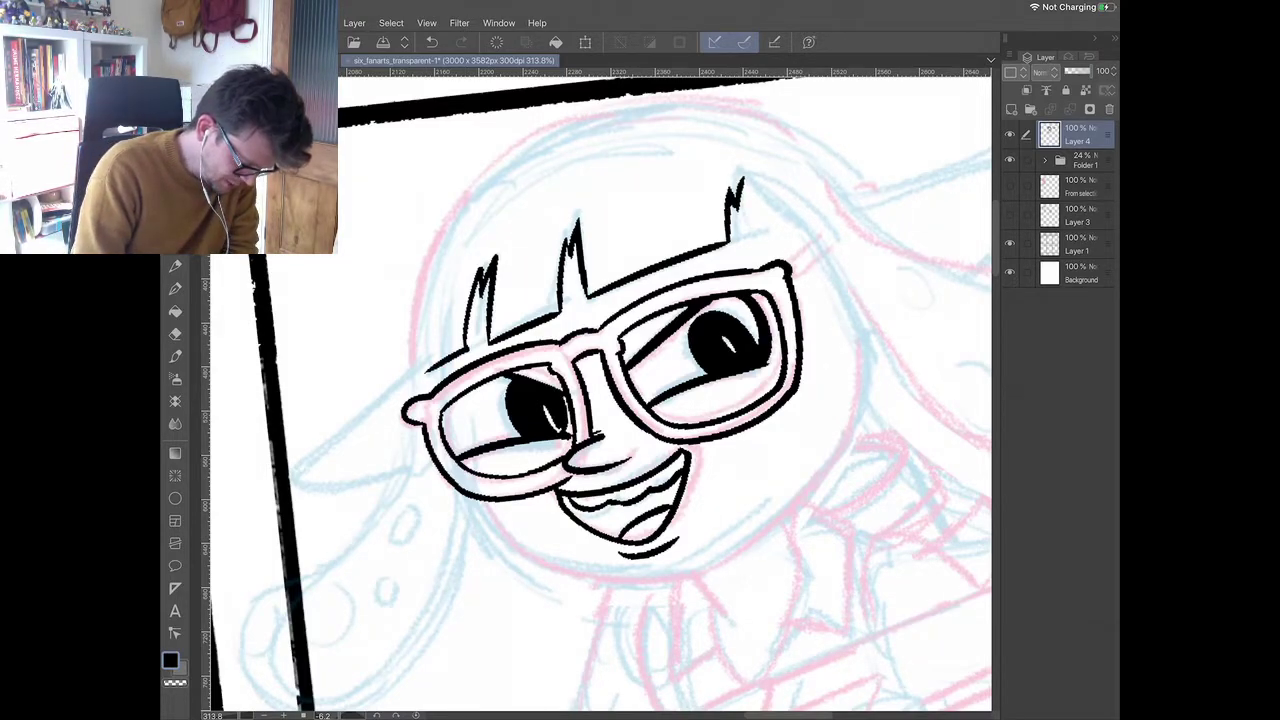
pyautogui.scroll(1, 600, 390)
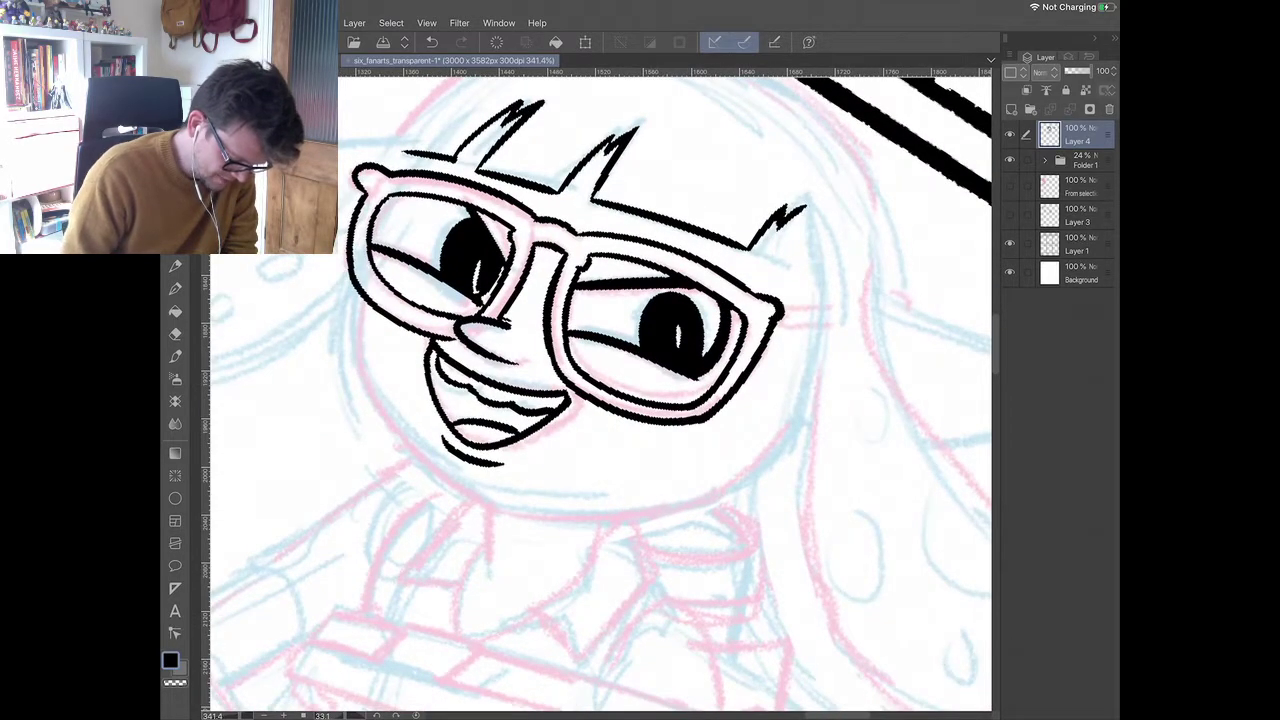
pyautogui.scroll(-1, 600, 390)
pyautogui.moveTo(451, 153); pyautogui.dragTo(439, 166)
# - Ink the face outline from the left cheek around the chin to the right cheek, and the glasses' short double-line arm
pyautogui.scroll(-3, 600, 390)
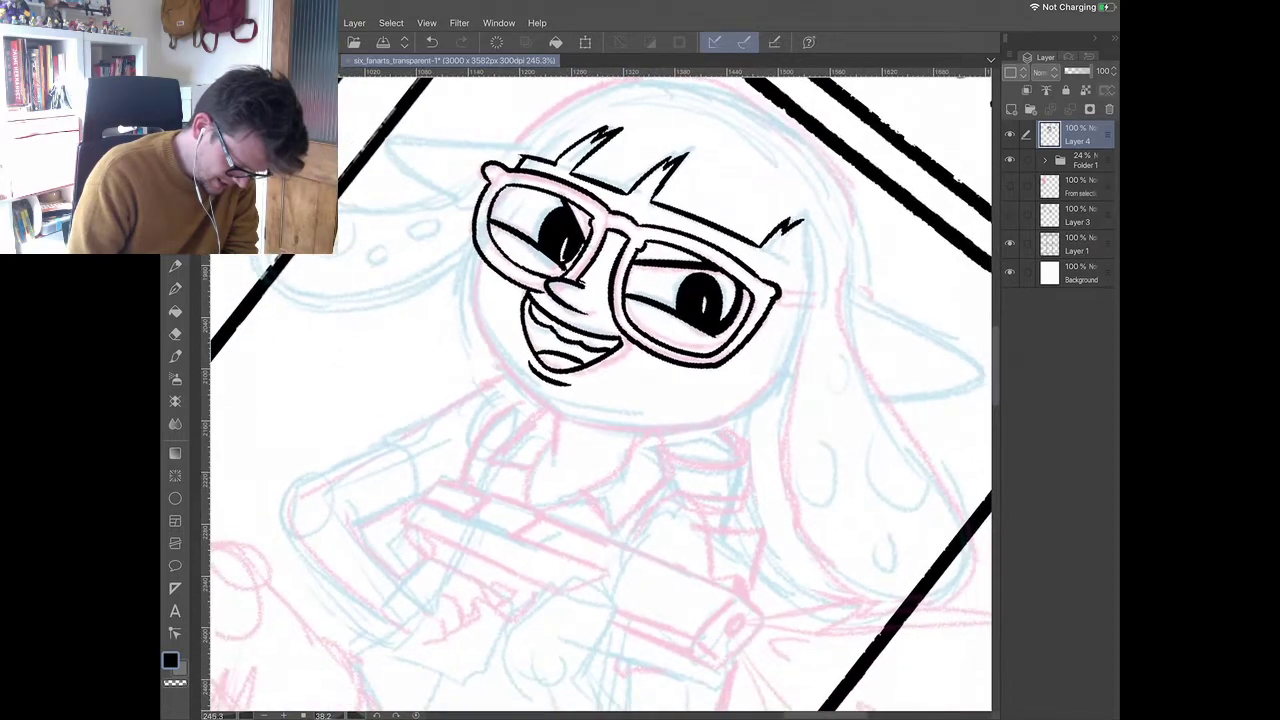
pyautogui.moveTo(484, 256)
pyautogui.mouseDown()
pyautogui.moveTo(473, 318)
pyautogui.moveTo(548, 410)
pyautogui.mouseUp()
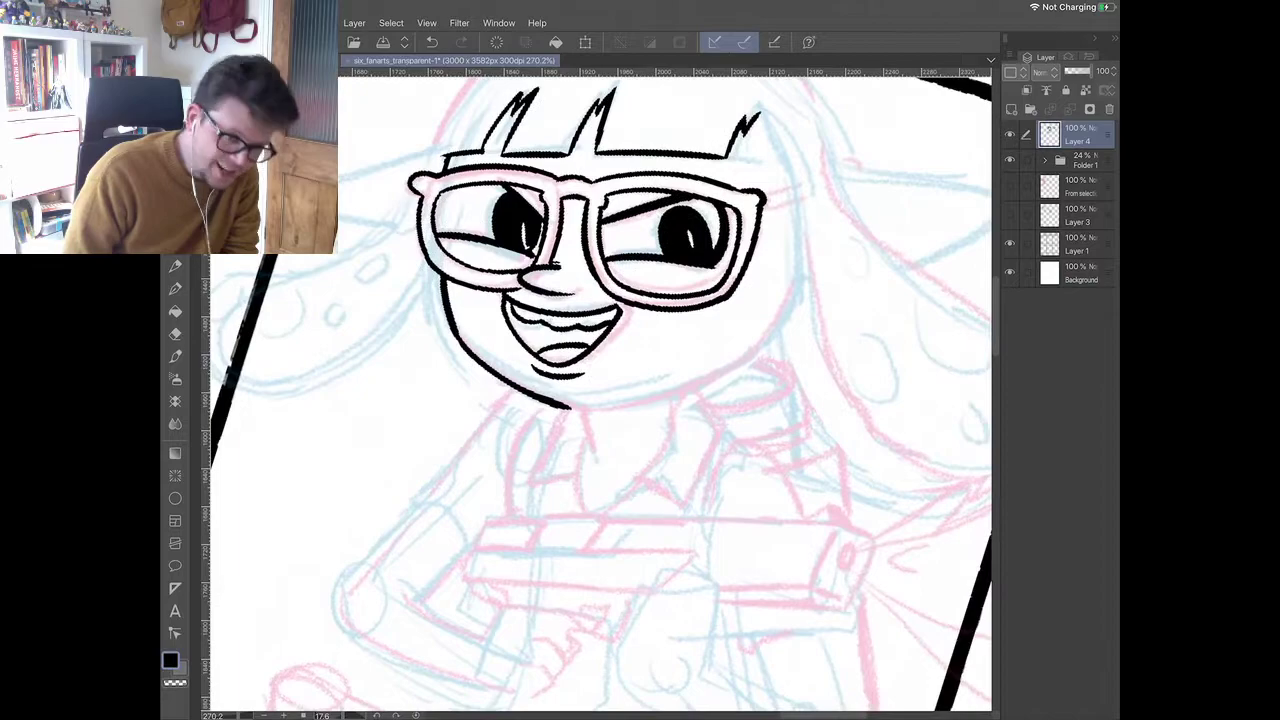
pyautogui.hotkey('ctrl', 'z')
pyautogui.moveTo(457, 338); pyautogui.dragTo(566, 405)
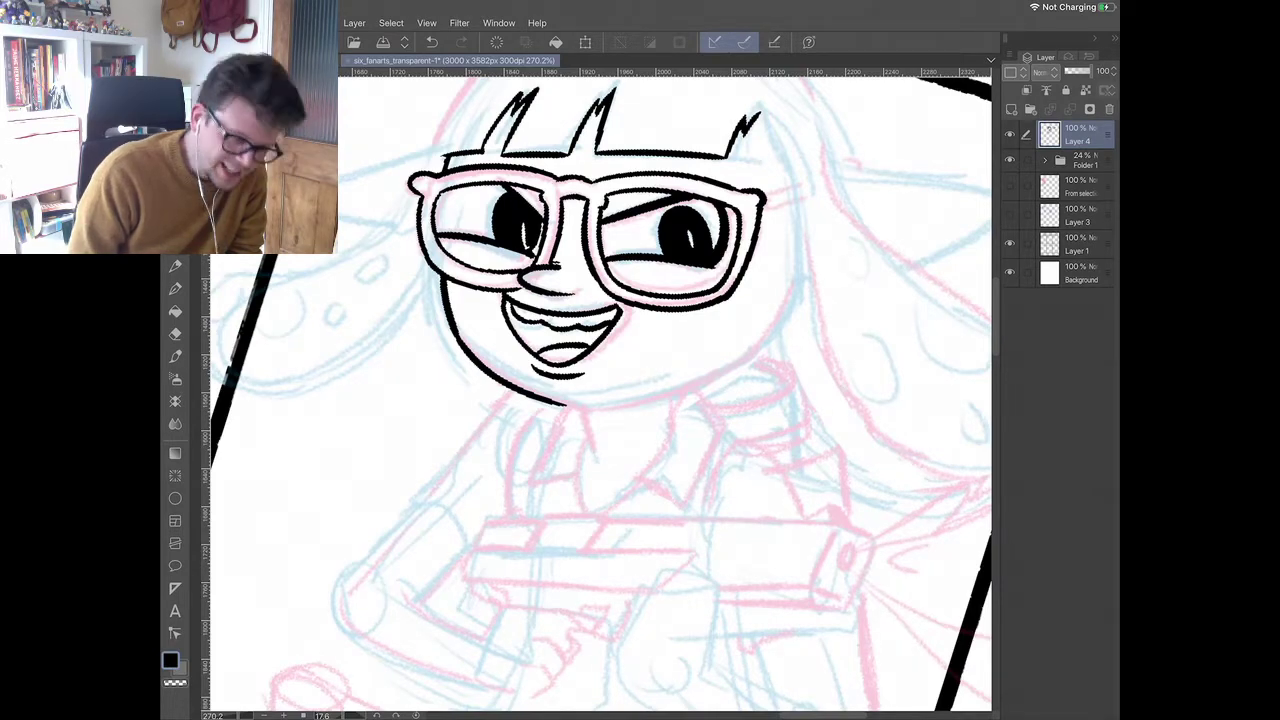
pyautogui.moveTo(566, 404)
pyautogui.mouseDown()
pyautogui.moveTo(718, 376)
pyautogui.moveTo(750, 354)
pyautogui.moveTo(806, 266)
pyautogui.mouseUp()
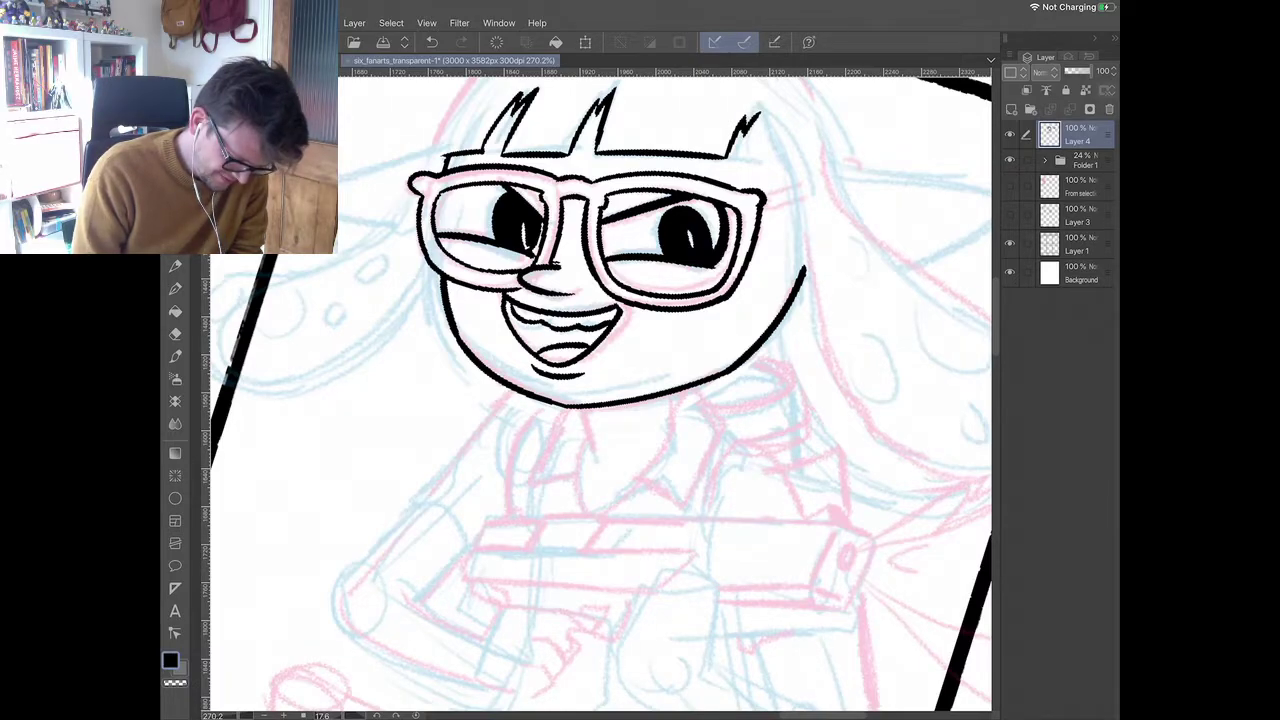
pyautogui.moveTo(764, 193)
pyautogui.mouseDown()
pyautogui.moveTo(800, 190)
pyautogui.moveTo(790, 194)
pyautogui.moveTo(802, 207)
pyautogui.mouseUp()
pyautogui.hotkey('ctrl', 'z')
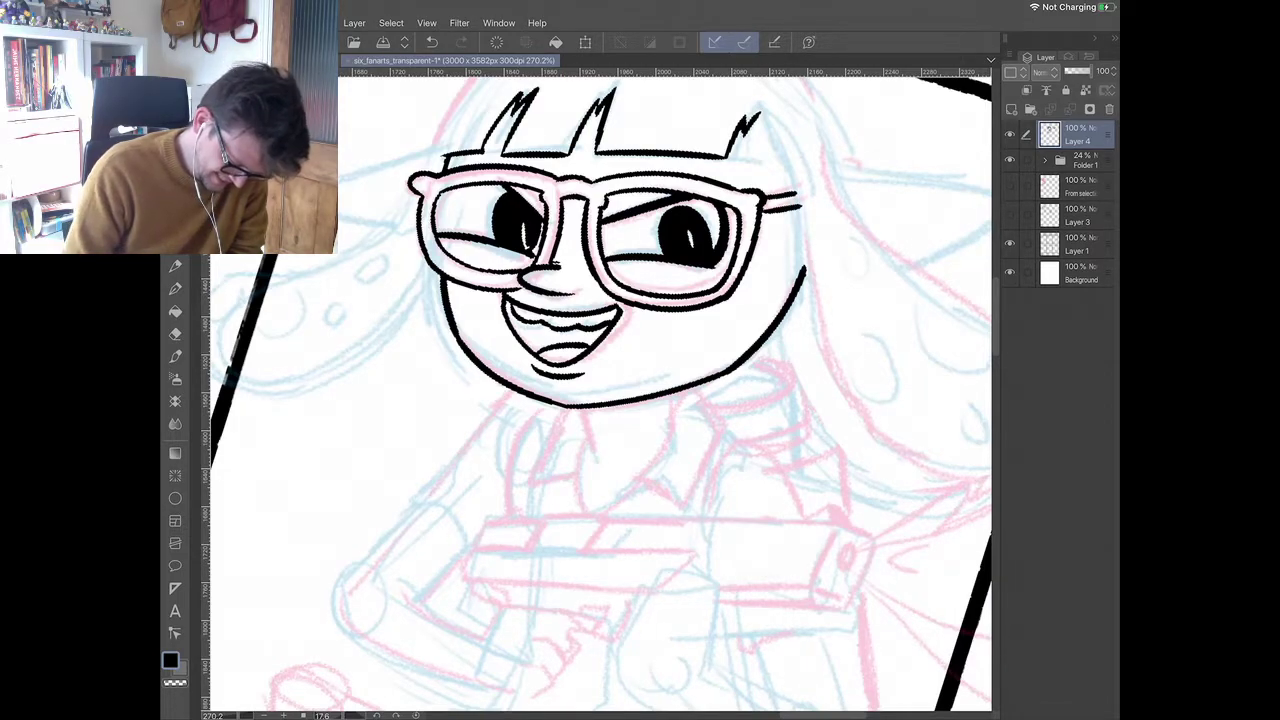
# - Ink the large drooping right hair tentacle, from the fringe's end around a rounded tip that crosses the panel border
pyautogui.scroll(-3, 600, 394)
pyautogui.moveTo(712, 158)
pyautogui.mouseDown()
pyautogui.moveTo(727, 190)
pyautogui.moveTo(738, 350)
pyautogui.mouseUp()
pyautogui.moveTo(882, 428)
pyautogui.mouseDown()
pyautogui.moveTo(891, 366)
pyautogui.moveTo(774, 268)
pyautogui.moveTo(746, 170)
pyautogui.mouseUp()
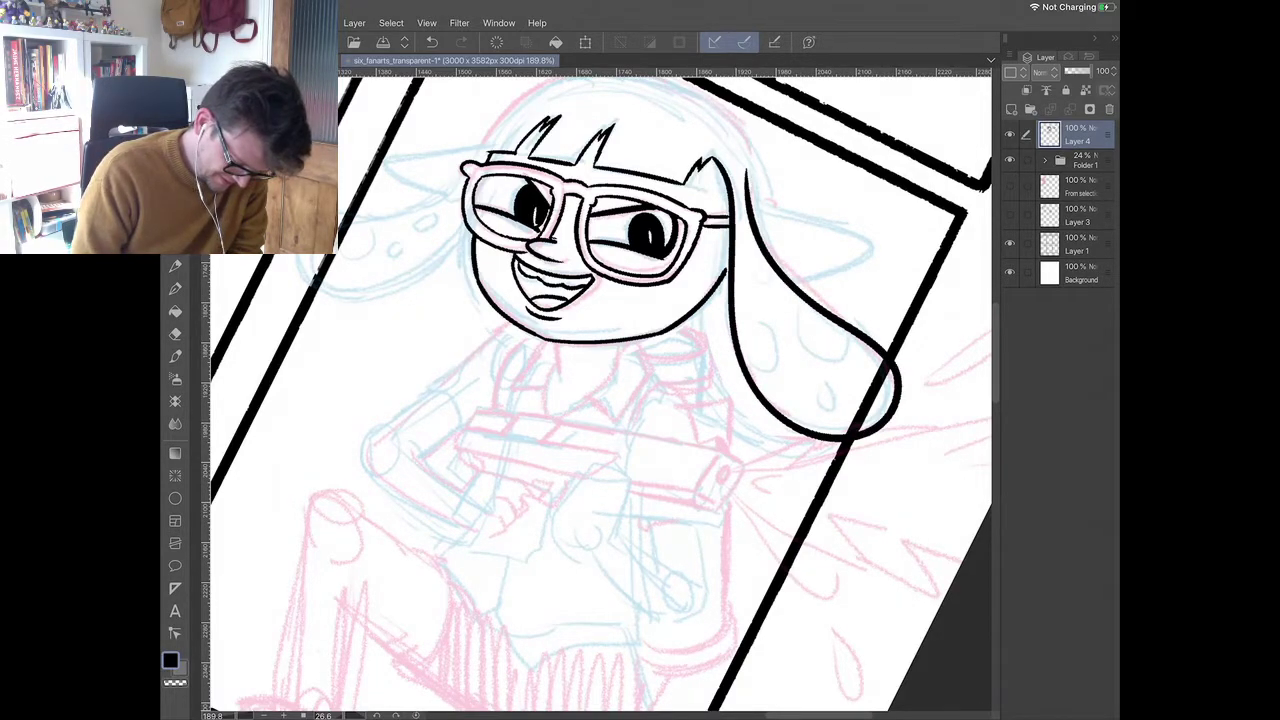
# - Erase the upper end of the right cheek line, and ink a short line joining the cheek to the right tentacle
pyautogui.click(175, 334)
pyautogui.moveTo(721, 279); pyautogui.dragTo(722, 268)
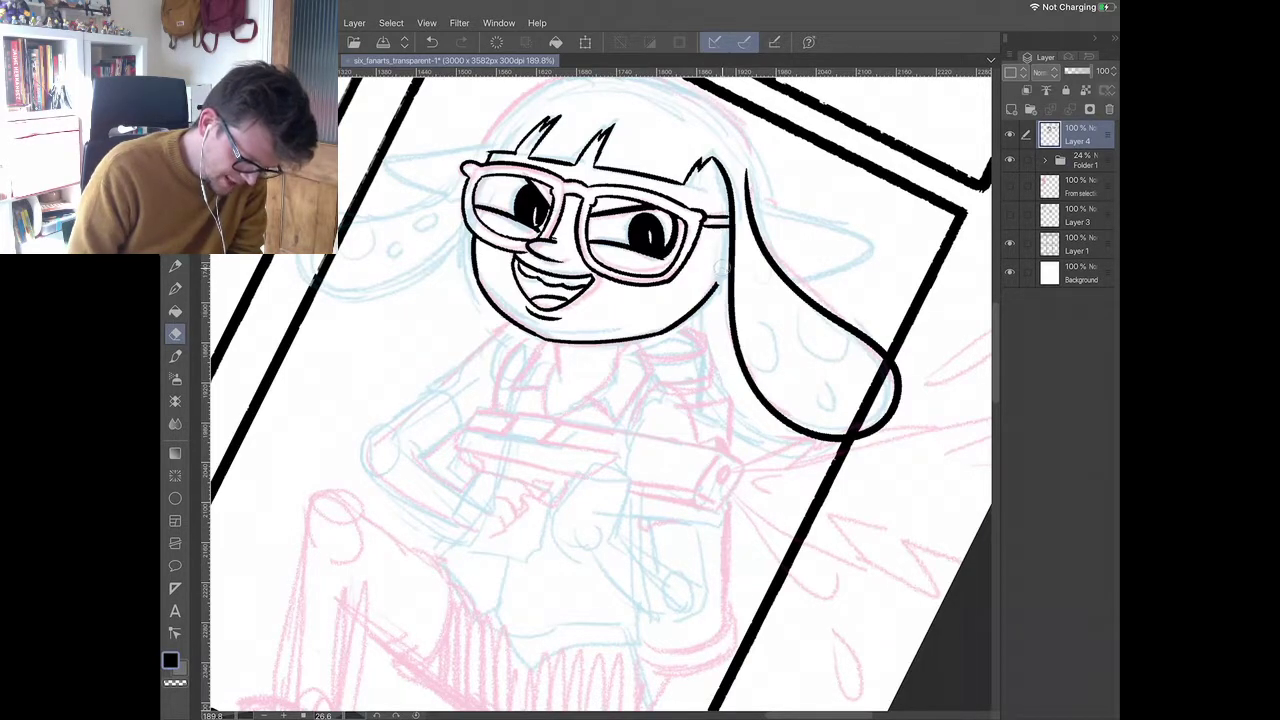
pyautogui.press('p')
pyautogui.scroll(-3, 600, 390)
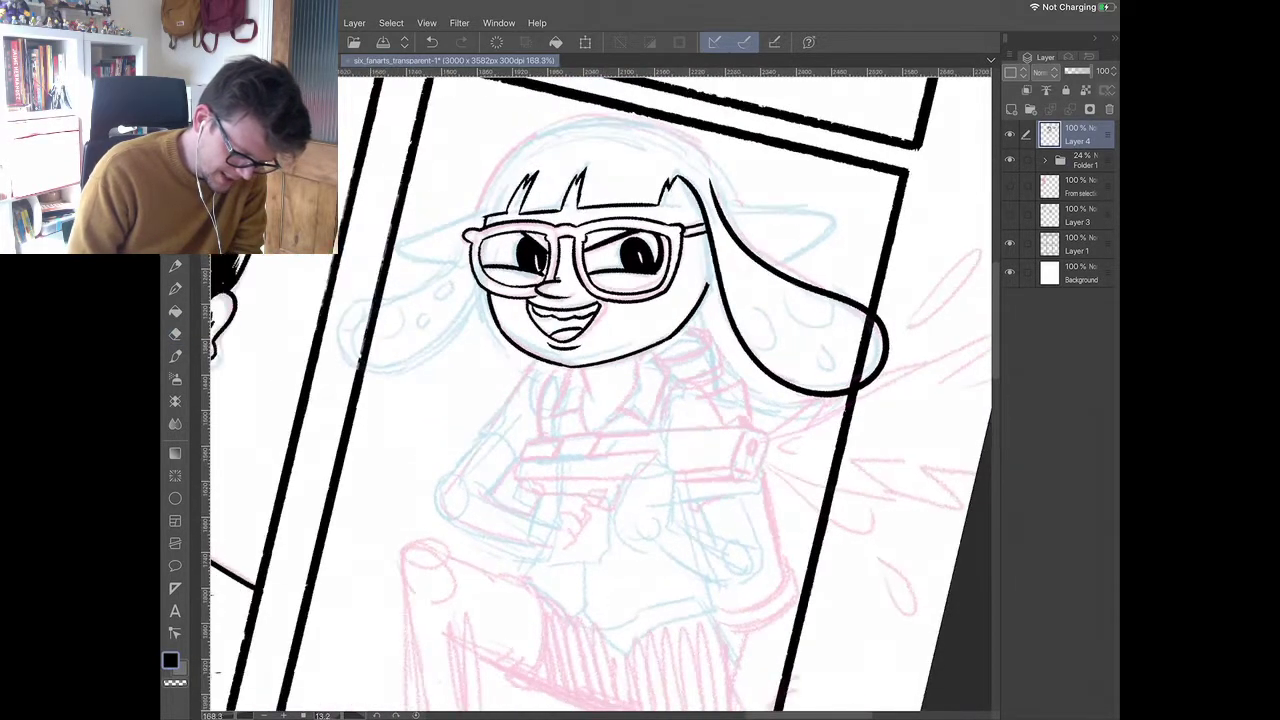
pyautogui.scroll(5, 600, 390)
pyautogui.moveTo(666, 314); pyautogui.dragTo(684, 305)
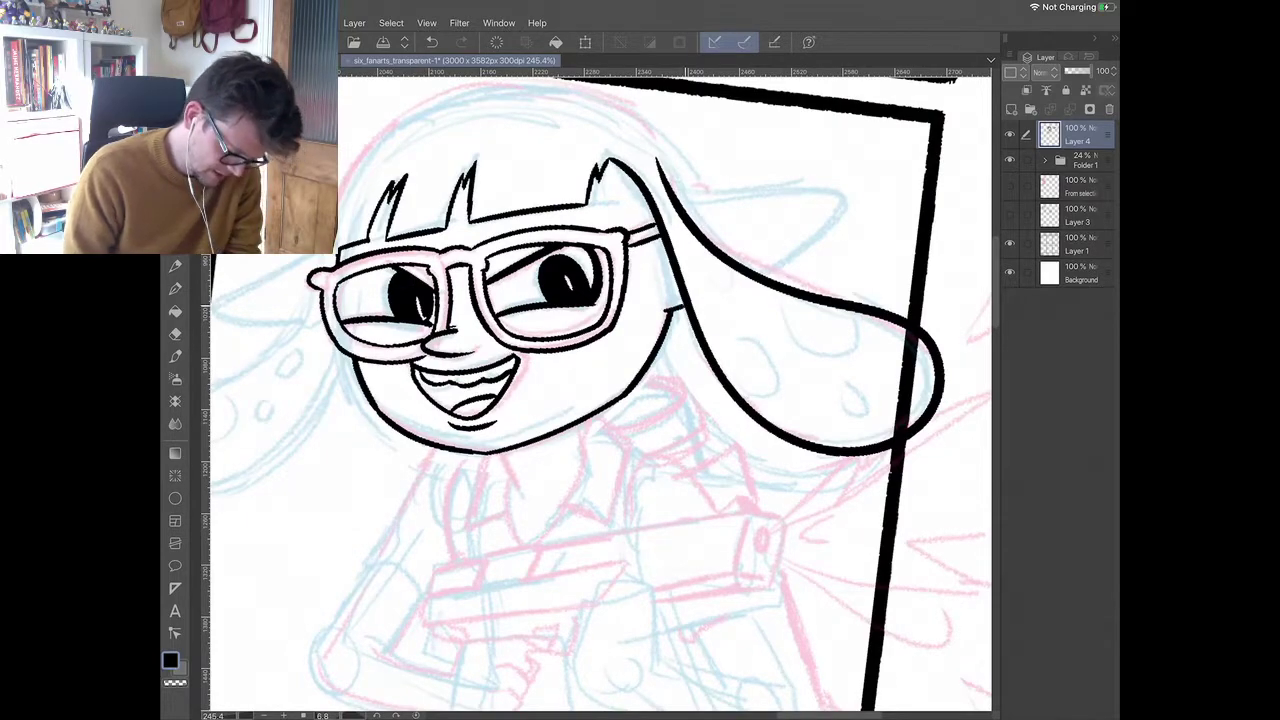
# - Ink the long pointed right ear sticking out from behind the tentacle, redrawing it until its tip reaches the sketched one
pyautogui.moveTo(692, 222)
pyautogui.mouseDown()
pyautogui.moveTo(830, 194)
pyautogui.moveTo(742, 265)
pyautogui.mouseUp()
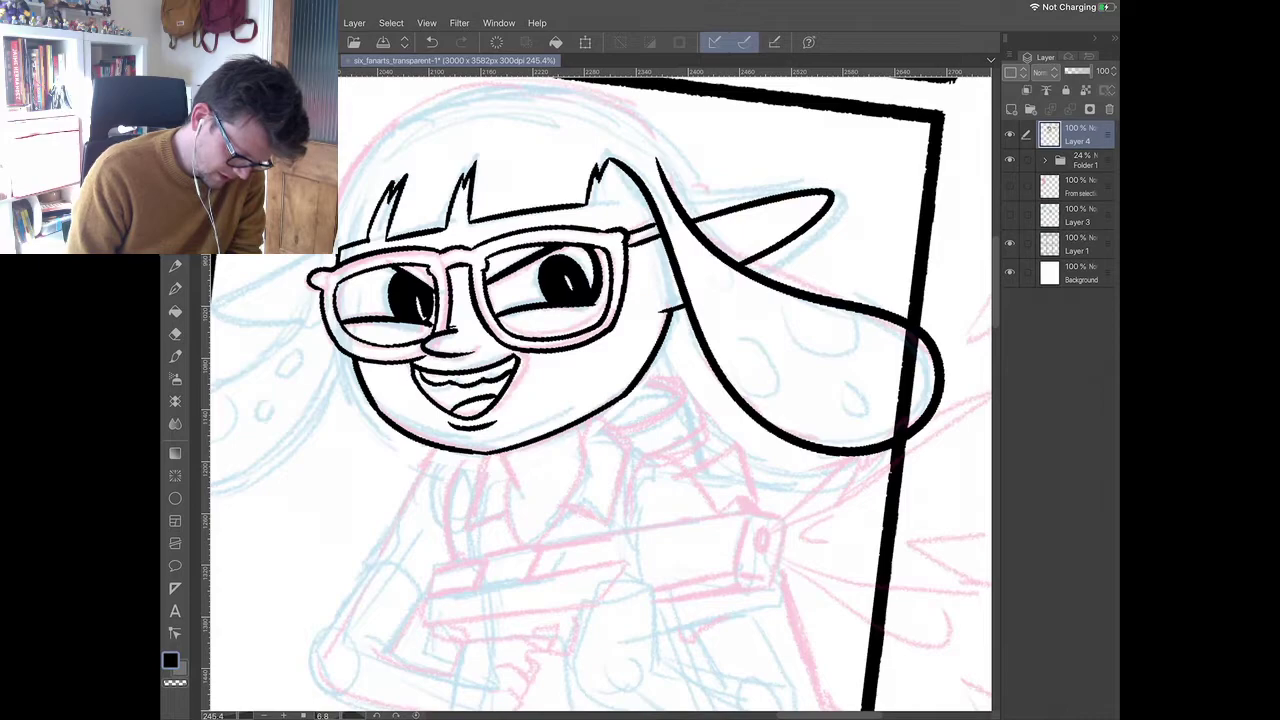
pyautogui.hotkey('ctrl', 'z')
pyautogui.moveTo(698, 228)
pyautogui.mouseDown()
pyautogui.moveTo(736, 216)
pyautogui.moveTo(790, 248)
pyautogui.moveTo(750, 268)
pyautogui.mouseUp()
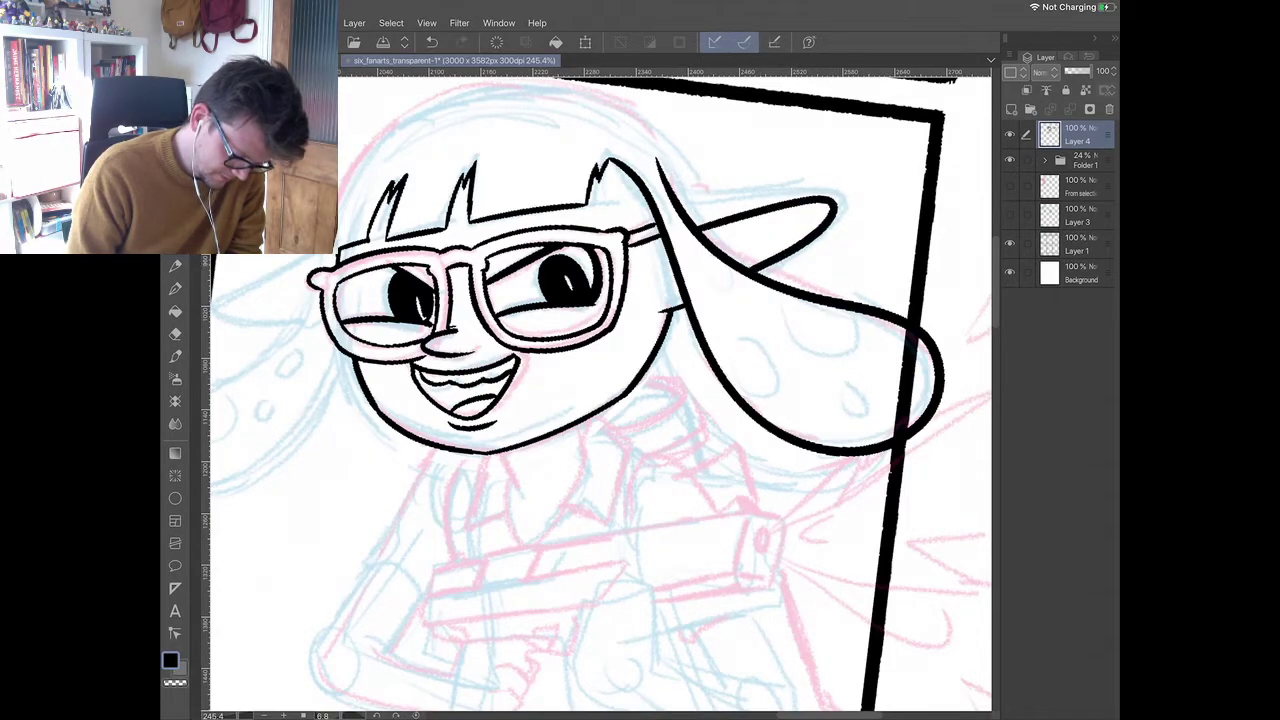
pyautogui.hotkey('ctrl', 'z')
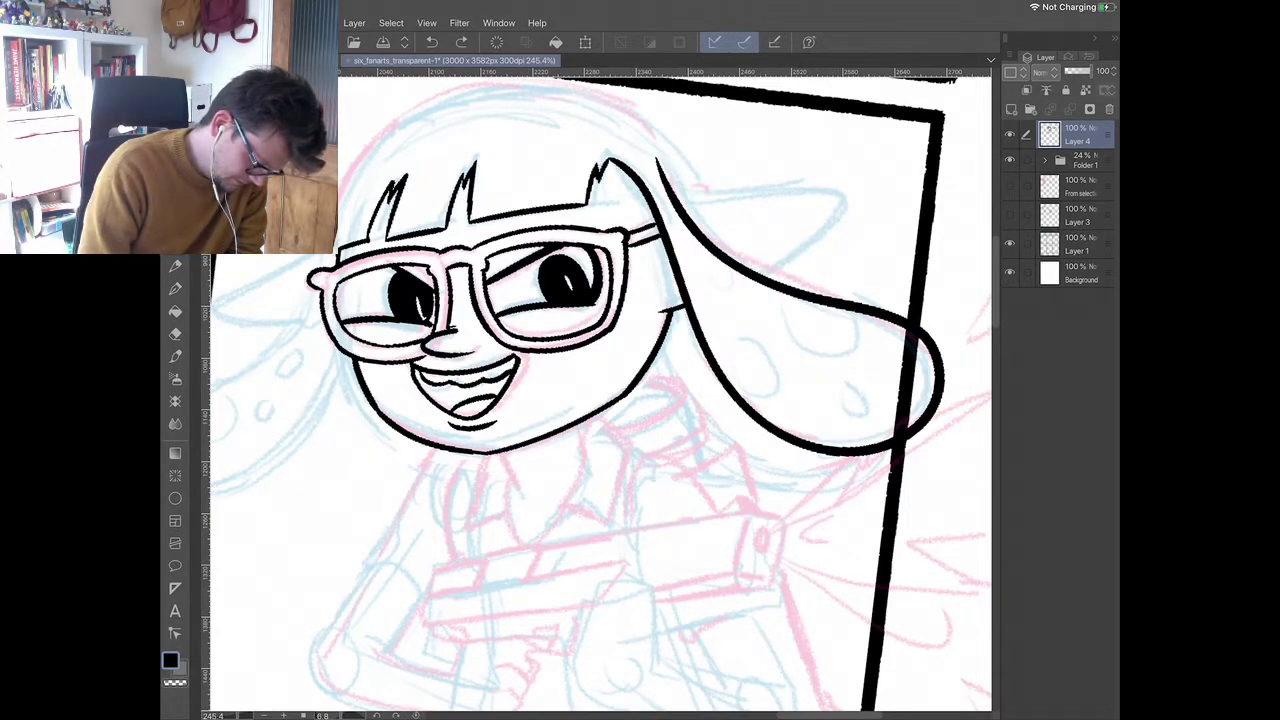
pyautogui.moveTo(694, 226)
pyautogui.mouseDown()
pyautogui.moveTo(738, 210)
pyautogui.moveTo(825, 228)
pyautogui.moveTo(752, 270)
pyautogui.mouseUp()
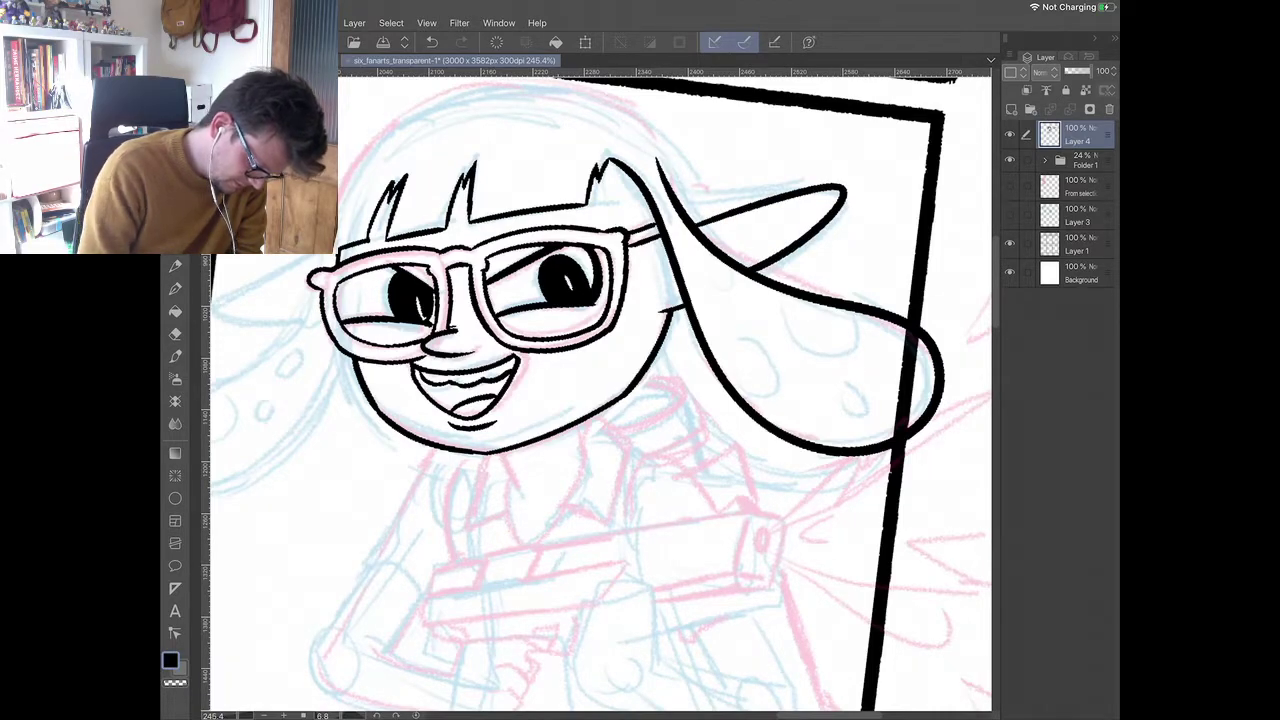
# - Ink the crown of the head as one smooth arc from the left temple to the right ear, redrawing it slightly smaller than the sketch
pyautogui.moveTo(322, 246)
pyautogui.mouseDown()
pyautogui.moveTo(420, 109)
pyautogui.moveTo(724, 174)
pyautogui.moveTo(741, 207)
pyautogui.mouseUp()
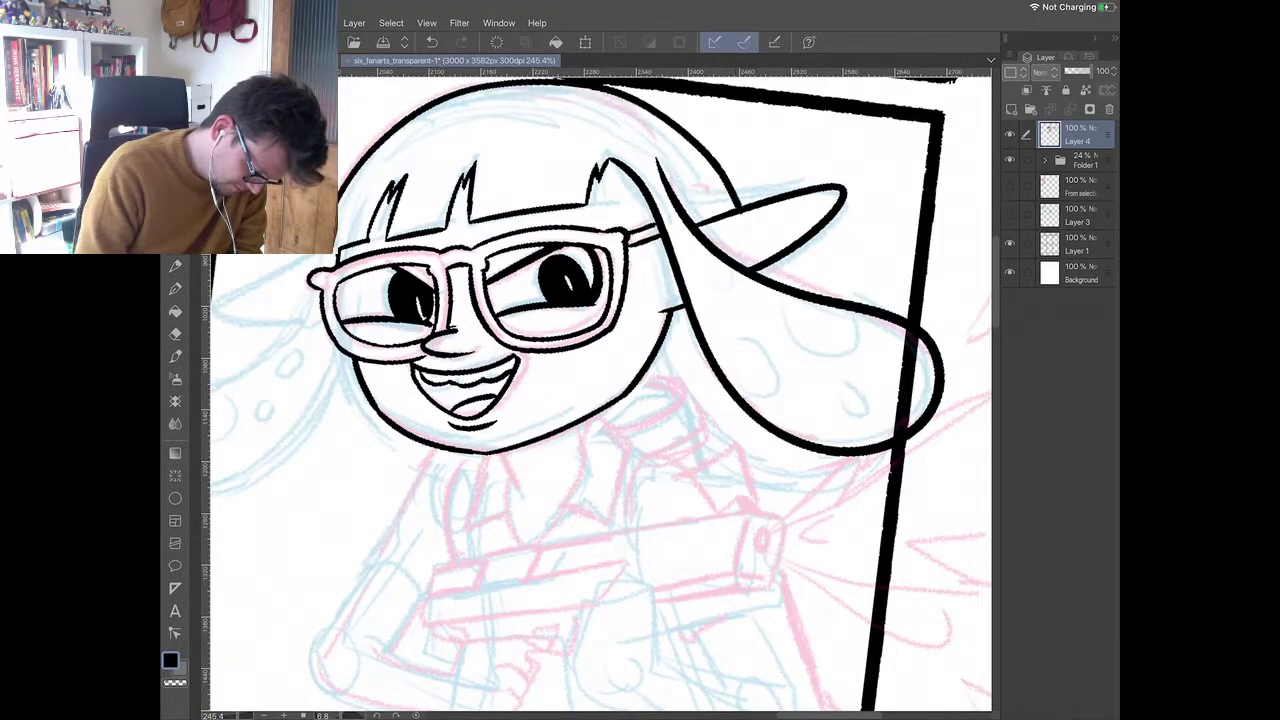
pyautogui.scroll(-3, 534, 234)
pyautogui.scroll(1, 600, 394)
pyautogui.hotkey('ctrl', 'z')
pyautogui.moveTo(358, 254)
pyautogui.mouseDown()
pyautogui.moveTo(461, 136)
pyautogui.moveTo(668, 212)
pyautogui.mouseUp()
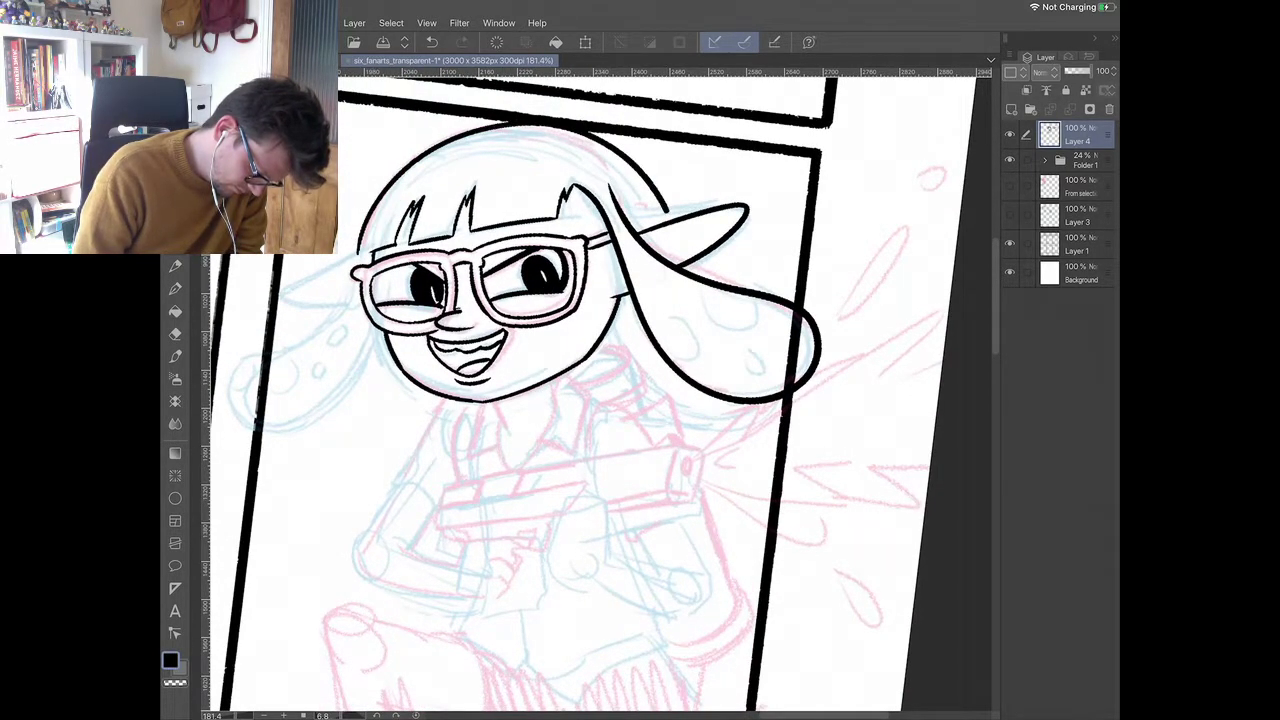
pyautogui.hotkey('ctrl', 'z')
pyautogui.moveTo(357, 258)
pyautogui.mouseDown()
pyautogui.moveTo(440, 136)
pyautogui.moveTo(644, 190)
pyautogui.moveTo(654, 226)
pyautogui.mouseUp()
pyautogui.hotkey('ctrl', 'z')
pyautogui.moveTo(363, 252)
pyautogui.mouseDown()
pyautogui.moveTo(404, 176)
pyautogui.moveTo(582, 140)
pyautogui.moveTo(644, 216)
pyautogui.mouseUp()
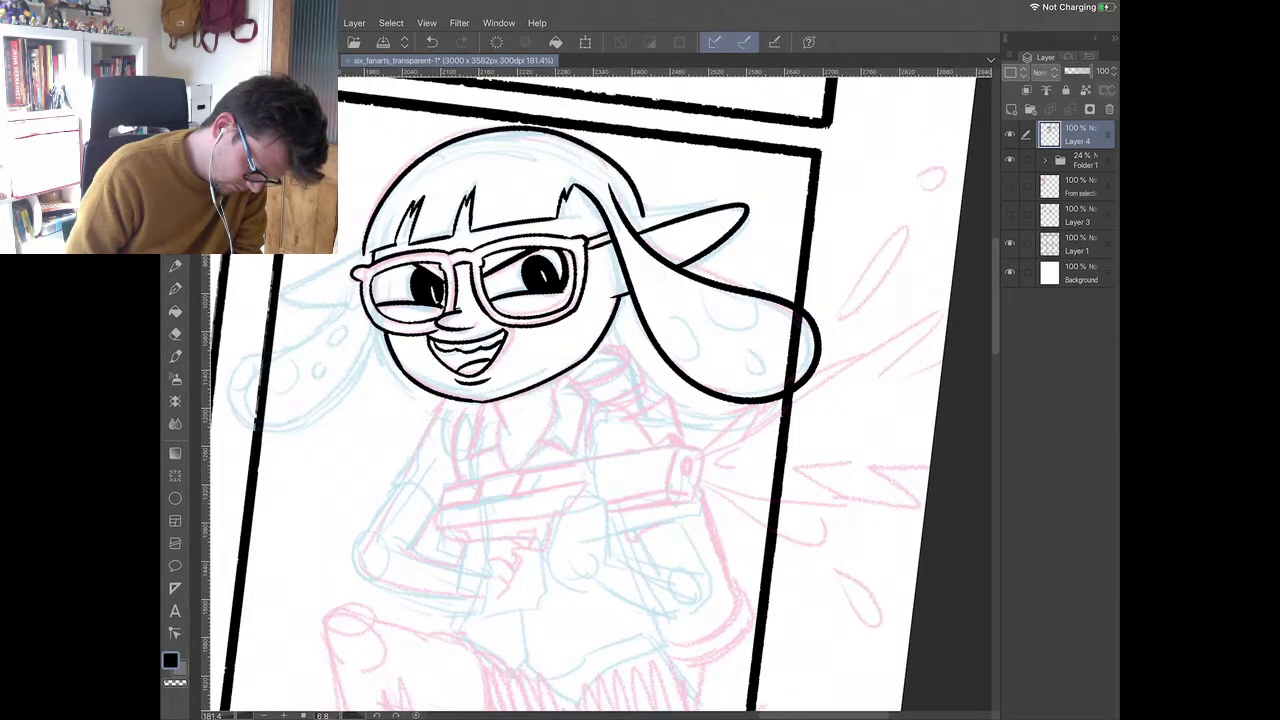
pyautogui.scroll(-3, 600, 390)
pyautogui.scroll(2, 600, 390)
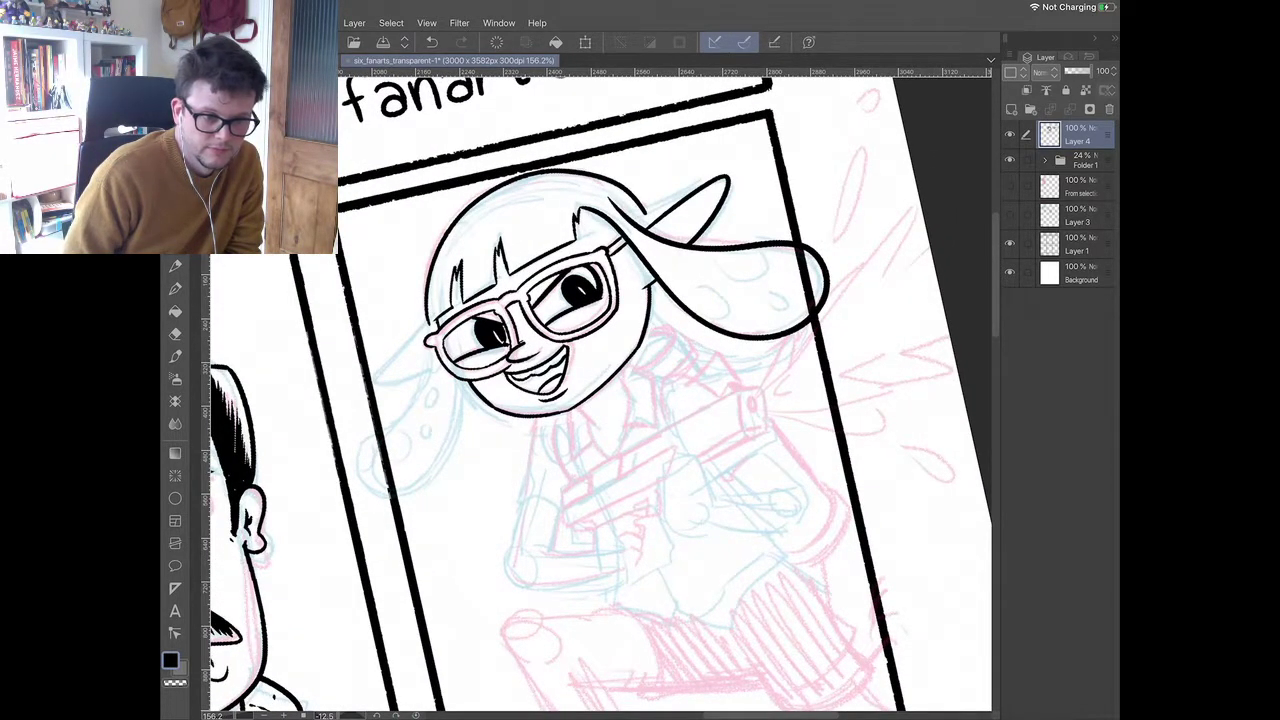
pyautogui.scroll(-1, 600, 390)
pyautogui.hscroll(-1, 600, 390)
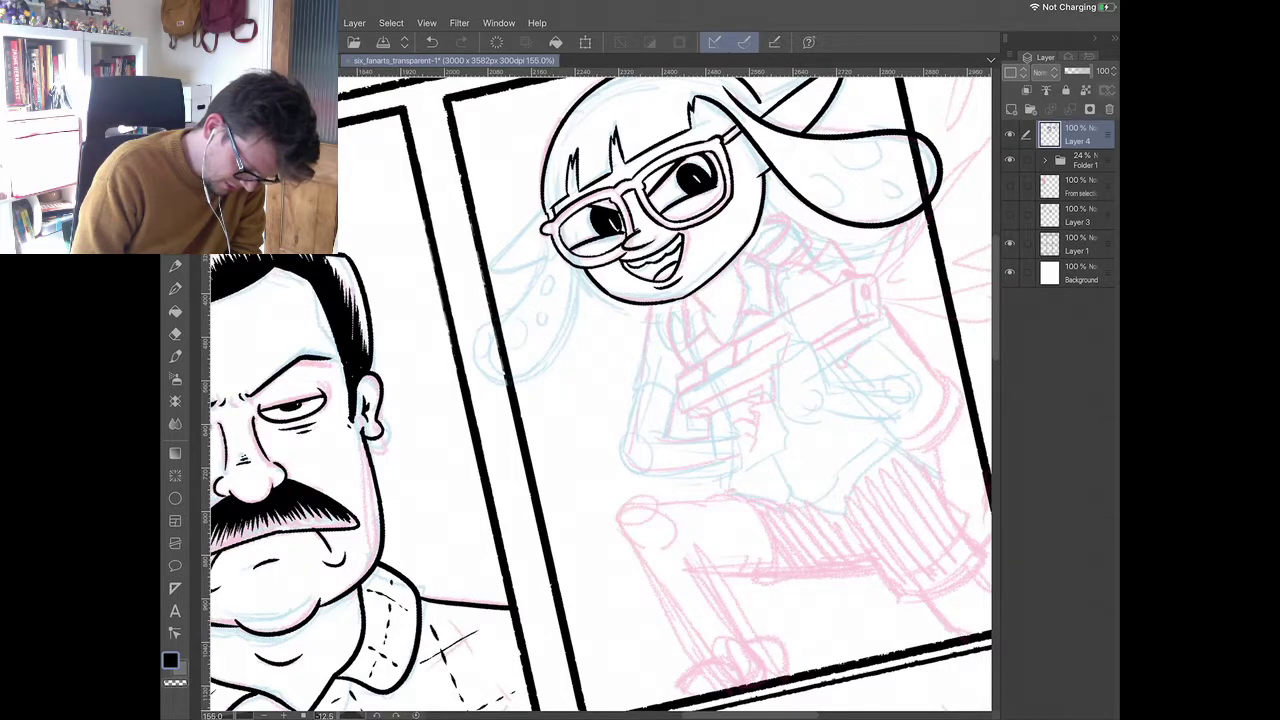
pyautogui.moveTo(548, 238)
pyautogui.mouseDown()
pyautogui.moveTo(478, 384)
pyautogui.moveTo(550, 370)
pyautogui.mouseUp()
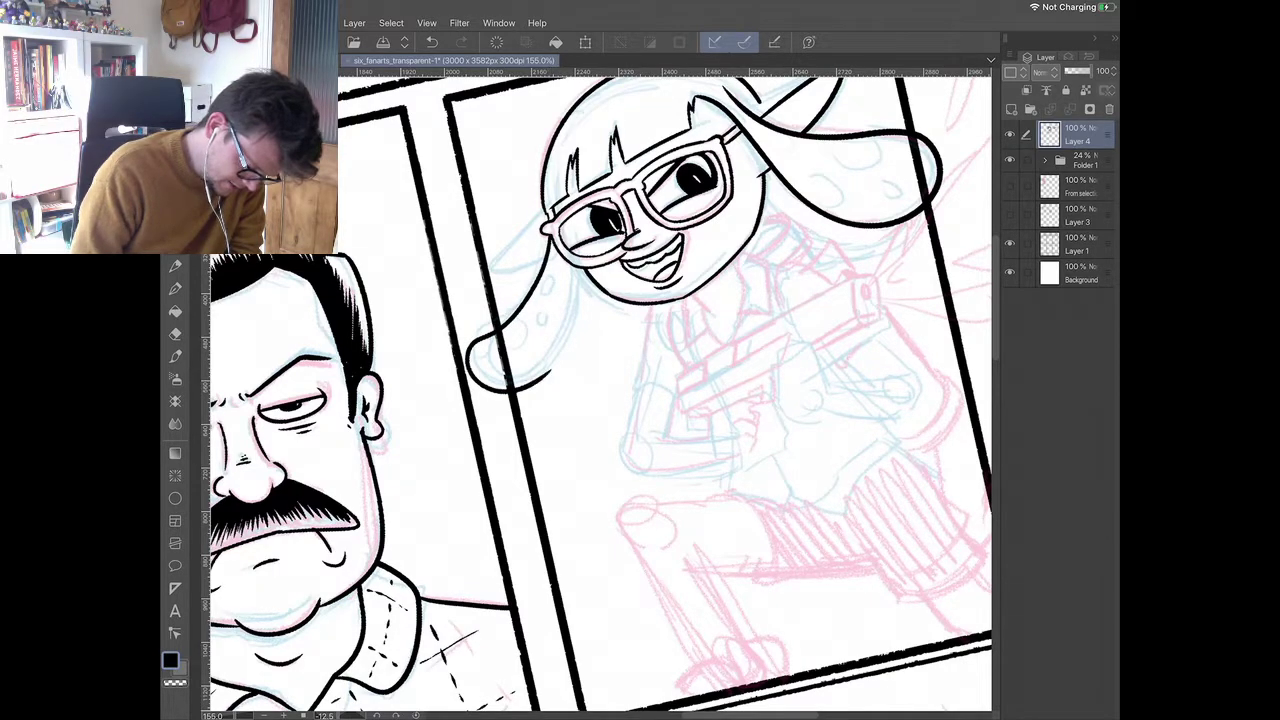
pyautogui.hotkey('ctrl', 'z')
pyautogui.moveTo(548, 236)
pyautogui.mouseDown()
pyautogui.moveTo(552, 260)
pyautogui.moveTo(482, 370)
pyautogui.moveTo(572, 330)
pyautogui.moveTo(586, 280)
pyautogui.mouseUp()
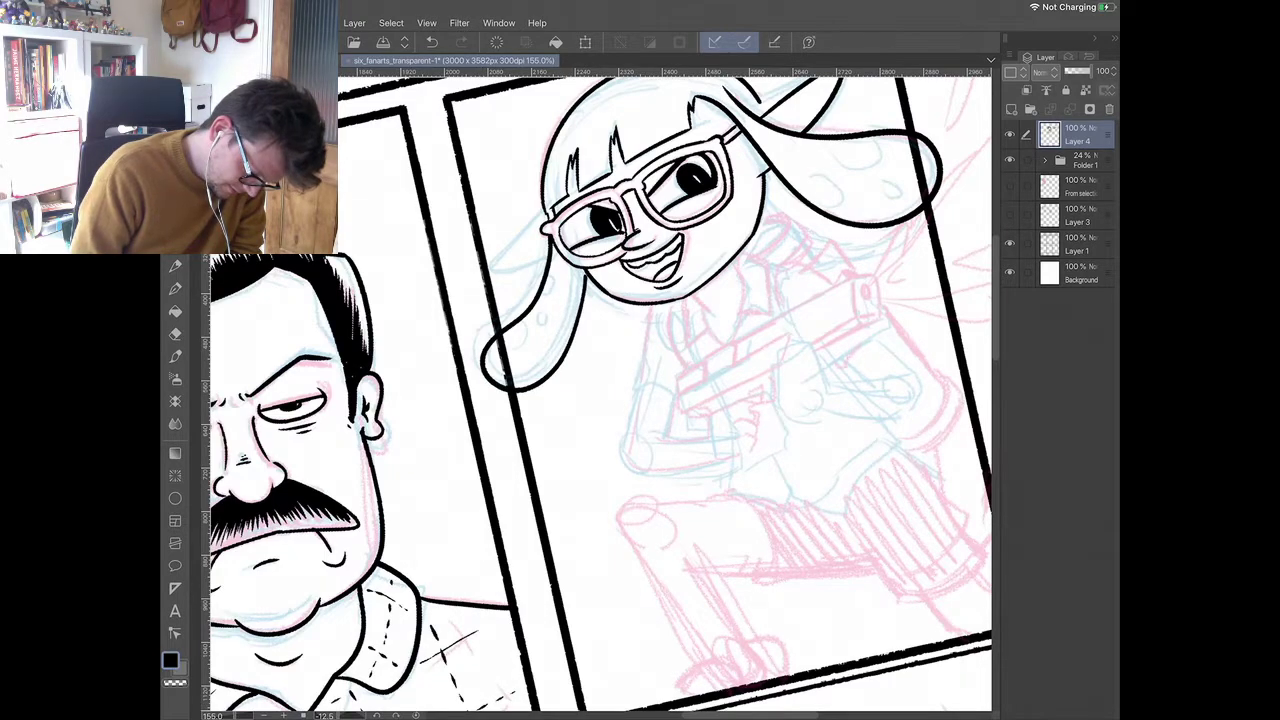
pyautogui.hotkey('ctrl', 'z')
pyautogui.scroll(1, 600, 400)
pyautogui.moveTo(548, 236)
pyautogui.mouseDown()
pyautogui.moveTo(505, 400)
pyautogui.moveTo(598, 290)
pyautogui.mouseUp()
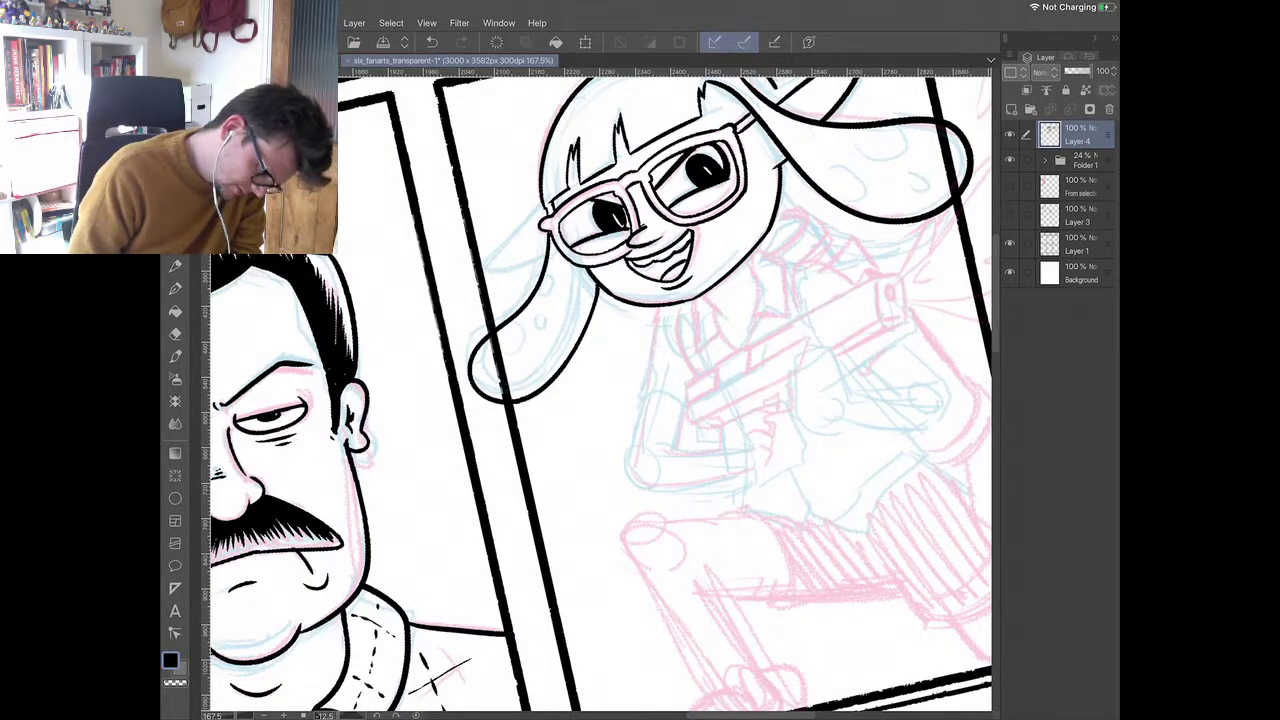
pyautogui.moveTo(485, 392)
pyautogui.mouseDown()
pyautogui.moveTo(557, 311)
pyautogui.moveTo(574, 266)
pyautogui.mouseUp()
pyautogui.hotkey('ctrl', 'z')
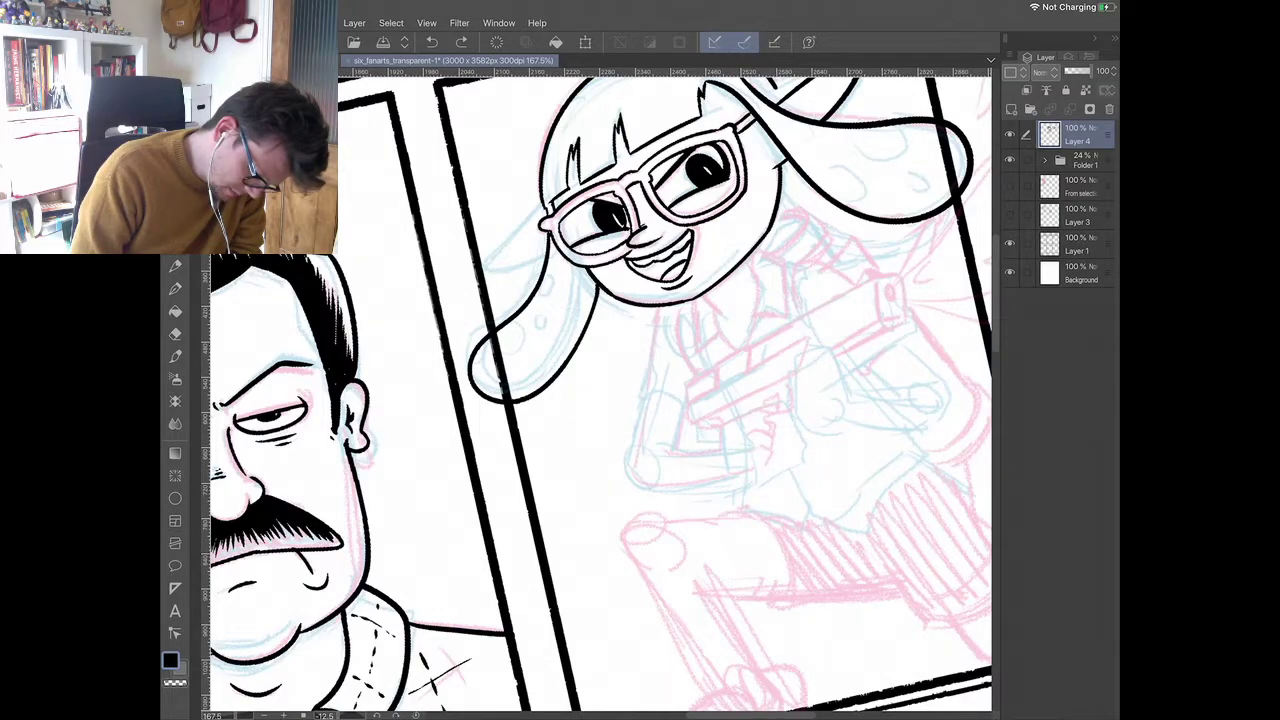
pyautogui.hotkey('ctrl', 'z')
# - Ink the left hair tentacle: outer edge with rounded tip across the panel border, three small suckers along the inner edge, and an inner contour line
pyautogui.moveTo(549, 232)
pyautogui.mouseDown()
pyautogui.moveTo(478, 338)
pyautogui.moveTo(502, 384)
pyautogui.moveTo(538, 368)
pyautogui.mouseUp()
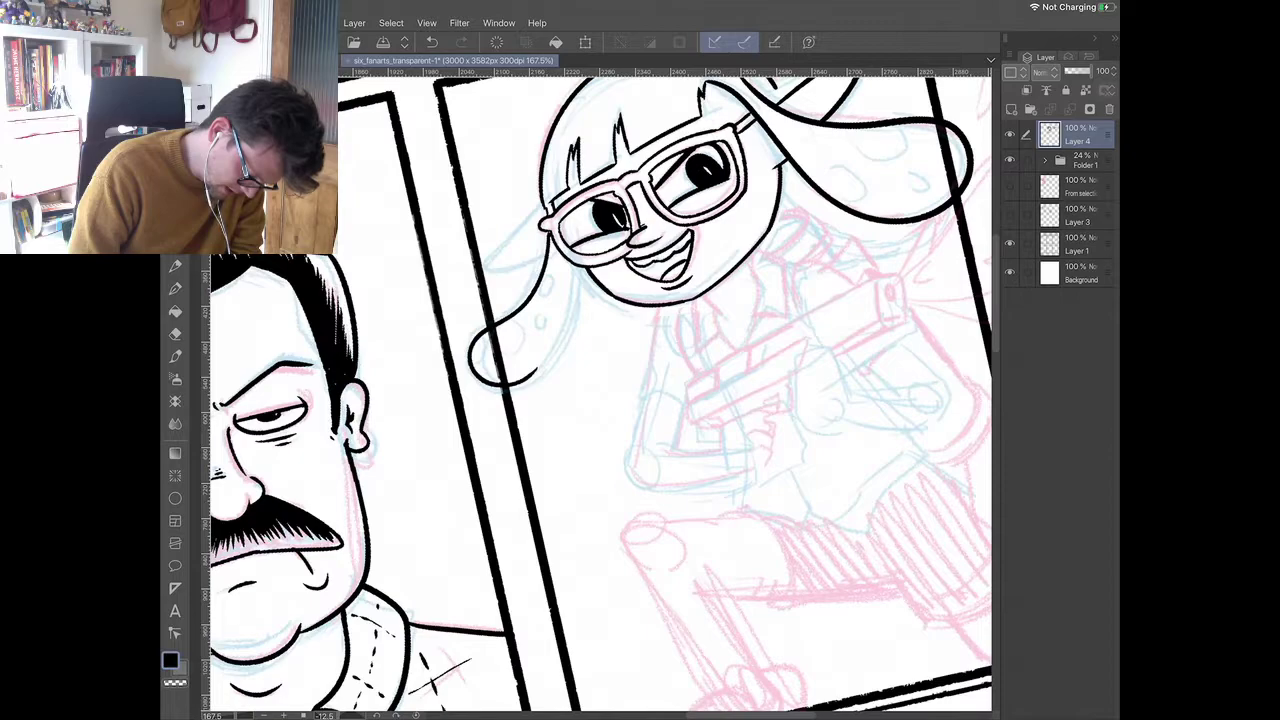
pyautogui.scroll(2, 604, 303)
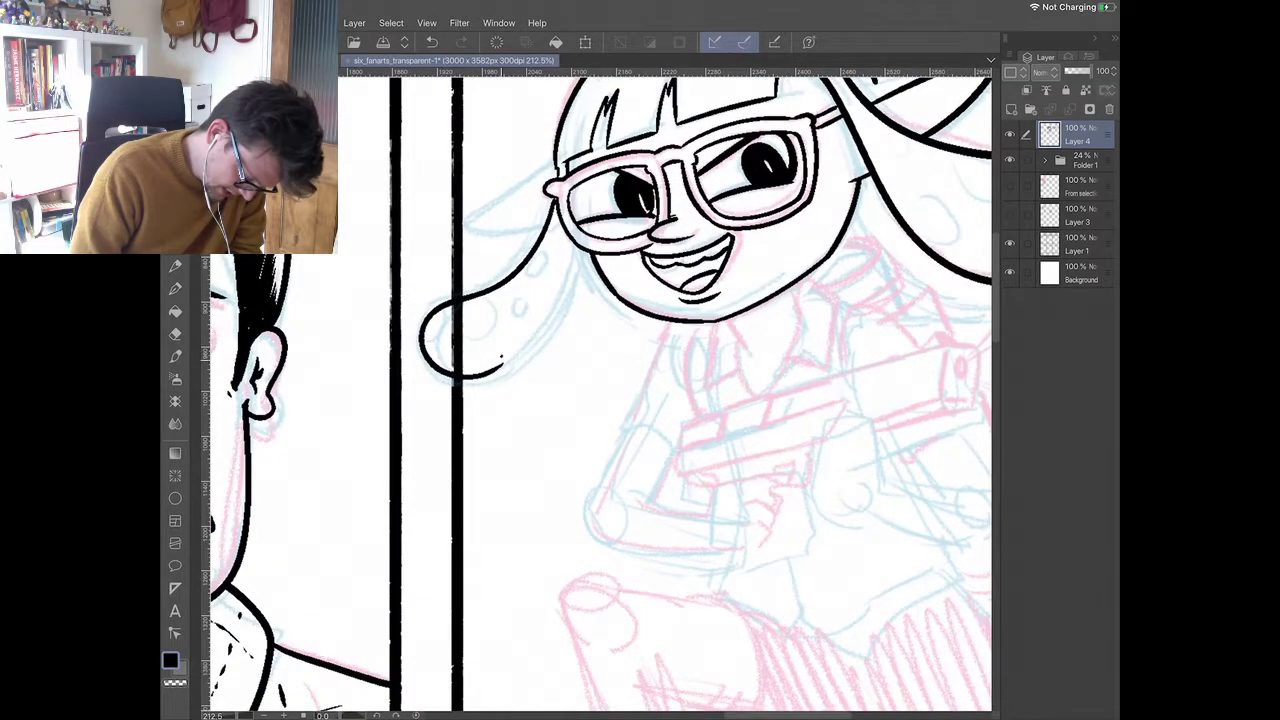
pyautogui.moveTo(500, 358); pyautogui.dragTo(522, 350)
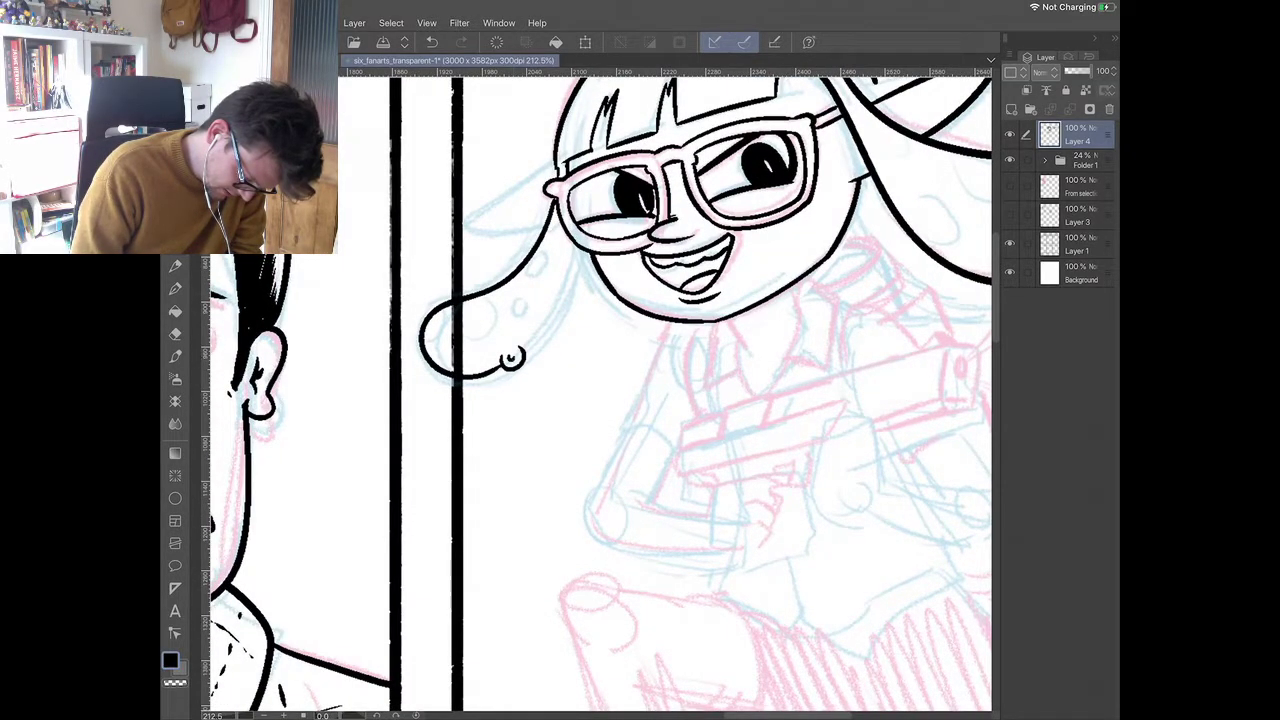
pyautogui.moveTo(524, 349)
pyautogui.mouseDown()
pyautogui.moveTo(589, 270)
pyautogui.moveTo(586, 254)
pyautogui.mouseUp()
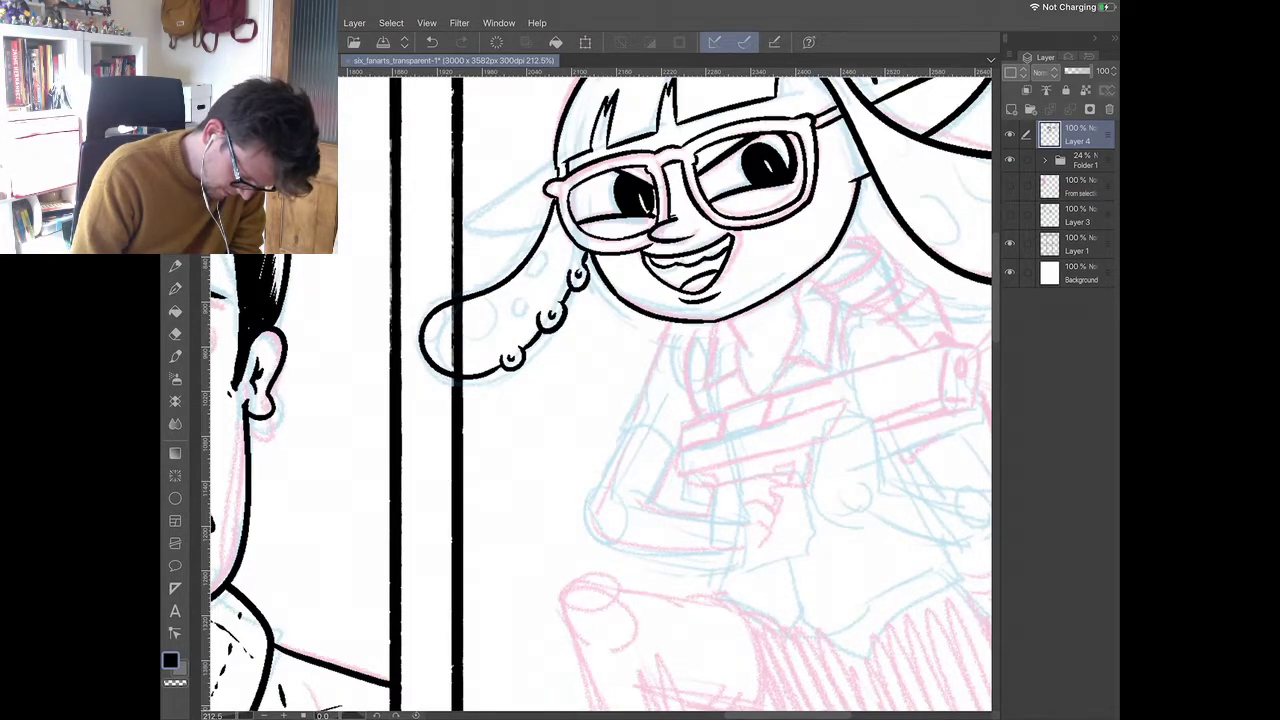
pyautogui.moveTo(447, 334)
pyautogui.mouseDown()
pyautogui.moveTo(440, 366)
pyautogui.moveTo(552, 256)
pyautogui.moveTo(562, 226)
pyautogui.mouseUp()
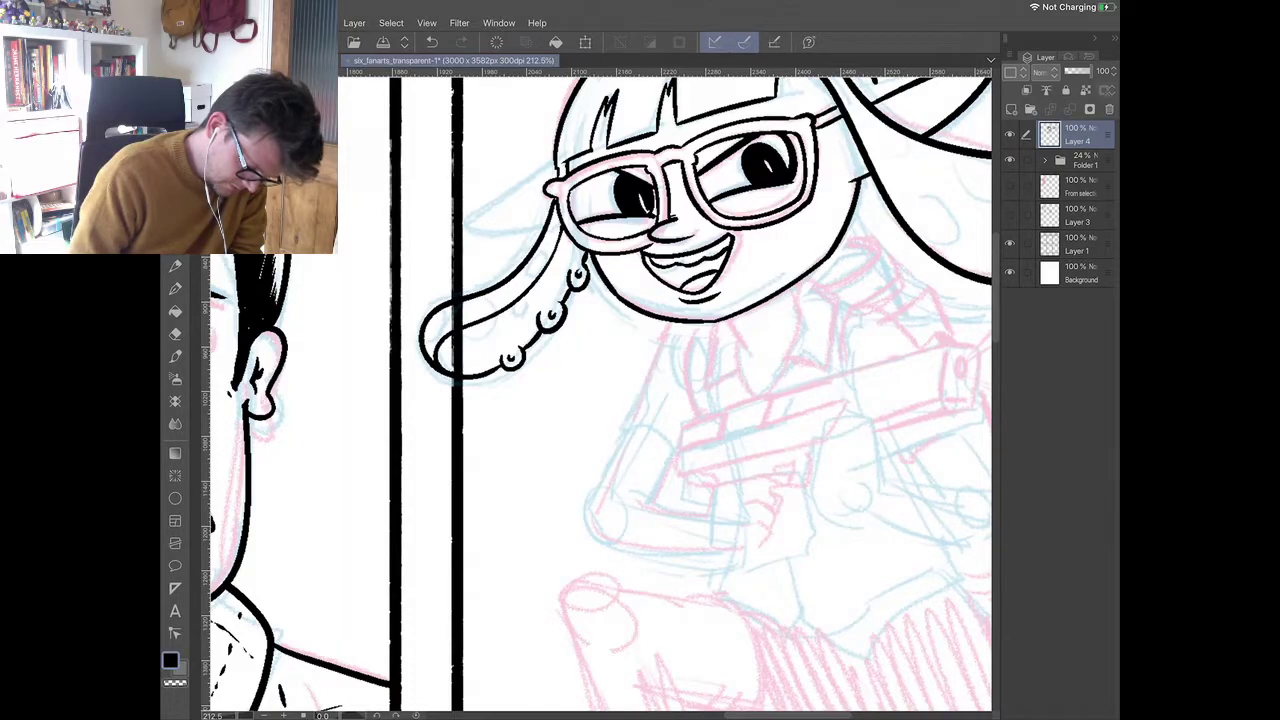
# - Ink the long pointed left ear extending across the panel border, between the glasses and the left hair tentacle
pyautogui.moveTo(556, 174)
pyautogui.mouseDown()
pyautogui.moveTo(465, 208)
pyautogui.moveTo(506, 234)
pyautogui.moveTo(542, 236)
pyautogui.mouseUp()
pyautogui.scroll(-5, 596, 394)
pyautogui.press('-')
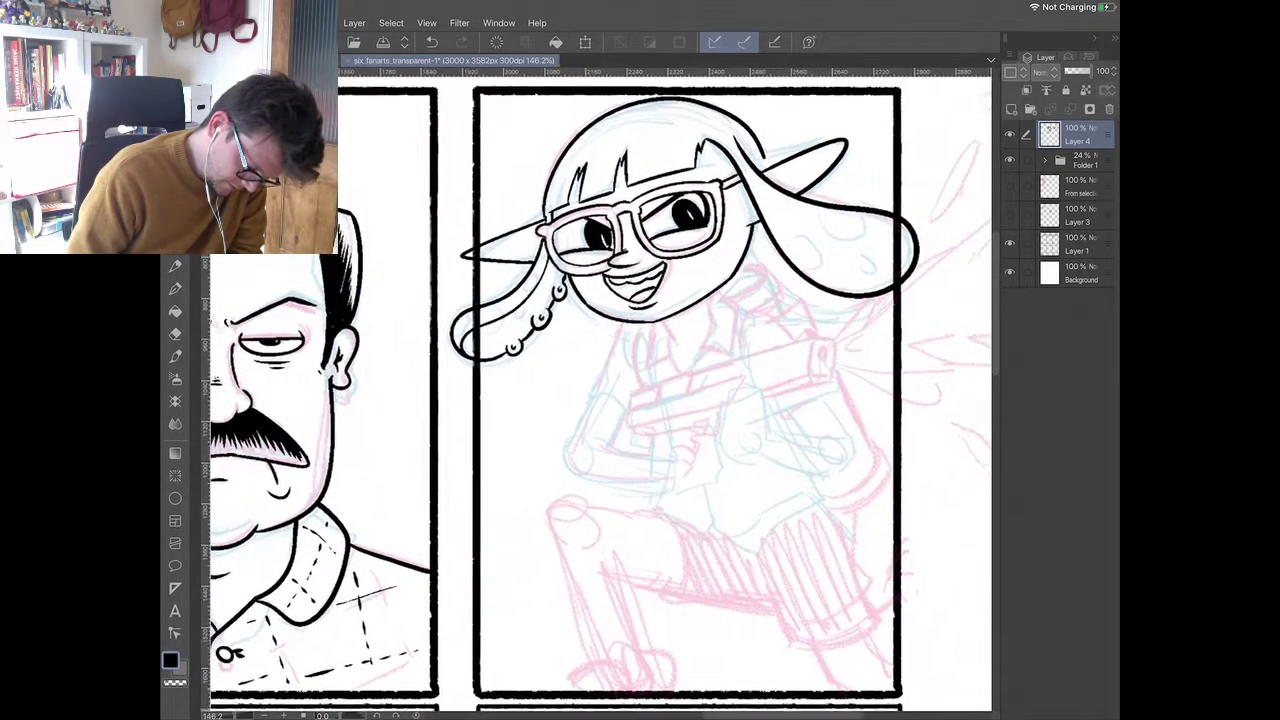
# - Extend the right end of the crown line down behind the hair tentacle until it meets the right ear
pyautogui.scroll(4, 596, 394)
pyautogui.scroll(1, 600, 394)
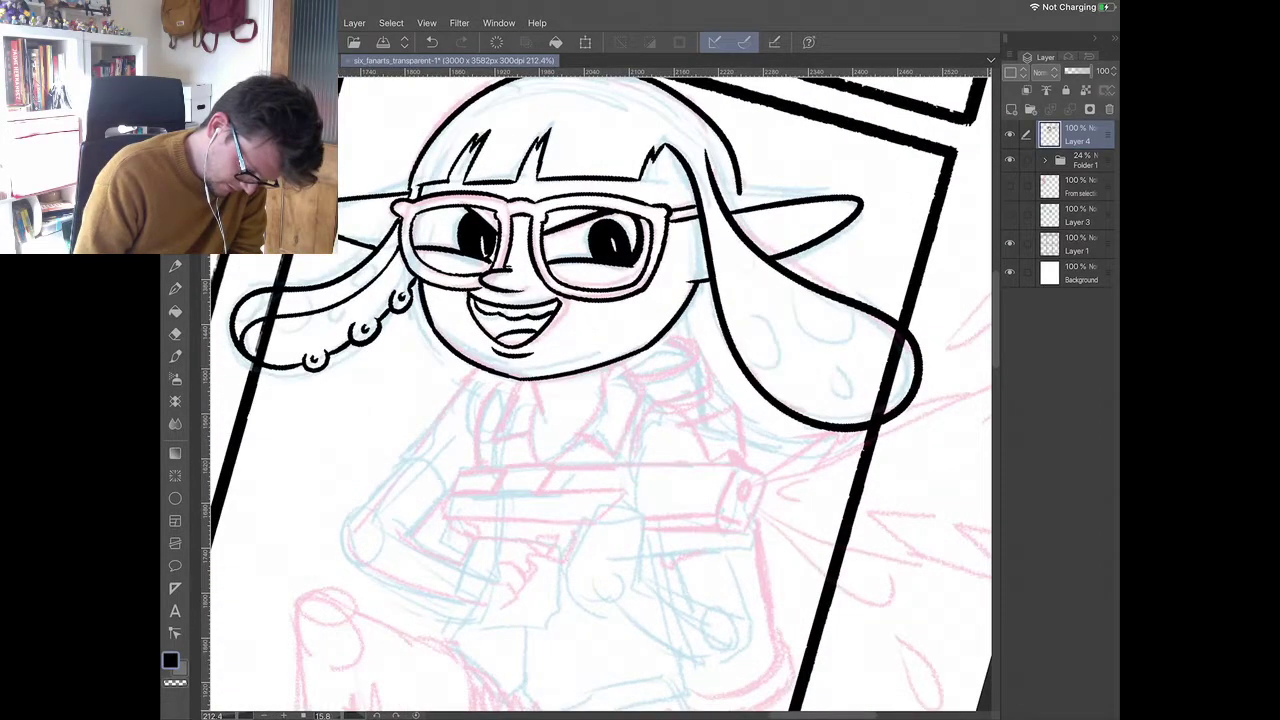
pyautogui.moveTo(724, 198)
pyautogui.mouseDown()
pyautogui.moveTo(738, 208)
pyautogui.moveTo(706, 232)
pyautogui.moveTo(716, 212)
pyautogui.moveTo(717, 224)
pyautogui.mouseUp()
pyautogui.scroll(2, 600, 394)
pyautogui.hotkey('ctrl', 'z')
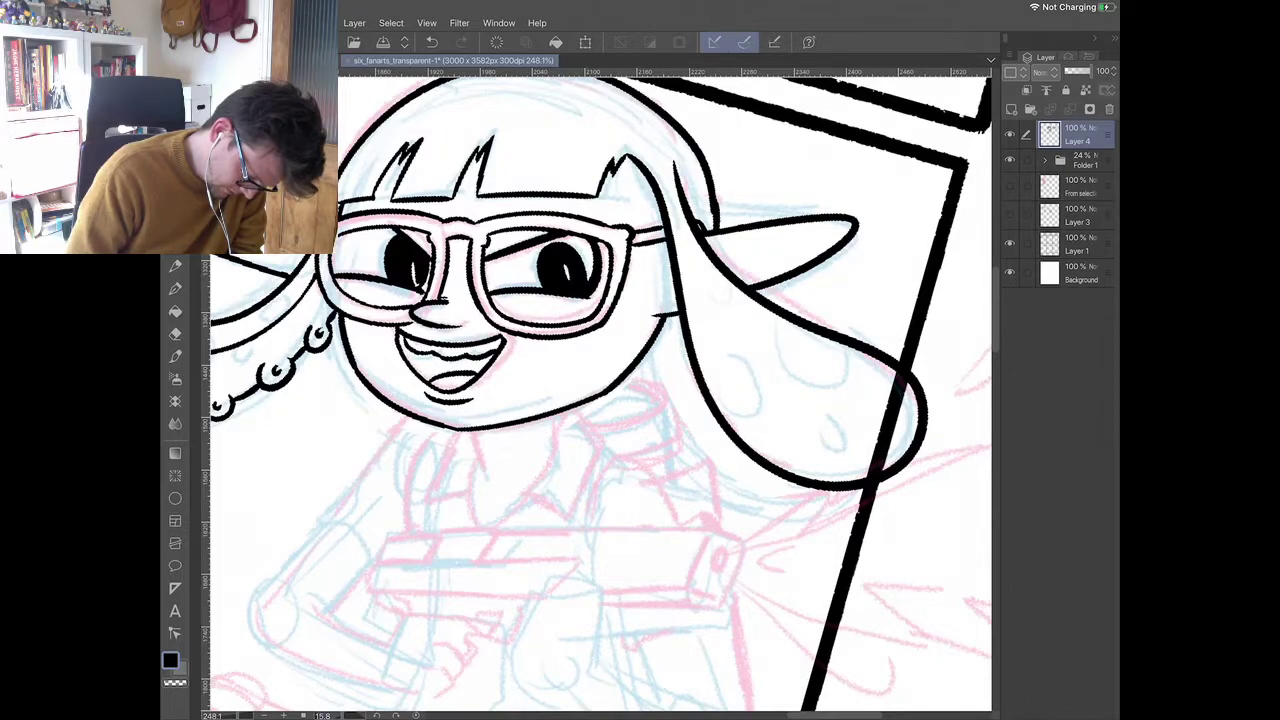
# - Ink the neck and the open shirt collar with its two pointed flaps below the chin, redrawing the right flap
pyautogui.scroll(-3, 600, 394)
pyautogui.moveTo(521, 363)
pyautogui.mouseDown()
pyautogui.moveTo(529, 381)
pyautogui.moveTo(495, 400)
pyautogui.moveTo(520, 404)
pyautogui.moveTo(522, 428)
pyautogui.moveTo(563, 407)
pyautogui.mouseUp()
pyautogui.click(198, 38)
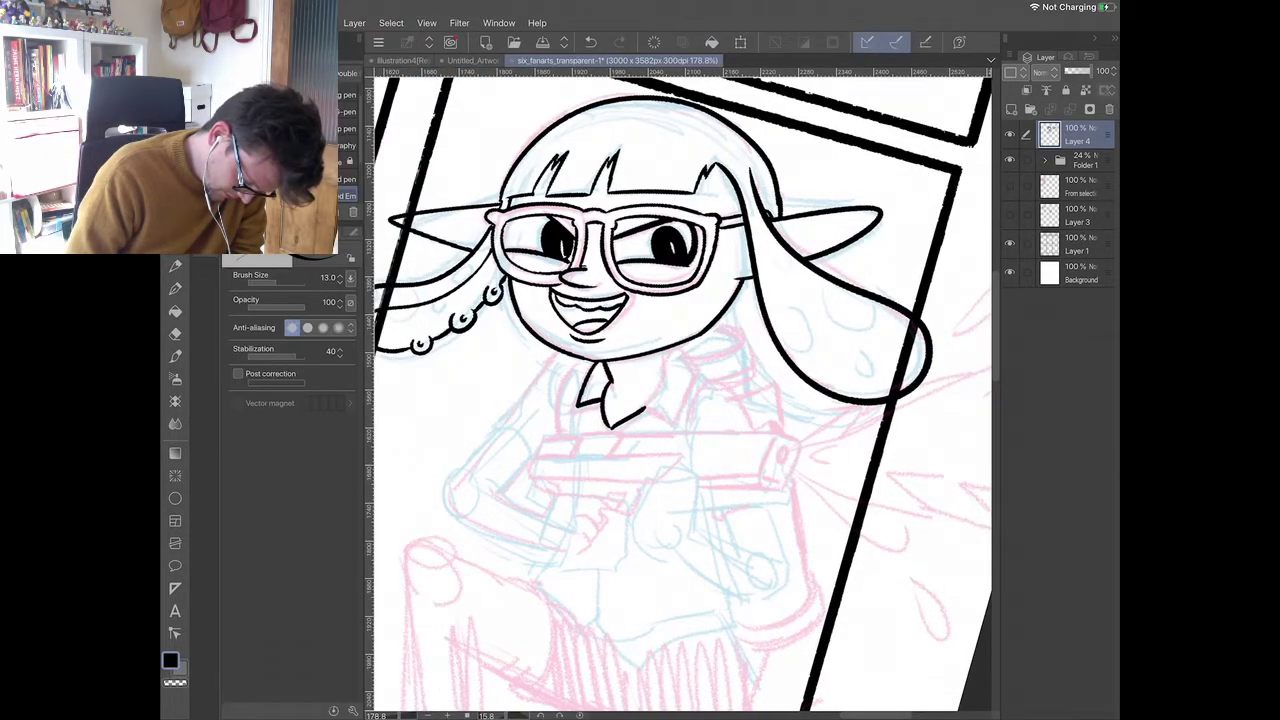
pyautogui.press('Tab')
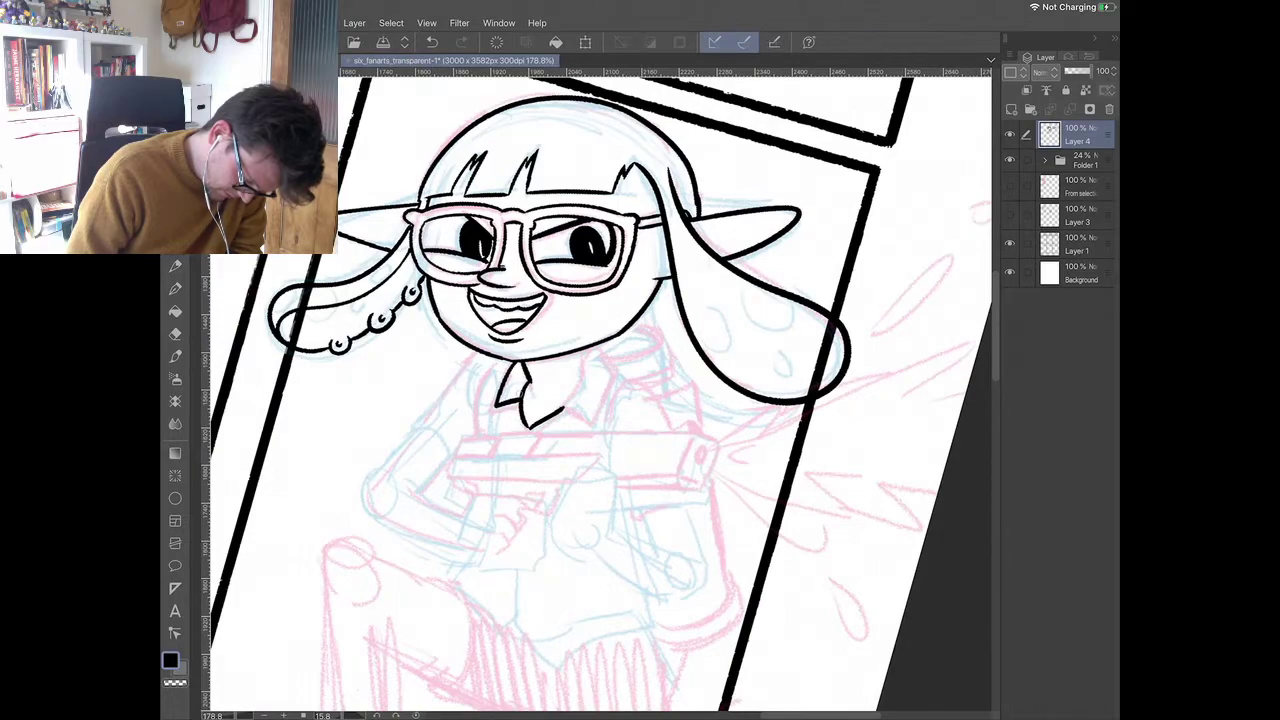
pyautogui.hotkey('ctrl', 'z')
pyautogui.moveTo(529, 428)
pyautogui.mouseDown()
pyautogui.moveTo(582, 384)
pyautogui.moveTo(588, 352)
pyautogui.mouseUp()
pyautogui.moveTo(556, 410)
pyautogui.mouseDown()
pyautogui.moveTo(606, 397)
pyautogui.moveTo(600, 345)
pyautogui.mouseUp()
pyautogui.moveTo(600, 400); pyautogui.dragTo(656, 347)
# - Ink the left shoulder strap as two curved lines running down to its small buckle, redrawing them until they fit beside the collar
pyautogui.moveTo(553, 307)
pyautogui.mouseDown()
pyautogui.moveTo(528, 382)
pyautogui.moveTo(533, 371)
pyautogui.moveTo(554, 382)
pyautogui.moveTo(547, 368)
pyautogui.mouseUp()
pyautogui.hotkey('ctrl', 'z')
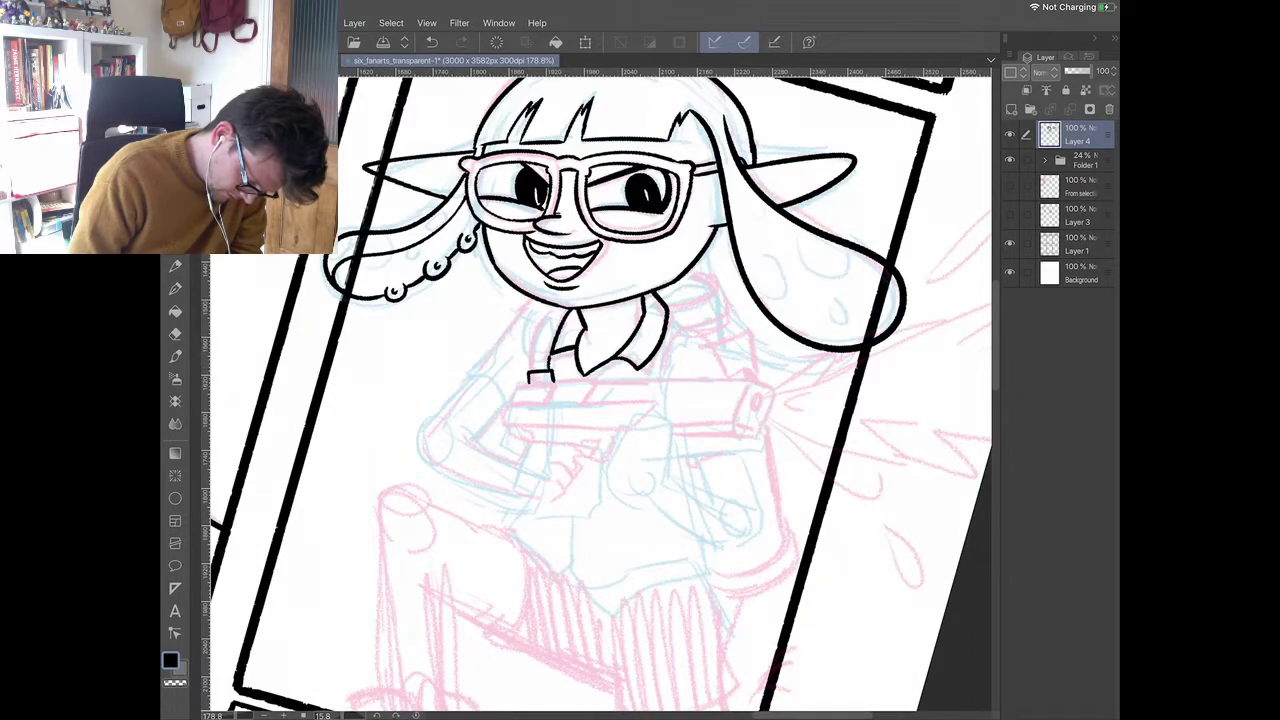
pyautogui.moveTo(553, 305); pyautogui.dragTo(530, 372)
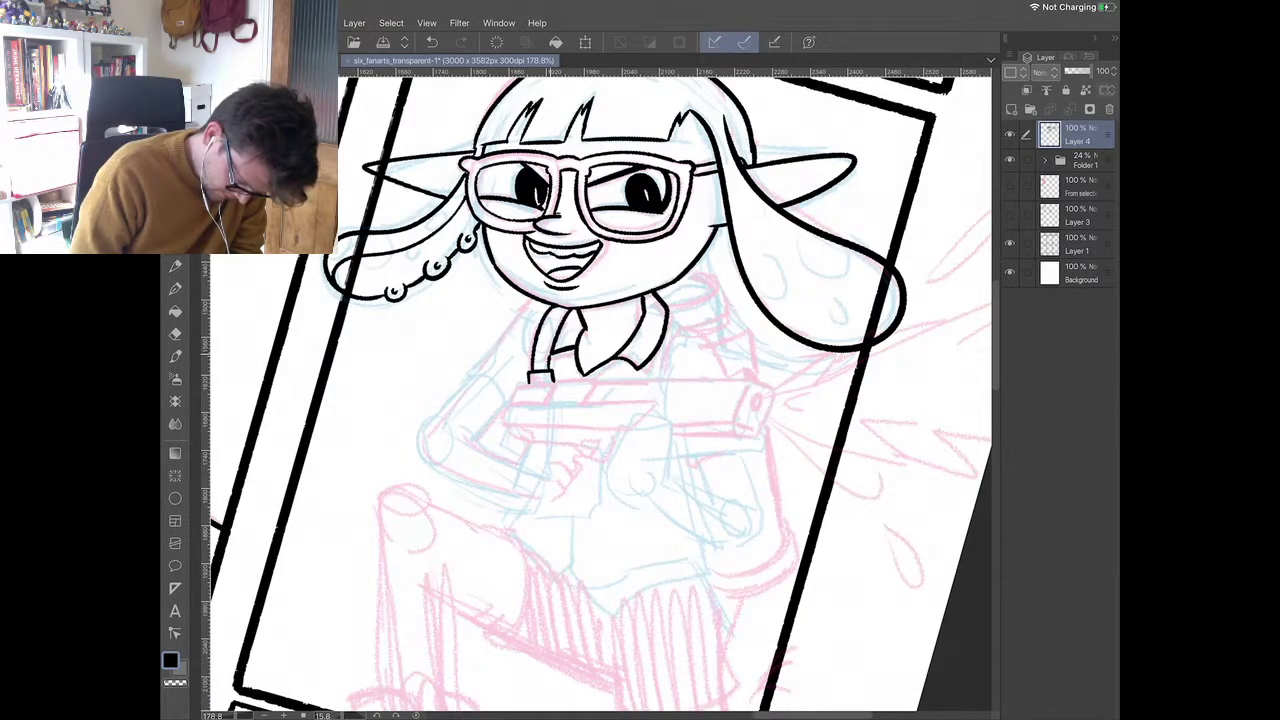
pyautogui.hotkey('ctrl', 'z')
pyautogui.hotkey('ctrl', 'z')
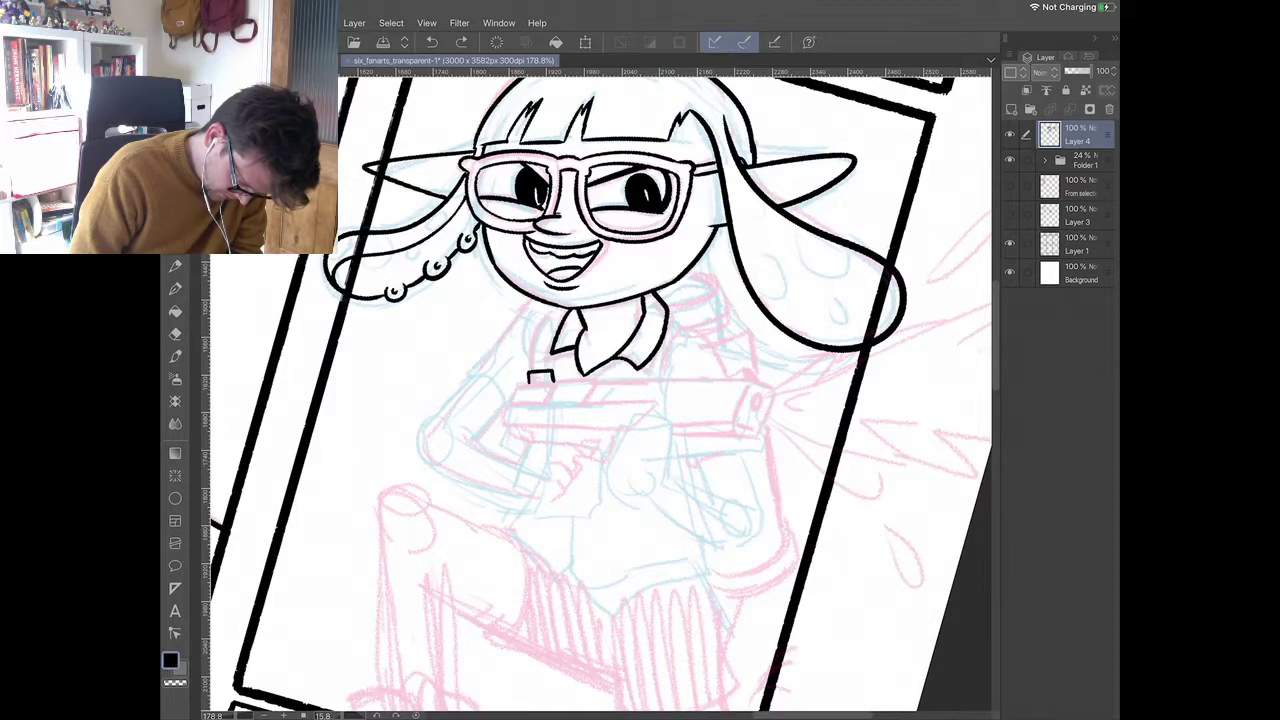
pyautogui.hotkey('ctrl', 'z')
pyautogui.moveTo(552, 306)
pyautogui.mouseDown()
pyautogui.moveTo(530, 373)
pyautogui.moveTo(553, 374)
pyautogui.mouseUp()
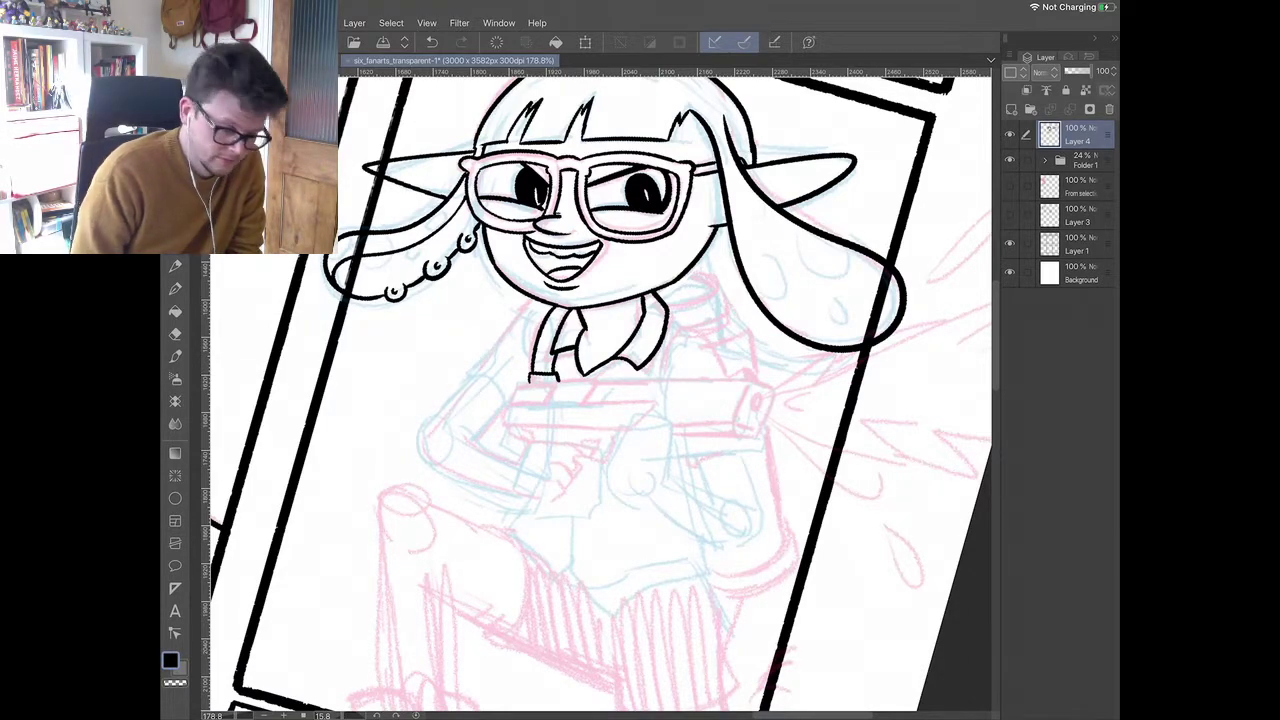
# - Redraw the right collar edge, and ink the right shoulder strap, both shoulder lines and the hem of the left short sleeve
pyautogui.press('e')
pyautogui.moveTo(658, 358); pyautogui.dragTo(672, 306)
pyautogui.press('p')
pyautogui.moveTo(651, 376)
pyautogui.mouseDown()
pyautogui.moveTo(670, 309)
pyautogui.moveTo(682, 303)
pyautogui.moveTo(687, 320)
pyautogui.moveTo(672, 307)
pyautogui.mouseUp()
pyautogui.moveTo(528, 298)
pyautogui.mouseDown()
pyautogui.moveTo(470, 372)
pyautogui.moveTo(508, 396)
pyautogui.mouseUp()
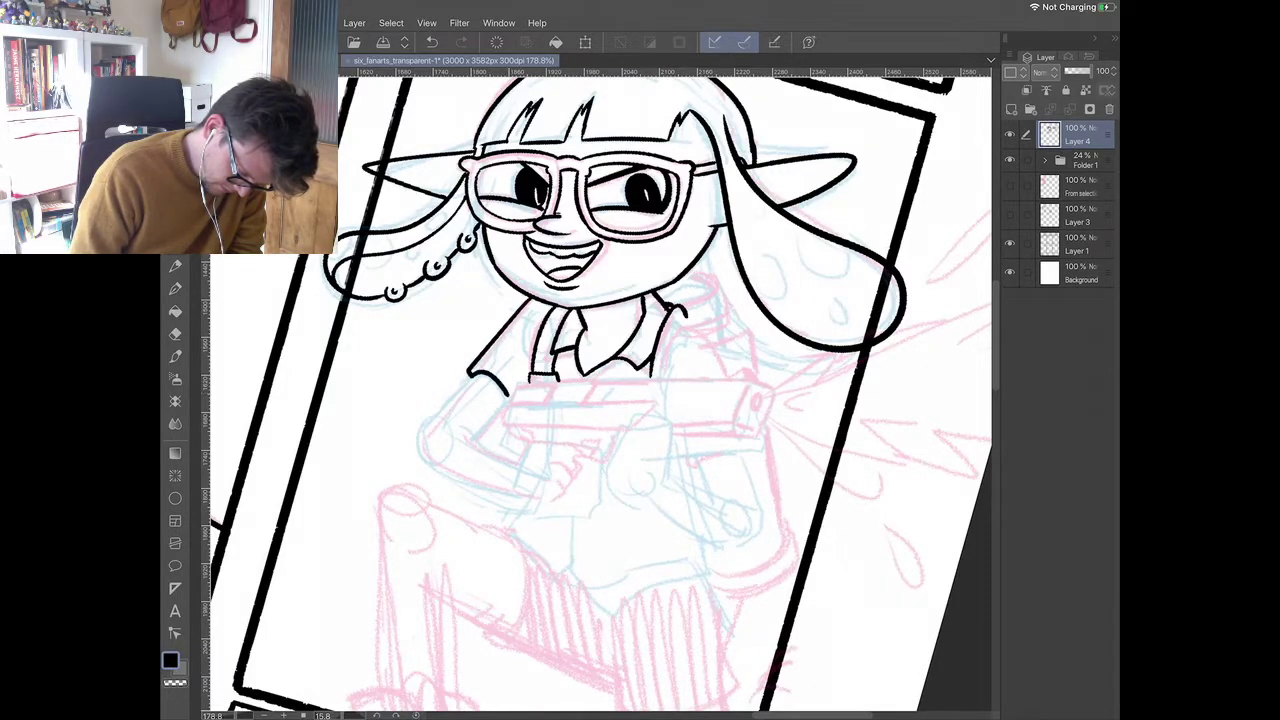
pyautogui.moveTo(668, 374)
pyautogui.mouseDown()
pyautogui.moveTo(690, 312)
pyautogui.moveTo(738, 372)
pyautogui.mouseUp()
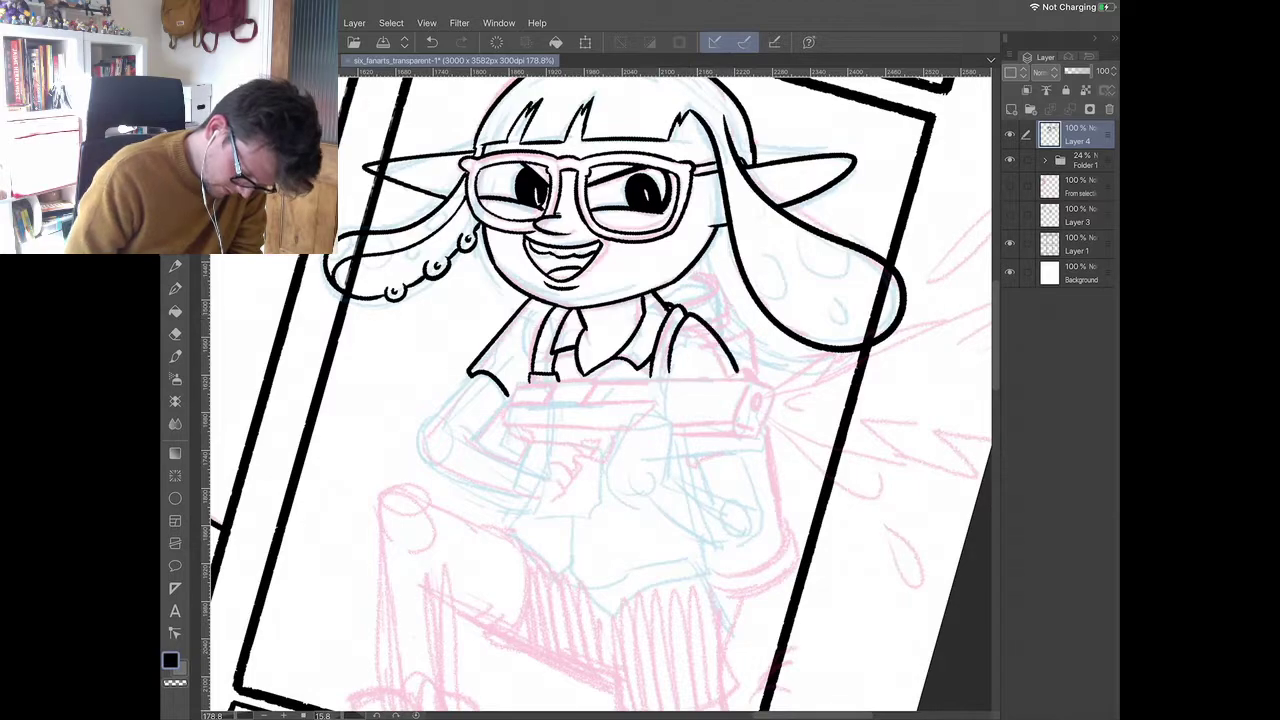
# - Ink the cylindrical ink tank behind the right shoulder, with its round cap and a second stepped section below
pyautogui.moveTo(684, 306)
pyautogui.mouseDown()
pyautogui.moveTo(716, 278)
pyautogui.moveTo(686, 276)
pyautogui.moveTo(732, 323)
pyautogui.mouseUp()
pyautogui.hotkey('ctrl', 'z')
pyautogui.scroll(2, 600, 394)
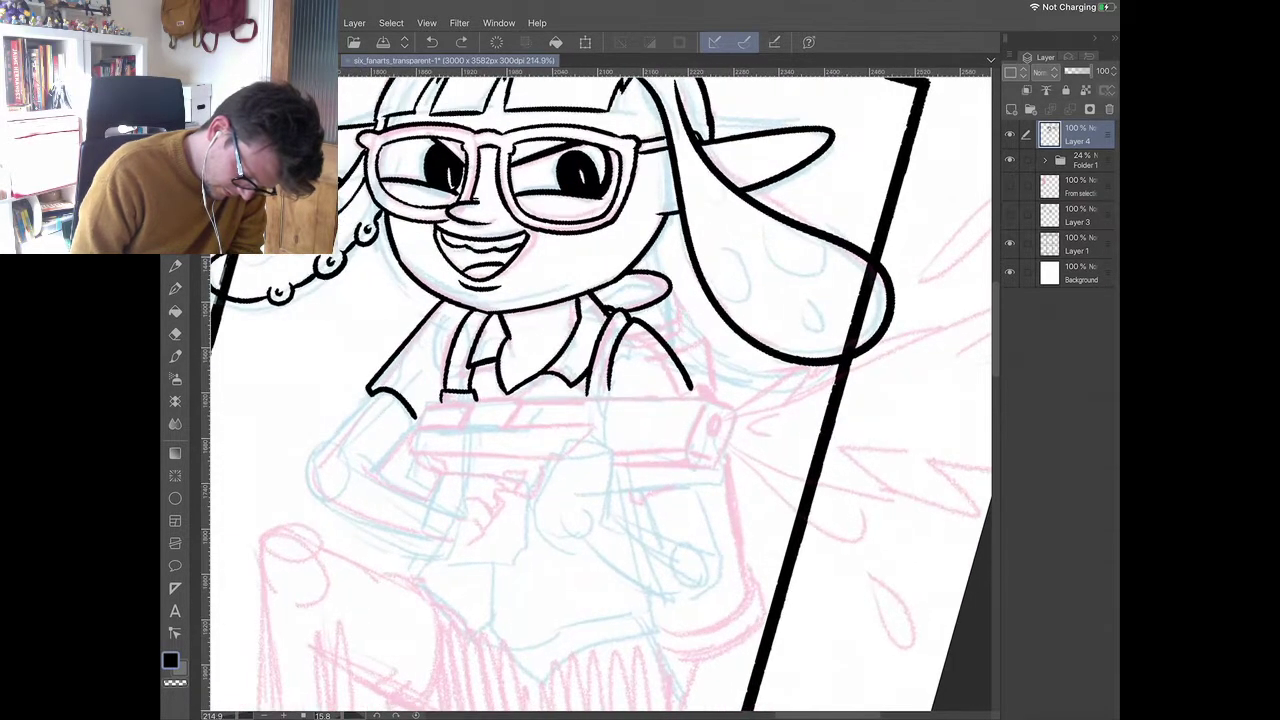
pyautogui.moveTo(668, 276); pyautogui.dragTo(680, 324)
pyautogui.moveTo(600, 296); pyautogui.dragTo(634, 277)
pyautogui.moveTo(698, 324); pyautogui.dragTo(720, 402)
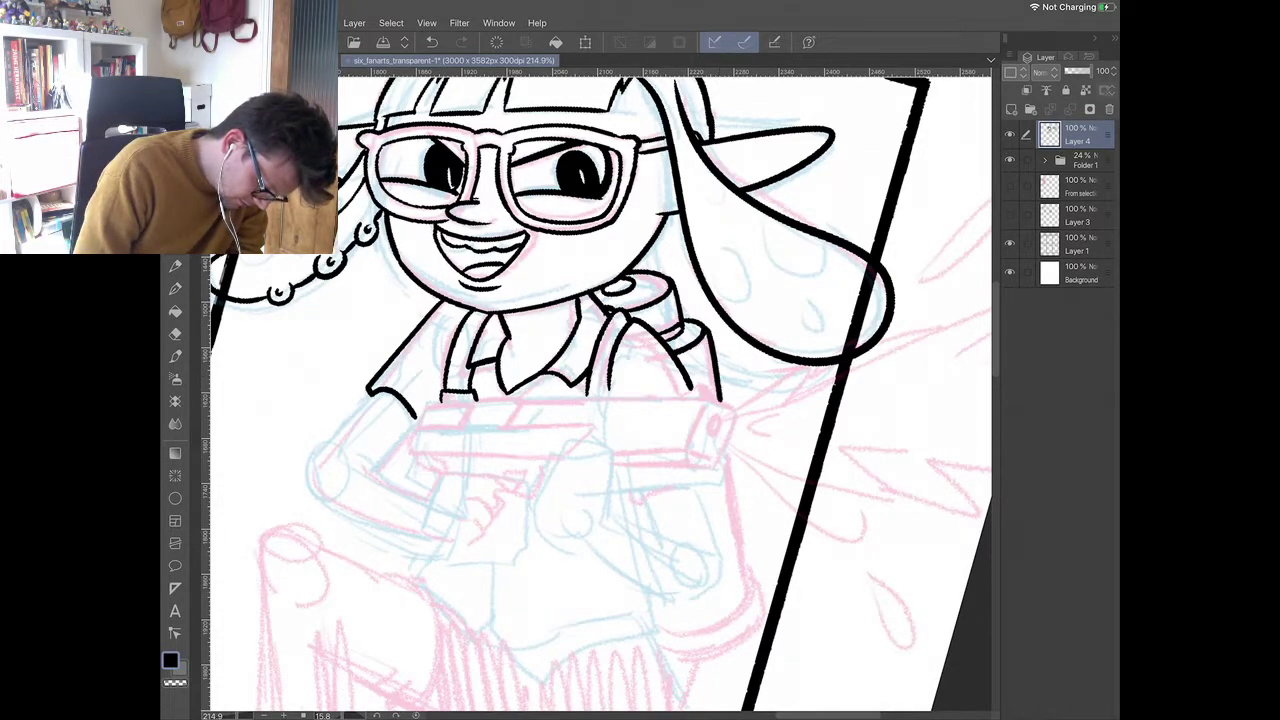
# - Ink a second row of small suckers inside the left hair tentacle, alongside the ones on its edge
pyautogui.scroll(-2, 600, 394)
pyautogui.scroll(2, 600, 390)
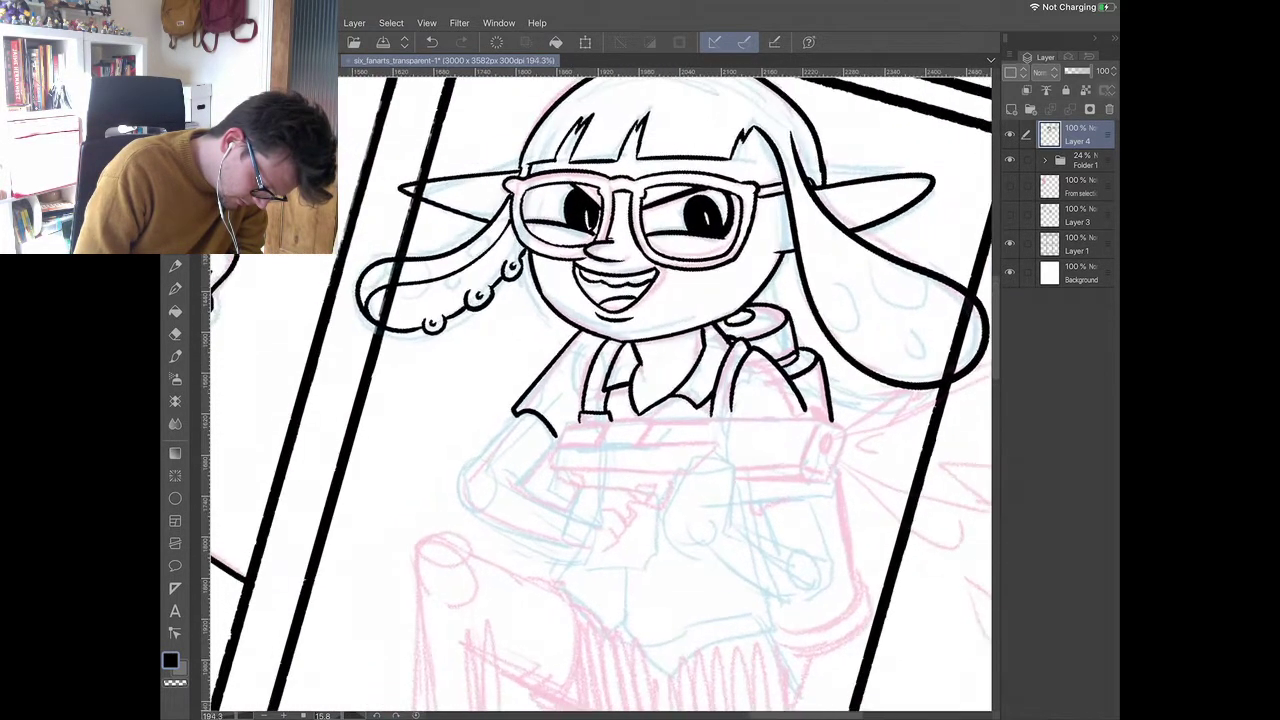
pyautogui.moveTo(407, 306); pyautogui.dragTo(498, 270)
pyautogui.scroll(-2, 600, 390)
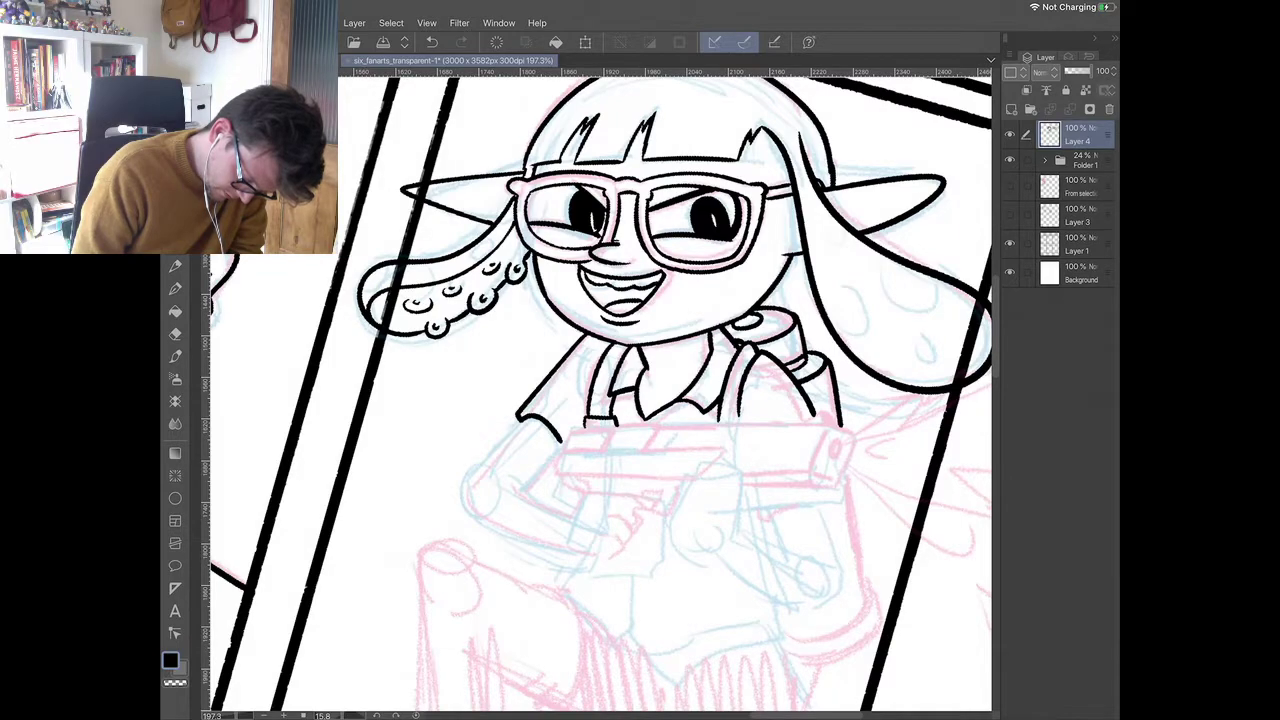
# - Ink six round and oval spots of varying size on the right hair tentacle, two of them cut off by its edge
pyautogui.moveTo(758, 288)
pyautogui.mouseDown()
pyautogui.moveTo(770, 328)
pyautogui.moveTo(760, 288)
pyautogui.moveTo(836, 302)
pyautogui.moveTo(838, 340)
pyautogui.moveTo(824, 322)
pyautogui.moveTo(806, 354)
pyautogui.mouseUp()
pyautogui.click(747, 250)
pyautogui.moveTo(873, 326); pyautogui.dragTo(874, 342)
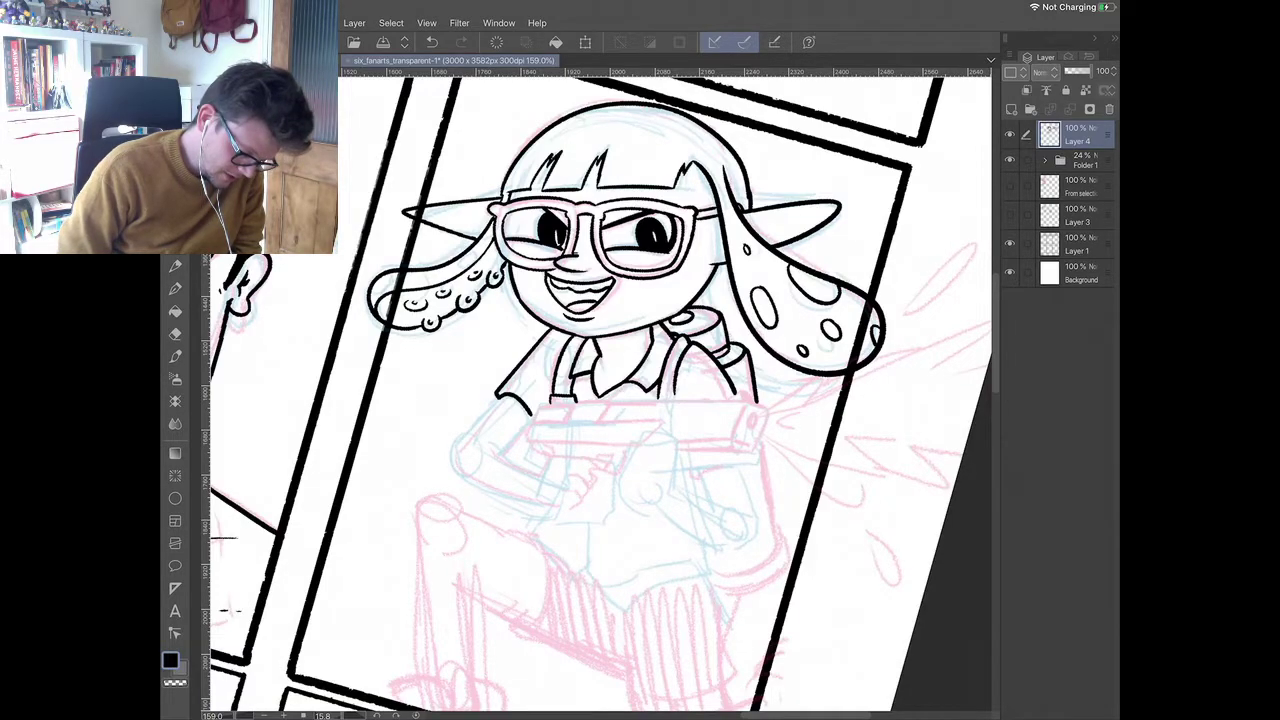
# - Ink the bent left arm from the sleeve hem around the elbow and along the forearm, with a crease at the inner elbow
pyautogui.scroll(1, 602, 394)
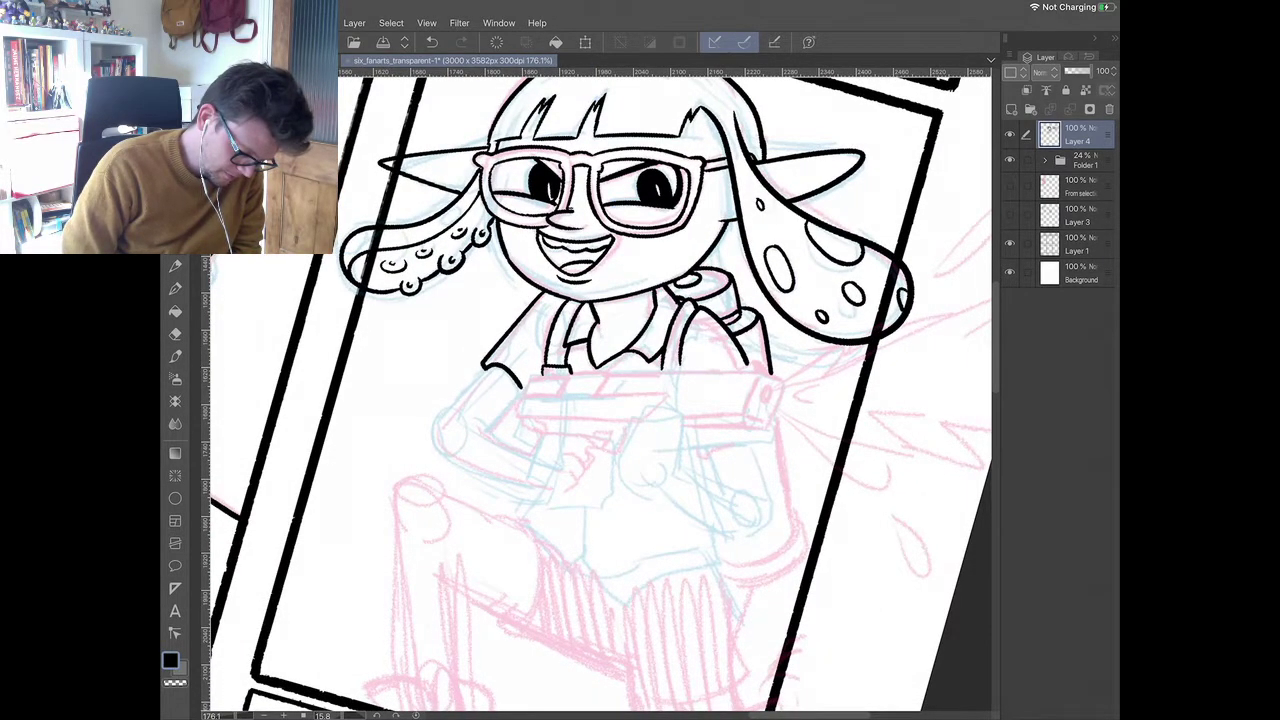
pyautogui.scroll(-3, 602, 394)
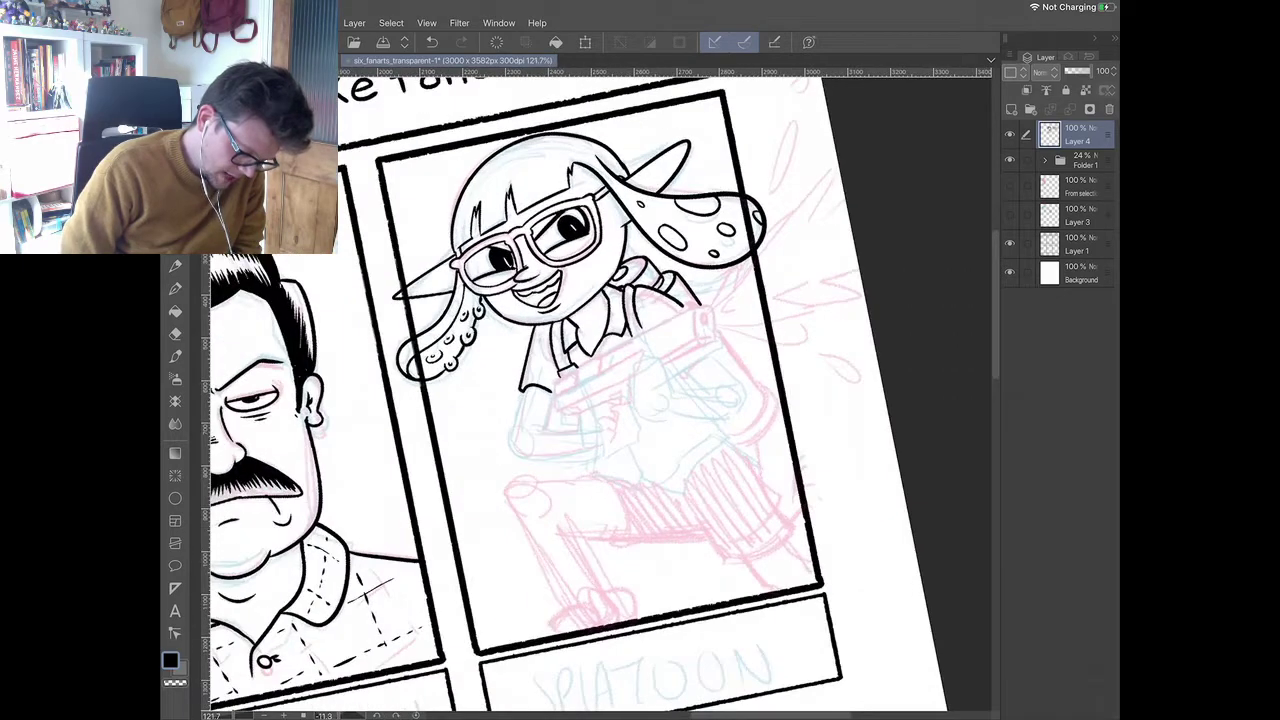
pyautogui.scroll(3, 602, 394)
pyautogui.scroll(1, 602, 394)
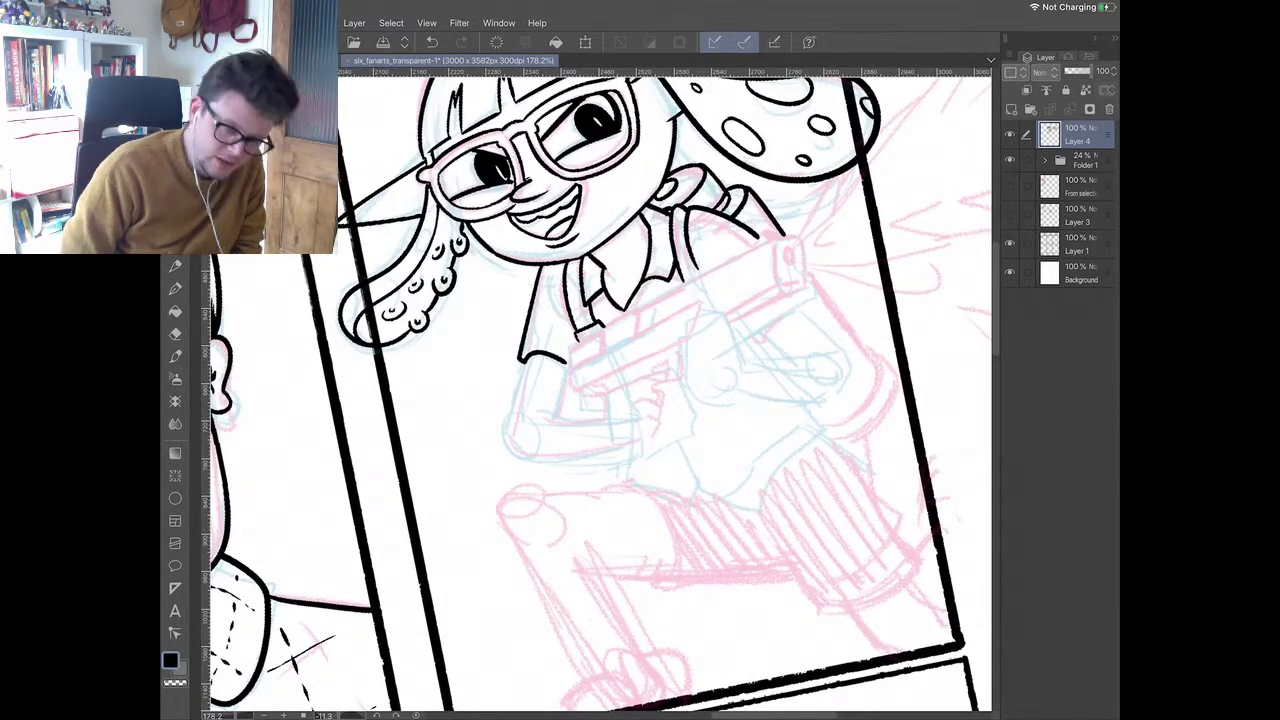
pyautogui.moveTo(526, 364); pyautogui.dragTo(512, 430)
pyautogui.moveTo(566, 378)
pyautogui.mouseDown()
pyautogui.moveTo(558, 414)
pyautogui.moveTo(608, 416)
pyautogui.mouseUp()
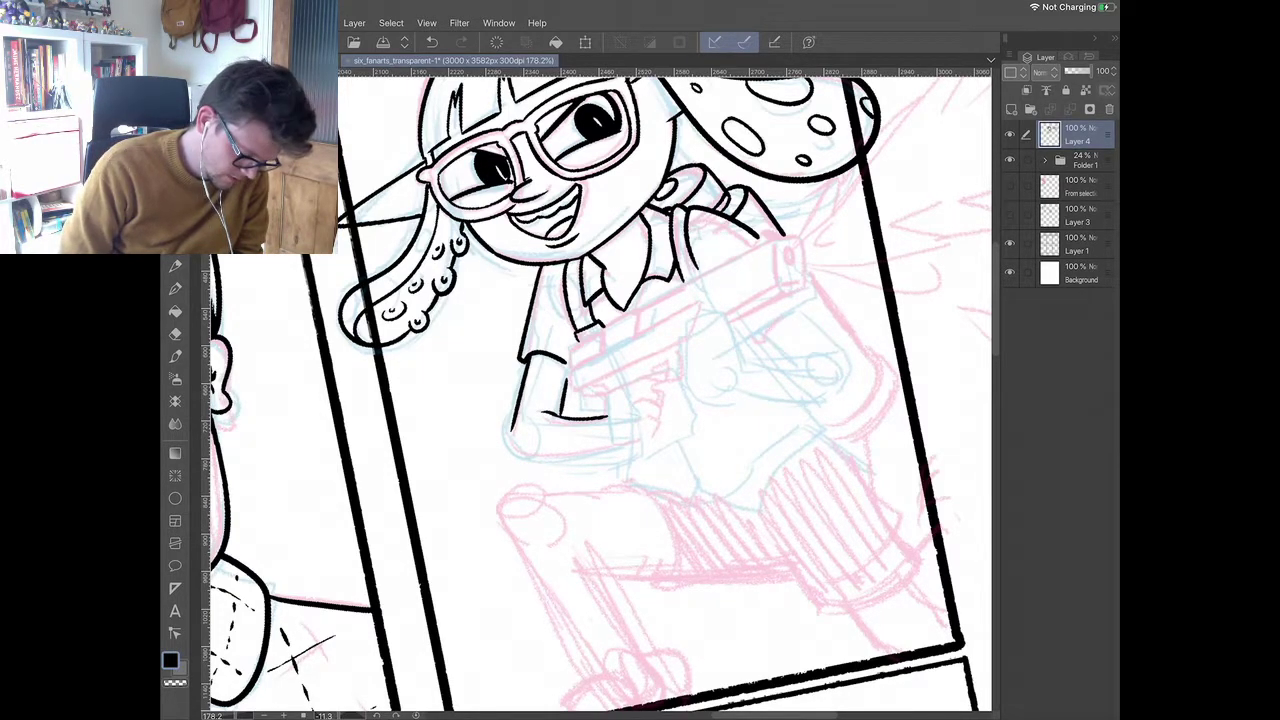
pyautogui.moveTo(512, 428)
pyautogui.mouseDown()
pyautogui.moveTo(540, 450)
pyautogui.moveTo(608, 450)
pyautogui.mouseUp()
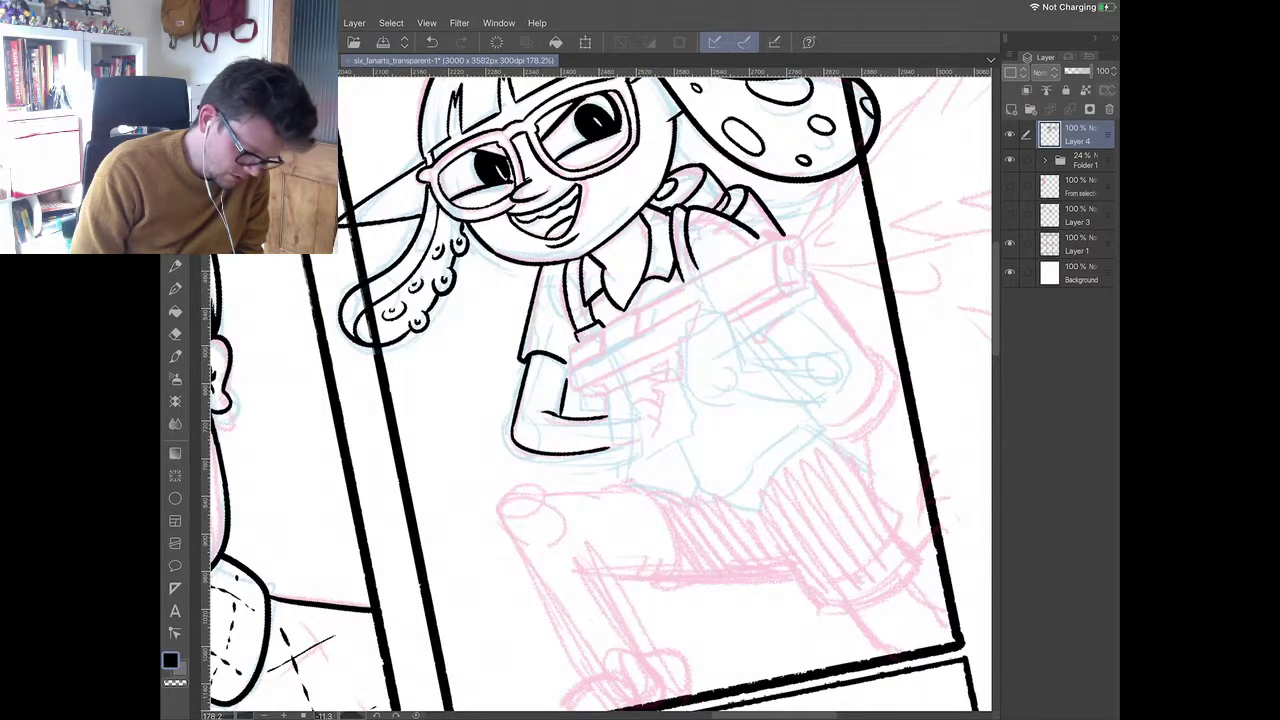
# - Erase and redraw the line where the right collar flap meets the shoulder strap
pyautogui.scroll(2, 600, 394)
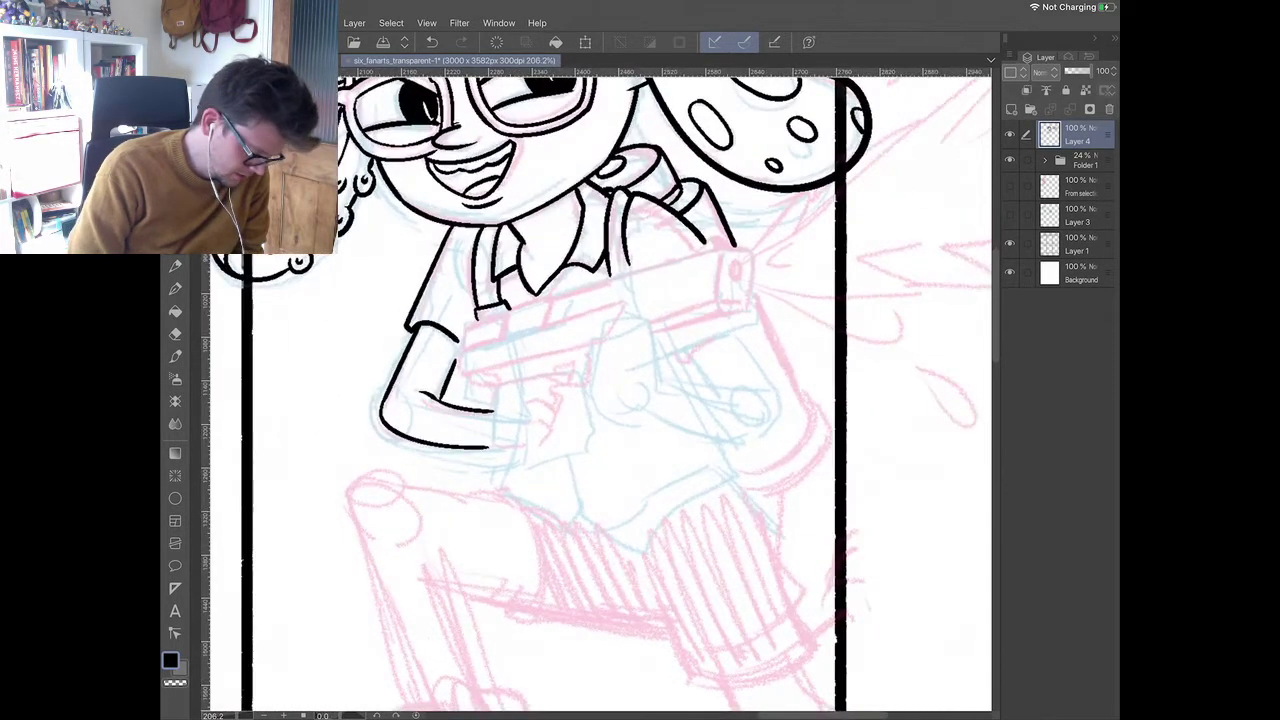
pyautogui.press('e')
pyautogui.moveTo(611, 198); pyautogui.dragTo(603, 251)
pyautogui.press('p')
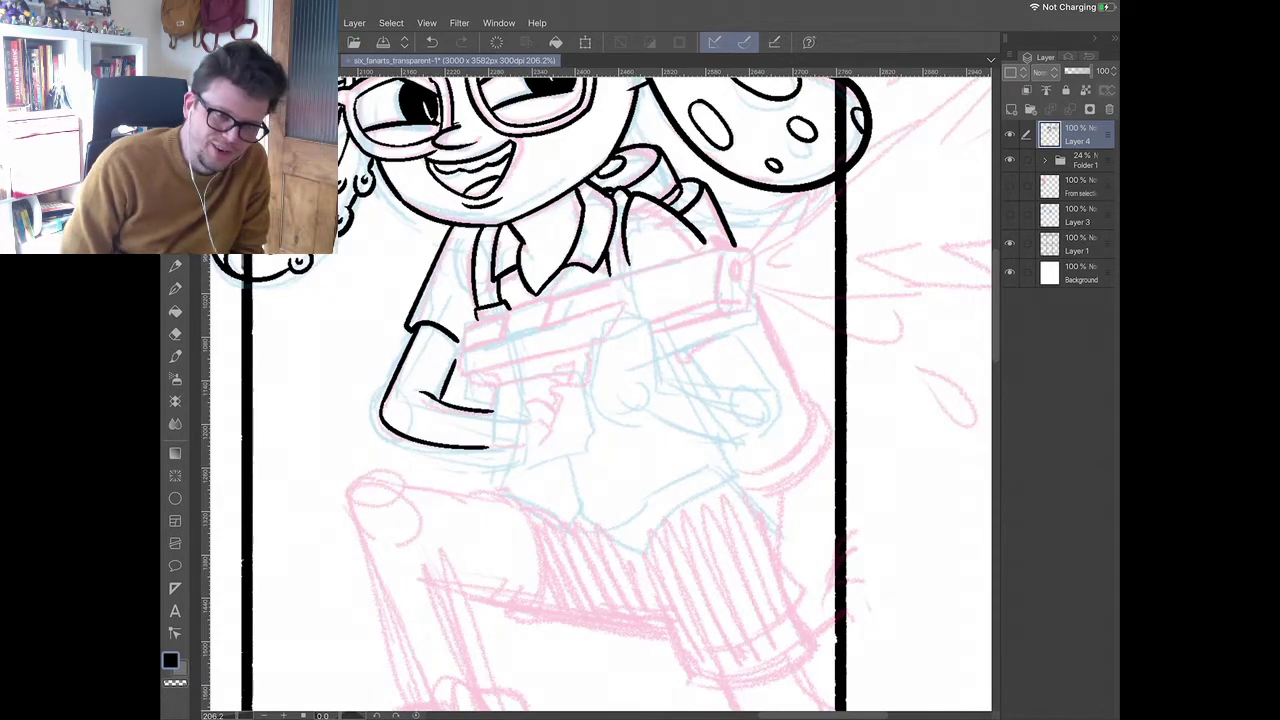
# - Ink the left hand around the gun grip: back of the hand, index finger at the curved trigger, and the curled fingers below
pyautogui.scroll(1, 600, 394)
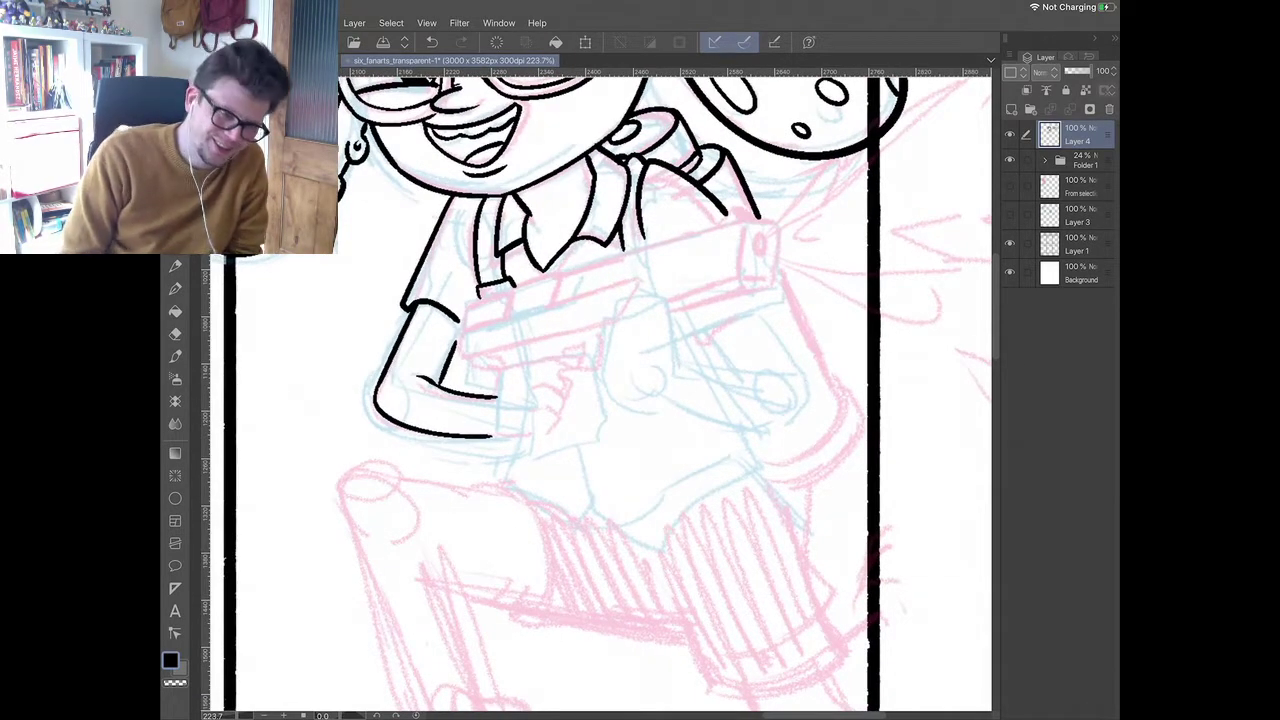
pyautogui.scroll(2, 493, 440)
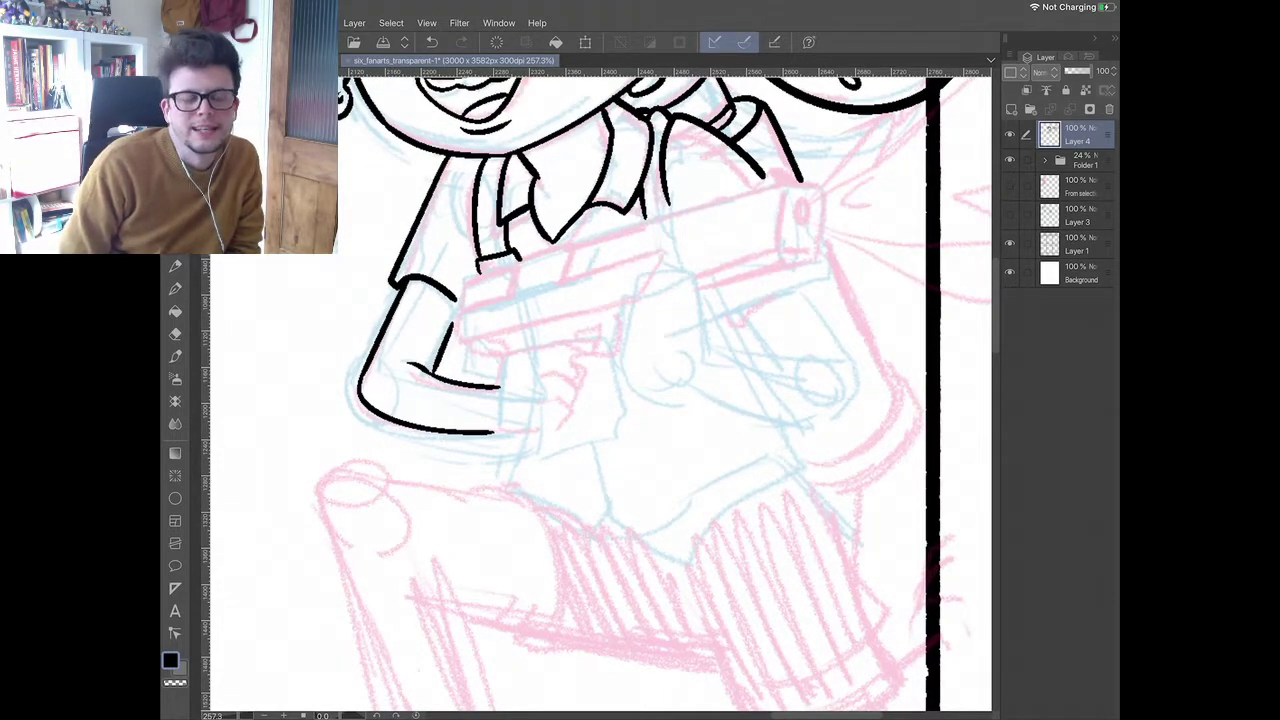
pyautogui.scroll(2, 481, 385)
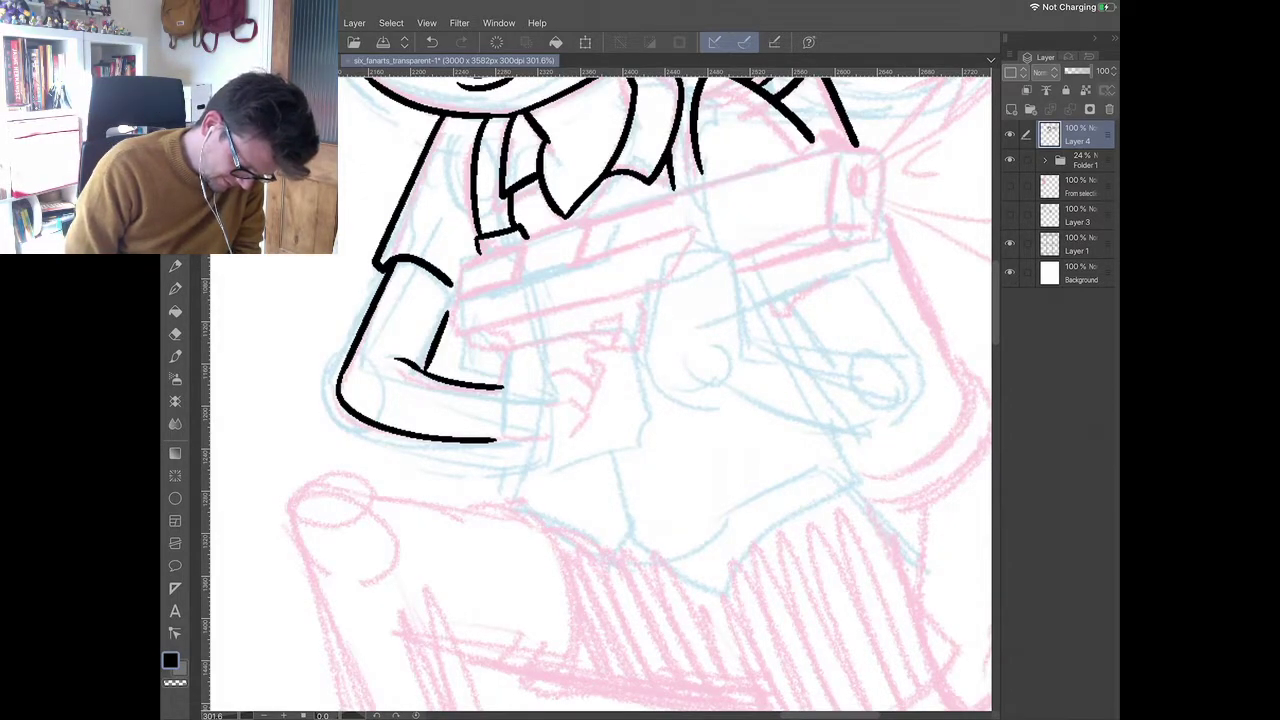
pyautogui.scroll(2, 503, 356)
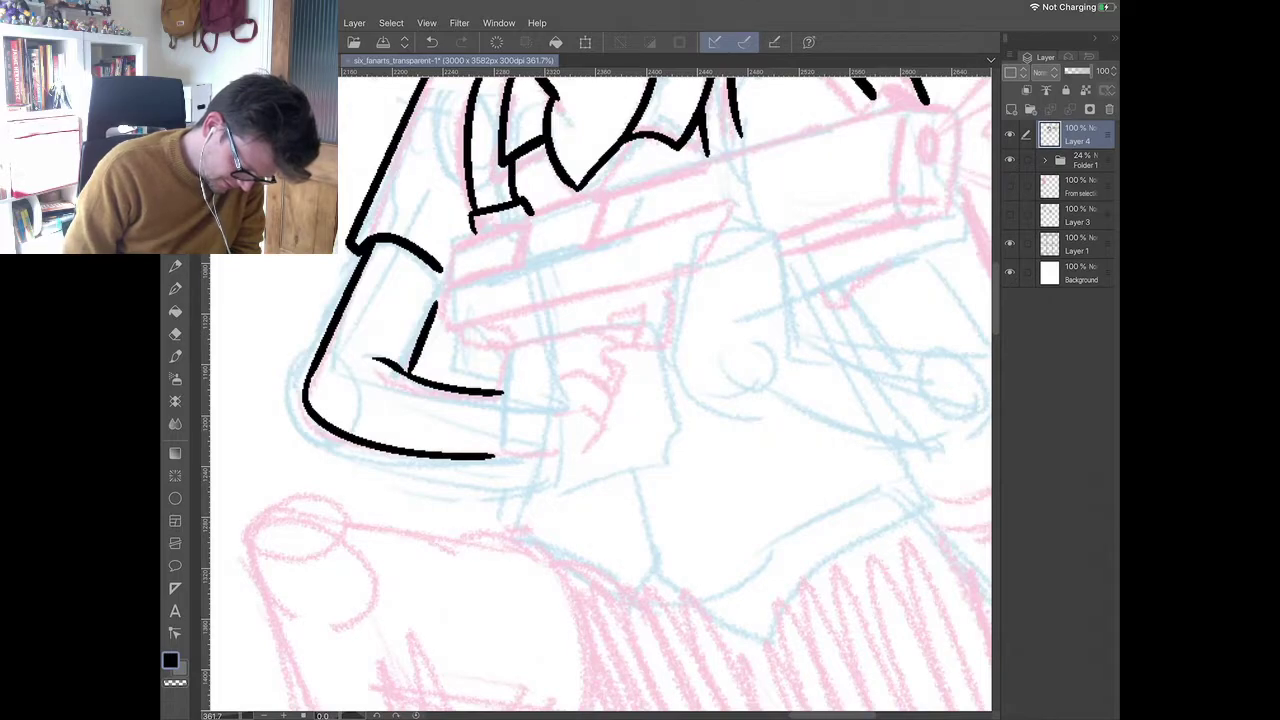
pyautogui.moveTo(500, 392)
pyautogui.mouseDown()
pyautogui.moveTo(511, 360)
pyautogui.moveTo(558, 337)
pyautogui.moveTo(618, 333)
pyautogui.mouseUp()
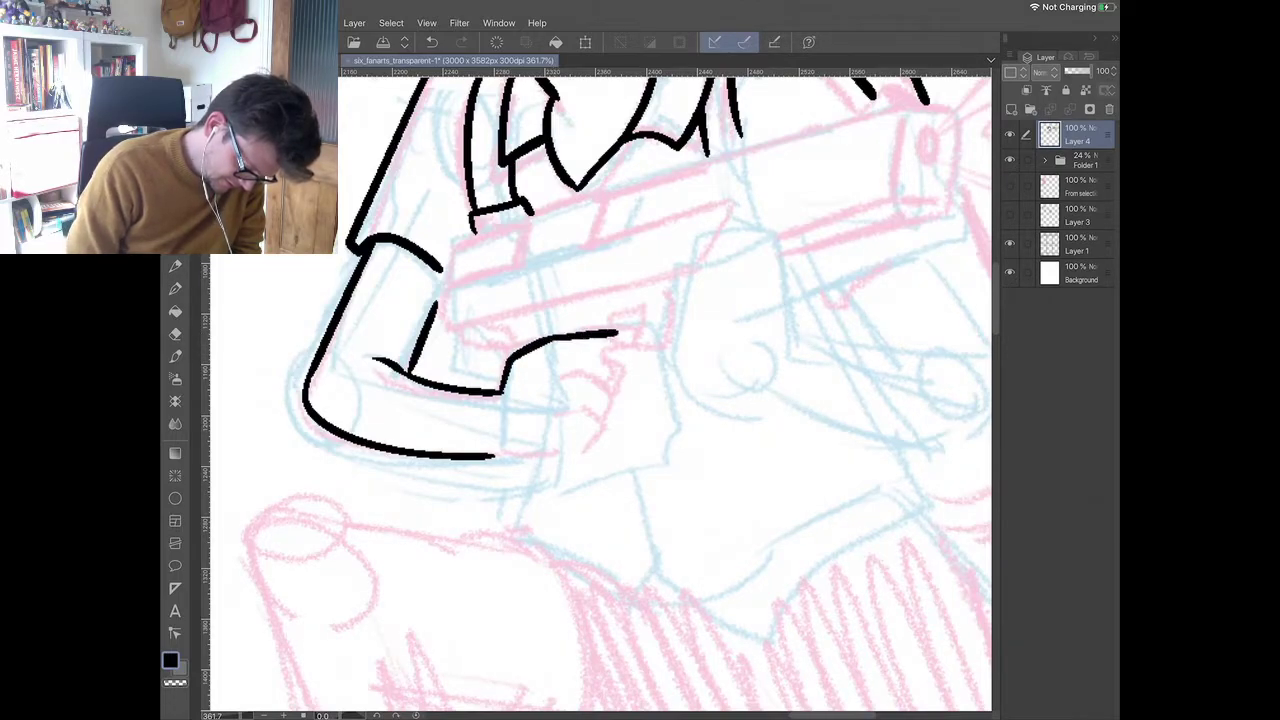
pyautogui.moveTo(584, 456)
pyautogui.mouseDown()
pyautogui.moveTo(596, 426)
pyautogui.moveTo(570, 411)
pyautogui.mouseUp()
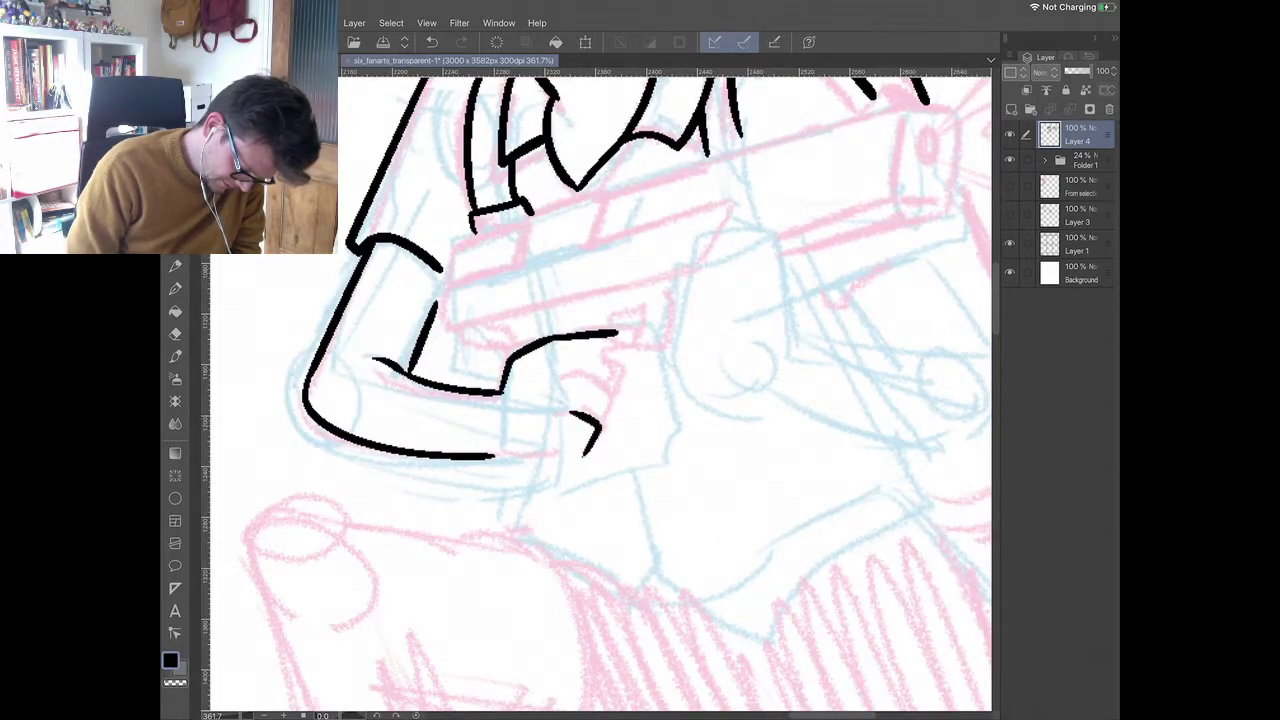
pyautogui.scroll(2, 601, 385)
pyautogui.hotkey('ctrl', 'z')
pyautogui.moveTo(522, 429)
pyautogui.mouseDown()
pyautogui.moveTo(552, 422)
pyautogui.moveTo(552, 382)
pyautogui.moveTo(580, 412)
pyautogui.moveTo(587, 374)
pyautogui.moveTo(600, 401)
pyautogui.moveTo(624, 386)
pyautogui.moveTo(622, 348)
pyautogui.moveTo(712, 378)
pyautogui.mouseUp()
pyautogui.scroll(-1, 600, 394)
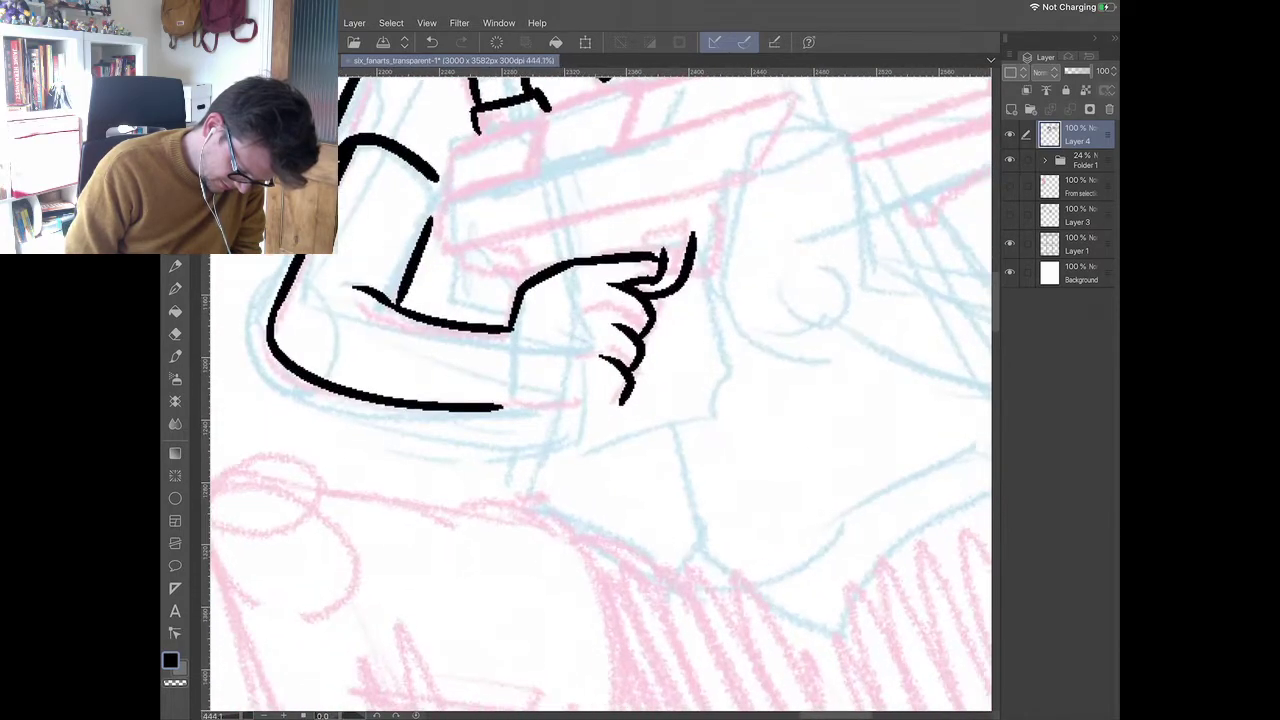
pyautogui.moveTo(652, 330); pyautogui.dragTo(638, 378)
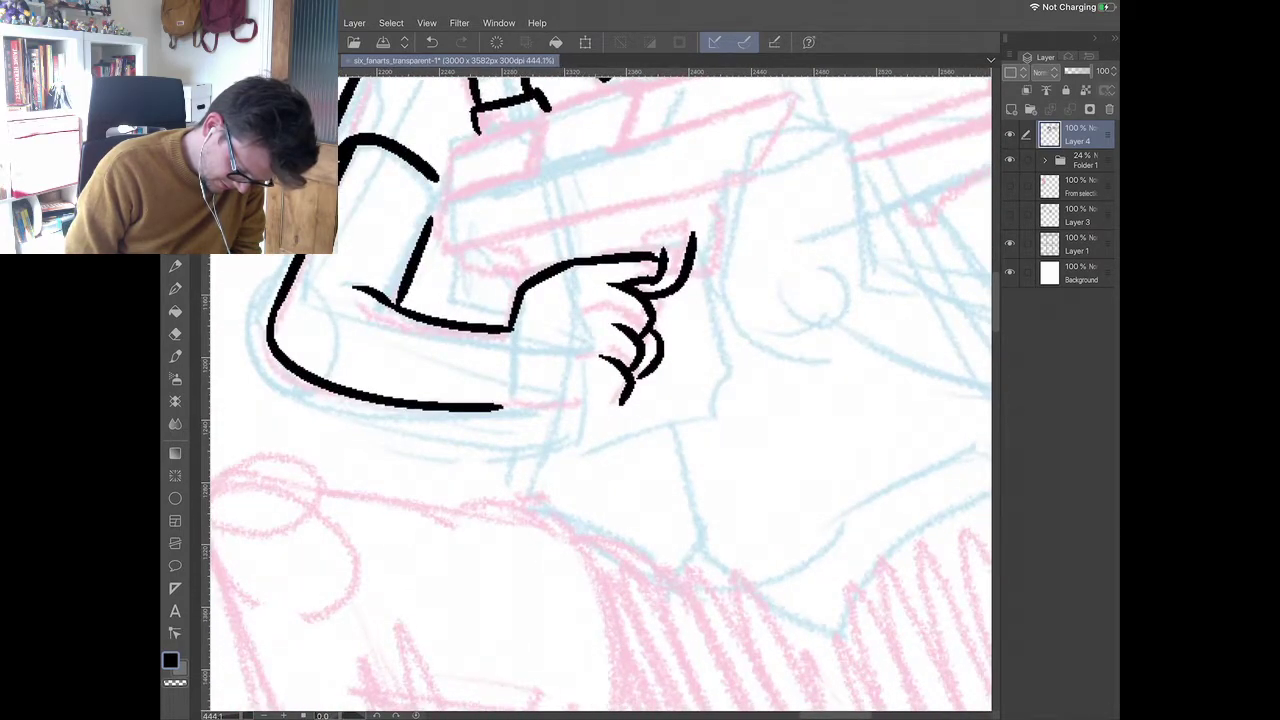
# - Ink the underside of the wrist and the end of the gun grip below the fist, redrawing the grip as an angular block with a base
pyautogui.moveTo(502, 407)
pyautogui.mouseDown()
pyautogui.moveTo(588, 397)
pyautogui.moveTo(588, 436)
pyautogui.moveTo(604, 398)
pyautogui.moveTo(614, 404)
pyautogui.moveTo(588, 436)
pyautogui.mouseUp()
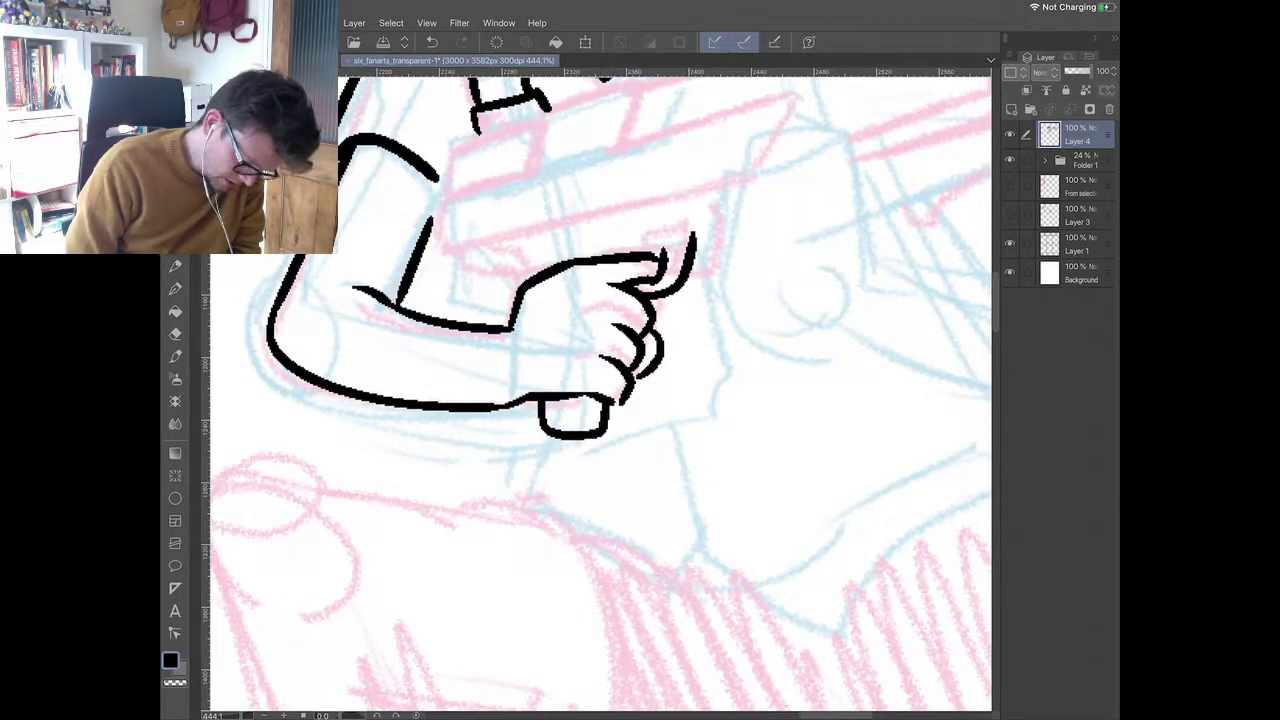
pyautogui.press('super+z')
pyautogui.press('super+z')
pyautogui.press('super+z')
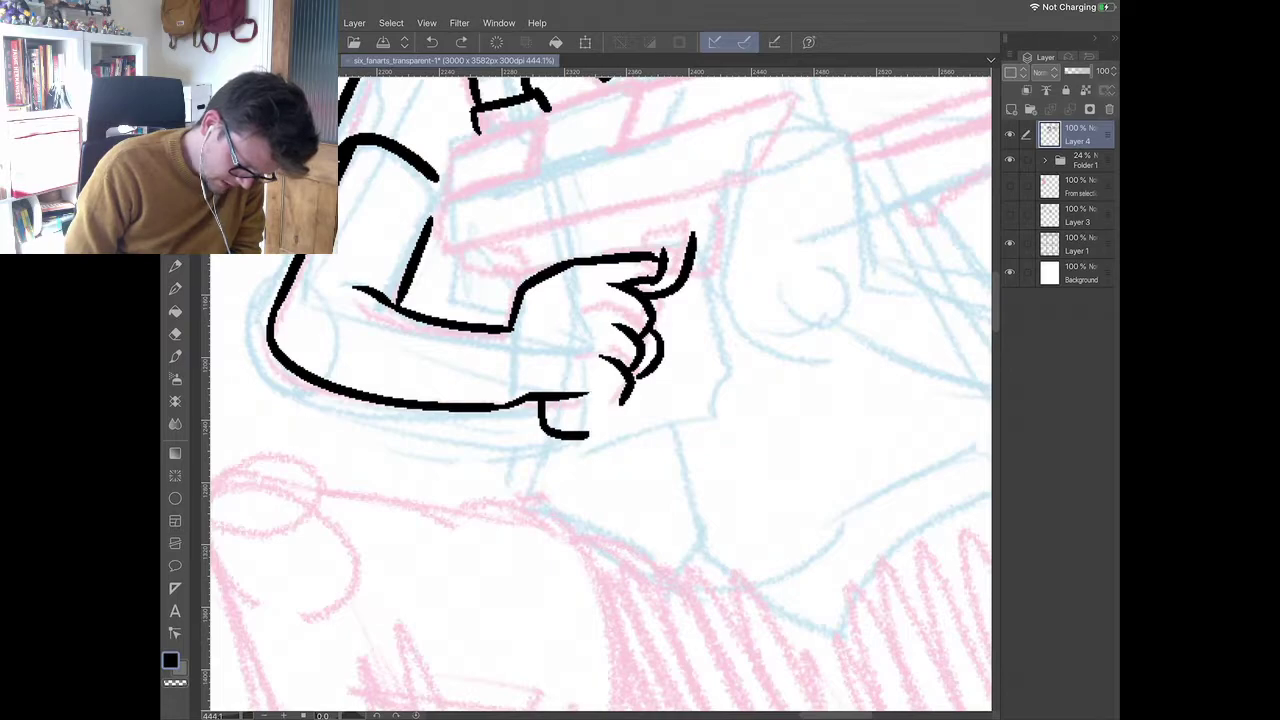
pyautogui.moveTo(570, 397)
pyautogui.mouseDown()
pyautogui.moveTo(534, 423)
pyautogui.moveTo(592, 441)
pyautogui.moveTo(601, 399)
pyautogui.moveTo(539, 404)
pyautogui.moveTo(533, 438)
pyautogui.moveTo(594, 442)
pyautogui.moveTo(603, 400)
pyautogui.mouseUp()
pyautogui.press('super+z')
pyautogui.moveTo(532, 446)
pyautogui.mouseDown()
pyautogui.moveTo(538, 465)
pyautogui.moveTo(600, 458)
pyautogui.mouseUp()
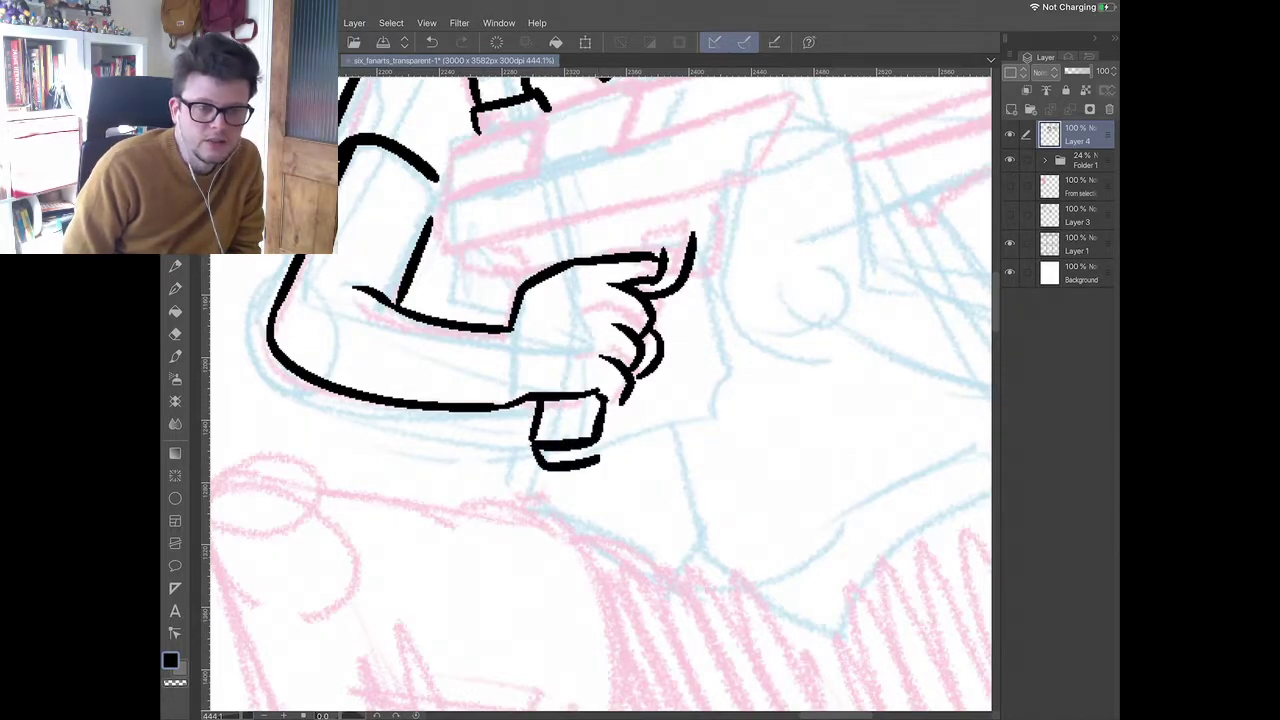
pyautogui.moveTo(603, 394)
pyautogui.mouseDown()
pyautogui.moveTo(618, 412)
pyautogui.moveTo(626, 402)
pyautogui.moveTo(602, 461)
pyautogui.moveTo(592, 456)
pyautogui.mouseUp()
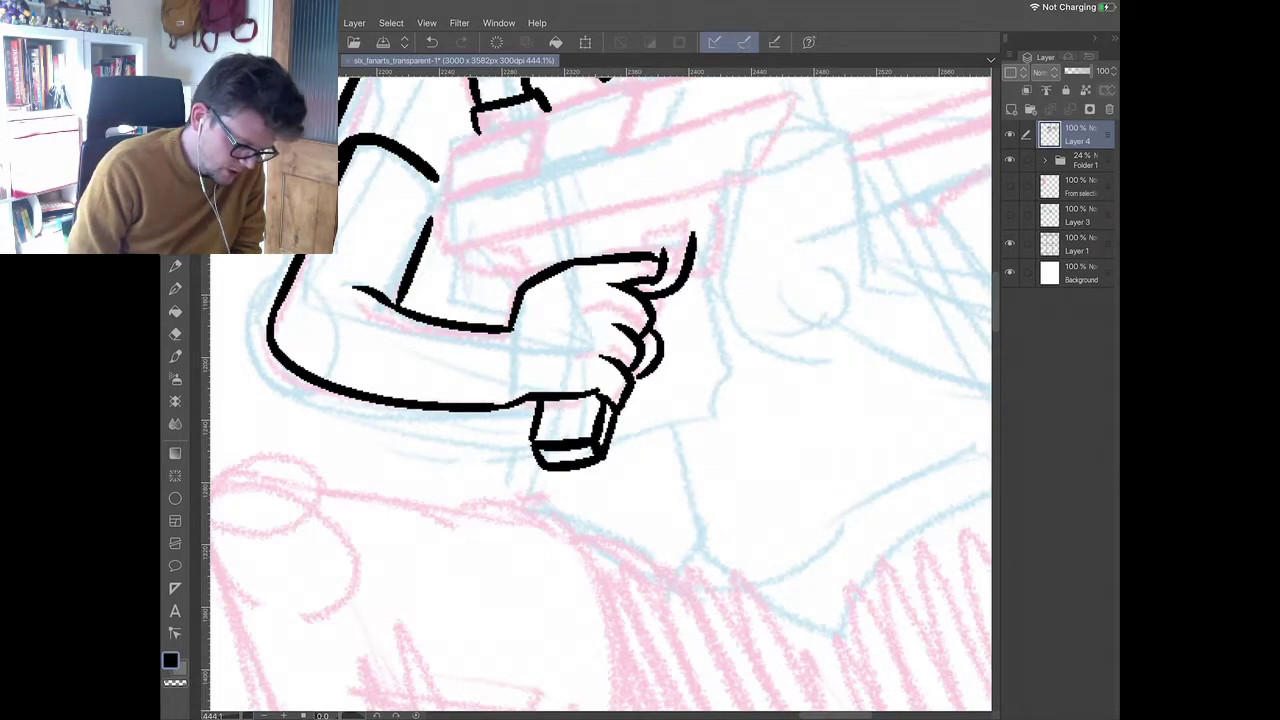
# - Erase the overhanging end of the shoulder strap's bottom line where it meets the top of the gun
pyautogui.scroll(-2, 600, 390)
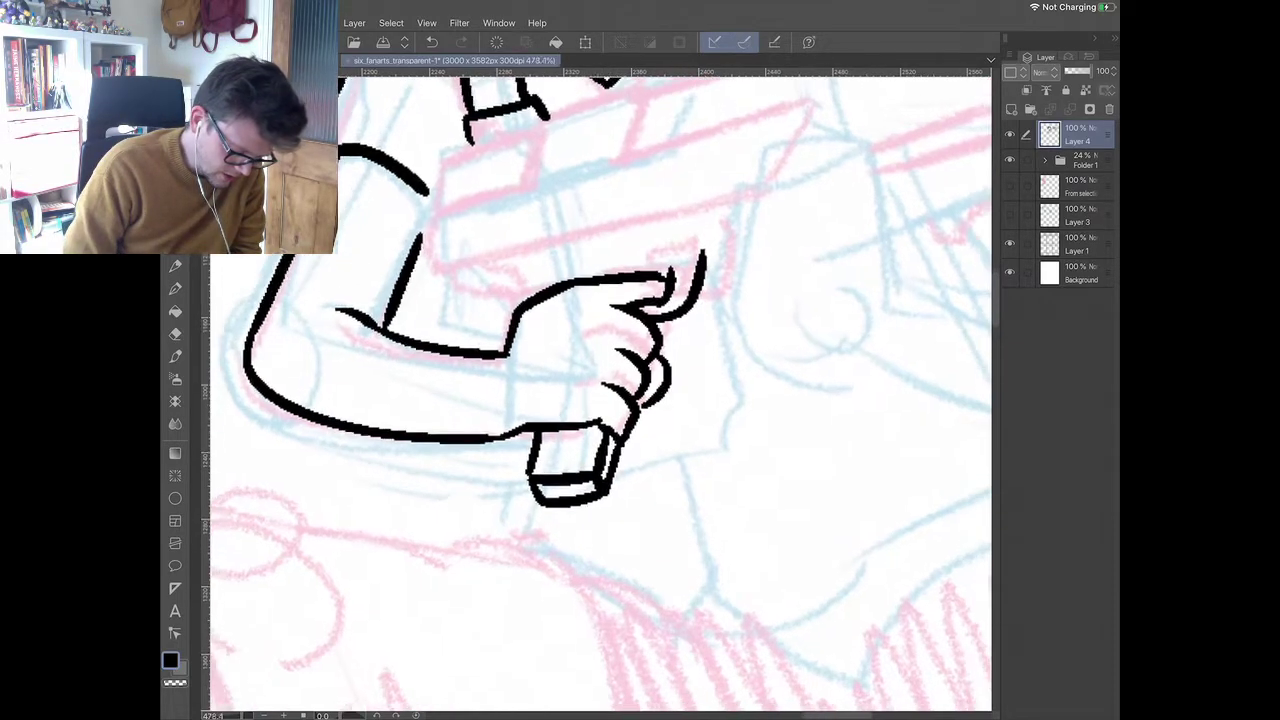
pyautogui.scroll(2, 600, 390)
pyautogui.scroll(1, 600, 390)
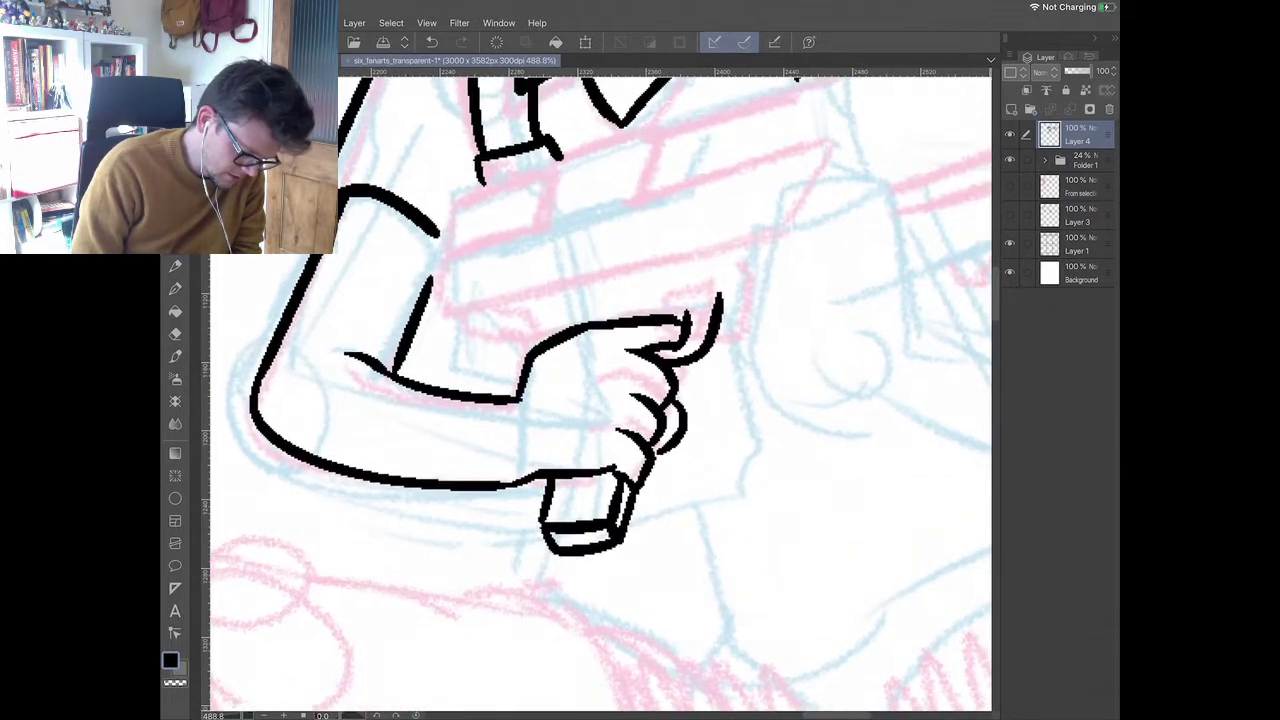
pyautogui.moveTo(448, 256); pyautogui.dragTo(540, 228)
pyautogui.hotkey('ctrl', 'z')
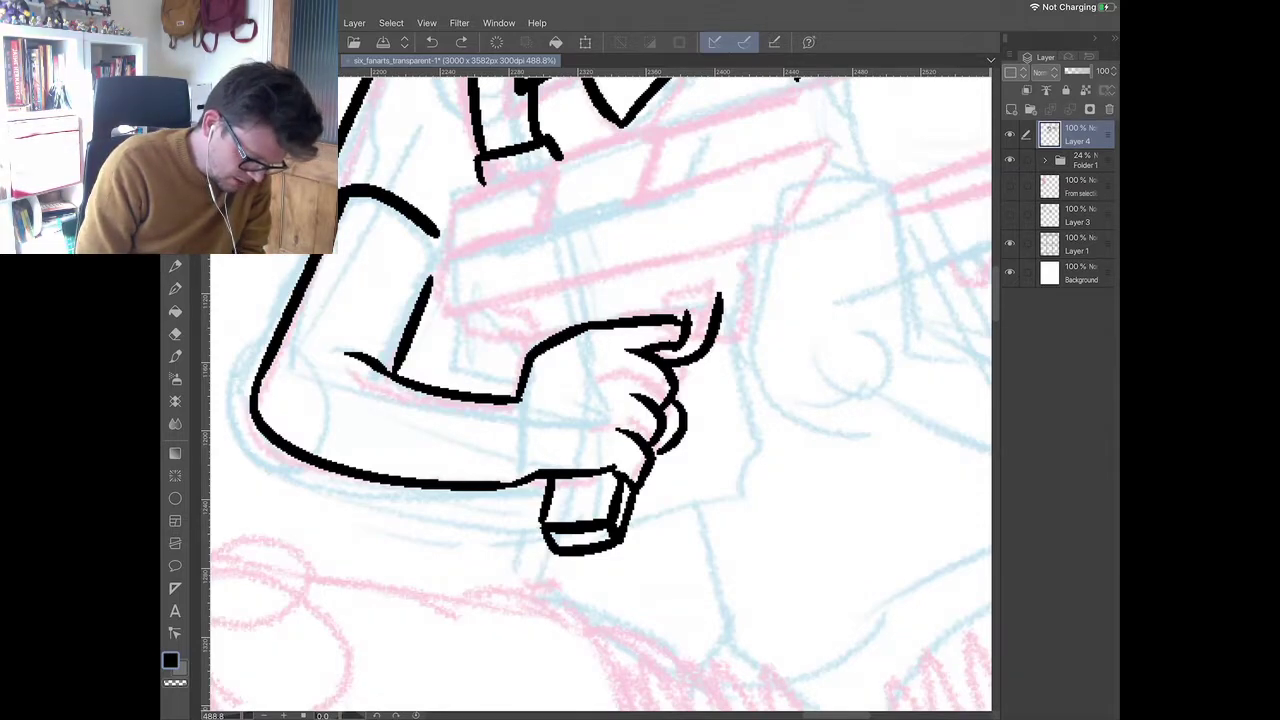
pyautogui.press('e')
pyautogui.moveTo(567, 166); pyautogui.dragTo(562, 148)
pyautogui.press('p')
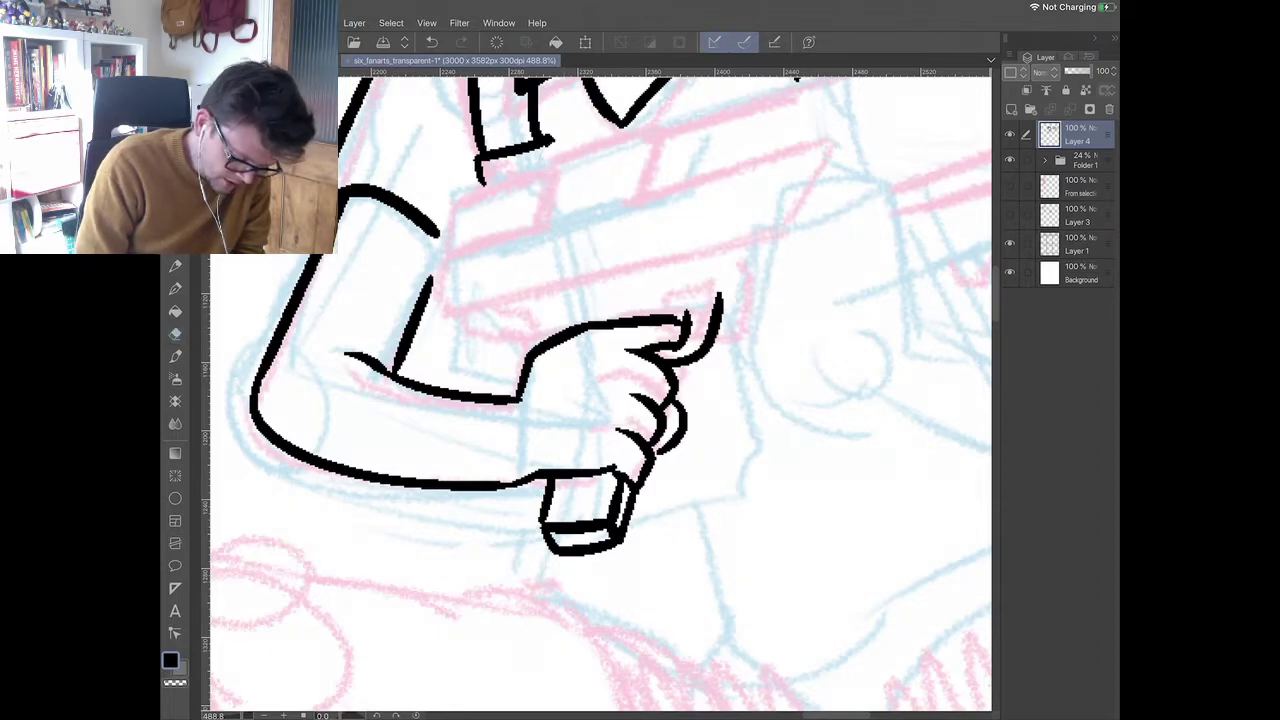
# - Ink the gun's raised top section and slanted rear panel, and complete the strap buckle just above the panel
pyautogui.moveTo(543, 227)
pyautogui.mouseDown()
pyautogui.moveTo(560, 160)
pyautogui.moveTo(666, 125)
pyautogui.moveTo(645, 195)
pyautogui.mouseUp()
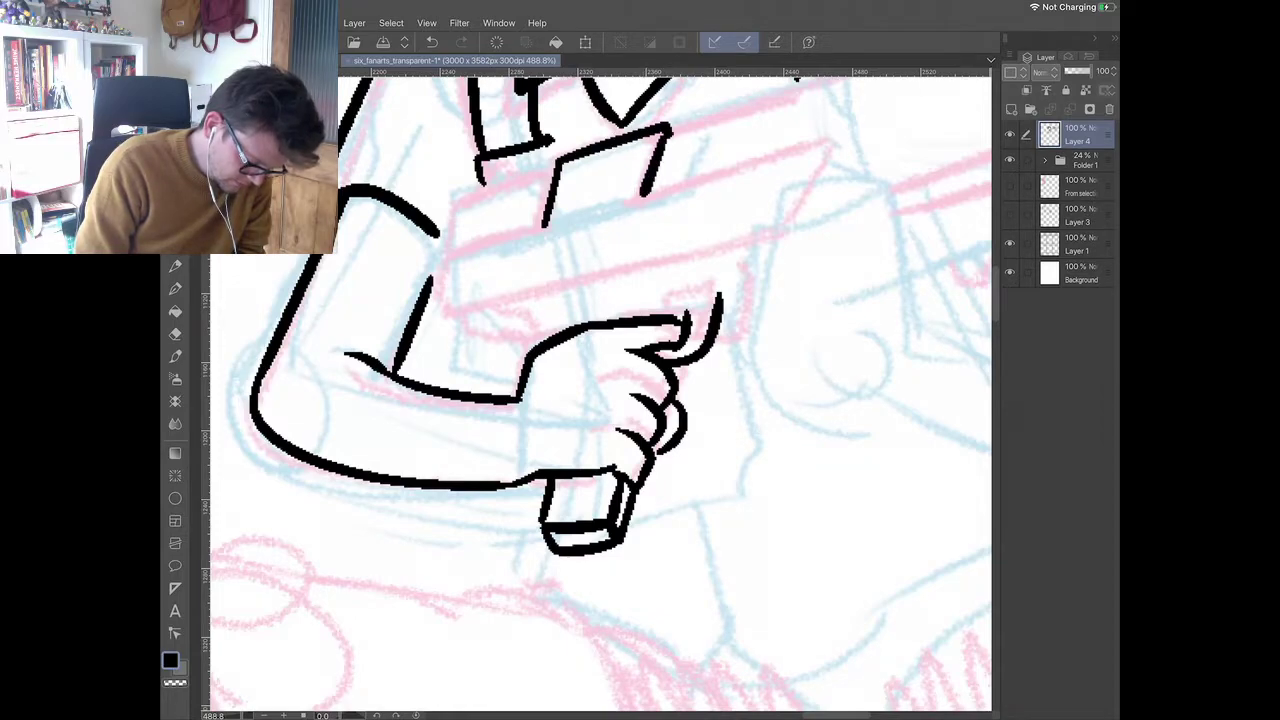
pyautogui.moveTo(454, 252); pyautogui.dragTo(542, 222)
pyautogui.hotkey('ctrl', 'z')
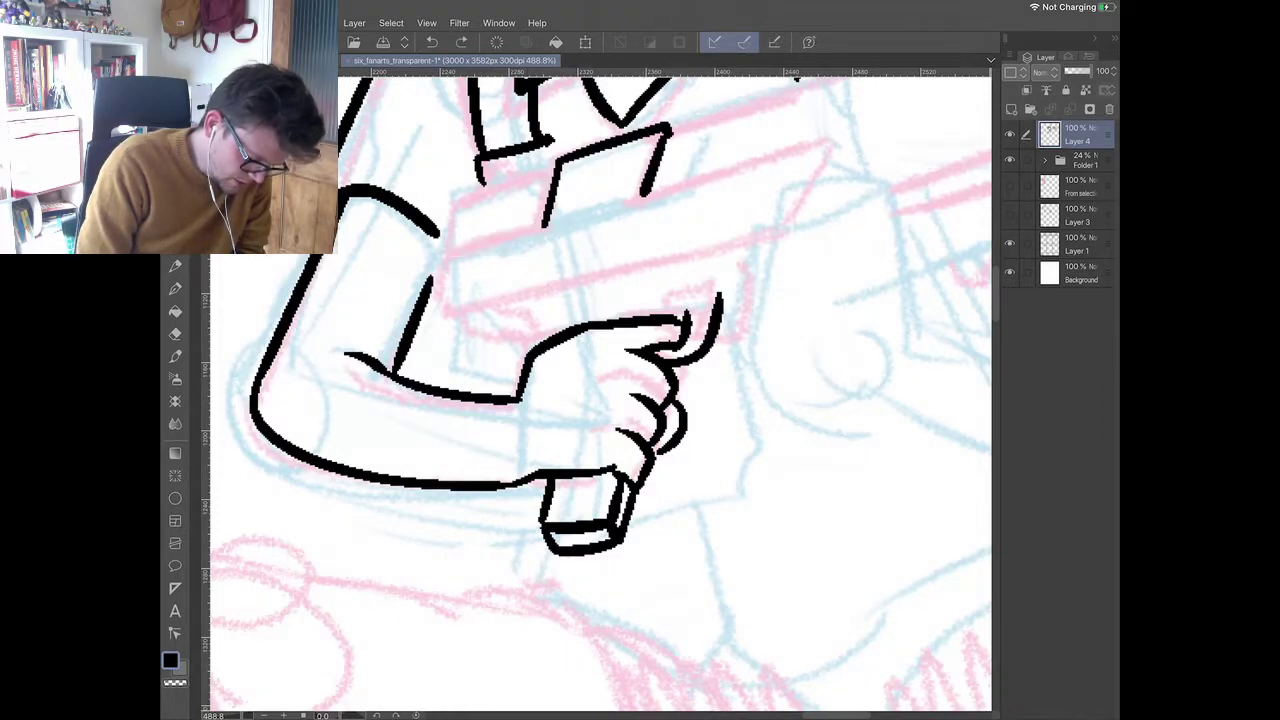
pyautogui.moveTo(446, 256)
pyautogui.mouseDown()
pyautogui.moveTo(548, 226)
pyautogui.moveTo(466, 200)
pyautogui.moveTo(538, 173)
pyautogui.moveTo(550, 141)
pyautogui.mouseUp()
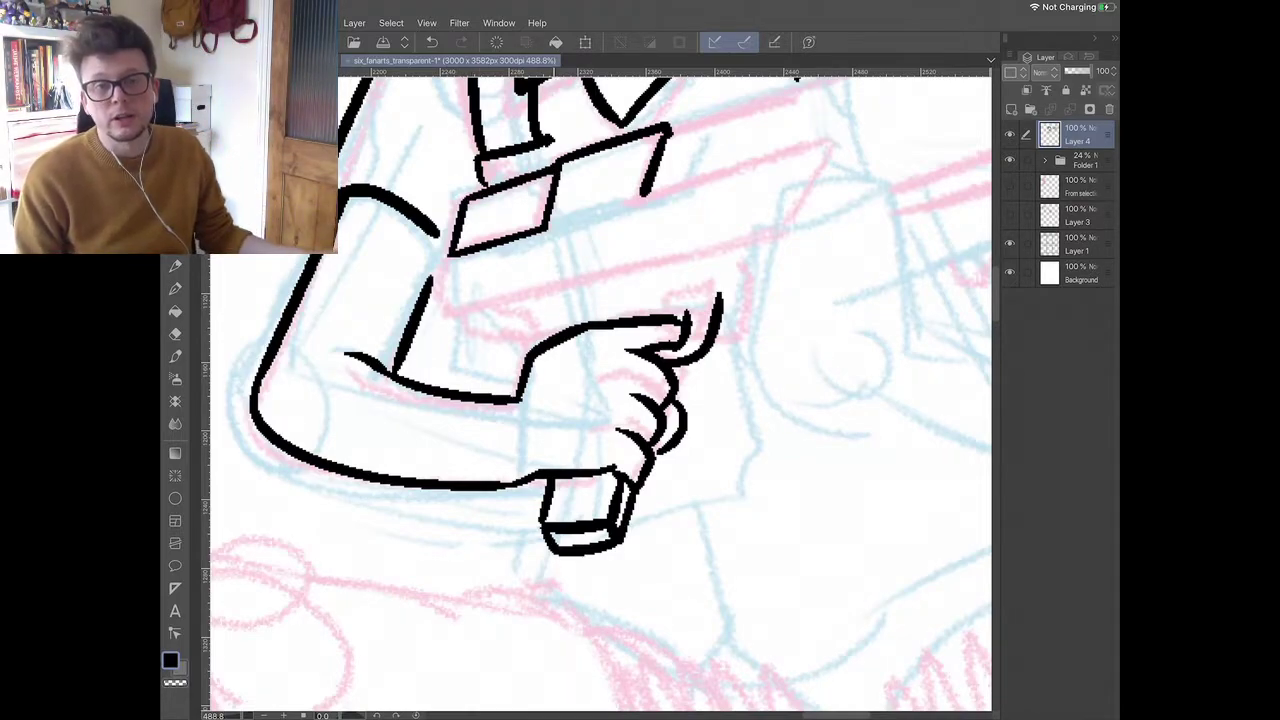
pyautogui.moveTo(492, 182); pyautogui.dragTo(552, 160)
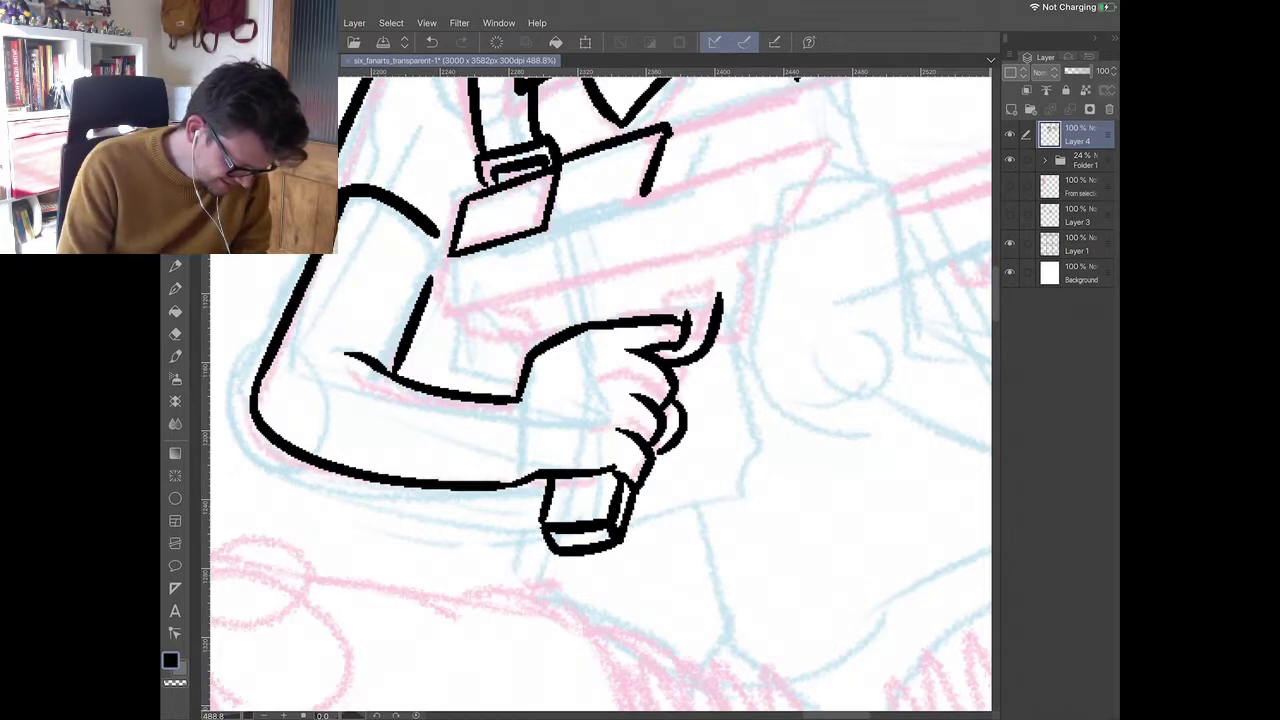
# - Ink the short rear edge of the gun body below the slanted panel, redrawing it until it runs straight
pyautogui.moveTo(451, 255)
pyautogui.mouseDown()
pyautogui.moveTo(435, 306)
pyautogui.moveTo(461, 338)
pyautogui.mouseUp()
pyautogui.scroll(-1, 600, 394)
pyautogui.hotkey('ctrl', 'z')
pyautogui.scroll(1, 600, 394)
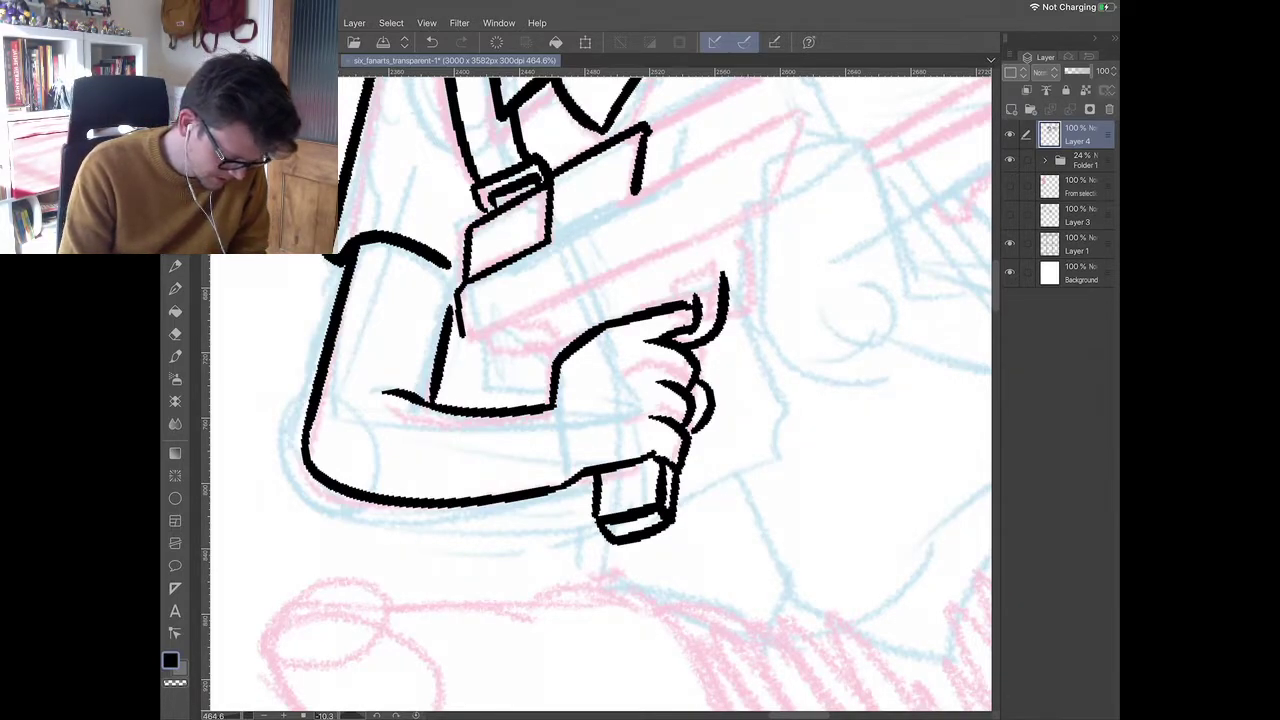
pyautogui.scroll(2, 600, 400)
pyautogui.hotkey('ctrl', 'z')
pyautogui.moveTo(456, 282); pyautogui.dragTo(446, 341)
pyautogui.scroll(-3, 600, 400)
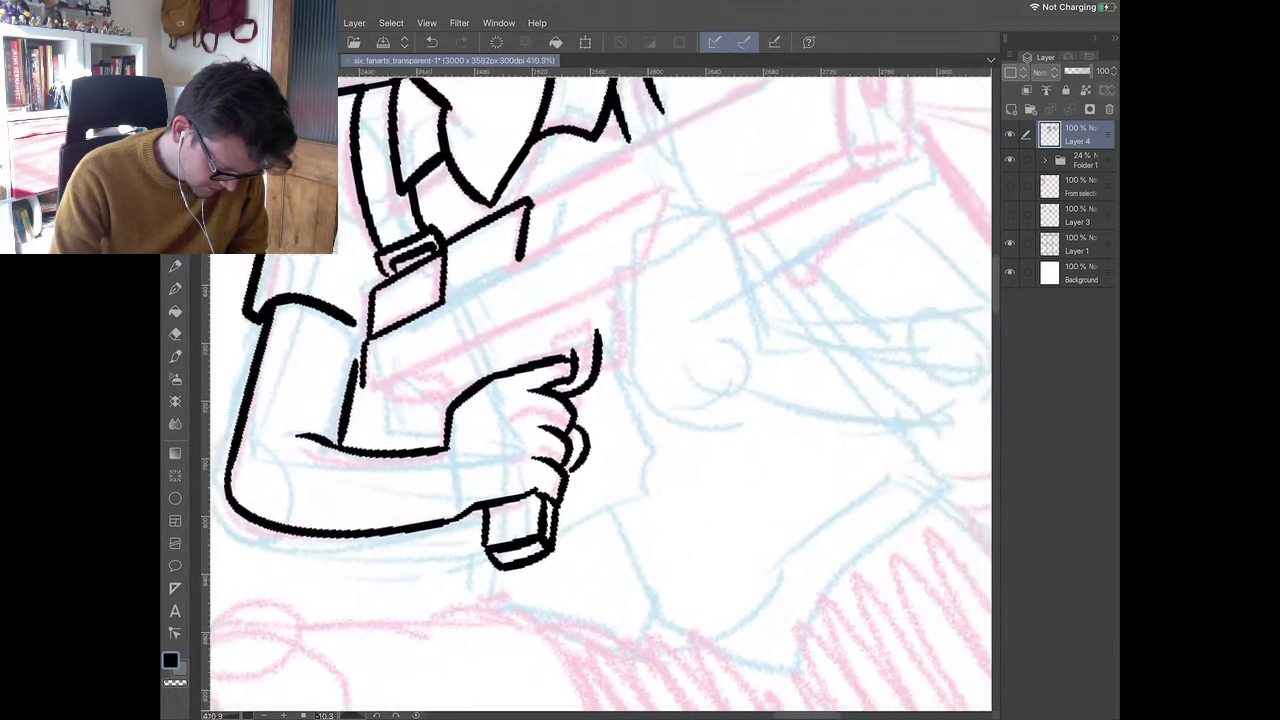
# - Ink the barrel's long top edge, the small front sight, and the muzzle's front edge, inner edge and curved opening
pyautogui.scroll(-1, 600, 400)
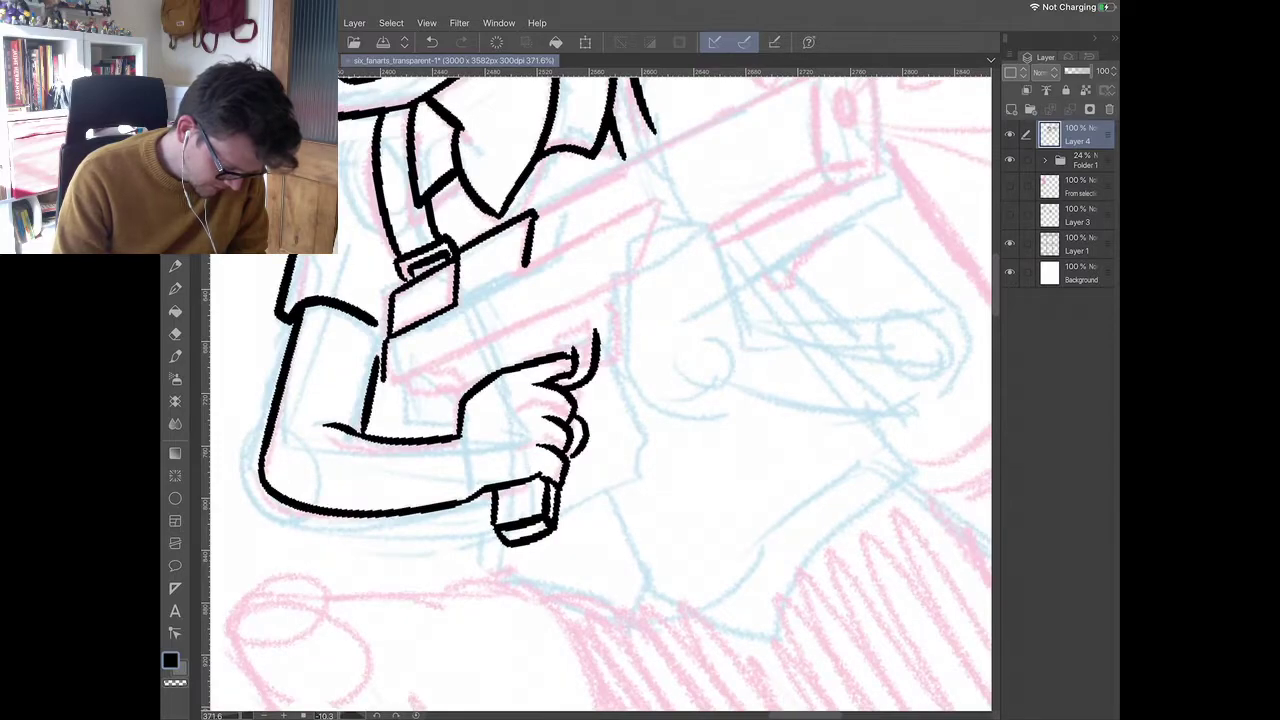
pyautogui.moveTo(536, 218); pyautogui.dragTo(788, 84)
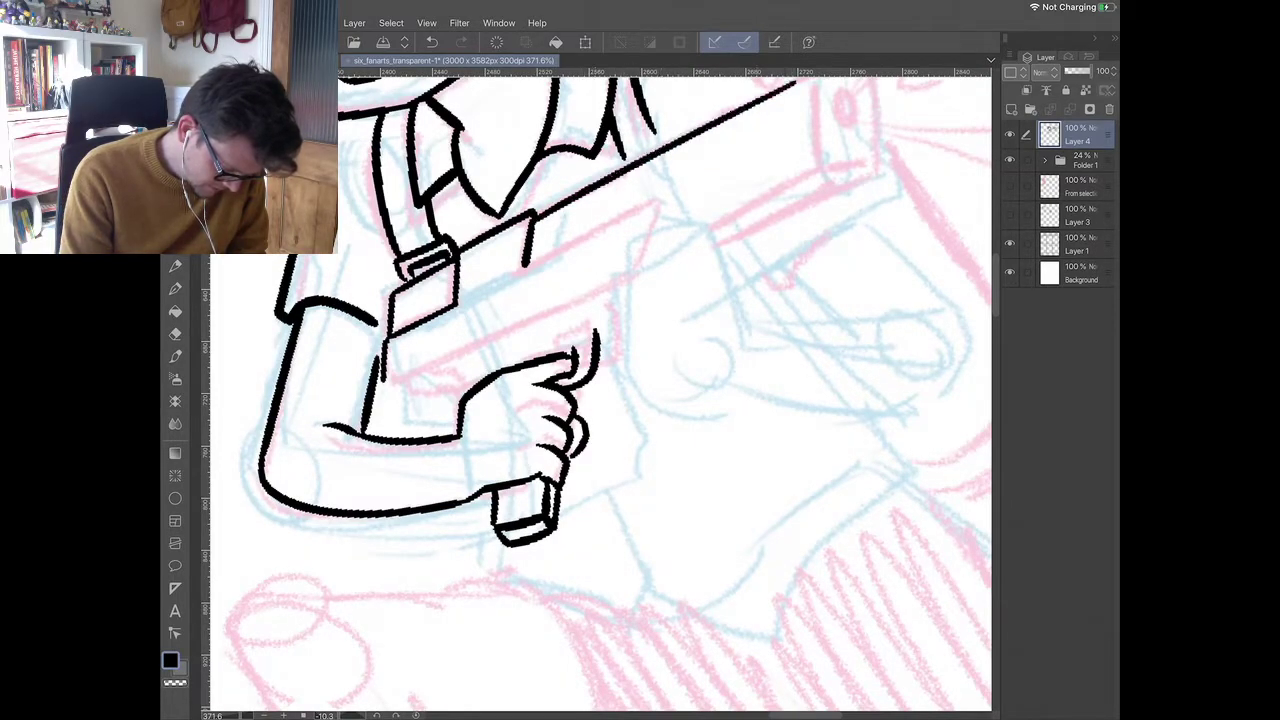
pyautogui.scroll(-2, 600, 400)
pyautogui.scroll(-2, 600, 400)
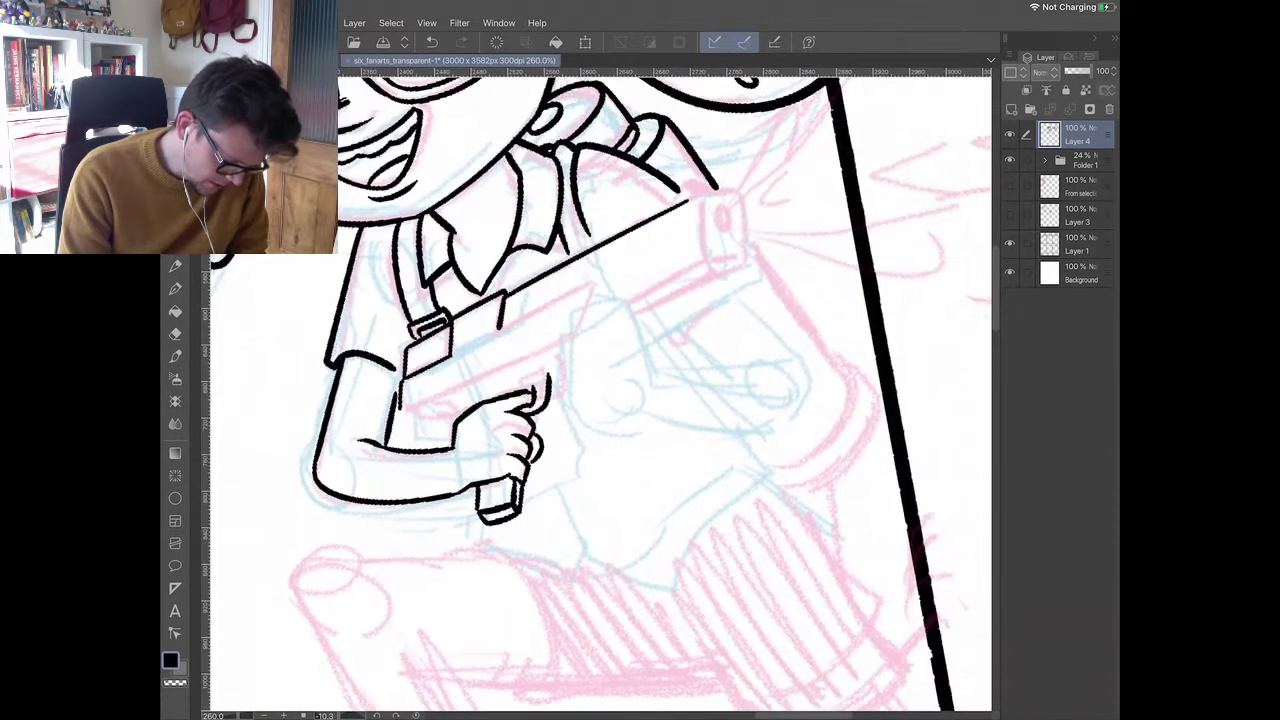
pyautogui.moveTo(676, 204)
pyautogui.mouseDown()
pyautogui.moveTo(700, 187)
pyautogui.moveTo(731, 200)
pyautogui.moveTo(710, 208)
pyautogui.moveTo(725, 300)
pyautogui.mouseUp()
pyautogui.scroll(2, 700, 250)
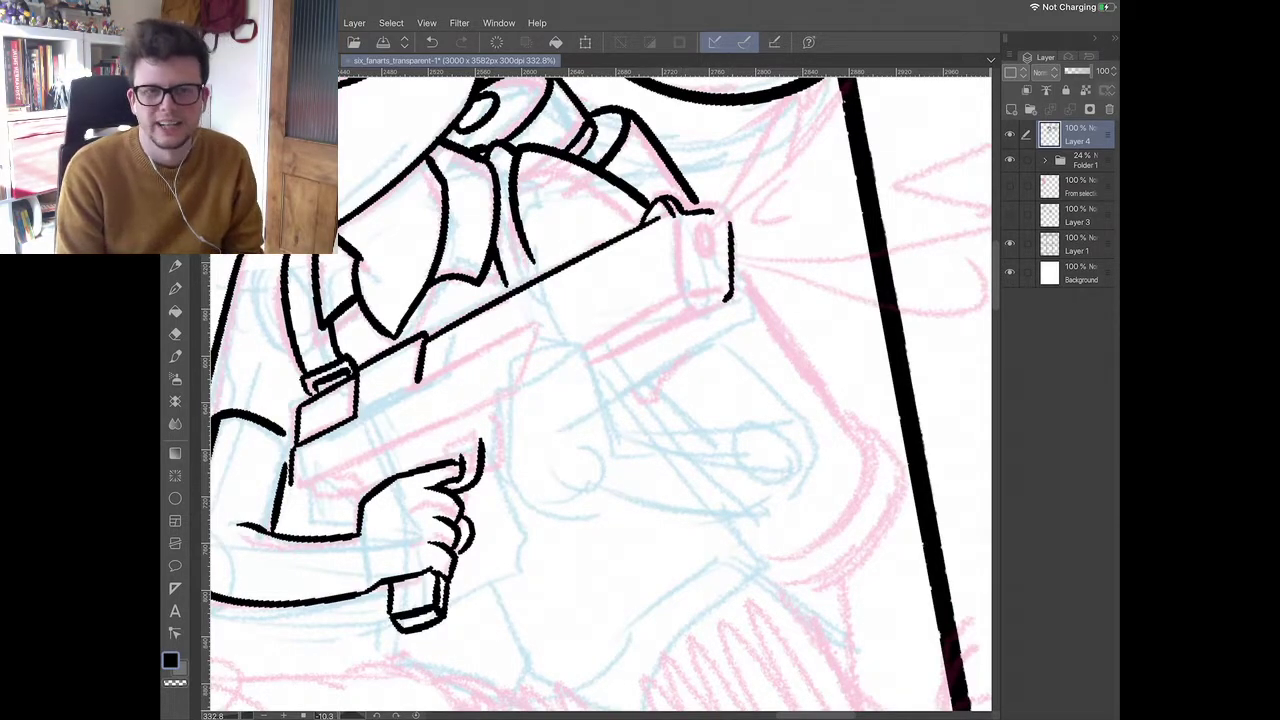
pyautogui.moveTo(706, 228)
pyautogui.mouseDown()
pyautogui.moveTo(700, 248)
pyautogui.moveTo(684, 242)
pyautogui.moveTo(686, 296)
pyautogui.mouseUp()
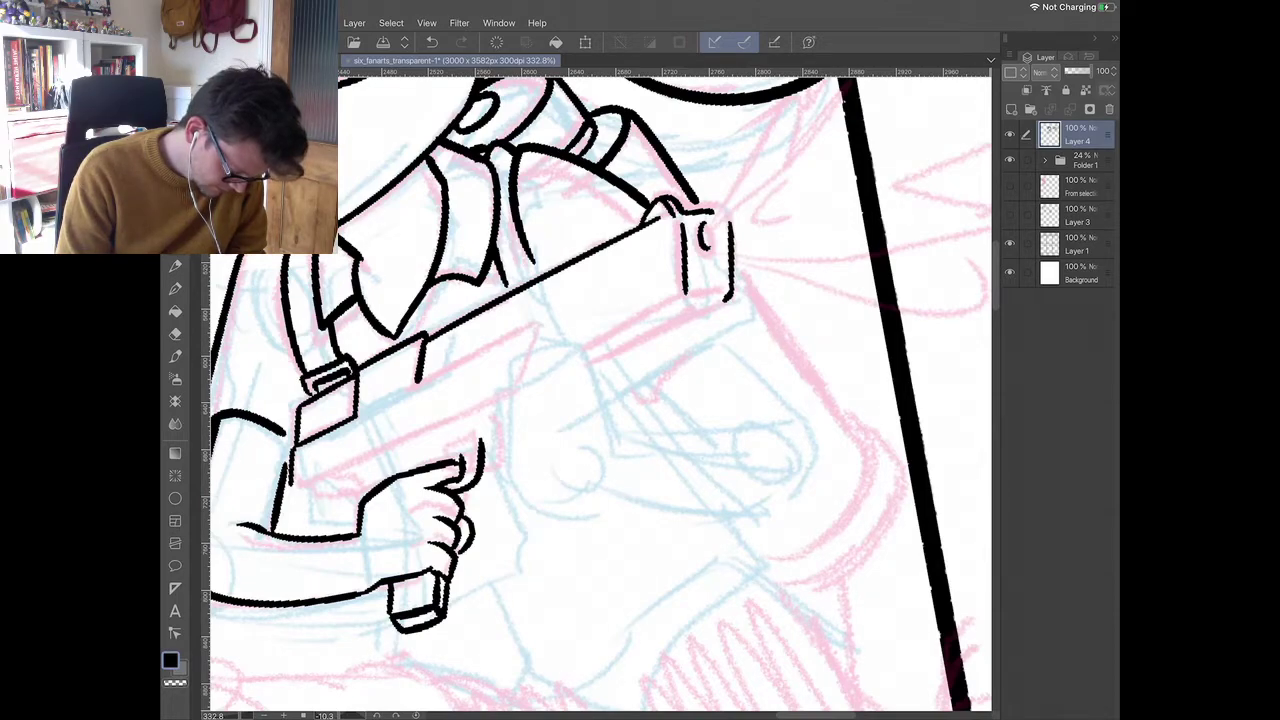
# - Ink the gun body's stepped side panel, notch and lower edge, plus the underside behind the trigger hand and the trigger guard
pyautogui.scroll(-1, 600, 394)
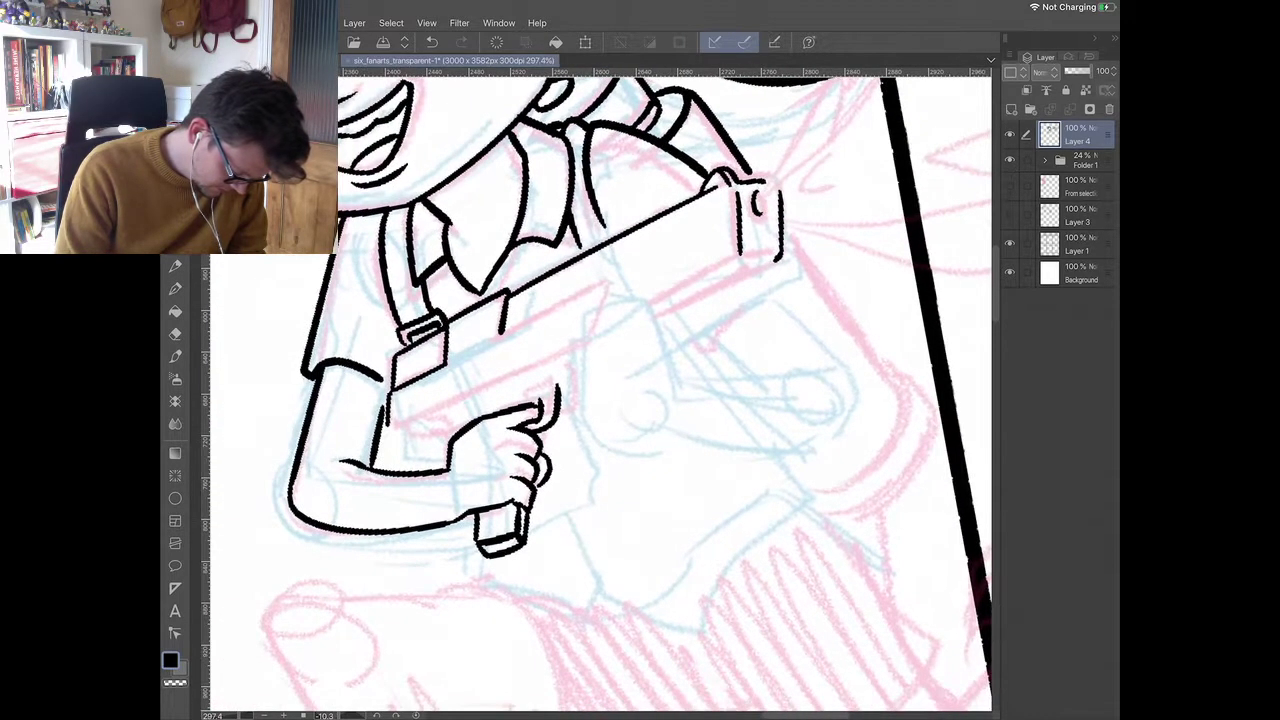
pyautogui.moveTo(505, 330)
pyautogui.mouseDown()
pyautogui.moveTo(598, 288)
pyautogui.moveTo(598, 313)
pyautogui.mouseUp()
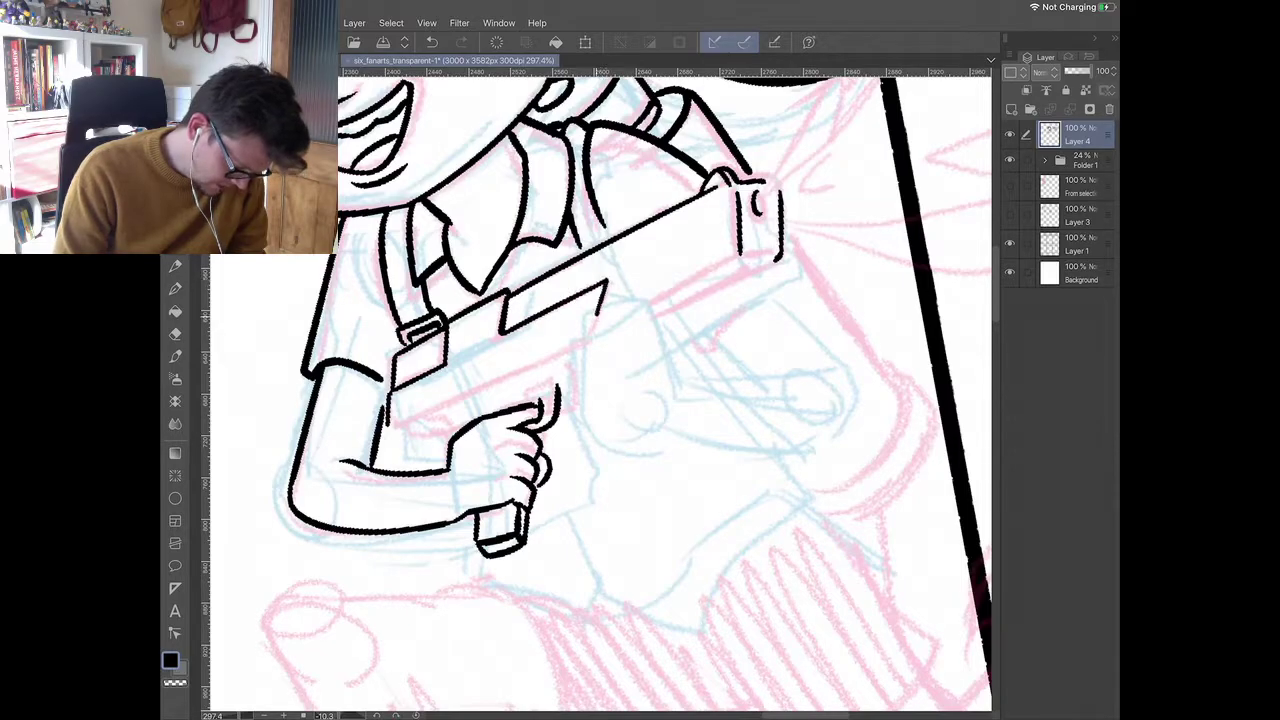
pyautogui.moveTo(390, 425); pyautogui.dragTo(580, 336)
pyautogui.scroll(-3, 600, 394)
pyautogui.scroll(3, 600, 394)
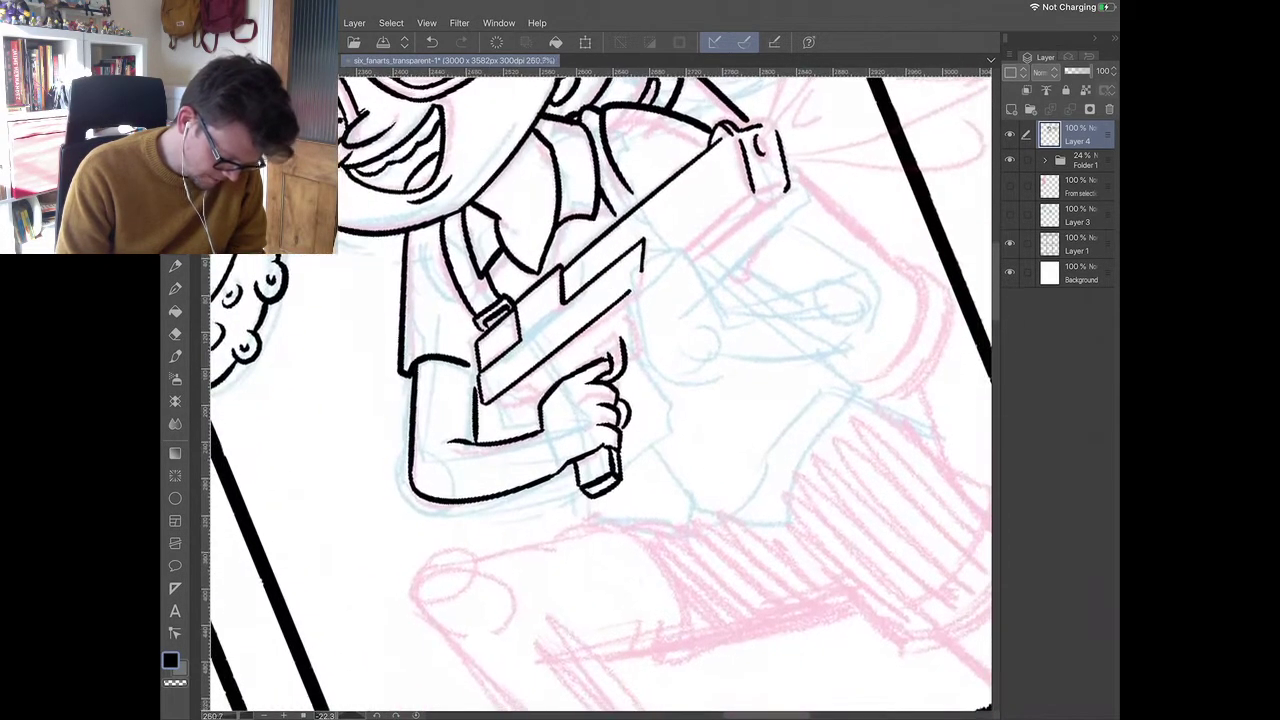
pyautogui.moveTo(546, 265); pyautogui.dragTo(544, 298)
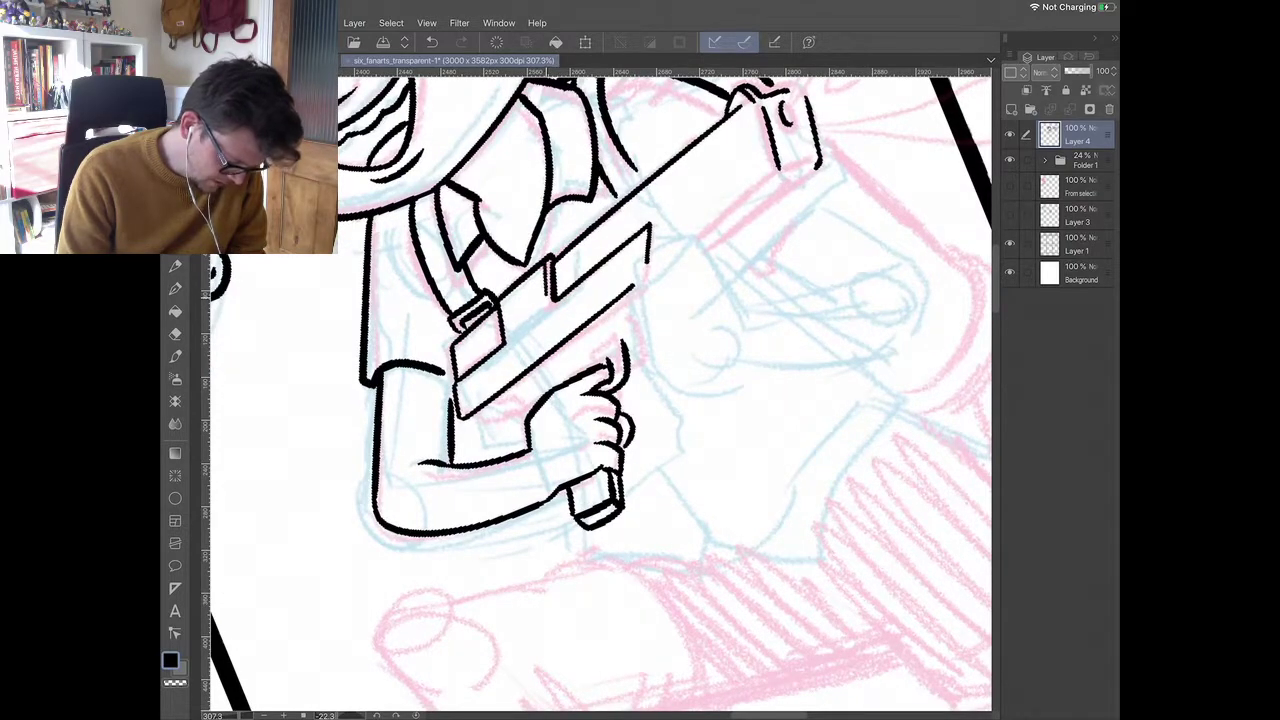
pyautogui.moveTo(468, 420); pyautogui.dragTo(526, 426)
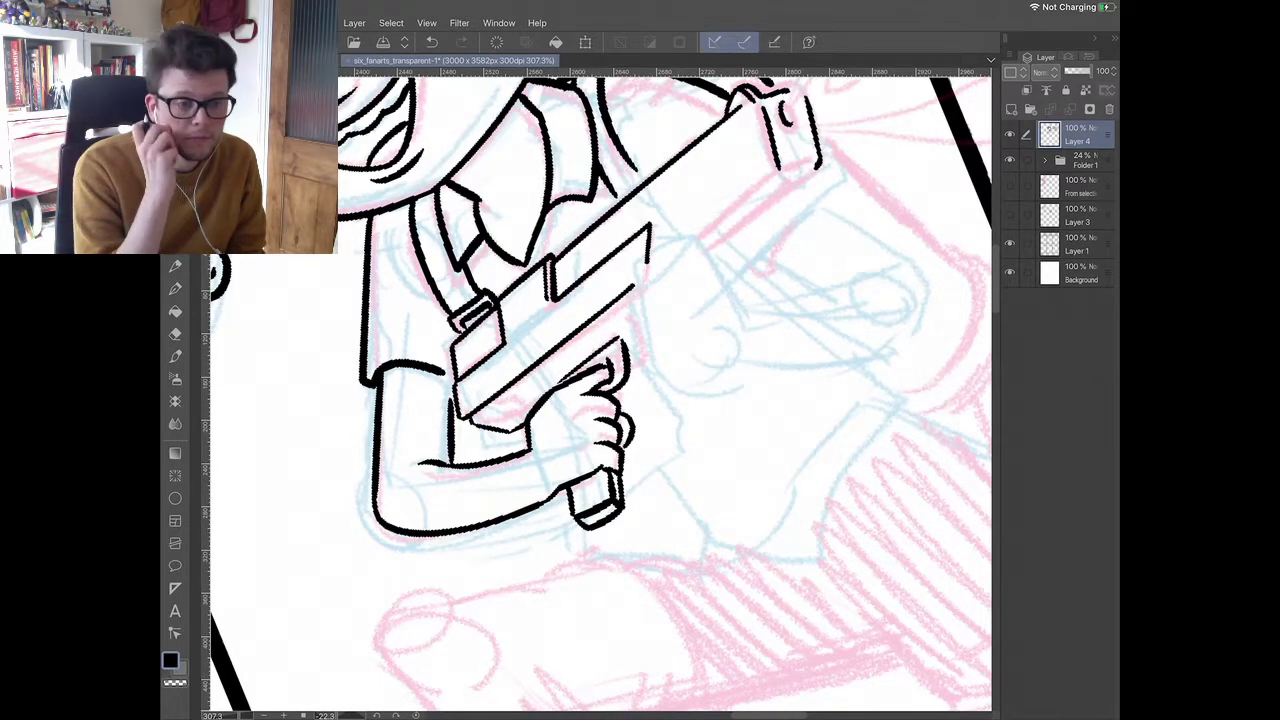
# - Ink the supporting hand's fingers wrapped around the barrel, with the lines running down into the back of the hand
pyautogui.scroll(1, 600, 395)
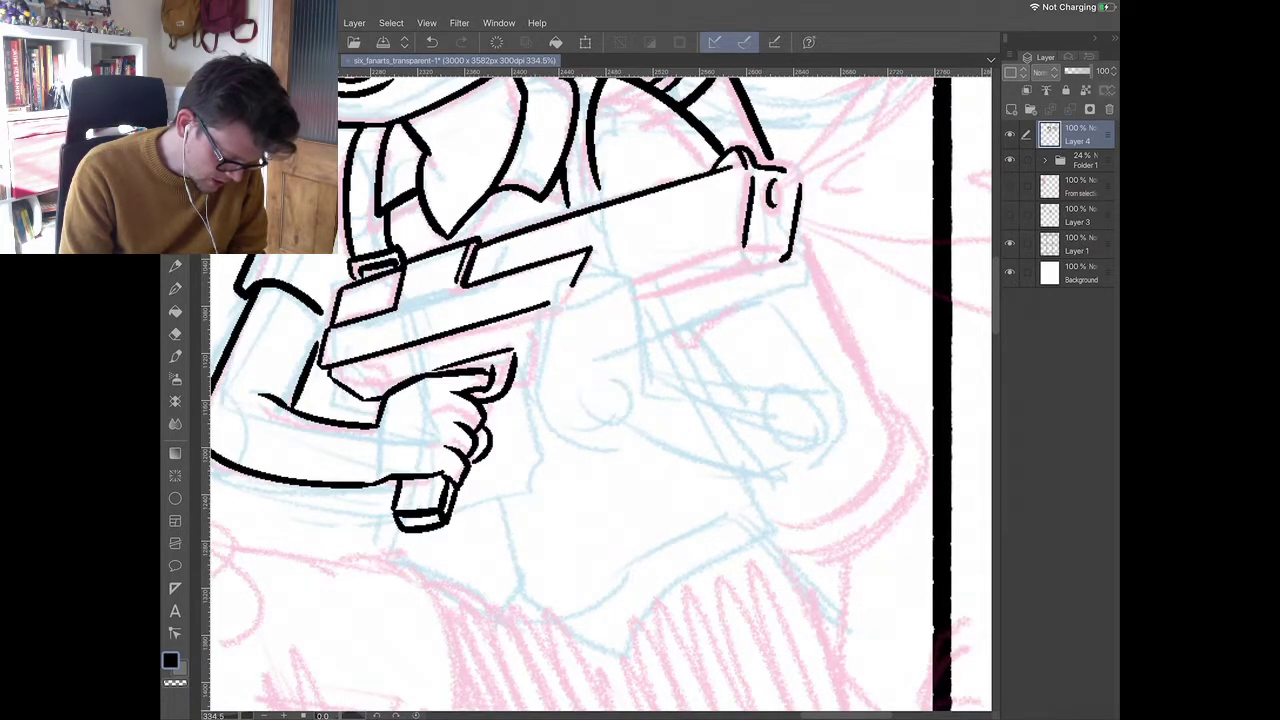
pyautogui.moveTo(661, 347)
pyautogui.mouseDown()
pyautogui.moveTo(643, 288)
pyautogui.moveTo(656, 272)
pyautogui.moveTo(627, 294)
pyautogui.moveTo(626, 338)
pyautogui.mouseUp()
pyautogui.moveTo(648, 252)
pyautogui.mouseDown()
pyautogui.moveTo(611, 337)
pyautogui.moveTo(606, 280)
pyautogui.moveTo(596, 342)
pyautogui.moveTo(603, 272)
pyautogui.moveTo(578, 313)
pyautogui.moveTo(597, 372)
pyautogui.mouseUp()
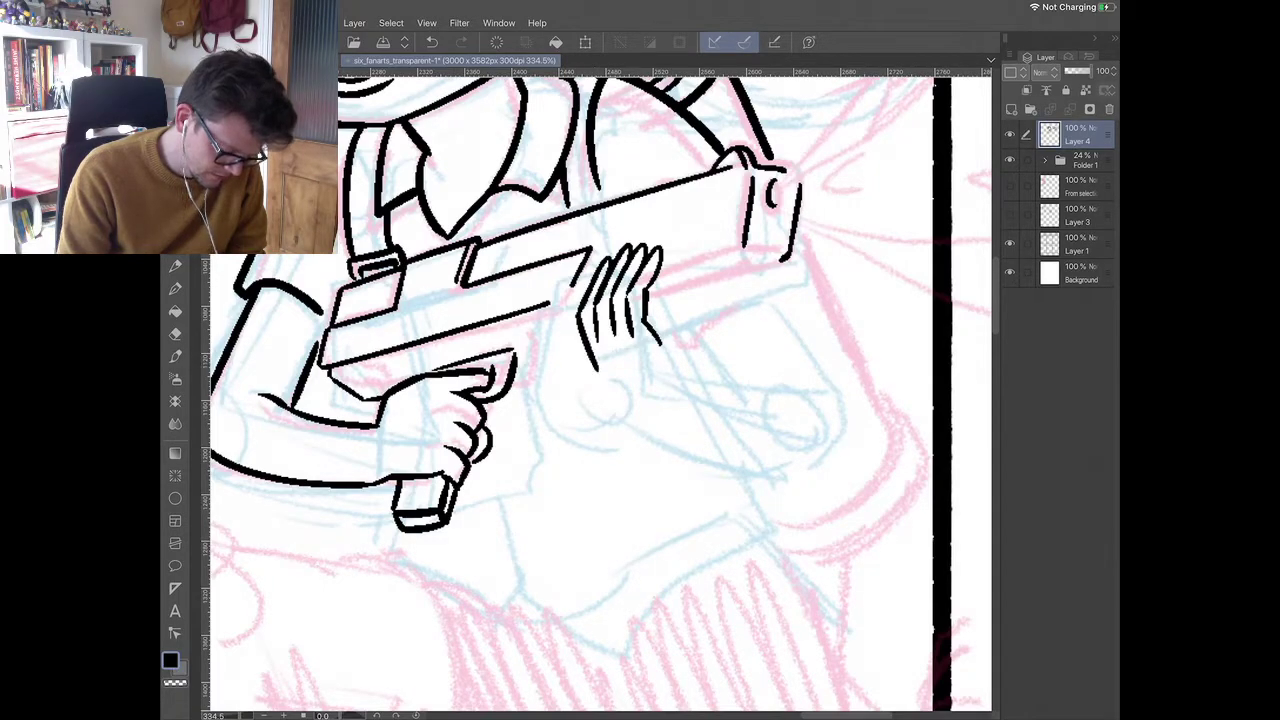
# - Ink the barrel's lower side edge from the supporting fingers to the inner edge of the muzzle
pyautogui.moveTo(652, 285); pyautogui.dragTo(738, 250)
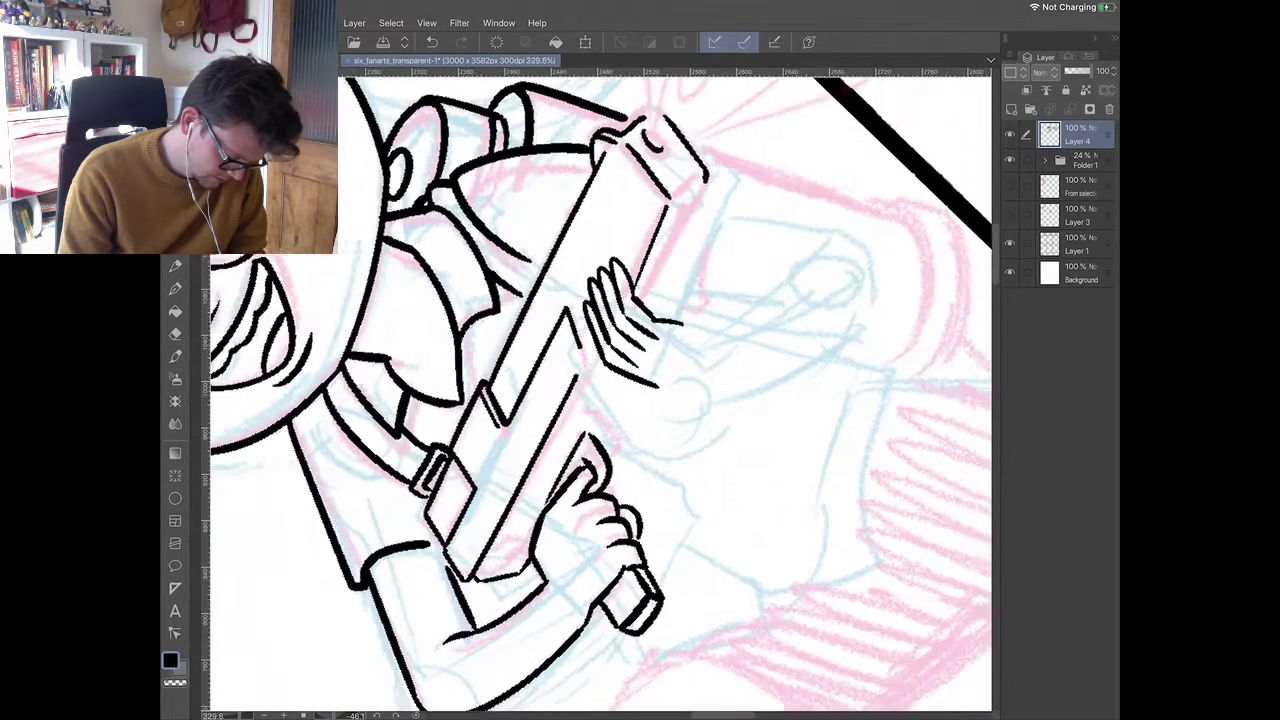
pyautogui.hotkey('ctrl', 'z')
pyautogui.moveTo(670, 202); pyautogui.dragTo(633, 272)
pyautogui.moveTo(705, 194); pyautogui.dragTo(646, 298)
pyautogui.scroll(-1, 652, 300)
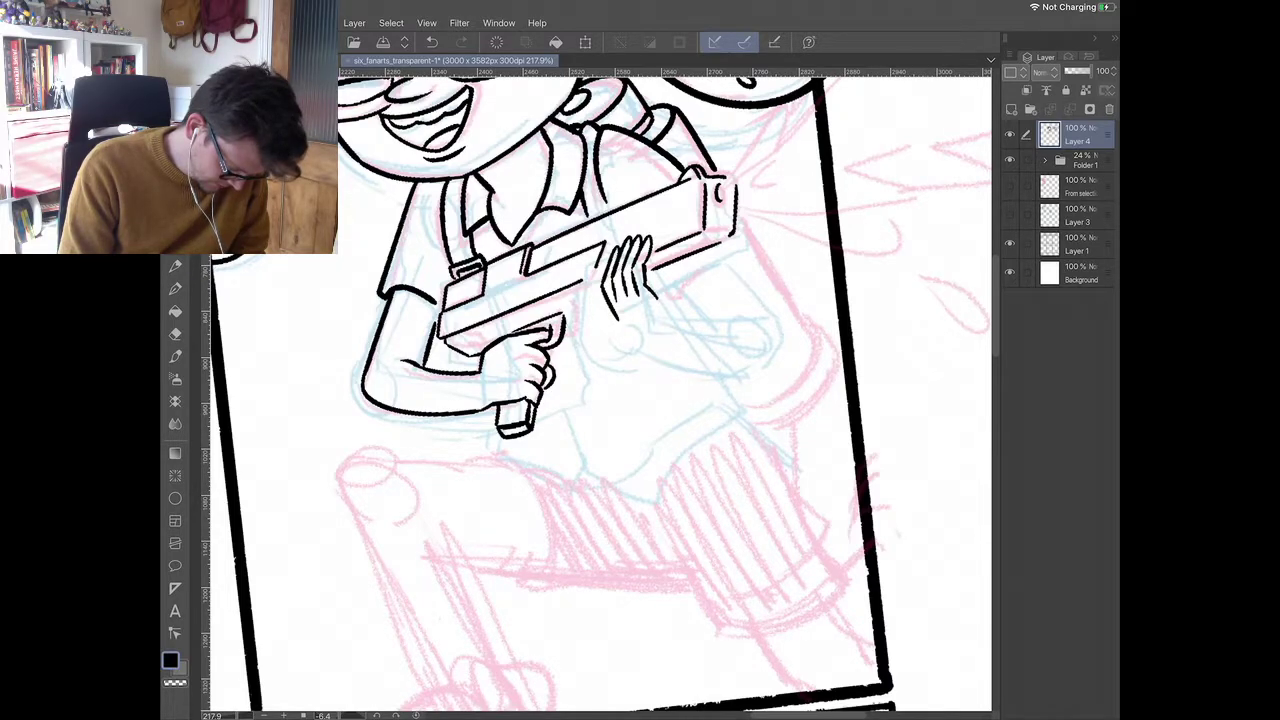
pyautogui.scroll(1, 600, 290)
pyautogui.hotkey('ctrl', 'z')
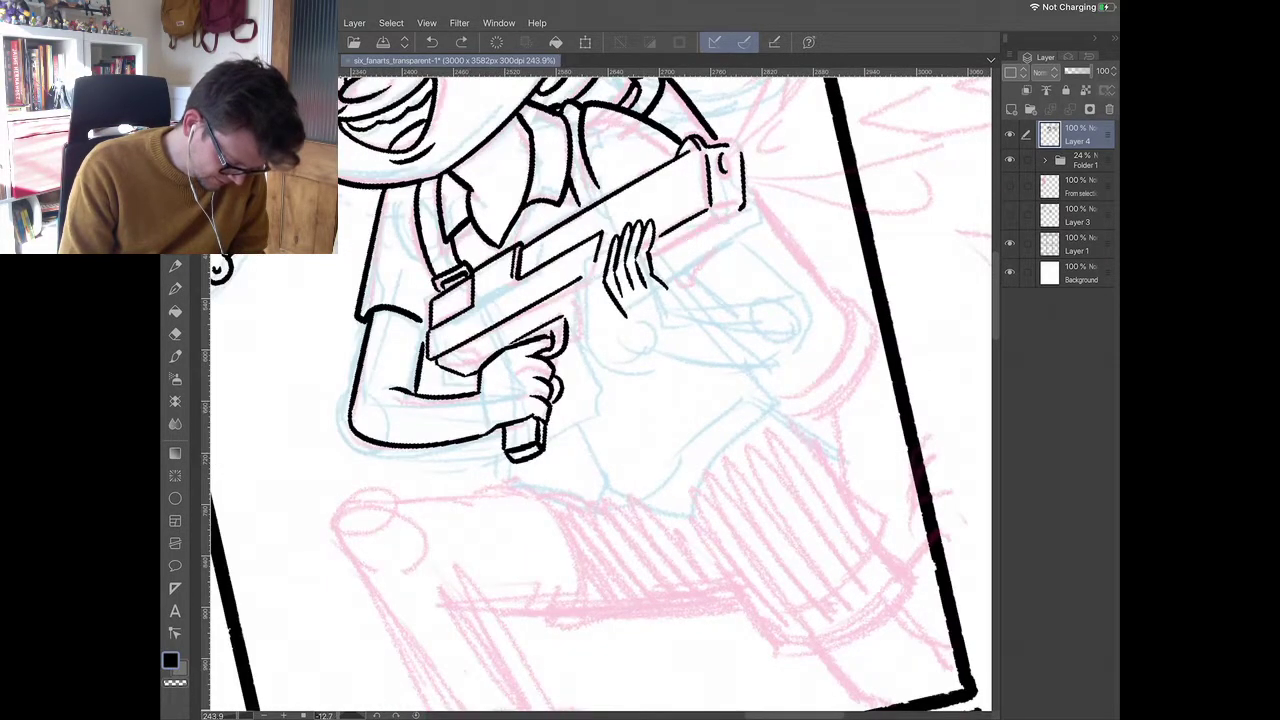
# - Ink the gun's underside from the trigger to the supporting hand and on to the muzzle, closing the muzzle's bottom corner
pyautogui.moveTo(486, 352); pyautogui.dragTo(598, 286)
pyautogui.moveTo(568, 326); pyautogui.dragTo(614, 301)
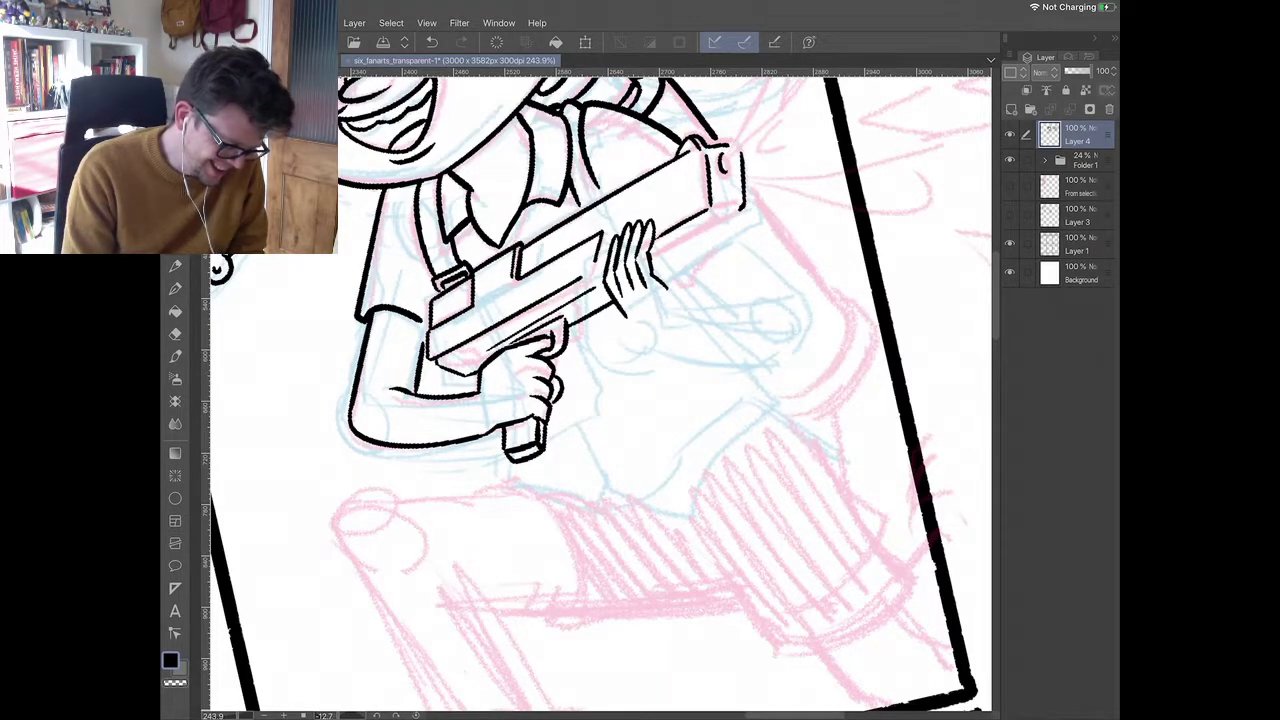
pyautogui.moveTo(656, 269); pyautogui.dragTo(742, 212)
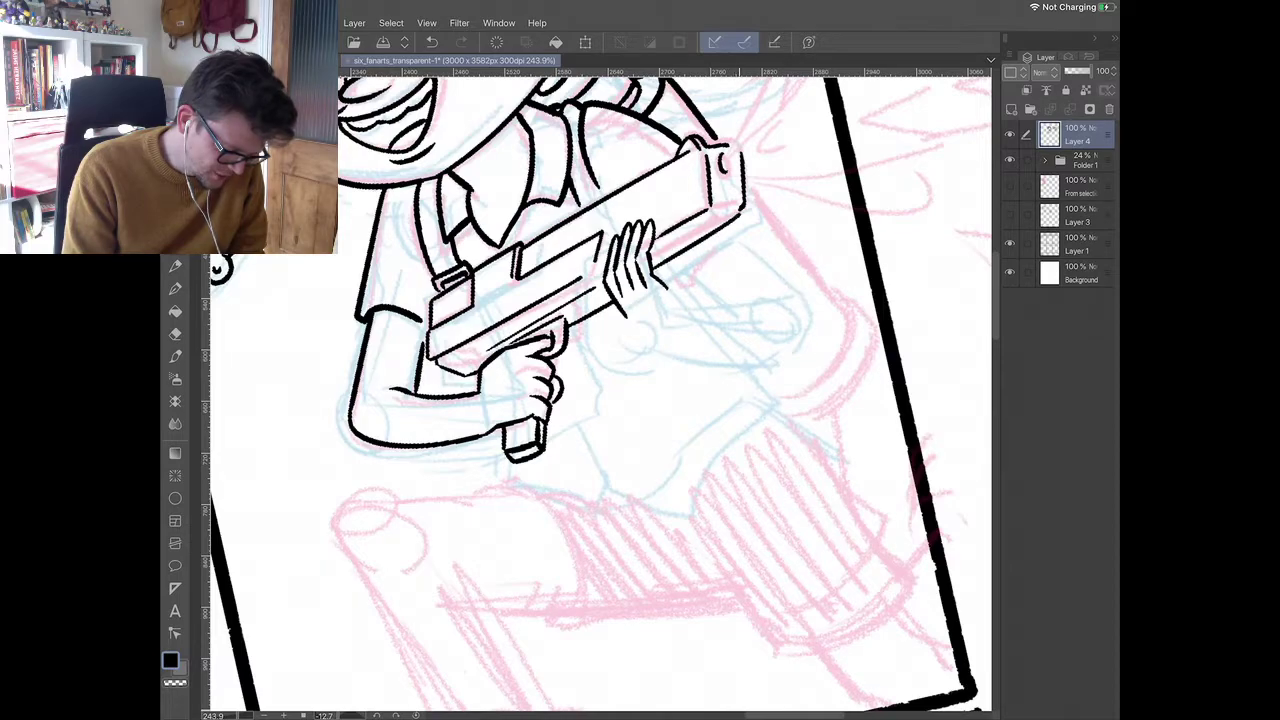
pyautogui.scroll(2, 721, 200)
pyautogui.hotkey('ctrl', 'z')
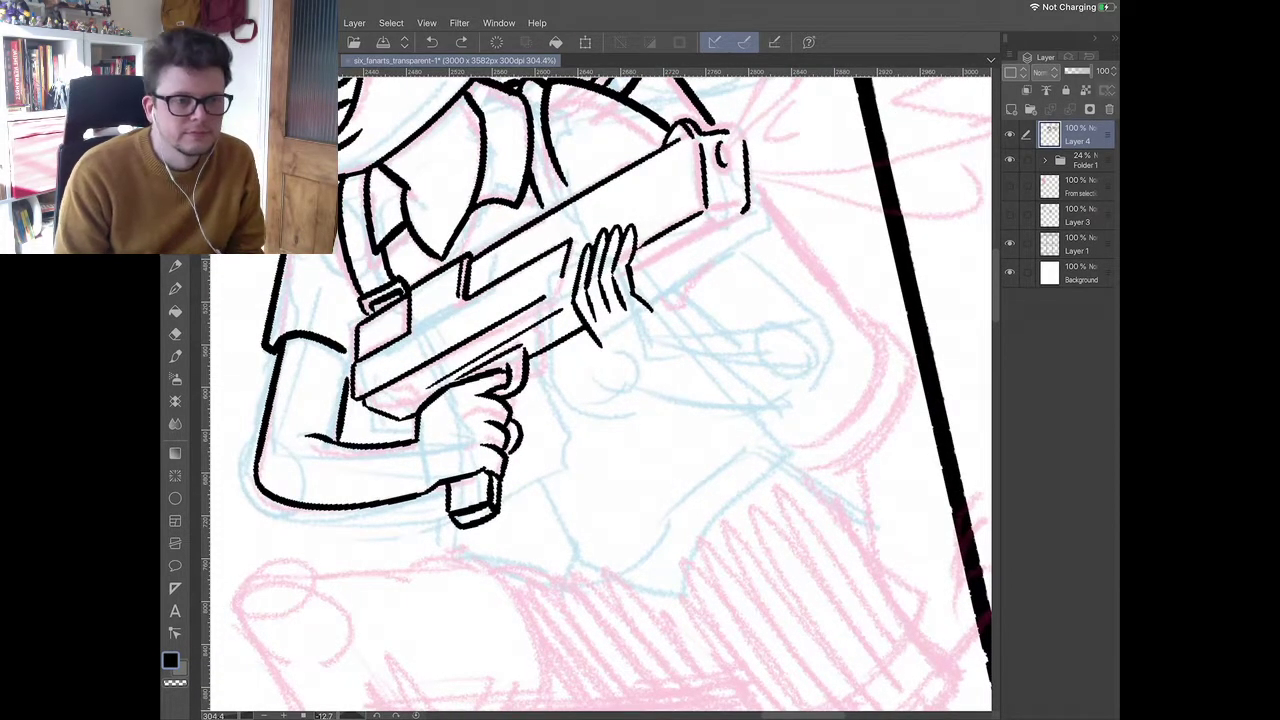
pyautogui.moveTo(634, 283)
pyautogui.mouseDown()
pyautogui.moveTo(737, 222)
pyautogui.moveTo(738, 204)
pyautogui.mouseUp()
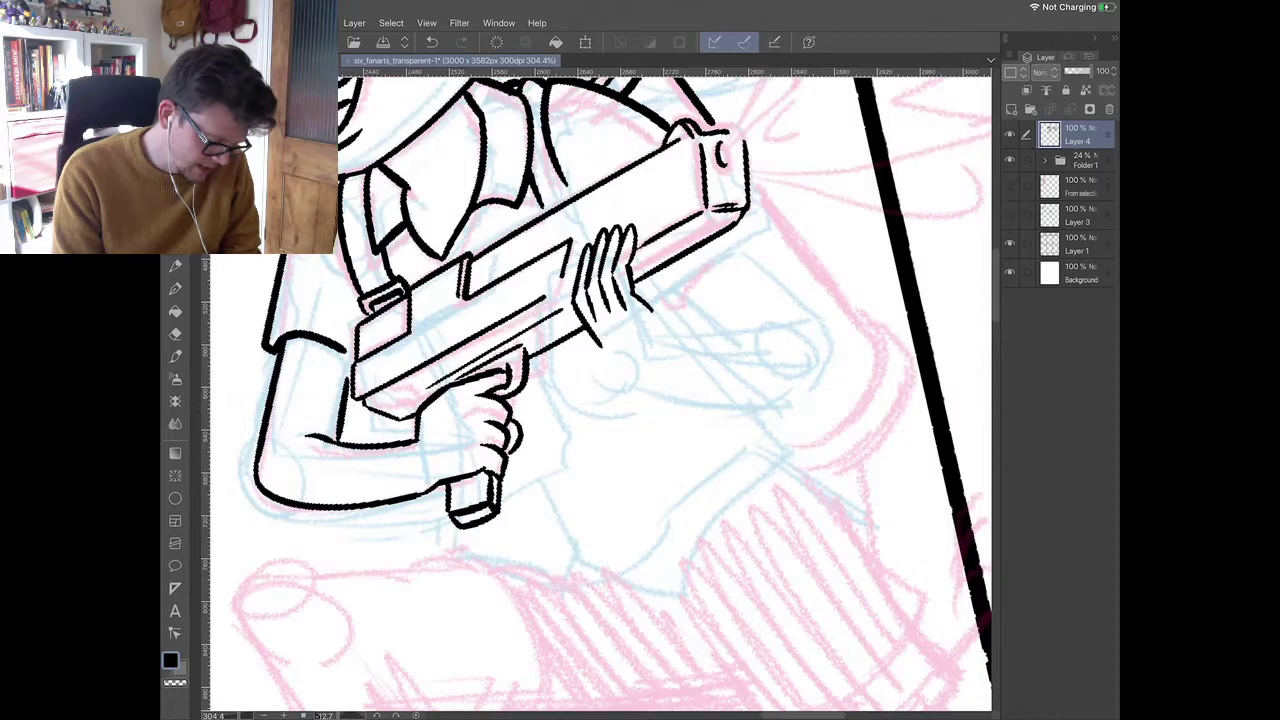
# - Ink the short line joining the front end of the gun's side panel to the supporting hand's fingers
pyautogui.hscroll(-1, 600, 395)
pyautogui.scroll(2, 560, 302)
pyautogui.scroll(-2, 600, 390)
pyautogui.scroll(2, 600, 390)
pyautogui.moveTo(639, 325); pyautogui.dragTo(659, 315)
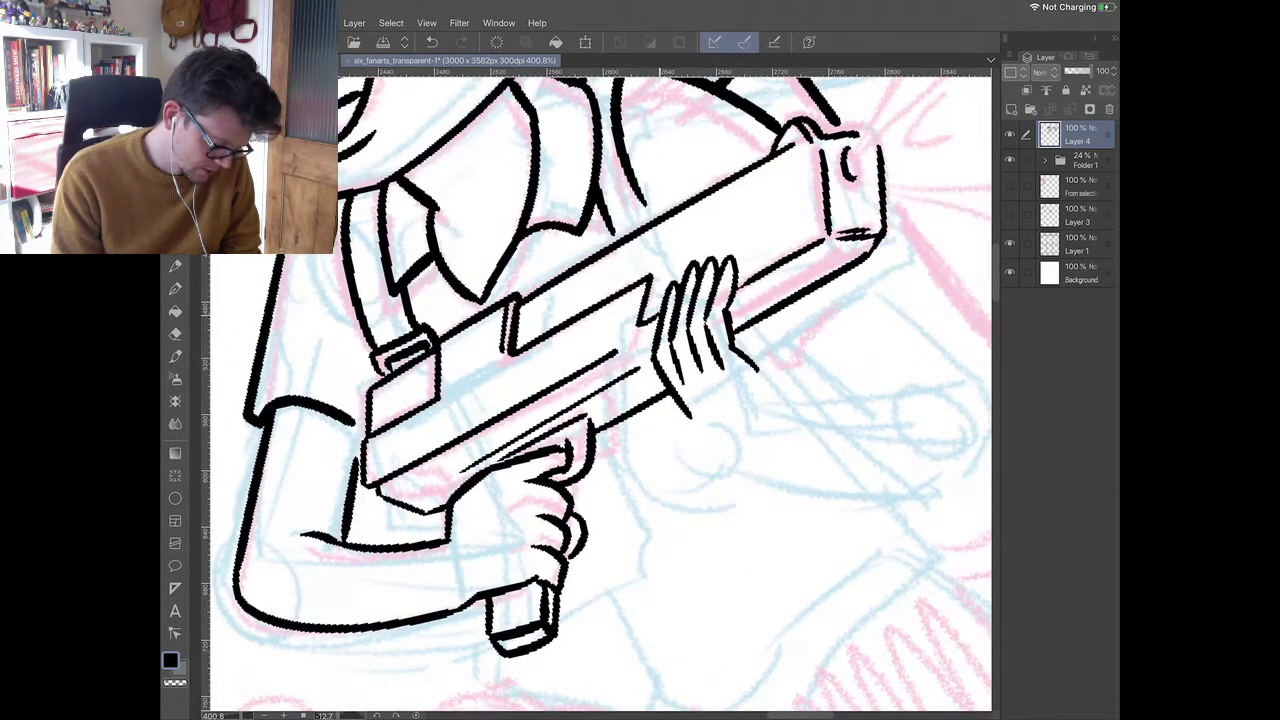
pyautogui.scroll(2, 648, 318)
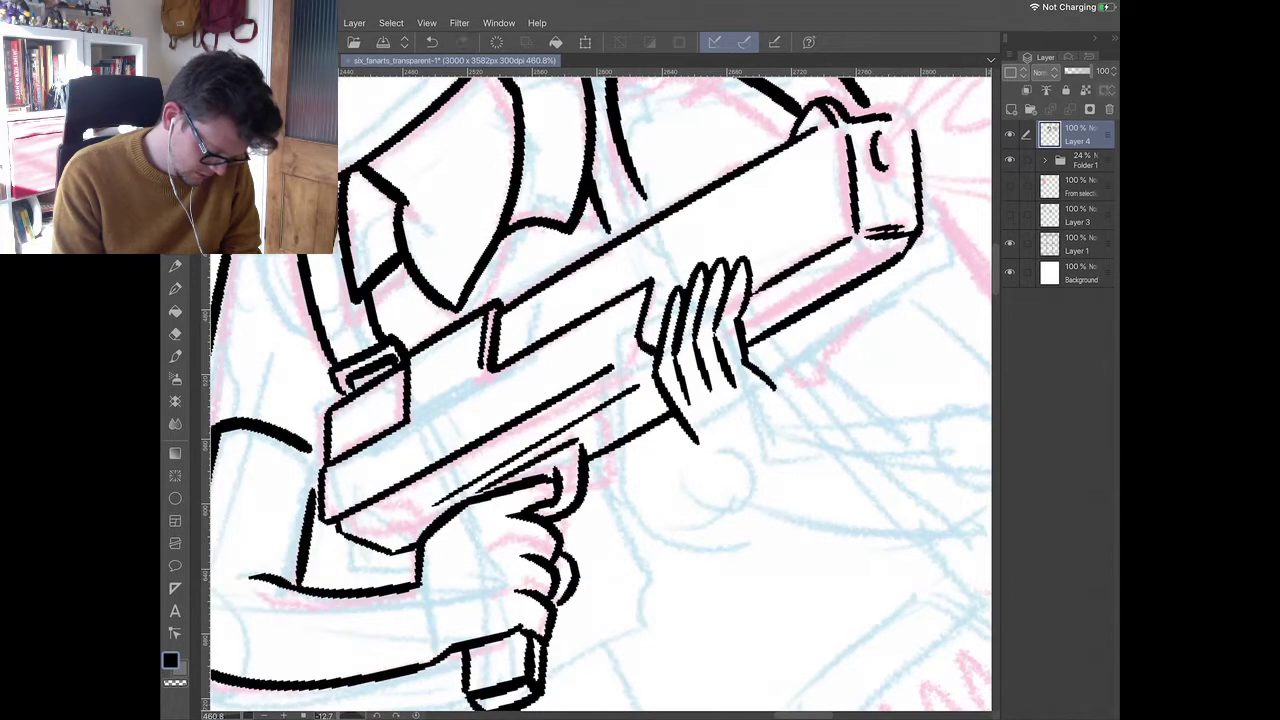
# - Erase the angular base of the gun grip below the fist and redraw it with a rounded end
pyautogui.scroll(-4, 730, 290)
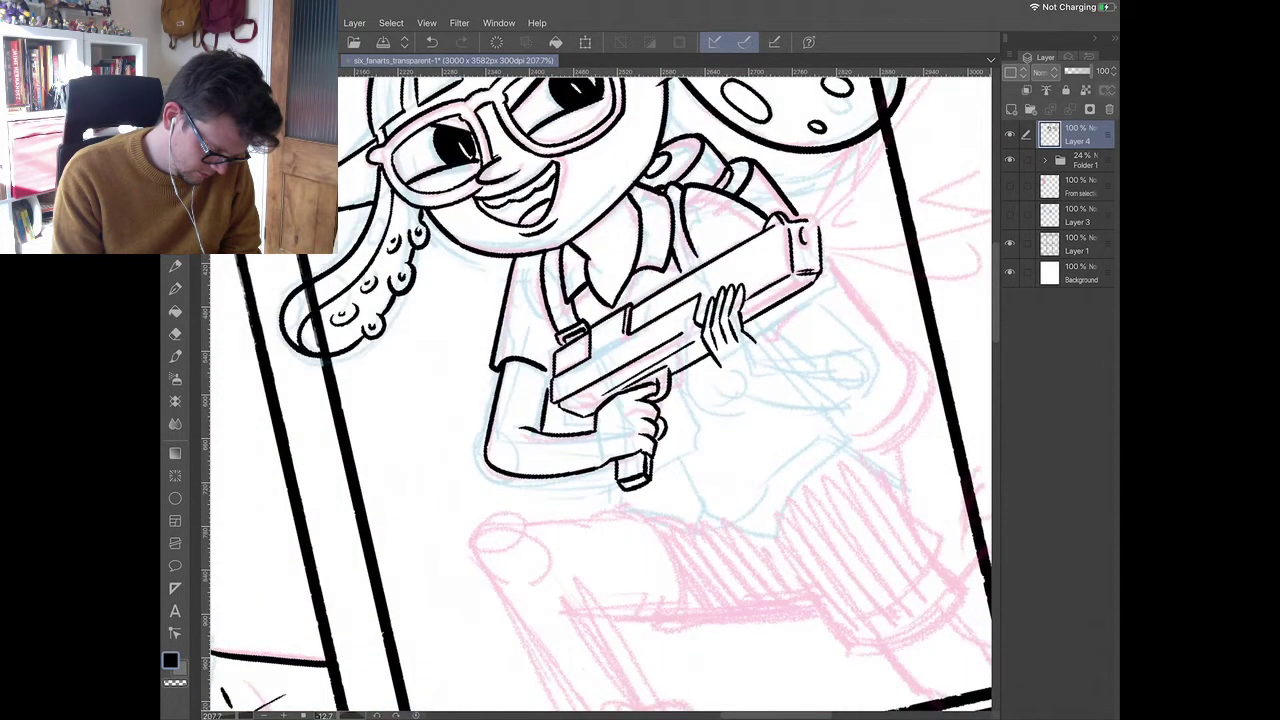
pyautogui.scroll(1, 600, 390)
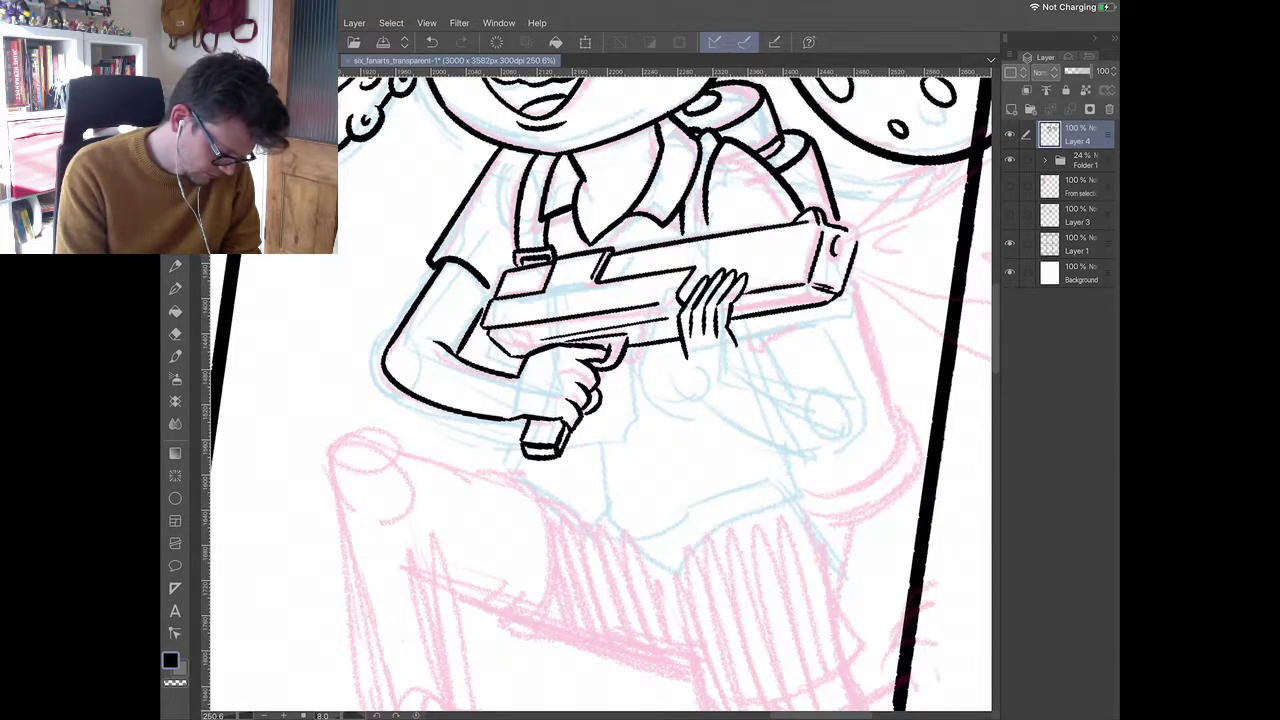
pyautogui.scroll(-2, 600, 390)
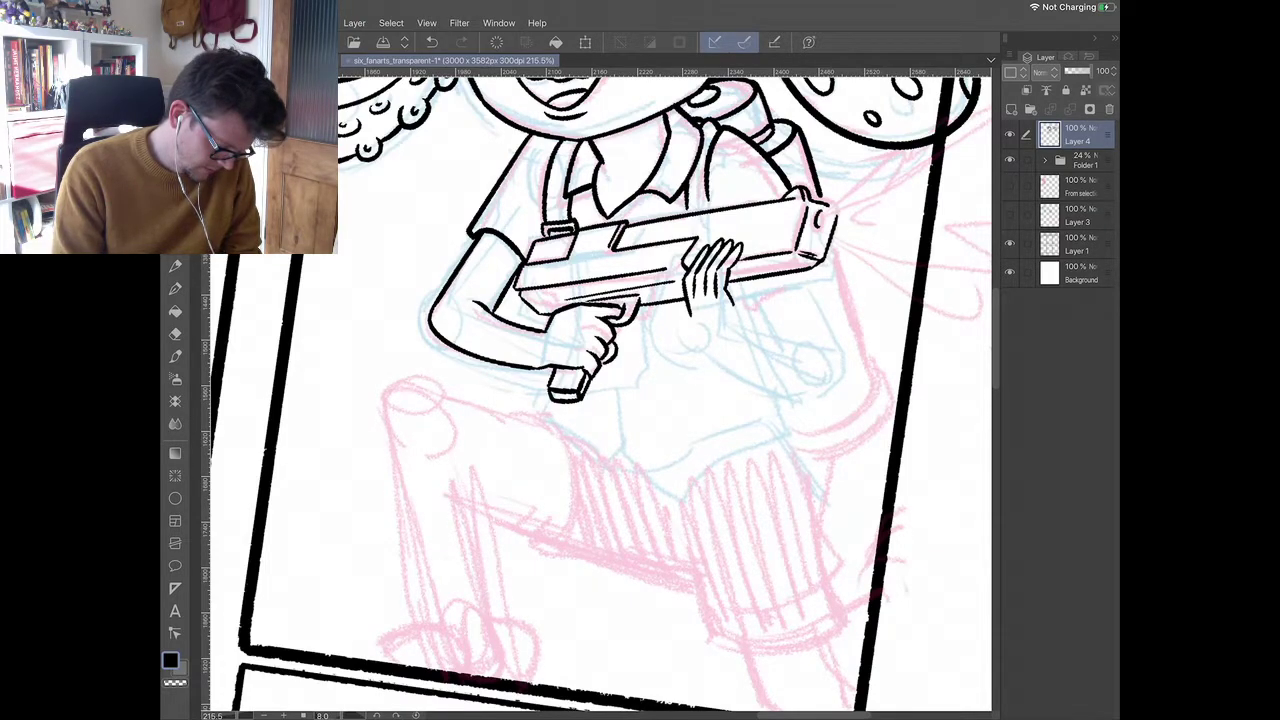
pyautogui.press('e')
pyautogui.moveTo(555, 380)
pyautogui.mouseDown()
pyautogui.moveTo(562, 398)
pyautogui.moveTo(580, 392)
pyautogui.moveTo(577, 377)
pyautogui.moveTo(562, 403)
pyautogui.moveTo(545, 392)
pyautogui.moveTo(579, 379)
pyautogui.mouseUp()
pyautogui.press('p')
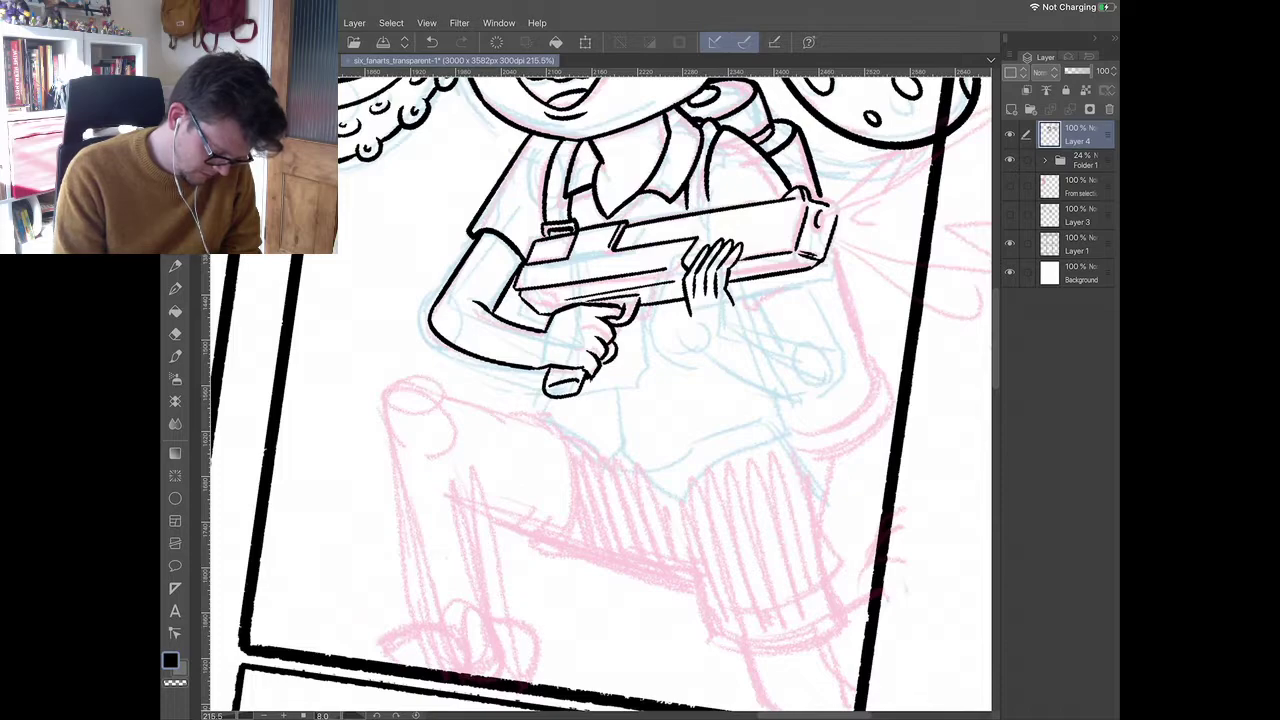
# - Ink the shirt's wavy lower hem from below the gun grip to the far hip, with the front opening line rising from it
pyautogui.moveTo(545, 398)
pyautogui.mouseDown()
pyautogui.moveTo(592, 451)
pyautogui.moveTo(627, 455)
pyautogui.mouseUp()
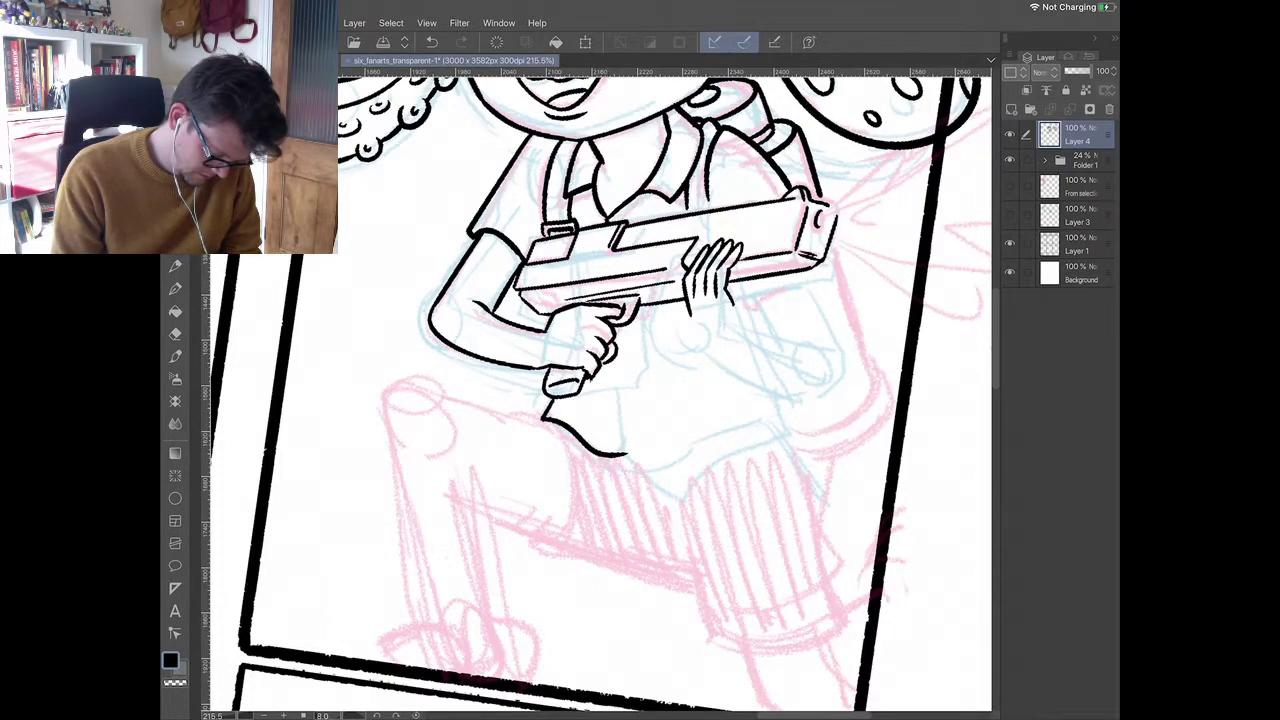
pyautogui.moveTo(626, 450); pyautogui.dragTo(614, 364)
pyautogui.moveTo(626, 452)
pyautogui.mouseDown()
pyautogui.moveTo(684, 504)
pyautogui.moveTo(741, 450)
pyautogui.moveTo(800, 434)
pyautogui.moveTo(783, 400)
pyautogui.mouseUp()
# - Ink short shading strokes along the lower part of both eyes inside the glasses
pyautogui.scroll(-5, 600, 390)
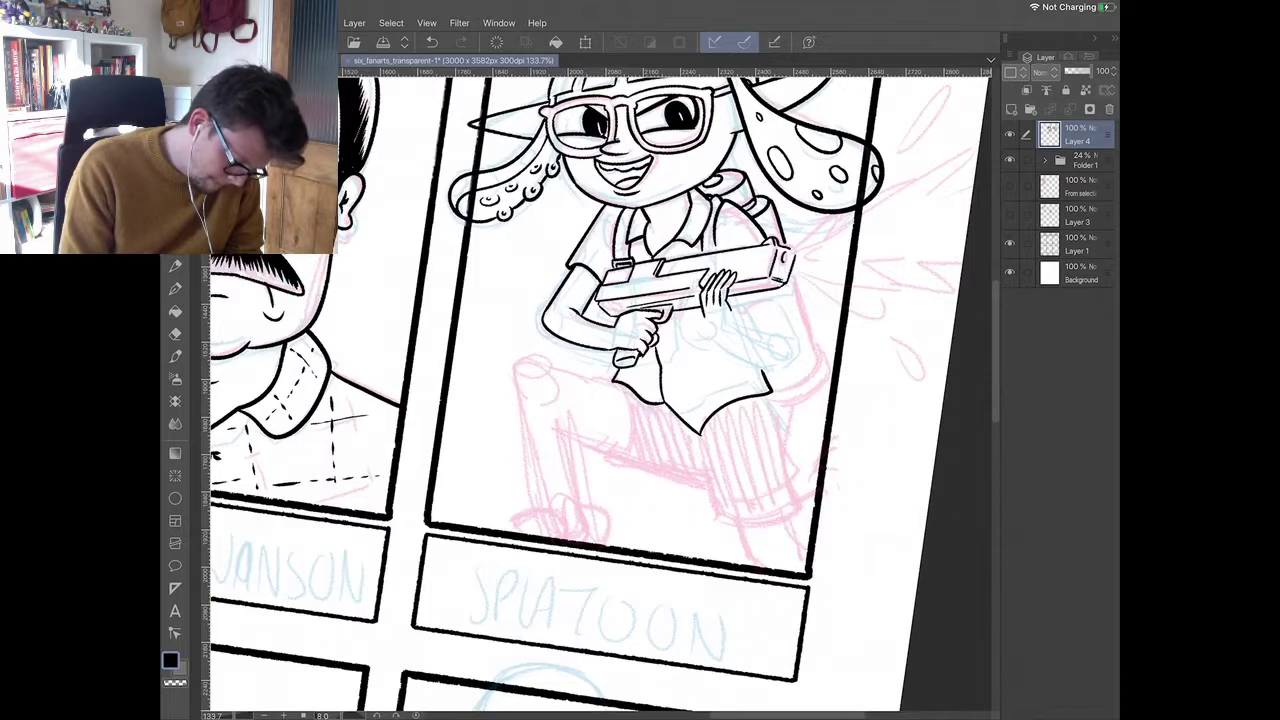
pyautogui.press('h')
pyautogui.press('h')
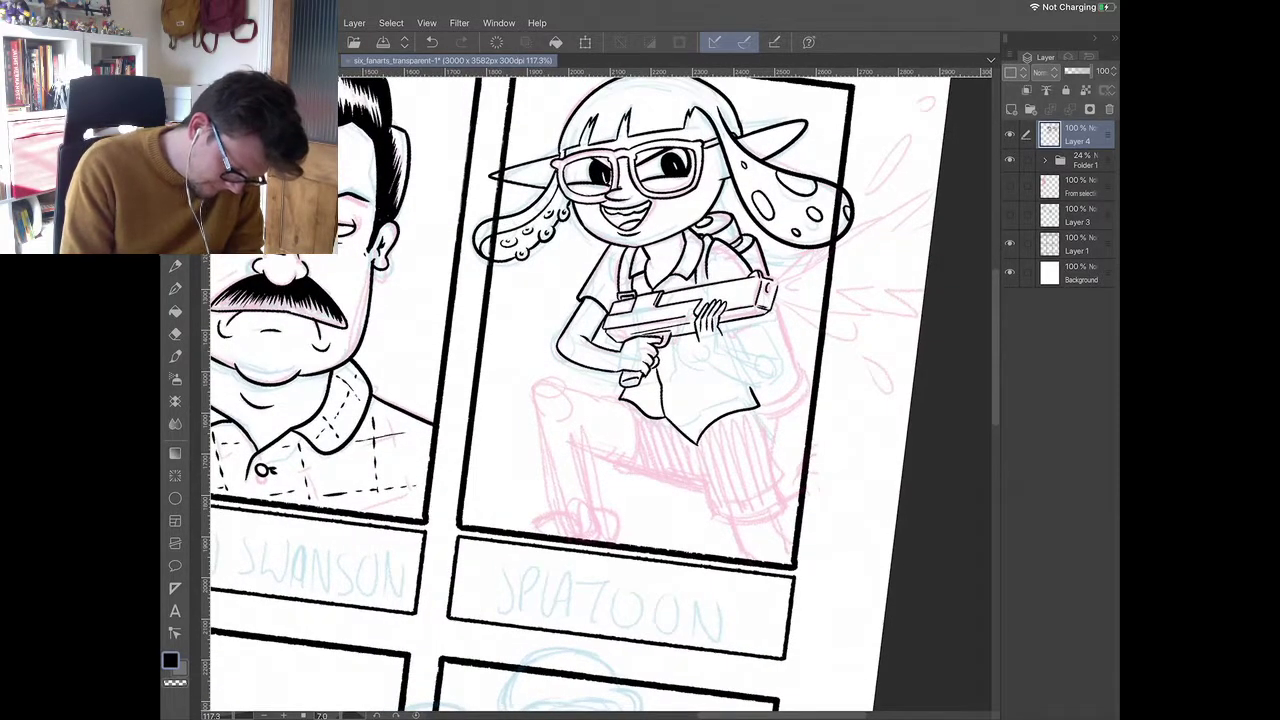
pyautogui.scroll(5, 600, 180)
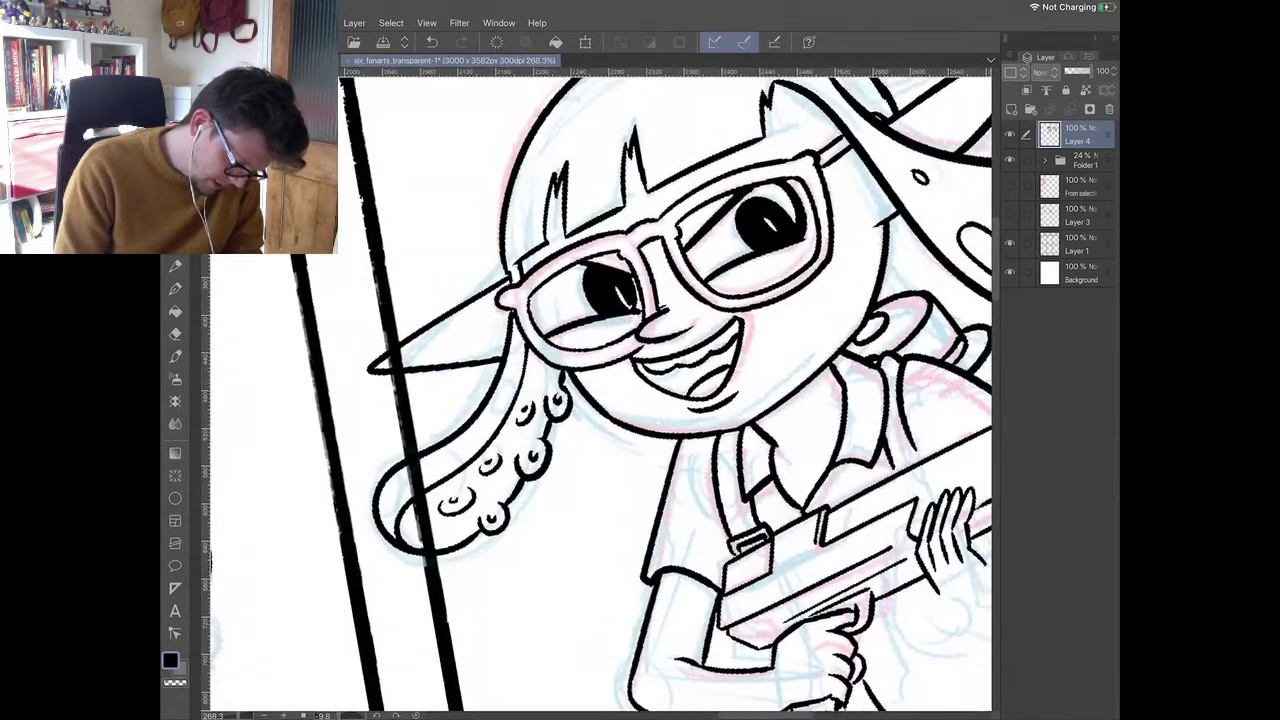
pyautogui.moveTo(578, 334); pyautogui.dragTo(606, 321)
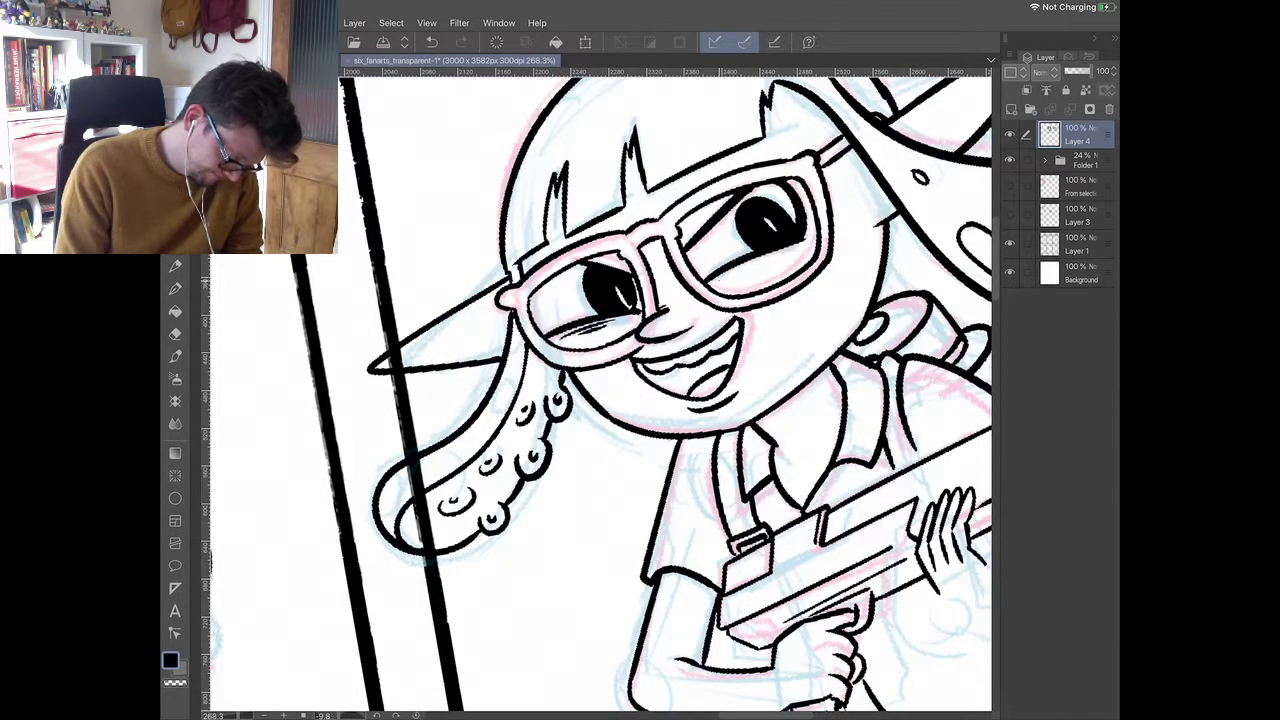
pyautogui.moveTo(722, 280); pyautogui.dragTo(798, 246)
# - Ink the shorts' outline below the shirt hem, including the cuff on the raised thigh and the wide cuff of the back leg
pyautogui.scroll(-3, 600, 394)
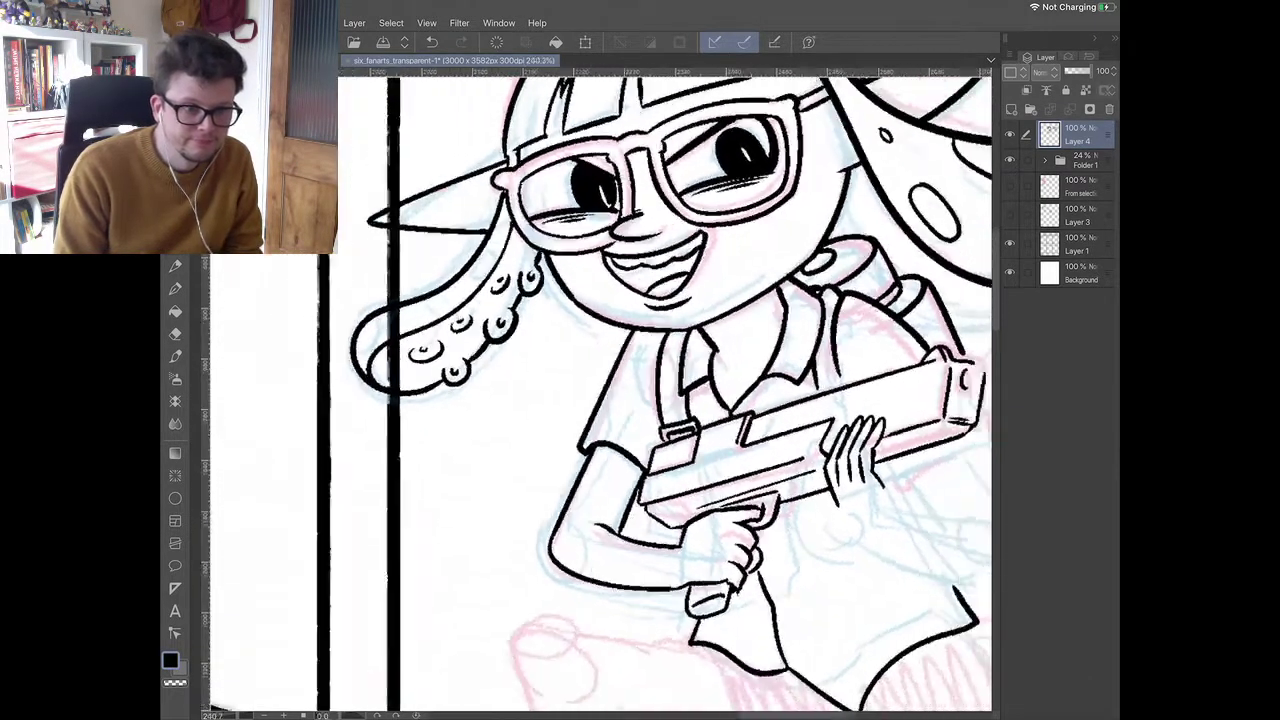
pyautogui.scroll(-3, 660, 390)
pyautogui.moveTo(636, 369); pyautogui.dragTo(603, 371)
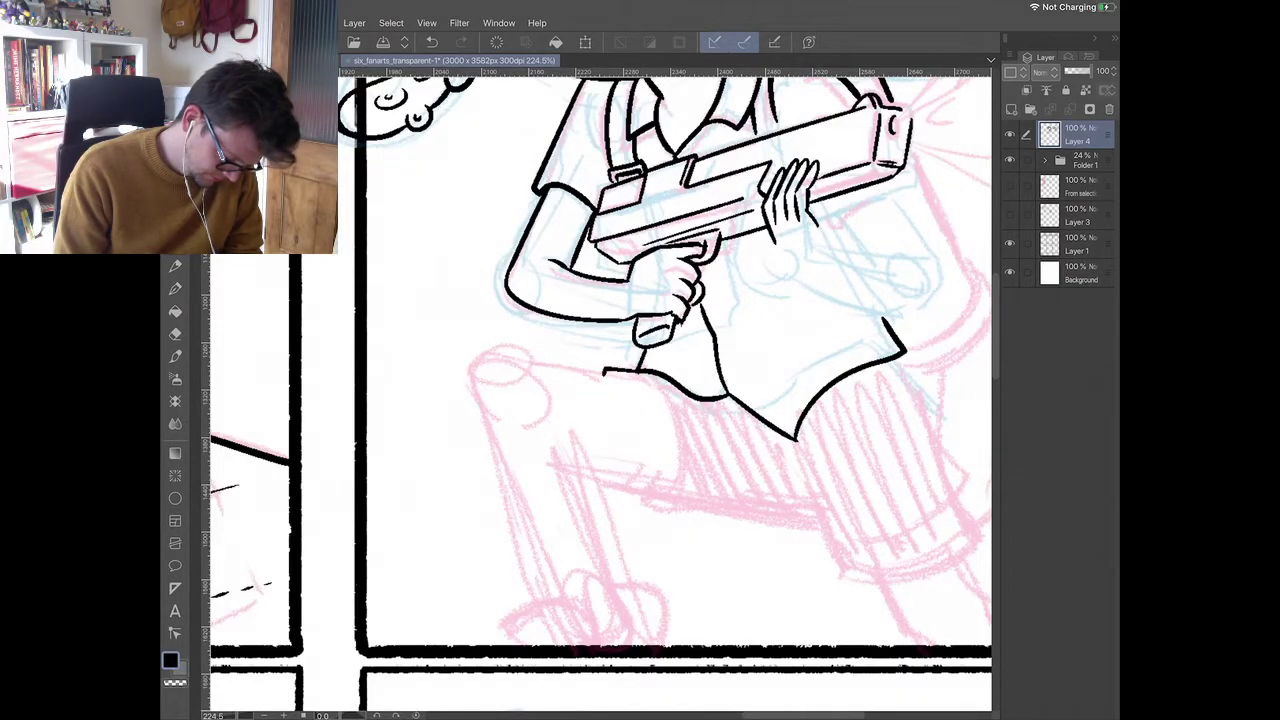
pyautogui.moveTo(610, 373)
pyautogui.mouseDown()
pyautogui.moveTo(638, 437)
pyautogui.moveTo(608, 495)
pyautogui.moveTo(790, 518)
pyautogui.mouseUp()
pyautogui.scroll(-2, 600, 390)
pyautogui.moveTo(615, 458)
pyautogui.mouseDown()
pyautogui.moveTo(639, 544)
pyautogui.moveTo(694, 566)
pyautogui.moveTo(777, 554)
pyautogui.moveTo(773, 366)
pyautogui.mouseUp()
# - Ink both edges of the back leg from the shorts' cuff down to the panel's bottom border
pyautogui.moveTo(670, 566); pyautogui.dragTo(676, 616)
pyautogui.moveTo(746, 574); pyautogui.dragTo(755, 635)
pyautogui.scroll(-3, 600, 390)
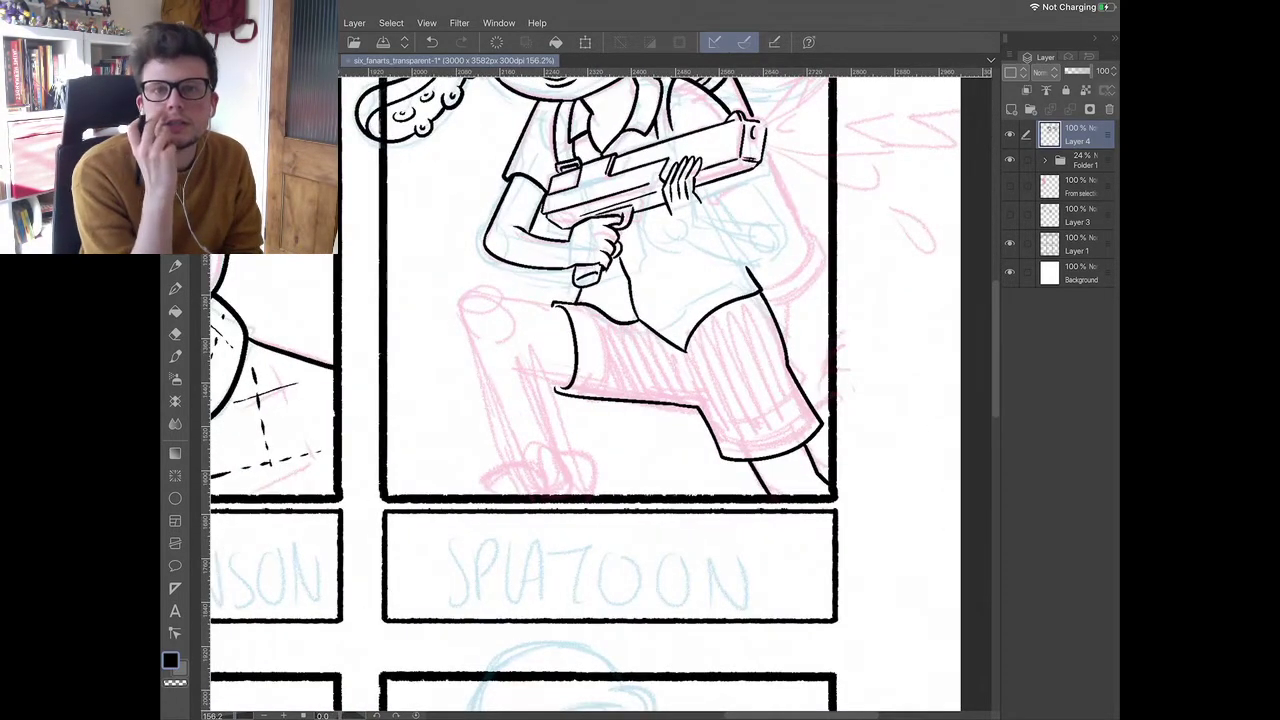
# - Ink the raised front leg: the thigh's top and underside, the rounded knee, and both edges of the lower leg
pyautogui.scroll(3, 600, 390)
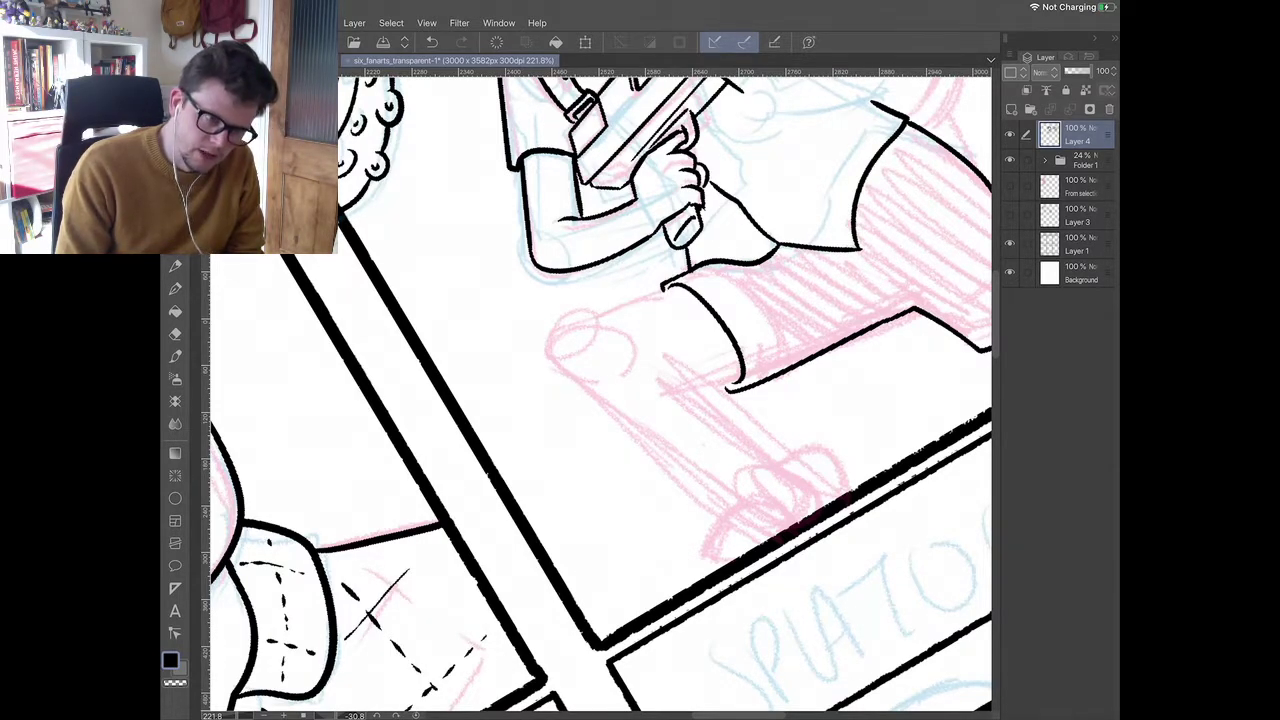
pyautogui.moveTo(548, 362)
pyautogui.mouseDown()
pyautogui.moveTo(570, 328)
pyautogui.moveTo(686, 288)
pyautogui.mouseUp()
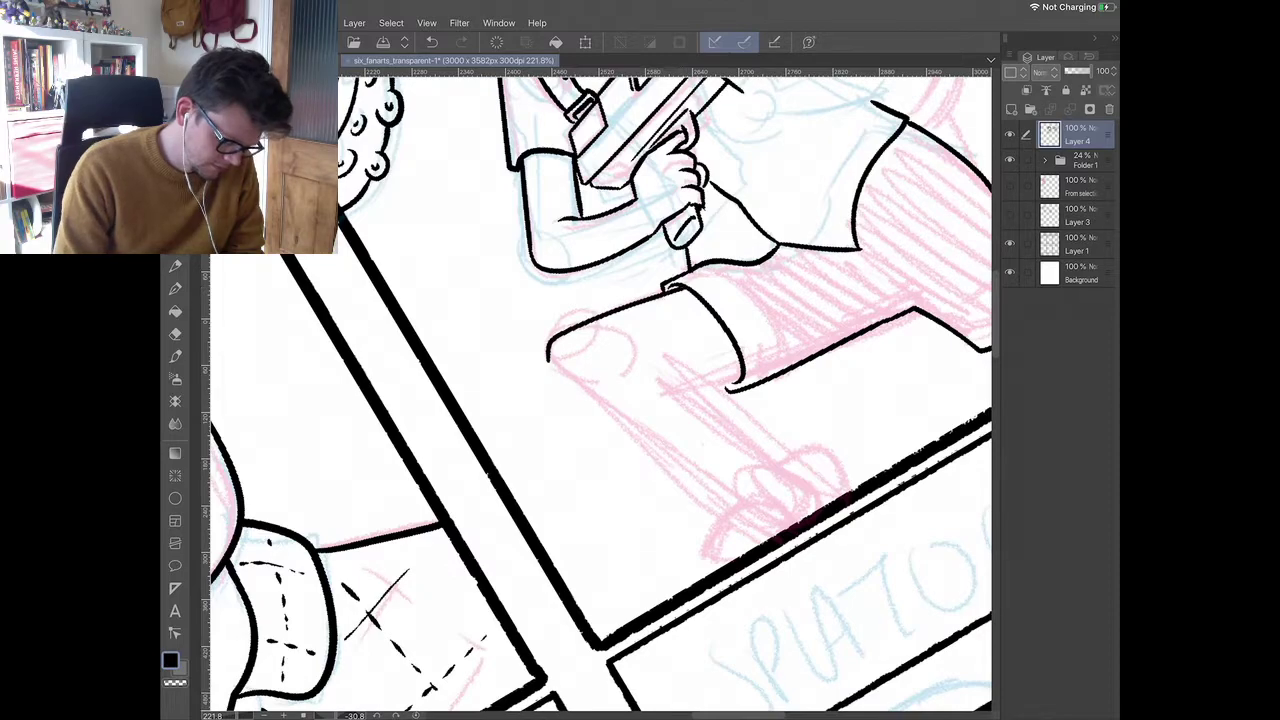
pyautogui.scroll(1, 600, 394)
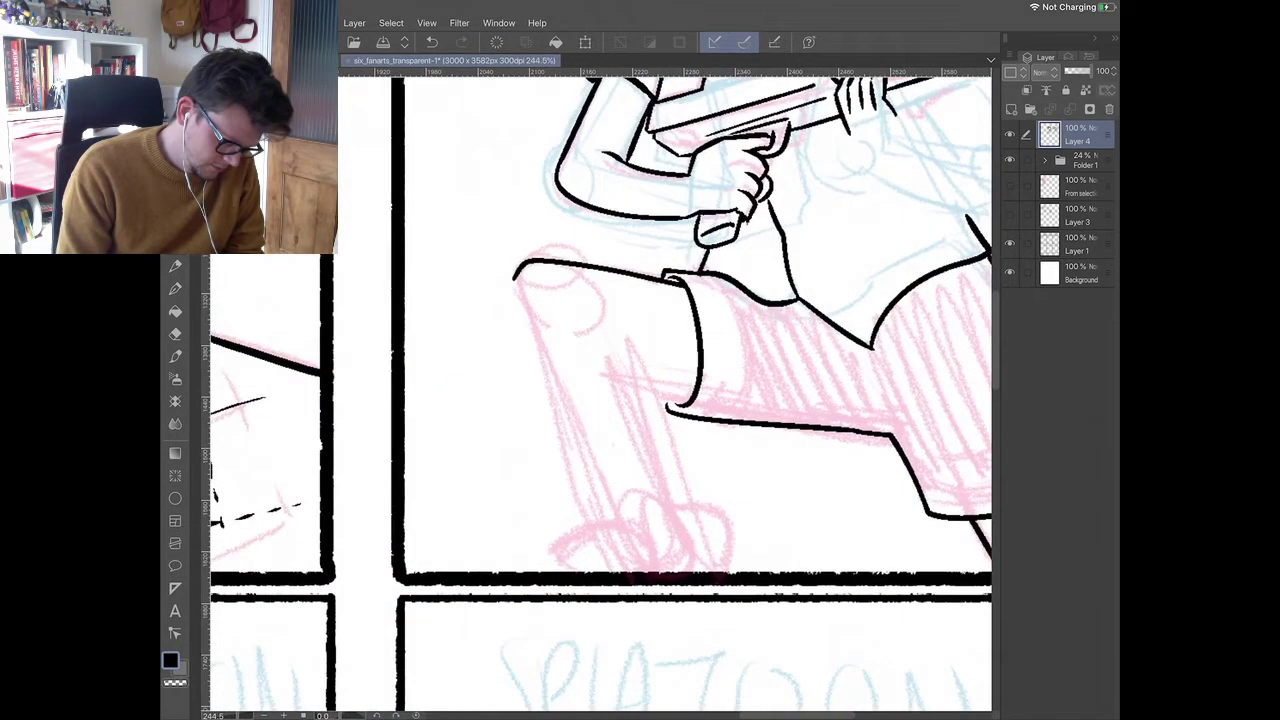
pyautogui.moveTo(512, 276)
pyautogui.mouseDown()
pyautogui.moveTo(556, 482)
pyautogui.moveTo(578, 522)
pyautogui.mouseUp()
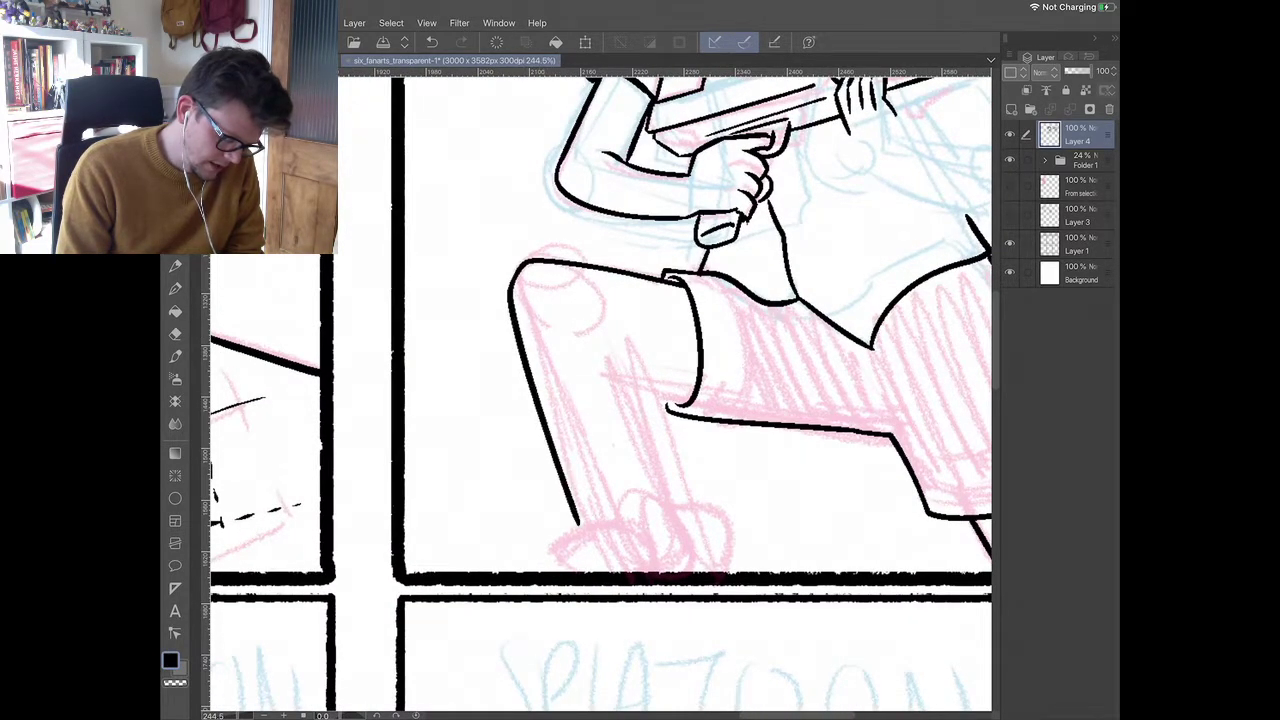
pyautogui.moveTo(613, 332); pyautogui.dragTo(665, 512)
pyautogui.moveTo(614, 370)
pyautogui.mouseDown()
pyautogui.moveTo(695, 398)
pyautogui.moveTo(665, 399)
pyautogui.moveTo(669, 411)
pyautogui.mouseUp()
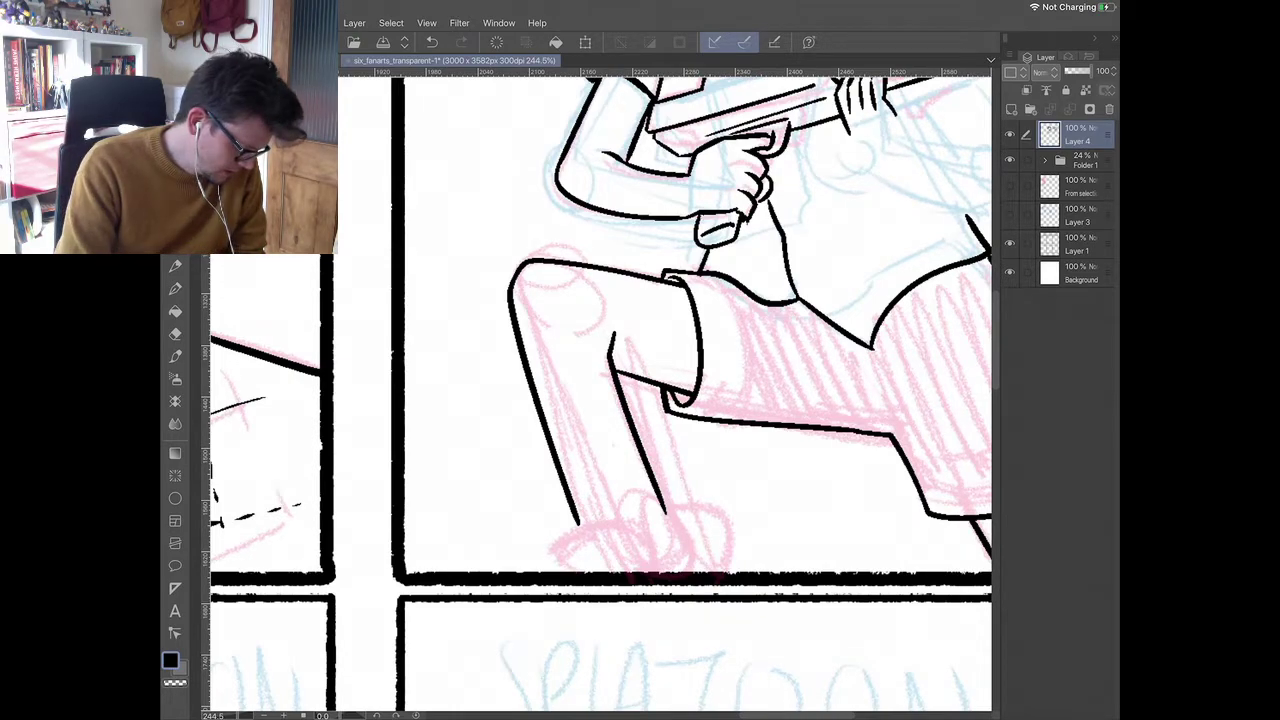
# - Fill the shorts with solid black
pyautogui.moveTo(640, 400); pyautogui.dragTo(475, 358)
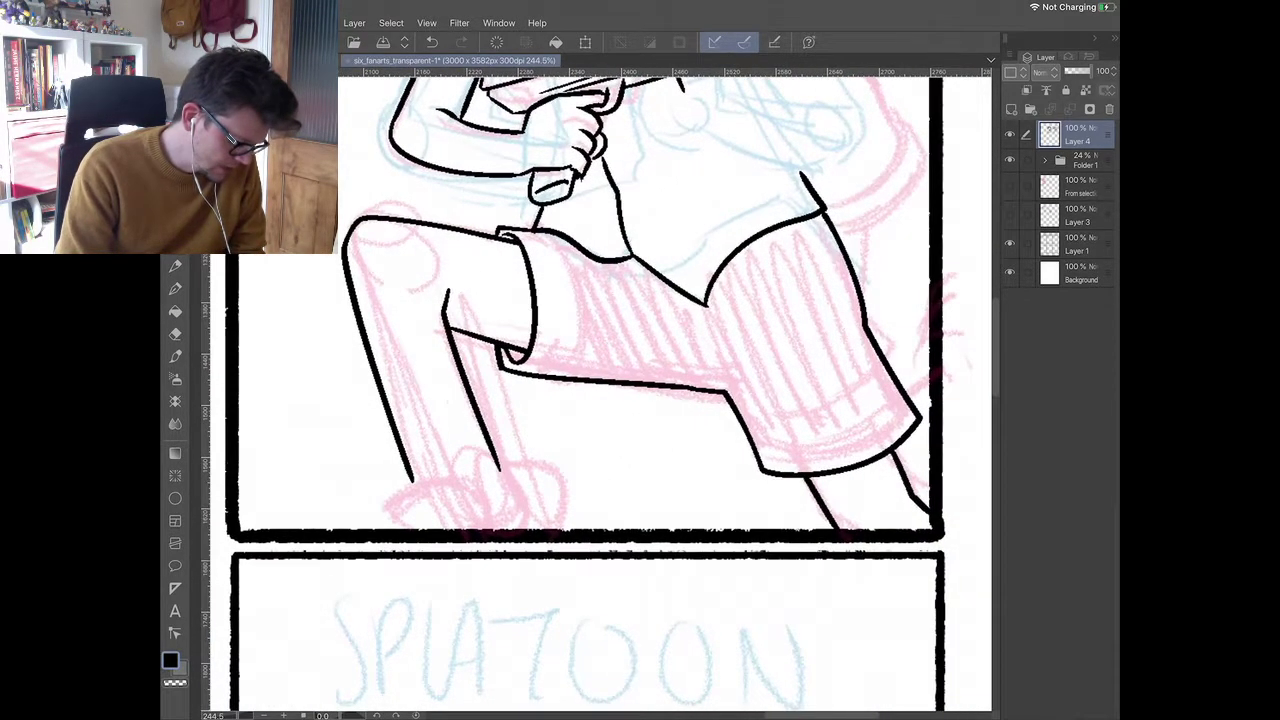
pyautogui.click(175, 312)
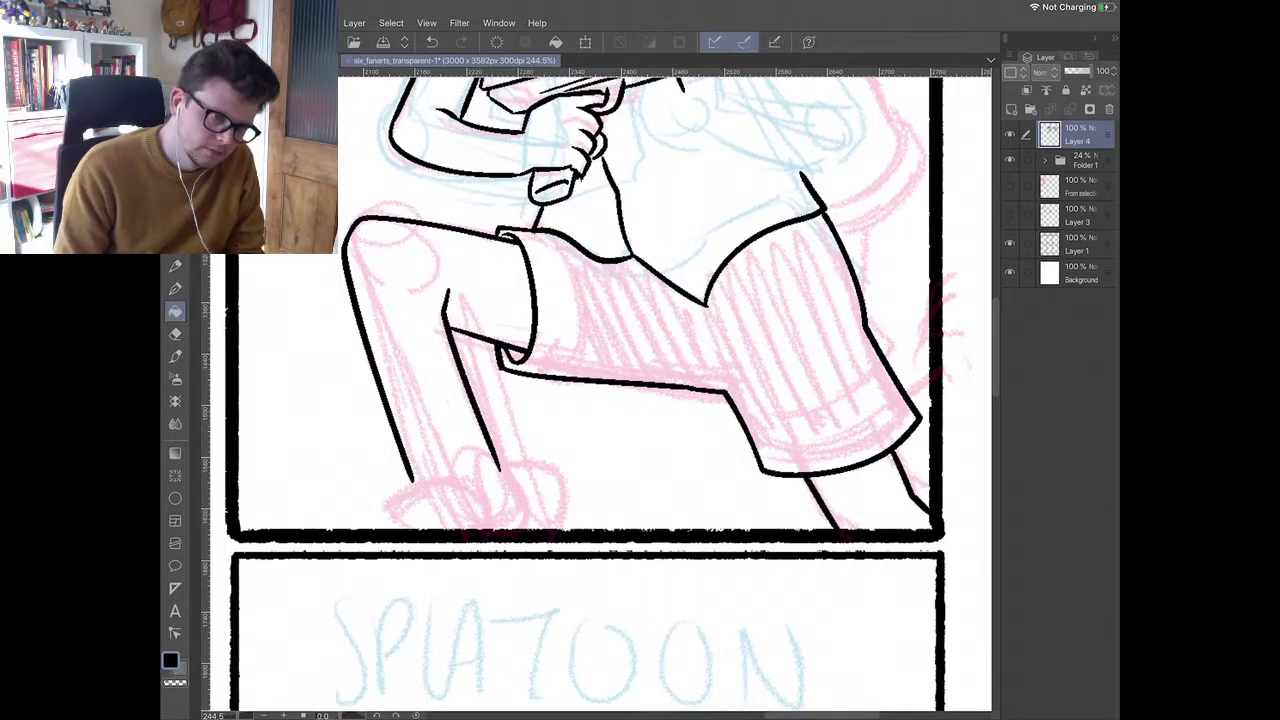
pyautogui.click(740, 345)
# - Ink the front foot's shoe with its looped collar around the ankle, inner contour and short heel line to the panel border
pyautogui.click(175, 243)
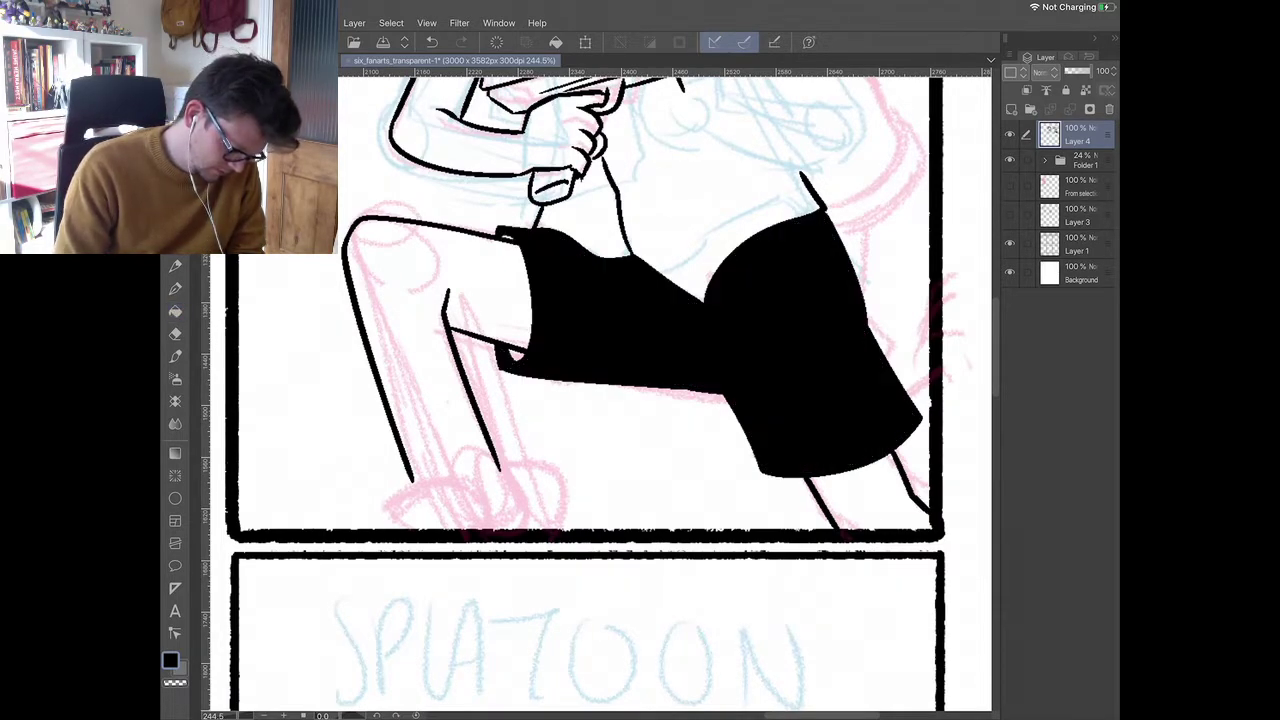
pyautogui.hscroll(-3, 600, 390)
pyautogui.scroll(-2, 600, 390)
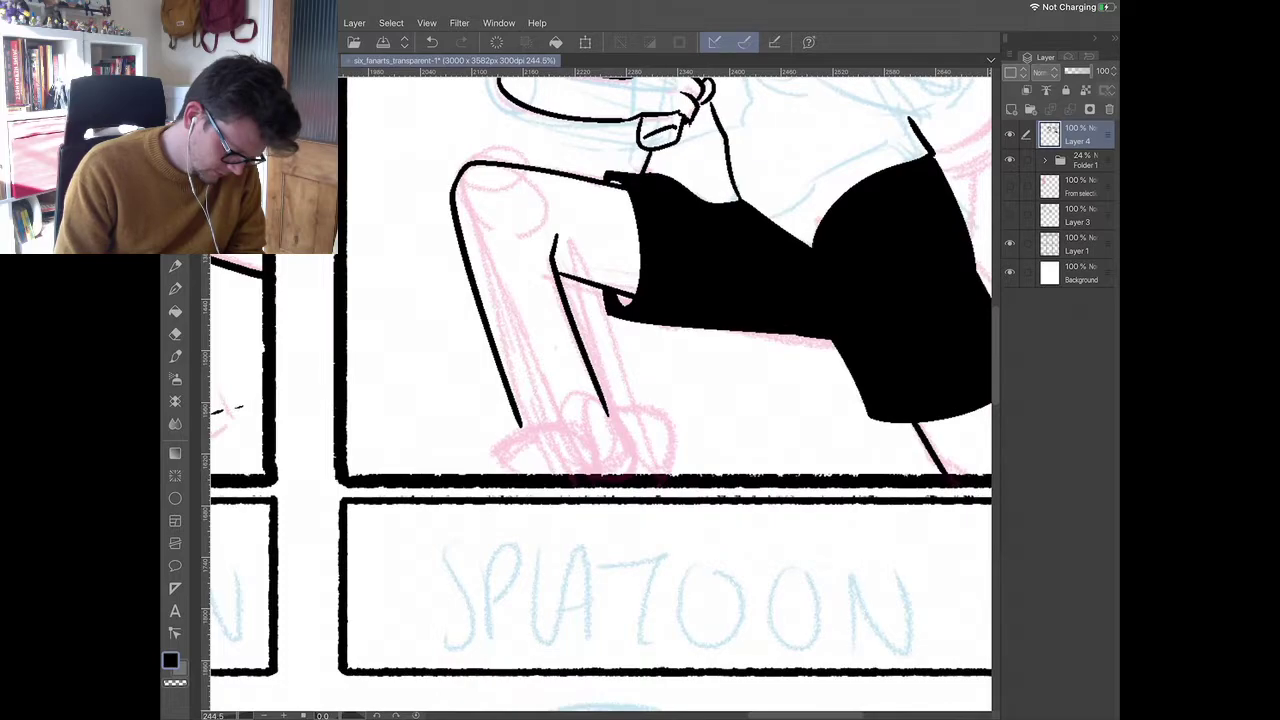
pyautogui.moveTo(496, 473)
pyautogui.mouseDown()
pyautogui.moveTo(484, 463)
pyautogui.moveTo(576, 430)
pyautogui.moveTo(580, 450)
pyautogui.moveTo(612, 414)
pyautogui.mouseUp()
pyautogui.moveTo(581, 459)
pyautogui.mouseDown()
pyautogui.moveTo(640, 436)
pyautogui.moveTo(600, 415)
pyautogui.moveTo(649, 473)
pyautogui.mouseUp()
pyautogui.moveTo(502, 462); pyautogui.dragTo(556, 436)
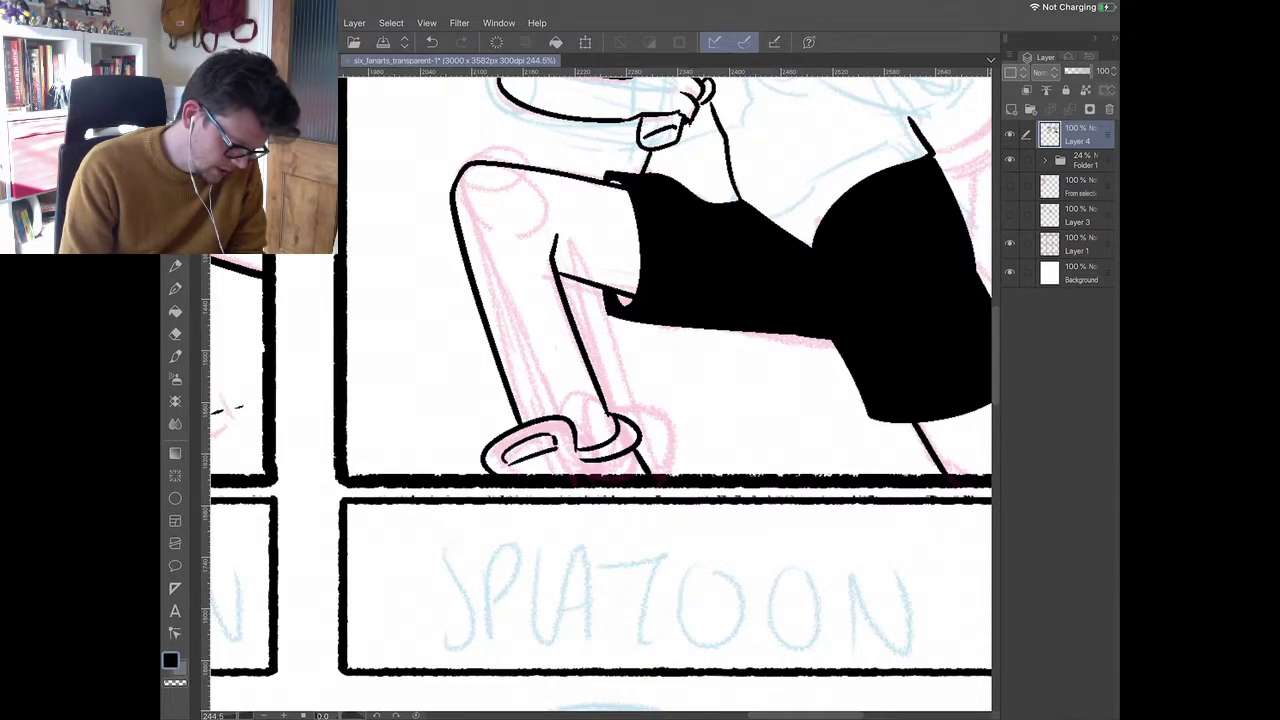
pyautogui.scroll(-3, 600, 400)
pyautogui.scroll(2, 600, 400)
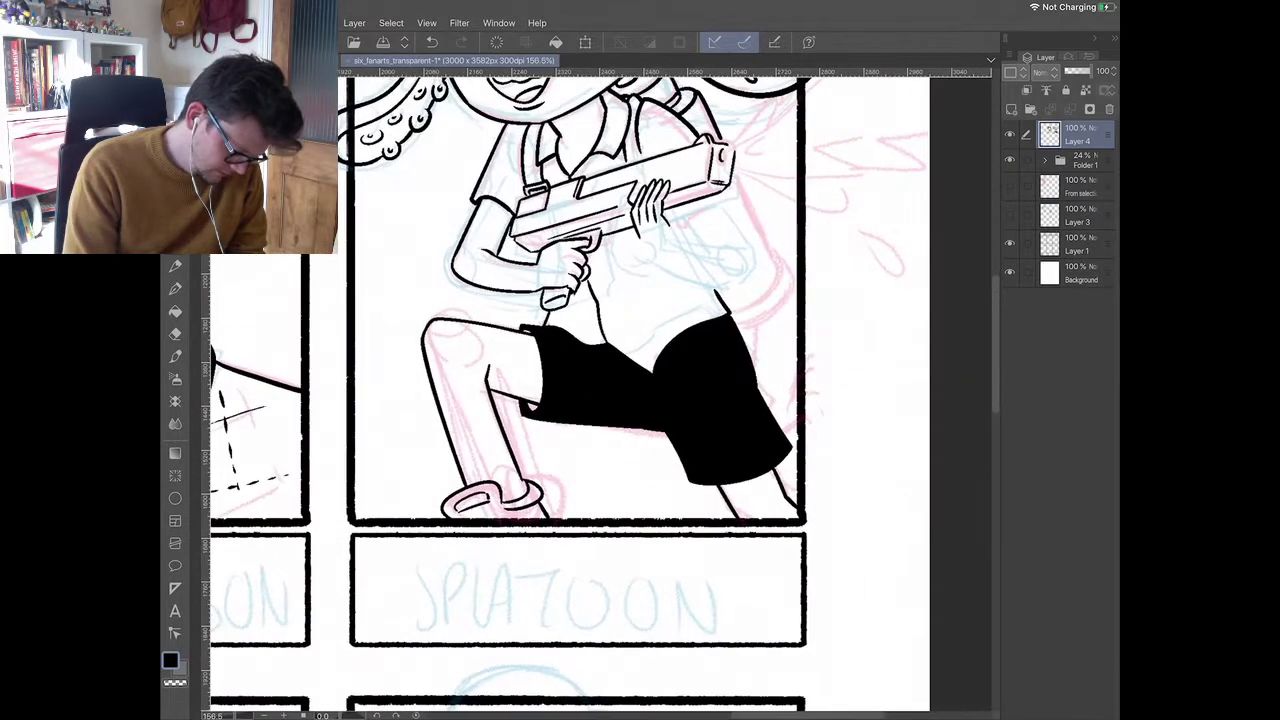
pyautogui.scroll(3, 600, 400)
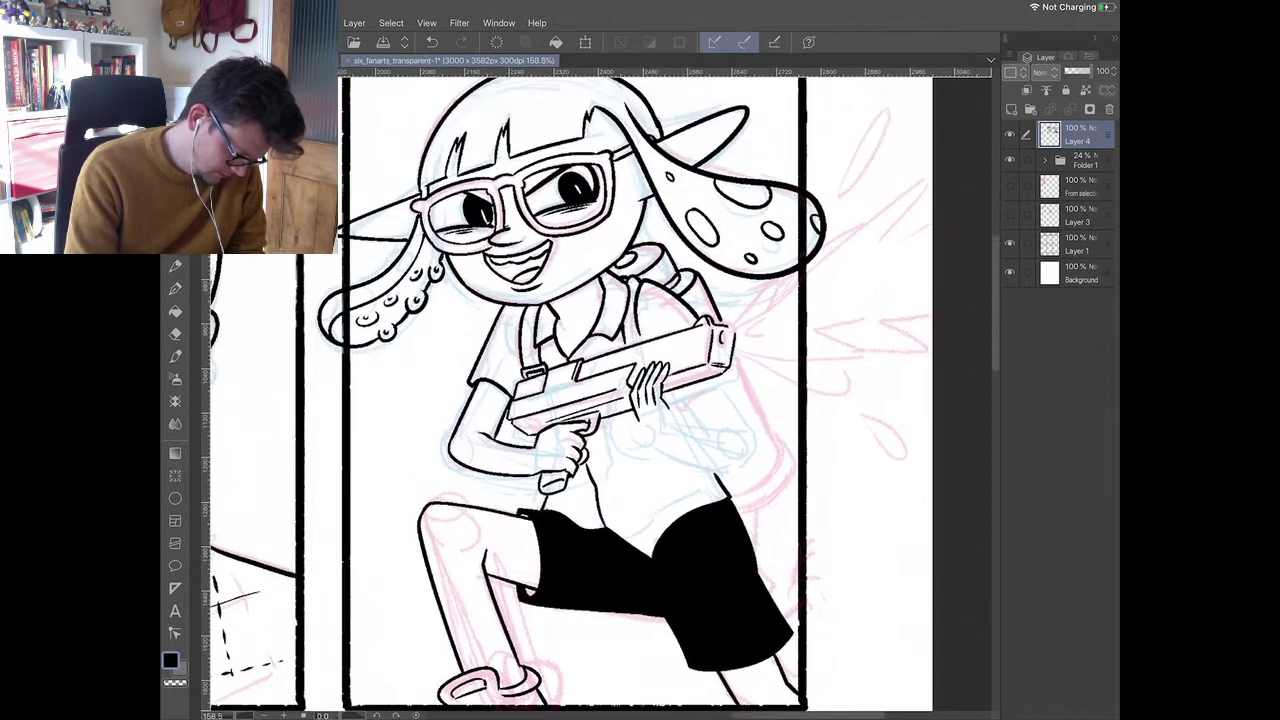
pyautogui.scroll(3, 600, 400)
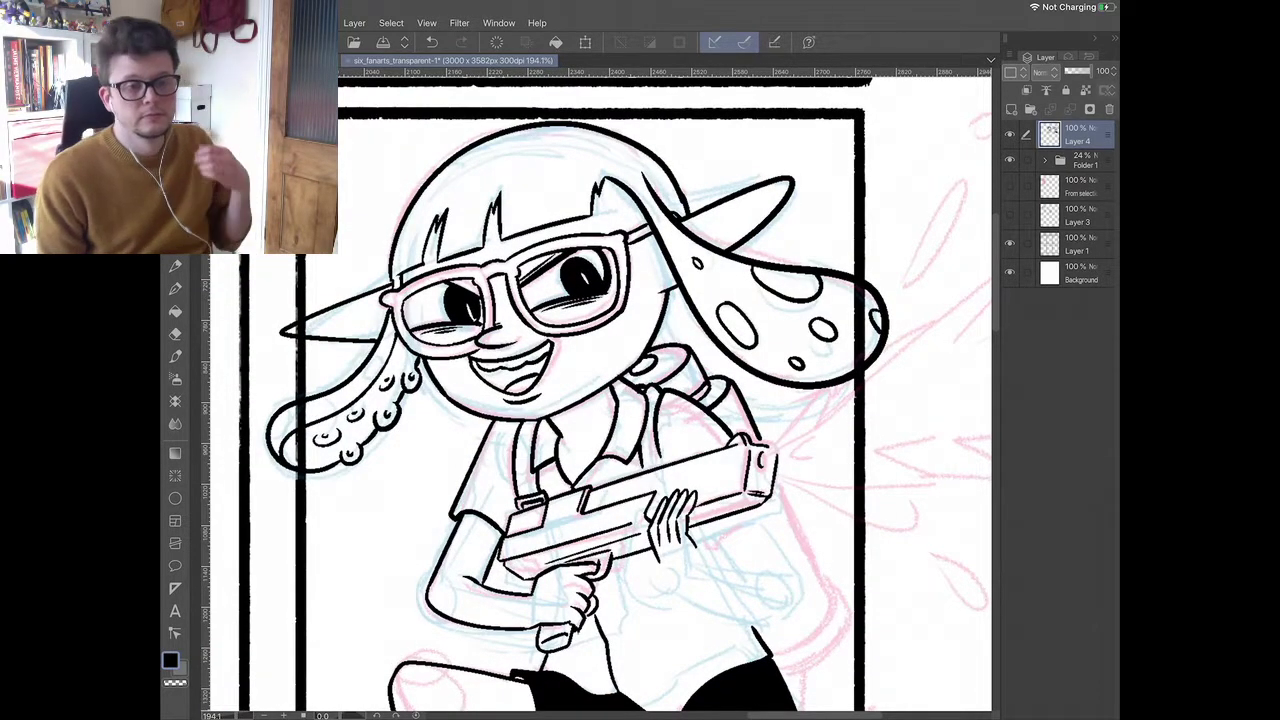
pyautogui.scroll(-2, 600, 400)
pyautogui.scroll(-3, 600, 400)
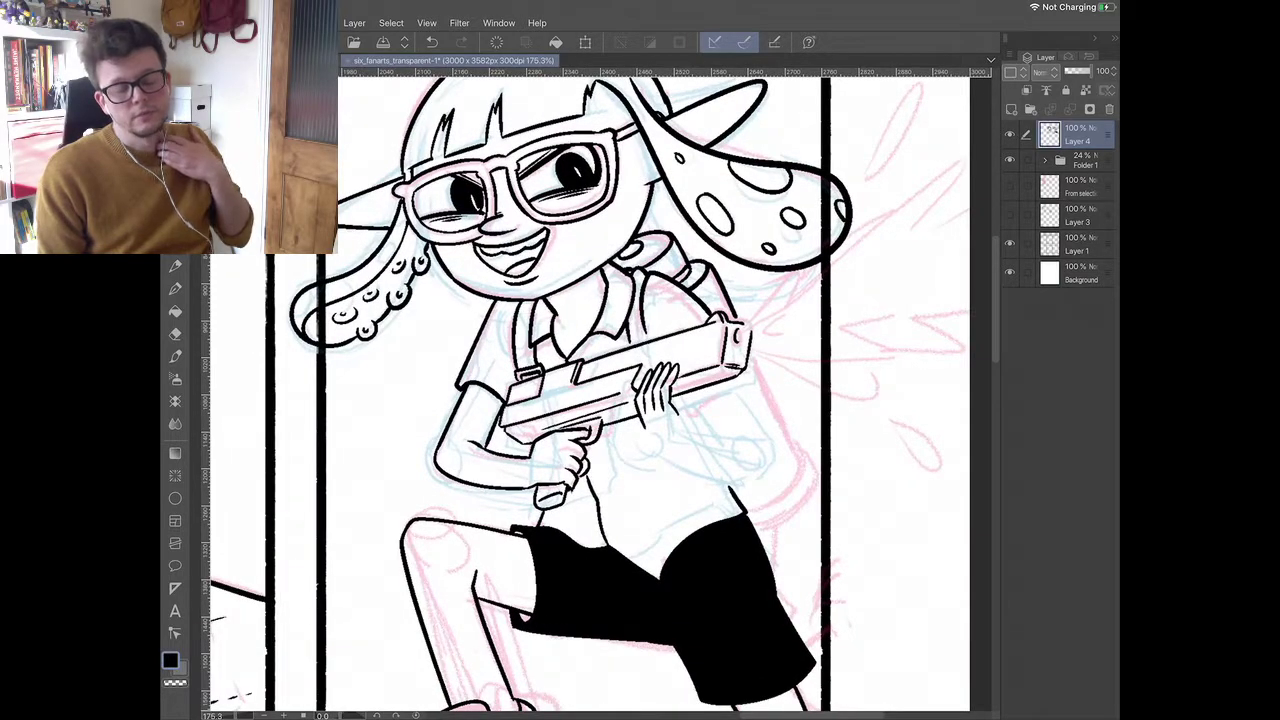
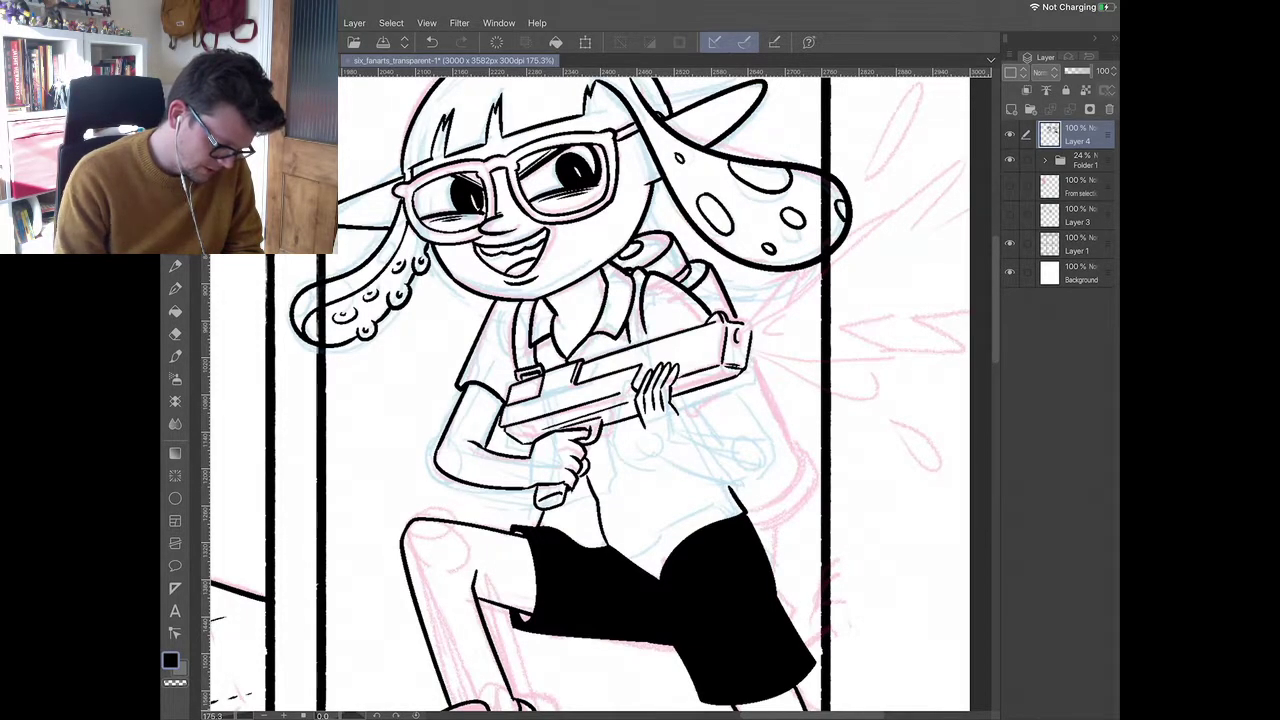
# - Ink the supporting hand's thumb poking out beneath the gun barrel
pyautogui.scroll(2, 735, 348)
pyautogui.scroll(-3, 600, 394)
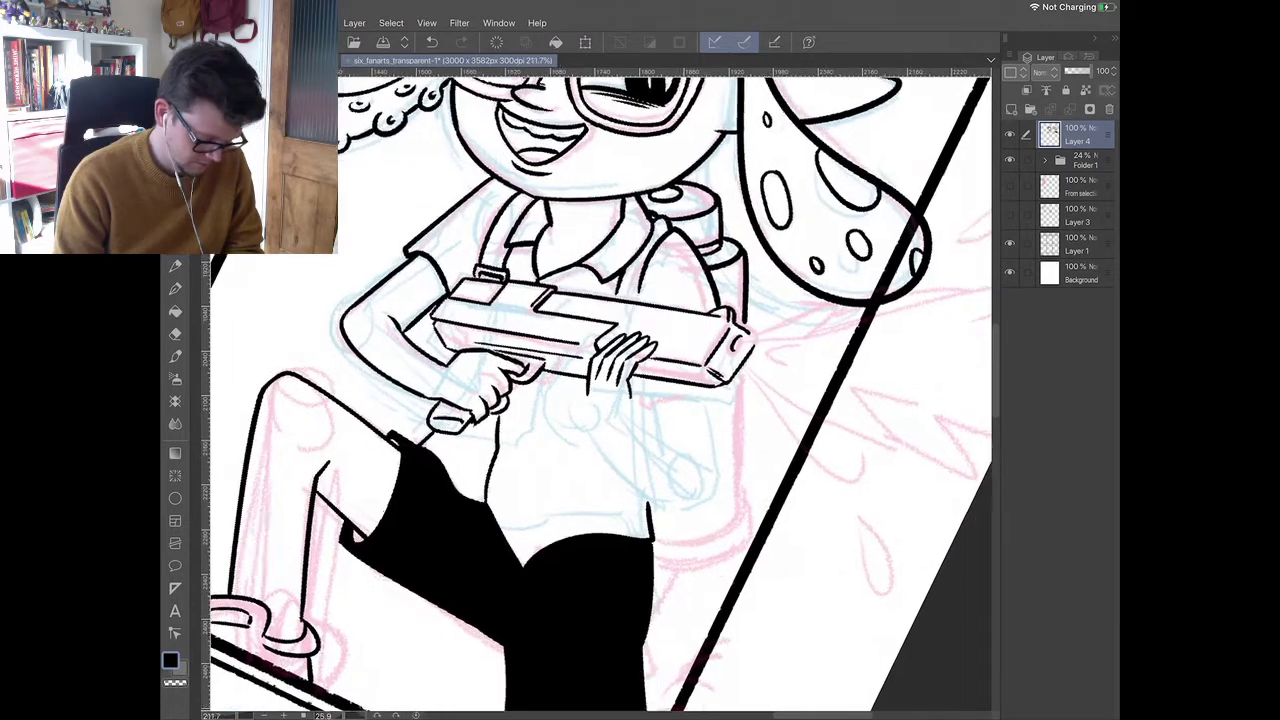
pyautogui.scroll(3, 600, 394)
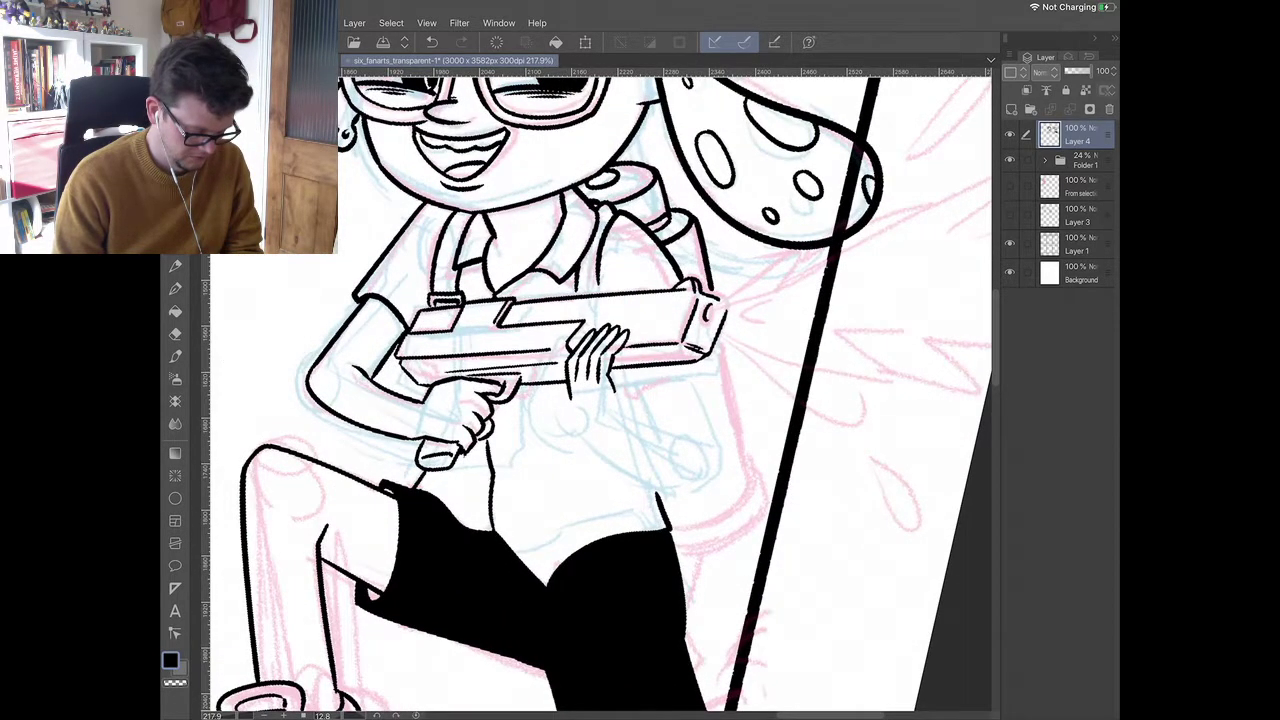
pyautogui.moveTo(612, 378)
pyautogui.mouseDown()
pyautogui.moveTo(642, 396)
pyautogui.moveTo(621, 399)
pyautogui.mouseUp()
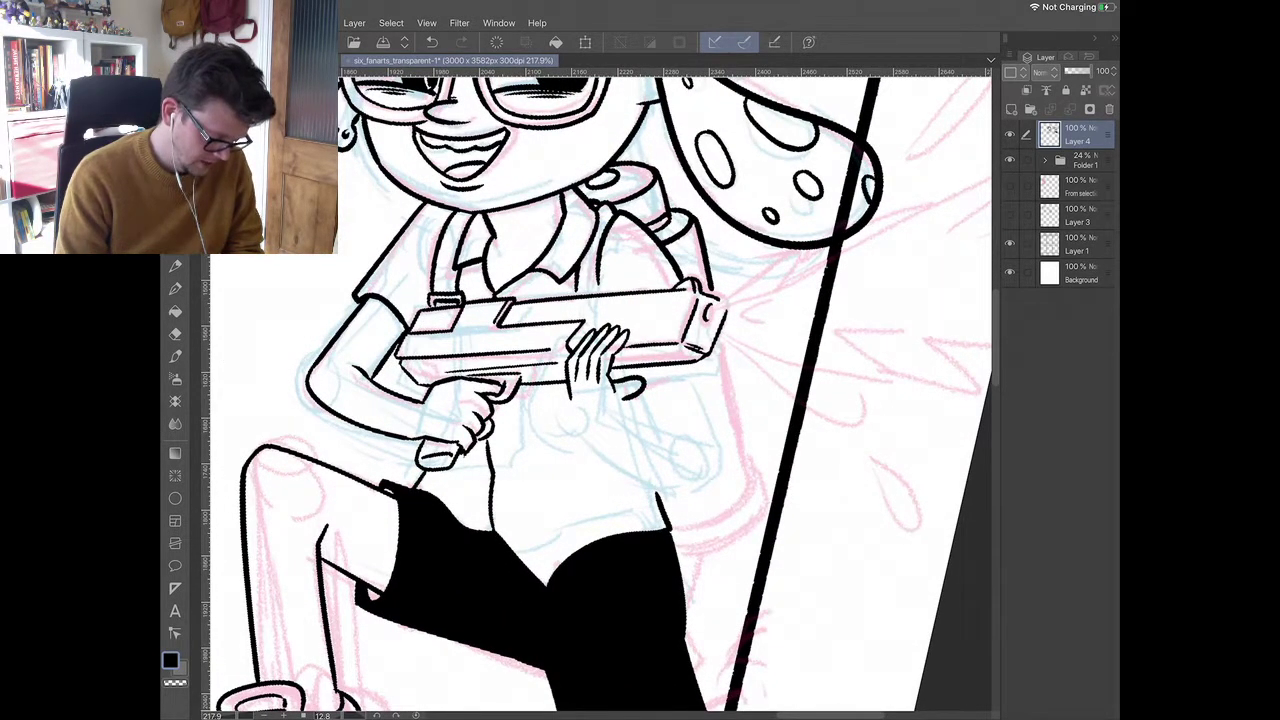
# - Ink the supporting arm's forearm, elbow and upper arm below the barrel, and the shirt's side edge down to the shorts
pyautogui.scroll(-3, 600, 394)
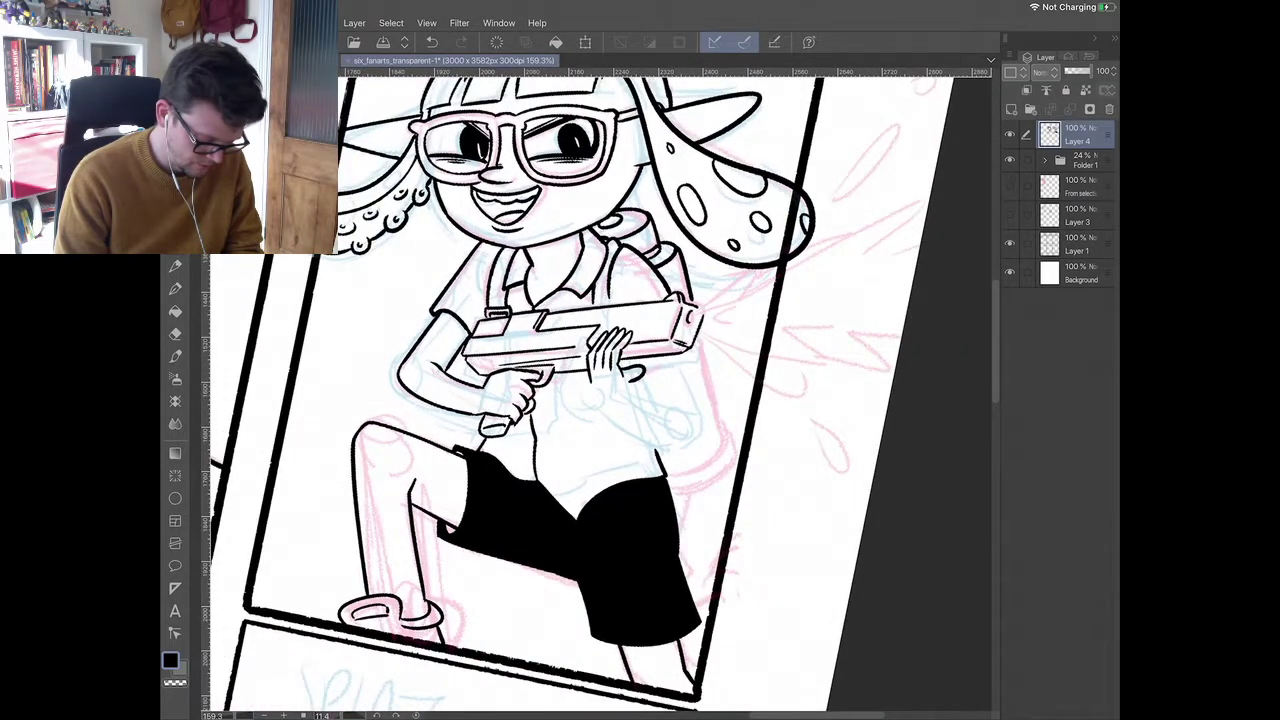
pyautogui.scroll(3, 600, 394)
pyautogui.moveTo(640, 495); pyautogui.dragTo(552, 483)
pyautogui.moveTo(520, 337); pyautogui.dragTo(581, 446)
pyautogui.moveTo(566, 358)
pyautogui.mouseDown()
pyautogui.moveTo(612, 414)
pyautogui.moveTo(626, 474)
pyautogui.moveTo(638, 388)
pyautogui.moveTo(636, 362)
pyautogui.moveTo(578, 372)
pyautogui.moveTo(613, 423)
pyautogui.moveTo(555, 454)
pyautogui.mouseUp()
pyautogui.hotkey('ctrl', 'z')
pyautogui.scroll(-3, 600, 380)
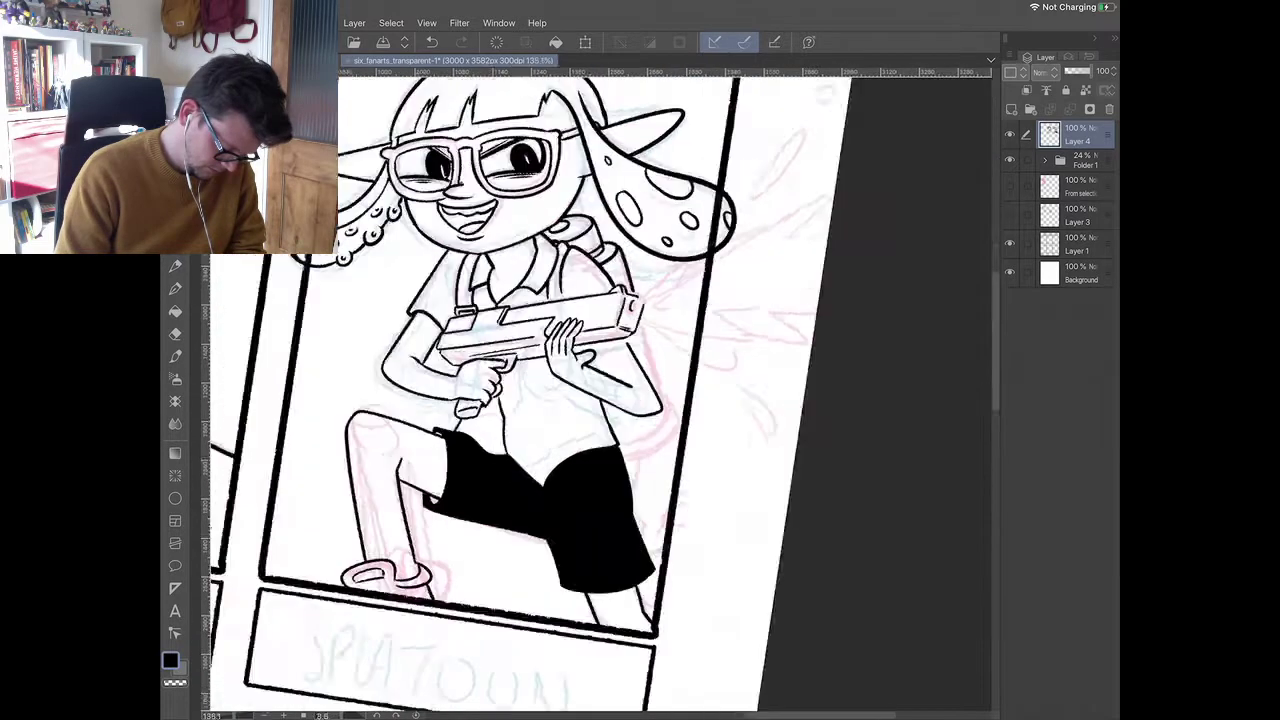
# - Select the supporting hand's thumb, shift it slightly closer to the gun barrel and clear the selection
pyautogui.scroll(3, 600, 390)
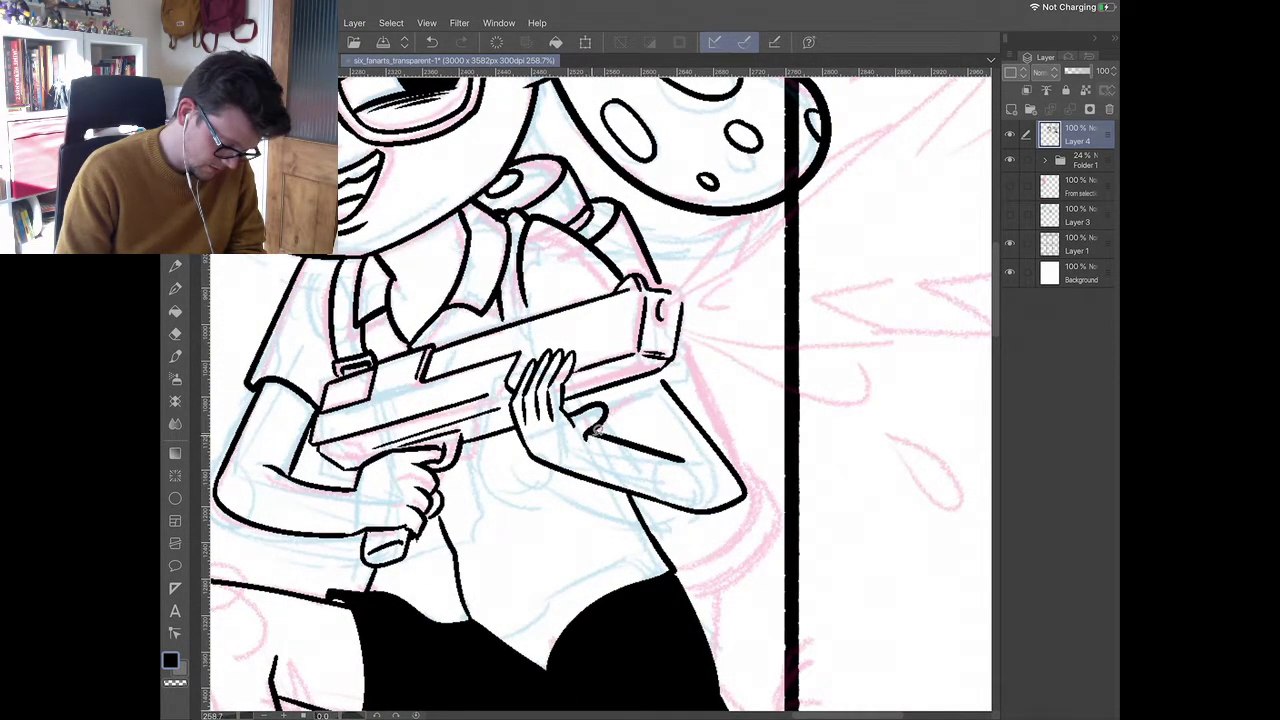
pyautogui.hotkey('ctrl', 'a')
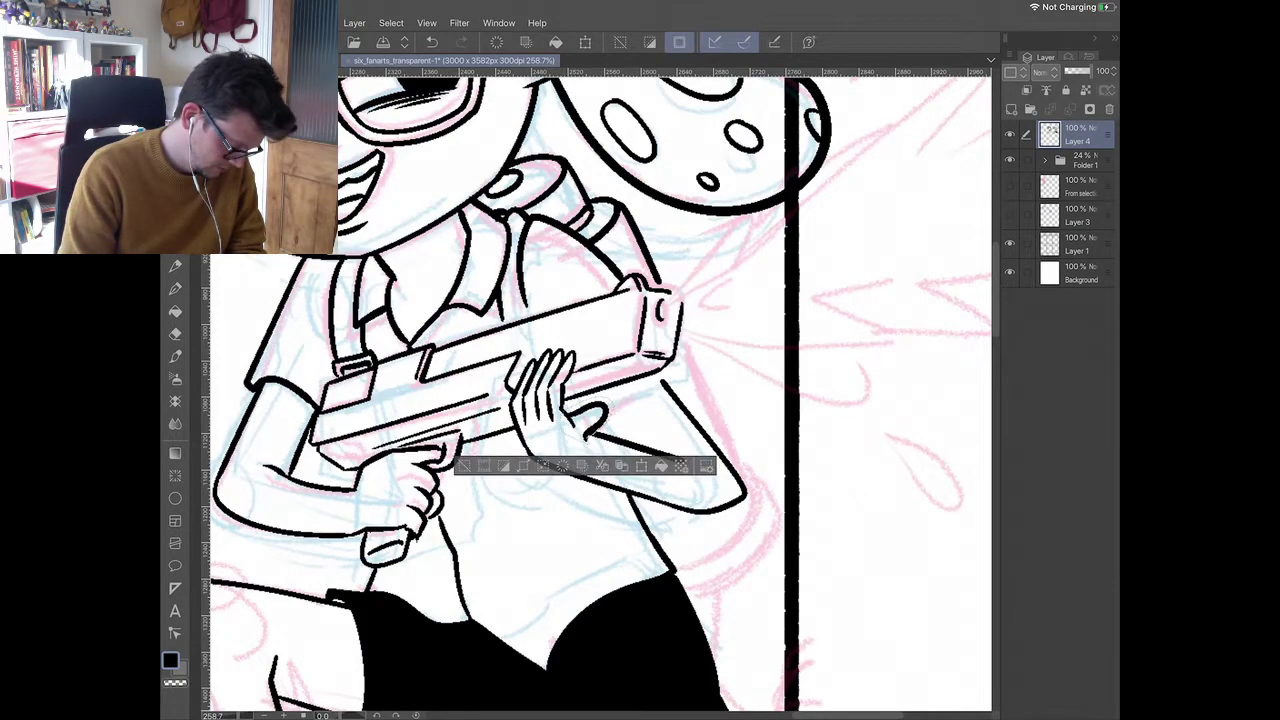
pyautogui.moveTo(601, 424); pyautogui.dragTo(598, 408)
pyautogui.click(391, 22)
pyautogui.click(410, 51)
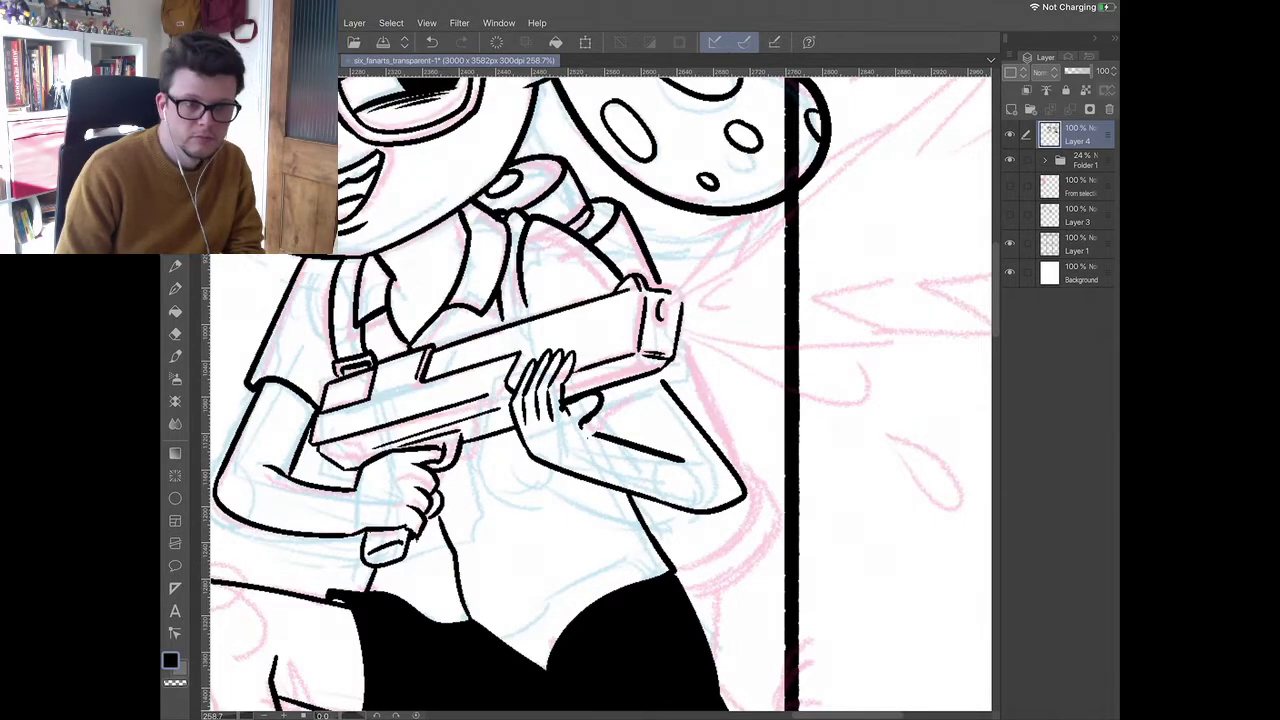
# - Clean up the join between the thumb and the wrist, and reinforce the elbow's curved contour
pyautogui.press('e')
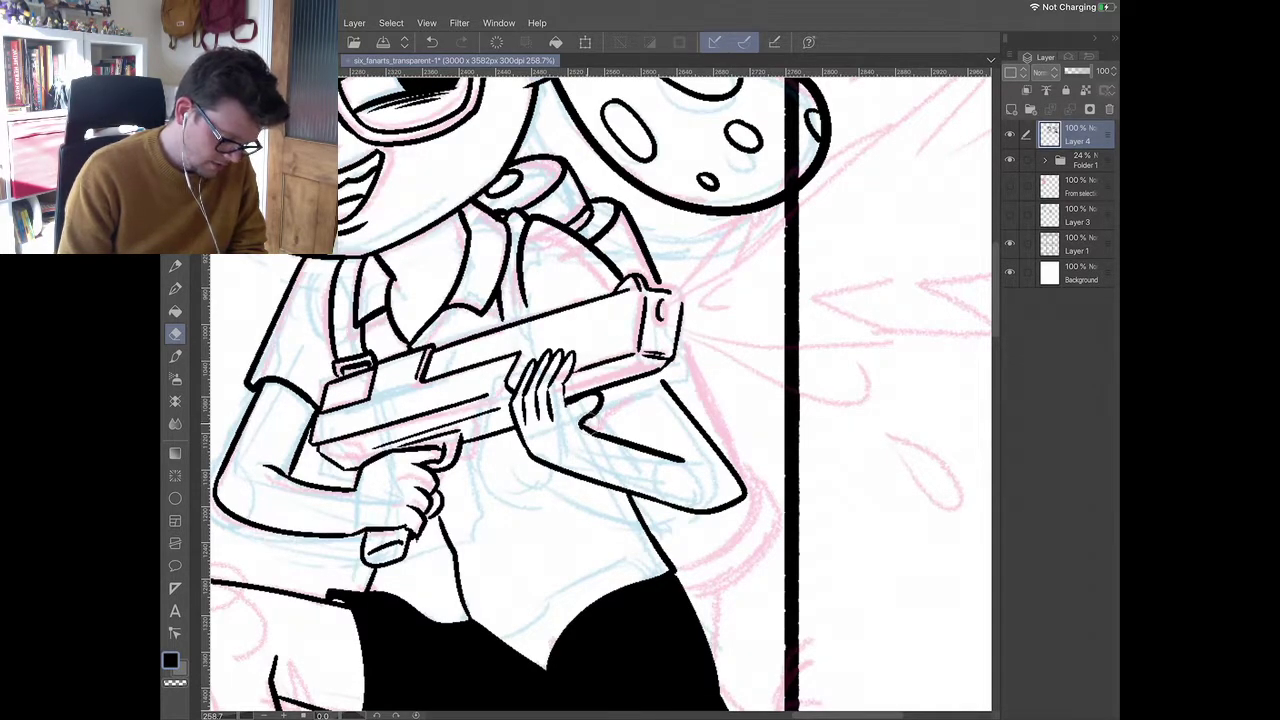
pyautogui.press('p')
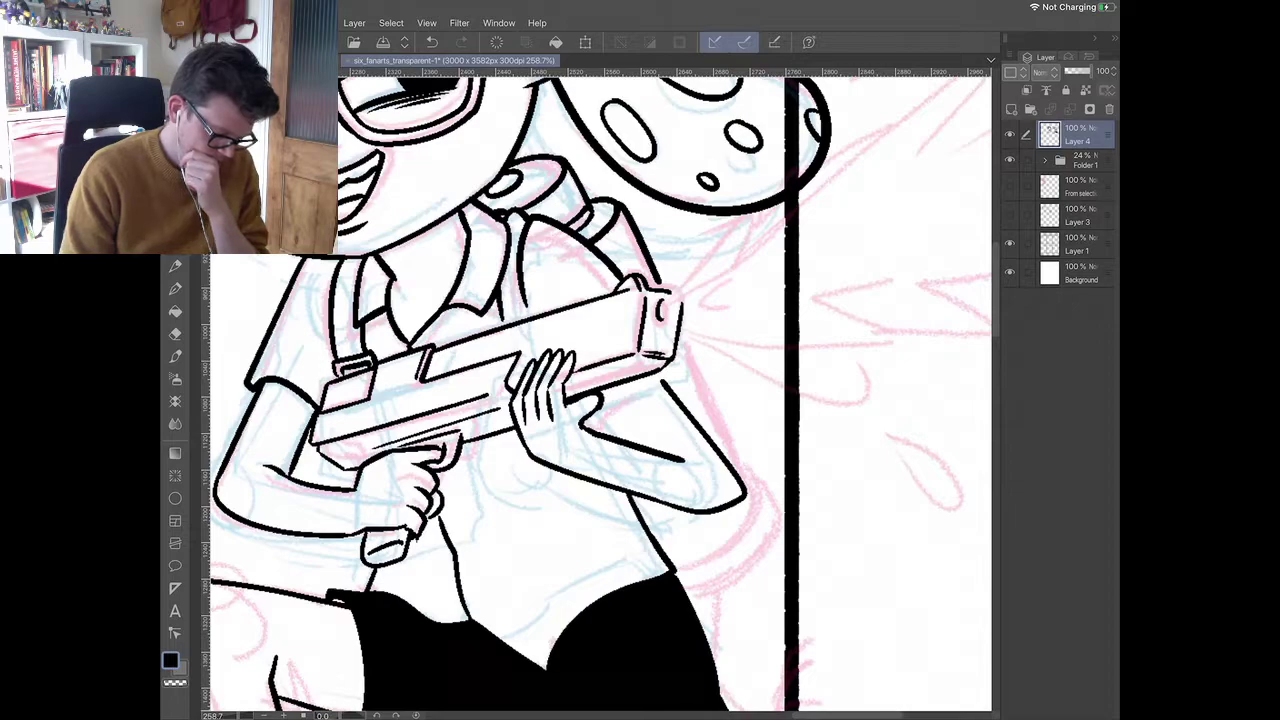
pyautogui.moveTo(745, 492); pyautogui.dragTo(712, 514)
# - Ink the curved line beneath the barrel from the thumb to the muzzle and close the strap's lower end above the gun
pyautogui.moveTo(572, 400); pyautogui.dragTo(676, 372)
pyautogui.hotkey('ctrl', 'z')
pyautogui.moveTo(570, 401); pyautogui.dragTo(668, 366)
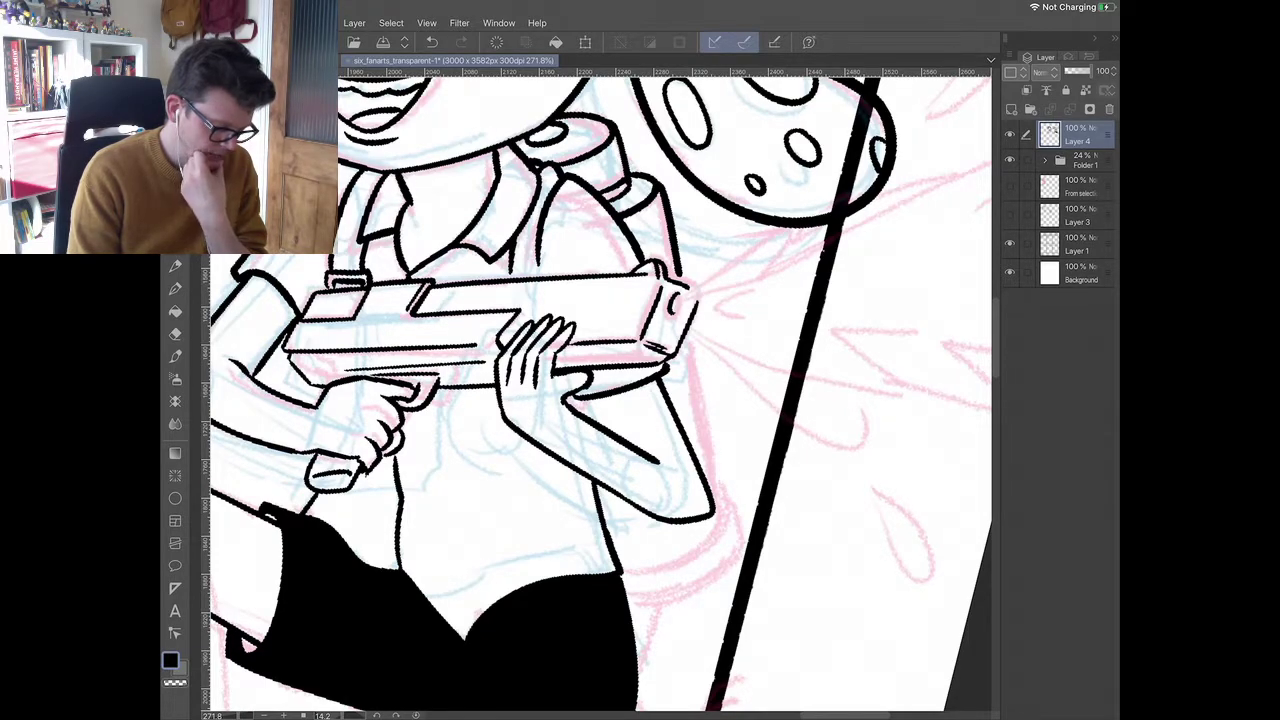
pyautogui.moveTo(507, 276); pyautogui.dragTo(544, 275)
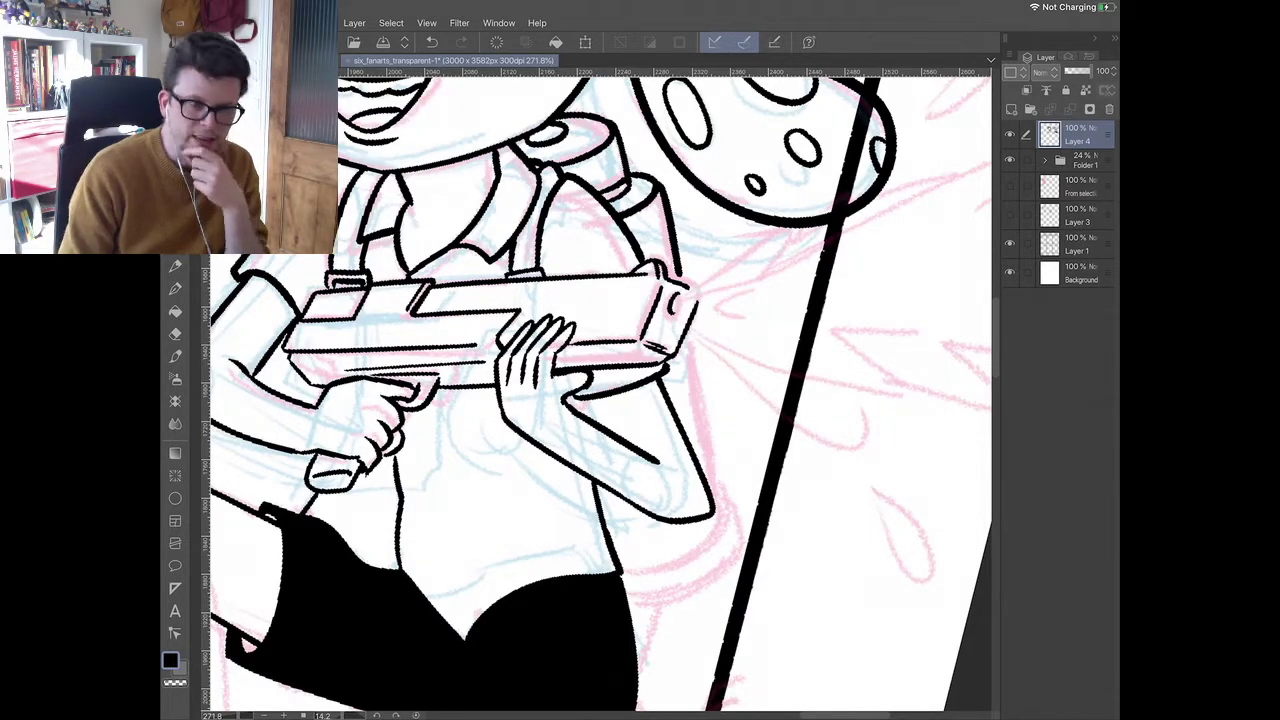
# - Ink the backpack's long side edge below the gun muzzle and its curved bottom rim behind the supporting elbow
pyautogui.scroll(-3, 600, 330)
pyautogui.scroll(2, 600, 330)
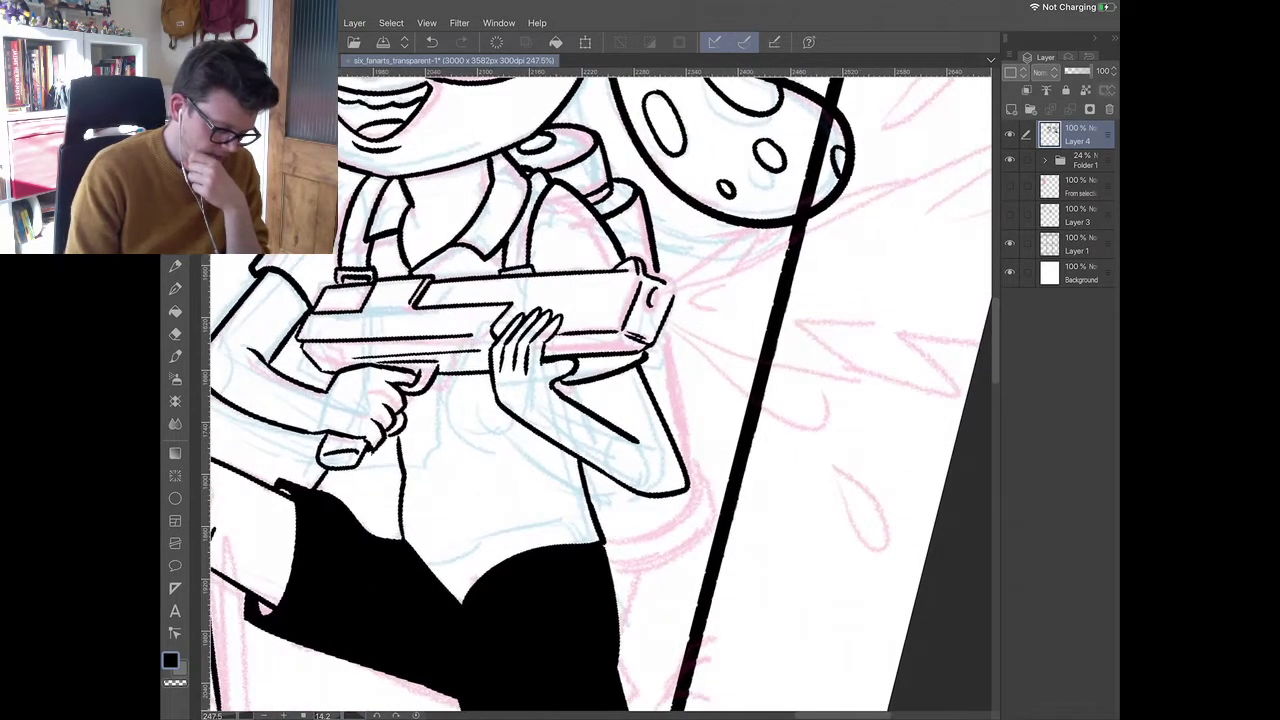
pyautogui.moveTo(665, 331); pyautogui.dragTo(686, 435)
pyautogui.scroll(-3, 600, 394)
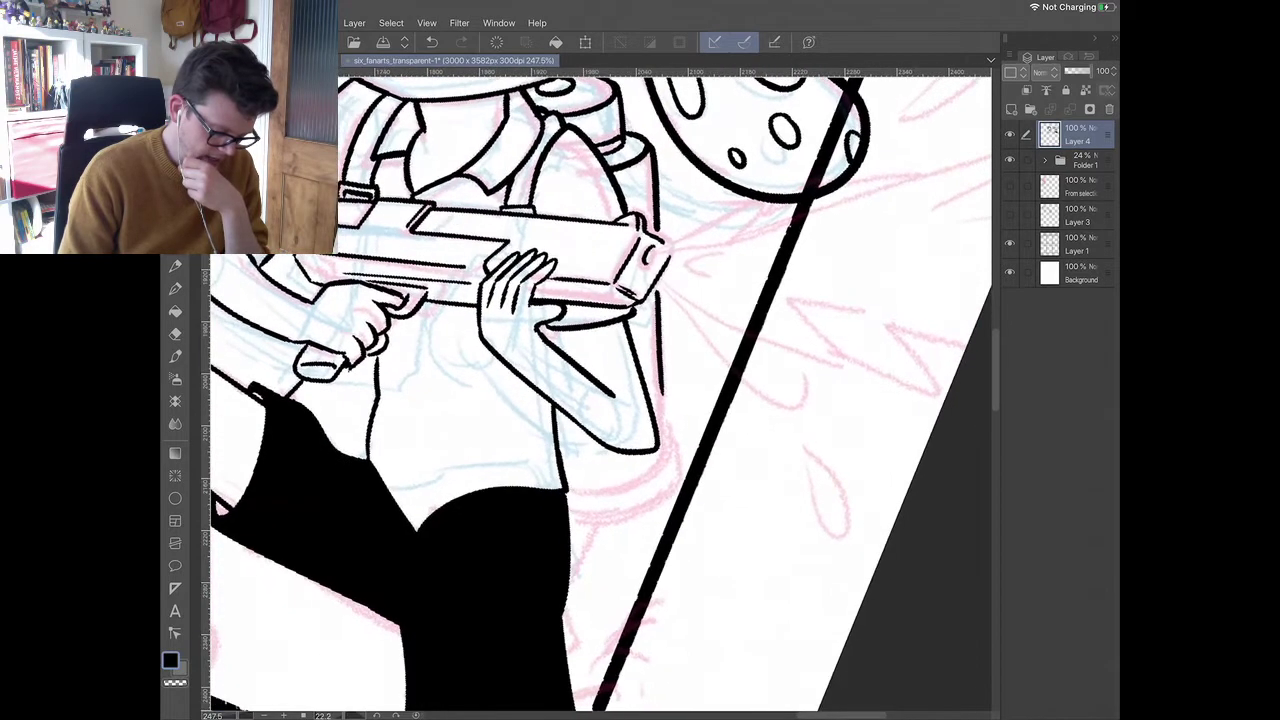
pyautogui.scroll(4, 600, 394)
pyautogui.hotkey('ctrl', 'z')
pyautogui.moveTo(628, 242); pyautogui.dragTo(640, 430)
pyautogui.moveTo(520, 486)
pyautogui.mouseDown()
pyautogui.moveTo(633, 452)
pyautogui.moveTo(624, 461)
pyautogui.mouseUp()
pyautogui.scroll(1, 600, 394)
pyautogui.moveTo(666, 362)
pyautogui.mouseDown()
pyautogui.moveTo(644, 421)
pyautogui.moveTo(588, 453)
pyautogui.moveTo(653, 407)
pyautogui.moveTo(660, 372)
pyautogui.moveTo(680, 389)
pyautogui.moveTo(683, 419)
pyautogui.moveTo(586, 494)
pyautogui.mouseUp()
pyautogui.hotkey('ctrl', 'z')
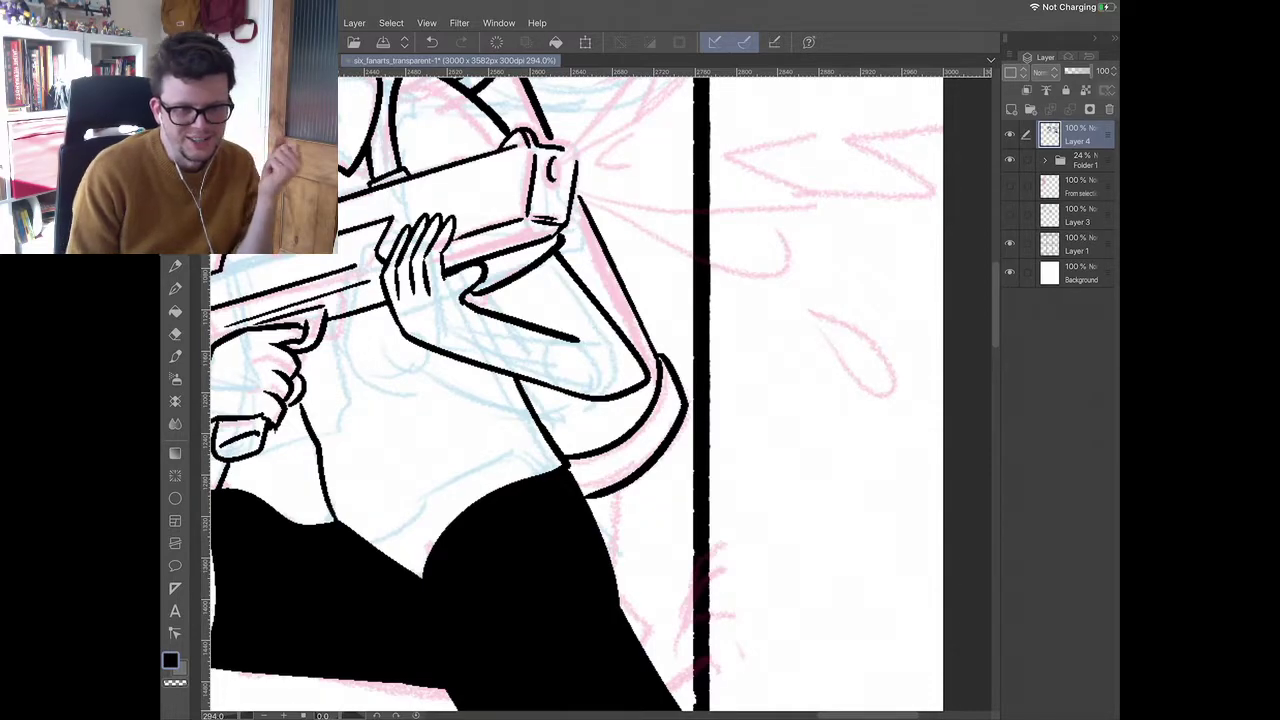
pyautogui.scroll(-3, 660, 440)
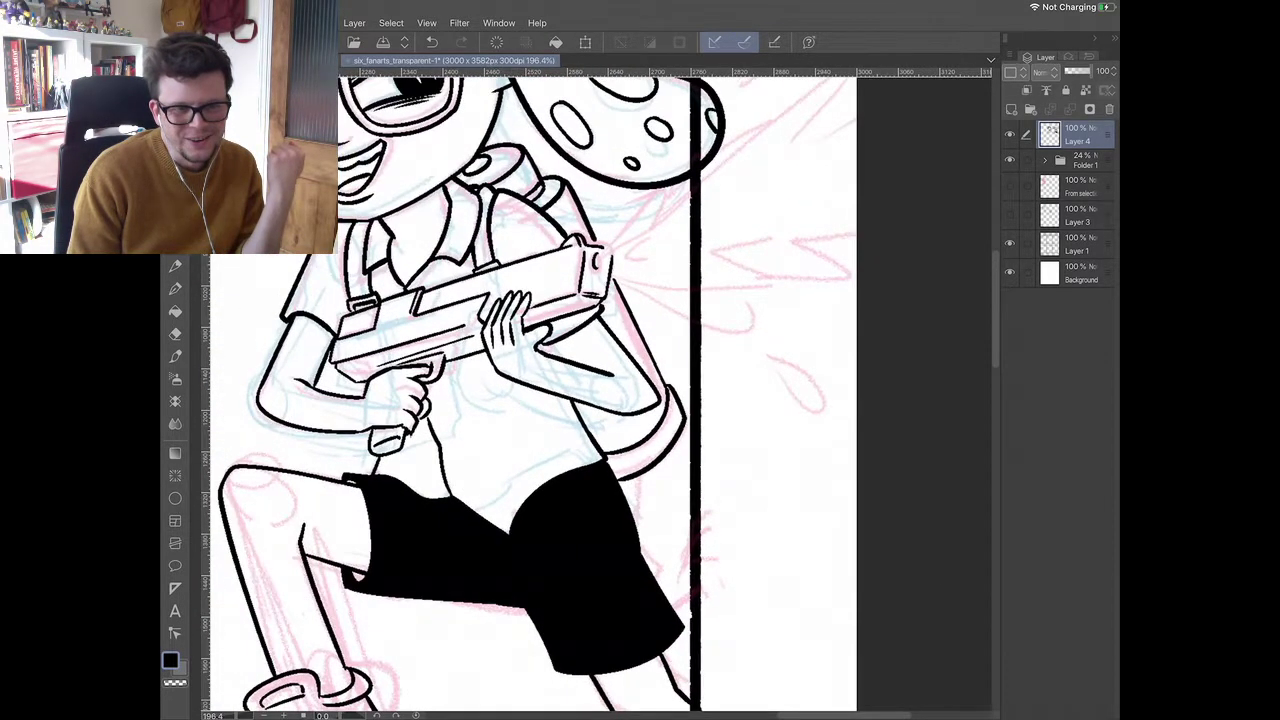
pyautogui.scroll(1, 600, 394)
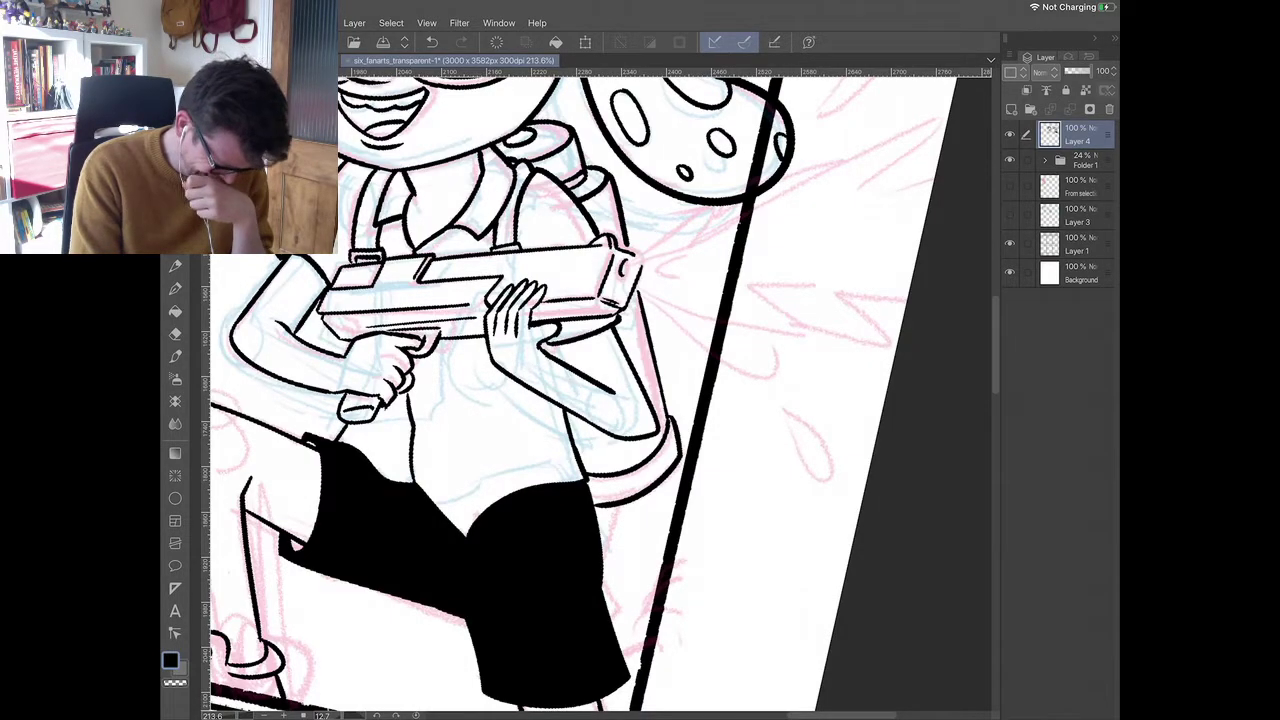
# - Erase the lower outline of the spotted tentacle's tip where it crosses the panel border
pyautogui.scroll(5, 555, 254)
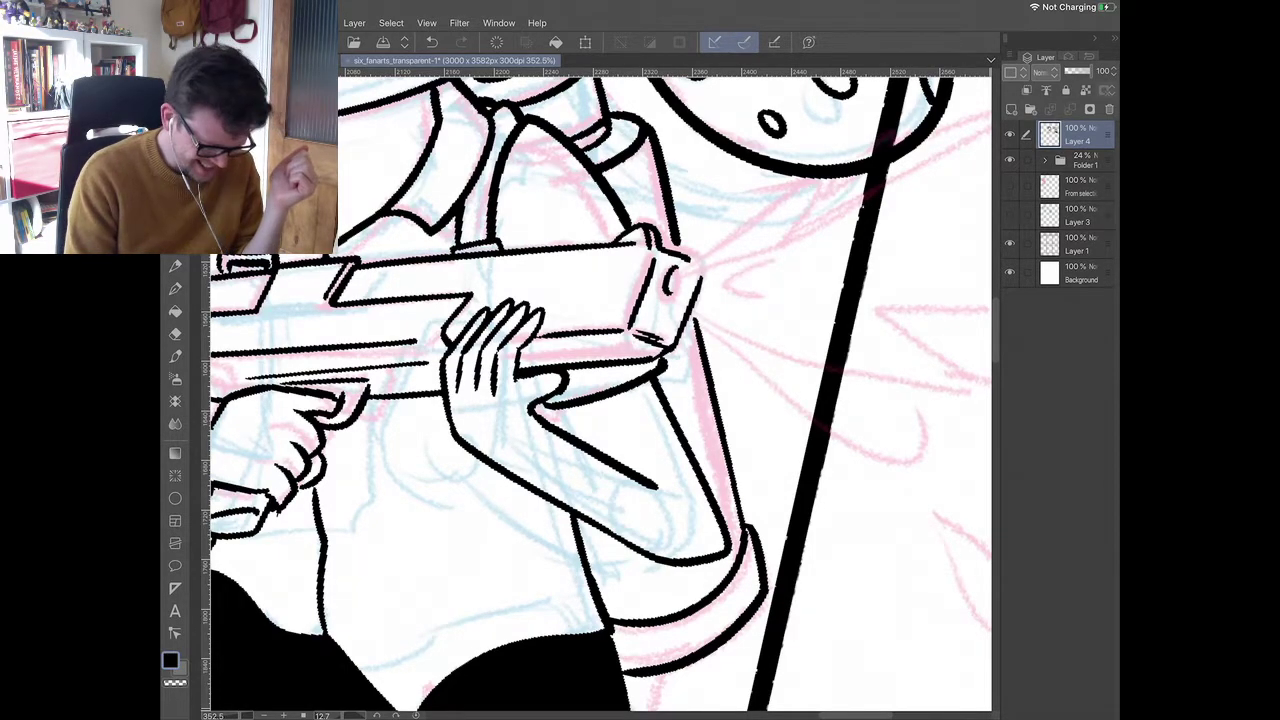
pyautogui.scroll(-2, 600, 394)
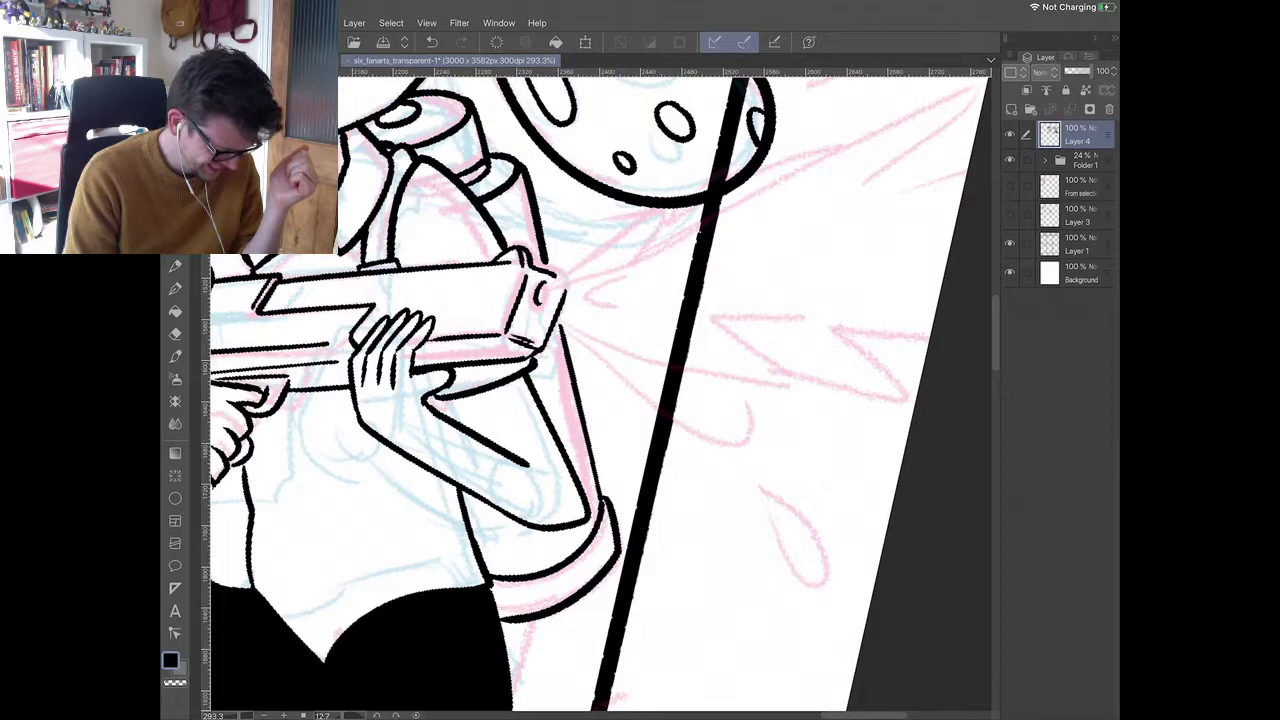
pyautogui.press('e')
pyautogui.moveTo(650, 202)
pyautogui.mouseDown()
pyautogui.moveTo(728, 190)
pyautogui.moveTo(762, 158)
pyautogui.mouseUp()
pyautogui.press('p')
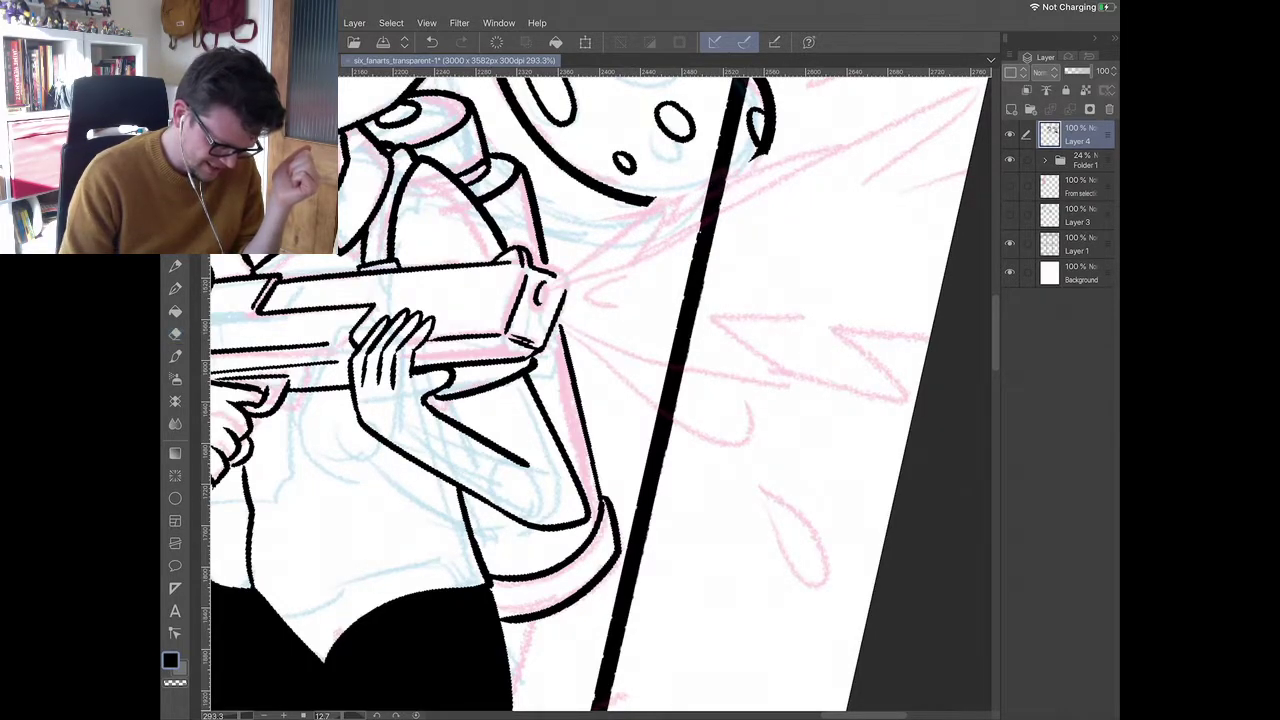
# - Ink the ink splash's upper edge from the gun muzzle across the panel border, with pointed spikes along it
pyautogui.moveTo(548, 284); pyautogui.dragTo(692, 174)
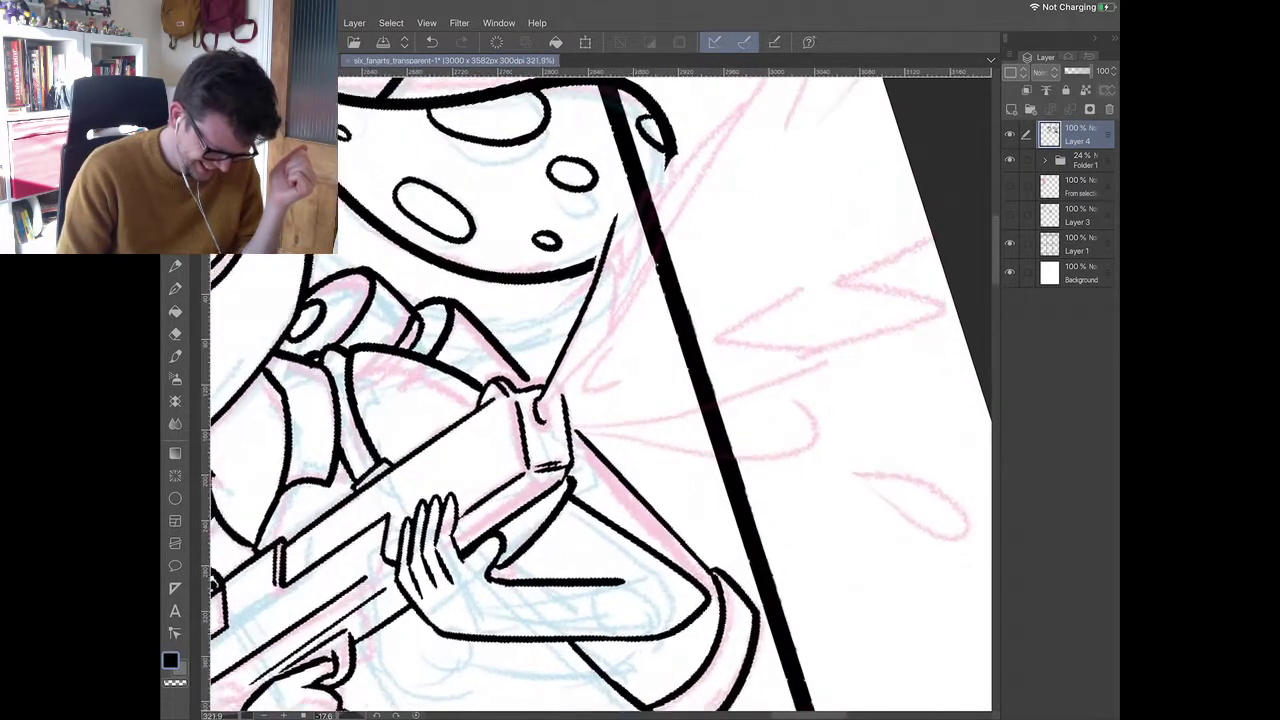
pyautogui.hotkey('ctrl', 'z')
pyautogui.moveTo(532, 410)
pyautogui.mouseDown()
pyautogui.moveTo(620, 228)
pyautogui.moveTo(710, 126)
pyautogui.mouseUp()
pyautogui.moveTo(680, 184); pyautogui.dragTo(712, 124)
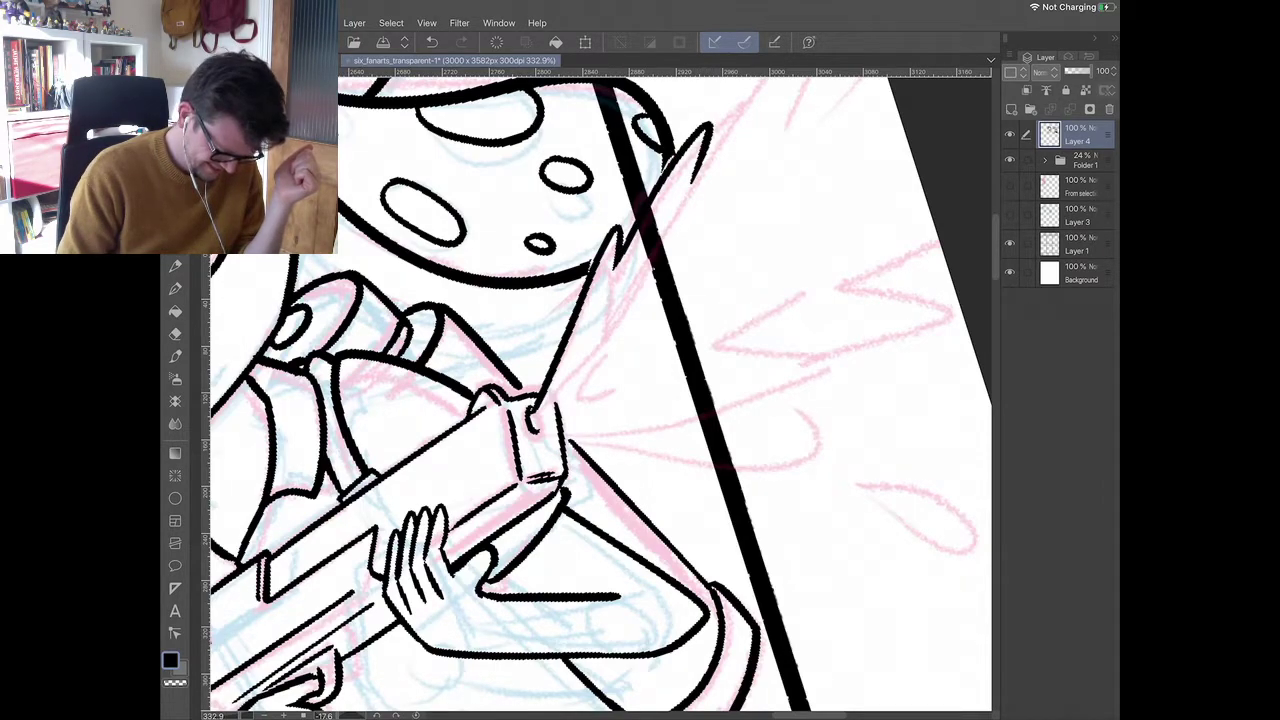
# - Ink the splash's lower edge and jagged inner notches, extending the outlines out to the page edge
pyautogui.press('e')
pyautogui.moveTo(557, 404)
pyautogui.mouseDown()
pyautogui.moveTo(562, 434)
pyautogui.moveTo(594, 436)
pyautogui.moveTo(765, 405)
pyautogui.moveTo(760, 337)
pyautogui.moveTo(946, 266)
pyautogui.mouseUp()
pyautogui.press('p')
pyautogui.moveTo(697, 174)
pyautogui.mouseDown()
pyautogui.moveTo(709, 210)
pyautogui.moveTo(866, 32)
pyautogui.mouseUp()
pyautogui.scroll(-2, 630, 419)
pyautogui.scroll(2, 597, 394)
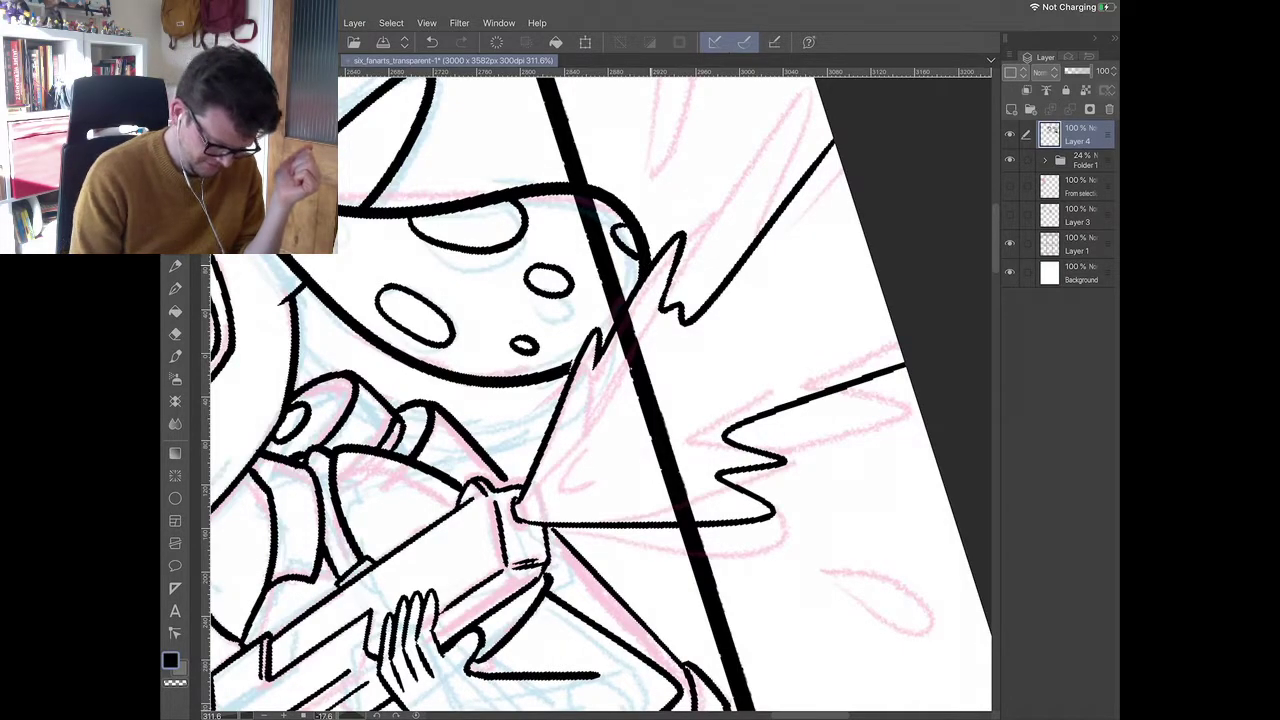
# - Ink the elongated loop at the splash's upper edge and the separate narrow droplets above it
pyautogui.moveTo(816, 88)
pyautogui.mouseDown()
pyautogui.moveTo(808, 134)
pyautogui.moveTo(826, 113)
pyautogui.mouseUp()
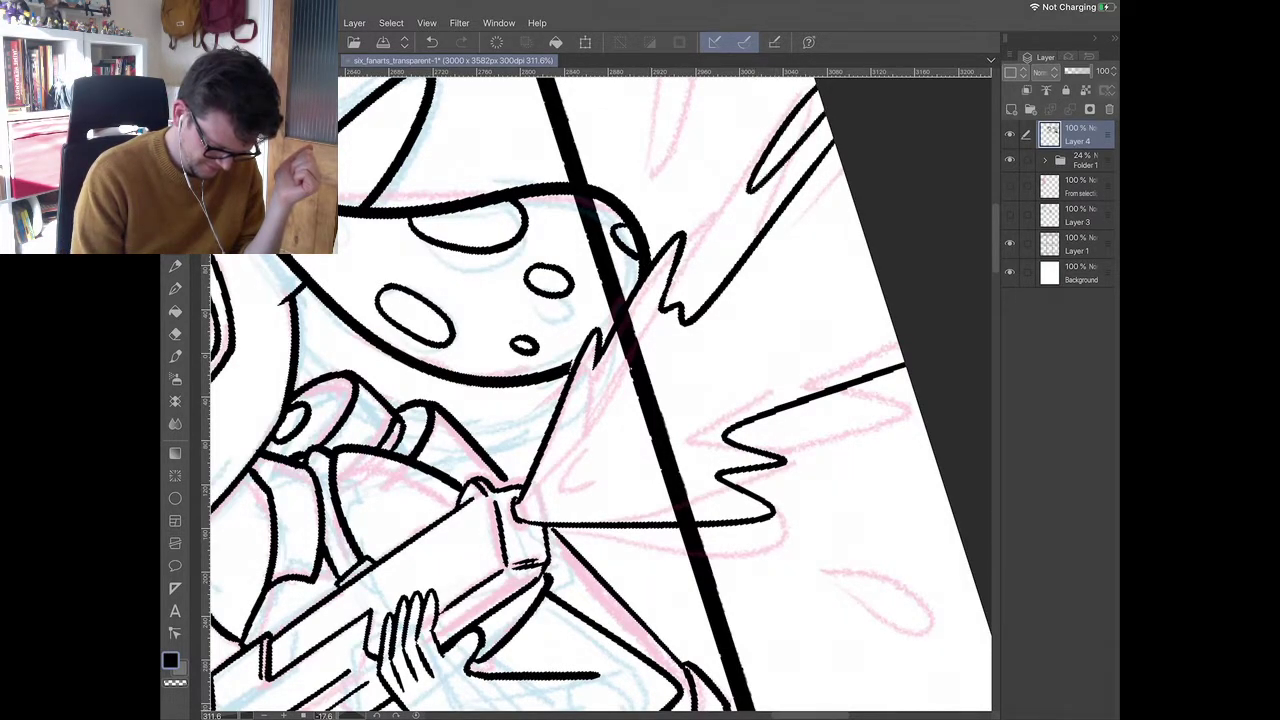
pyautogui.scroll(-2, 600, 394)
pyautogui.scroll(-1, 600, 390)
pyautogui.moveTo(686, 234)
pyautogui.mouseDown()
pyautogui.moveTo(736, 168)
pyautogui.moveTo(684, 238)
pyautogui.mouseUp()
pyautogui.moveTo(838, 129); pyautogui.dragTo(834, 154)
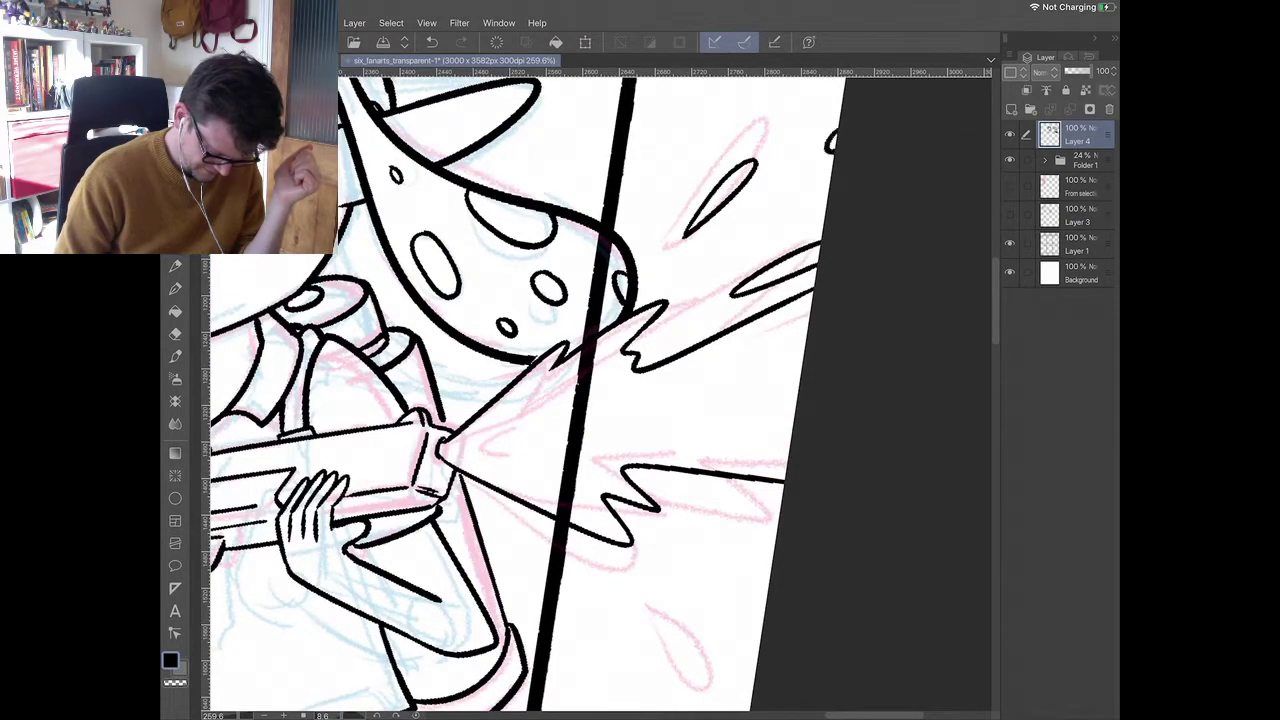
# - Ink a long, thin pointed streak through the middle of the splash, starting near the muzzle
pyautogui.scroll(-2, 600, 395)
pyautogui.scroll(1, 600, 395)
pyautogui.moveTo(533, 420)
pyautogui.mouseDown()
pyautogui.moveTo(775, 382)
pyautogui.moveTo(548, 432)
pyautogui.mouseUp()
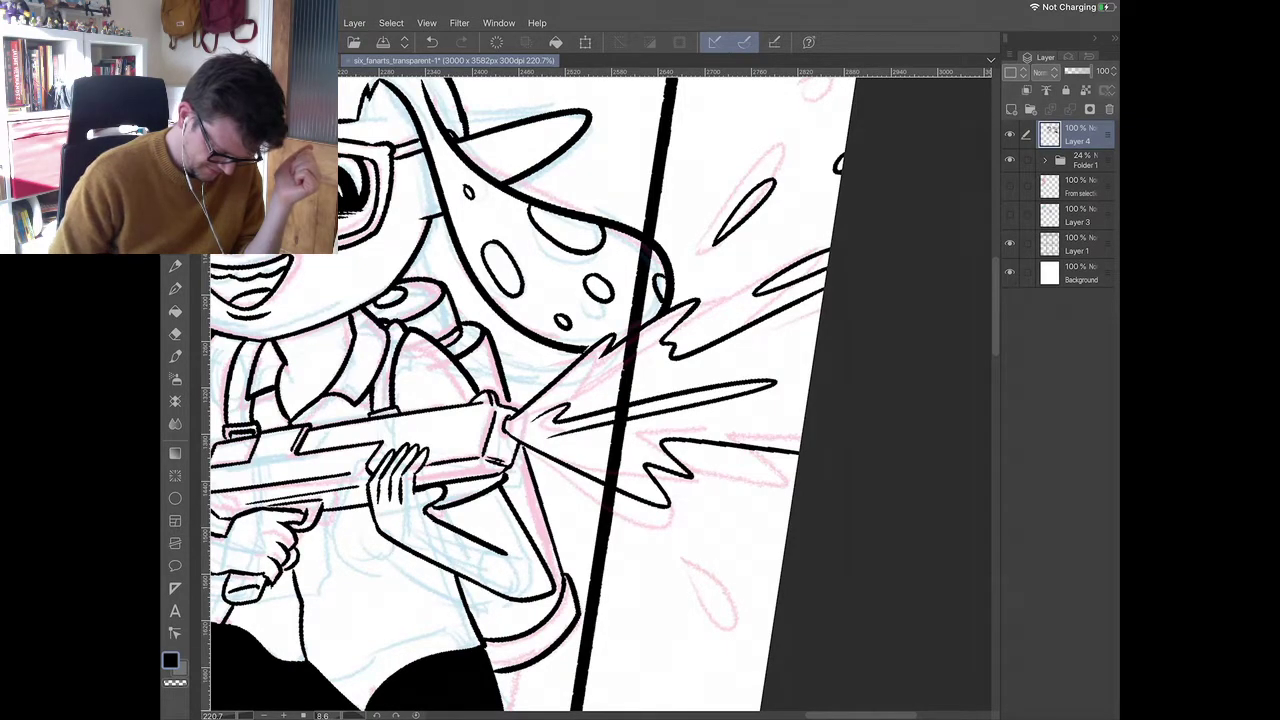
pyautogui.scroll(-2, 600, 390)
pyautogui.scroll(-1, 600, 395)
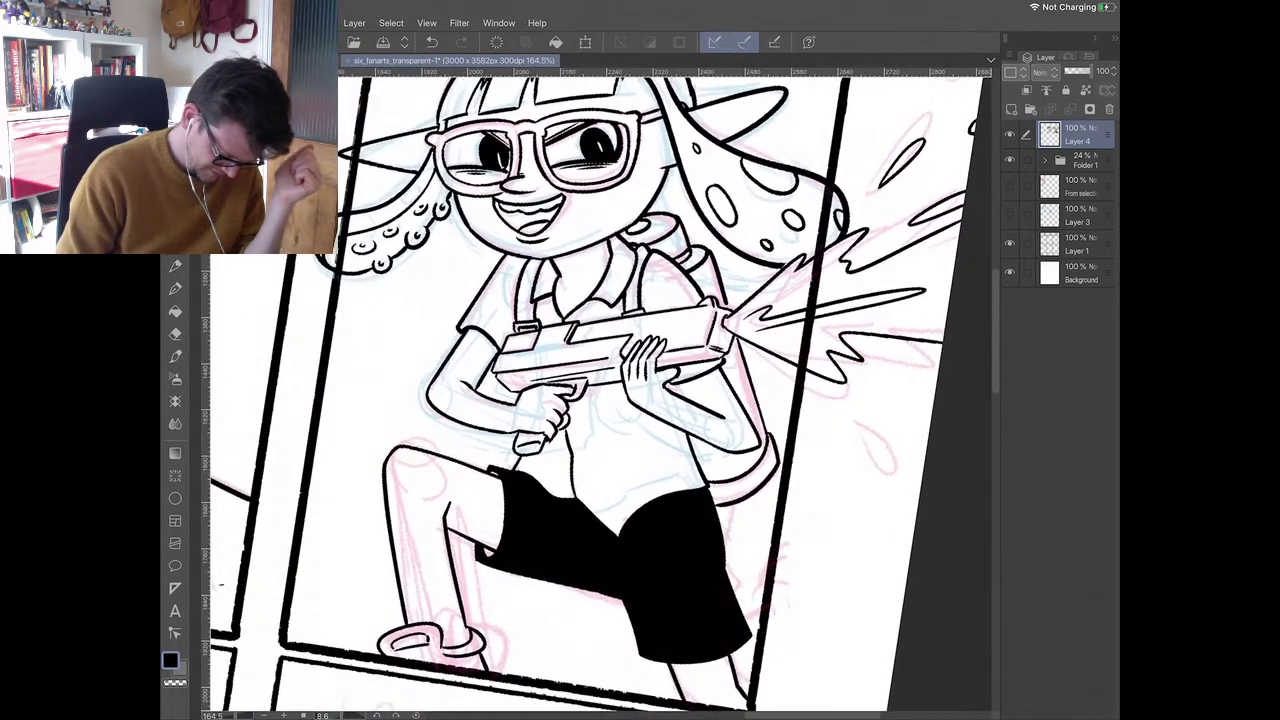
# - Ink the sock line across the bent leg's ankle and add small crease marks at the shirt's waist
pyautogui.scroll(-2, 600, 390)
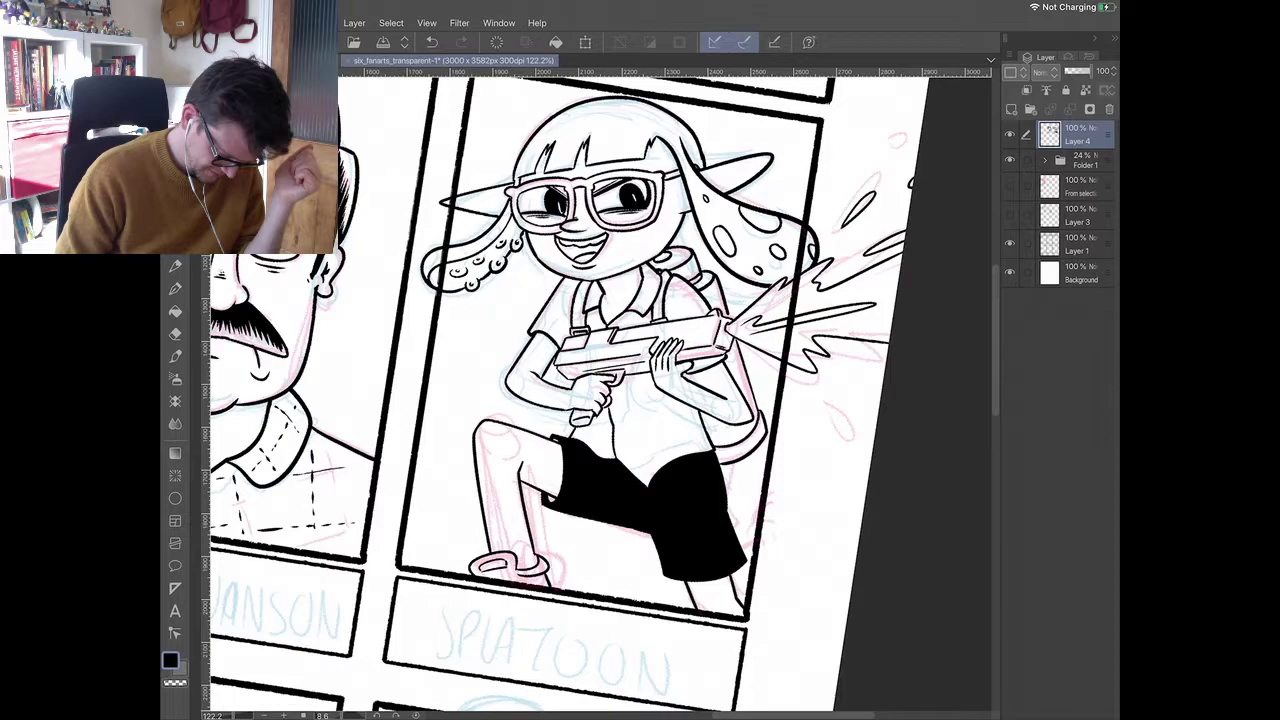
pyautogui.scroll(3, 600, 390)
pyautogui.scroll(-3, 600, 390)
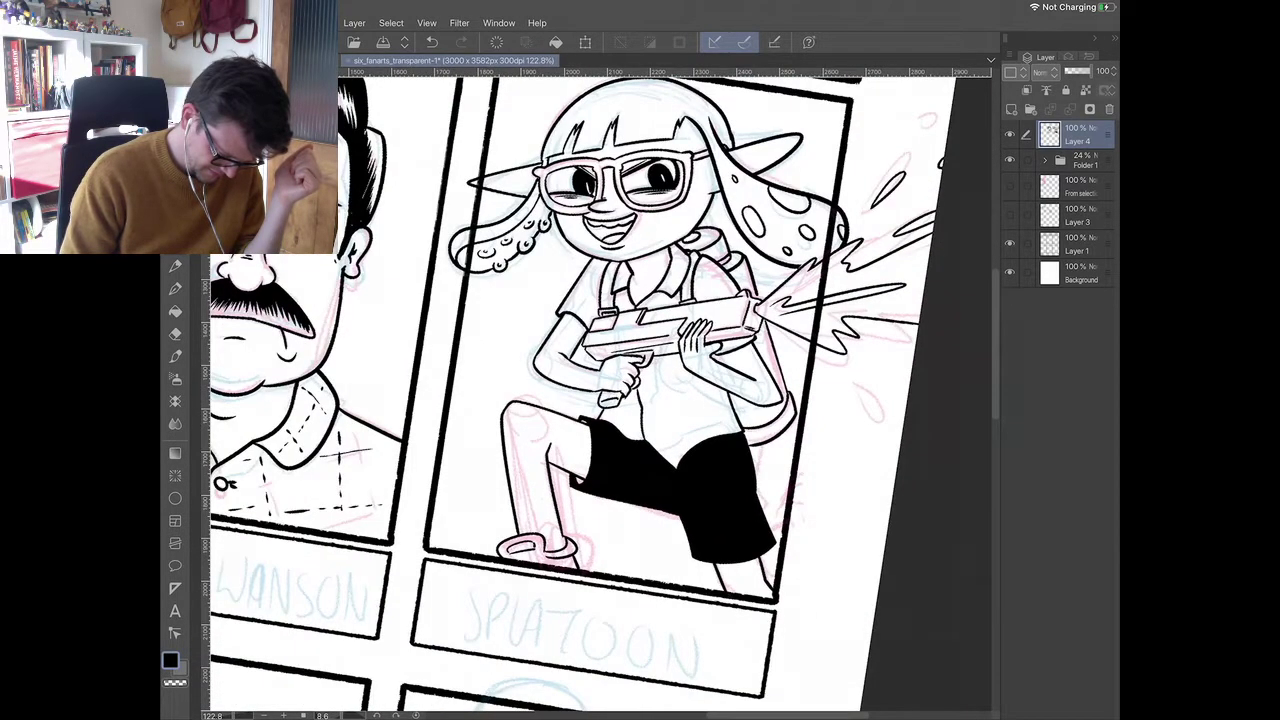
pyautogui.moveTo(517, 511); pyautogui.dragTo(556, 516)
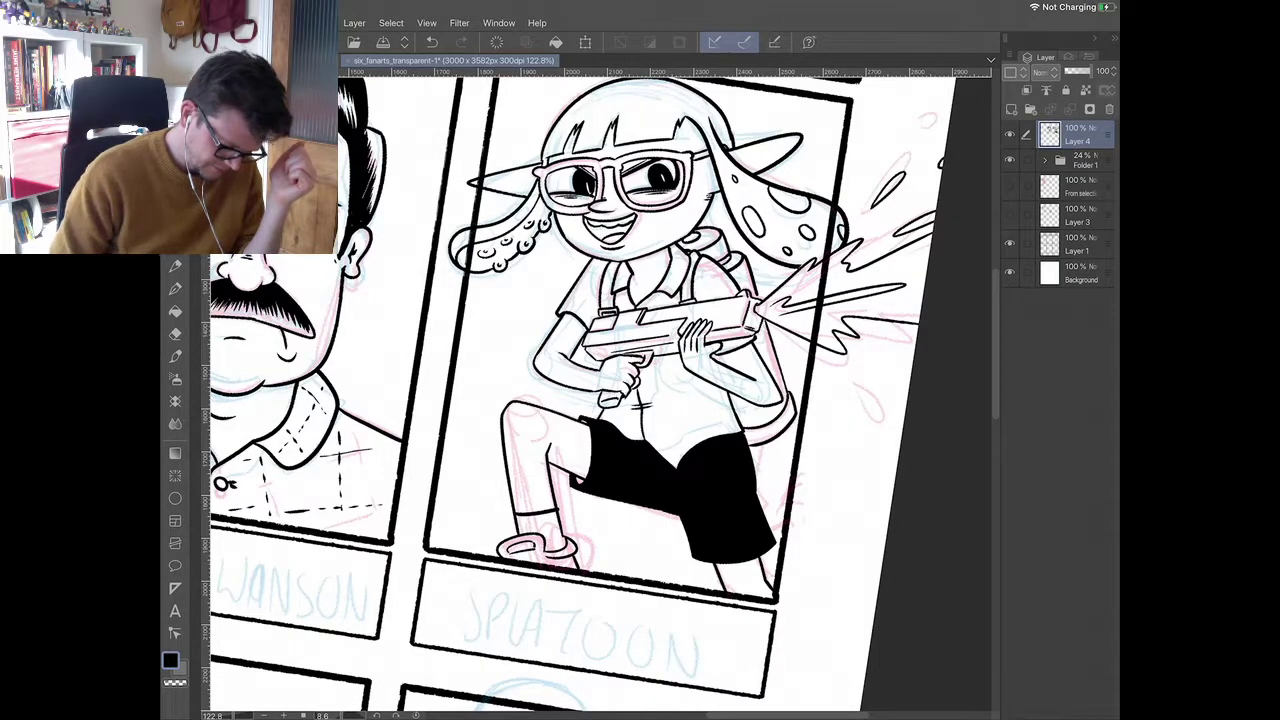
# - Ink the front rabbit ear's curved top, long sides and fold crease in the panel below Squirrel Girl
pyautogui.hscroll(-5, 600, 394)
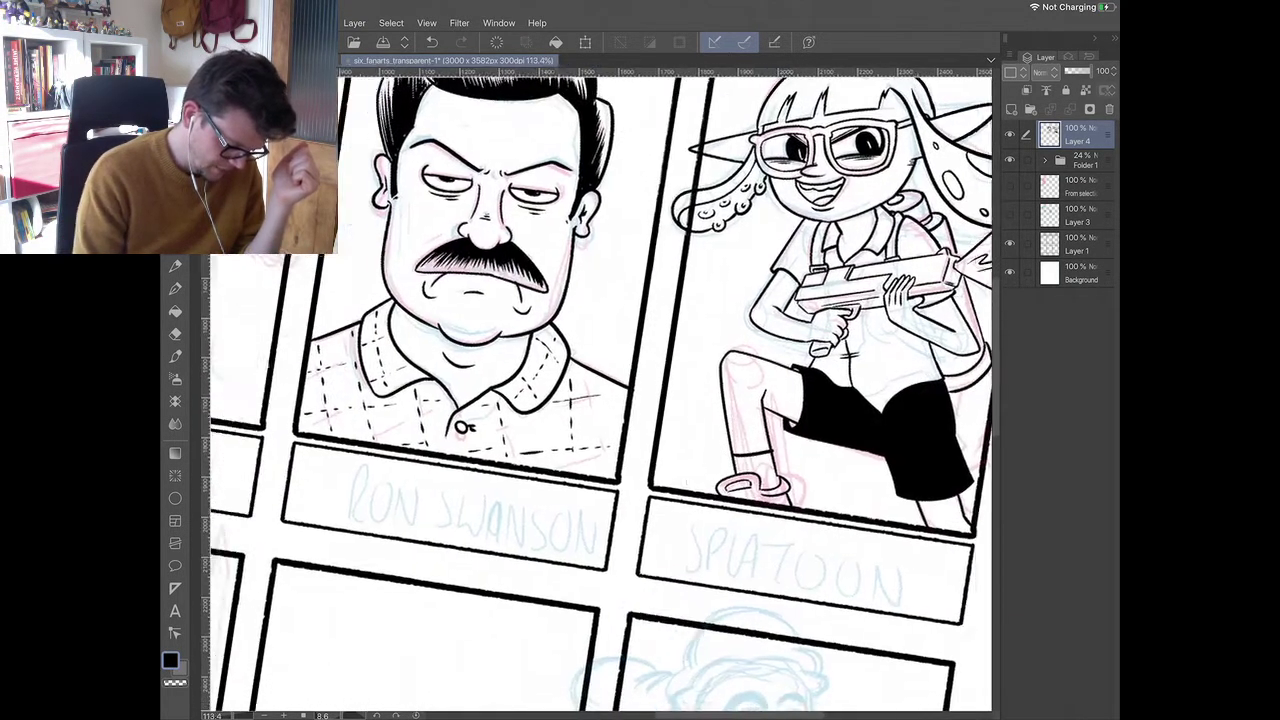
pyautogui.scroll(-5, 600, 394)
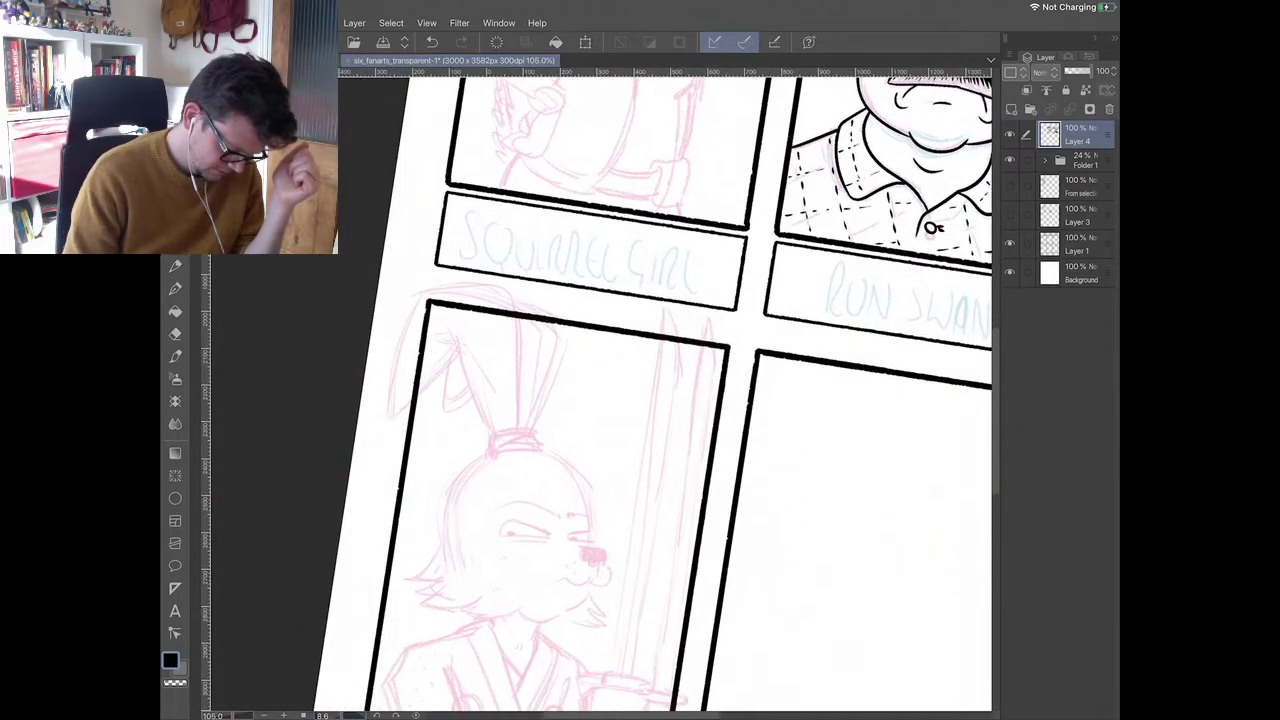
pyautogui.scroll(-1, 600, 394)
pyautogui.scroll(3, 600, 394)
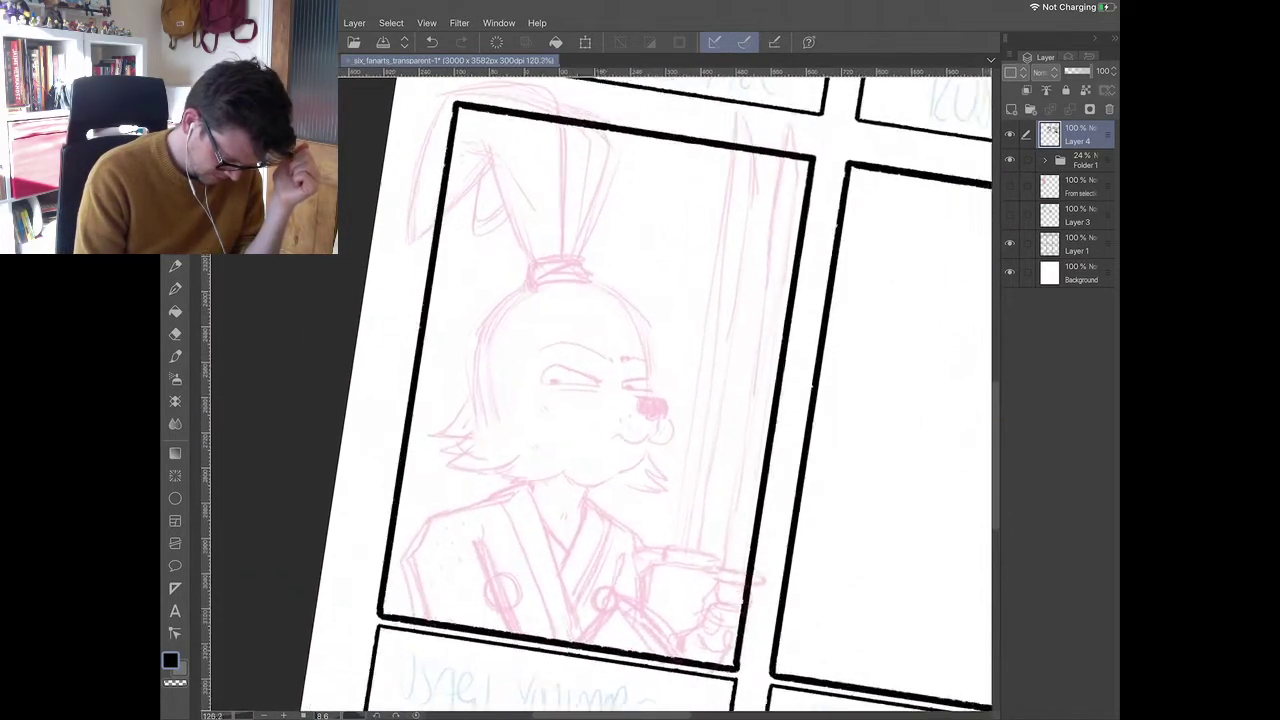
pyautogui.scroll(1, 600, 394)
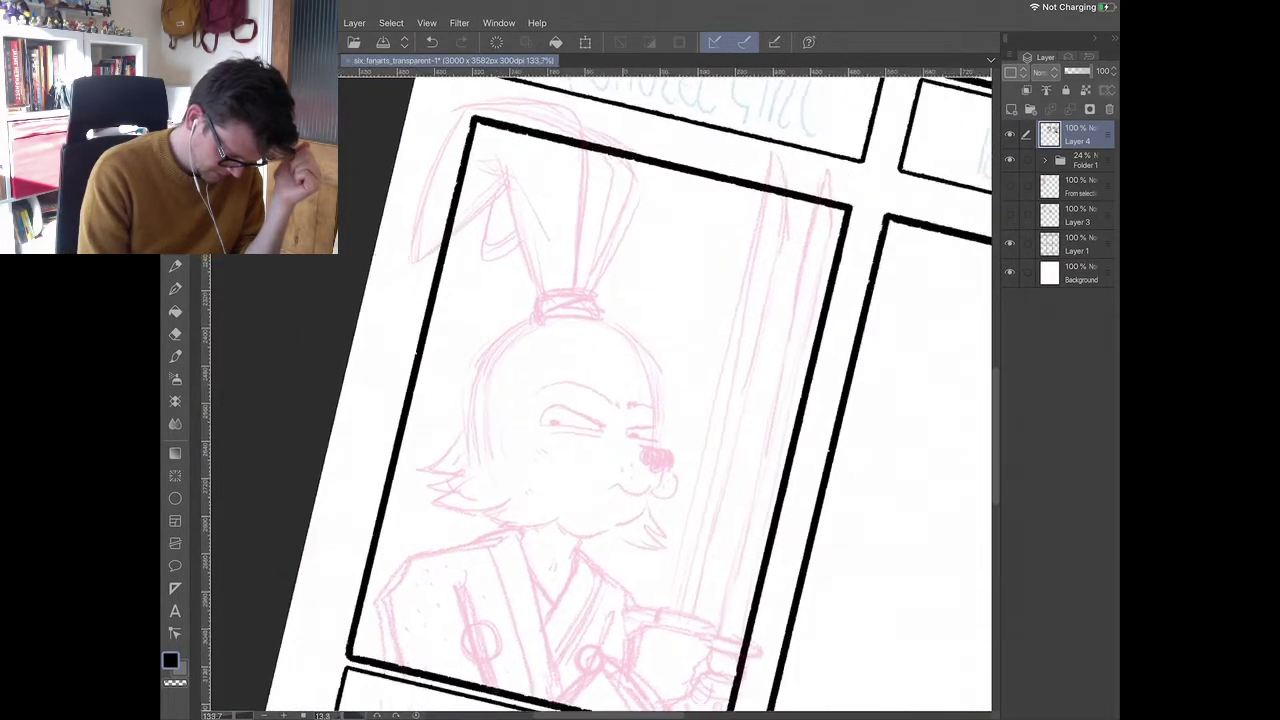
pyautogui.moveTo(481, 169)
pyautogui.mouseDown()
pyautogui.moveTo(502, 182)
pyautogui.moveTo(538, 290)
pyautogui.moveTo(578, 148)
pyautogui.moveTo(532, 102)
pyautogui.moveTo(464, 104)
pyautogui.mouseUp()
pyautogui.scroll(-1, 600, 394)
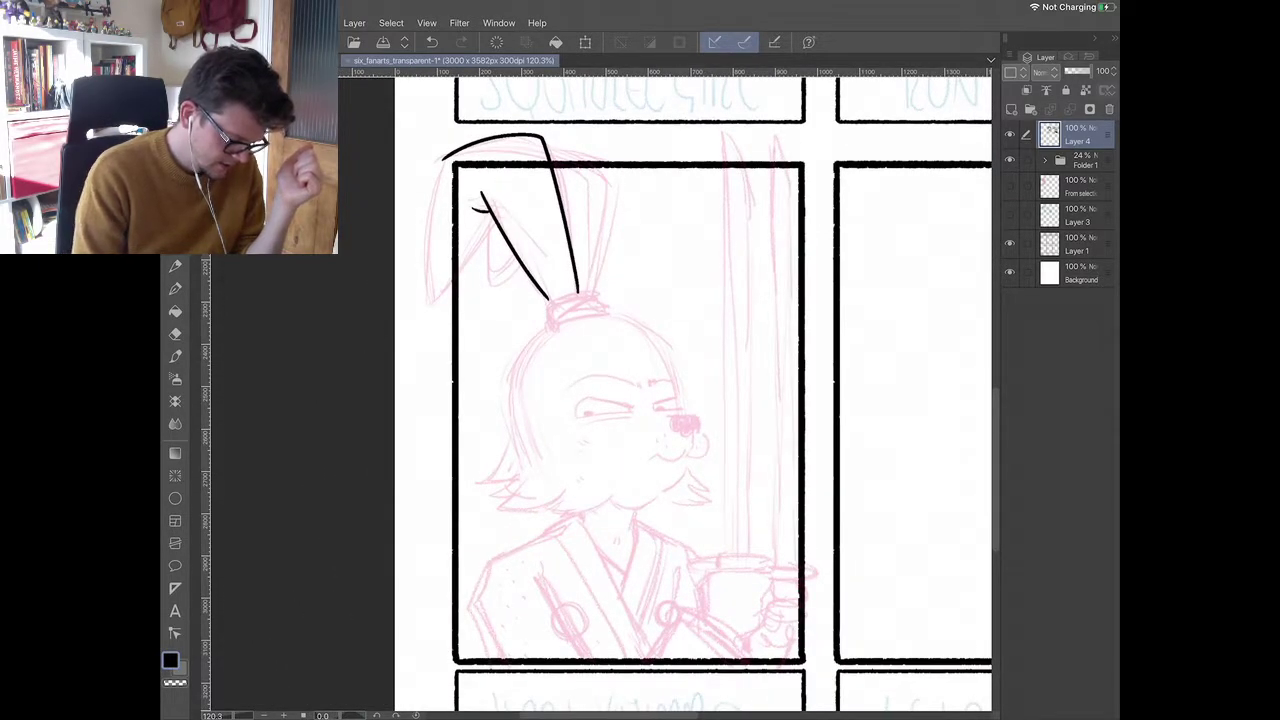
# - Ink the folded ear's hanging flap, running down outside the panel border to a rounded point and back to the fold
pyautogui.moveTo(443, 160); pyautogui.dragTo(428, 300)
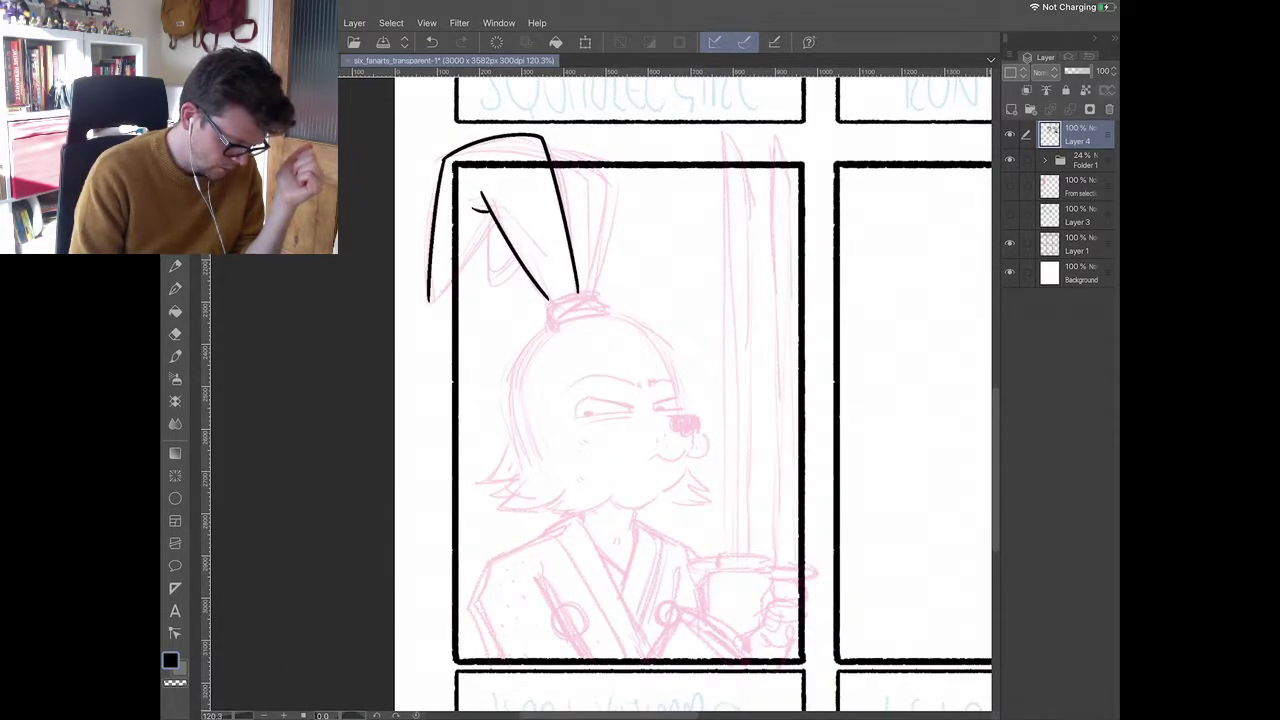
pyautogui.scroll(2, 665, 394)
pyautogui.hotkey('ctrl', 'z')
pyautogui.moveTo(428, 152)
pyautogui.mouseDown()
pyautogui.moveTo(410, 322)
pyautogui.moveTo(482, 262)
pyautogui.moveTo(495, 230)
pyautogui.mouseUp()
# - Ink the upright outline of the rear ear and the small pointed tip hanging beneath the folded ear
pyautogui.moveTo(560, 132)
pyautogui.mouseDown()
pyautogui.moveTo(636, 161)
pyautogui.moveTo(632, 238)
pyautogui.mouseUp()
pyautogui.moveTo(624, 288); pyautogui.dragTo(618, 320)
pyautogui.moveTo(486, 254)
pyautogui.mouseDown()
pyautogui.moveTo(494, 320)
pyautogui.moveTo(526, 284)
pyautogui.mouseUp()
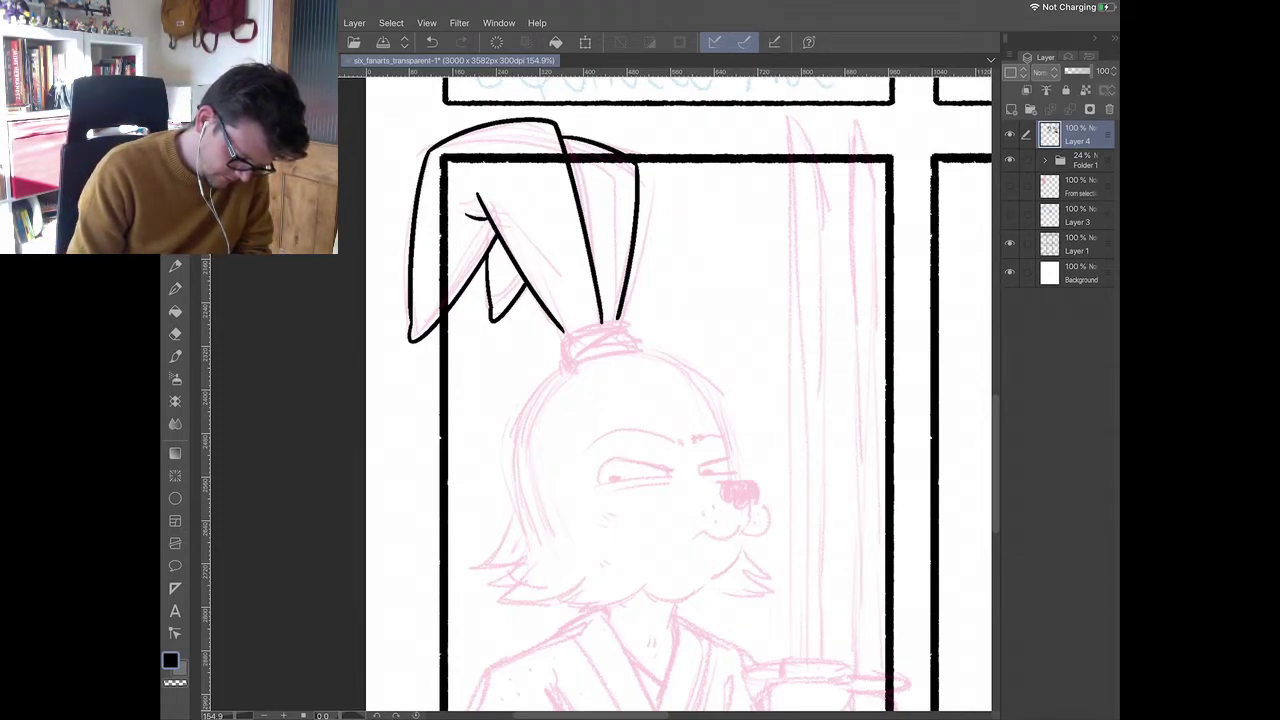
pyautogui.scroll(3, 491, 390)
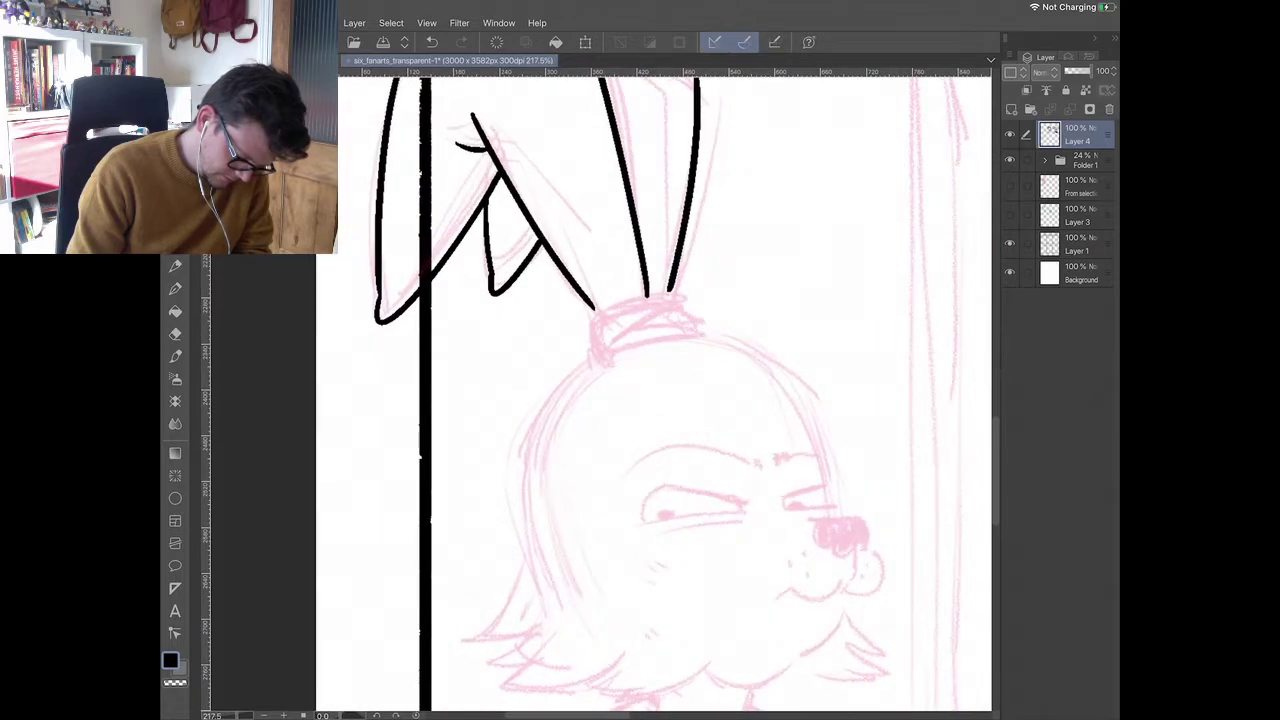
# - Ink the closed outline of the hair tie's upper band at the base of the ears on Layer 4
pyautogui.moveTo(596, 311); pyautogui.dragTo(672, 297)
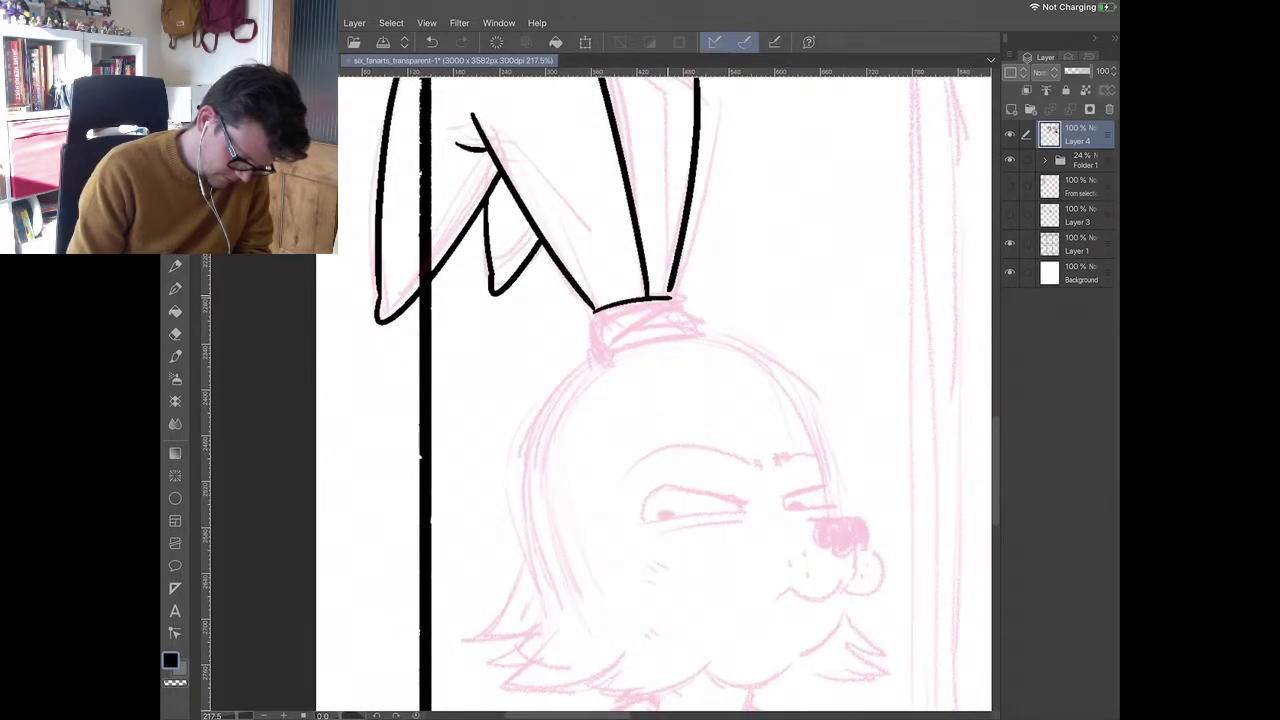
pyautogui.moveTo(592, 310); pyautogui.dragTo(595, 338)
pyautogui.moveTo(673, 297); pyautogui.dragTo(680, 318)
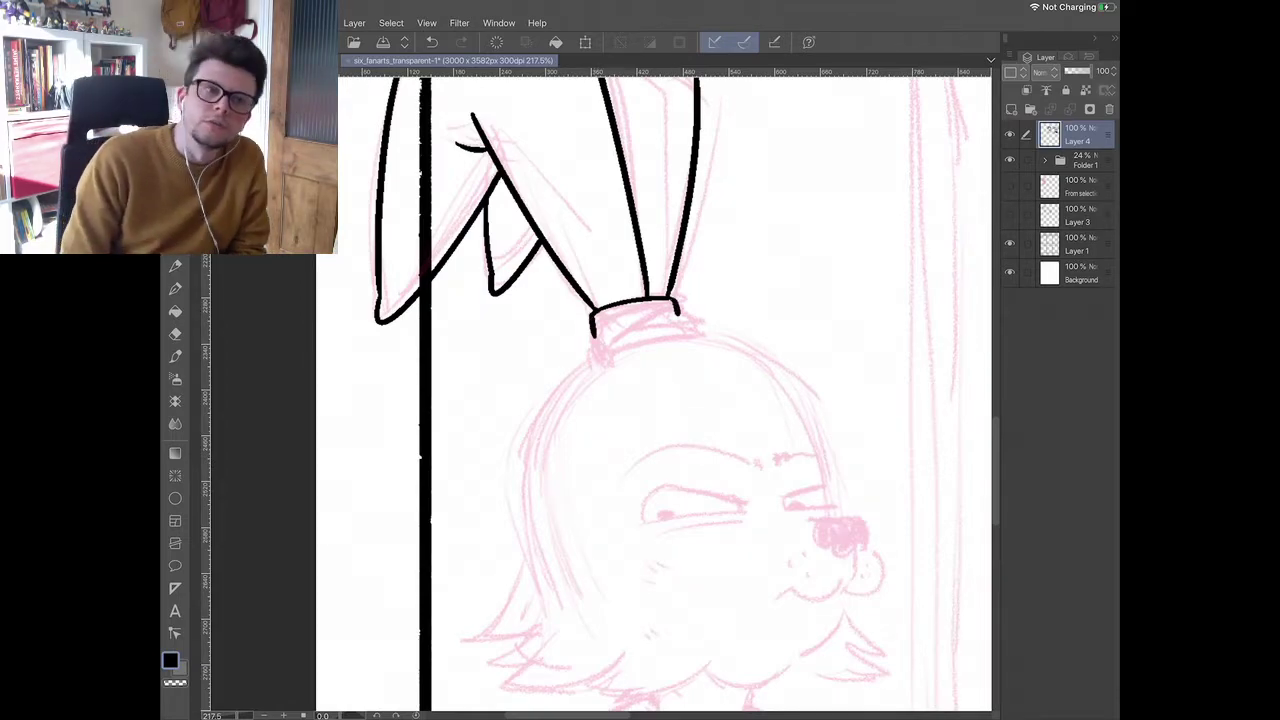
pyautogui.moveTo(595, 335); pyautogui.dragTo(638, 326)
pyautogui.moveTo(638, 326); pyautogui.dragTo(680, 317)
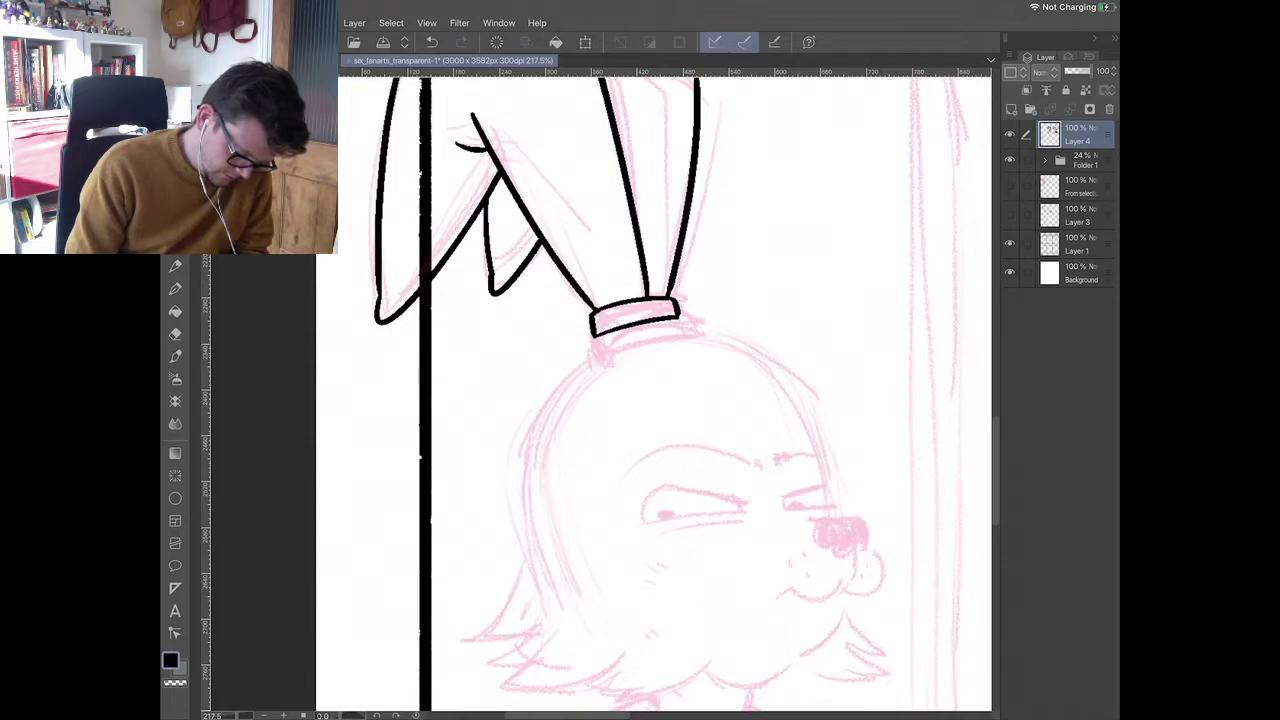
# - Ink a dividing line through the upper band and outline a second, wider band beneath it
pyautogui.scroll(2, 625, 304)
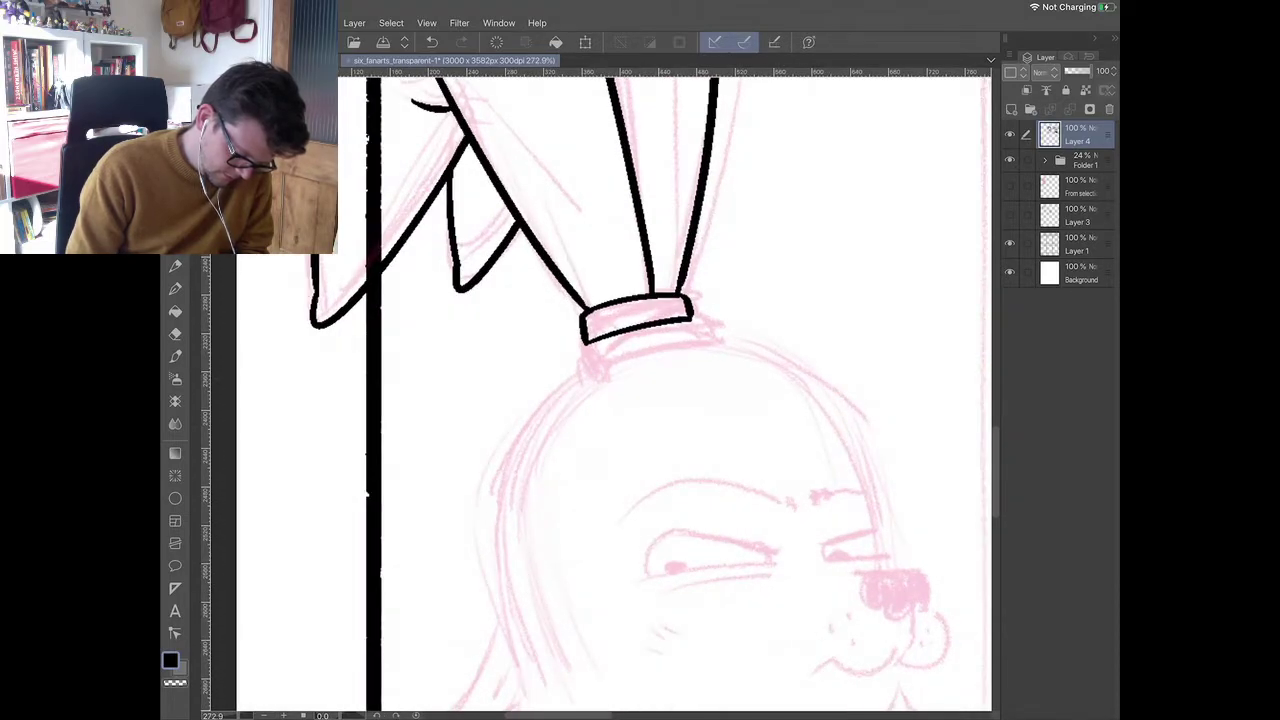
pyautogui.moveTo(586, 331); pyautogui.dragTo(688, 307)
pyautogui.moveTo(580, 345)
pyautogui.mouseDown()
pyautogui.moveTo(705, 342)
pyautogui.moveTo(691, 319)
pyautogui.mouseUp()
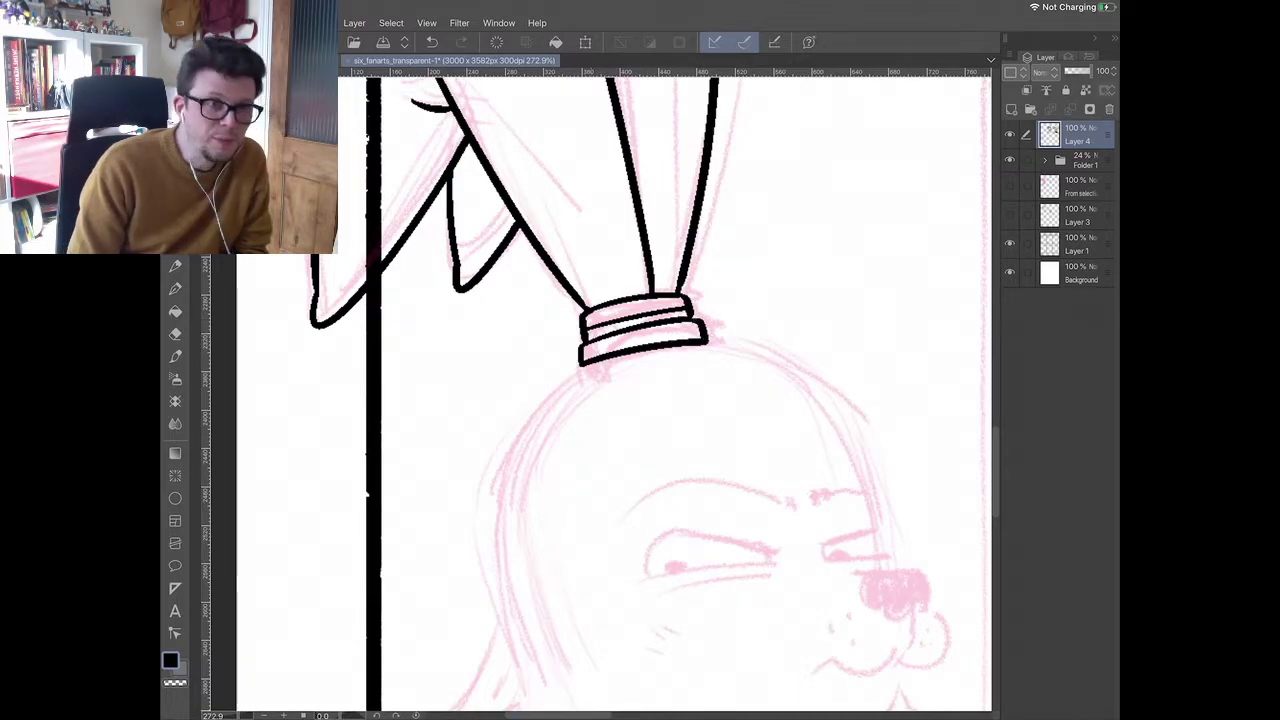
# - Ink diagonal wrap lines across both bands of the hair tie
pyautogui.scroll(1, 640, 320)
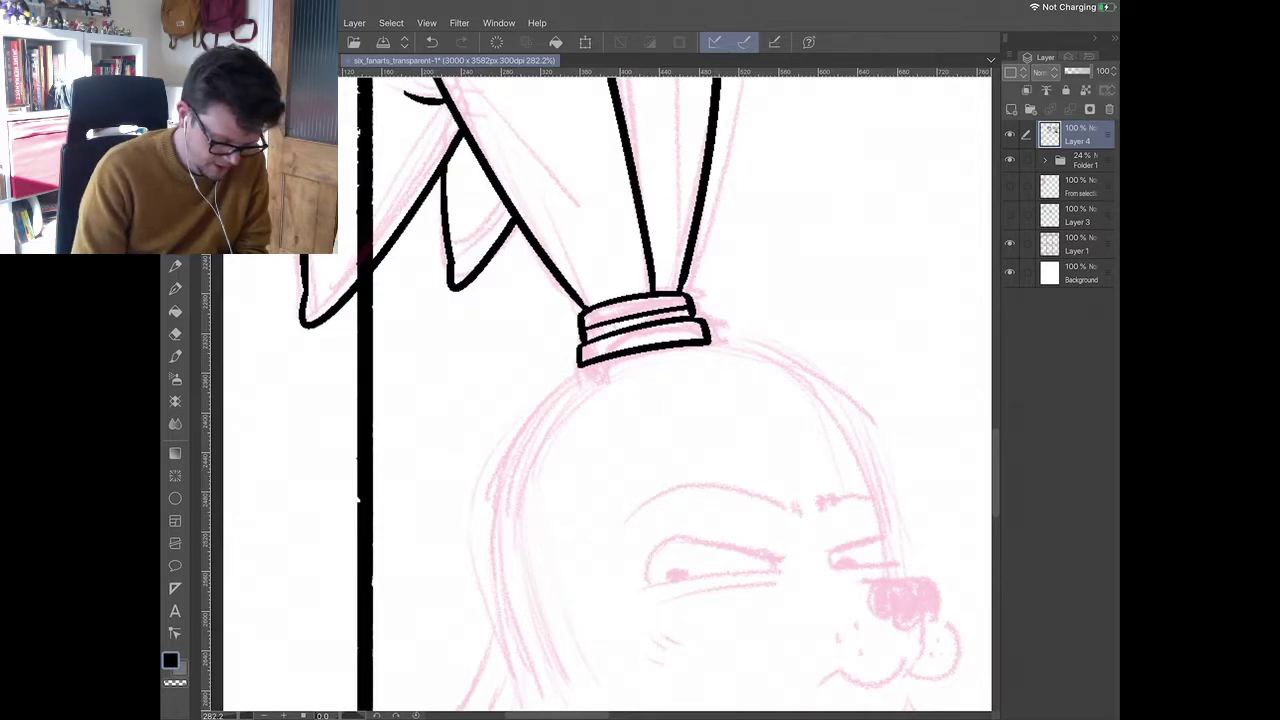
pyautogui.moveTo(609, 304); pyautogui.dragTo(632, 314)
pyautogui.moveTo(677, 575)
pyautogui.mouseDown()
pyautogui.moveTo(489, 491)
pyautogui.moveTo(459, 458)
pyautogui.mouseUp()
pyautogui.moveTo(627, 275); pyautogui.dragTo(641, 307)
pyautogui.moveTo(606, 223); pyautogui.dragTo(623, 293)
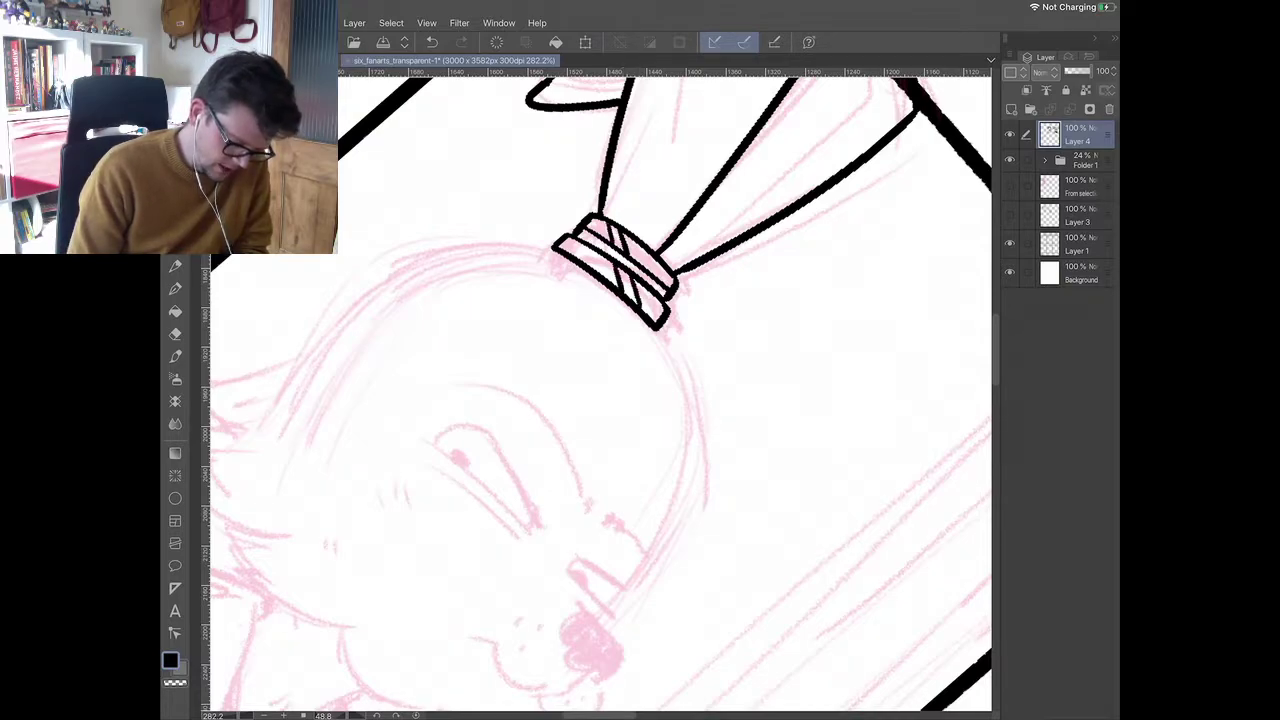
pyautogui.moveTo(592, 645); pyautogui.dragTo(812, 473)
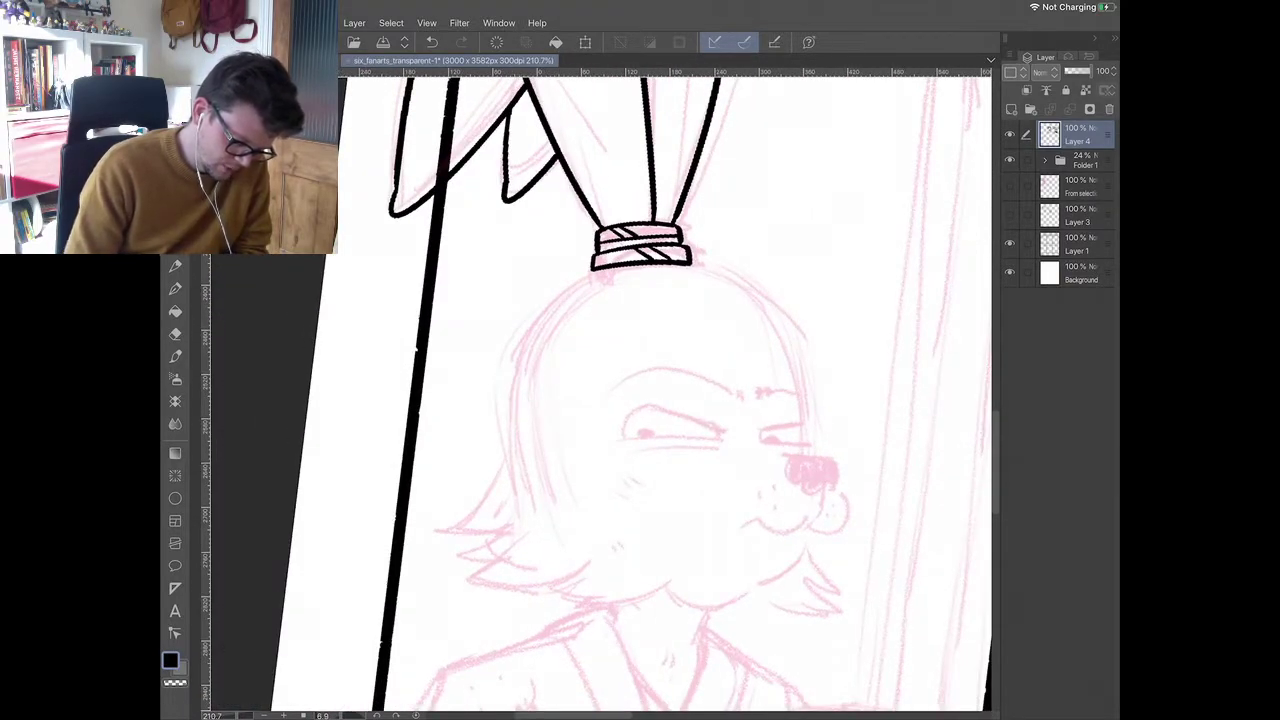
pyautogui.moveTo(602, 272)
pyautogui.mouseDown()
pyautogui.moveTo(510, 430)
pyautogui.moveTo(518, 466)
pyautogui.mouseUp()
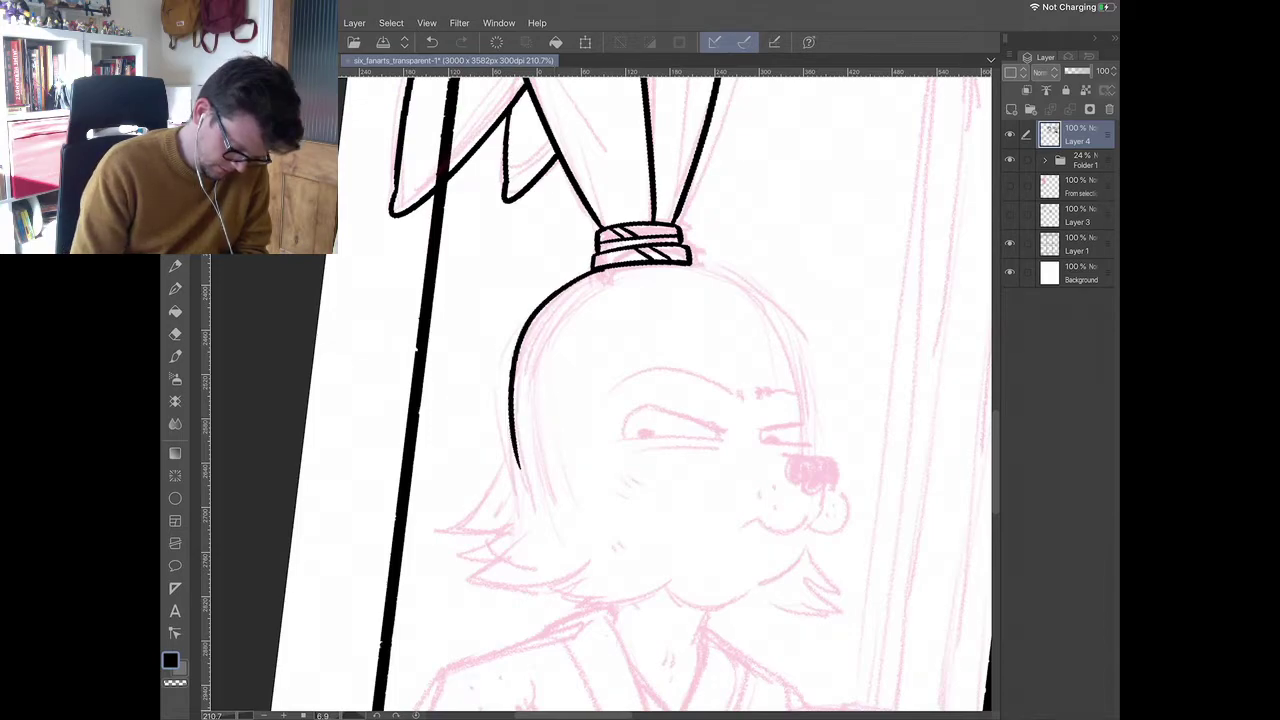
pyautogui.moveTo(690, 265)
pyautogui.mouseDown()
pyautogui.moveTo(726, 278)
pyautogui.moveTo(790, 355)
pyautogui.moveTo(803, 412)
pyautogui.mouseUp()
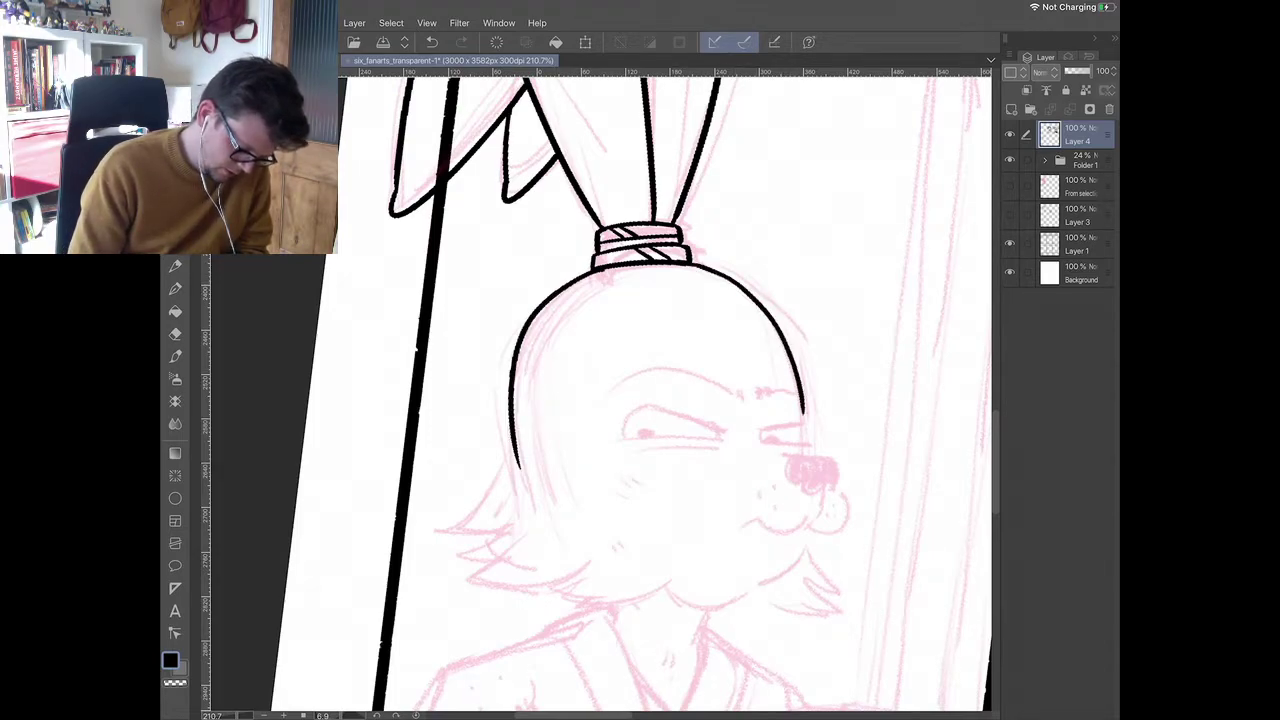
pyautogui.hotkey('ctrl', 'z')
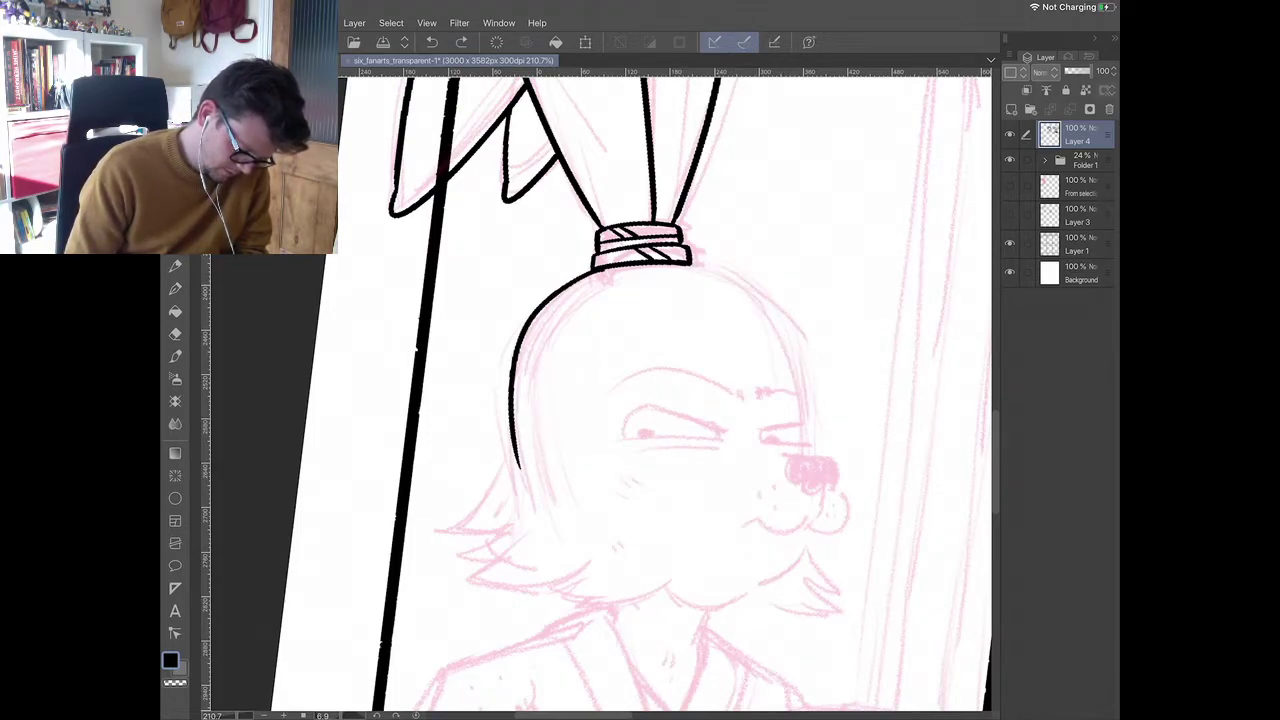
pyautogui.hotkey('ctrl', 'z')
pyautogui.hotkey('ctrl', 'z')
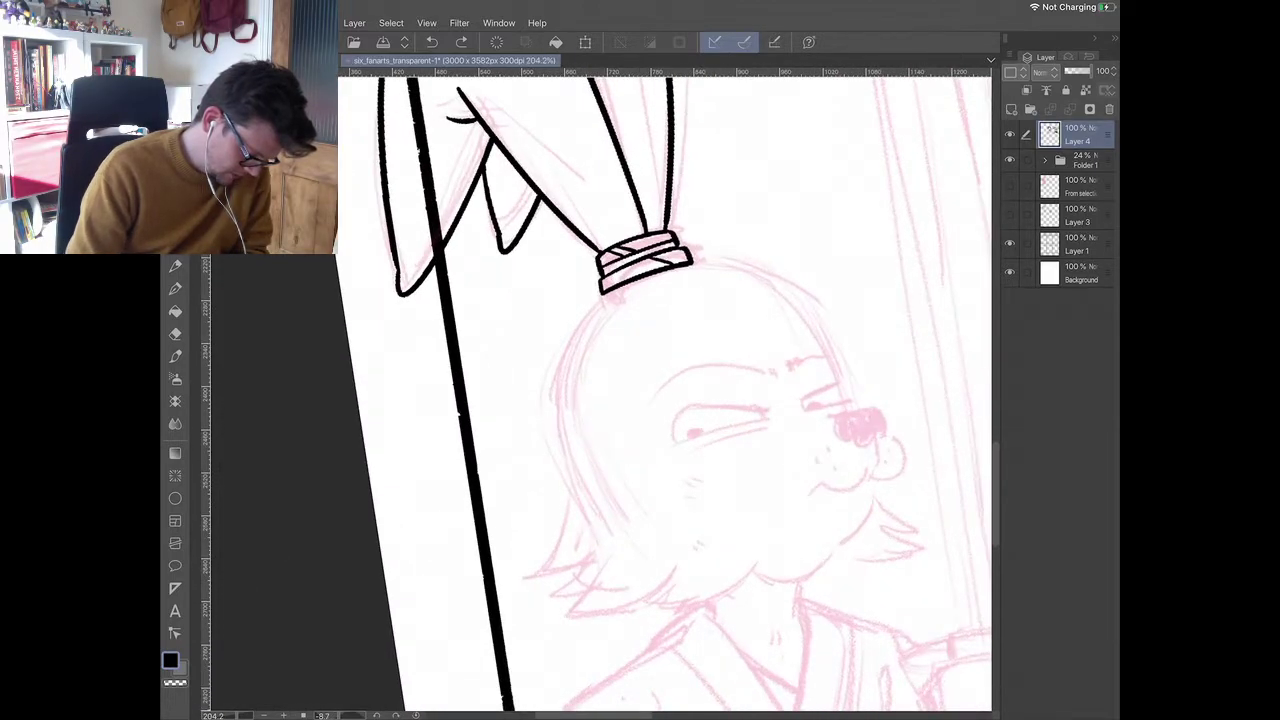
# - Ink the rounded head outline down both sides from the hair tie, over the back of the head and the forehead
pyautogui.moveTo(636, 261)
pyautogui.mouseDown()
pyautogui.moveTo(657, 271)
pyautogui.moveTo(586, 497)
pyautogui.mouseUp()
pyautogui.moveTo(690, 263); pyautogui.dragTo(836, 374)
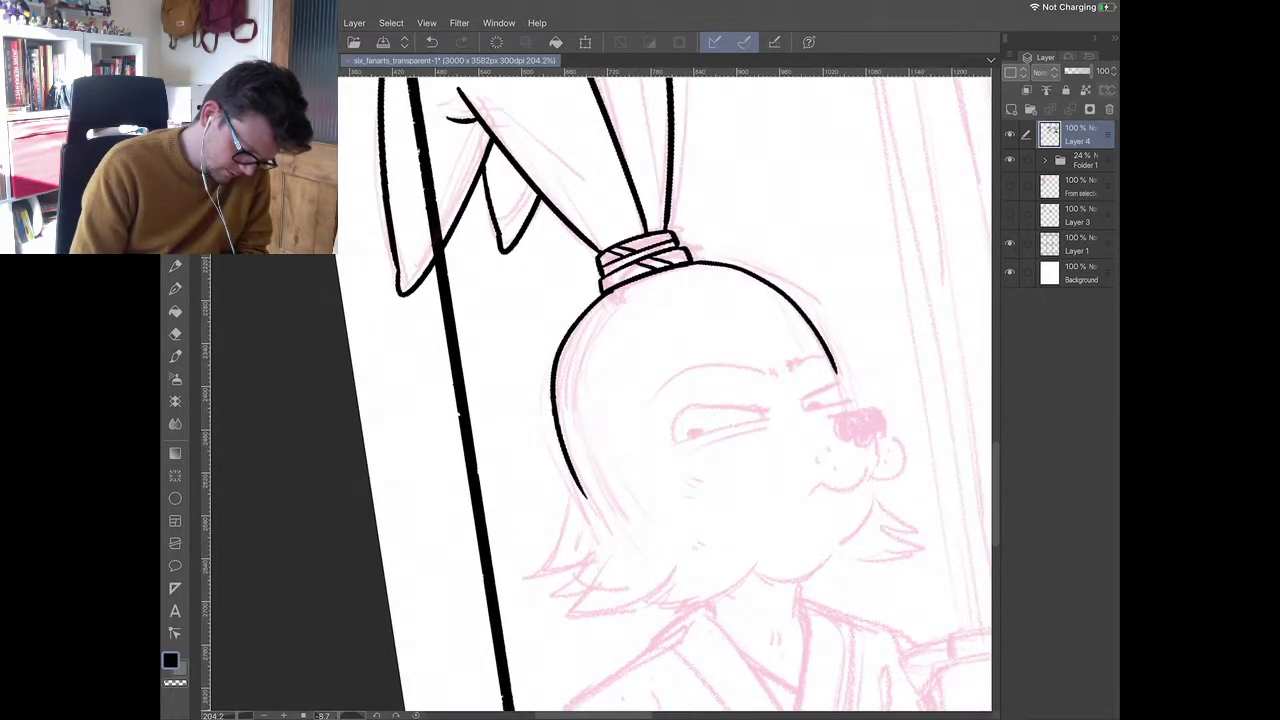
# - Erase the diagonal lines on the lower band and ink new wrap lines across both hair tie bands
pyautogui.press('e')
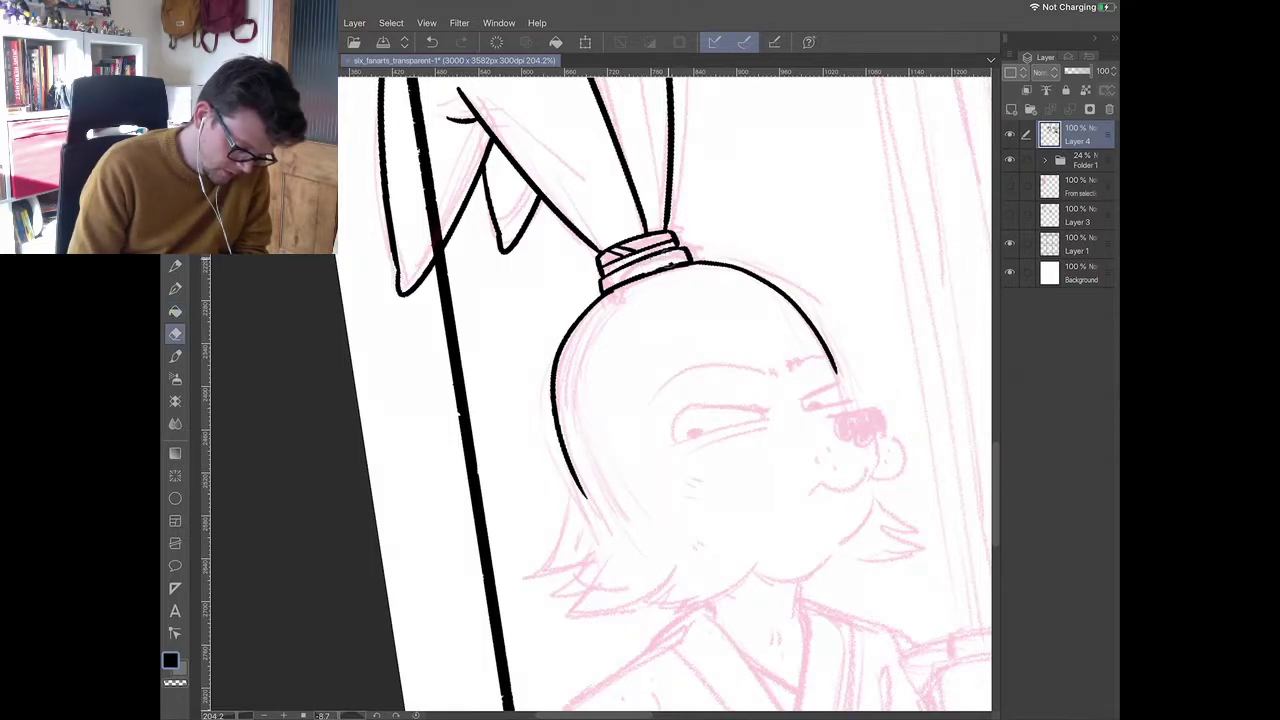
pyautogui.press('p')
pyautogui.scroll(4, 645, 284)
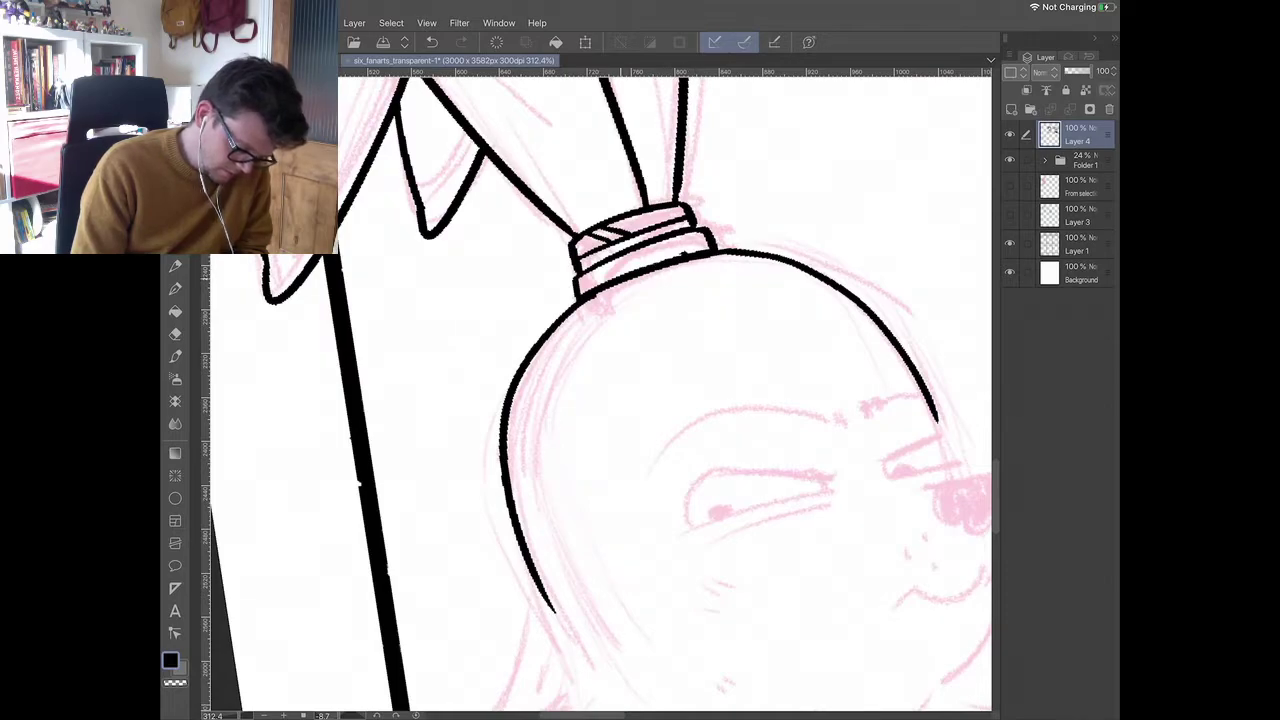
pyautogui.moveTo(582, 292)
pyautogui.mouseDown()
pyautogui.moveTo(664, 242)
pyautogui.moveTo(704, 238)
pyautogui.mouseUp()
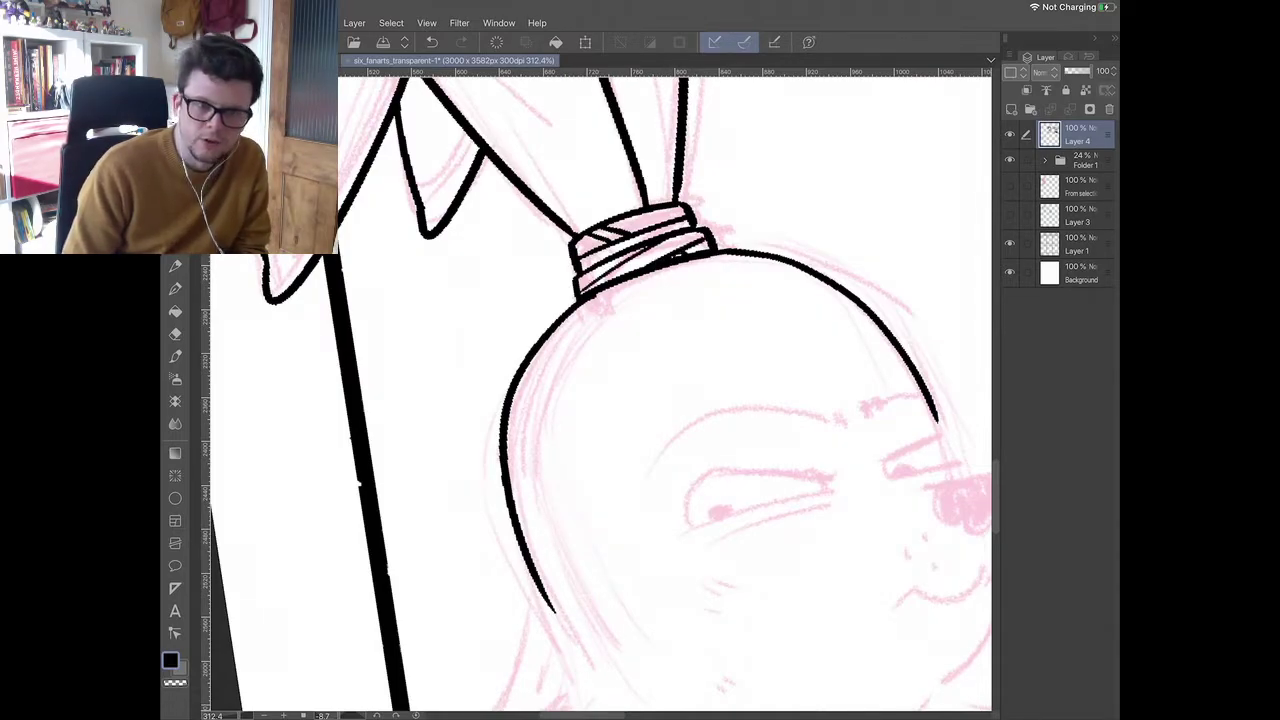
pyautogui.moveTo(618, 226); pyautogui.dragTo(656, 216)
pyautogui.moveTo(648, 228); pyautogui.dragTo(664, 218)
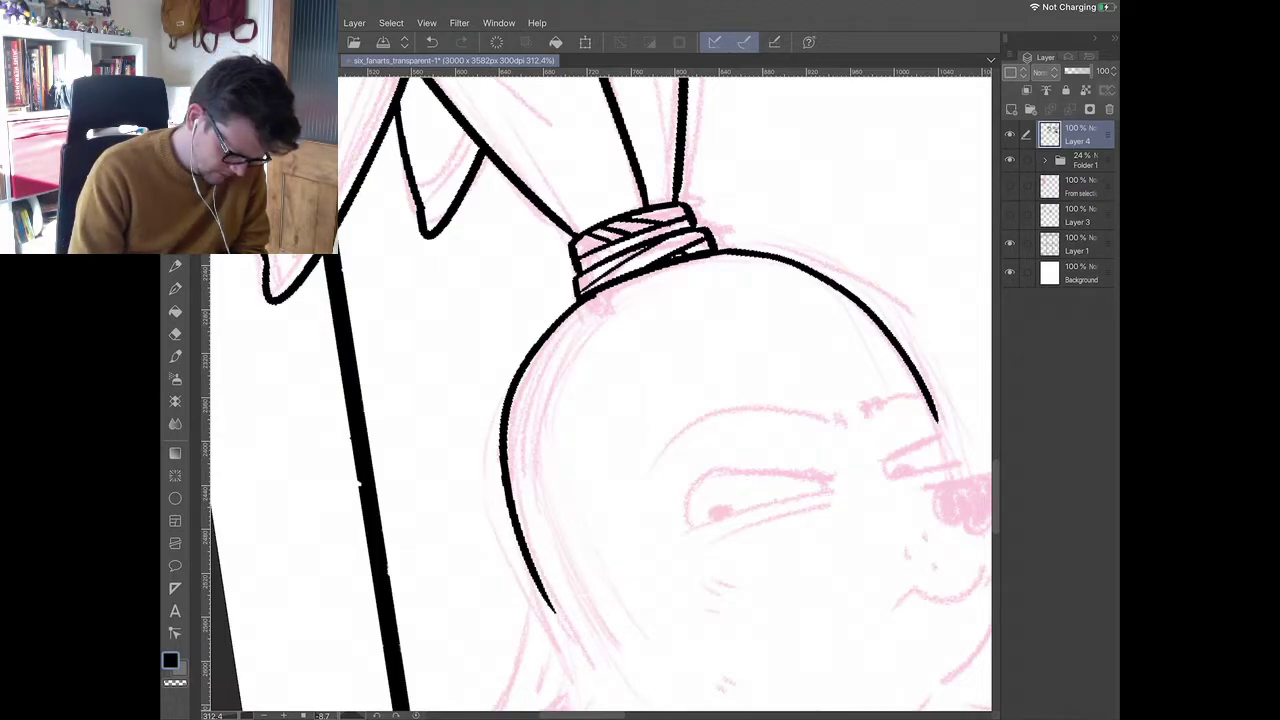
# - Extend the back of the head and ink the row of jagged fur tufts along the near cheek
pyautogui.scroll(-2, 665, 400)
pyautogui.scroll(-3, 665, 400)
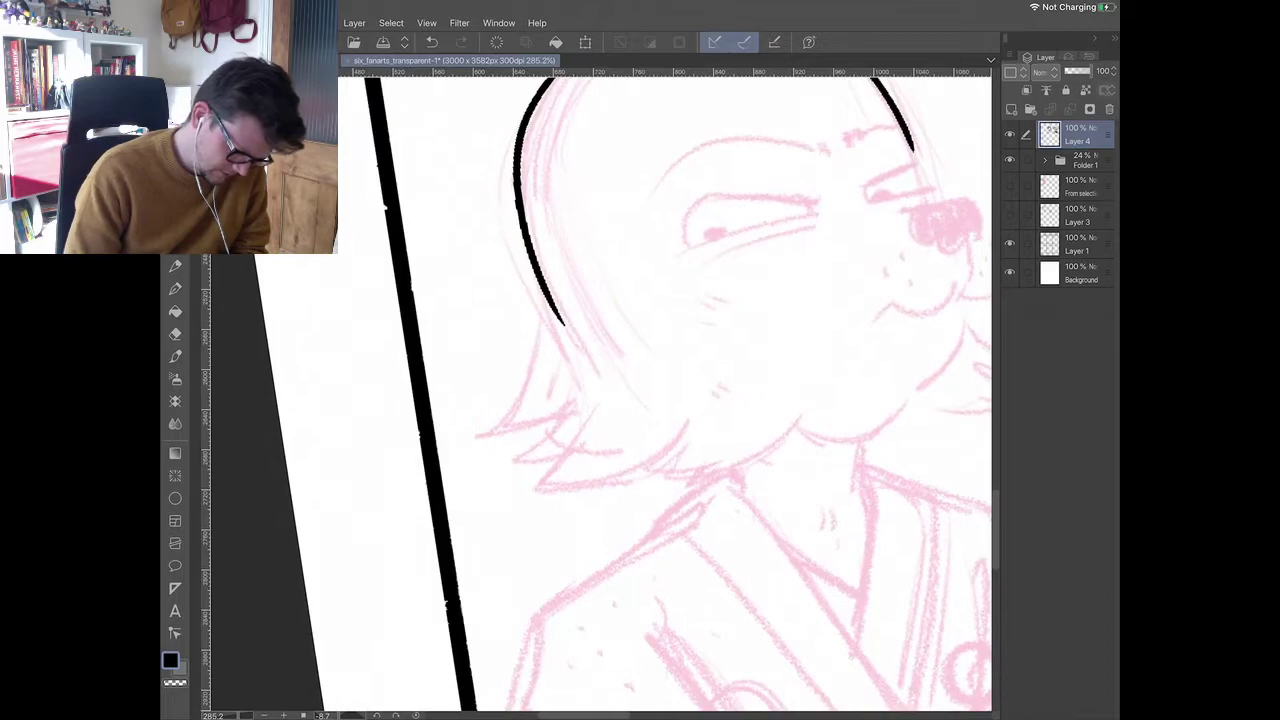
pyautogui.moveTo(560, 318)
pyautogui.mouseDown()
pyautogui.moveTo(581, 352)
pyautogui.moveTo(564, 332)
pyautogui.moveTo(503, 430)
pyautogui.moveTo(579, 407)
pyautogui.moveTo(522, 462)
pyautogui.moveTo(627, 432)
pyautogui.moveTo(570, 418)
pyautogui.mouseUp()
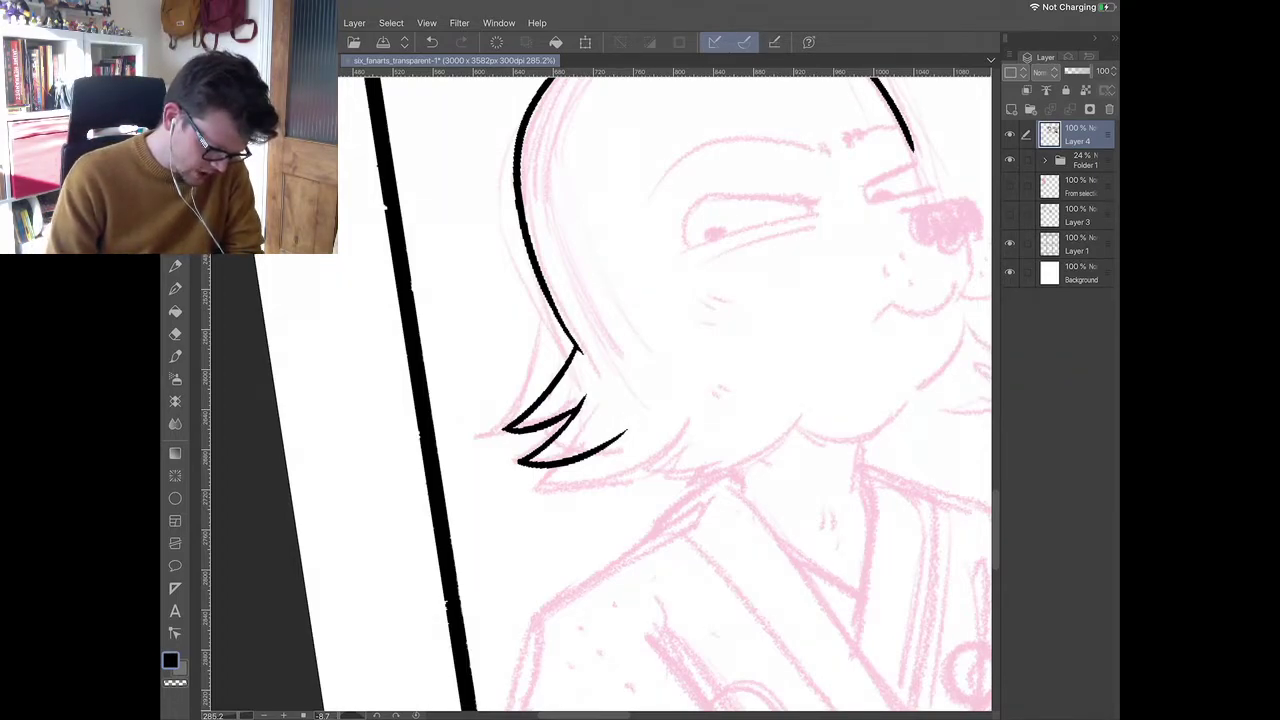
pyautogui.moveTo(597, 453)
pyautogui.mouseDown()
pyautogui.moveTo(570, 488)
pyautogui.moveTo(706, 420)
pyautogui.mouseUp()
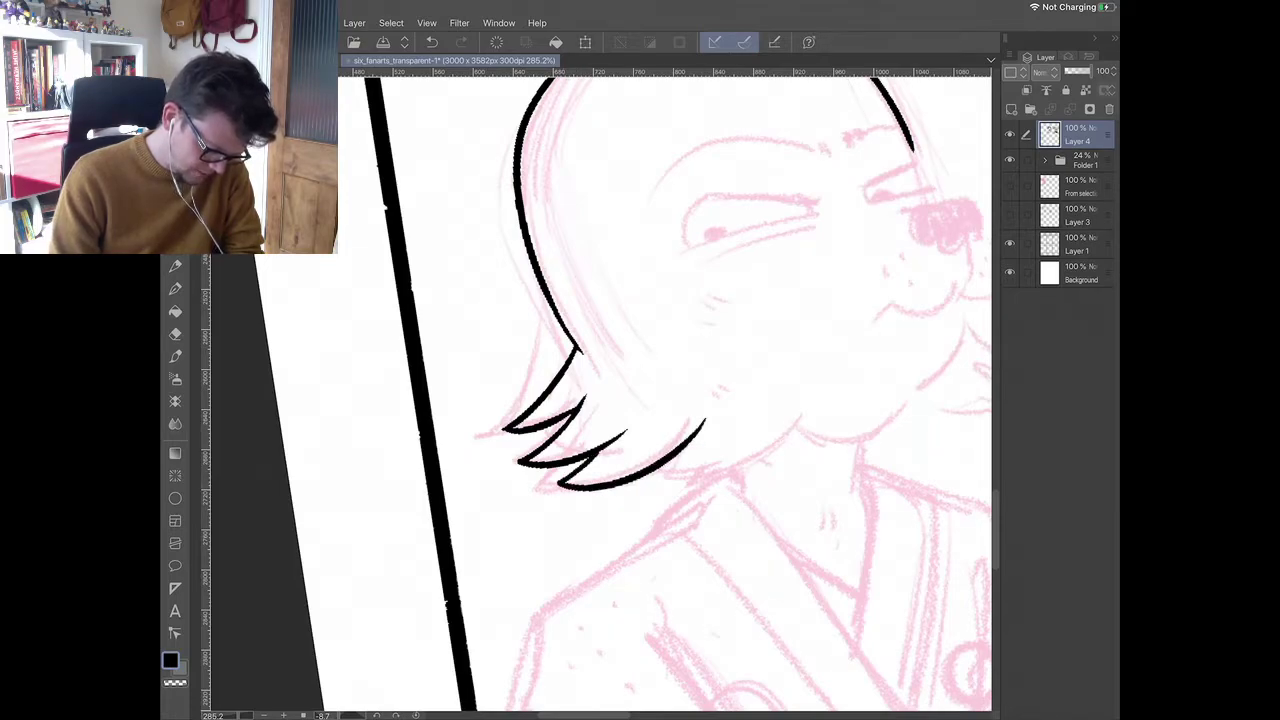
pyautogui.hscroll(2, 600, 392)
pyautogui.moveTo(624, 426)
pyautogui.mouseDown()
pyautogui.moveTo(586, 480)
pyautogui.moveTo(728, 424)
pyautogui.moveTo(783, 446)
pyautogui.moveTo(810, 434)
pyautogui.mouseUp()
pyautogui.scroll(3, 600, 392)
pyautogui.hotkey('ctrl', 'z')
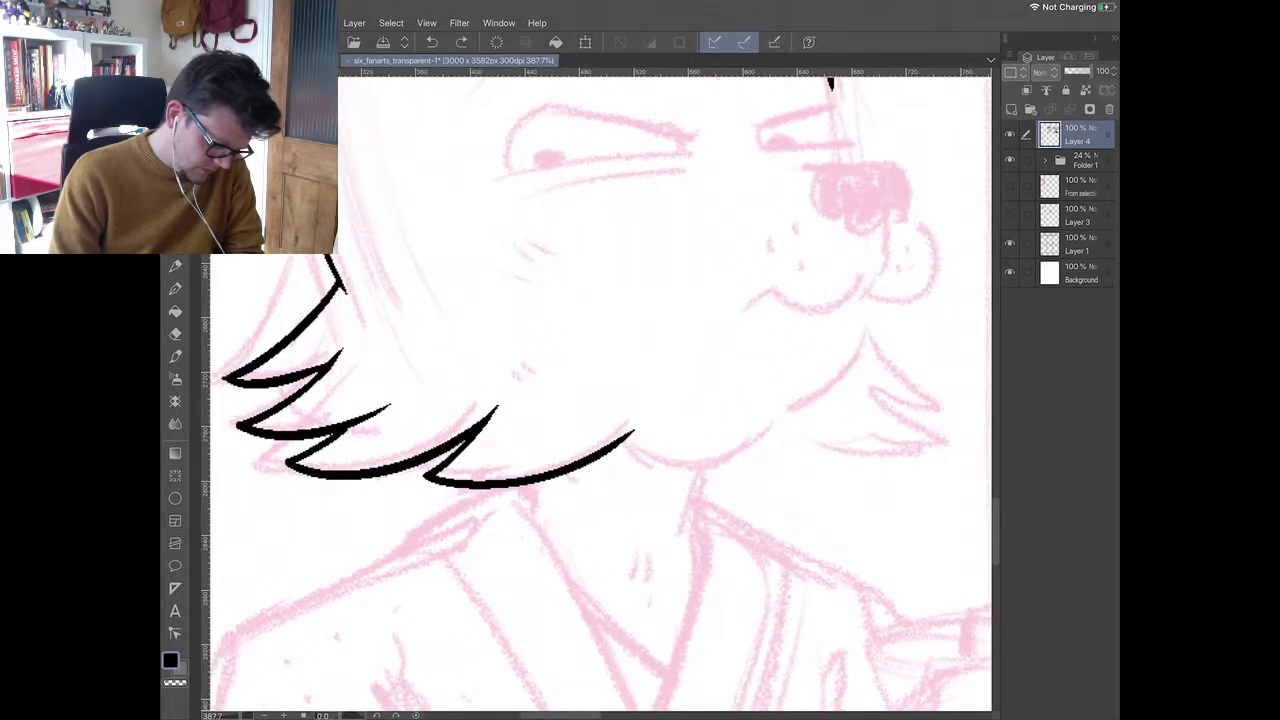
# - Ink the rounded chin and jaw line below the mouth, plus the pointed fur tufts on the far cheek
pyautogui.moveTo(622, 434); pyautogui.dragTo(745, 440)
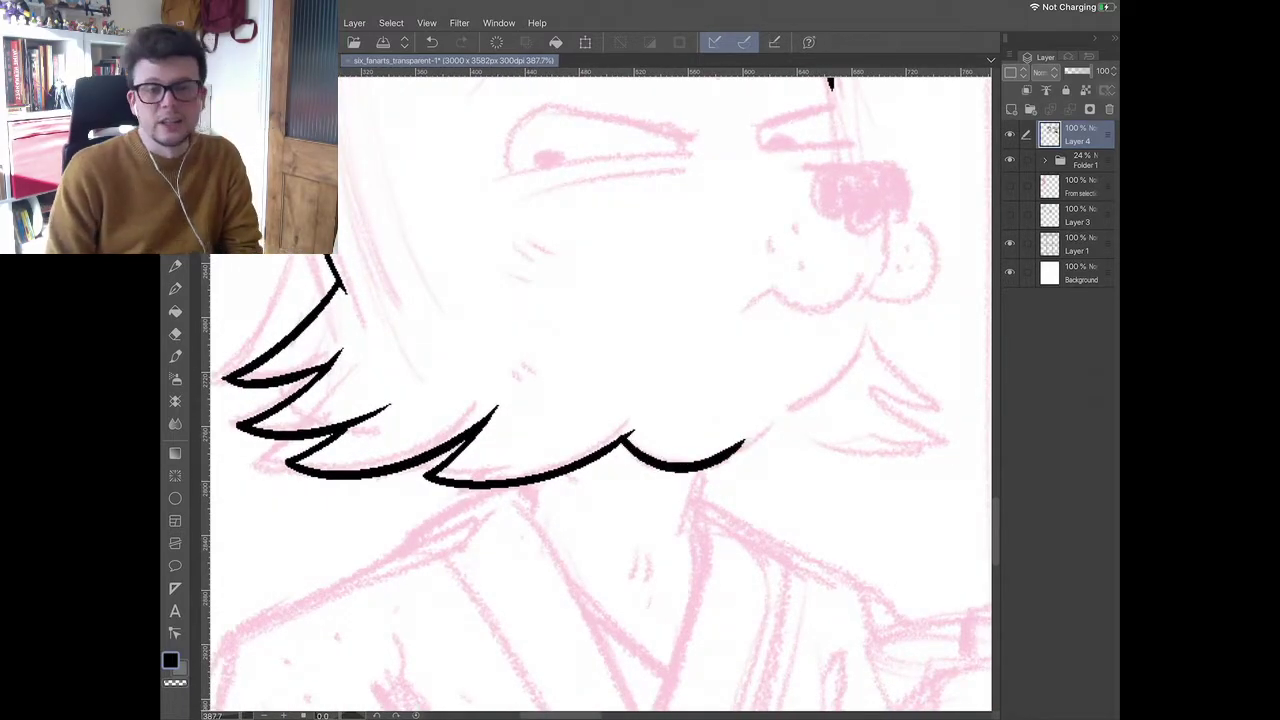
pyautogui.hotkey('ctrl', 'z')
pyautogui.moveTo(641, 452)
pyautogui.mouseDown()
pyautogui.moveTo(704, 466)
pyautogui.moveTo(798, 412)
pyautogui.moveTo(868, 340)
pyautogui.mouseUp()
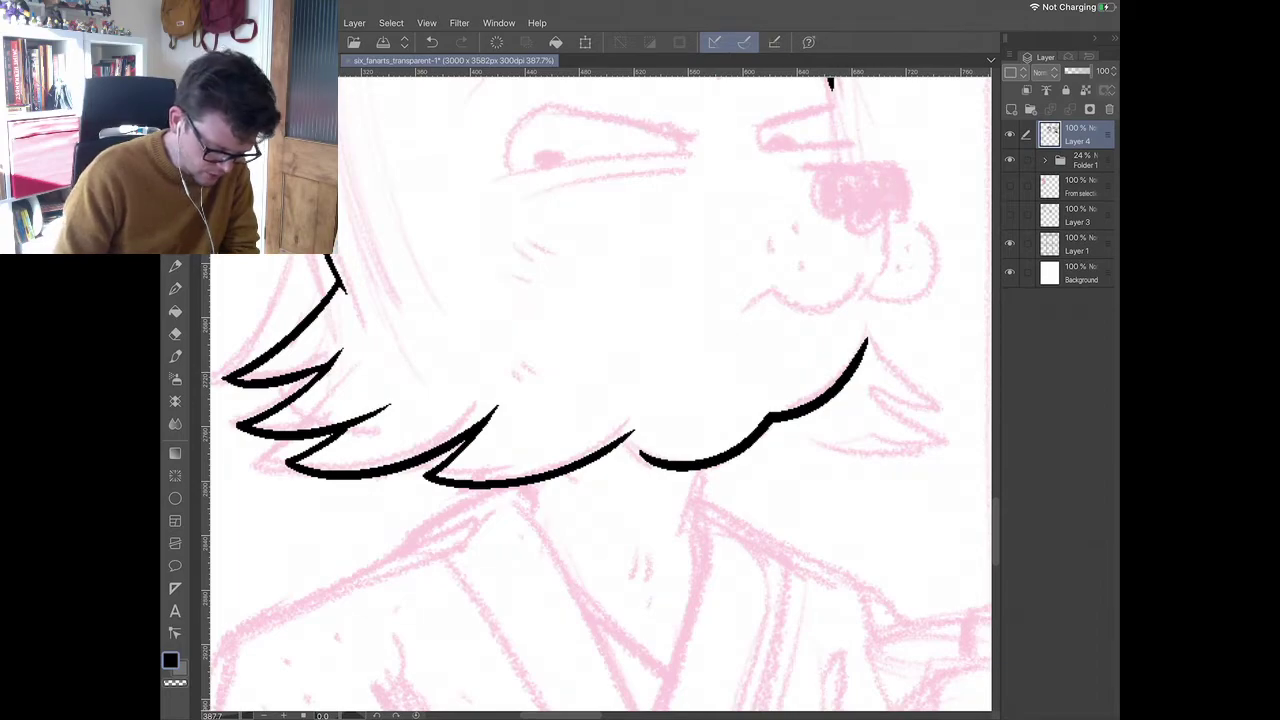
pyautogui.moveTo(770, 415)
pyautogui.mouseDown()
pyautogui.moveTo(597, 431)
pyautogui.moveTo(611, 433)
pyautogui.moveTo(591, 374)
pyautogui.moveTo(622, 458)
pyautogui.moveTo(696, 510)
pyautogui.moveTo(688, 462)
pyautogui.moveTo(738, 500)
pyautogui.moveTo(752, 388)
pyautogui.mouseUp()
pyautogui.moveTo(592, 376); pyautogui.dragTo(688, 460)
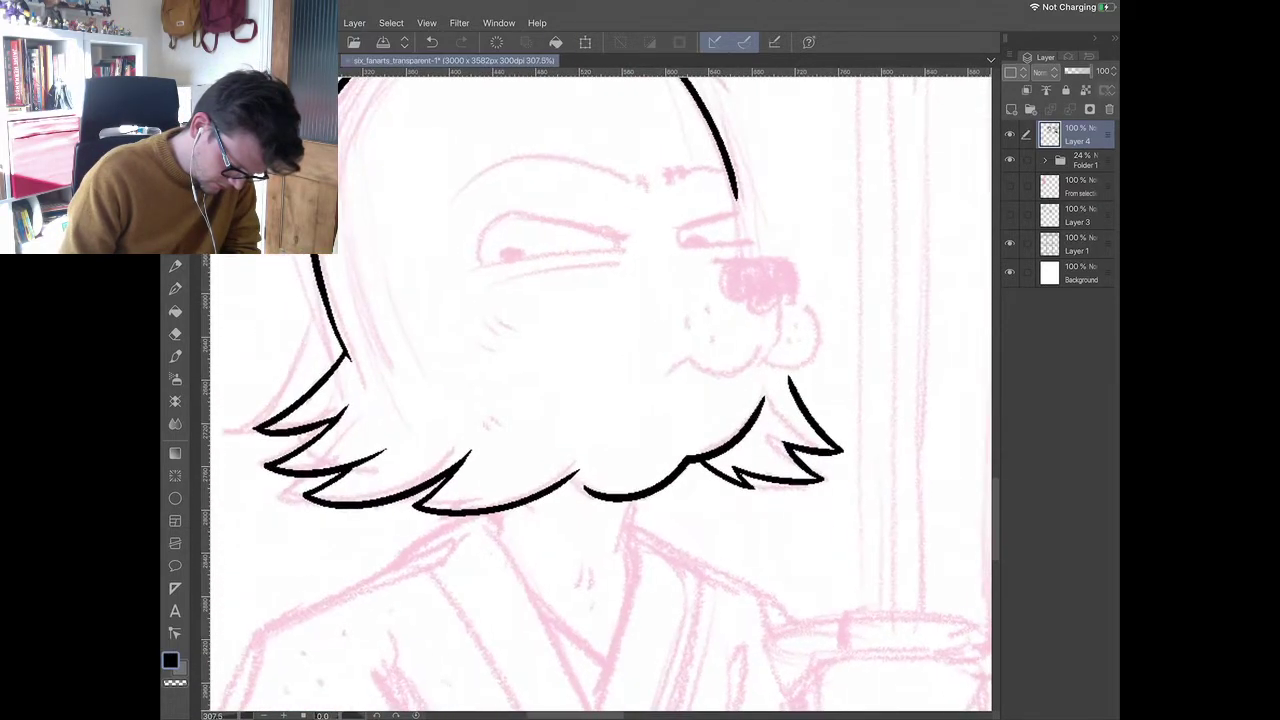
# - Ink the mouth, the two rounded muzzle curves and the nose outline
pyautogui.moveTo(665, 378)
pyautogui.mouseDown()
pyautogui.moveTo(740, 380)
pyautogui.moveTo(775, 338)
pyautogui.moveTo(813, 370)
pyautogui.moveTo(830, 338)
pyautogui.moveTo(798, 258)
pyautogui.mouseUp()
pyautogui.hotkey('ctrl', 'z')
pyautogui.moveTo(716, 258); pyautogui.dragTo(798, 256)
pyautogui.moveTo(720, 262)
pyautogui.mouseDown()
pyautogui.moveTo(755, 300)
pyautogui.moveTo(798, 298)
pyautogui.mouseUp()
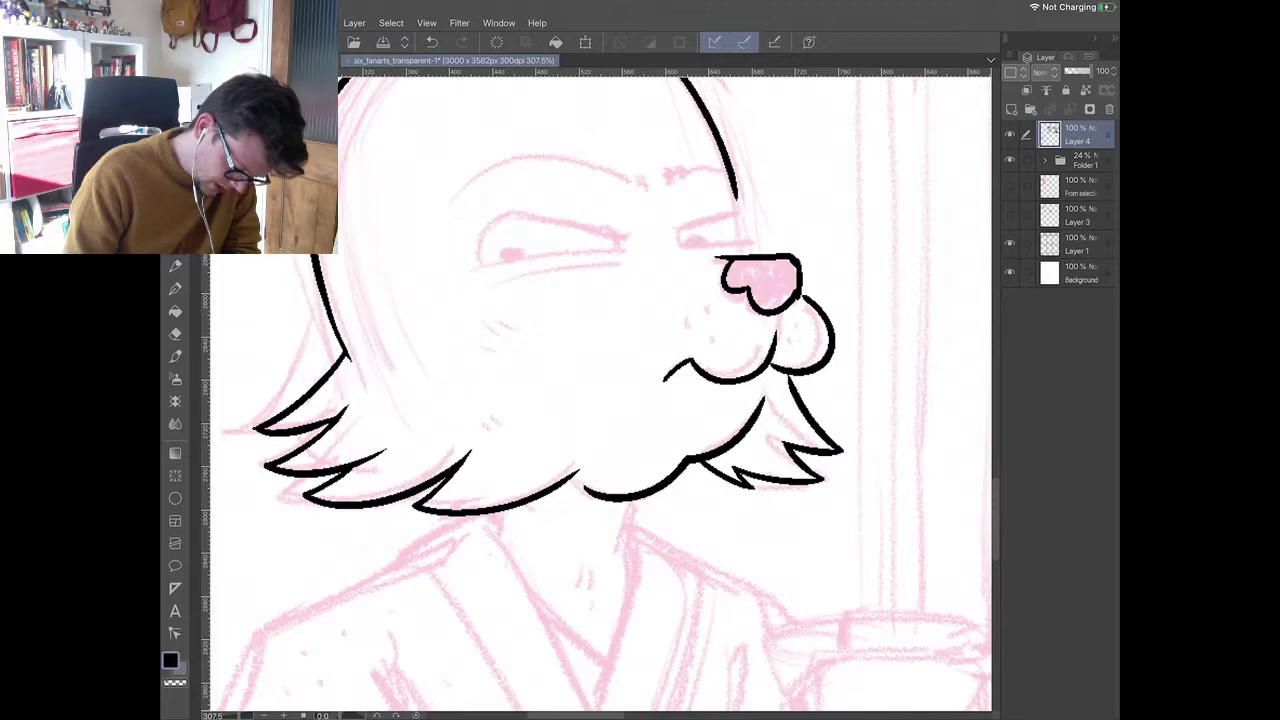
# - Fill the nose with solid black, leaving a thin highlight, and dot whisker spots on both sides of the muzzle
pyautogui.moveTo(732, 262)
pyautogui.mouseDown()
pyautogui.moveTo(740, 286)
pyautogui.moveTo(744, 266)
pyautogui.moveTo(742, 282)
pyautogui.moveTo(790, 270)
pyautogui.mouseUp()
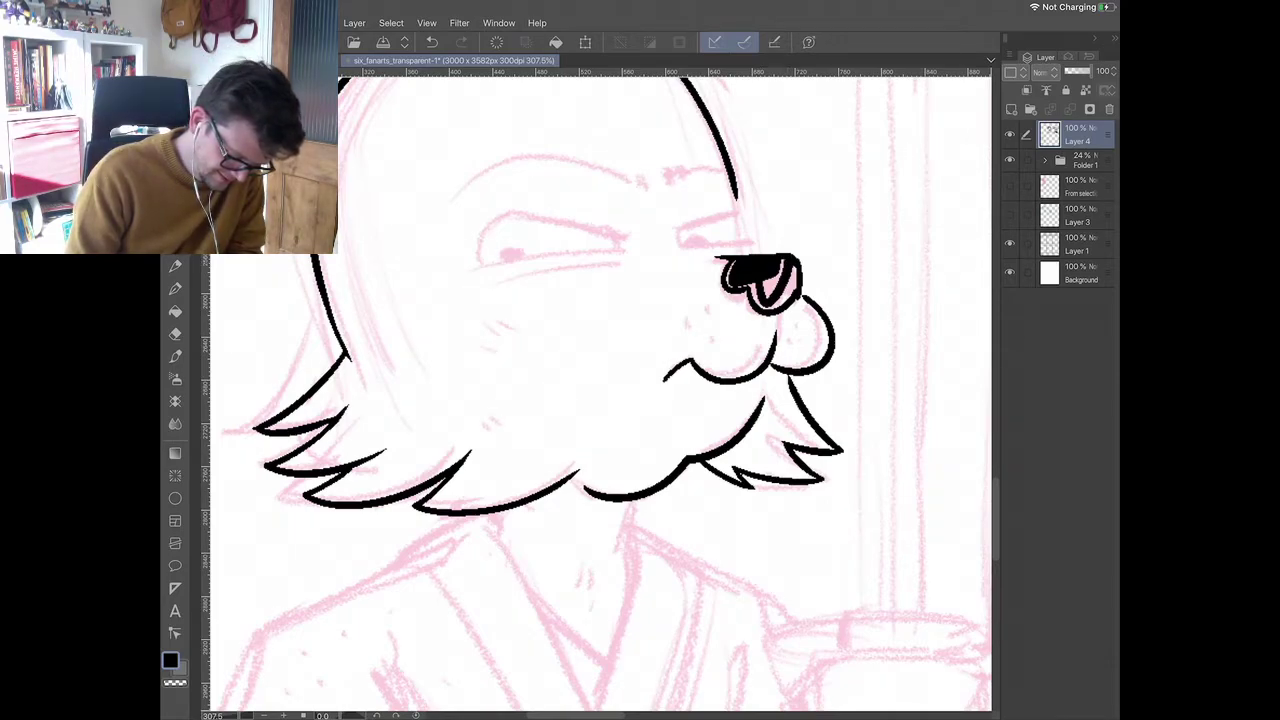
pyautogui.moveTo(764, 280)
pyautogui.mouseDown()
pyautogui.moveTo(772, 296)
pyautogui.moveTo(782, 262)
pyautogui.moveTo(806, 294)
pyautogui.moveTo(808, 276)
pyautogui.mouseUp()
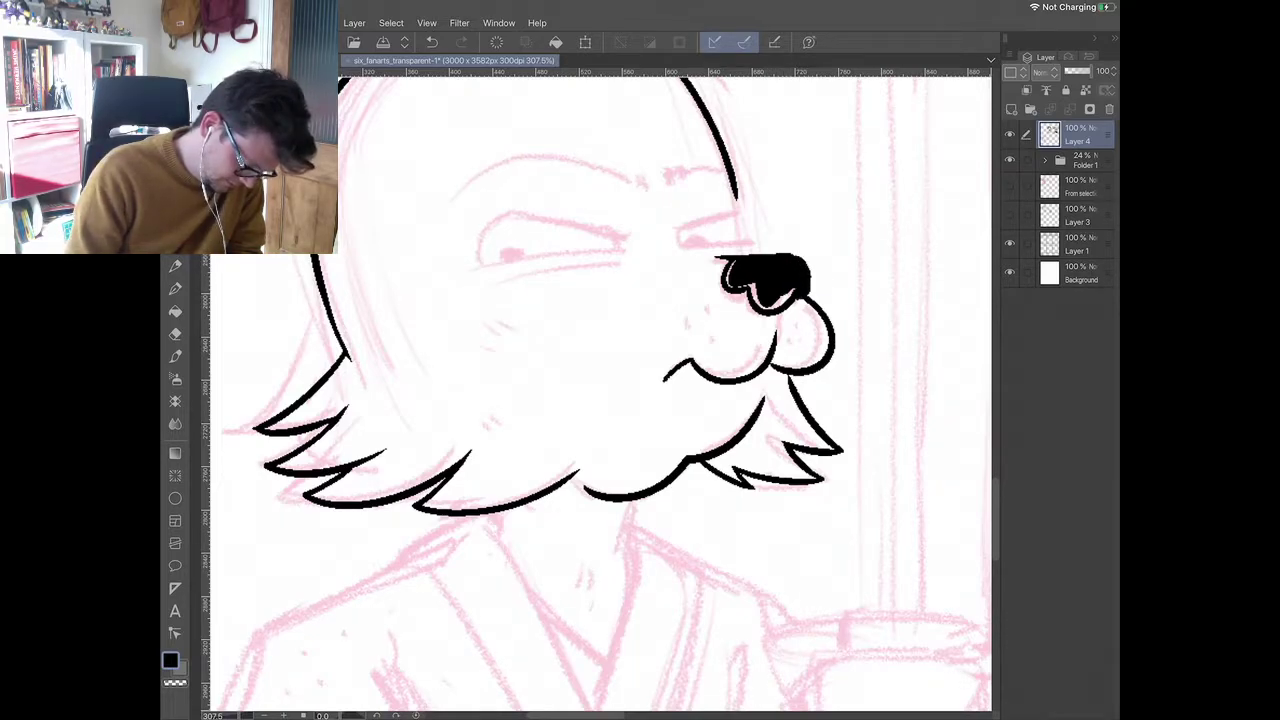
pyautogui.click(720, 329)
pyautogui.click(741, 321)
pyautogui.click(795, 331)
pyautogui.click(809, 333)
pyautogui.click(796, 349)
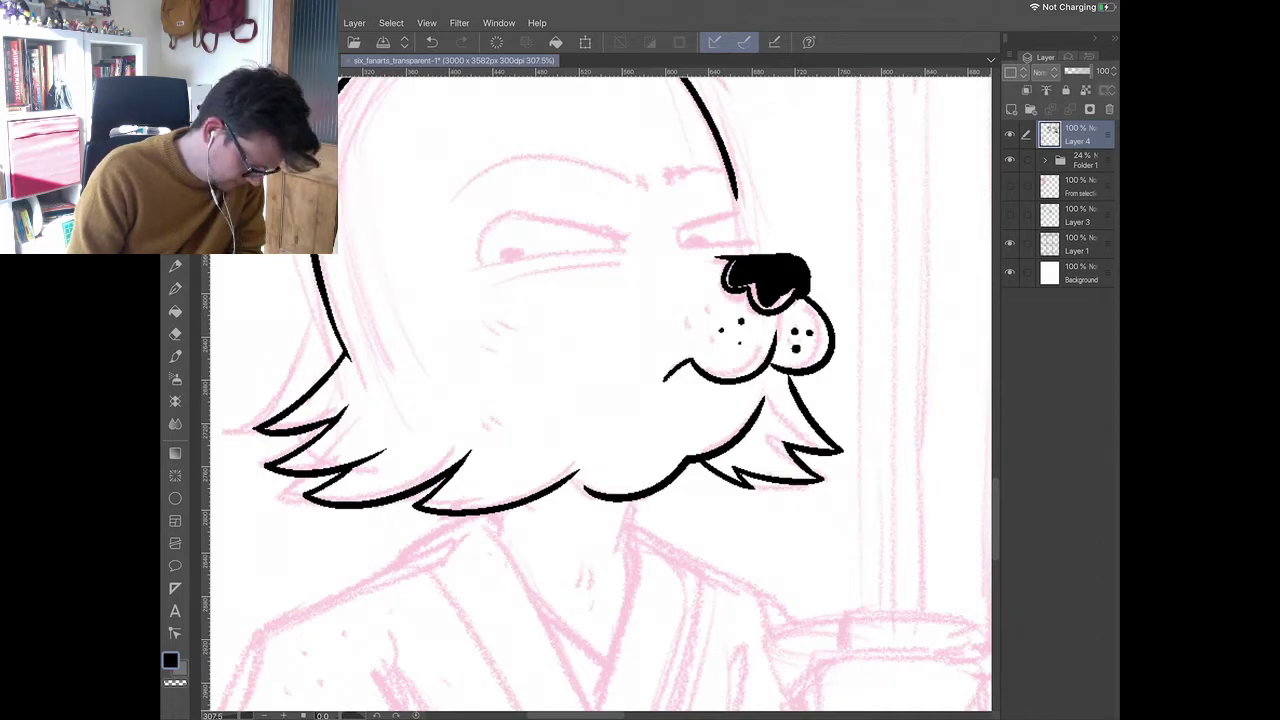
# - Add pairs of short fur marks on the cheek and near the jaw
pyautogui.moveTo(472, 313); pyautogui.dragTo(492, 356)
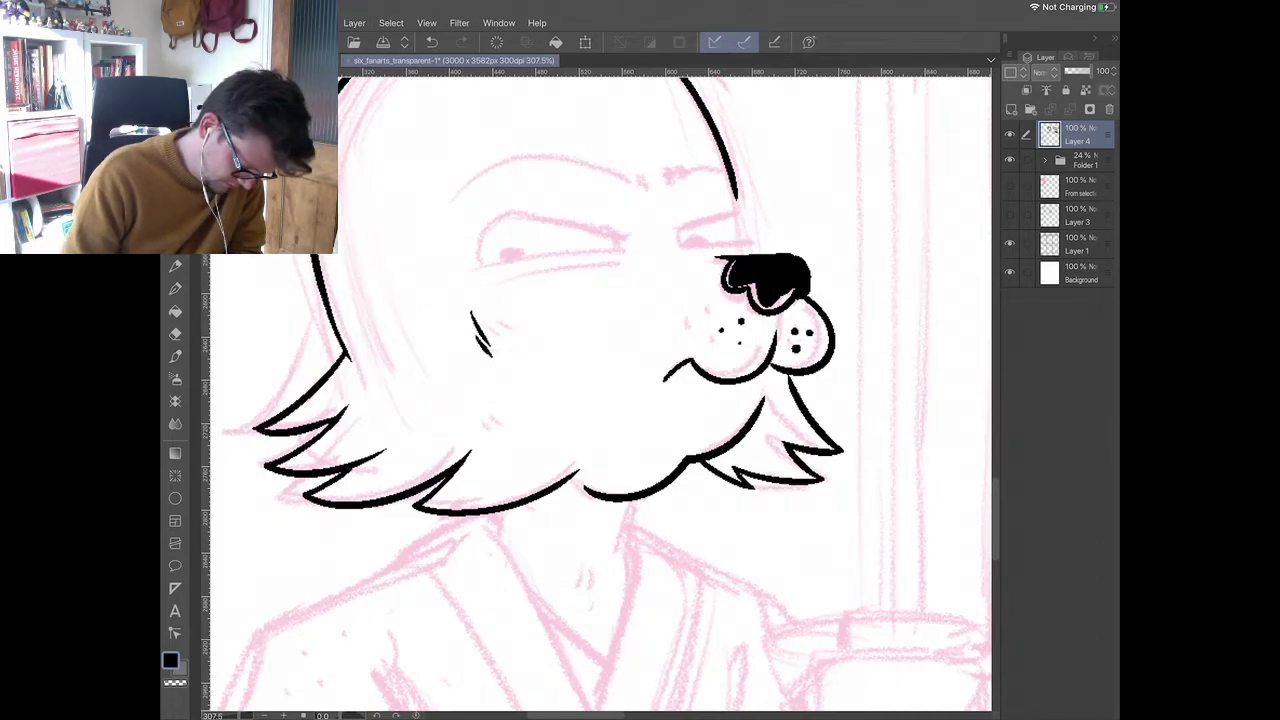
pyautogui.moveTo(402, 340); pyautogui.dragTo(411, 367)
pyautogui.moveTo(538, 446)
pyautogui.mouseDown()
pyautogui.moveTo(530, 458)
pyautogui.moveTo(543, 457)
pyautogui.mouseUp()
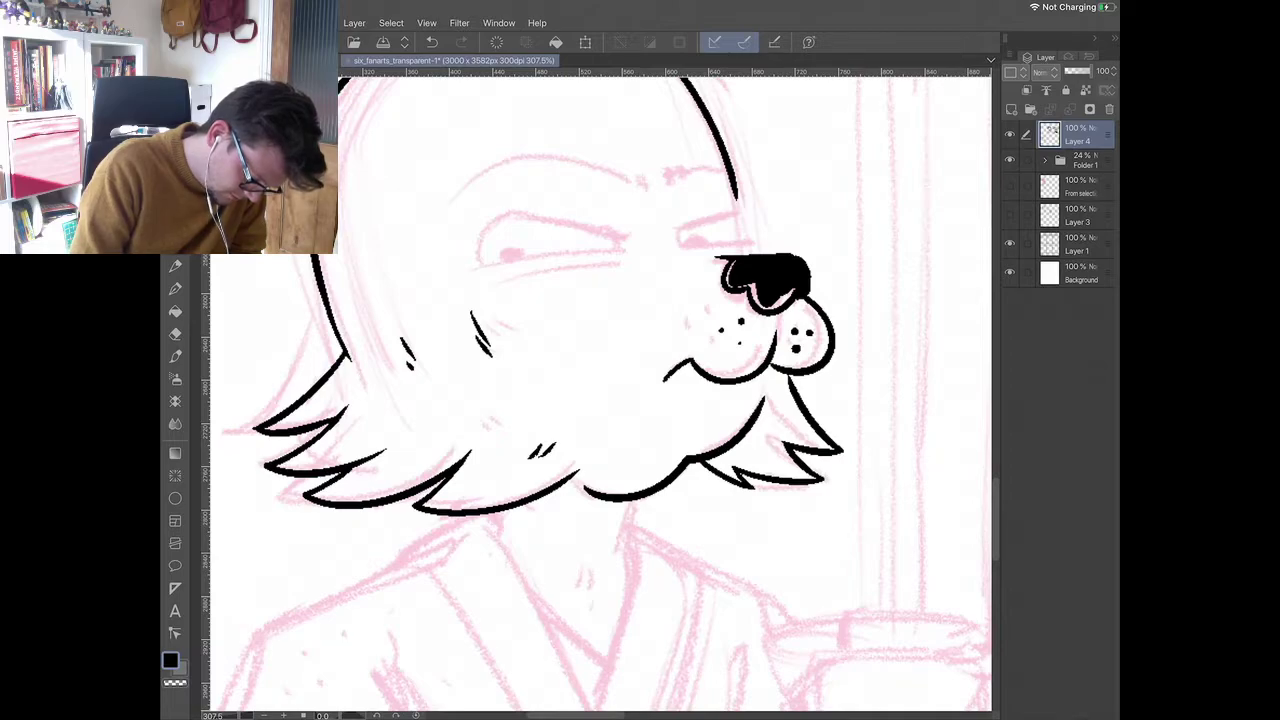
# - Ink the near eye's arched brow, narrowed lids and dark pupil
pyautogui.scroll(-3, 640, 400)
pyautogui.scroll(2, 640, 400)
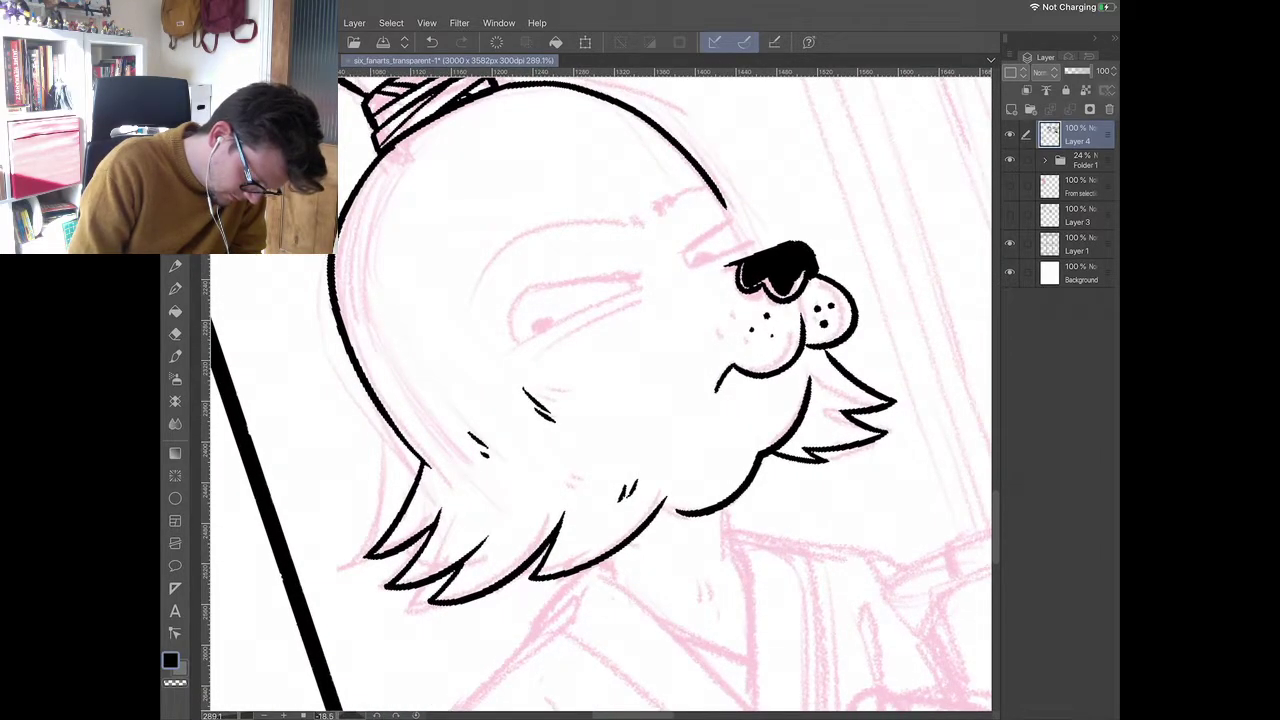
pyautogui.moveTo(642, 217)
pyautogui.mouseDown()
pyautogui.moveTo(580, 221)
pyautogui.moveTo(470, 304)
pyautogui.moveTo(640, 267)
pyautogui.mouseUp()
pyautogui.moveTo(508, 350)
pyautogui.mouseDown()
pyautogui.moveTo(648, 285)
pyautogui.moveTo(626, 287)
pyautogui.mouseUp()
pyautogui.moveTo(510, 320)
pyautogui.mouseDown()
pyautogui.moveTo(508, 345)
pyautogui.moveTo(552, 323)
pyautogui.mouseUp()
pyautogui.moveTo(532, 330); pyautogui.dragTo(556, 318)
# - Add crease lines beneath the near eye and ink the far eye with its brow
pyautogui.scroll(-3, 594, 308)
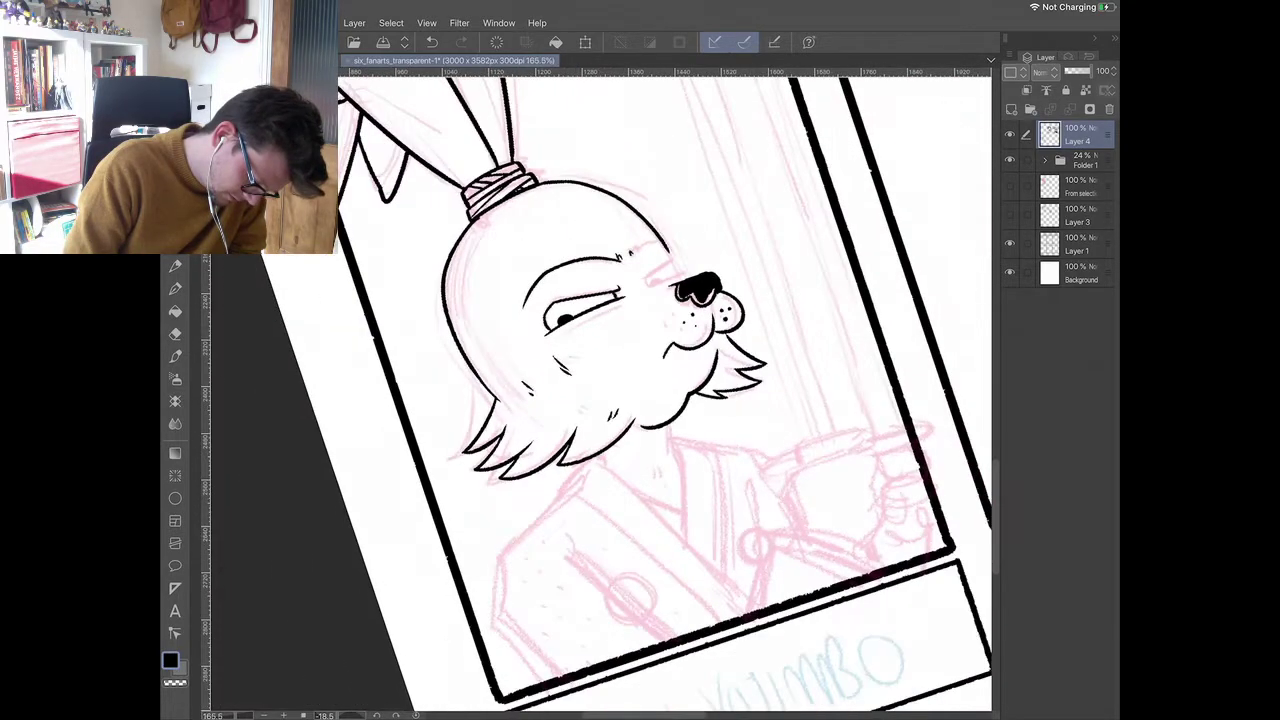
pyautogui.scroll(3, 620, 262)
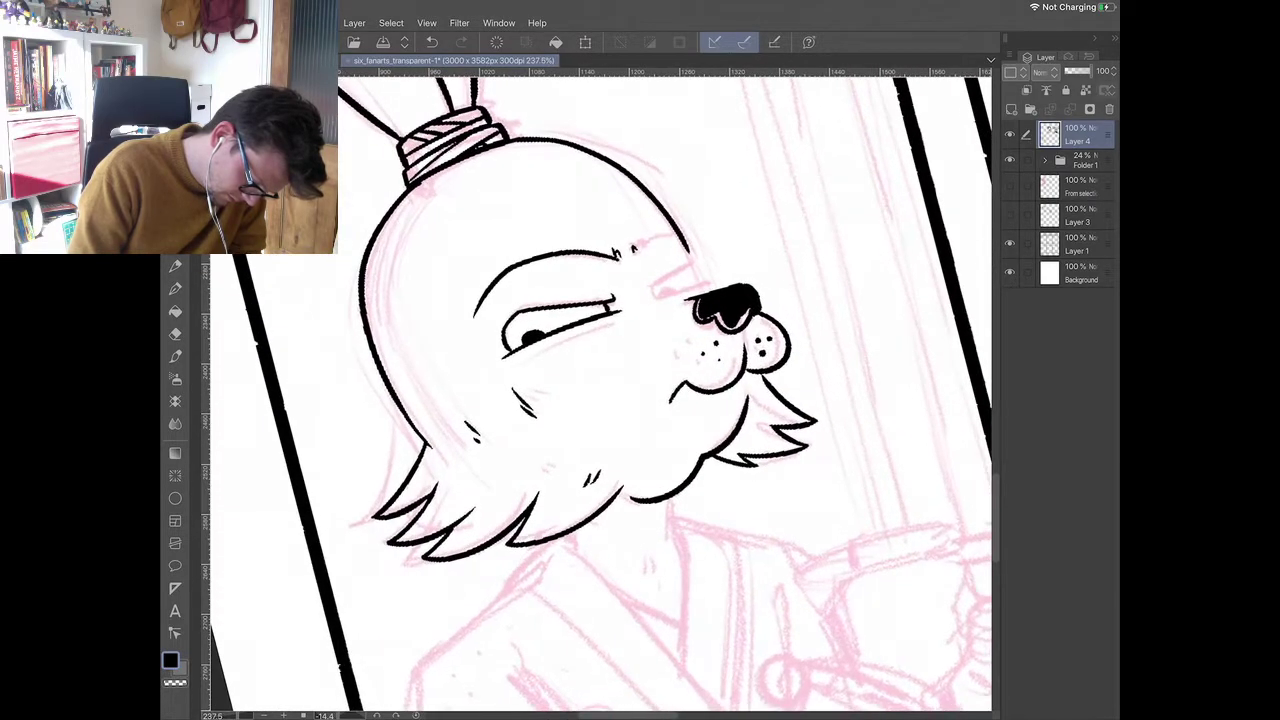
pyautogui.moveTo(532, 350)
pyautogui.mouseDown()
pyautogui.moveTo(572, 334)
pyautogui.moveTo(560, 344)
pyautogui.mouseUp()
pyautogui.moveTo(554, 346); pyautogui.dragTo(588, 331)
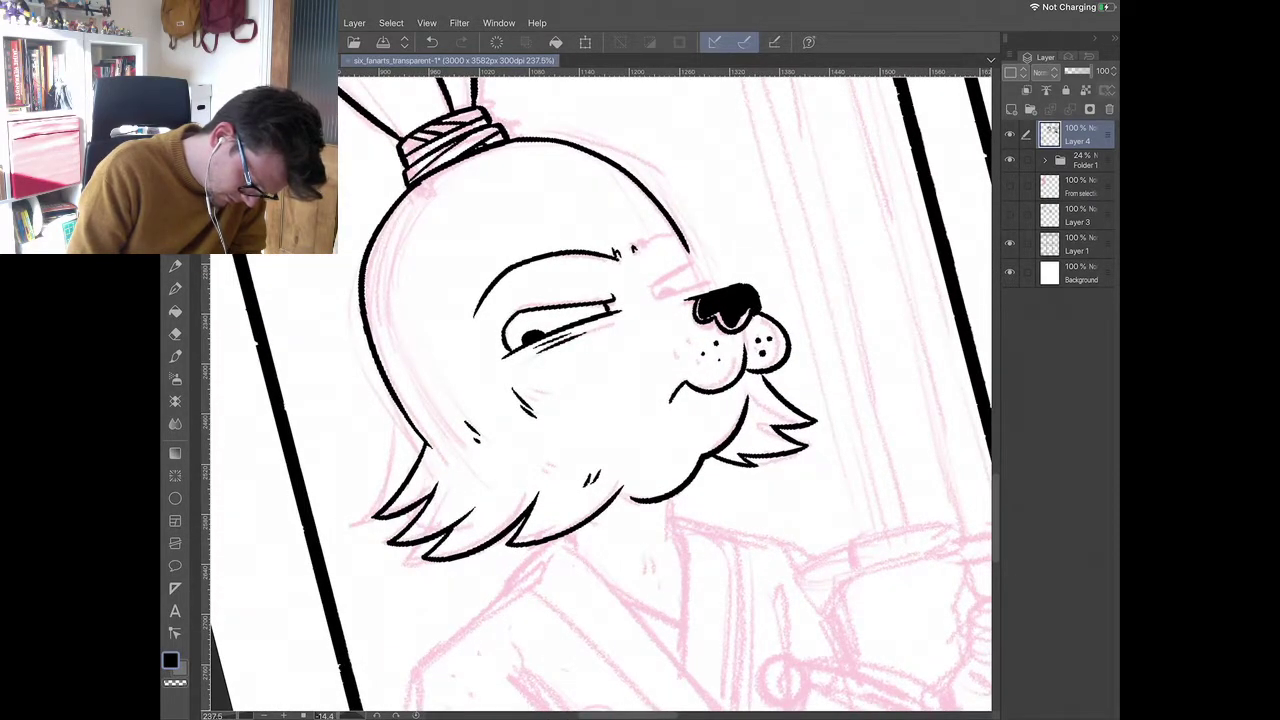
pyautogui.moveTo(648, 286)
pyautogui.mouseDown()
pyautogui.moveTo(690, 250)
pyautogui.moveTo(668, 230)
pyautogui.moveTo(701, 277)
pyautogui.moveTo(648, 296)
pyautogui.moveTo(708, 280)
pyautogui.mouseUp()
# - Replace the near eye's pupil with a rounder solid black one and outline the far eye's pupil
pyautogui.press('e')
pyautogui.moveTo(506, 342); pyautogui.dragTo(547, 325)
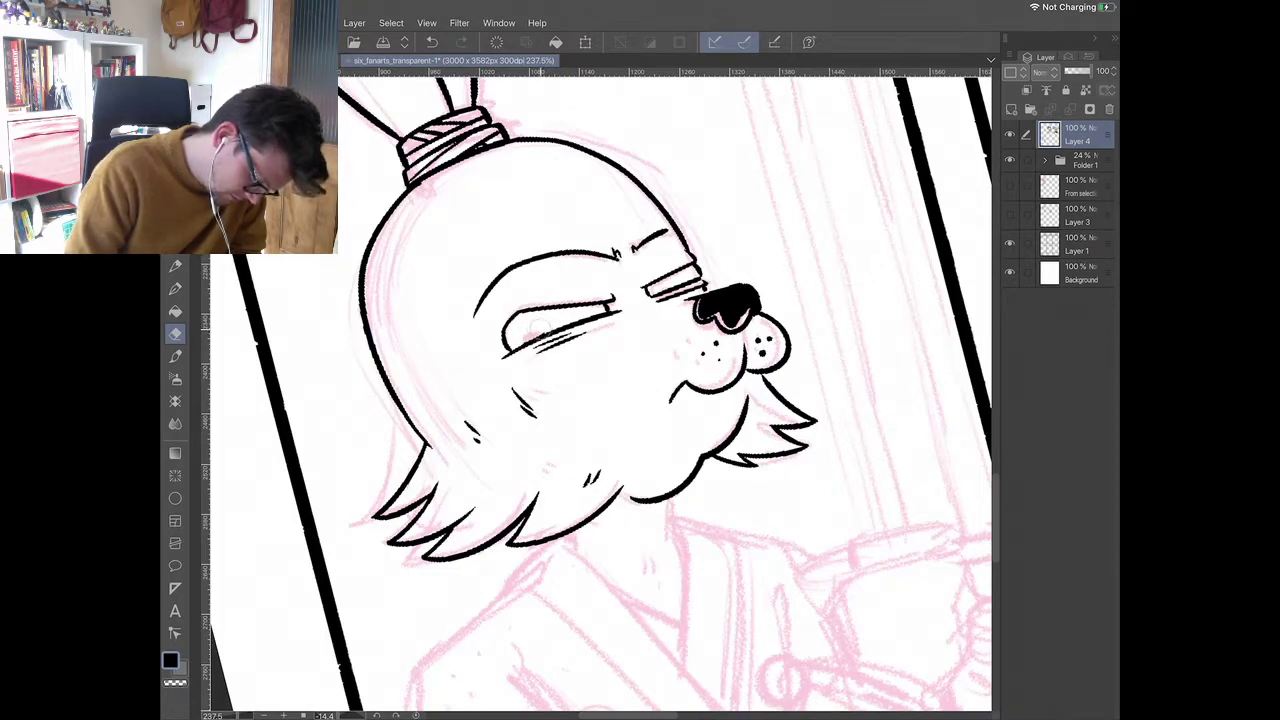
pyautogui.press('space')
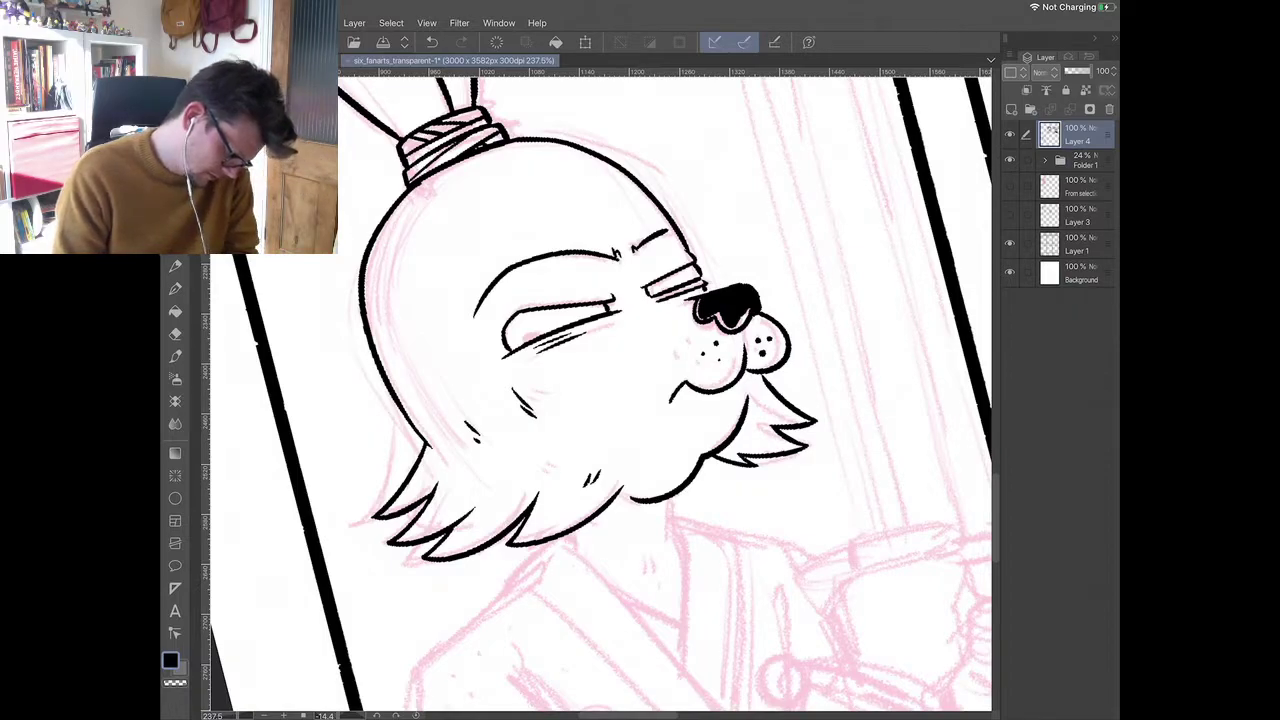
pyautogui.moveTo(529, 339); pyautogui.dragTo(557, 331)
pyautogui.moveTo(655, 294); pyautogui.dragTo(671, 287)
pyautogui.moveTo(534, 335); pyautogui.dragTo(552, 327)
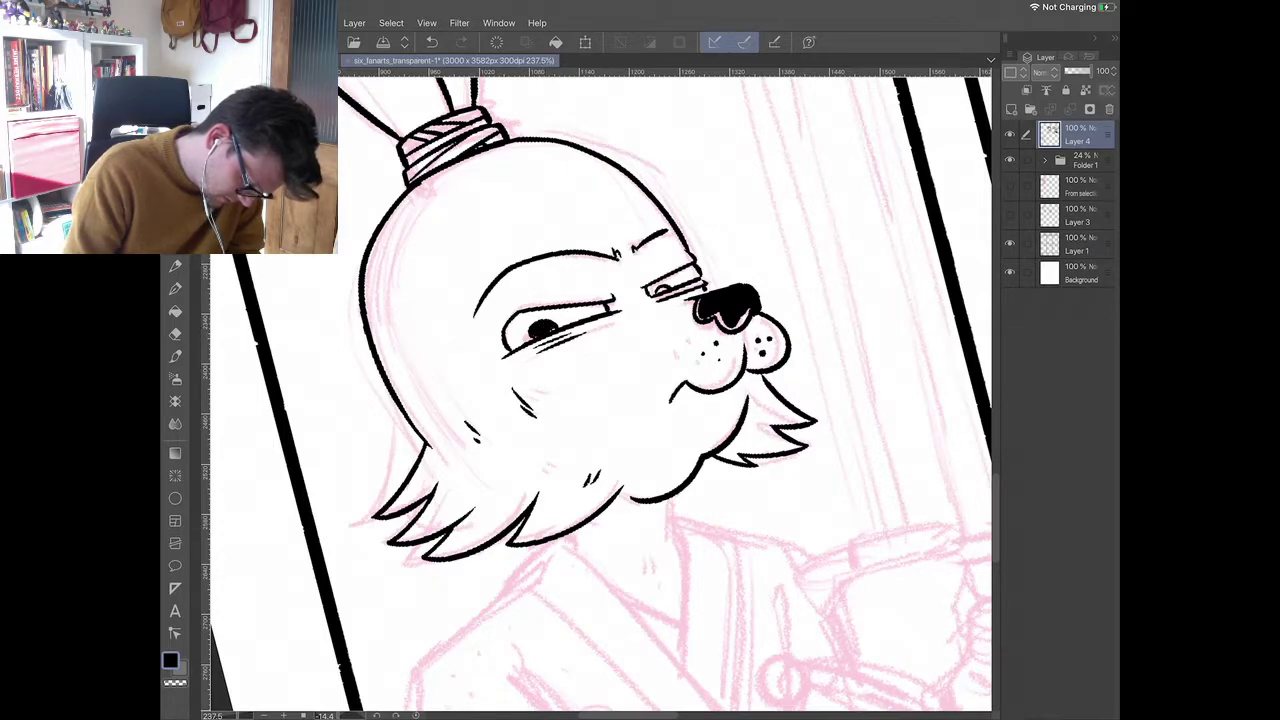
# - Finish the eyes with a longer near lower lid line, a filled far pupil and small crease marks between them
pyautogui.moveTo(508, 353); pyautogui.dragTo(492, 361)
pyautogui.moveTo(659, 290); pyautogui.dragTo(666, 289)
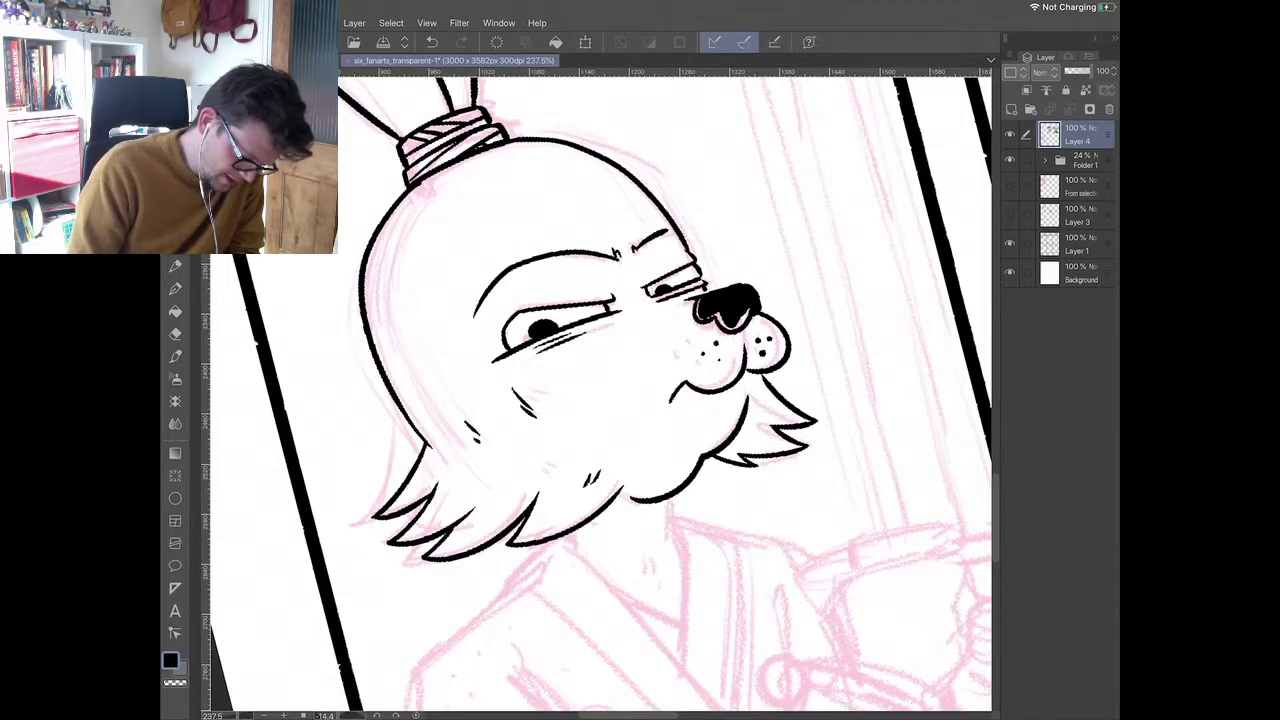
pyautogui.scroll(1, 640, 395)
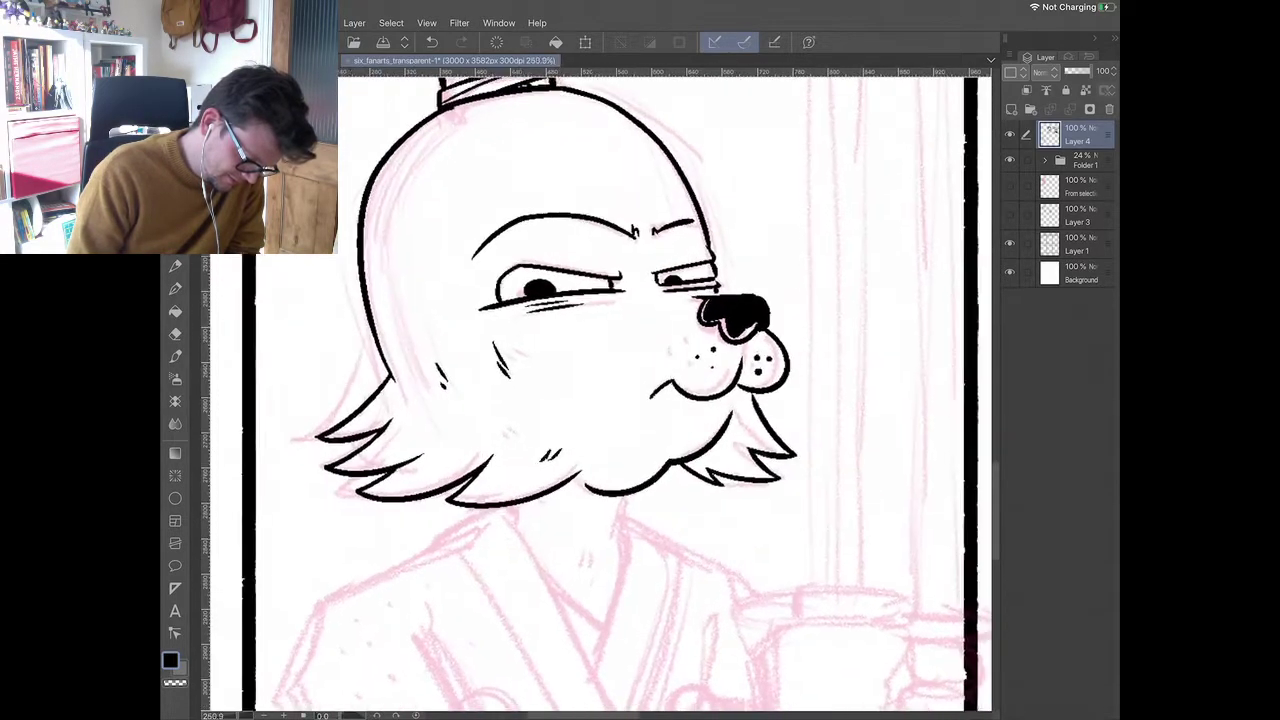
pyautogui.moveTo(622, 268); pyautogui.dragTo(624, 278)
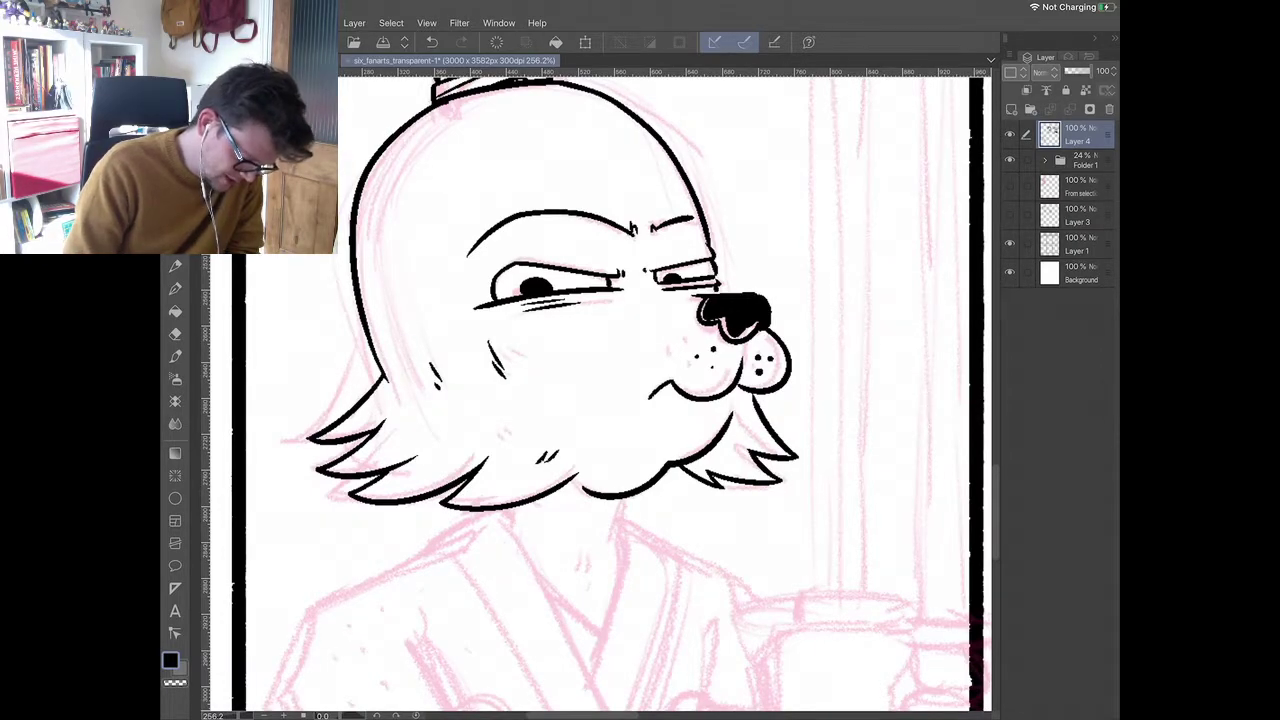
# - Erase the long fur marks below the near eye and add a smaller pair in the middle of the cheek
pyautogui.scroll(-3, 680, 294)
pyautogui.click(175, 334)
pyautogui.moveTo(564, 350)
pyautogui.mouseDown()
pyautogui.moveTo(555, 327)
pyautogui.moveTo(521, 358)
pyautogui.mouseUp()
pyautogui.press('p')
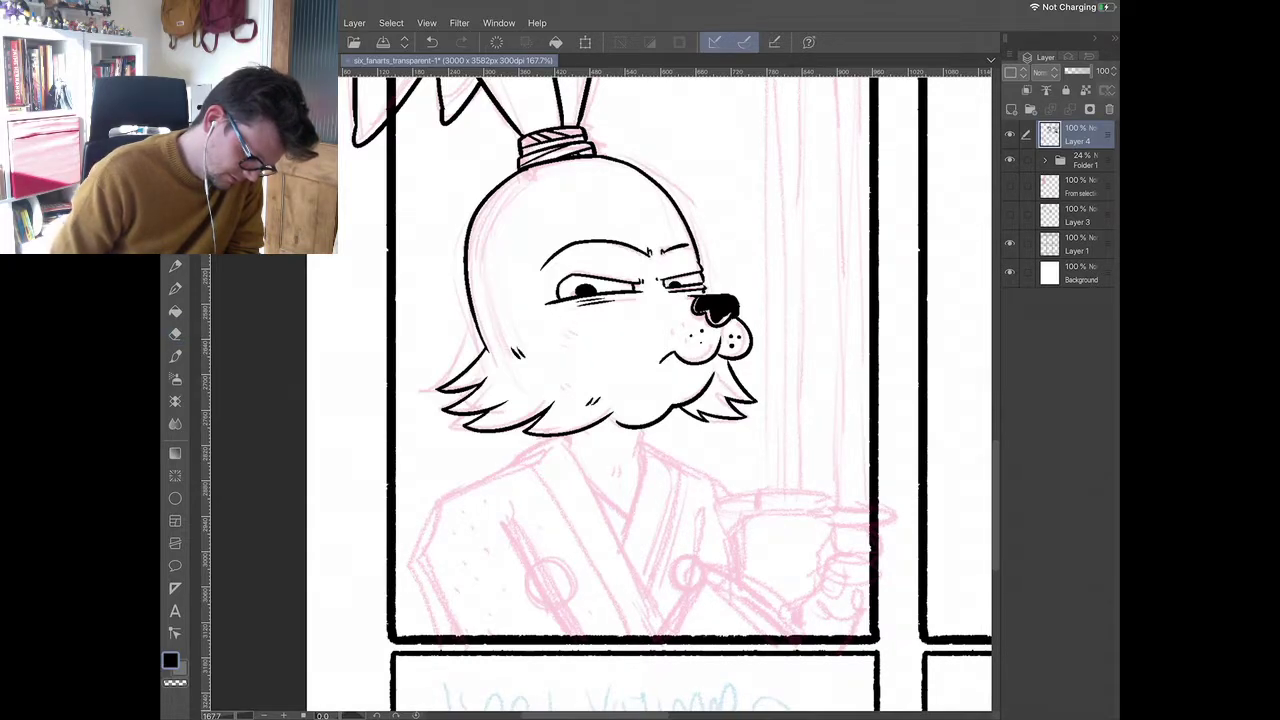
pyautogui.scroll(-3, 712, 343)
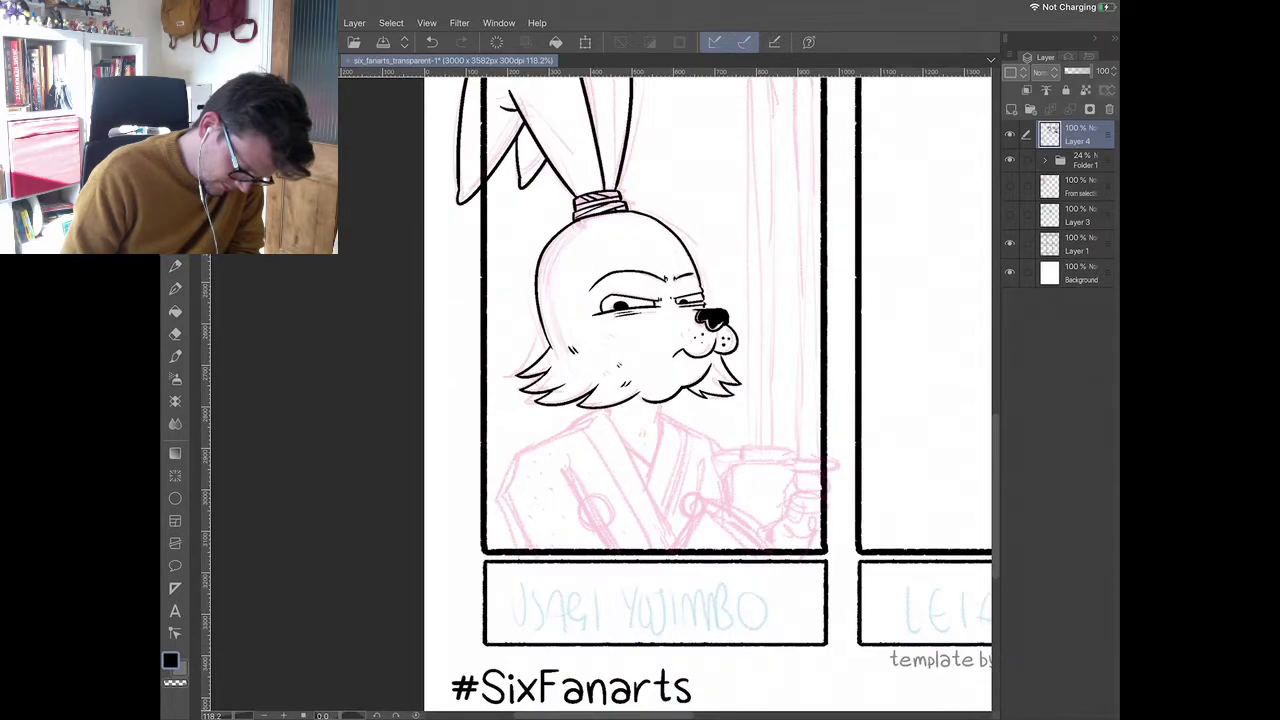
# - Ink the neck with a small throat mark and the kimono's crossed collar bands
pyautogui.scroll(1, 636, 583)
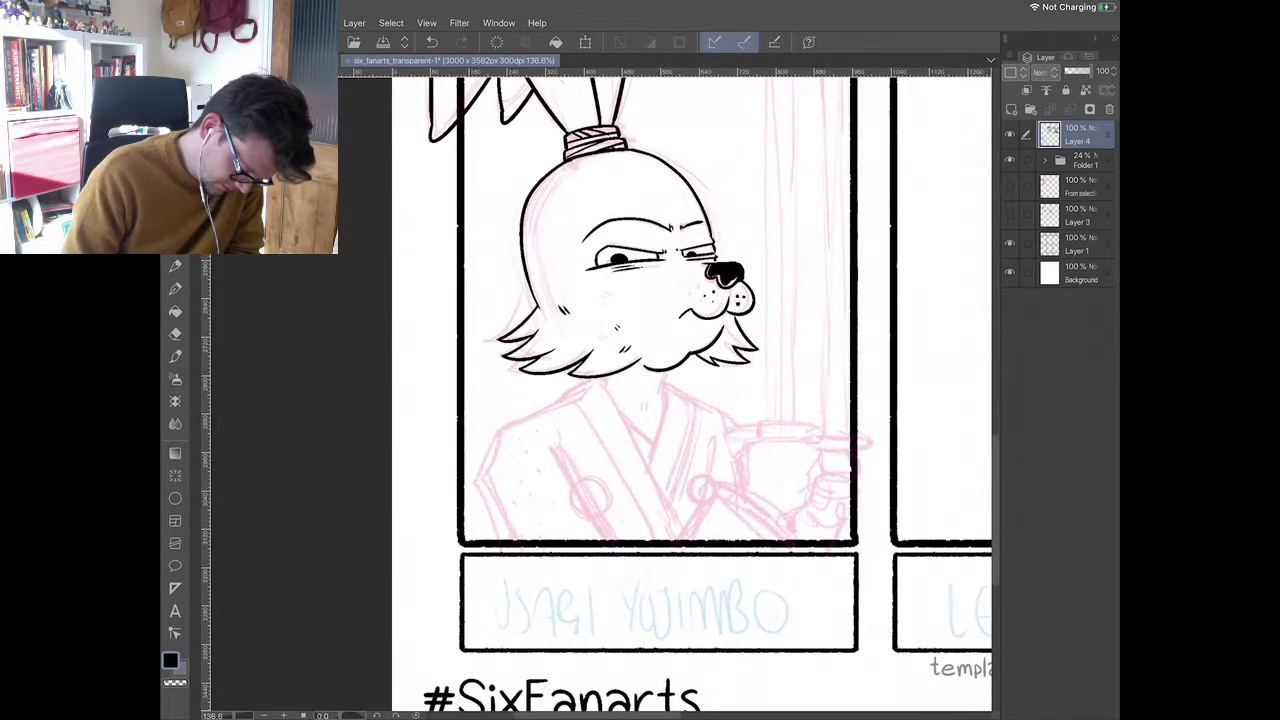
pyautogui.moveTo(667, 370); pyautogui.dragTo(650, 461)
pyautogui.moveTo(566, 400)
pyautogui.mouseDown()
pyautogui.moveTo(618, 405)
pyautogui.moveTo(675, 530)
pyautogui.mouseUp()
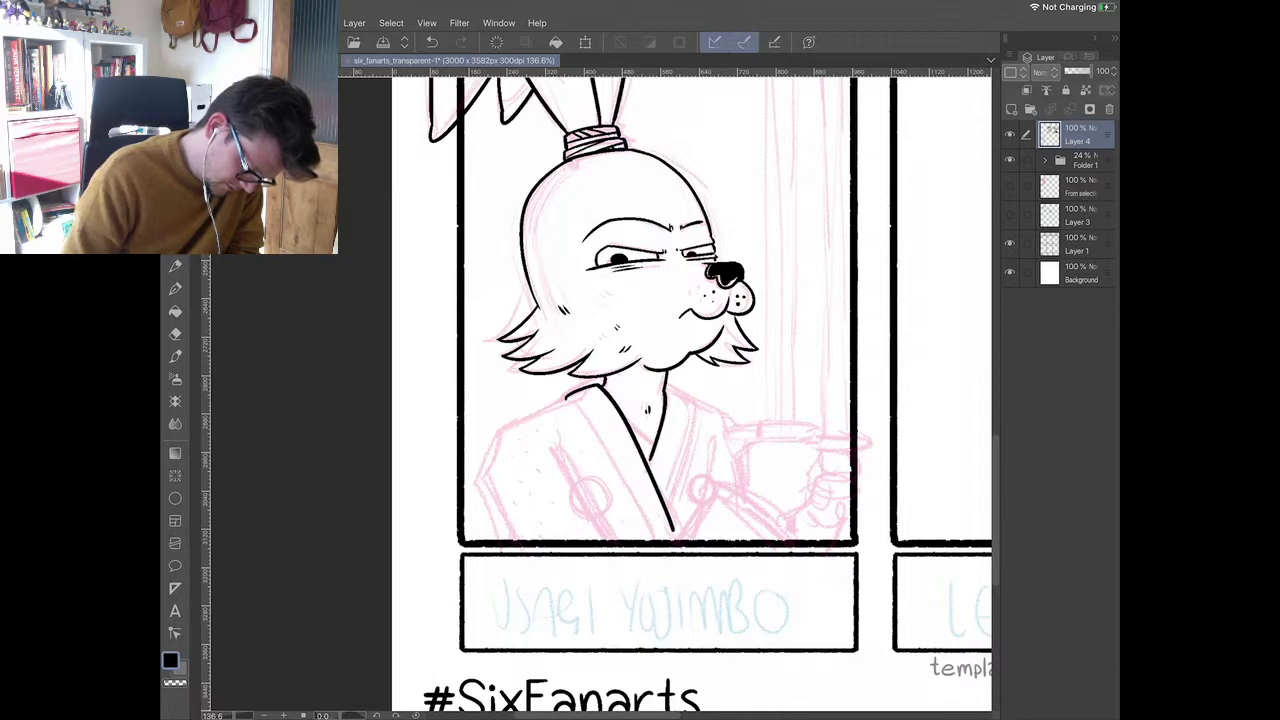
pyautogui.moveTo(624, 416); pyautogui.dragTo(654, 448)
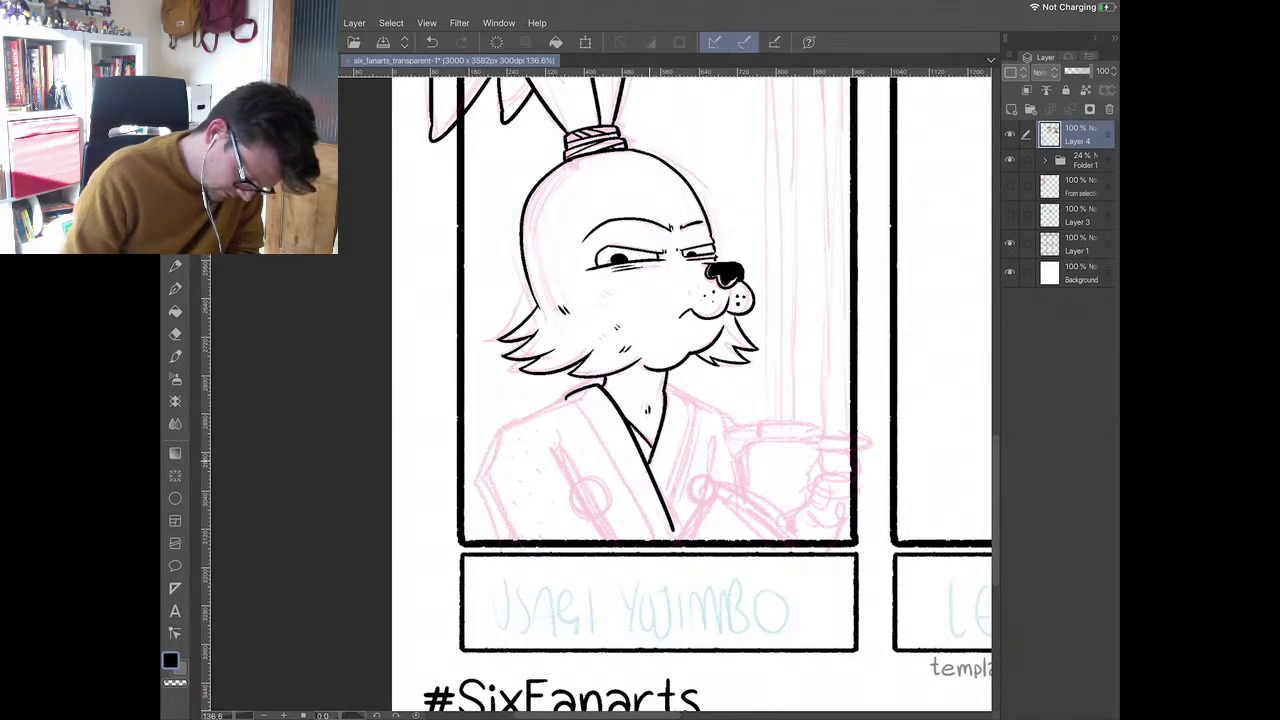
pyautogui.scroll(2, 665, 420)
pyautogui.moveTo(512, 306); pyautogui.dragTo(618, 482)
pyautogui.moveTo(640, 290)
pyautogui.mouseDown()
pyautogui.moveTo(674, 318)
pyautogui.moveTo(648, 468)
pyautogui.mouseUp()
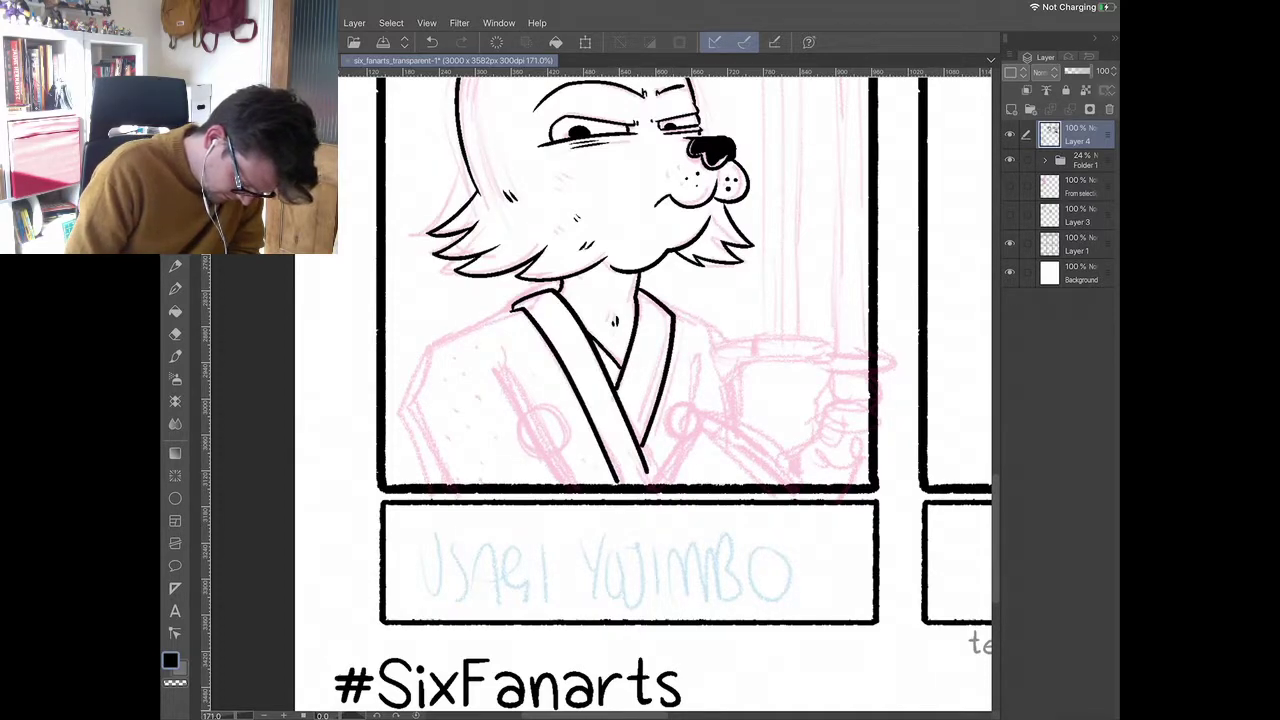
# - Ink the near shoulder and sleeve outline, then the far arm's wrist and raised sleeve edges
pyautogui.moveTo(512, 308)
pyautogui.mouseDown()
pyautogui.moveTo(482, 321)
pyautogui.moveTo(410, 405)
pyautogui.moveTo(436, 482)
pyautogui.mouseUp()
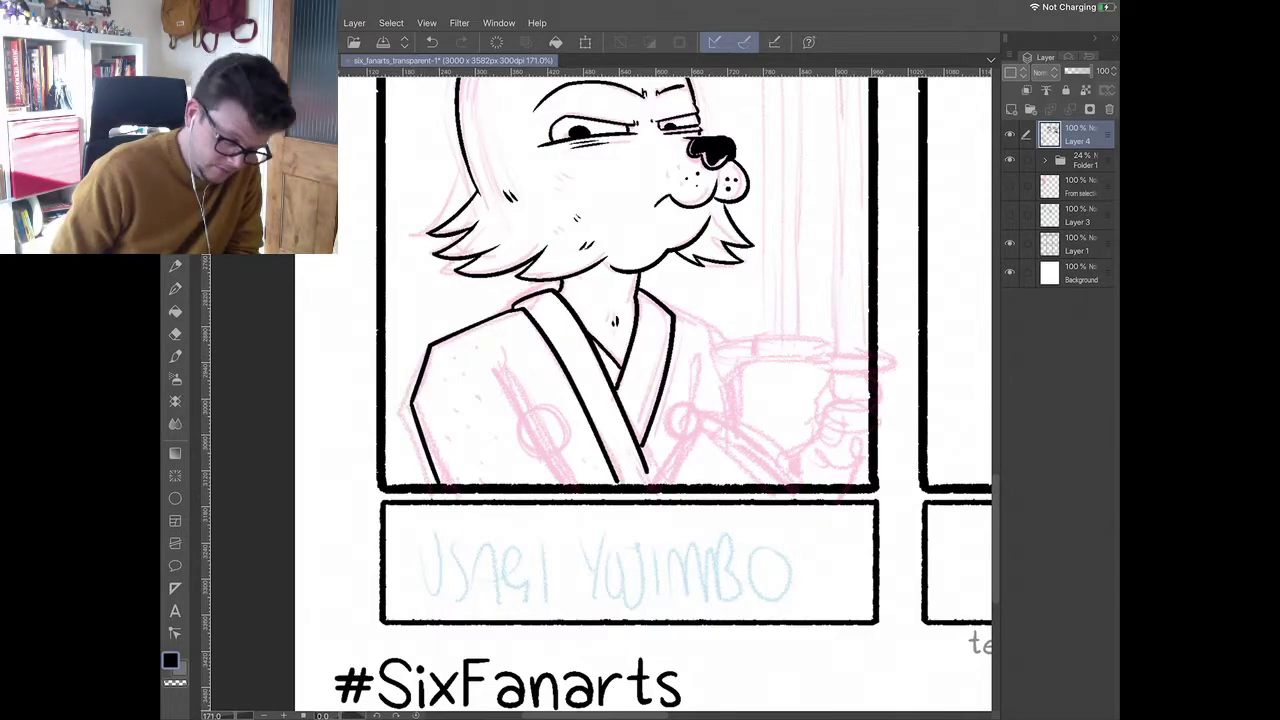
pyautogui.moveTo(524, 386); pyautogui.dragTo(557, 476)
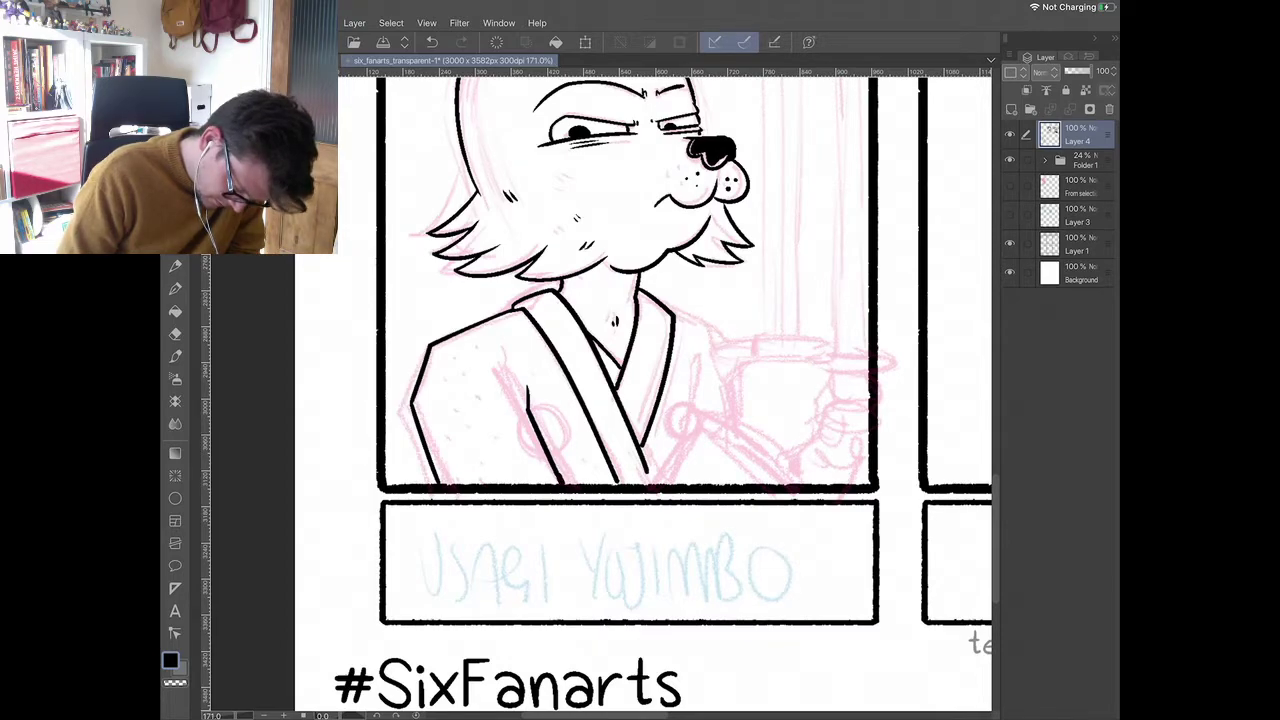
pyautogui.moveTo(754, 362)
pyautogui.mouseDown()
pyautogui.moveTo(738, 380)
pyautogui.moveTo(738, 420)
pyautogui.mouseUp()
pyautogui.moveTo(660, 484)
pyautogui.mouseDown()
pyautogui.moveTo(724, 416)
pyautogui.moveTo(808, 497)
pyautogui.mouseUp()
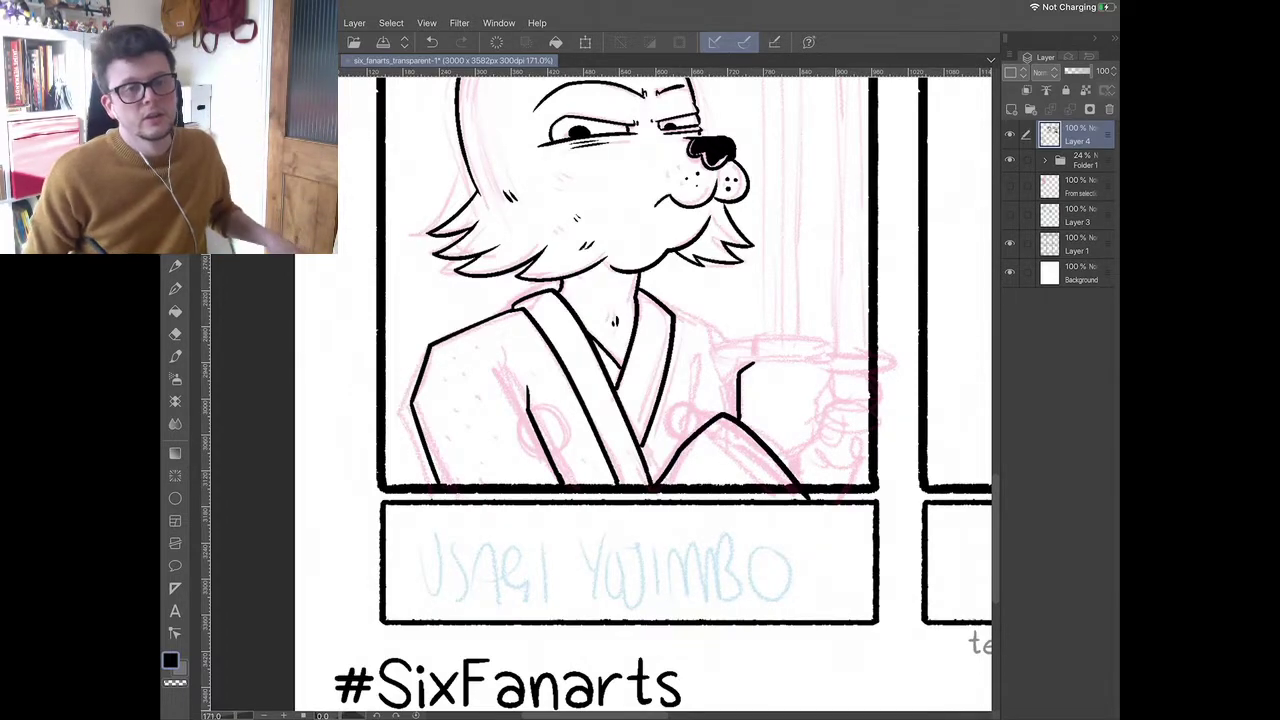
# - Ink a round crest with three solid black dots on each side of the kimono's chest, the far one smaller
pyautogui.moveTo(570, 409)
pyautogui.mouseDown()
pyautogui.moveTo(551, 434)
pyautogui.moveTo(579, 442)
pyautogui.moveTo(566, 408)
pyautogui.mouseUp()
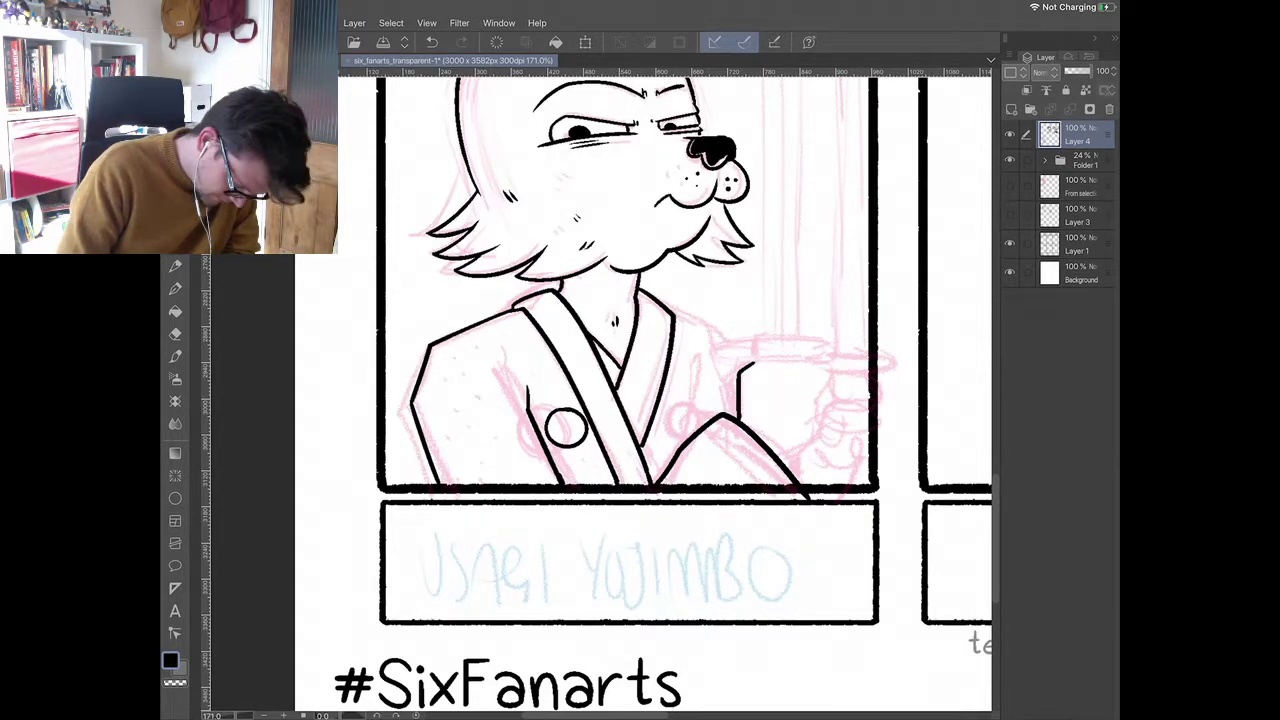
pyautogui.scroll(5, 567, 464)
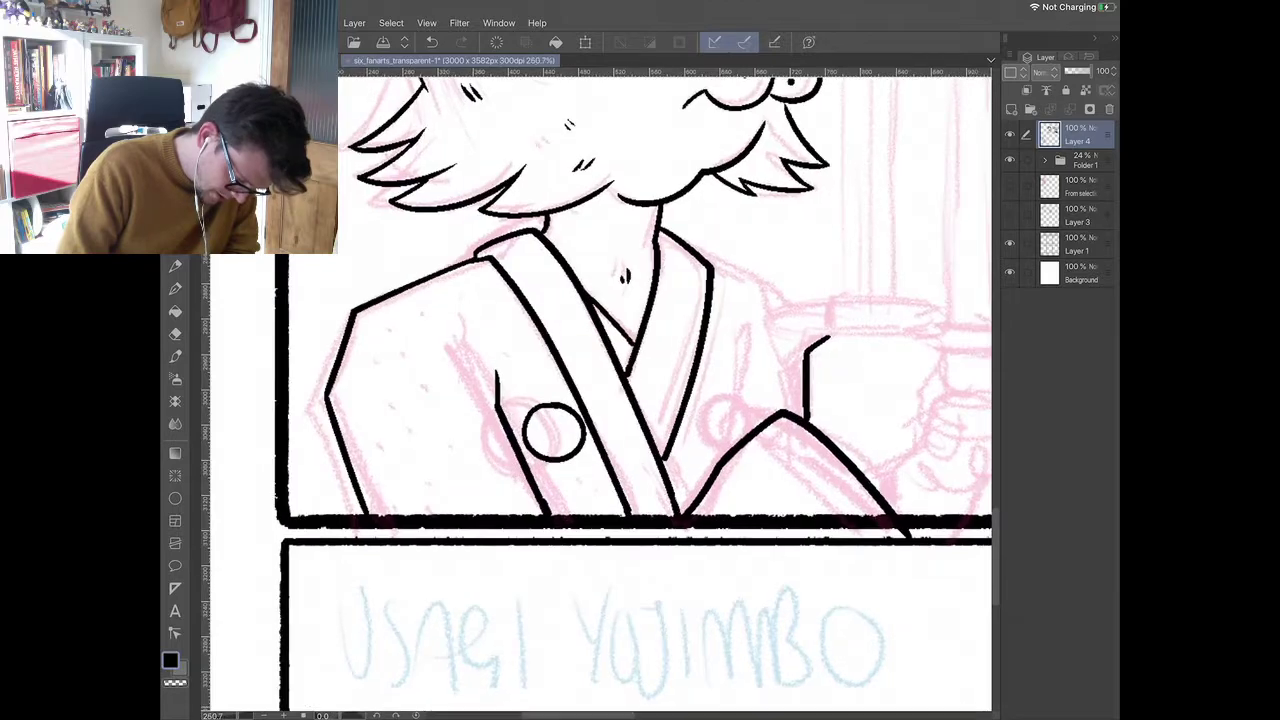
pyautogui.moveTo(558, 383)
pyautogui.mouseDown()
pyautogui.moveTo(570, 387)
pyautogui.moveTo(554, 409)
pyautogui.moveTo(585, 405)
pyautogui.mouseUp()
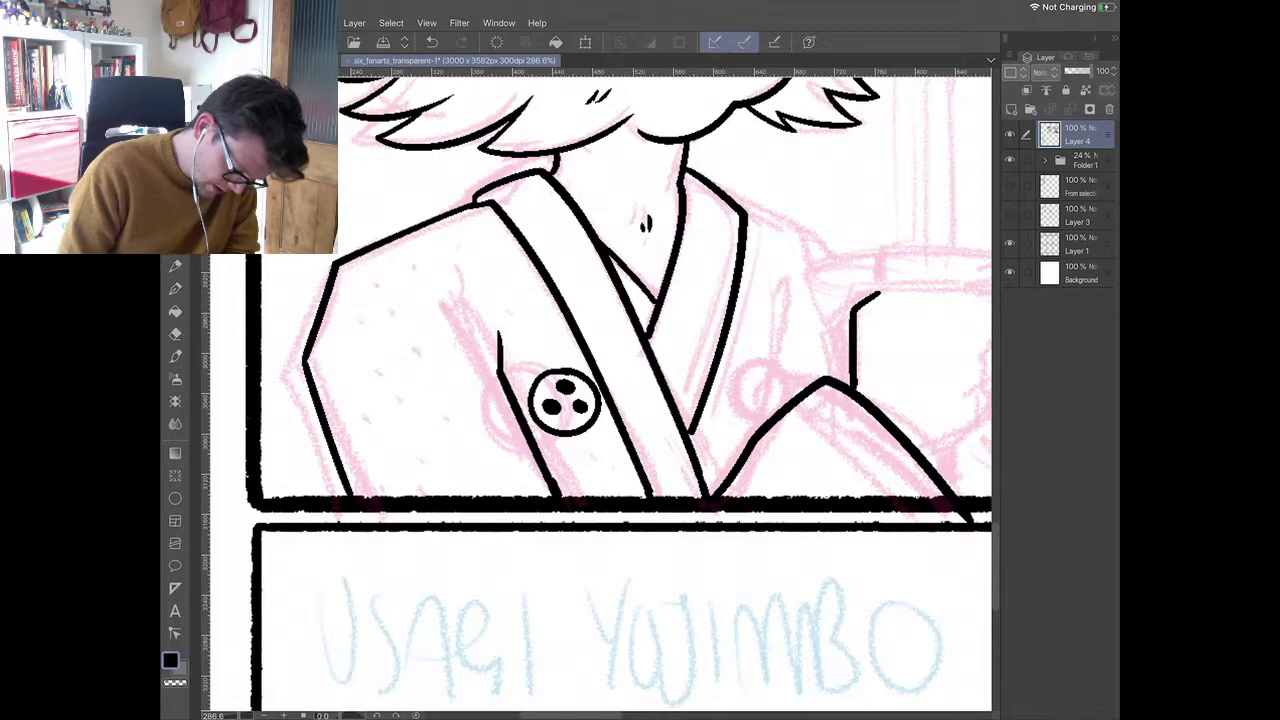
pyautogui.moveTo(805, 382)
pyautogui.mouseDown()
pyautogui.moveTo(739, 371)
pyautogui.moveTo(748, 432)
pyautogui.mouseUp()
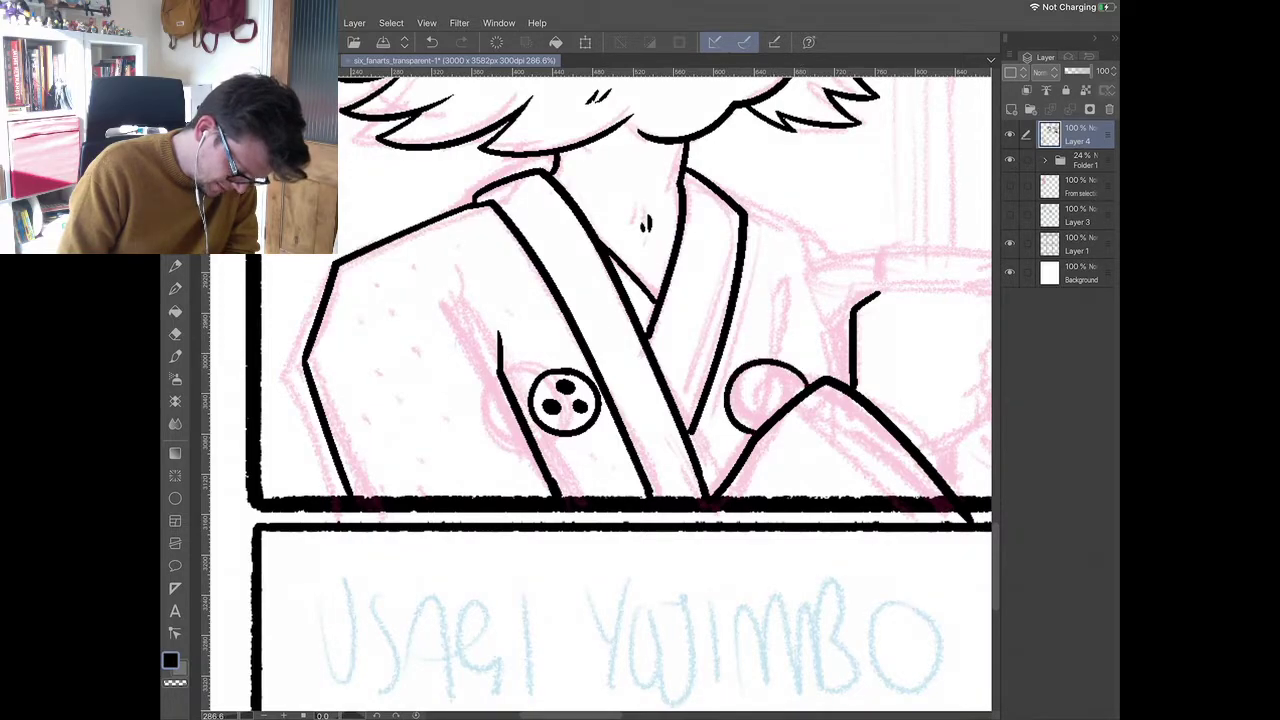
pyautogui.hotkey('ctrl', 'z')
pyautogui.moveTo(798, 384)
pyautogui.mouseDown()
pyautogui.moveTo(742, 405)
pyautogui.moveTo(775, 415)
pyautogui.moveTo(770, 381)
pyautogui.mouseUp()
pyautogui.moveTo(755, 390); pyautogui.dragTo(756, 396)
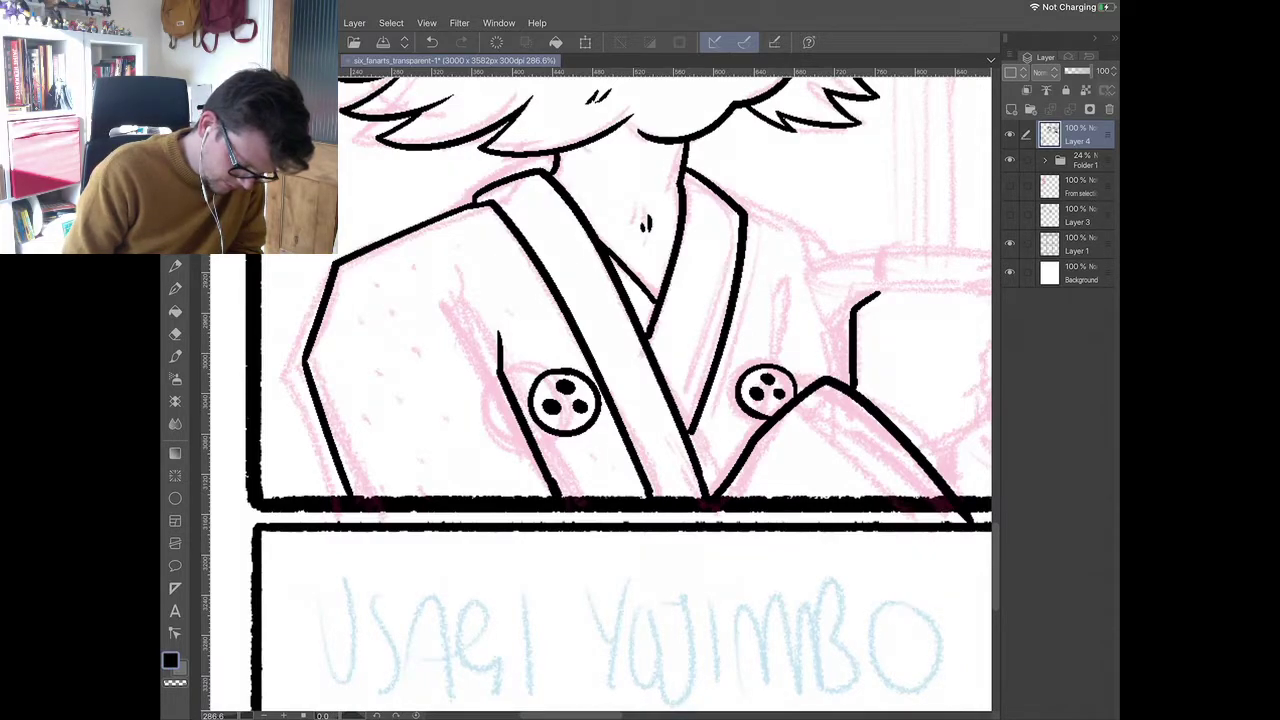
# - Ink the gripping hand's curled fingers and the sword's flat oval guard above the fist
pyautogui.scroll(-3, 600, 395)
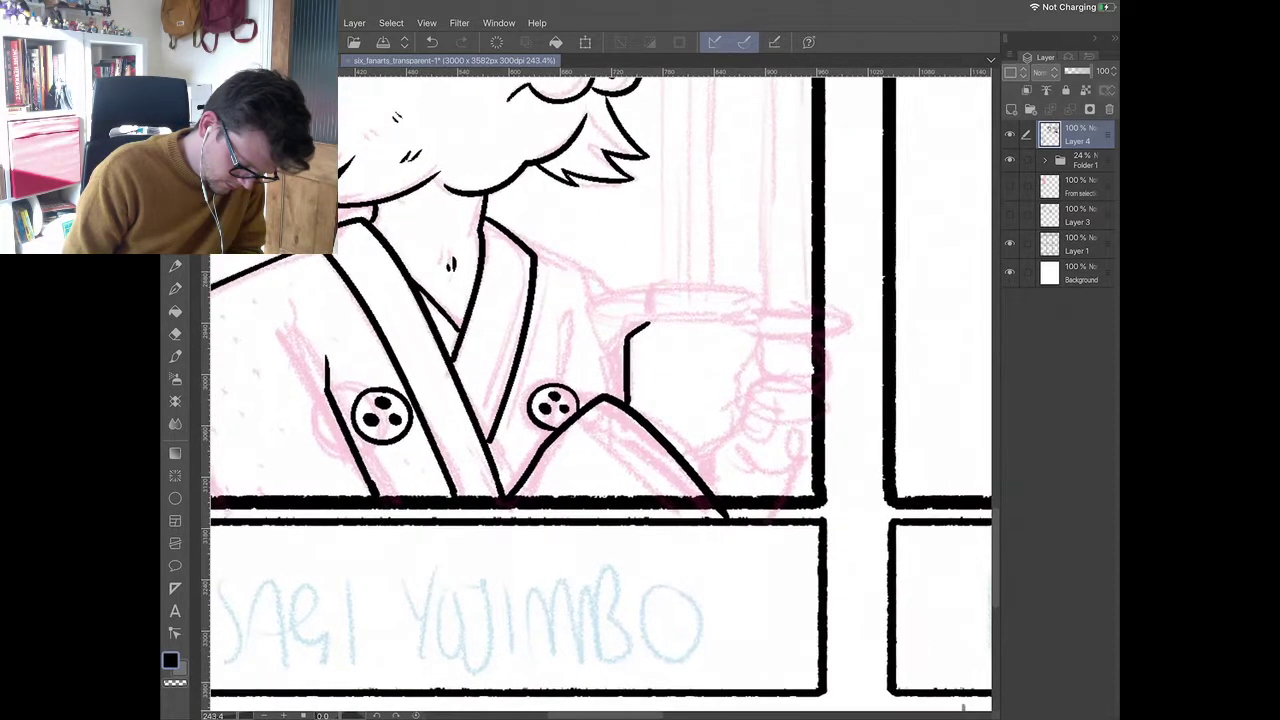
pyautogui.moveTo(738, 330)
pyautogui.mouseDown()
pyautogui.moveTo(749, 360)
pyautogui.moveTo(726, 412)
pyautogui.moveTo(692, 443)
pyautogui.mouseUp()
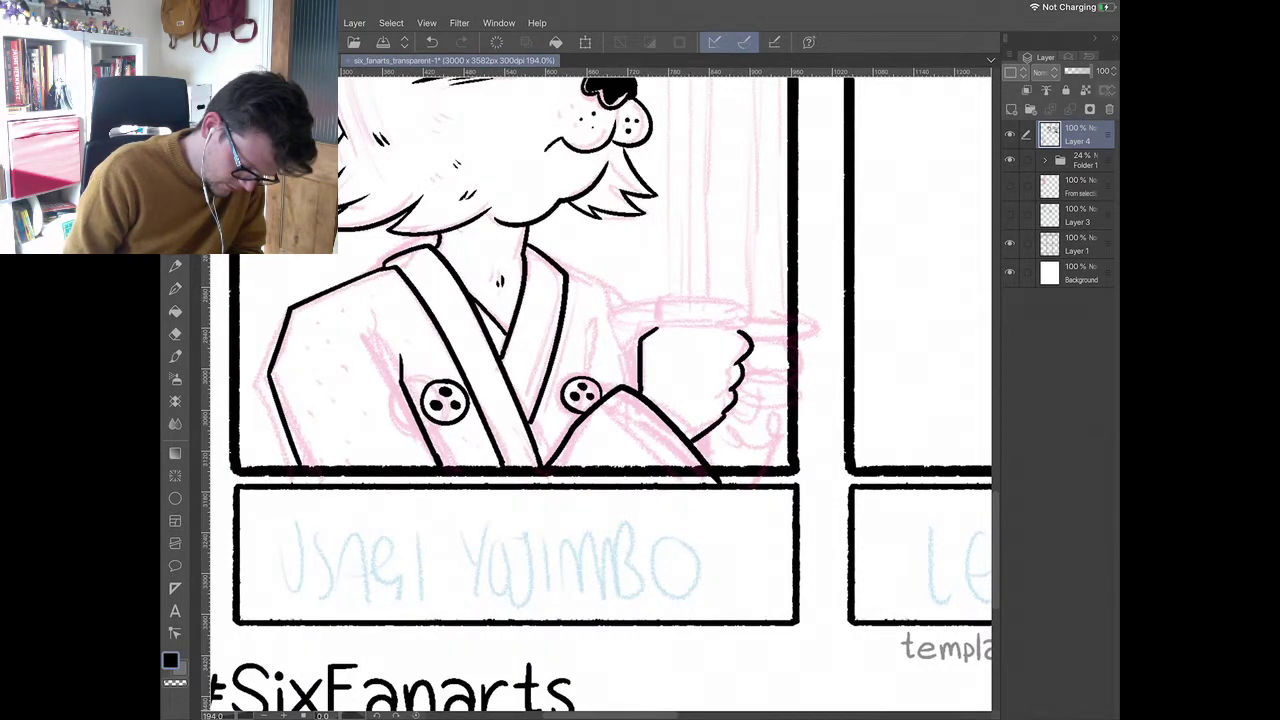
pyautogui.scroll(-2, 600, 395)
pyautogui.scroll(2, 600, 395)
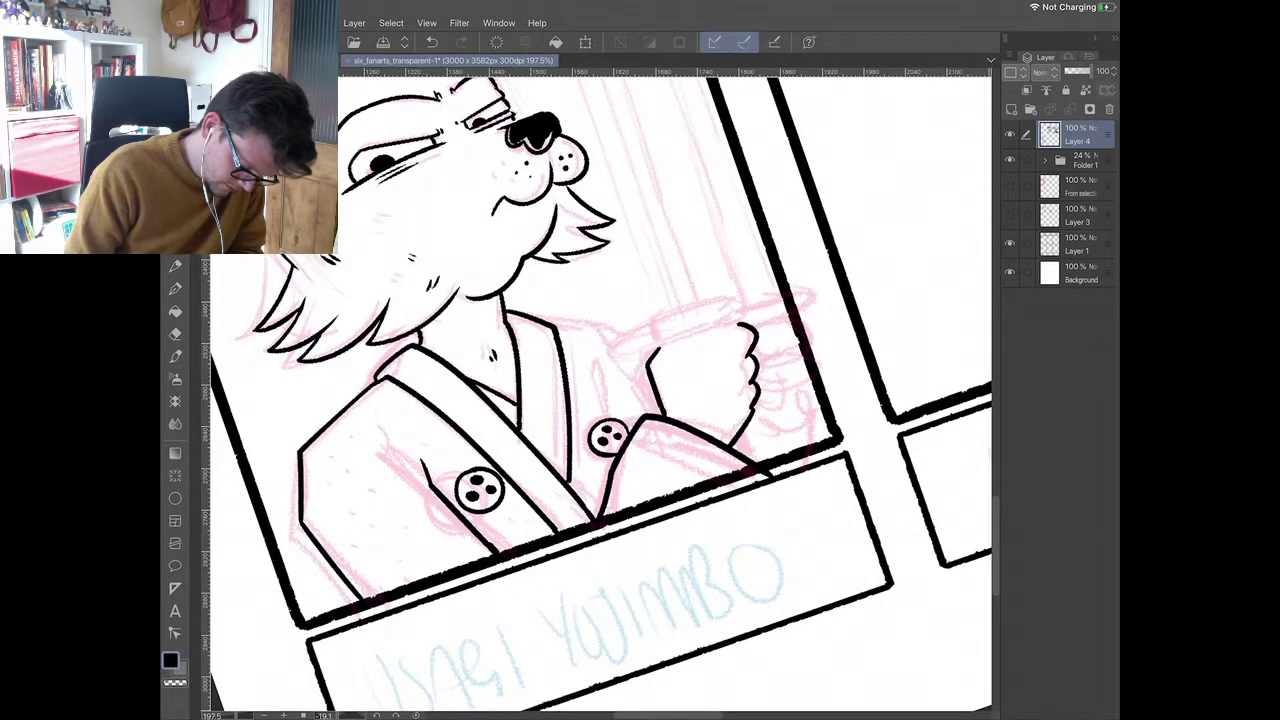
pyautogui.moveTo(626, 340)
pyautogui.mouseDown()
pyautogui.moveTo(640, 349)
pyautogui.moveTo(745, 321)
pyautogui.mouseUp()
pyautogui.moveTo(630, 338)
pyautogui.mouseDown()
pyautogui.moveTo(740, 305)
pyautogui.moveTo(755, 322)
pyautogui.mouseUp()
pyautogui.hotkey('ctrl', 'z')
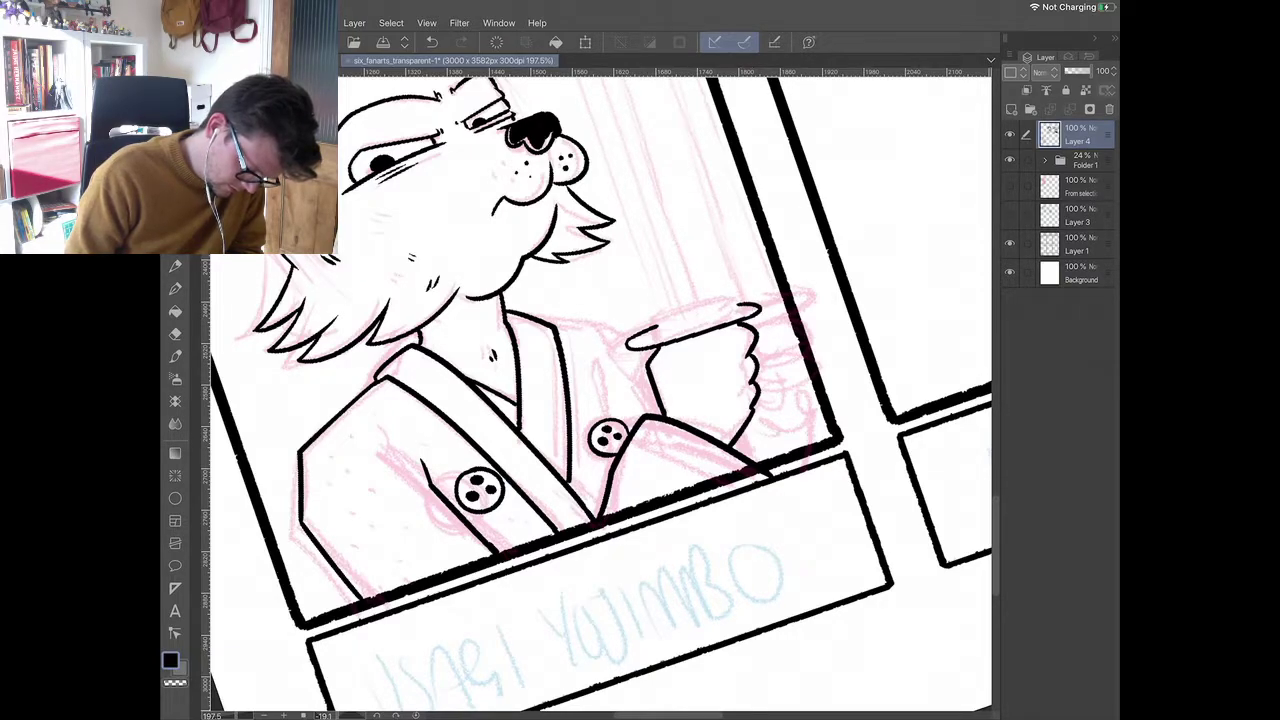
pyautogui.moveTo(640, 337); pyautogui.dragTo(746, 310)
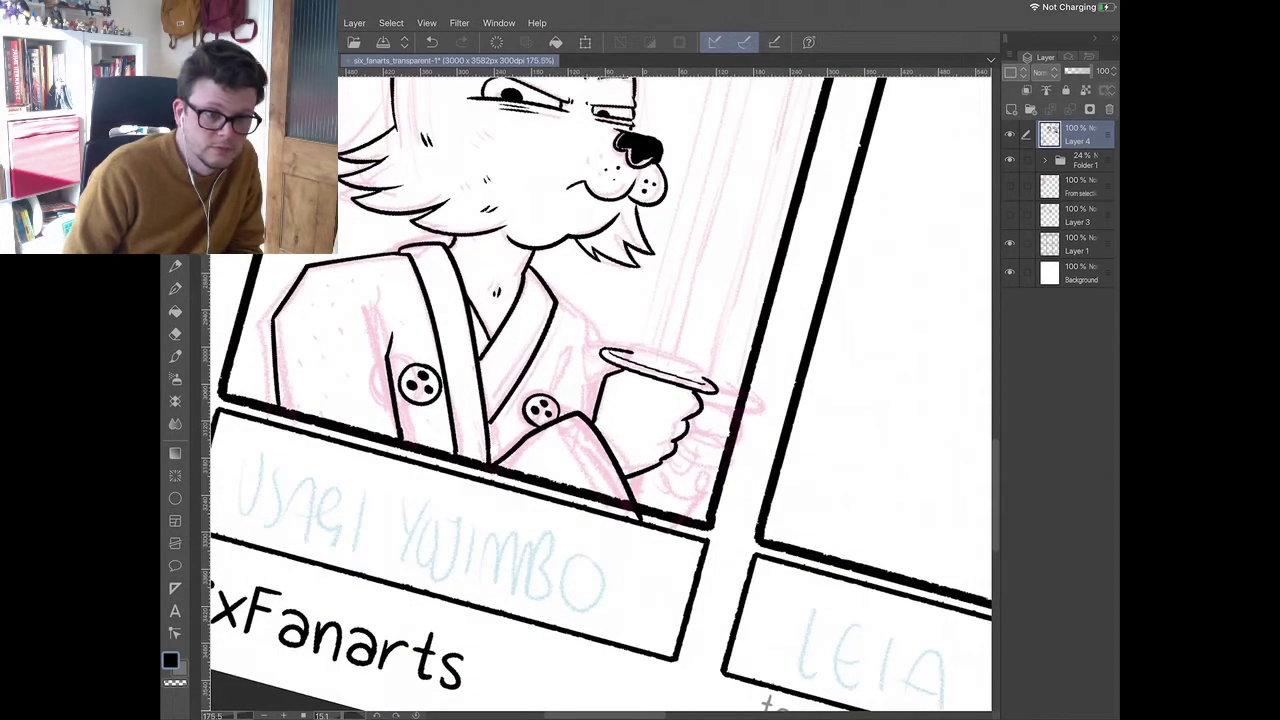
# - Ink the far shoulder line down to the wrist and add short fold lines beside the small crest
pyautogui.moveTo(556, 303)
pyautogui.mouseDown()
pyautogui.moveTo(597, 398)
pyautogui.moveTo(577, 385)
pyautogui.mouseUp()
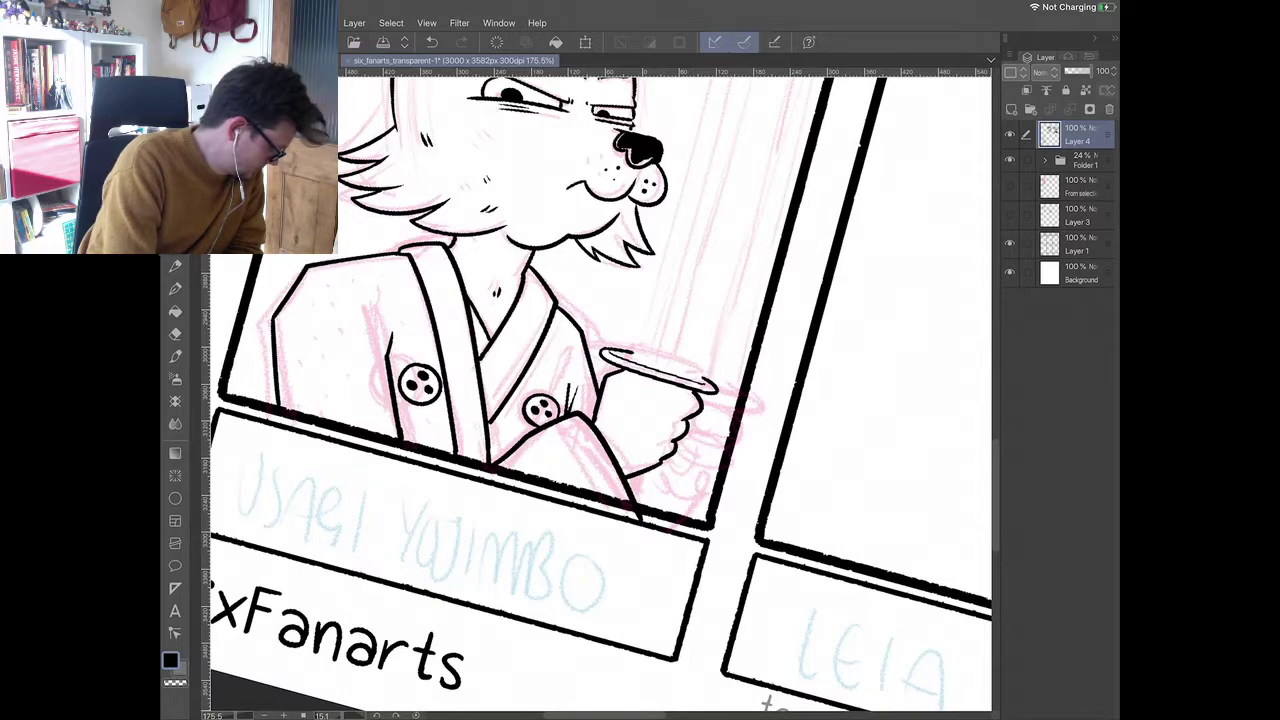
pyautogui.scroll(-1, 600, 390)
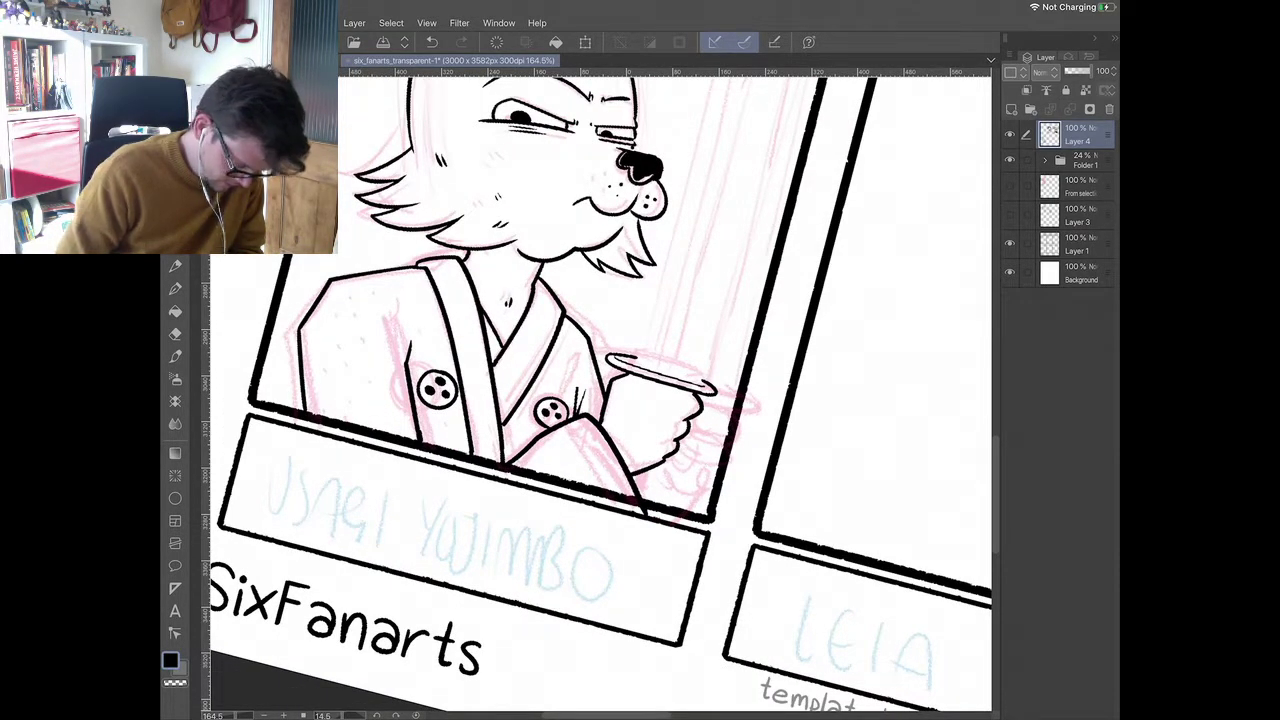
pyautogui.scroll(-3, 600, 390)
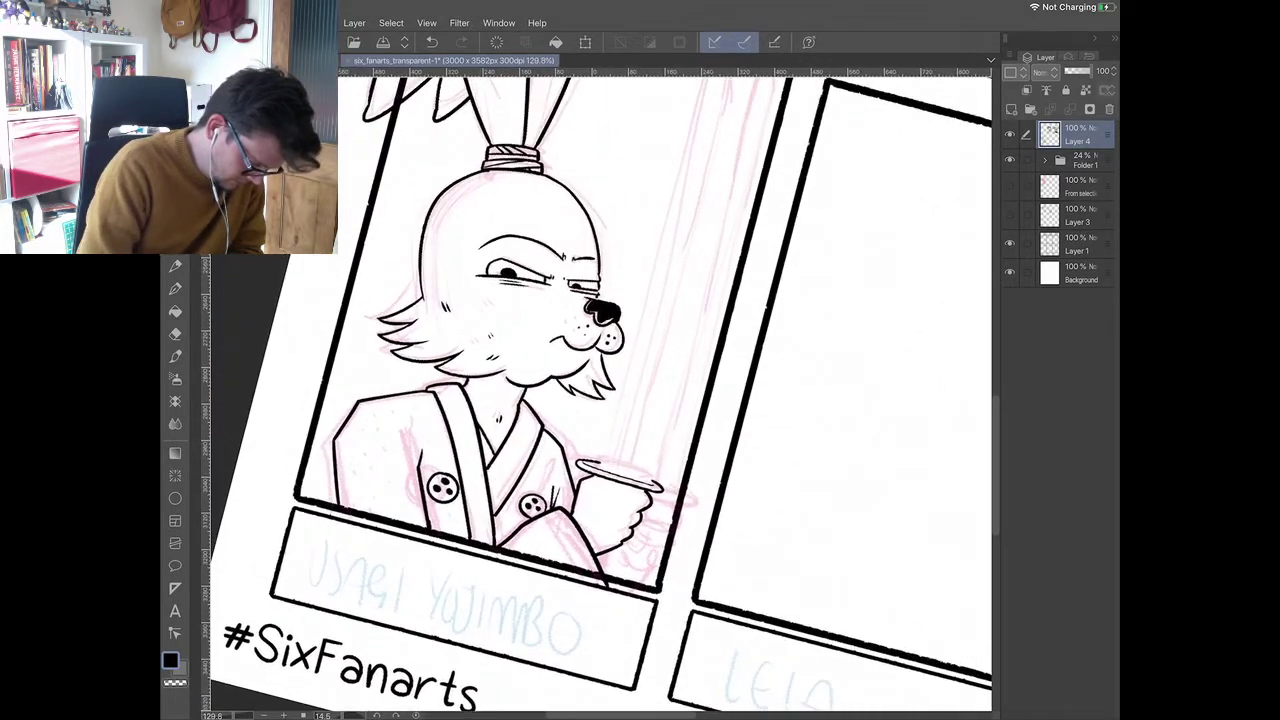
pyautogui.scroll(1, 600, 390)
pyautogui.scroll(1, 640, 375)
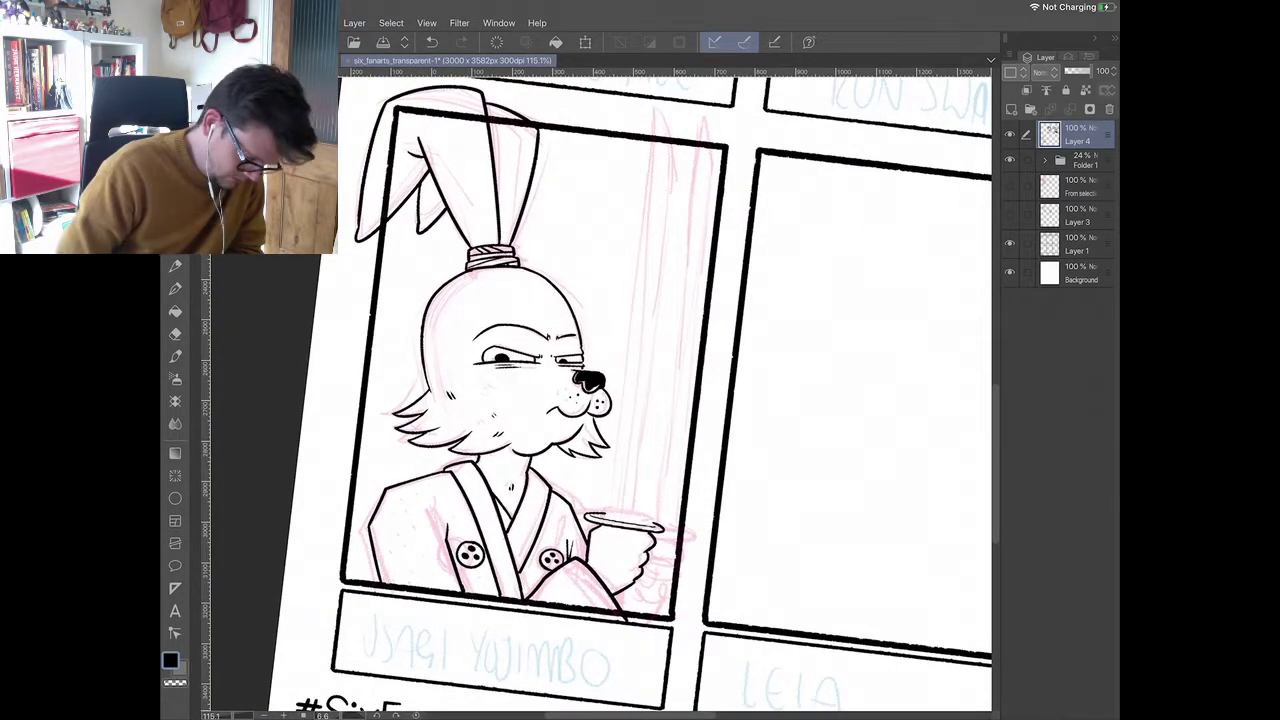
pyautogui.press('Tab')
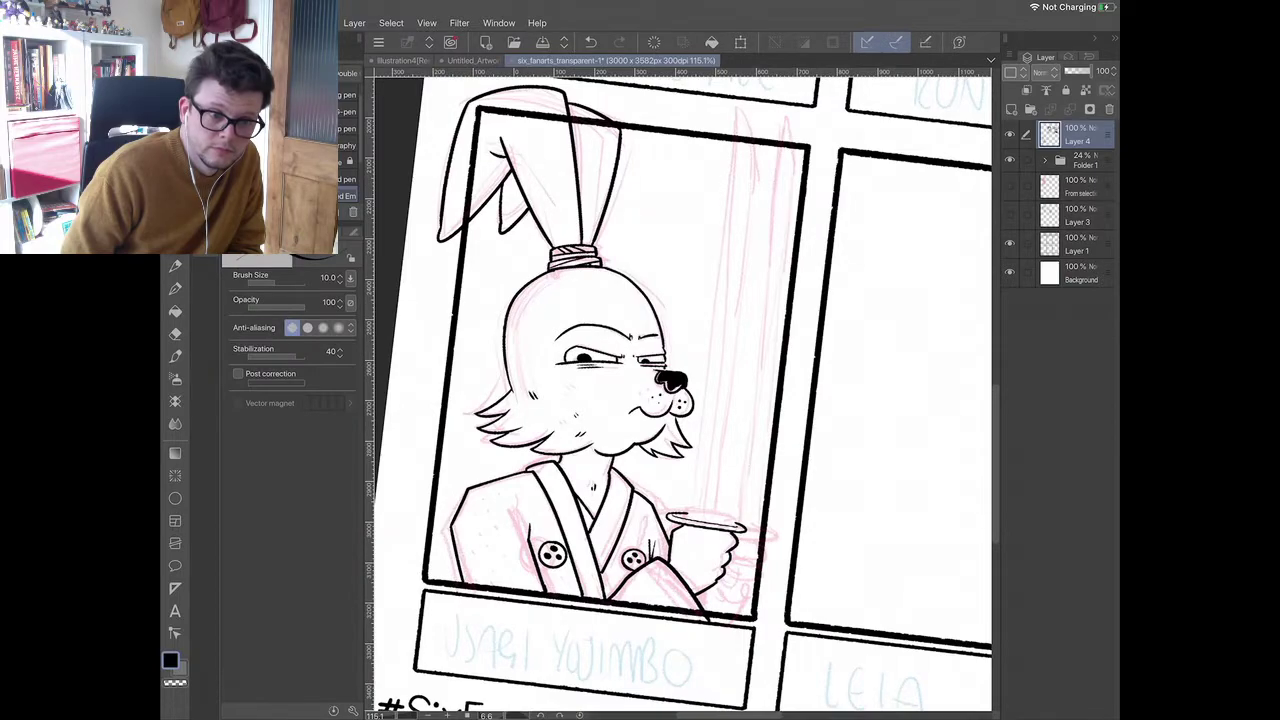
pyautogui.press('Tab')
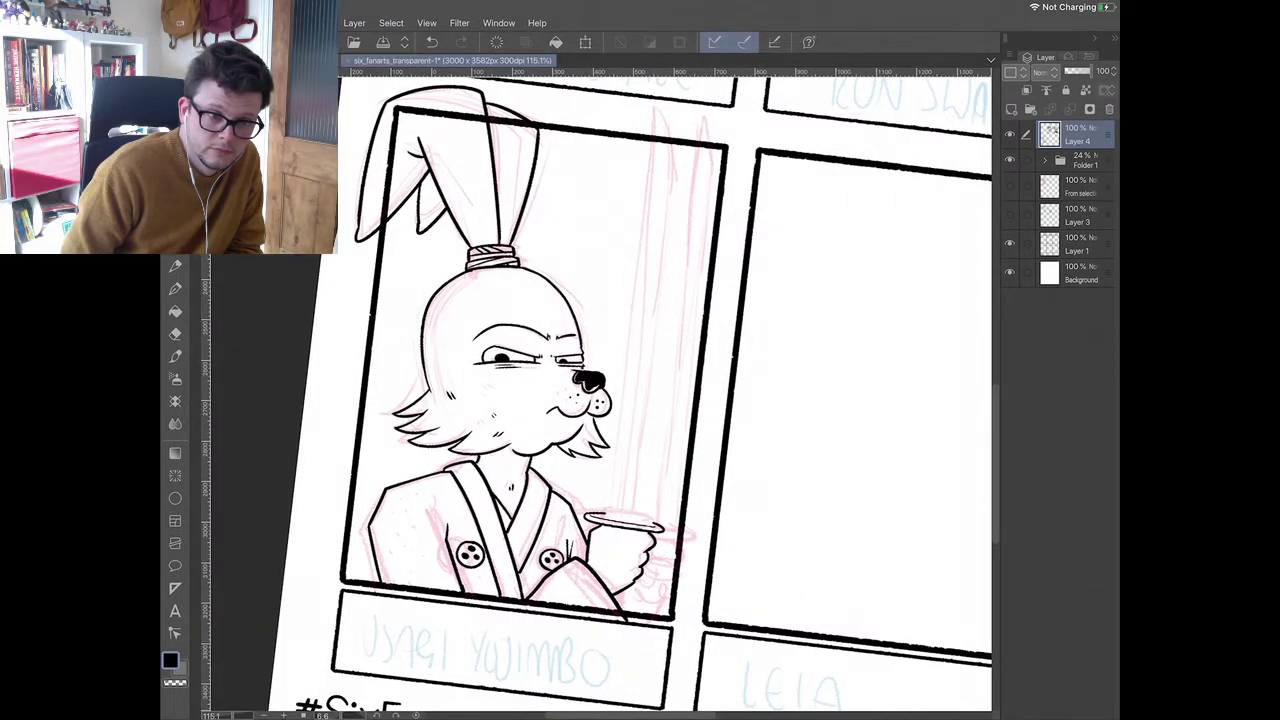
# - Ink the sword blade's two long vertical edges rising from the guard, with the nearer edge extending above the panel border
pyautogui.scroll(-3, 660, 400)
pyautogui.scroll(2, 660, 400)
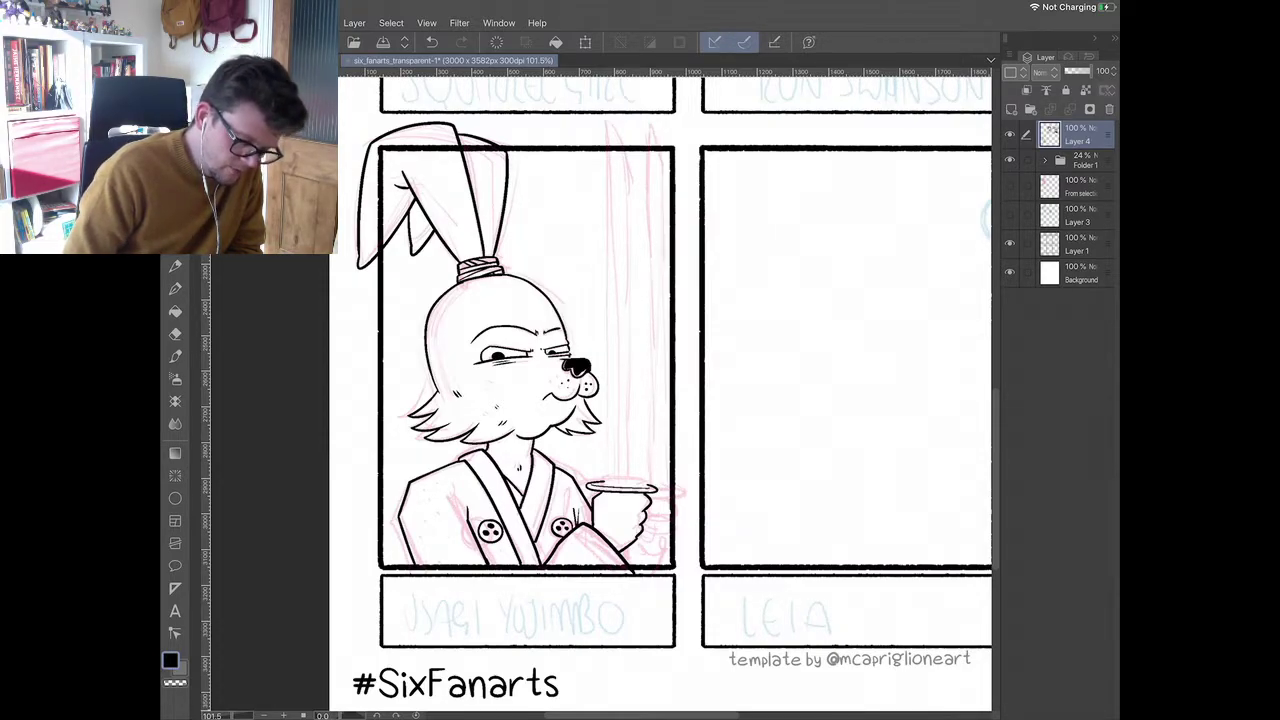
pyautogui.moveTo(606, 122); pyautogui.dragTo(606, 484)
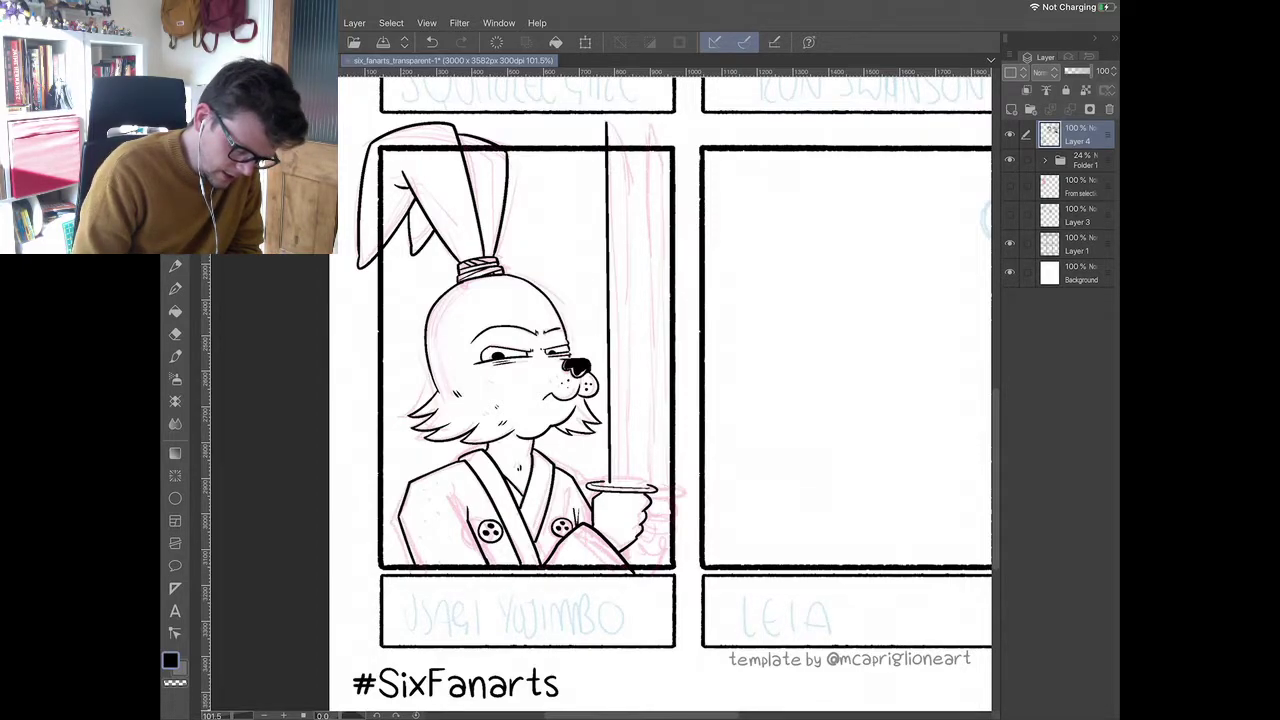
pyautogui.moveTo(636, 482)
pyautogui.mouseDown()
pyautogui.moveTo(631, 165)
pyautogui.moveTo(630, 480)
pyautogui.mouseUp()
pyautogui.hotkey('ctrl', 'z')
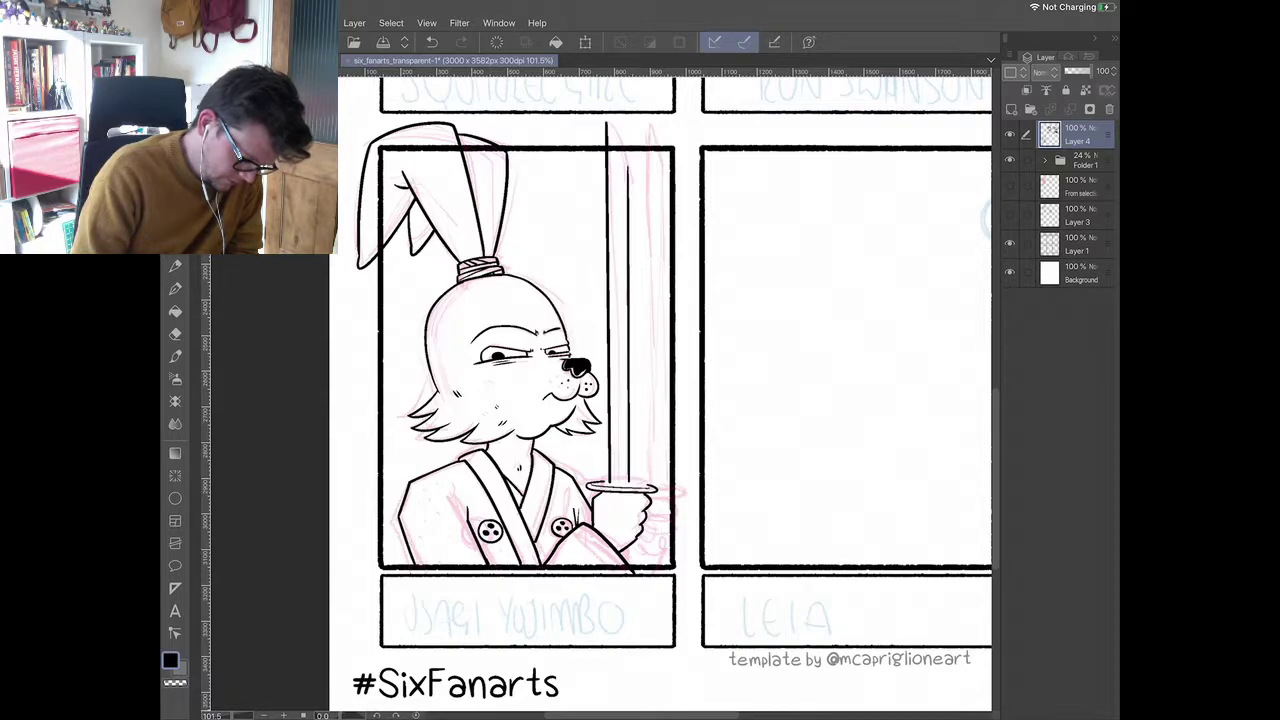
pyautogui.scroll(2, 600, 394)
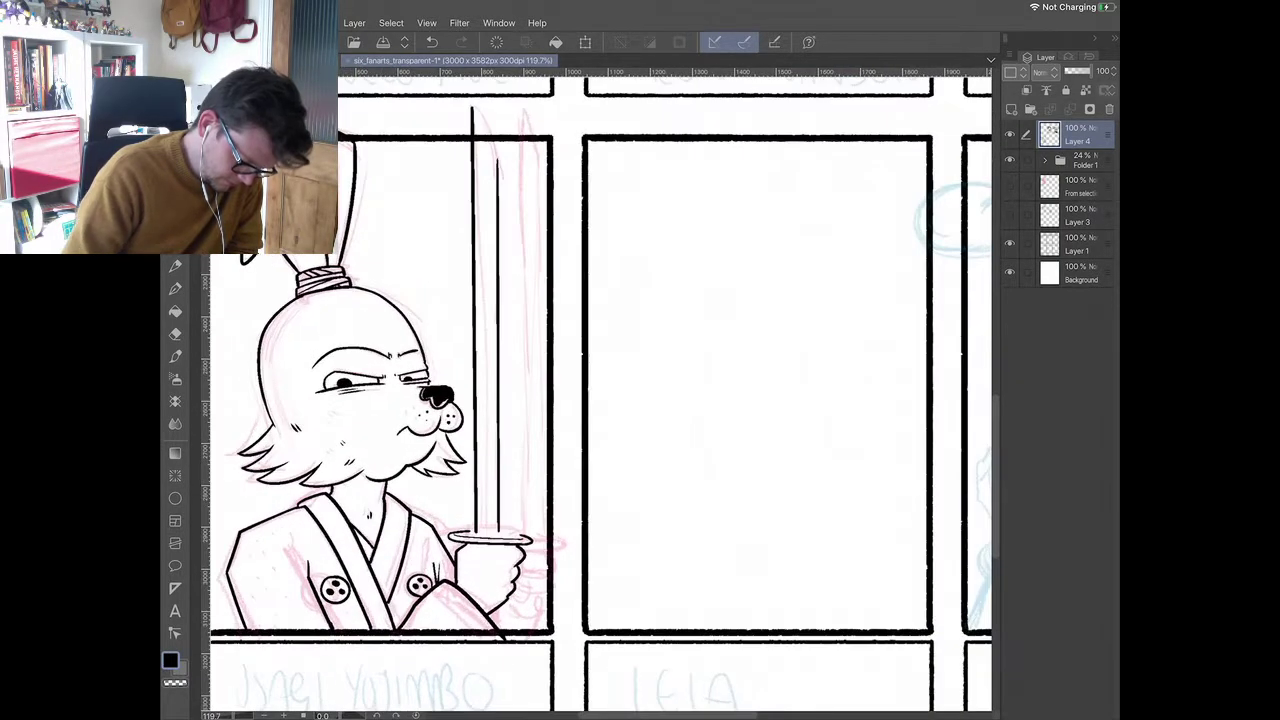
# - Ink the second sword blade's two long vertical edges beside the first blade, with the outer edge extending above the panel border
pyautogui.moveTo(522, 532)
pyautogui.mouseDown()
pyautogui.moveTo(519, 160)
pyautogui.moveTo(540, 336)
pyautogui.moveTo(537, 538)
pyautogui.mouseUp()
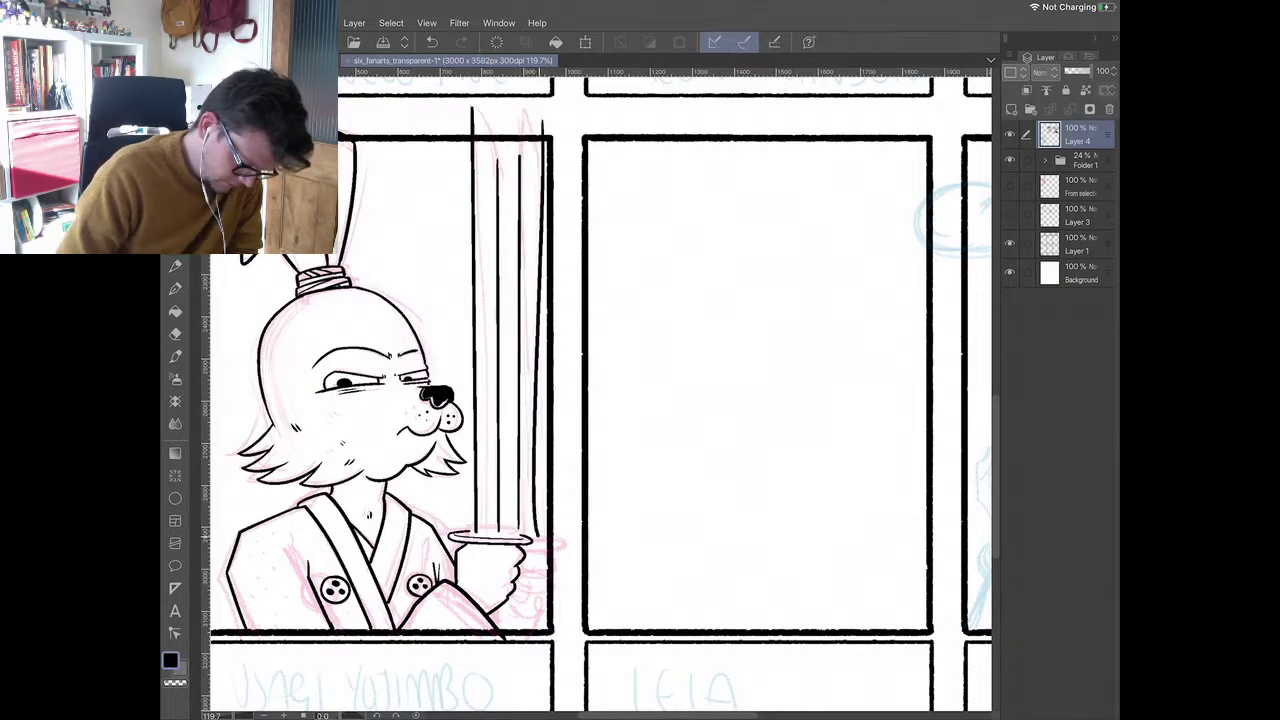
pyautogui.hotkey('ctrl', 'z')
pyautogui.moveTo(540, 116); pyautogui.dragTo(537, 534)
pyautogui.hotkey('ctrl', 'z')
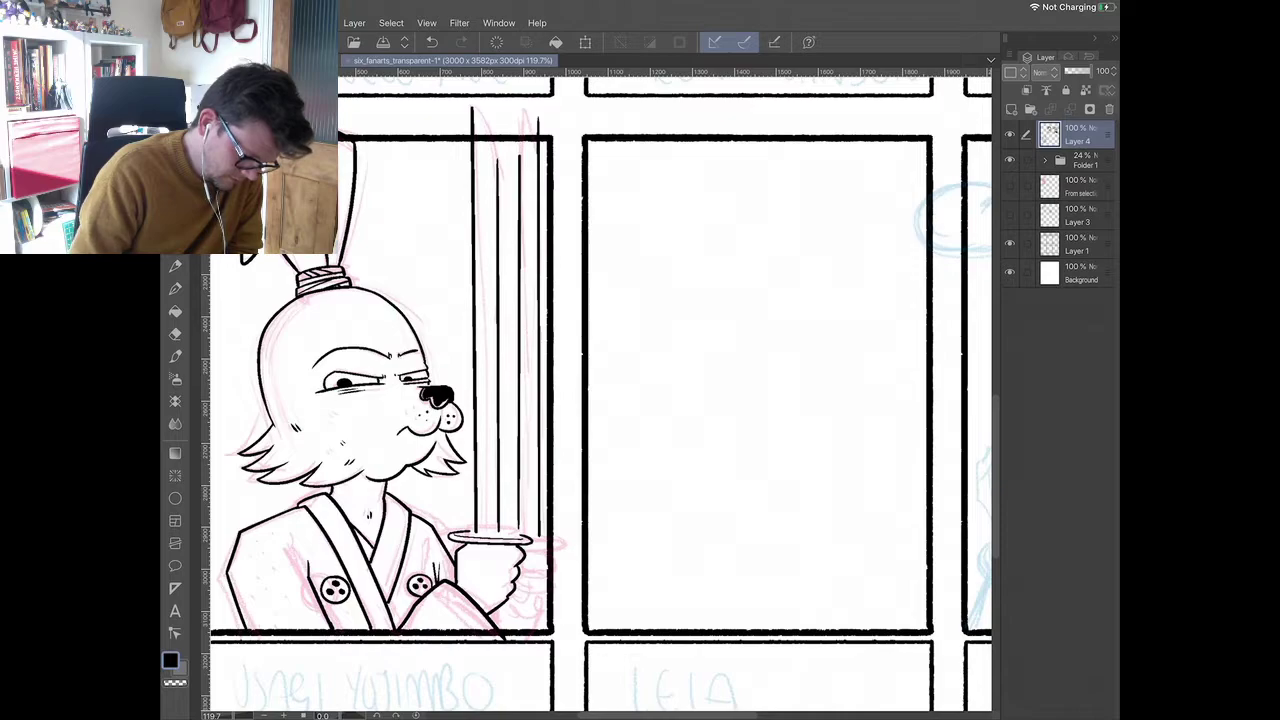
pyautogui.press('Tab')
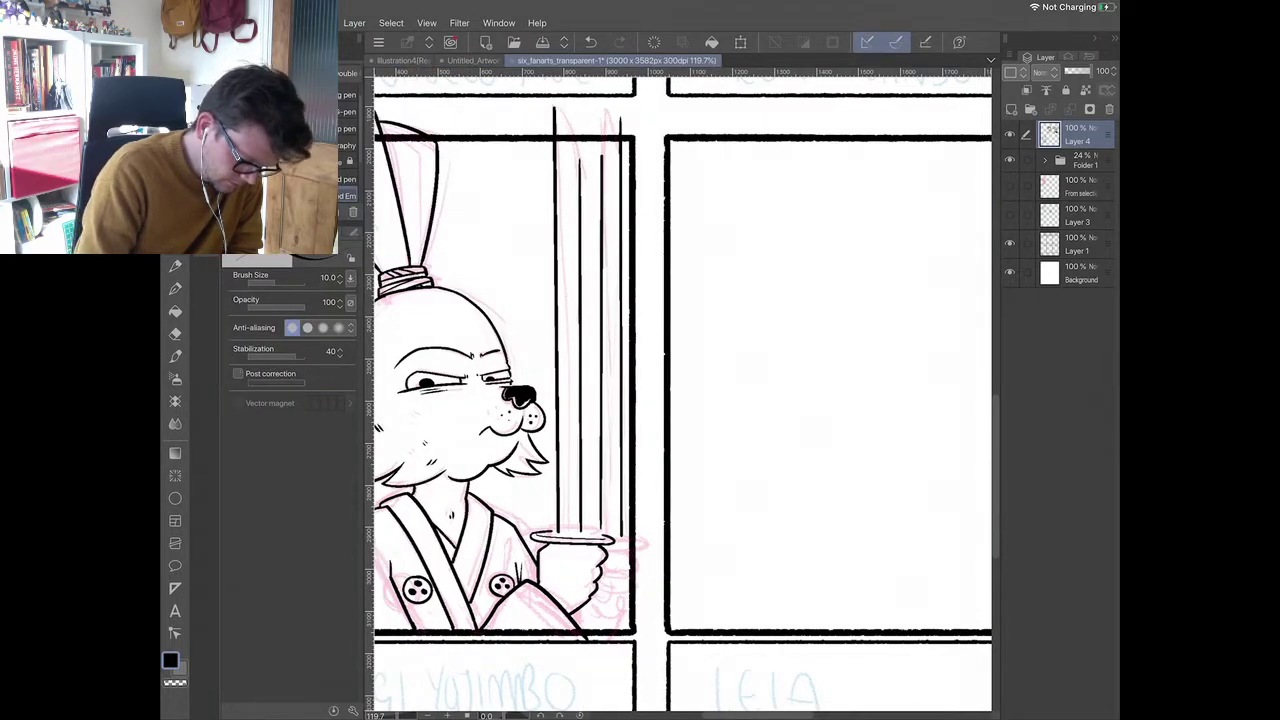
pyautogui.press('Tab')
pyautogui.scroll(-1, 600, 395)
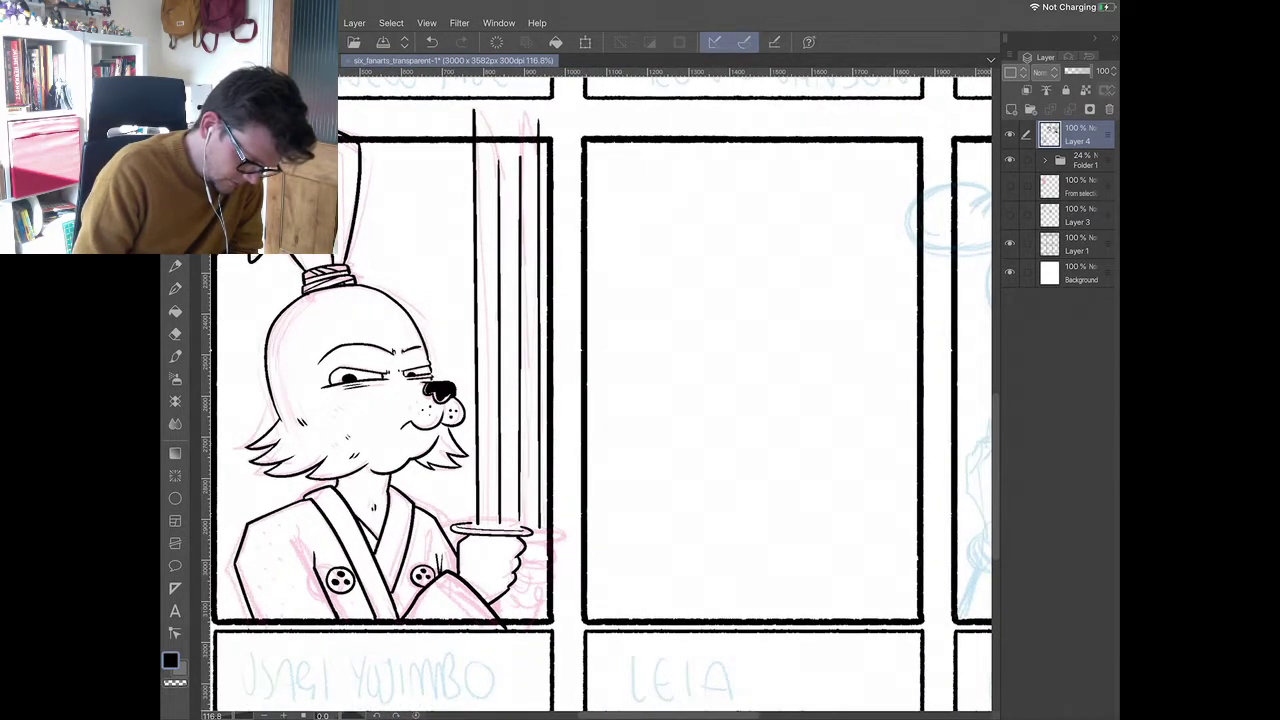
# - Ink the slanted pointed tips that close the upper ends of both sword blades
pyautogui.scroll(3, 600, 395)
pyautogui.moveTo(521, 102); pyautogui.dragTo(530, 192)
pyautogui.hotkey('ctrl', 'z')
pyautogui.moveTo(521, 103); pyautogui.dragTo(529, 190)
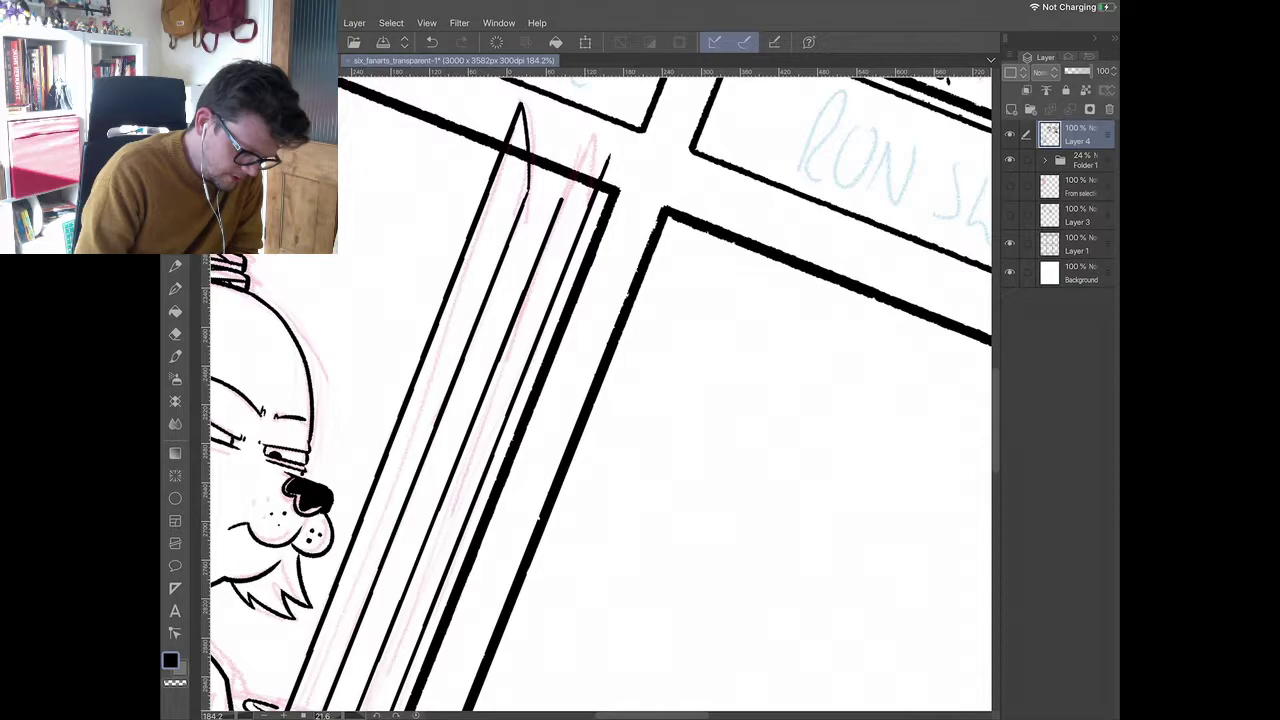
pyautogui.moveTo(562, 198)
pyautogui.mouseDown()
pyautogui.moveTo(600, 158)
pyautogui.moveTo(610, 180)
pyautogui.mouseUp()
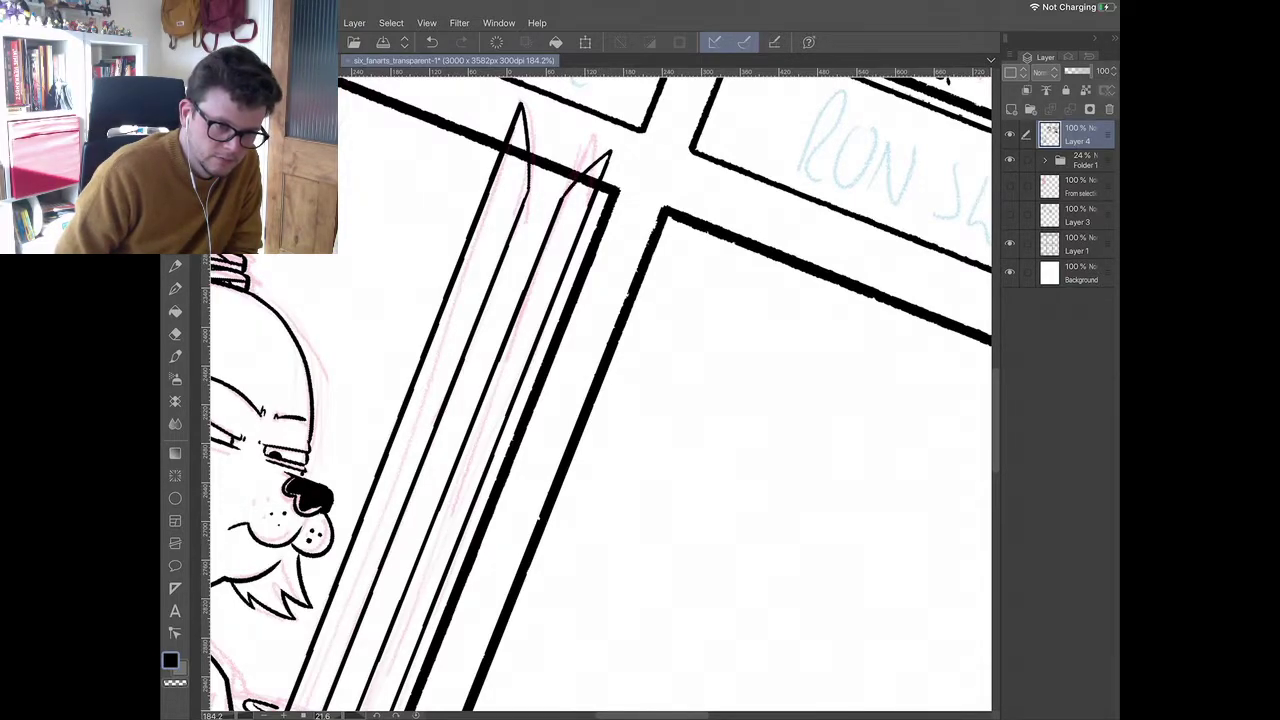
# - Erase the upper edge and rounded ends of the first sword's guard where the blade meets it
pyautogui.scroll(-2, 600, 395)
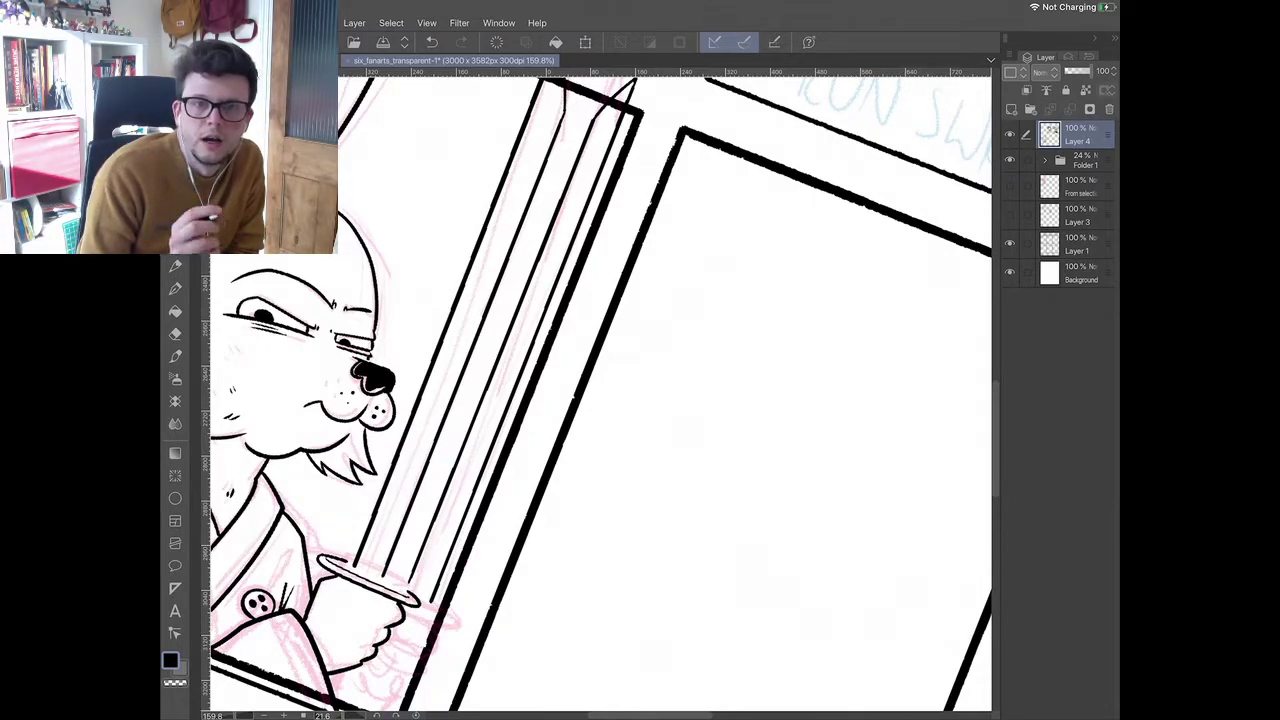
pyautogui.scroll(-2, 600, 395)
pyautogui.scroll(-1, 600, 390)
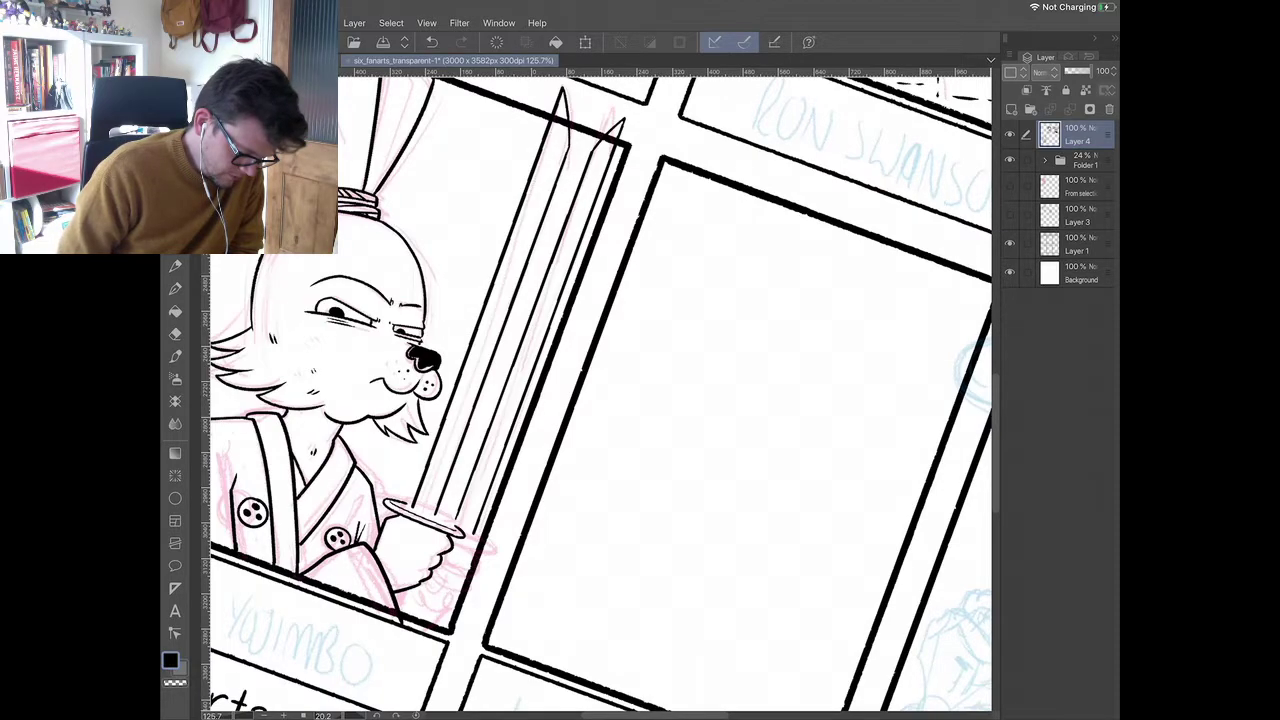
pyautogui.scroll(-5, 600, 390)
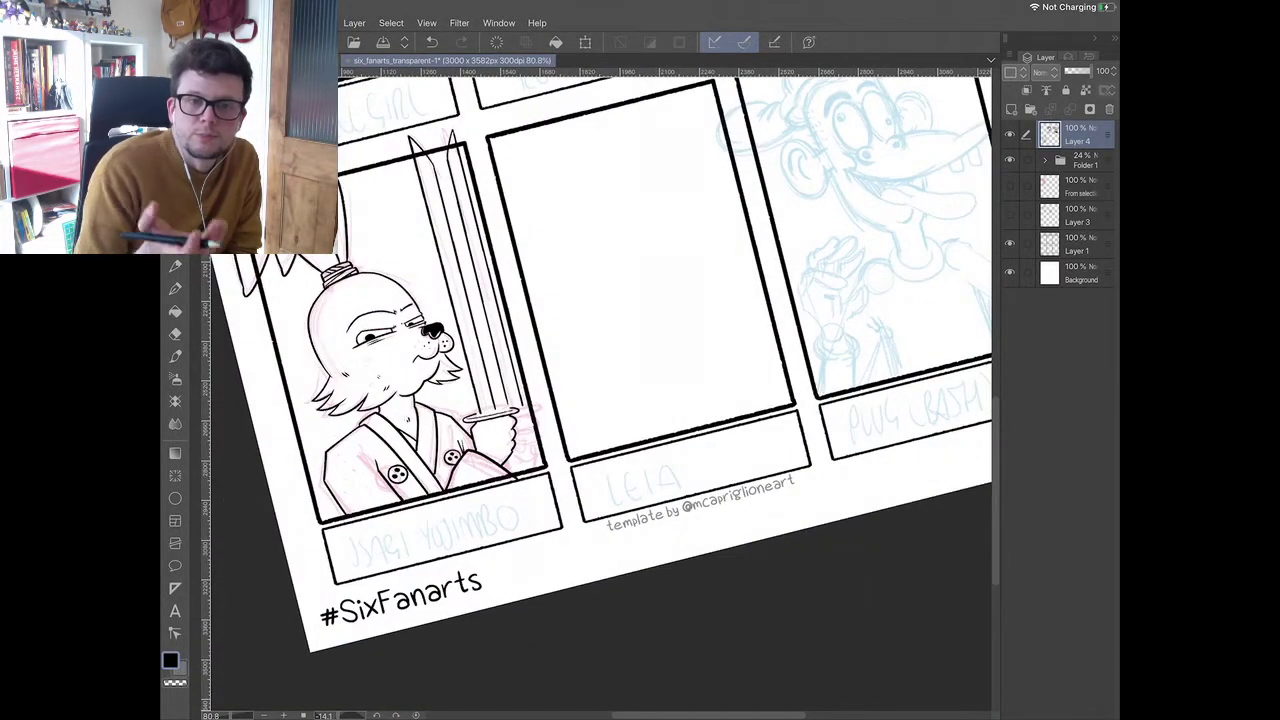
pyautogui.scroll(4, 470, 445)
pyautogui.scroll(3, 455, 445)
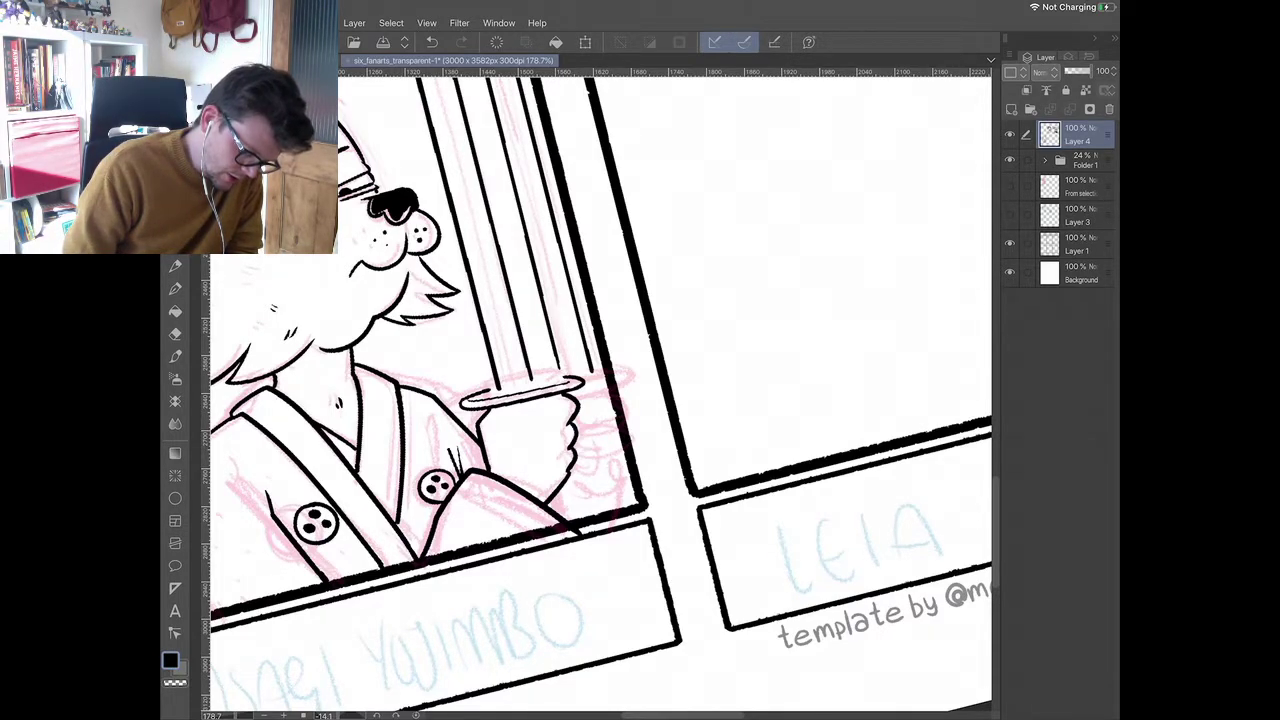
pyautogui.scroll(2, 600, 394)
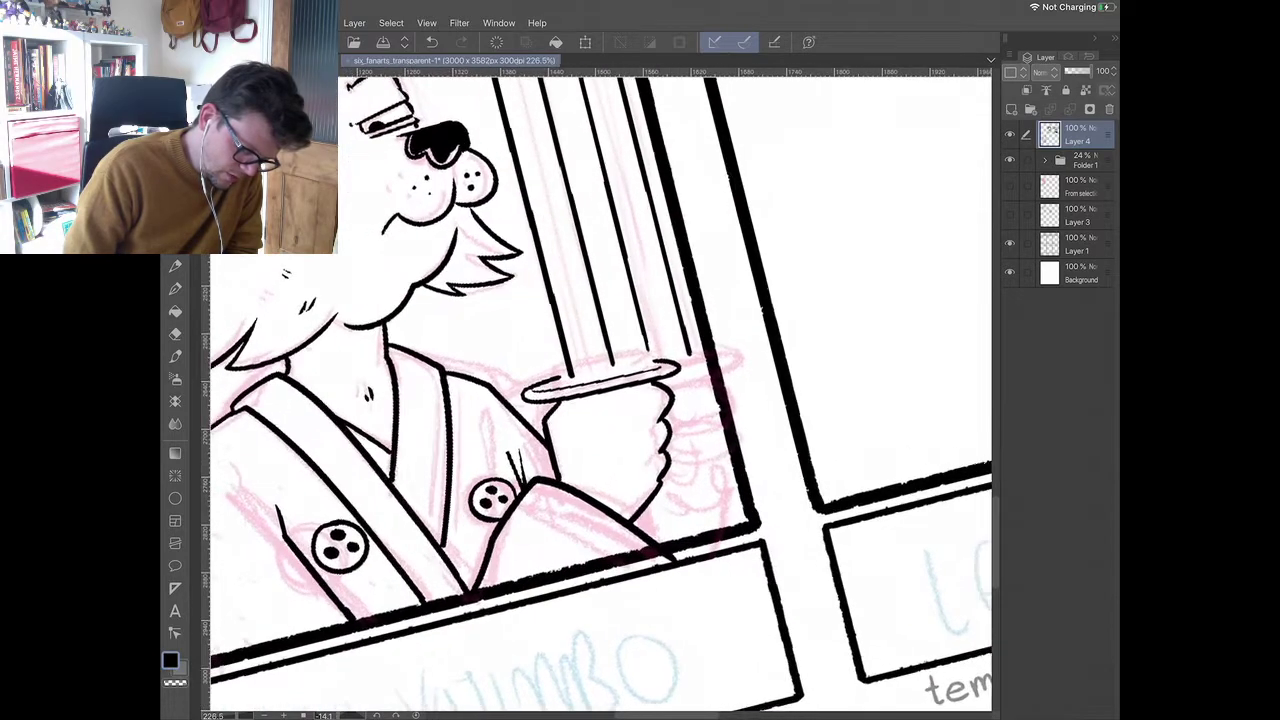
pyautogui.moveTo(575, 375)
pyautogui.mouseDown()
pyautogui.moveTo(614, 365)
pyautogui.moveTo(562, 378)
pyautogui.moveTo(656, 362)
pyautogui.mouseUp()
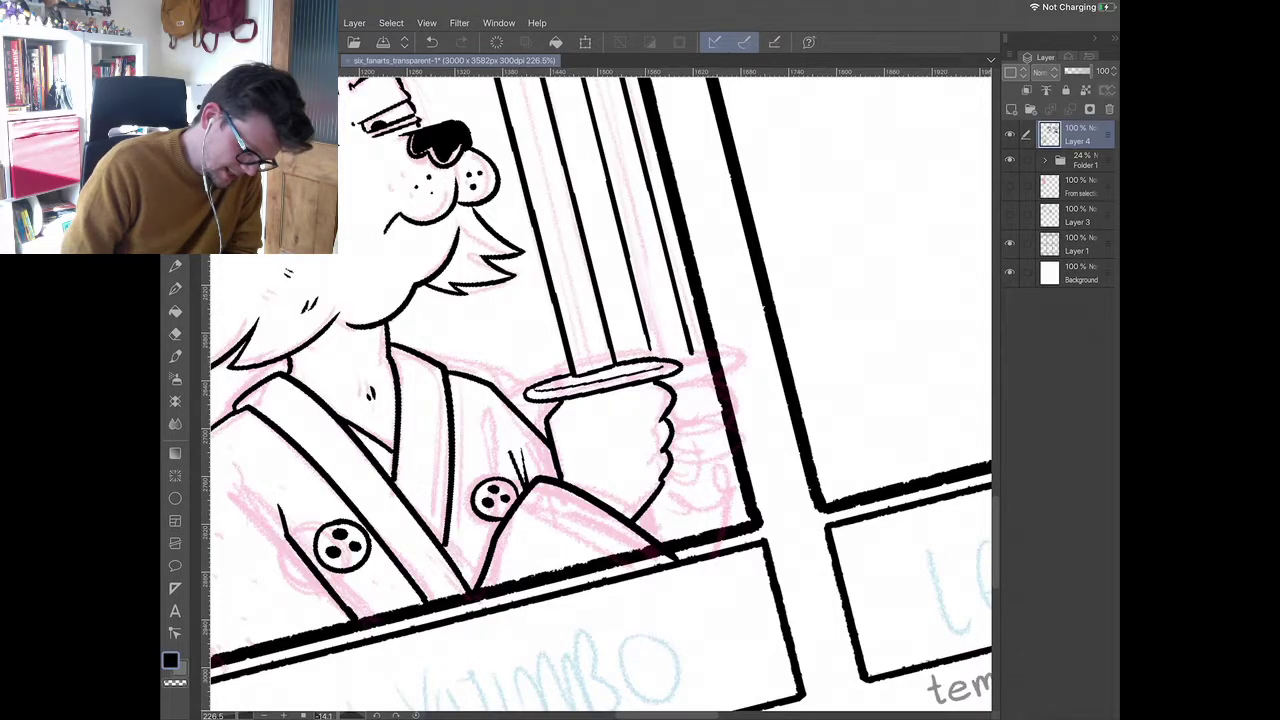
pyautogui.press('e')
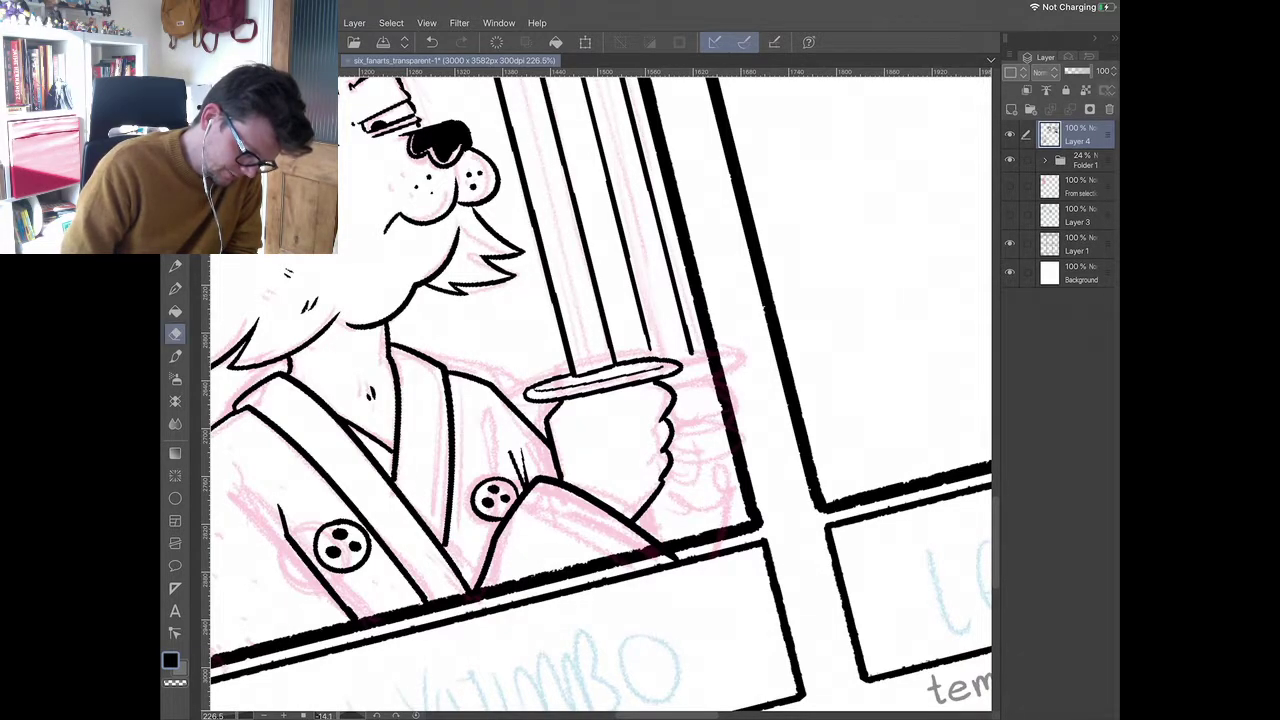
pyautogui.moveTo(574, 372)
pyautogui.mouseDown()
pyautogui.moveTo(654, 358)
pyautogui.moveTo(690, 368)
pyautogui.mouseUp()
pyautogui.moveTo(566, 378); pyautogui.dragTo(522, 392)
pyautogui.press('p')
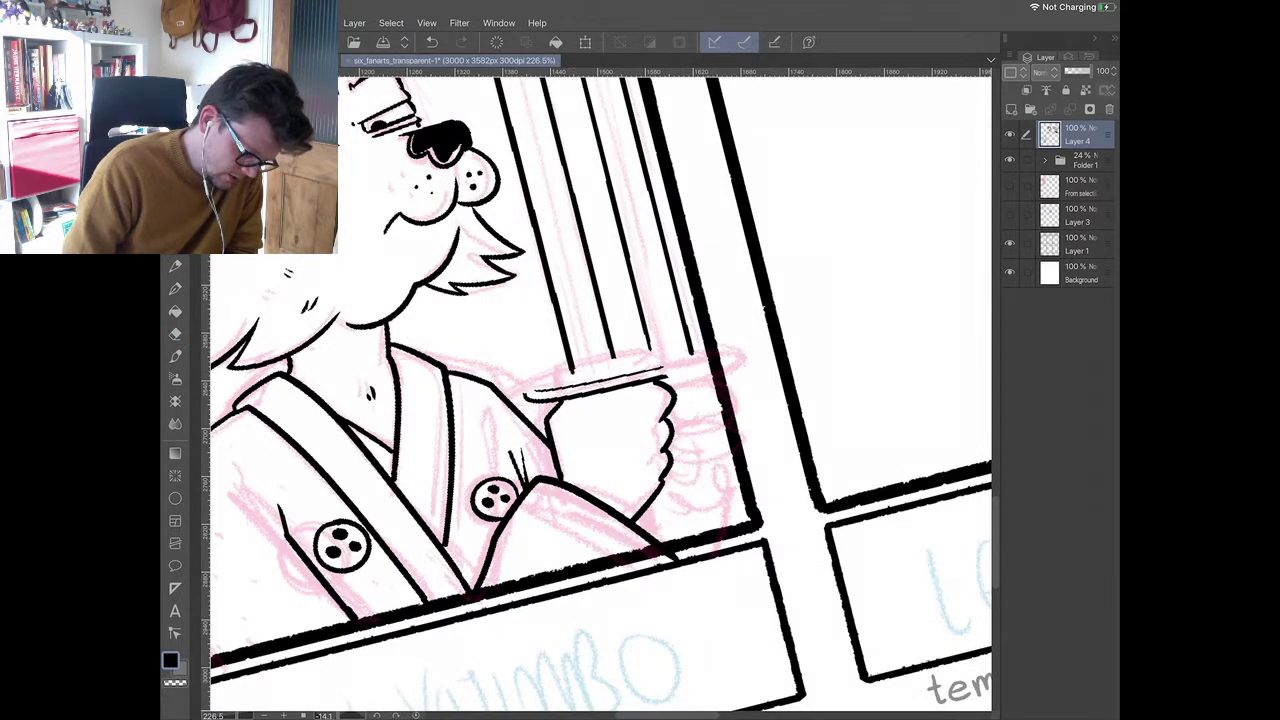
# - Ink the first blade's base line on the guard and redraw the guard's rounded upper rim around it
pyautogui.moveTo(572, 372); pyautogui.dragTo(616, 358)
pyautogui.moveTo(524, 392)
pyautogui.mouseDown()
pyautogui.moveTo(524, 378)
pyautogui.moveTo(568, 372)
pyautogui.moveTo(541, 380)
pyautogui.mouseUp()
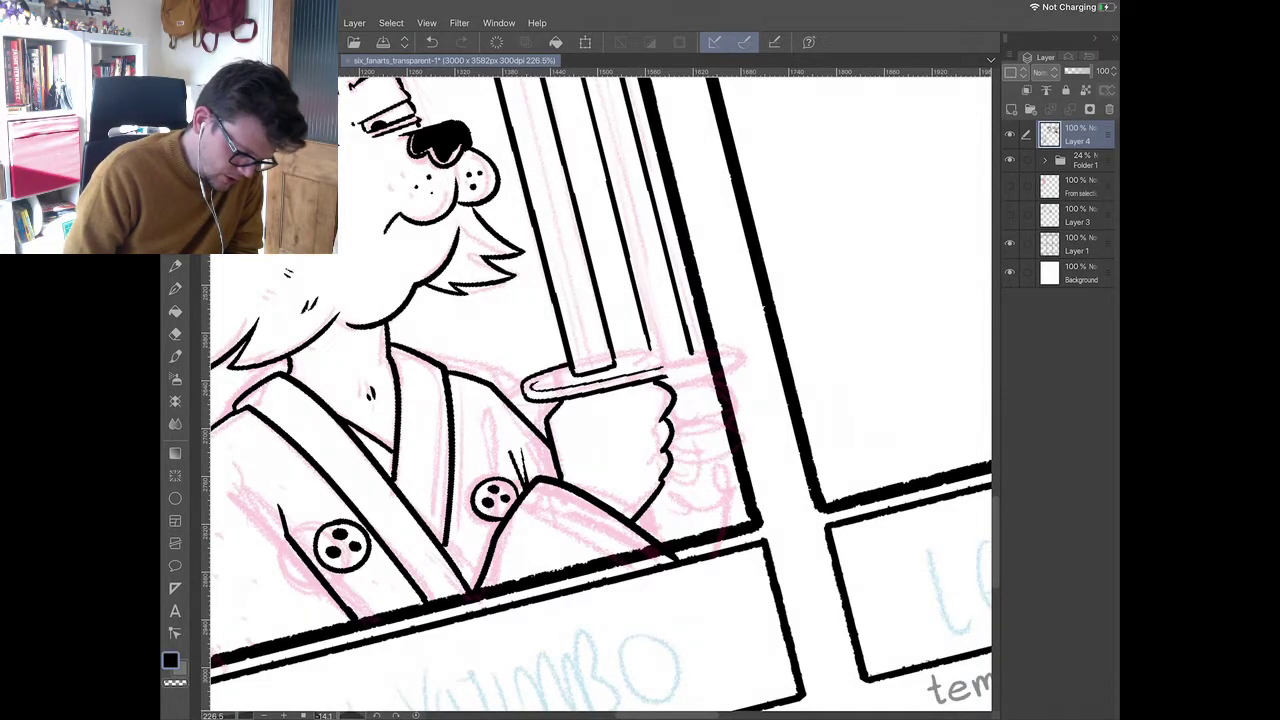
pyautogui.moveTo(616, 357)
pyautogui.mouseDown()
pyautogui.moveTo(658, 353)
pyautogui.moveTo(668, 376)
pyautogui.moveTo(662, 351)
pyautogui.moveTo(667, 376)
pyautogui.mouseUp()
pyautogui.hotkey('ctrl', 'z')
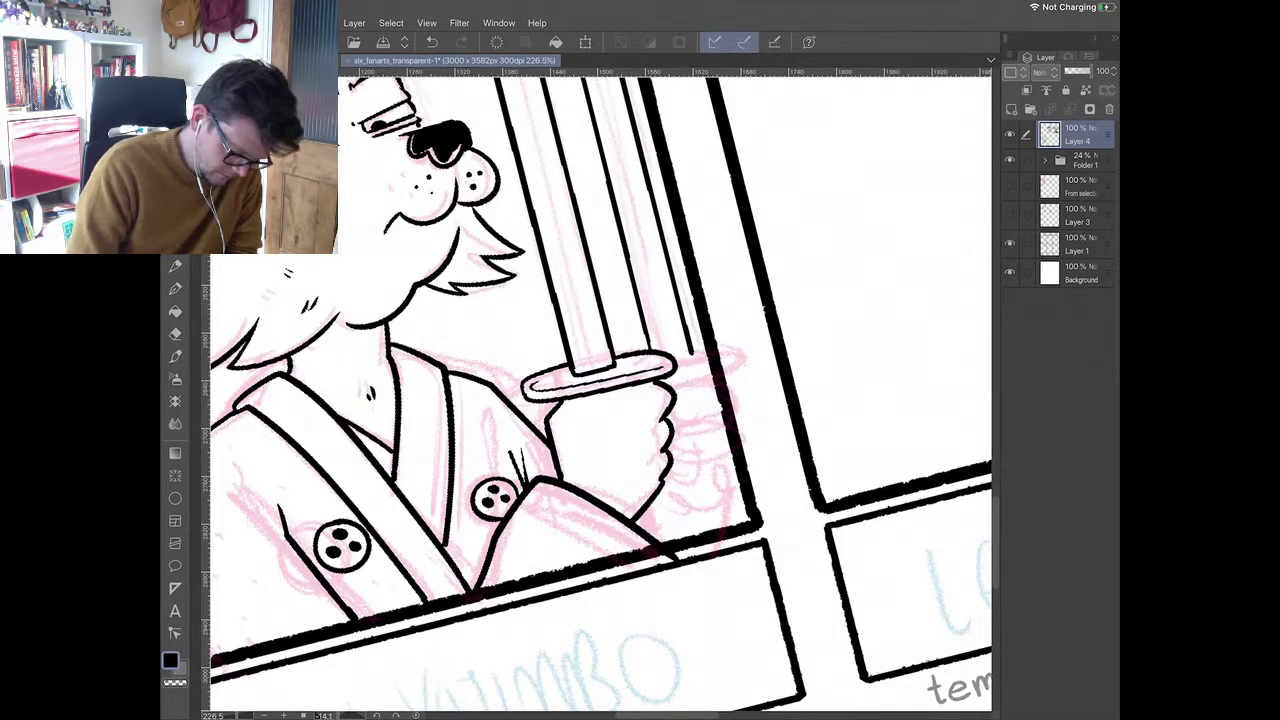
# - Doodle a grinning cartoon head with round eyes, an ear and spiky hair in the empty Leia panel
pyautogui.scroll(-5, 601, 394)
pyautogui.scroll(5, 649, 250)
pyautogui.moveTo(655, 243)
pyautogui.mouseDown()
pyautogui.moveTo(568, 294)
pyautogui.moveTo(563, 360)
pyautogui.moveTo(696, 381)
pyautogui.moveTo(692, 261)
pyautogui.moveTo(718, 292)
pyautogui.moveTo(708, 330)
pyautogui.mouseUp()
pyautogui.moveTo(618, 264)
pyautogui.mouseDown()
pyautogui.moveTo(604, 298)
pyautogui.moveTo(620, 264)
pyautogui.moveTo(622, 318)
pyautogui.mouseUp()
pyautogui.moveTo(676, 280)
pyautogui.mouseDown()
pyautogui.moveTo(680, 318)
pyautogui.moveTo(678, 280)
pyautogui.moveTo(674, 300)
pyautogui.mouseUp()
pyautogui.moveTo(588, 314)
pyautogui.mouseDown()
pyautogui.moveTo(664, 318)
pyautogui.moveTo(588, 328)
pyautogui.moveTo(652, 346)
pyautogui.moveTo(592, 346)
pyautogui.moveTo(644, 346)
pyautogui.mouseUp()
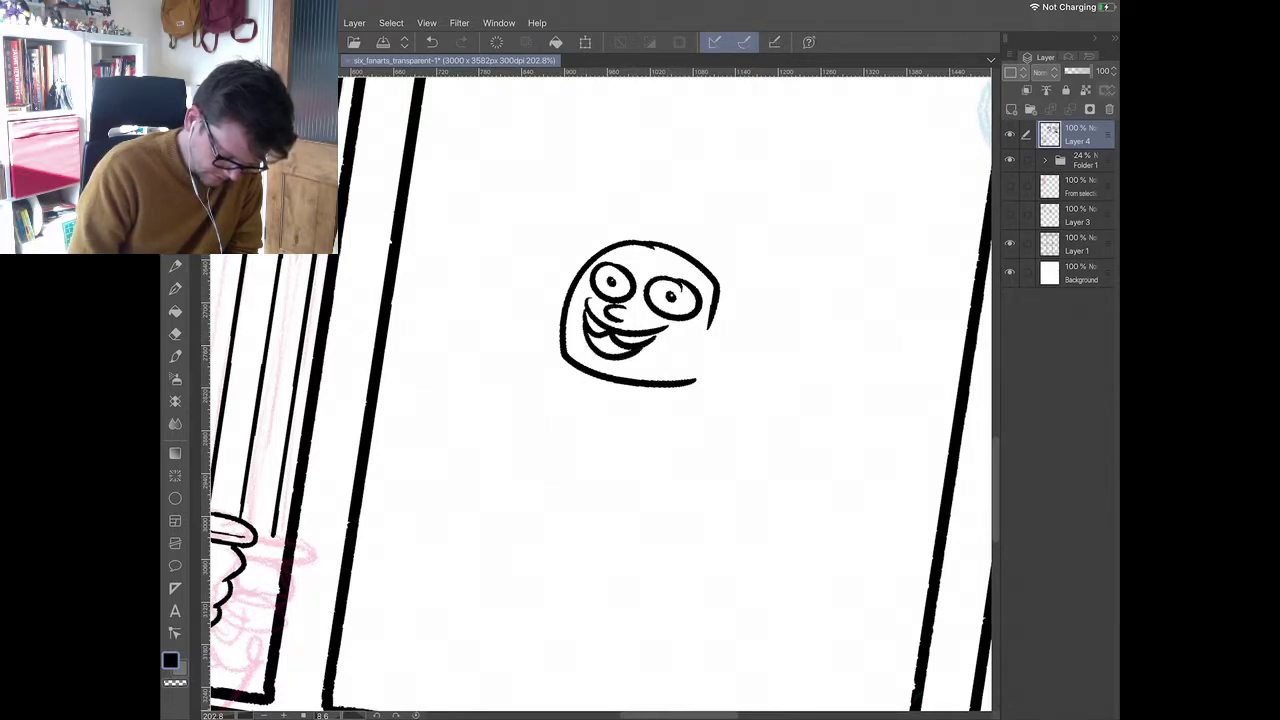
pyautogui.moveTo(712, 322); pyautogui.dragTo(704, 364)
pyautogui.moveTo(624, 240)
pyautogui.mouseDown()
pyautogui.moveTo(676, 230)
pyautogui.moveTo(722, 246)
pyautogui.moveTo(724, 328)
pyautogui.mouseUp()
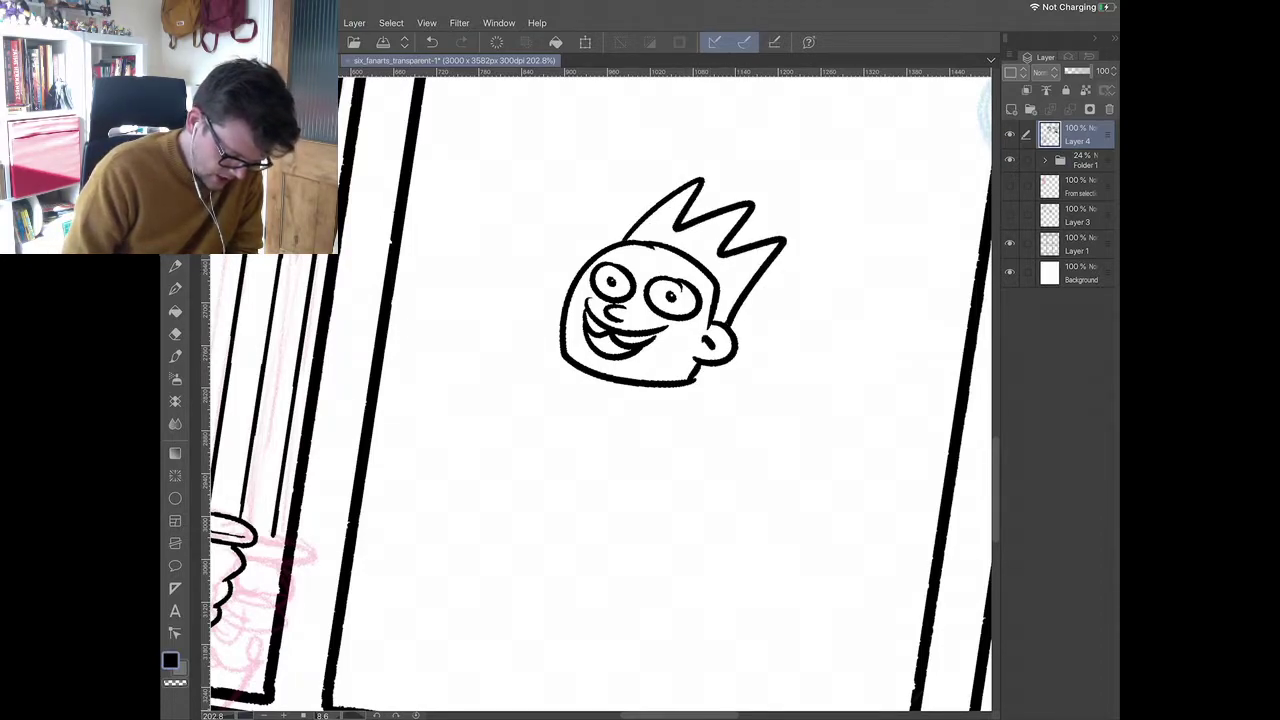
pyautogui.moveTo(596, 350); pyautogui.dragTo(679, 334)
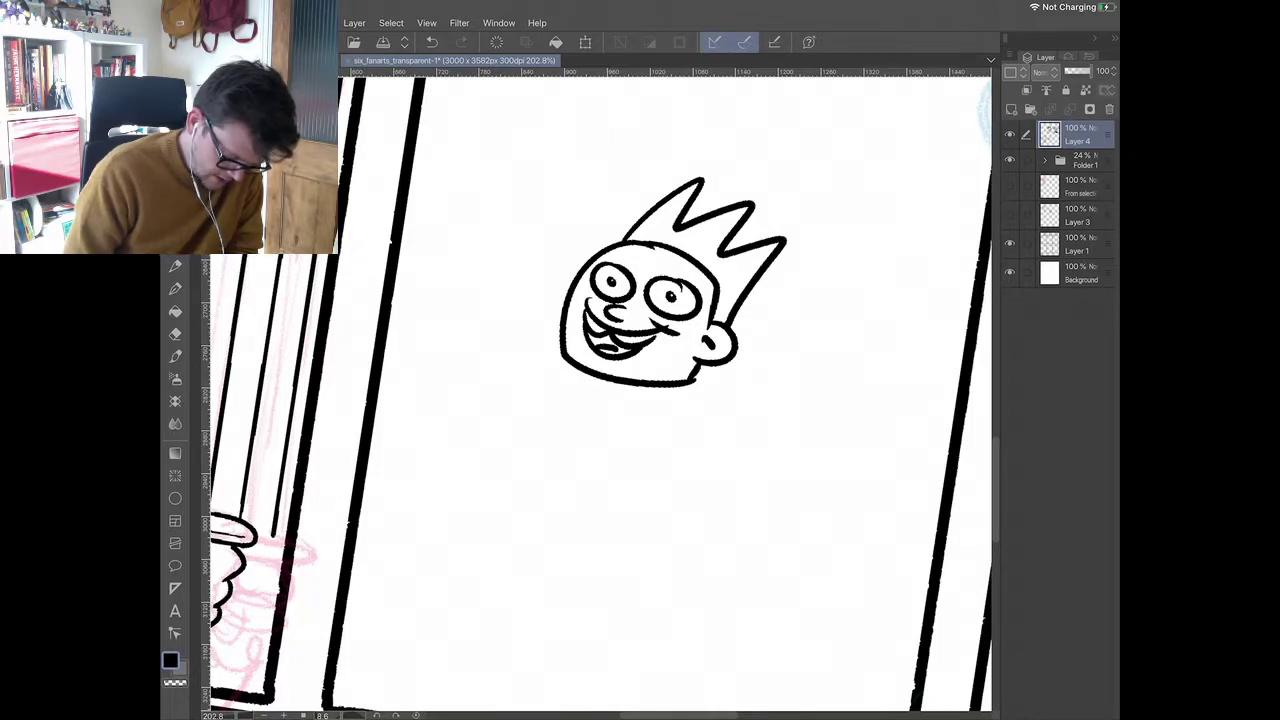
# - Add a curved band under the doodled head's chin and a small hand with short fingers on each side
pyautogui.scroll(-3, 777, 275)
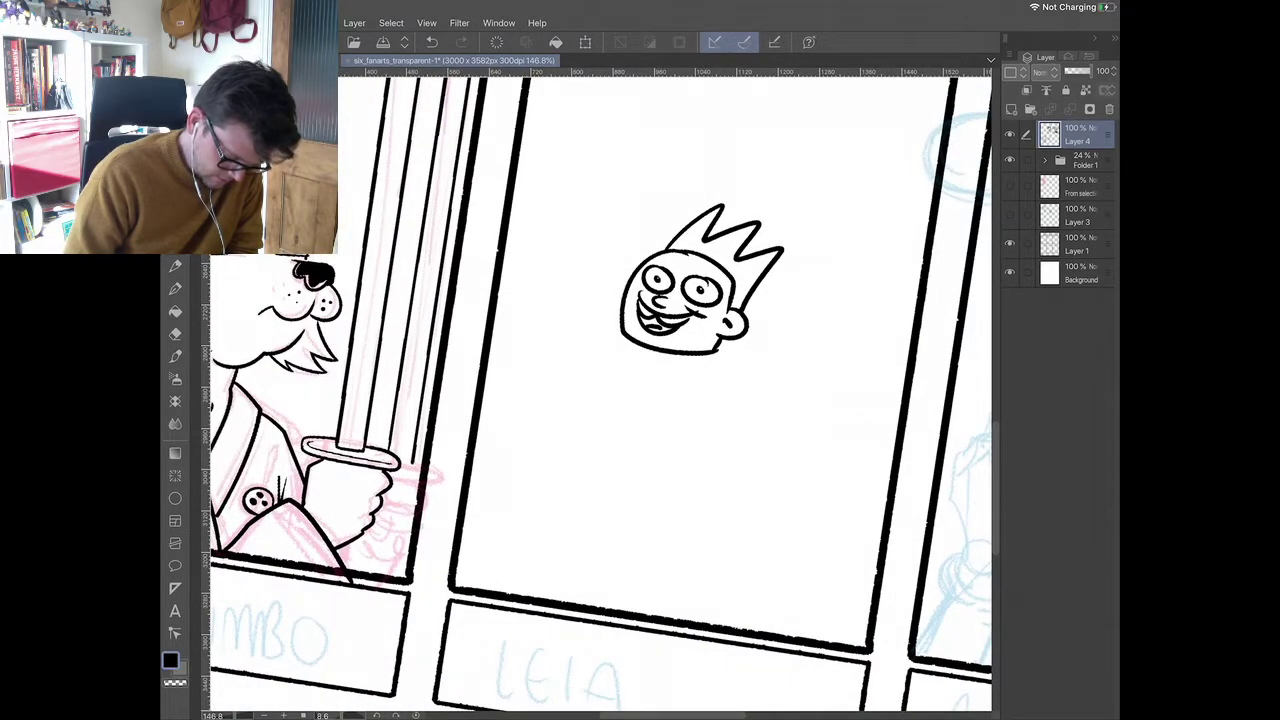
pyautogui.moveTo(655, 351)
pyautogui.mouseDown()
pyautogui.moveTo(703, 371)
pyautogui.moveTo(711, 355)
pyautogui.mouseUp()
pyautogui.hotkey('ctrl', 'z')
pyautogui.moveTo(620, 332)
pyautogui.mouseDown()
pyautogui.moveTo(647, 364)
pyautogui.moveTo(689, 367)
pyautogui.moveTo(718, 348)
pyautogui.mouseUp()
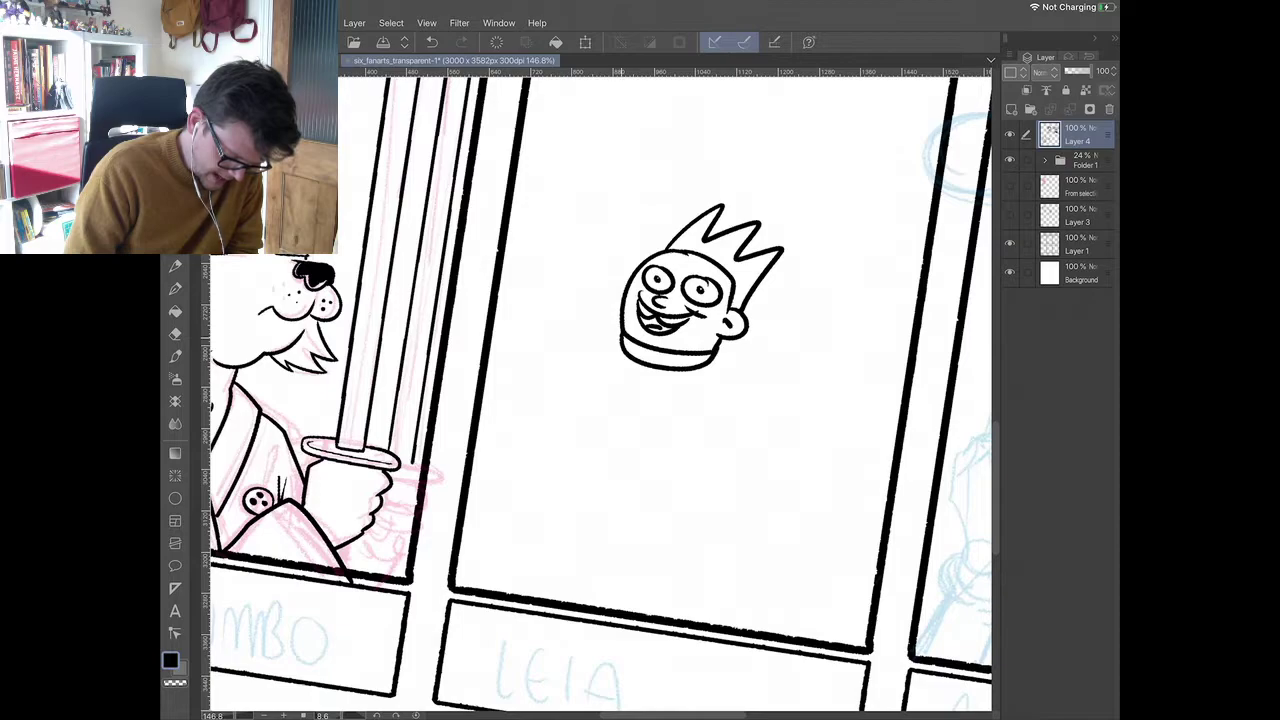
pyautogui.moveTo(578, 325)
pyautogui.mouseDown()
pyautogui.moveTo(620, 330)
pyautogui.moveTo(622, 360)
pyautogui.moveTo(576, 352)
pyautogui.moveTo(588, 340)
pyautogui.moveTo(620, 360)
pyautogui.mouseUp()
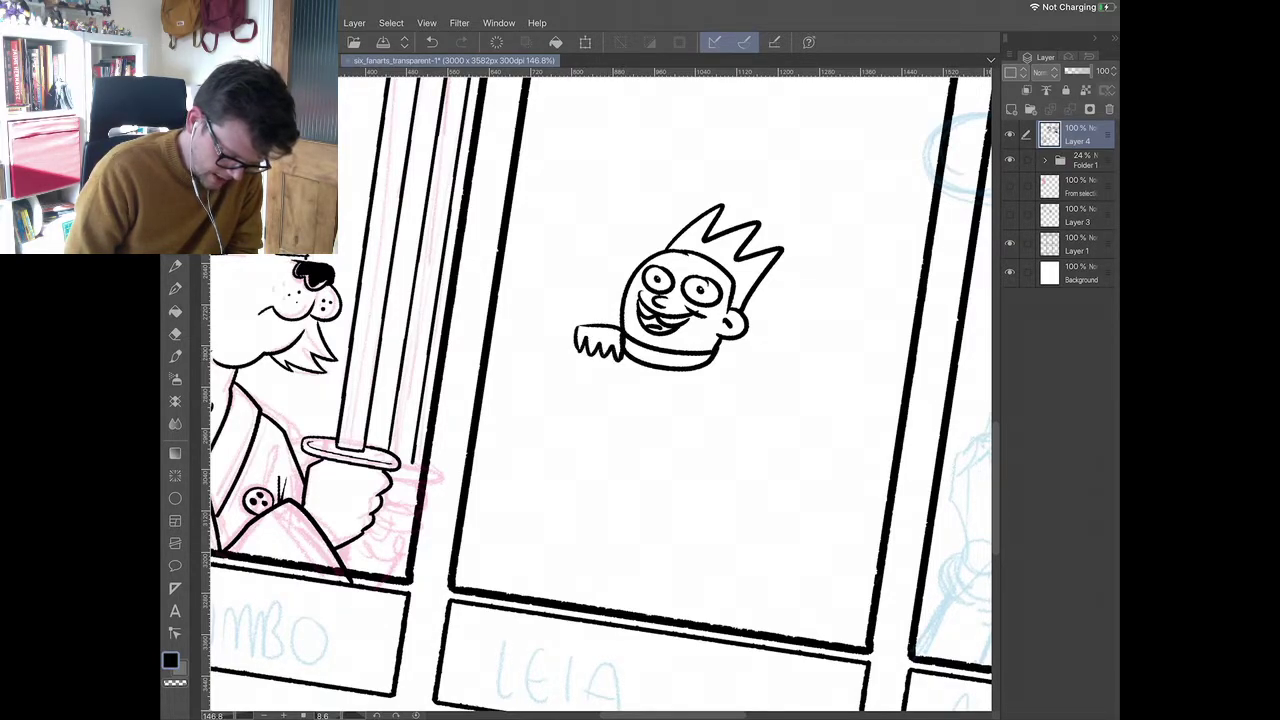
pyautogui.moveTo(740, 342); pyautogui.dragTo(716, 387)
pyautogui.hotkey('ctrl', 'z')
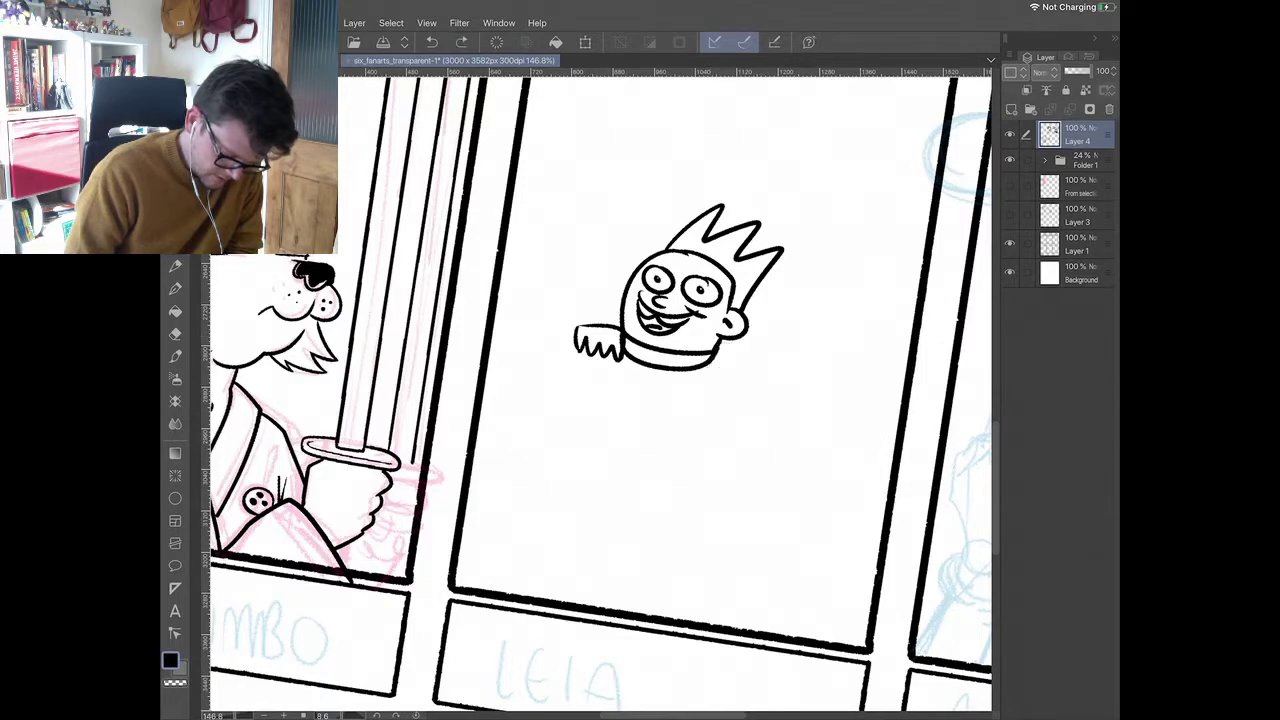
pyautogui.moveTo(748, 341)
pyautogui.mouseDown()
pyautogui.moveTo(707, 370)
pyautogui.moveTo(748, 380)
pyautogui.mouseUp()
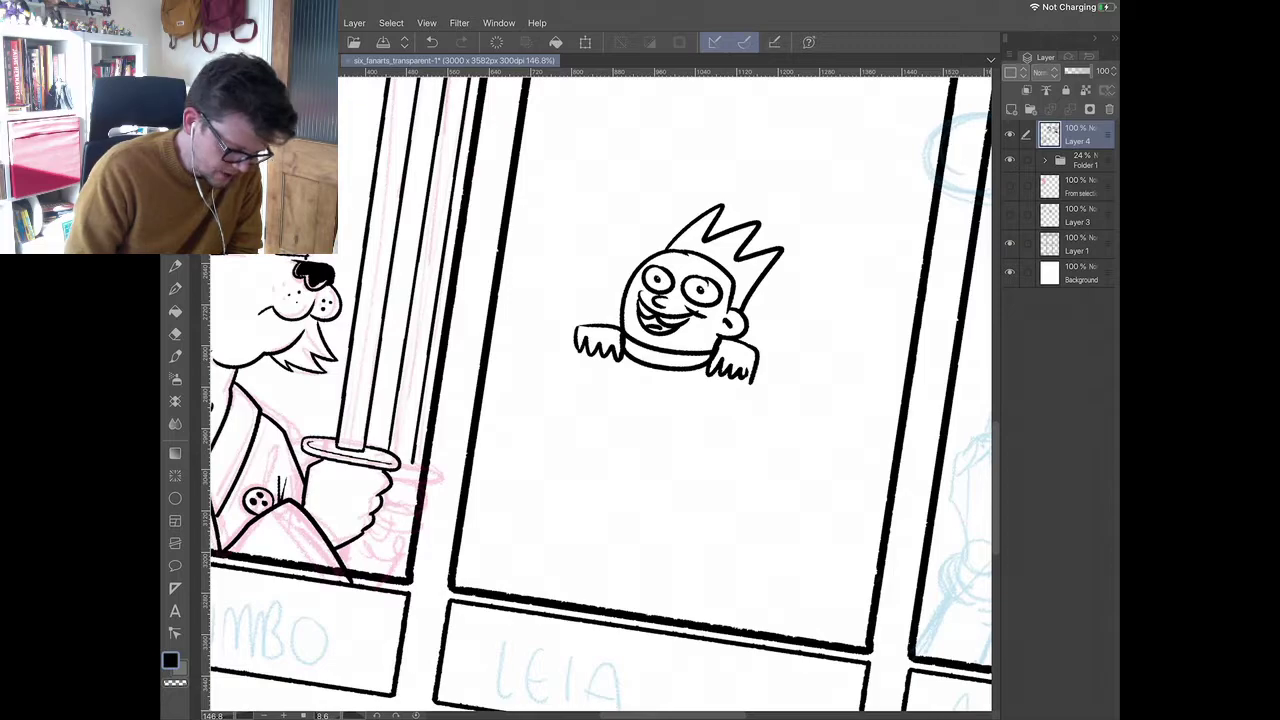
# - Lasso the whole doodle in the Leia panel, delete it and clear the selection
pyautogui.moveTo(806, 204)
pyautogui.mouseDown()
pyautogui.moveTo(594, 224)
pyautogui.moveTo(860, 317)
pyautogui.moveTo(808, 206)
pyautogui.mouseUp()
pyautogui.press('Delete')
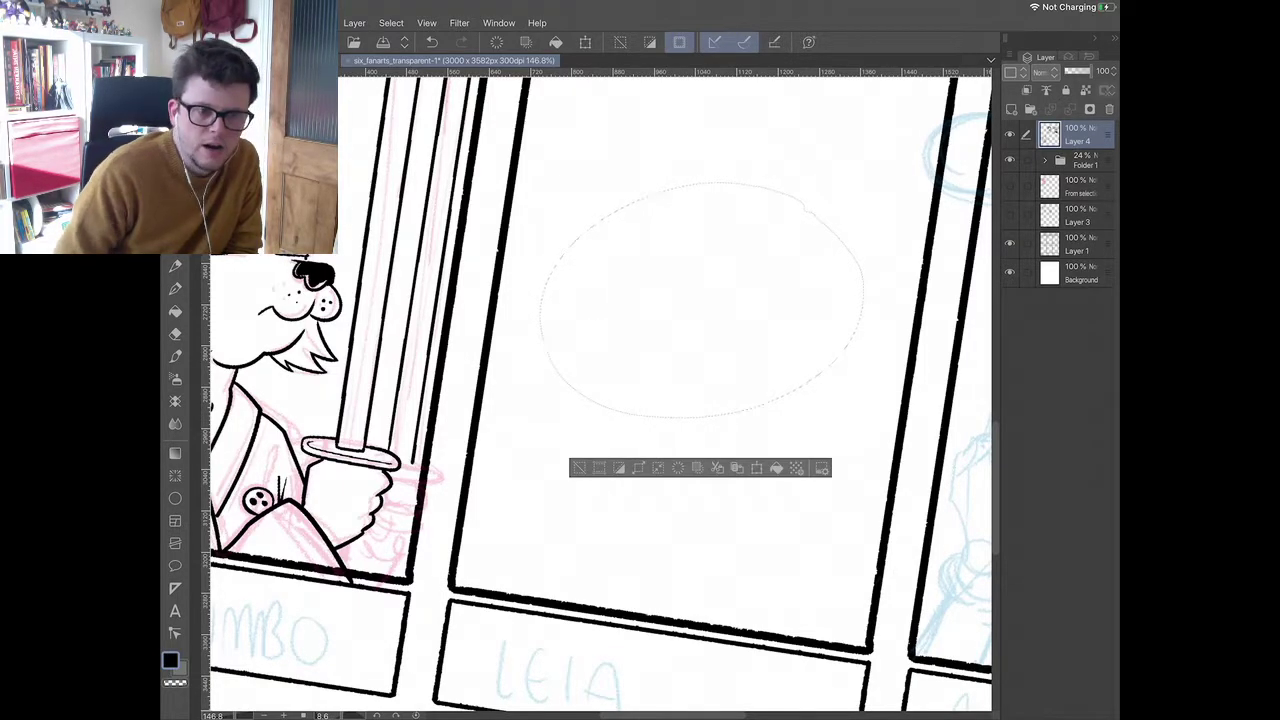
pyautogui.click(391, 23)
pyautogui.click(415, 56)
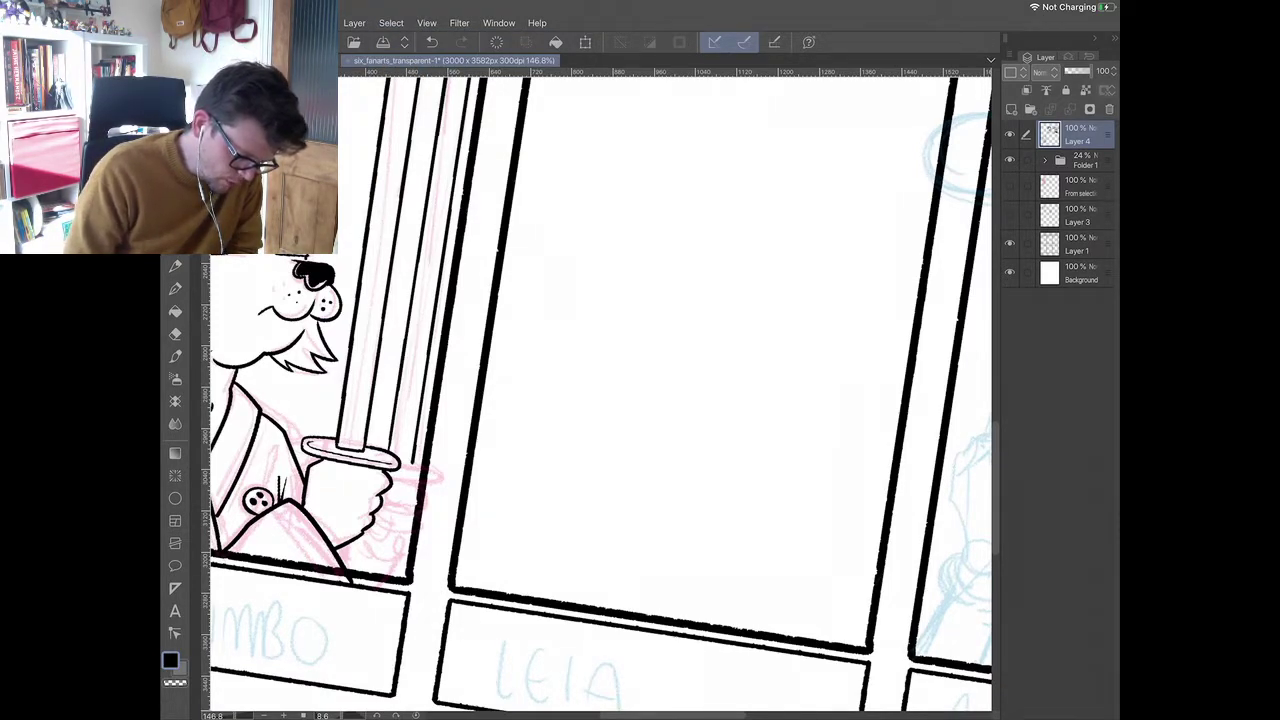
# - Ink the second sword's base and its oval guard behind the first guard, overlapping the panel's border
pyautogui.scroll(-3, 600, 394)
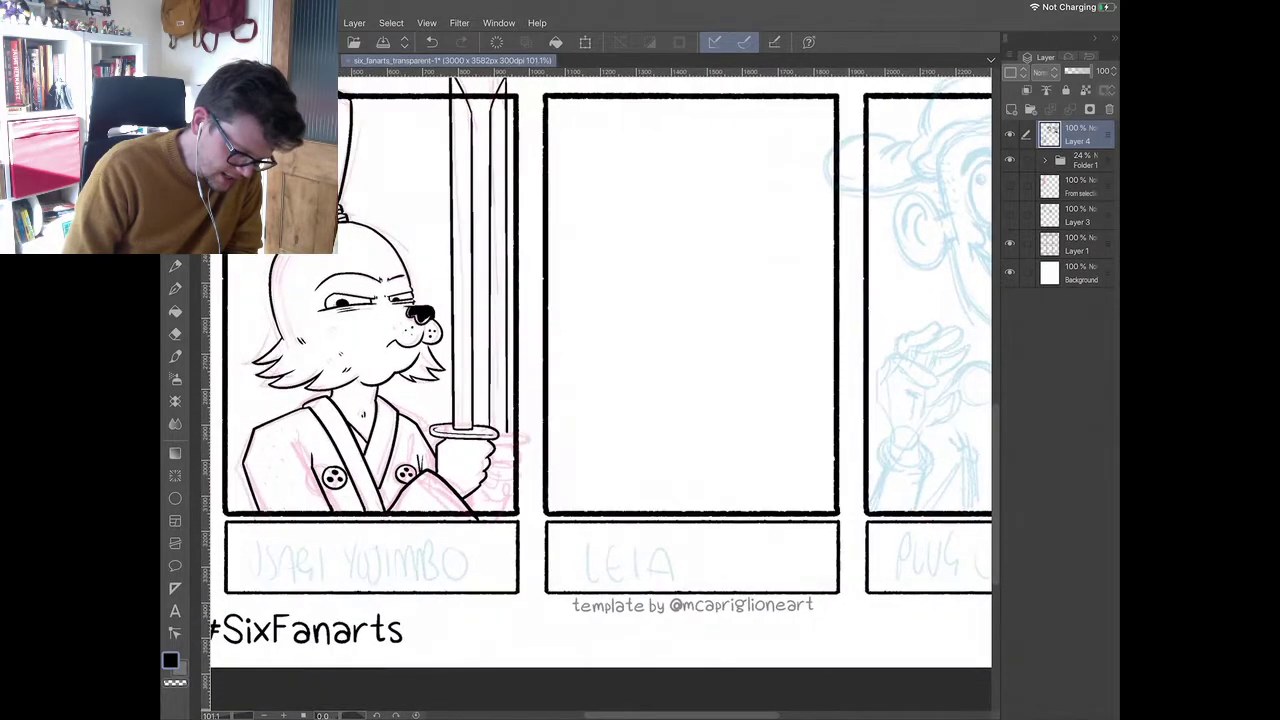
pyautogui.scroll(5, 600, 394)
pyautogui.scroll(2, 600, 390)
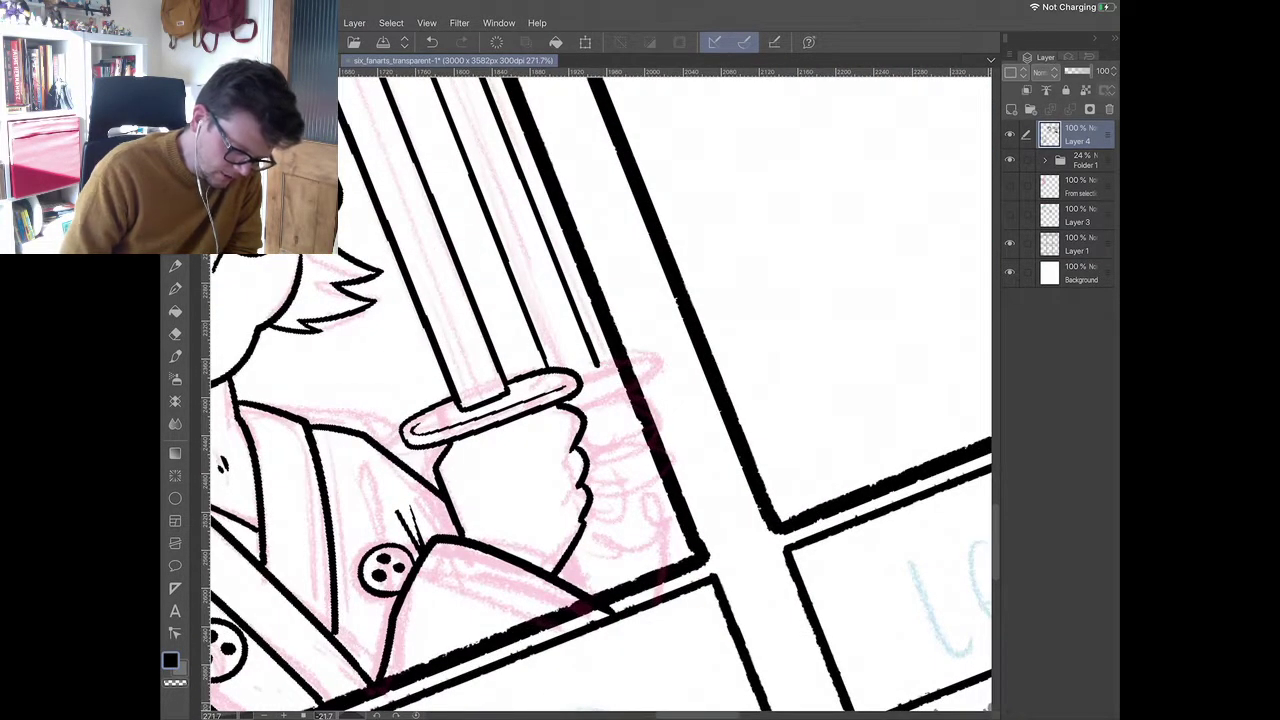
pyautogui.moveTo(586, 382)
pyautogui.mouseDown()
pyautogui.moveTo(610, 354)
pyautogui.moveTo(660, 372)
pyautogui.moveTo(582, 410)
pyautogui.moveTo(624, 380)
pyautogui.mouseUp()
pyautogui.moveTo(638, 366); pyautogui.dragTo(580, 401)
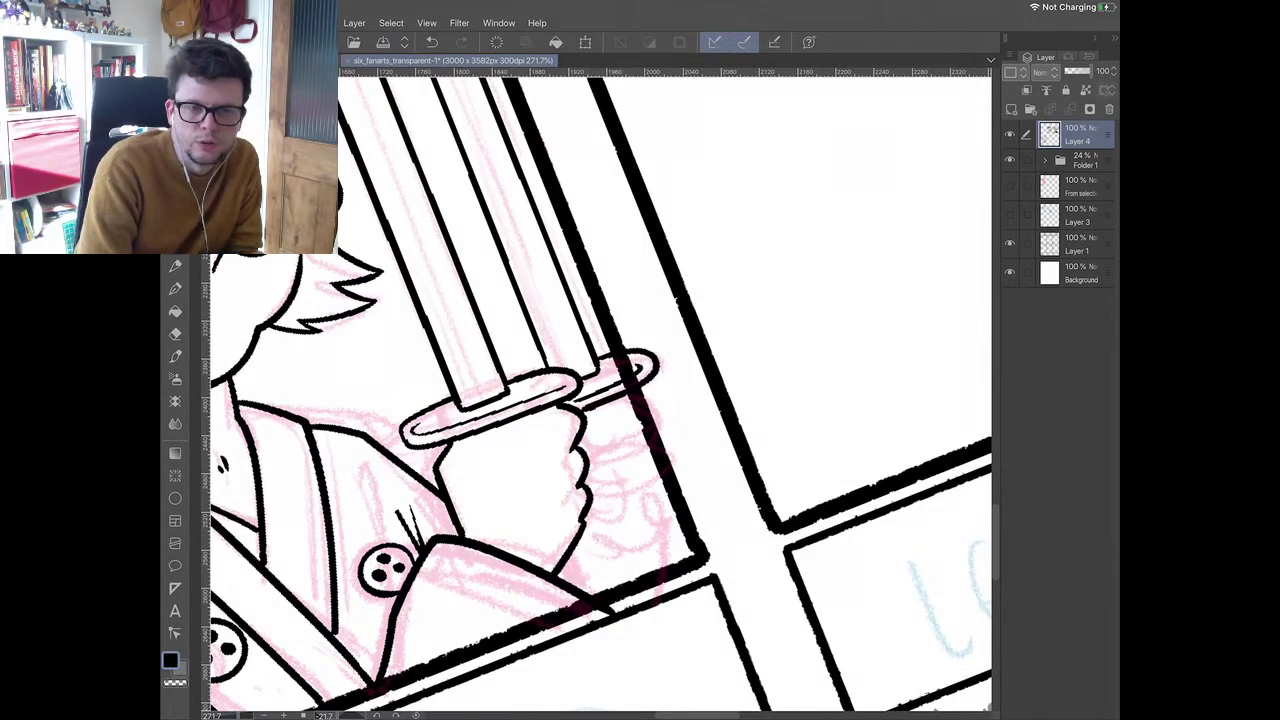
# - Try to ink the second hand's upper fingers below the far guard
pyautogui.scroll(1, 600, 394)
pyautogui.scroll(1, 600, 390)
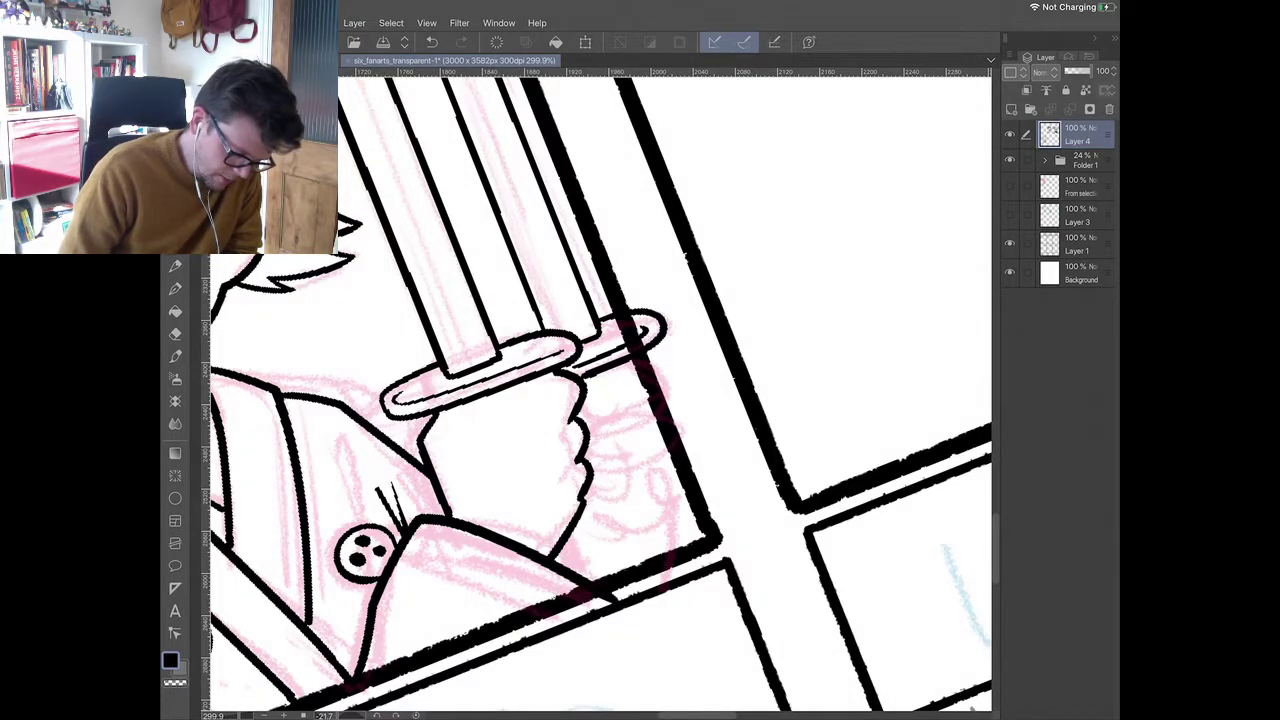
pyautogui.scroll(2, 594, 389)
pyautogui.moveTo(596, 376); pyautogui.dragTo(588, 383)
pyautogui.moveTo(590, 430)
pyautogui.mouseDown()
pyautogui.moveTo(660, 395)
pyautogui.moveTo(667, 340)
pyautogui.mouseUp()
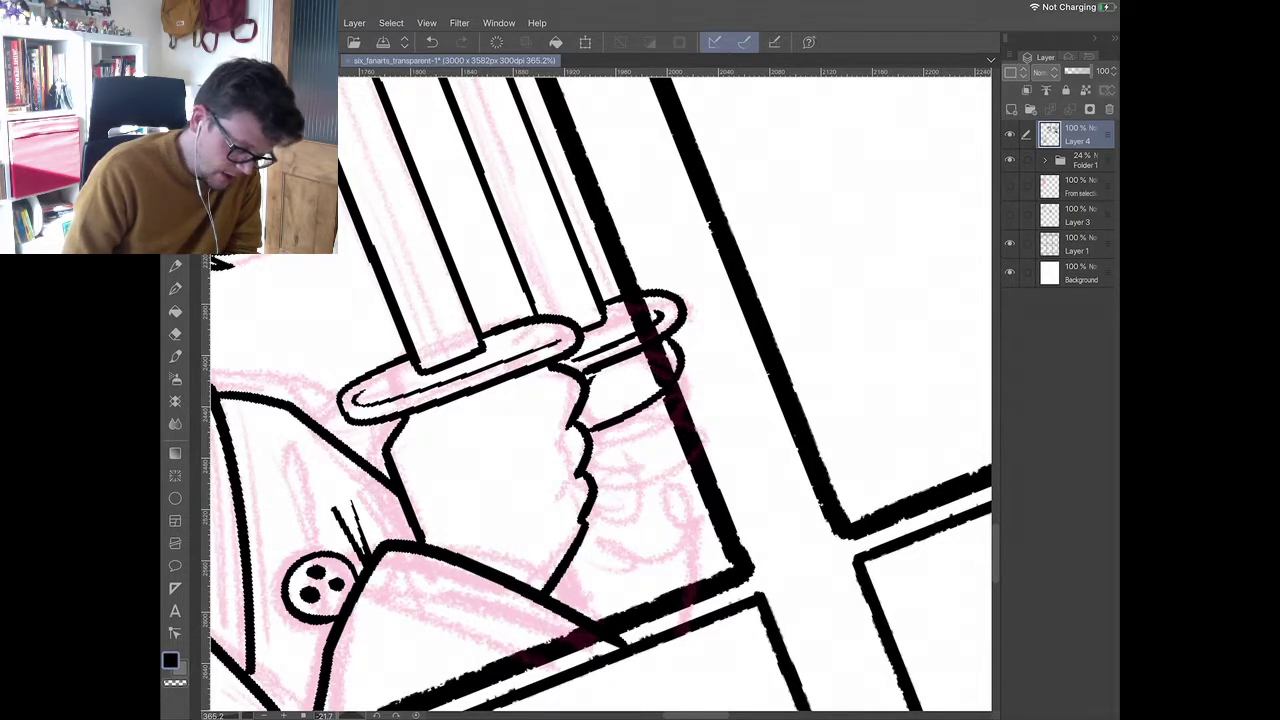
pyautogui.hotkey('ctrl', 'z')
pyautogui.moveTo(591, 434)
pyautogui.mouseDown()
pyautogui.moveTo(650, 409)
pyautogui.moveTo(673, 336)
pyautogui.mouseUp()
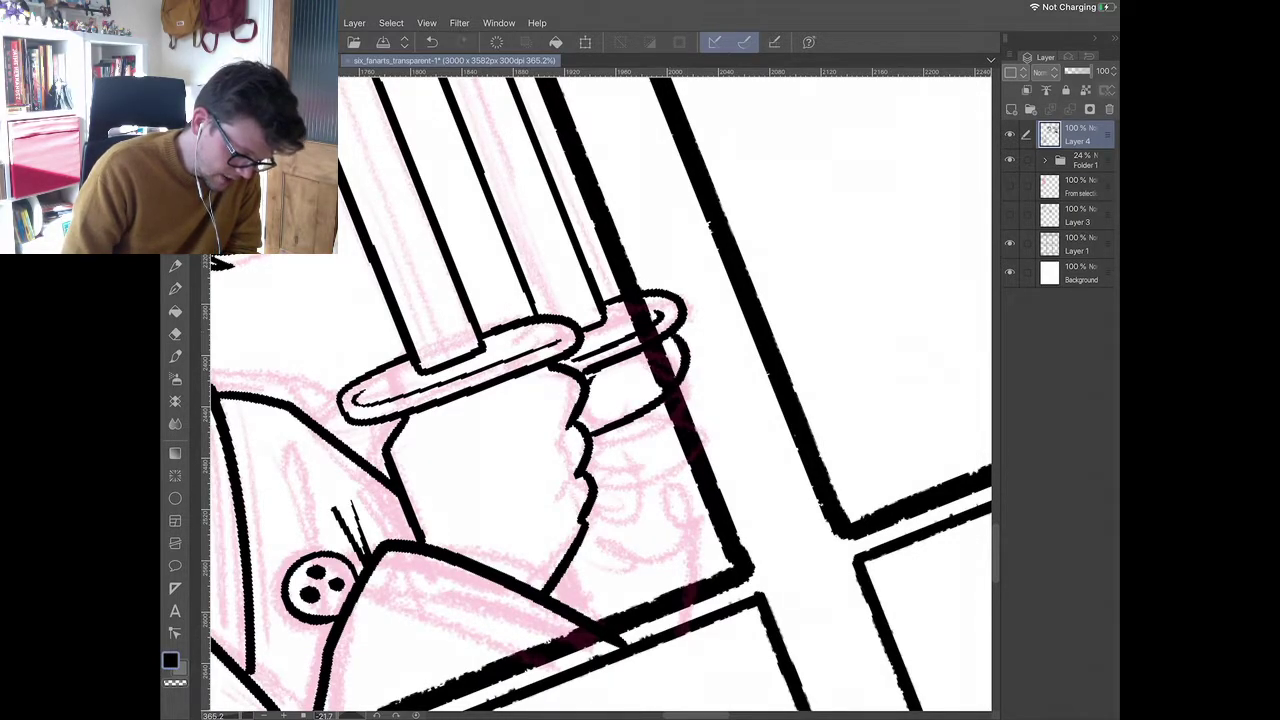
pyautogui.moveTo(597, 486); pyautogui.dragTo(684, 382)
pyautogui.hotkey('ctrl', 'z')
pyautogui.hotkey('ctrl', 'z')
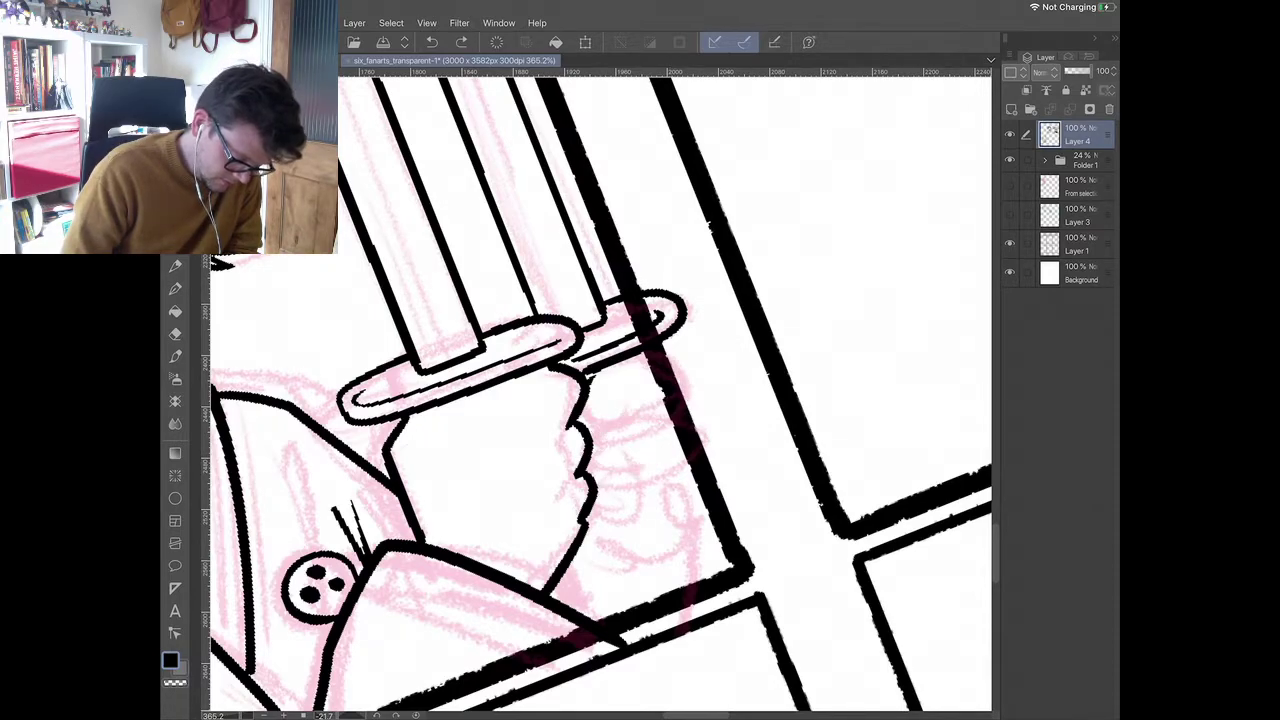
# - Ink the second hand behind the first fist, with a downward finger outline and three curled fingers stacked below the far guard
pyautogui.moveTo(720, 575); pyautogui.dragTo(674, 573)
pyautogui.moveTo(542, 472)
pyautogui.mouseDown()
pyautogui.moveTo(562, 358)
pyautogui.moveTo(676, 350)
pyautogui.moveTo(666, 322)
pyautogui.mouseUp()
pyautogui.moveTo(578, 432); pyautogui.dragTo(668, 358)
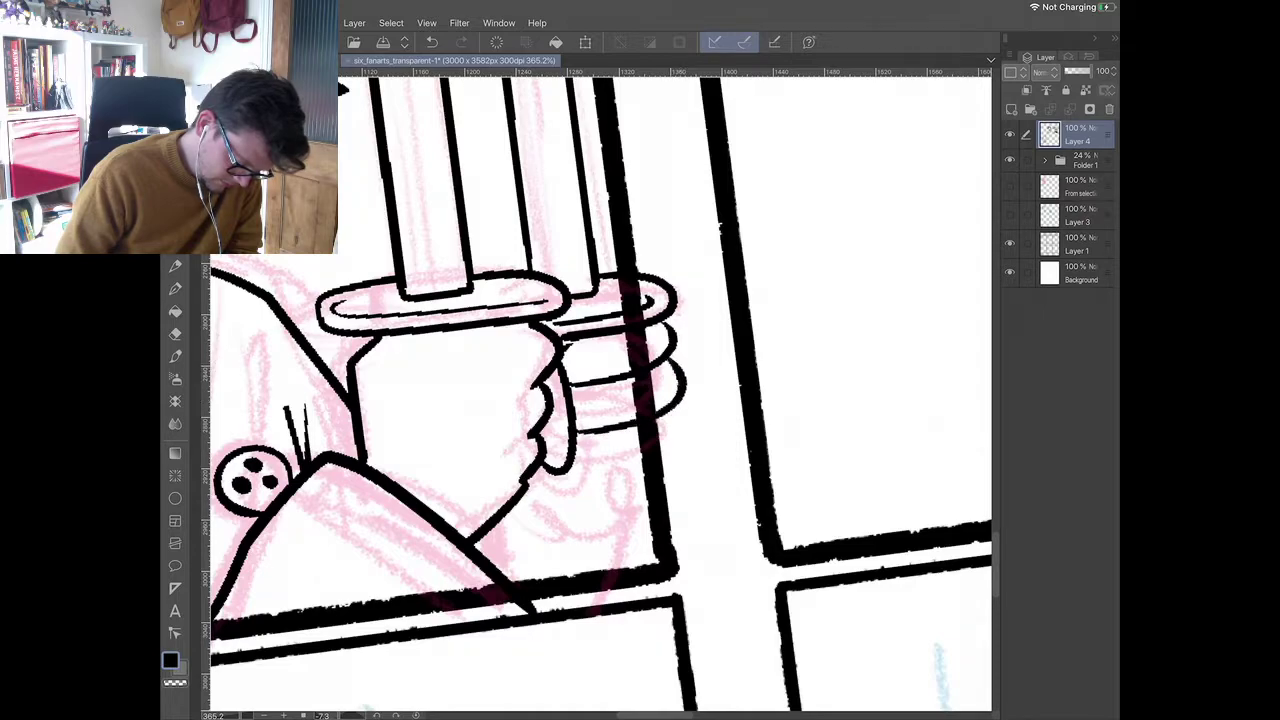
pyautogui.moveTo(572, 466); pyautogui.dragTo(686, 408)
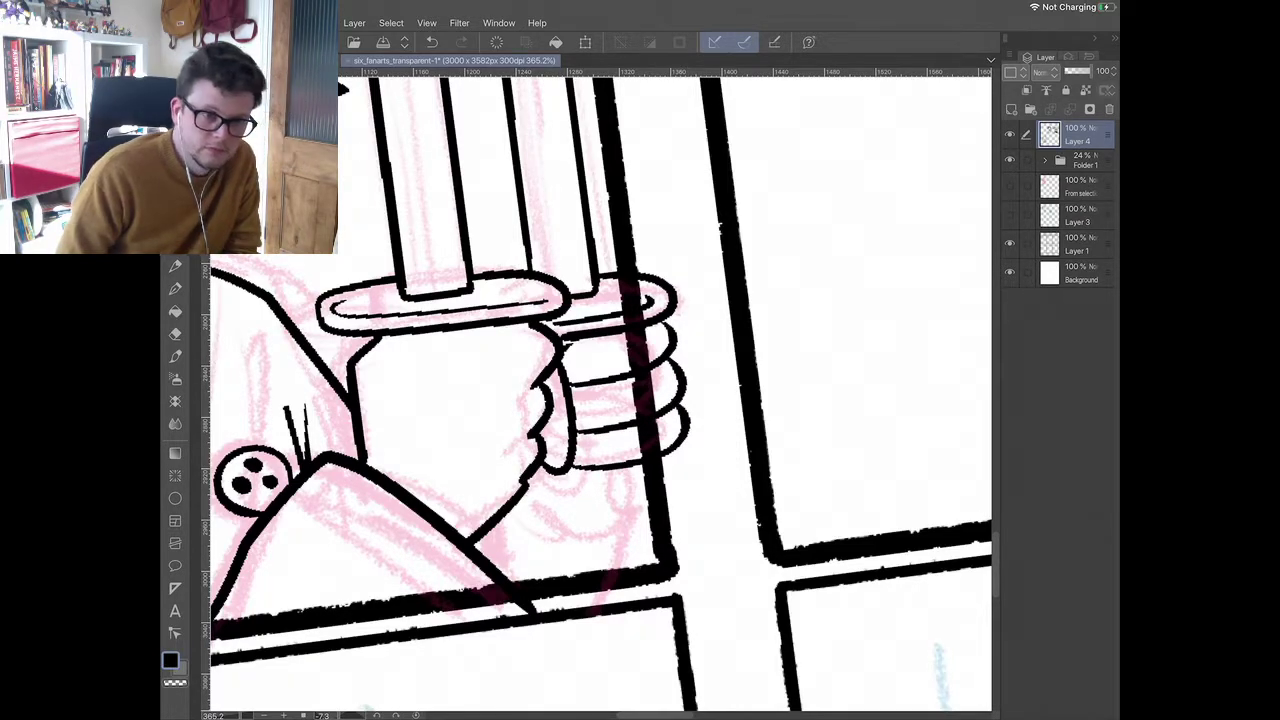
# - Ink the rounded heel of the second hand below its curled fingers and the short sleeve line down to the panel border
pyautogui.moveTo(520, 496)
pyautogui.mouseDown()
pyautogui.moveTo(524, 512)
pyautogui.moveTo(626, 508)
pyautogui.moveTo(645, 474)
pyautogui.moveTo(656, 562)
pyautogui.mouseUp()
pyautogui.scroll(-3, 600, 395)
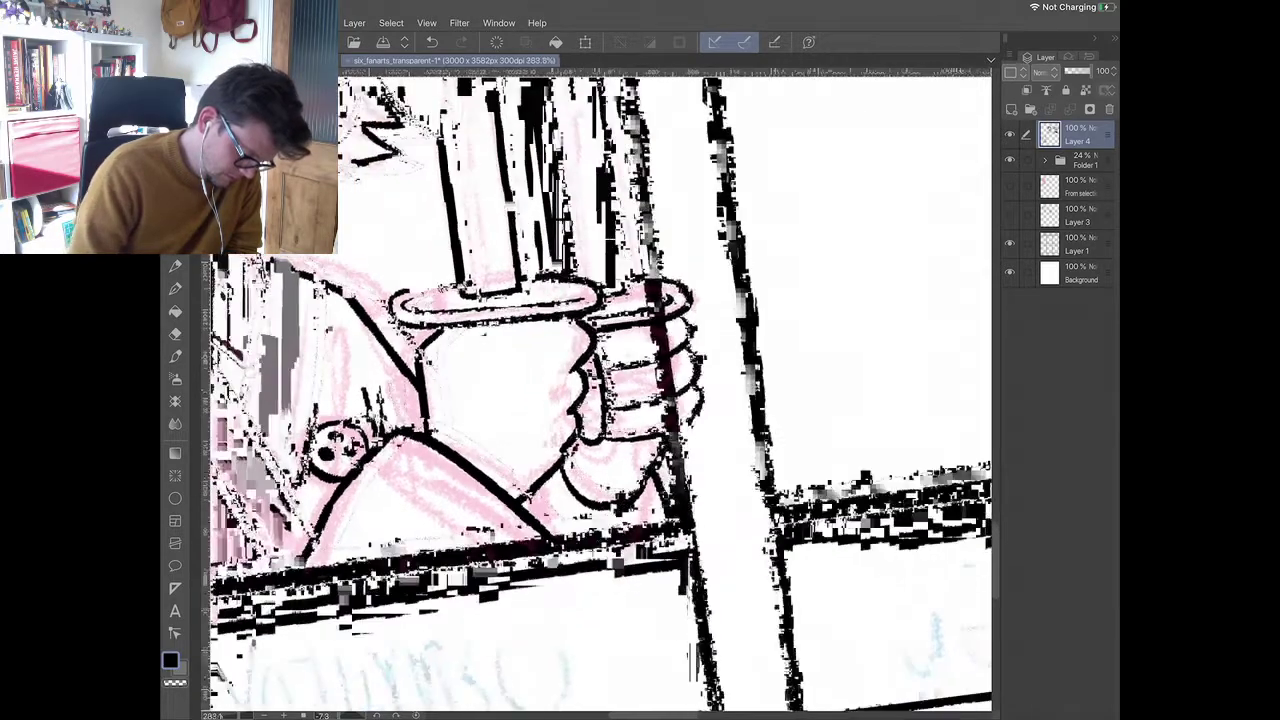
pyautogui.scroll(-5, 600, 390)
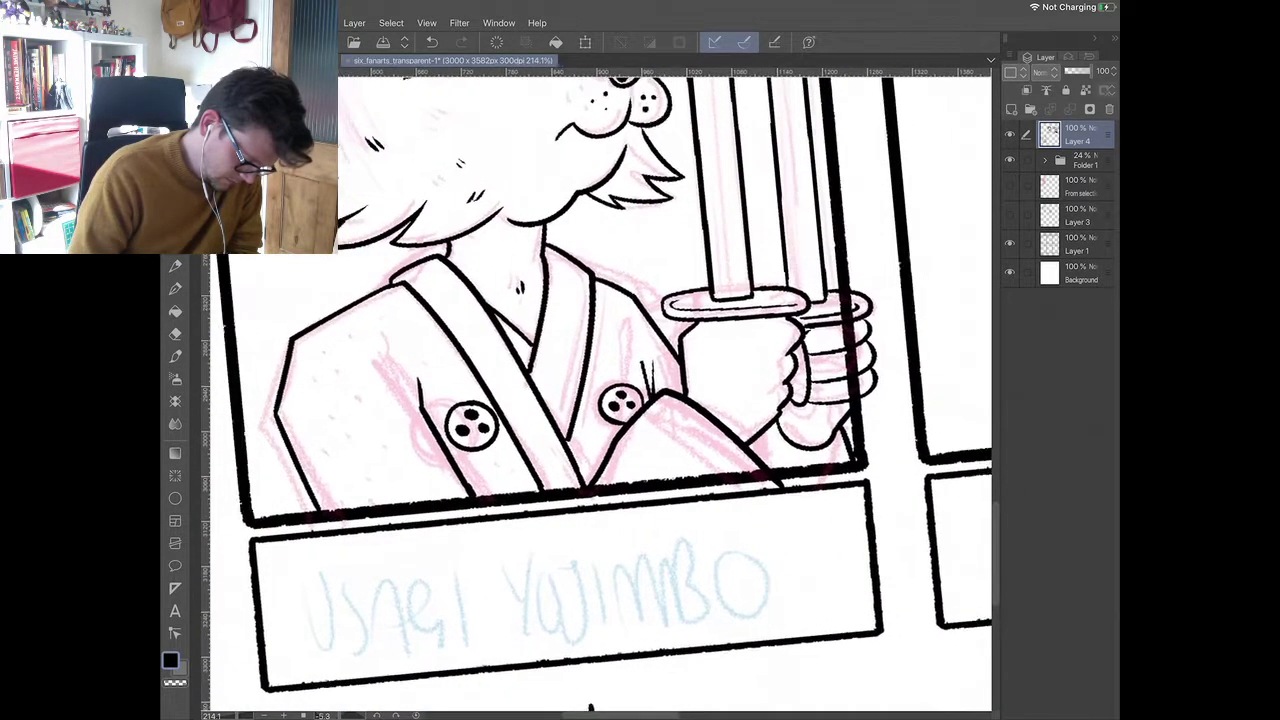
pyautogui.scroll(2, 600, 390)
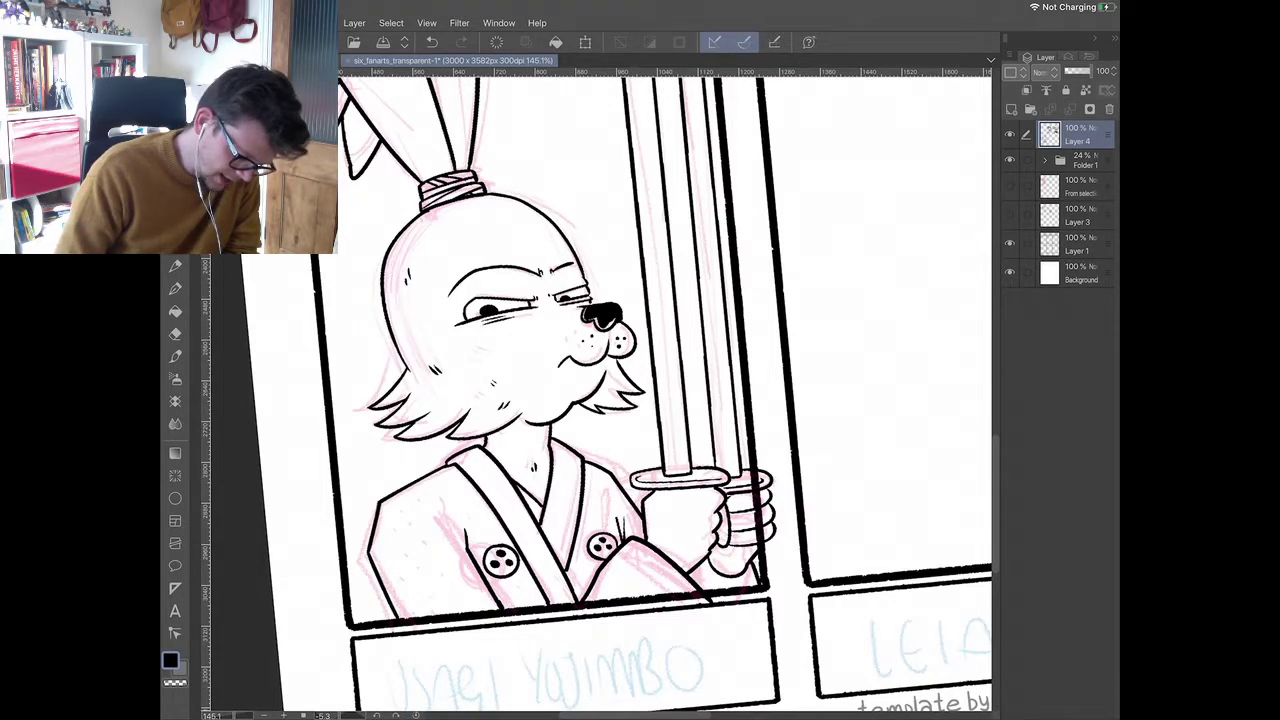
pyautogui.moveTo(573, 405); pyautogui.dragTo(626, 458)
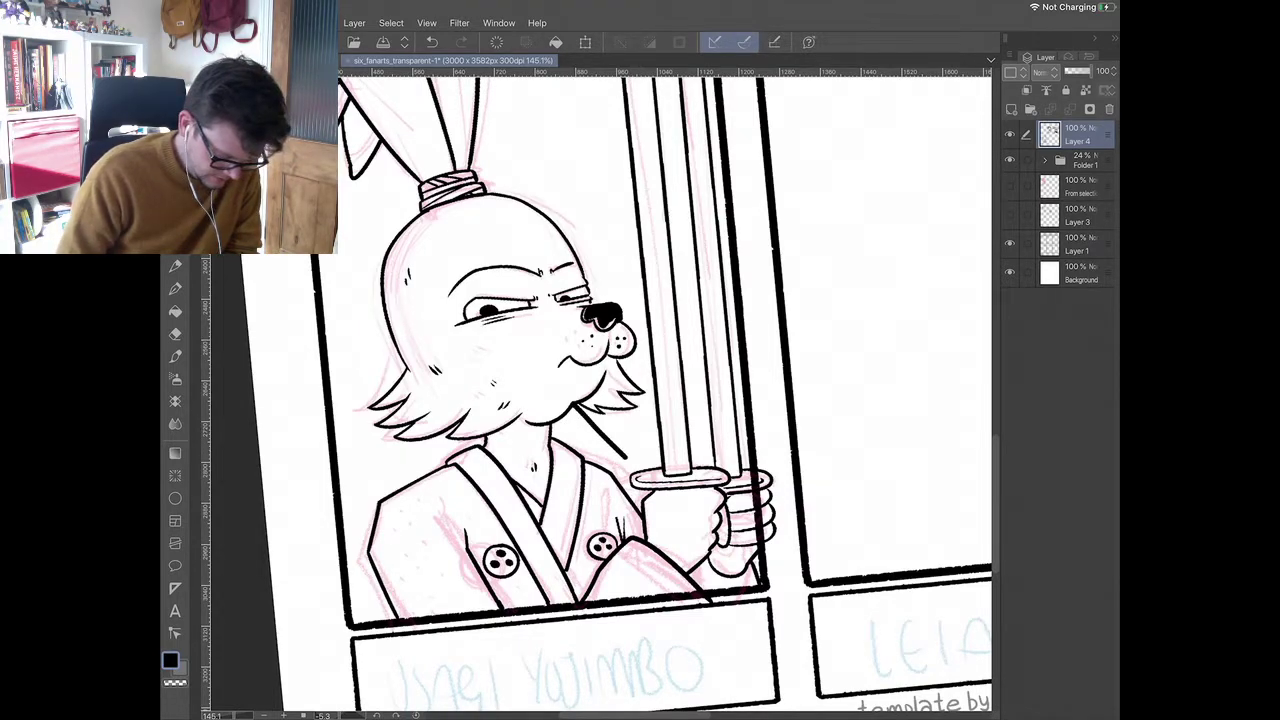
pyautogui.scroll(-1, 653, 370)
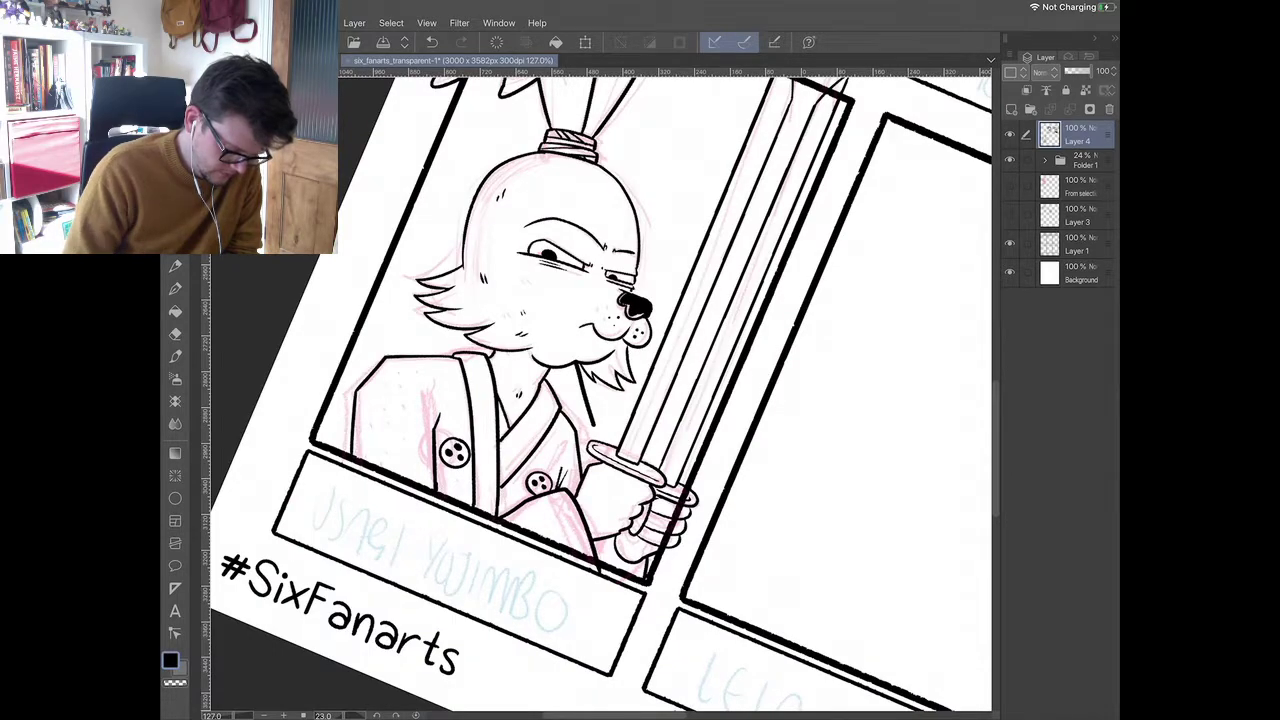
pyautogui.scroll(3, 560, 330)
pyautogui.hotkey('ctrl', 'z')
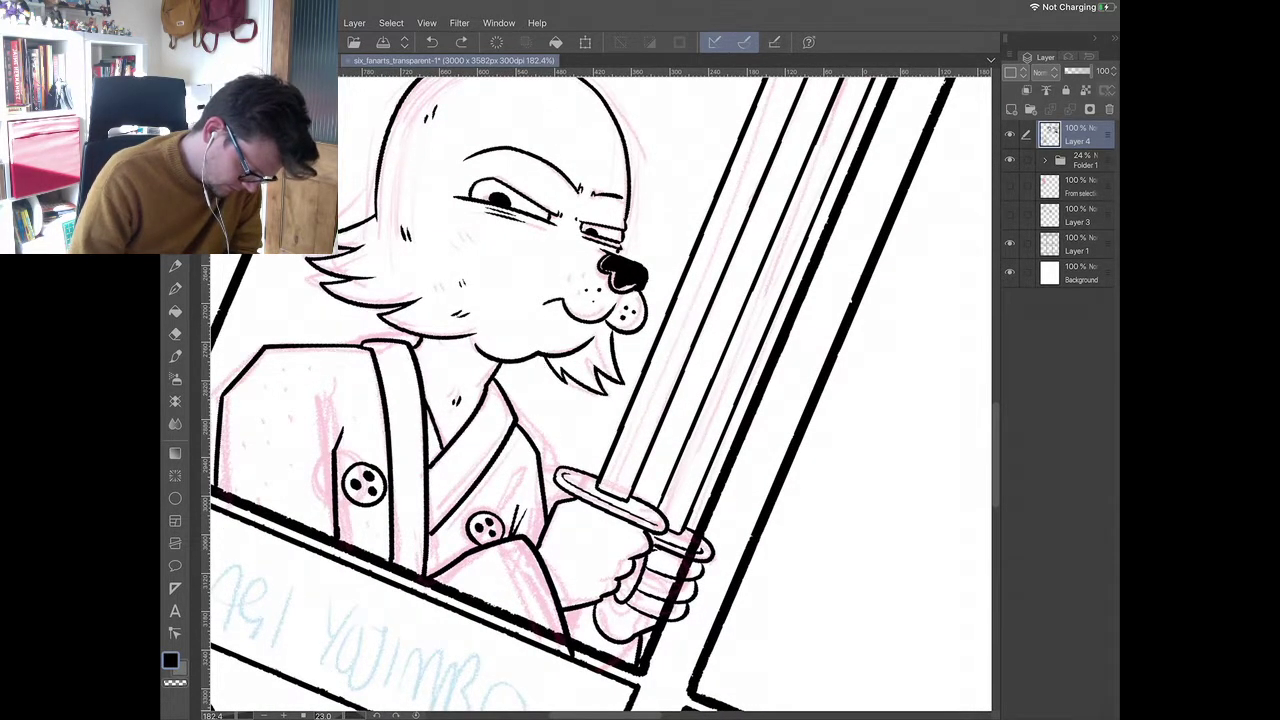
# - Ink short tick strokes fanning upward from the rabbit's hair tie at the base of the ears
pyautogui.scroll(-3, 485, 409)
pyautogui.scroll(-2, 600, 400)
pyautogui.scroll(5, 530, 300)
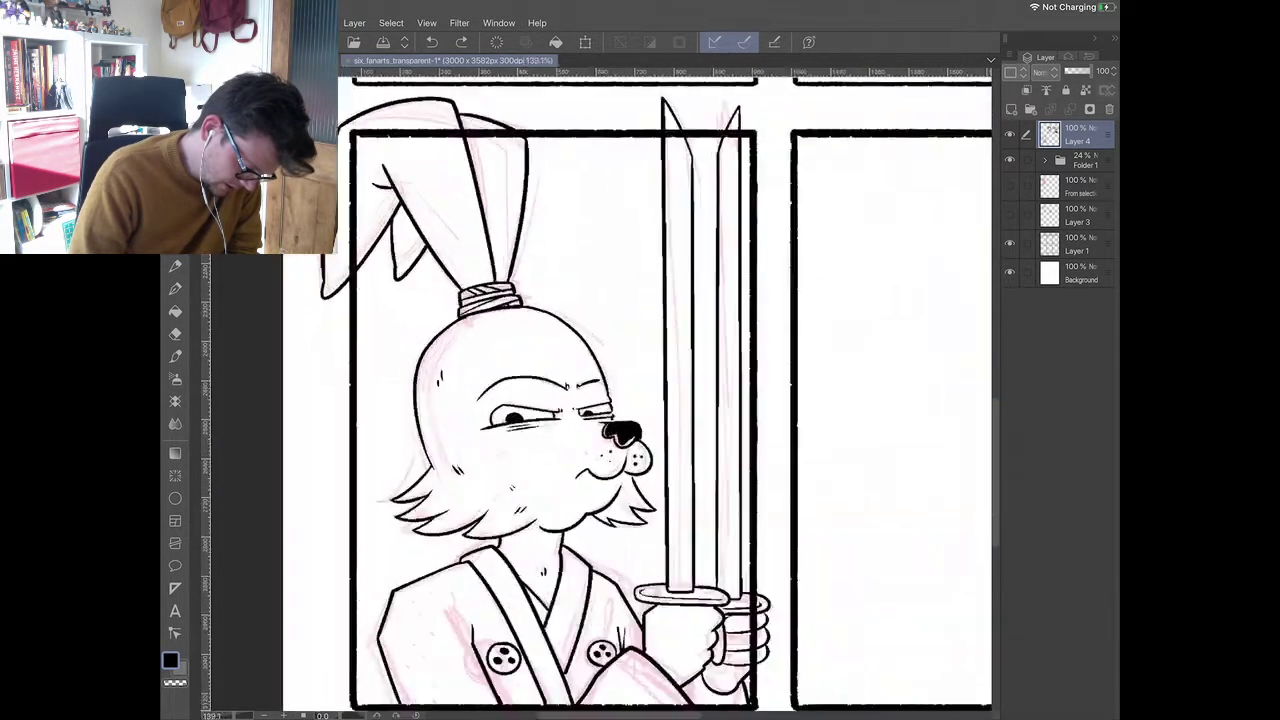
pyautogui.moveTo(452, 337)
pyautogui.mouseDown()
pyautogui.moveTo(448, 319)
pyautogui.moveTo(457, 336)
pyautogui.moveTo(494, 328)
pyautogui.mouseUp()
pyautogui.hotkey('ctrl', 'z')
pyautogui.scroll(-3, 626, 355)
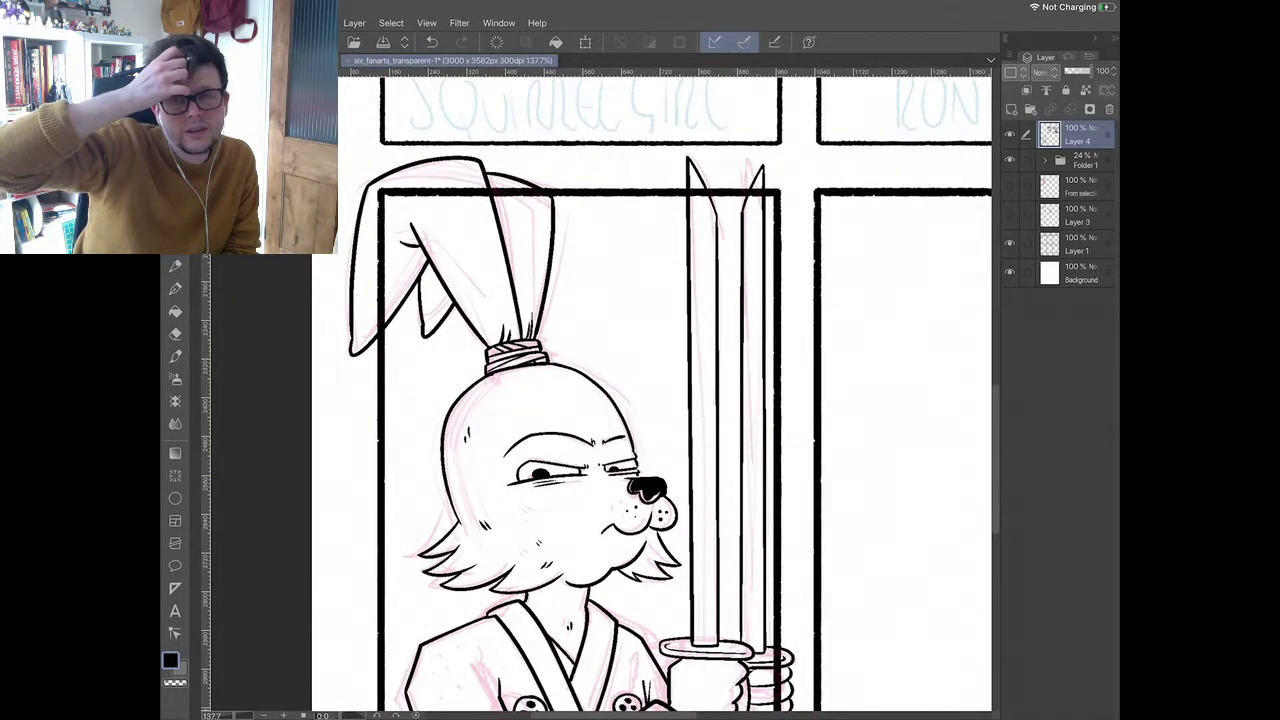
# - Ink the Plug character's two nostril outlines and the near eye's tall oval with a filled pupil over the blue sketch
pyautogui.scroll(-2, 665, 394)
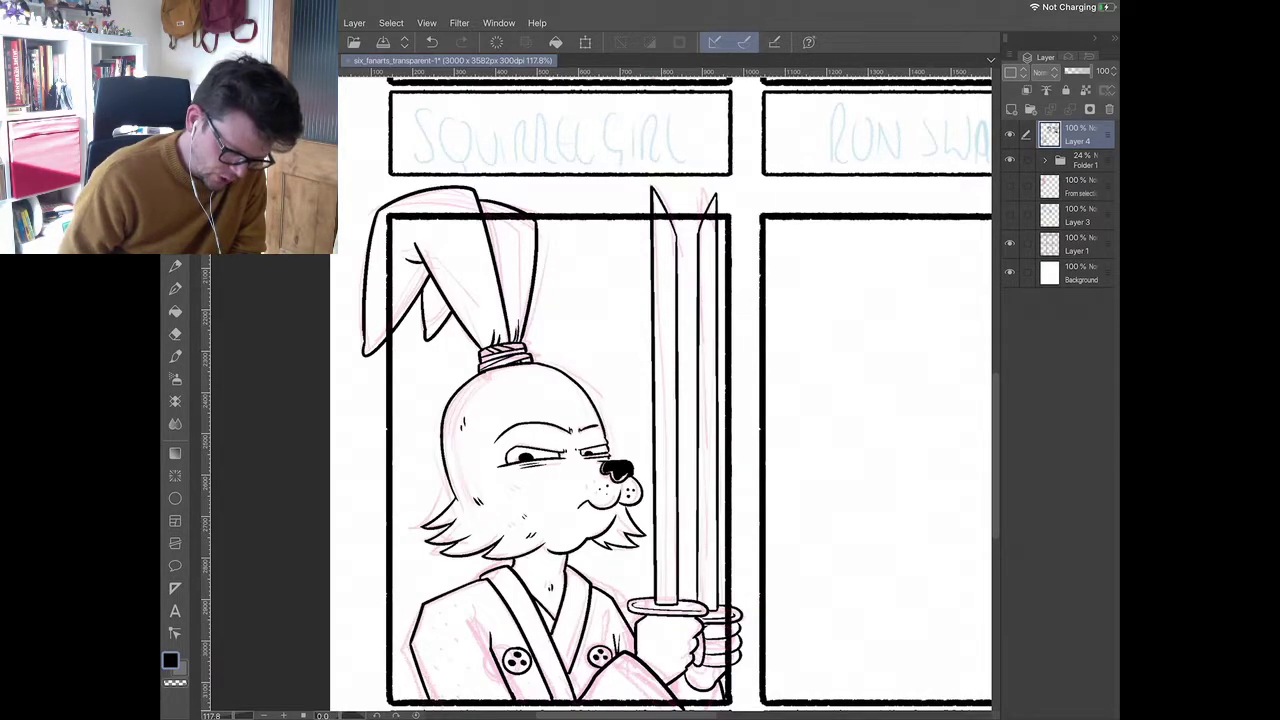
pyautogui.scroll(-1, 498, 375)
pyautogui.scroll(-2, 600, 390)
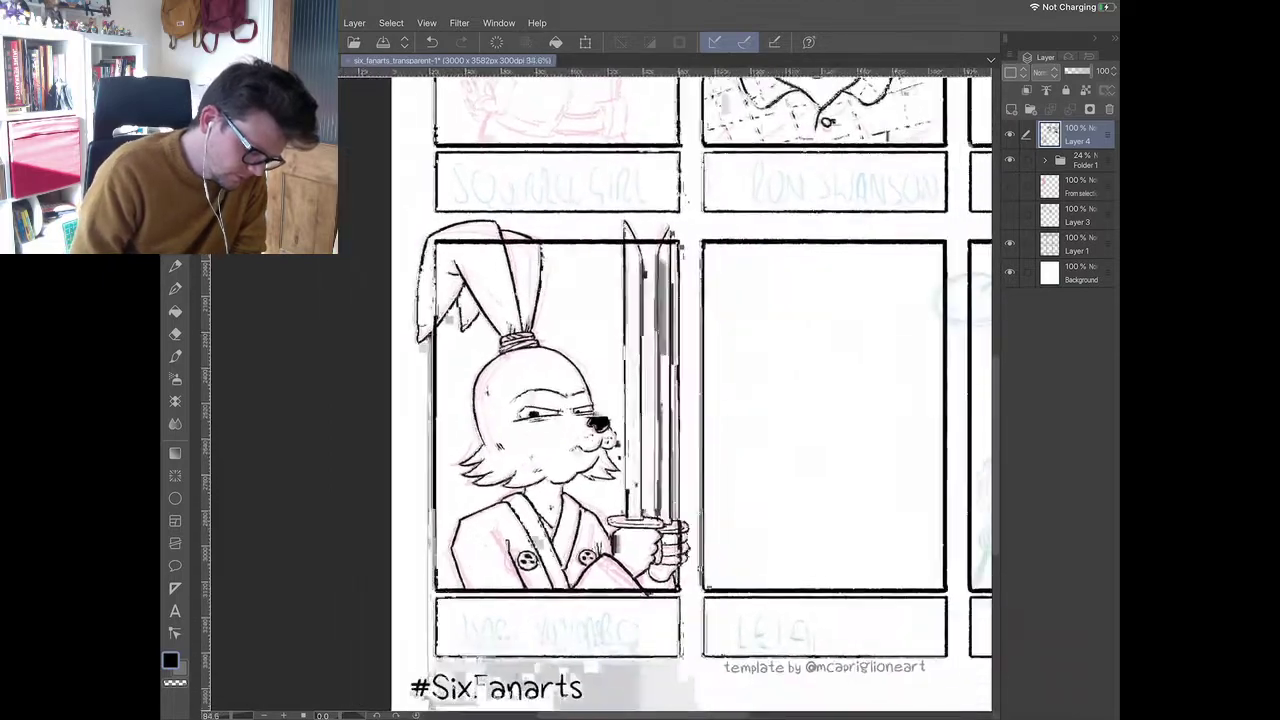
pyautogui.hscroll(3, 600, 390)
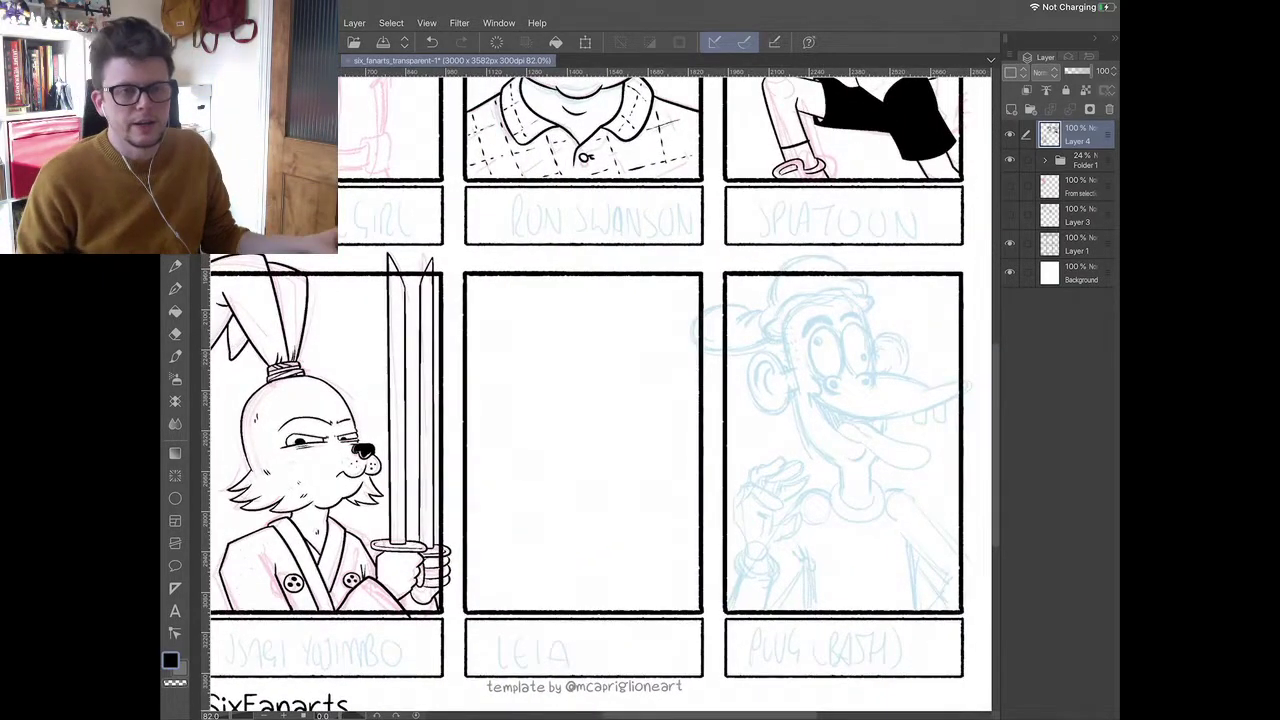
pyautogui.hscroll(3, 600, 390)
pyautogui.scroll(2, 600, 390)
pyautogui.scroll(3, 522, 300)
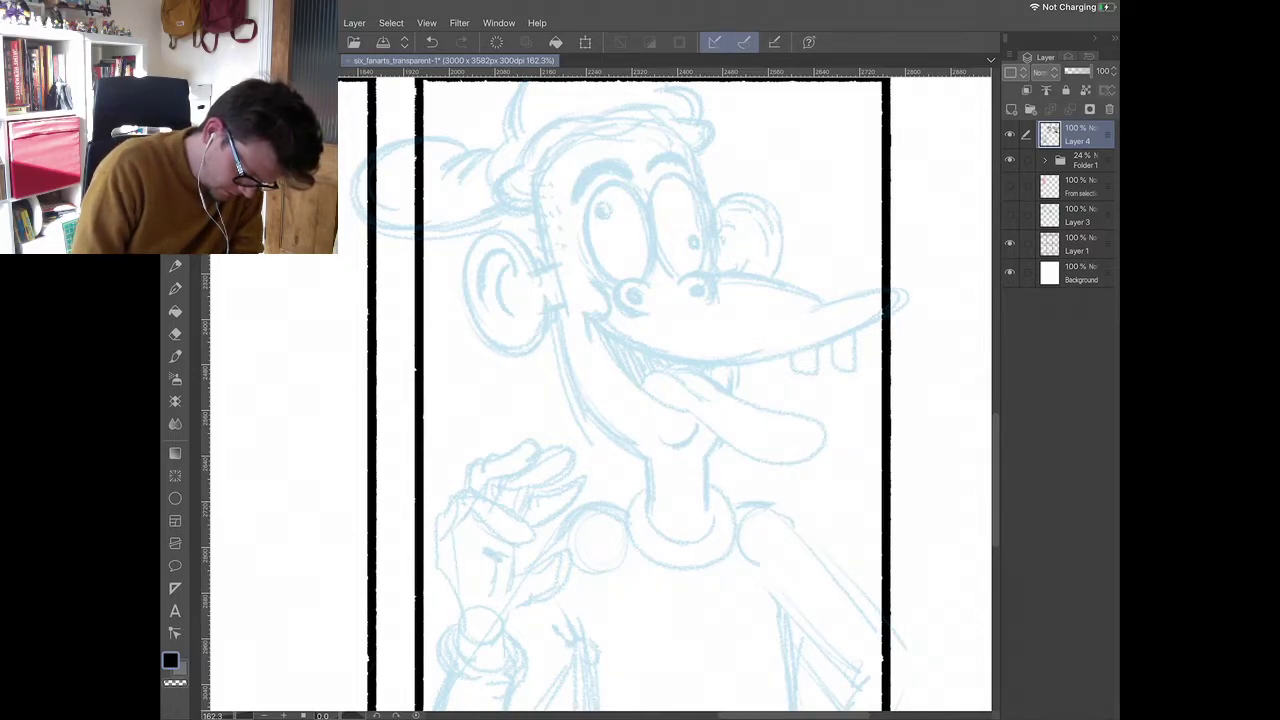
pyautogui.moveTo(654, 284)
pyautogui.mouseDown()
pyautogui.moveTo(619, 295)
pyautogui.moveTo(639, 312)
pyautogui.moveTo(705, 277)
pyautogui.moveTo(716, 293)
pyautogui.moveTo(709, 303)
pyautogui.moveTo(649, 276)
pyautogui.moveTo(657, 230)
pyautogui.moveTo(631, 186)
pyautogui.moveTo(591, 192)
pyautogui.moveTo(620, 284)
pyautogui.mouseUp()
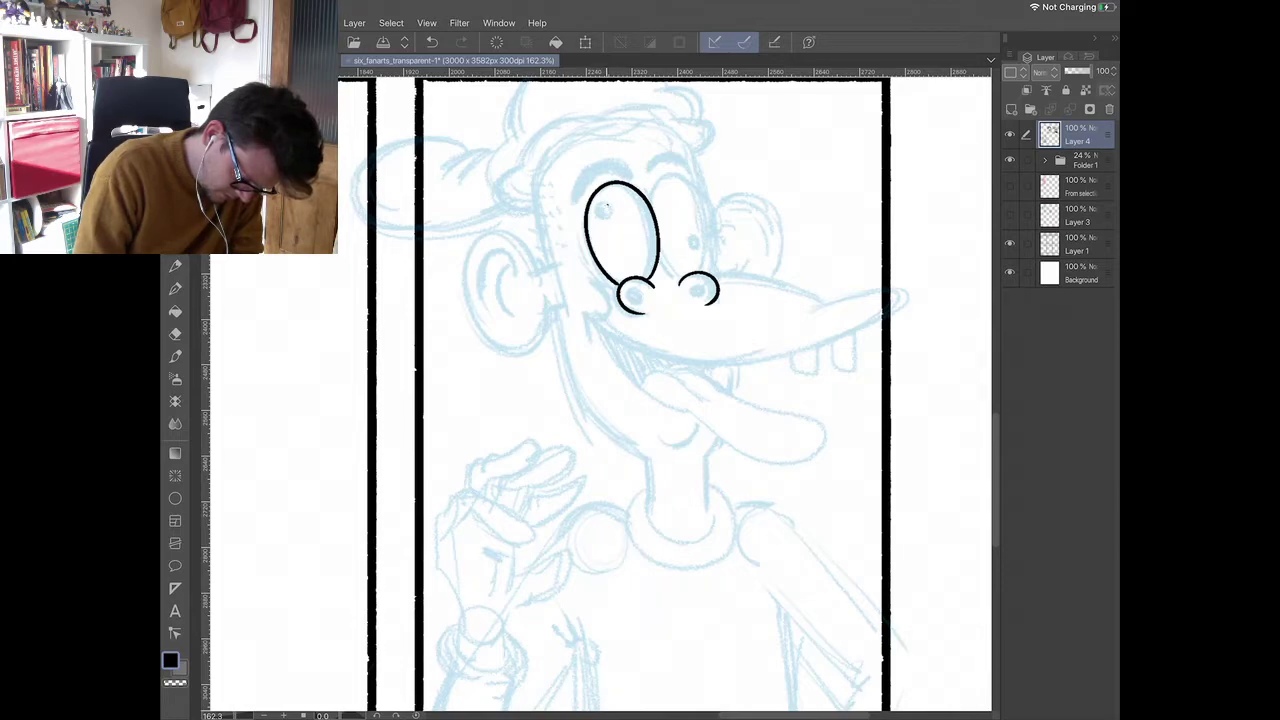
pyautogui.moveTo(606, 205); pyautogui.dragTo(606, 208)
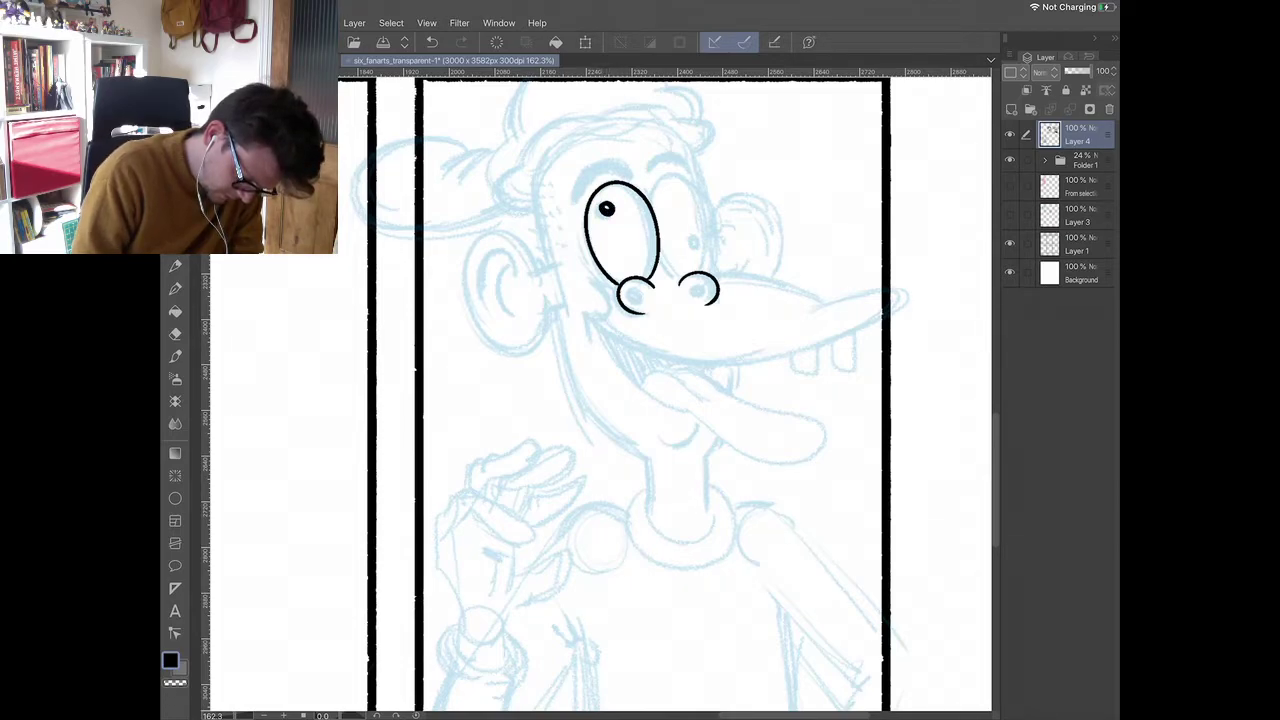
# - Ink Plug's far eye as a tall oval with a small filled pupil, and blacken the holes of both nostrils
pyautogui.moveTo(658, 252); pyautogui.dragTo(680, 284)
pyautogui.moveTo(650, 198)
pyautogui.mouseDown()
pyautogui.moveTo(684, 175)
pyautogui.moveTo(712, 214)
pyautogui.moveTo(708, 272)
pyautogui.moveTo(699, 245)
pyautogui.mouseUp()
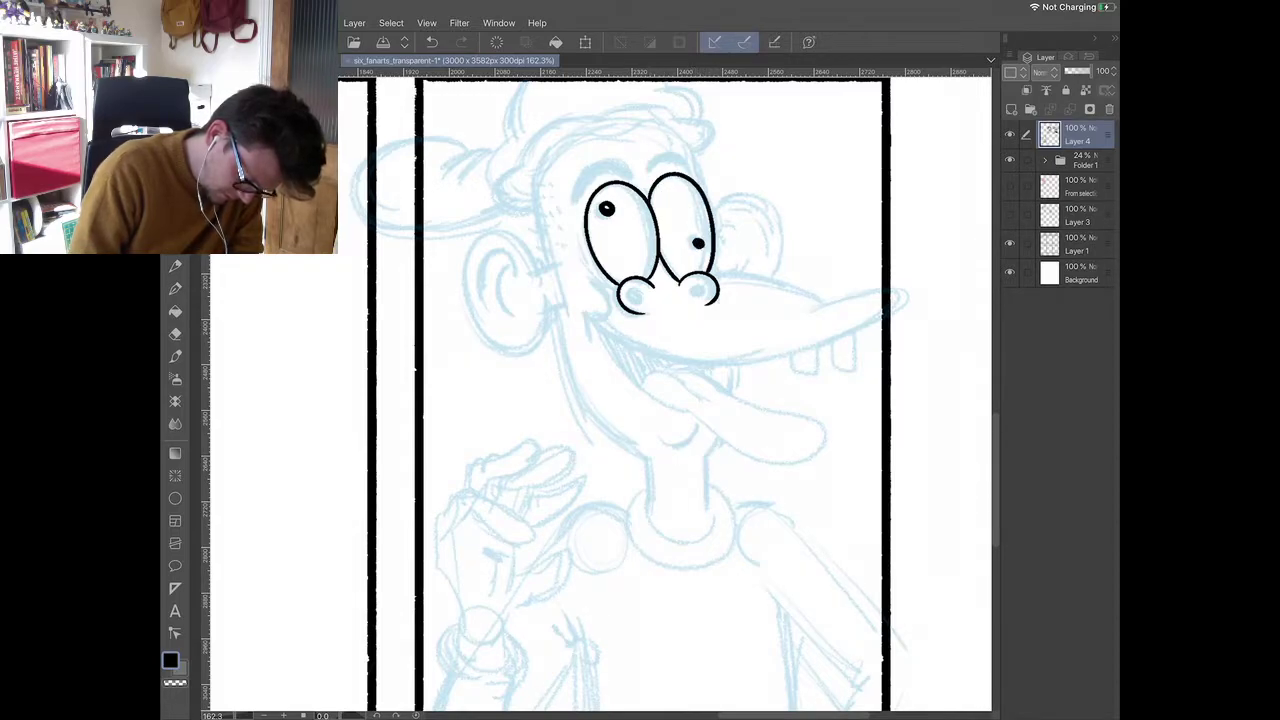
pyautogui.moveTo(633, 290); pyautogui.dragTo(703, 294)
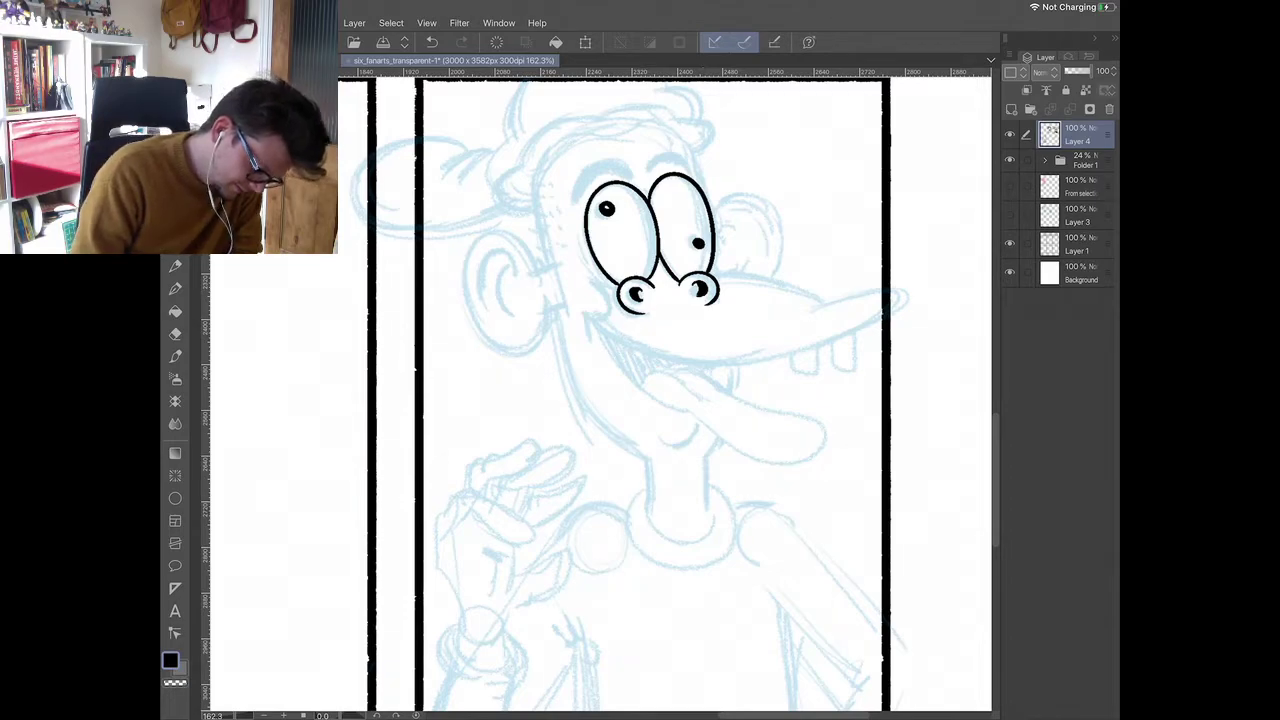
# - Ink two arched eyebrows above Plug's eyes, redrawing the near one
pyautogui.scroll(3, 601, 394)
pyautogui.moveTo(557, 213)
pyautogui.mouseDown()
pyautogui.moveTo(580, 174)
pyautogui.moveTo(628, 162)
pyautogui.moveTo(644, 184)
pyautogui.mouseUp()
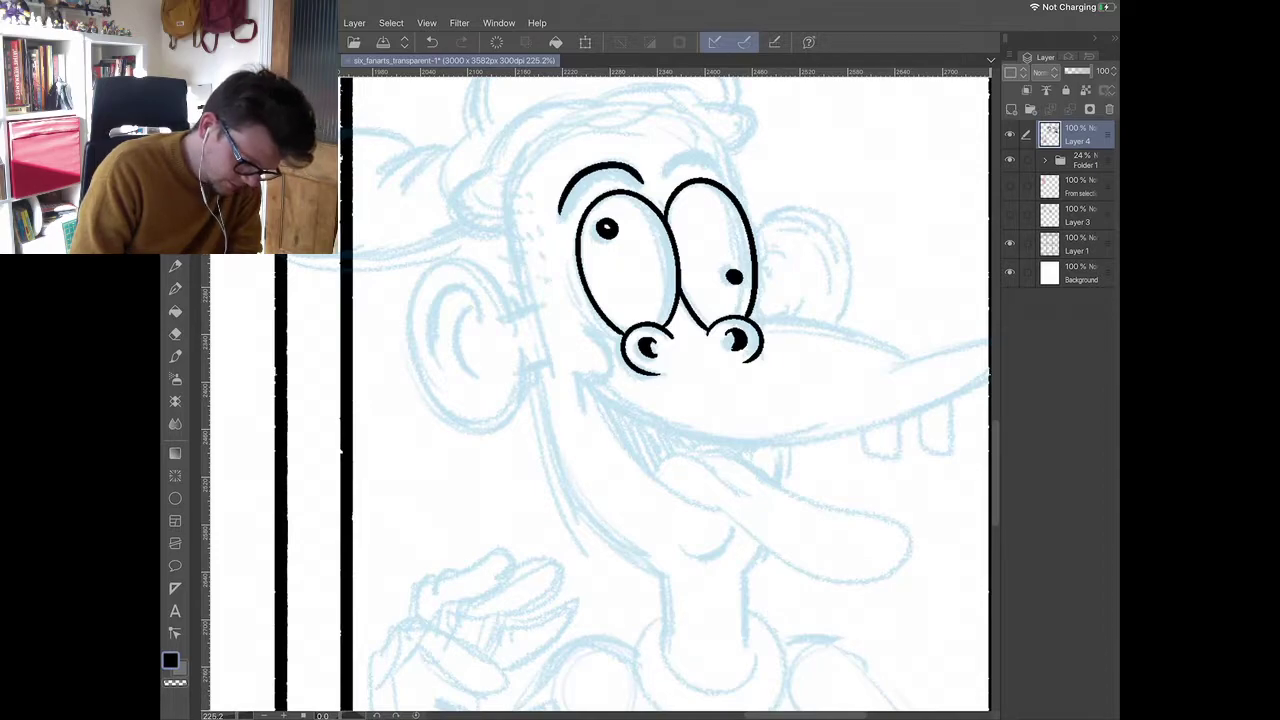
pyautogui.scroll(2, 671, 144)
pyautogui.hotkey('ctrl', 'z')
pyautogui.moveTo(534, 228)
pyautogui.mouseDown()
pyautogui.moveTo(549, 196)
pyautogui.moveTo(583, 173)
pyautogui.moveTo(634, 191)
pyautogui.moveTo(714, 163)
pyautogui.moveTo(738, 182)
pyautogui.mouseUp()
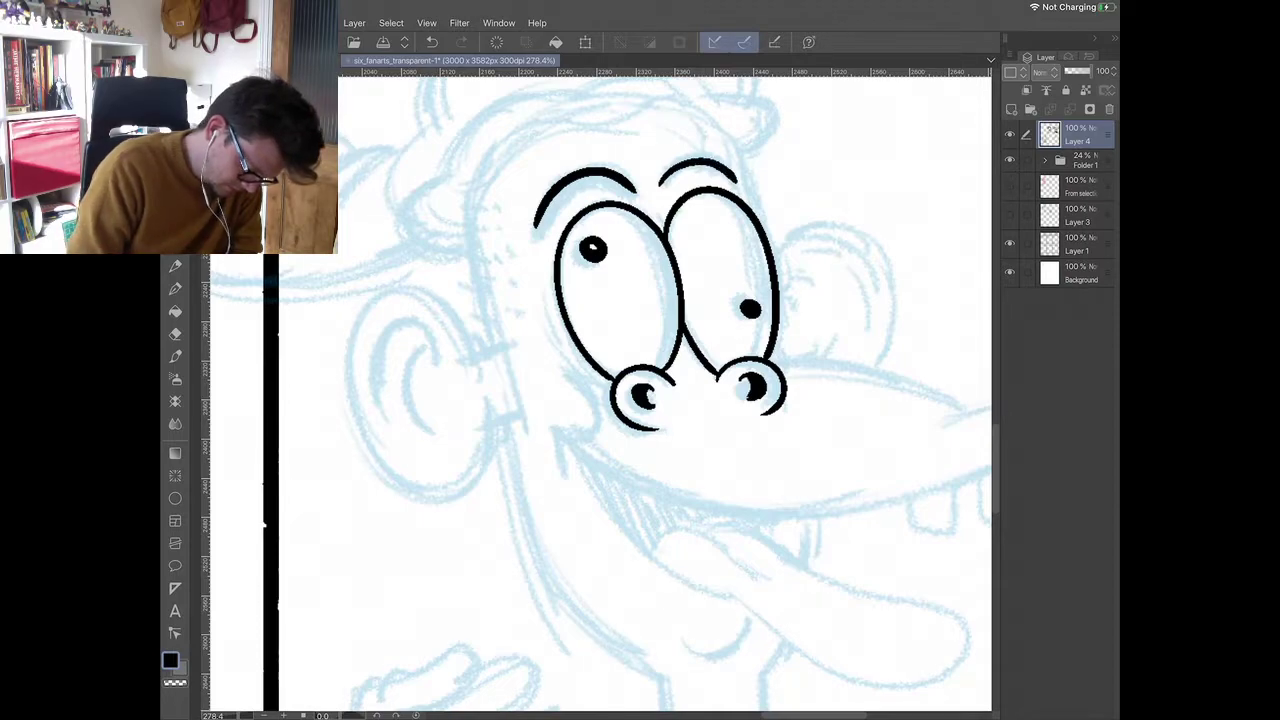
# - Ink the near side of Plug's head above the ear, with short crossing ticks and scattered dots for cropped hair
pyautogui.moveTo(476, 195)
pyautogui.mouseDown()
pyautogui.moveTo(468, 245)
pyautogui.moveTo(489, 345)
pyautogui.mouseUp()
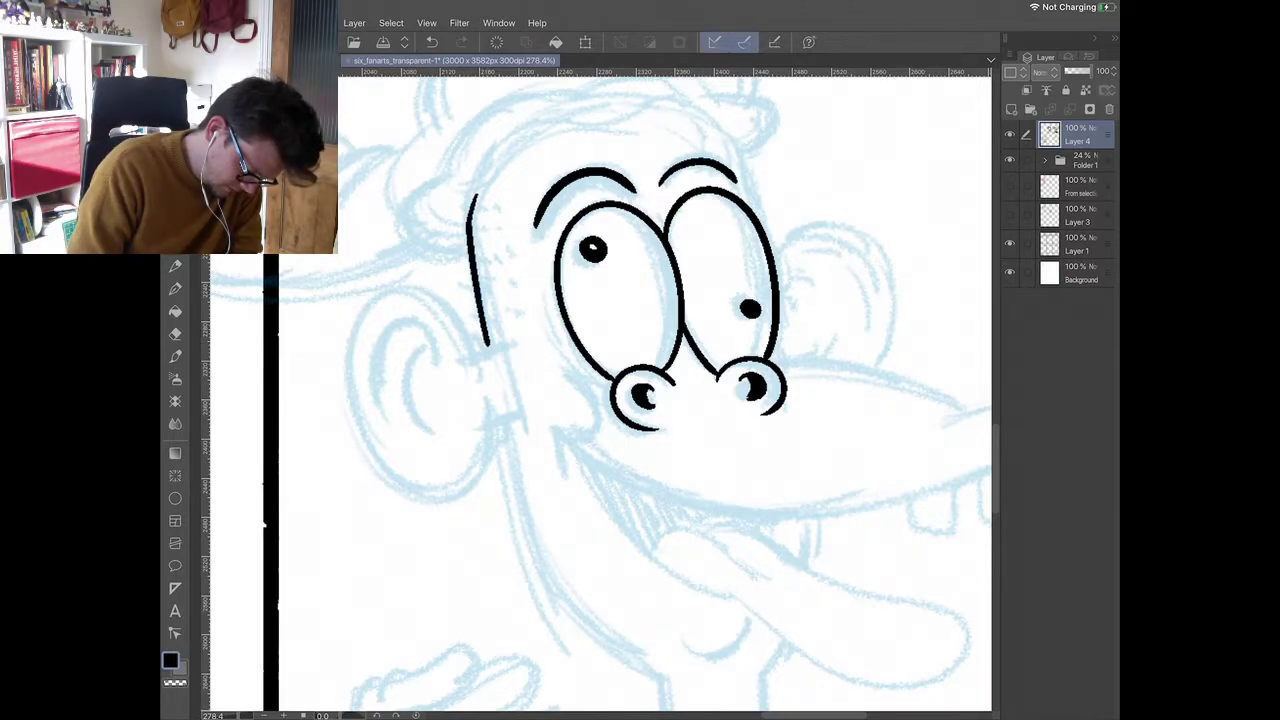
pyautogui.scroll(-2, 661, 310)
pyautogui.moveTo(505, 282); pyautogui.dragTo(518, 284)
pyautogui.click(527, 272)
pyautogui.click(536, 274)
pyautogui.click(532, 288)
pyautogui.click(540, 297)
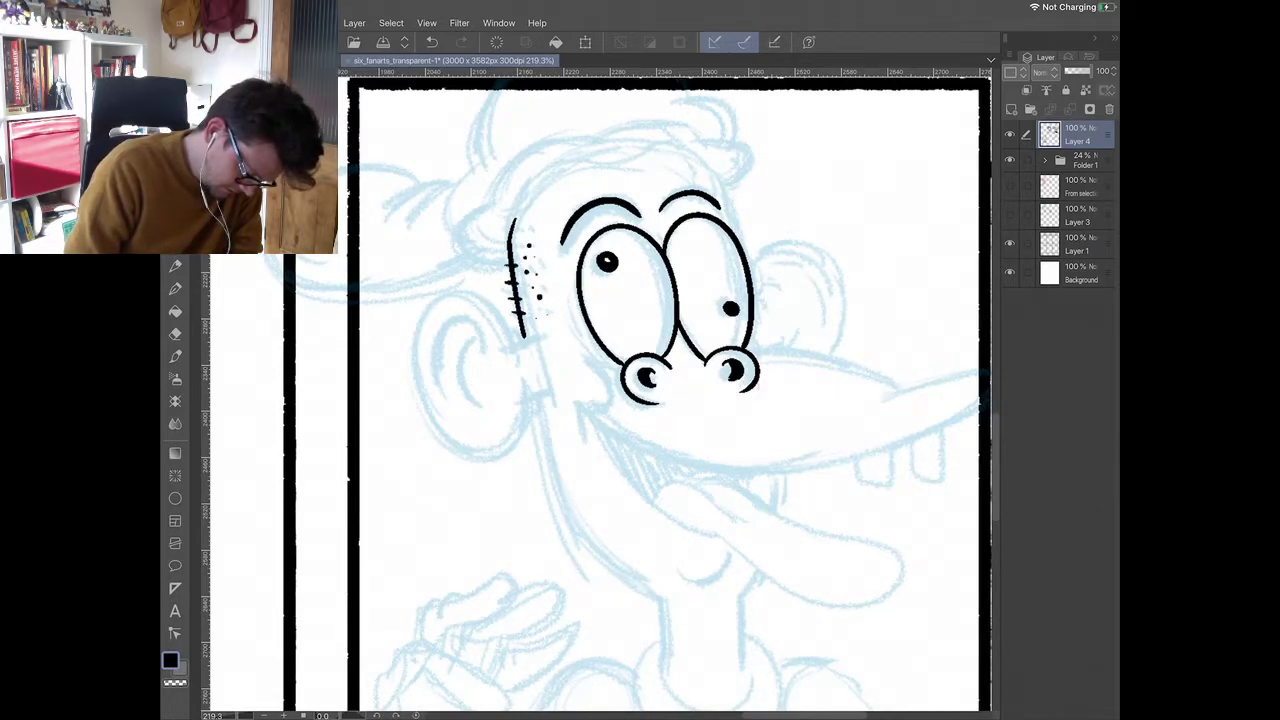
# - Ink Plug's large near ear with its outer oval, two inner curves and small creases where it meets the head
pyautogui.moveTo(511, 330)
pyautogui.mouseDown()
pyautogui.moveTo(521, 349)
pyautogui.moveTo(423, 312)
pyautogui.moveTo(488, 462)
pyautogui.moveTo(527, 388)
pyautogui.mouseUp()
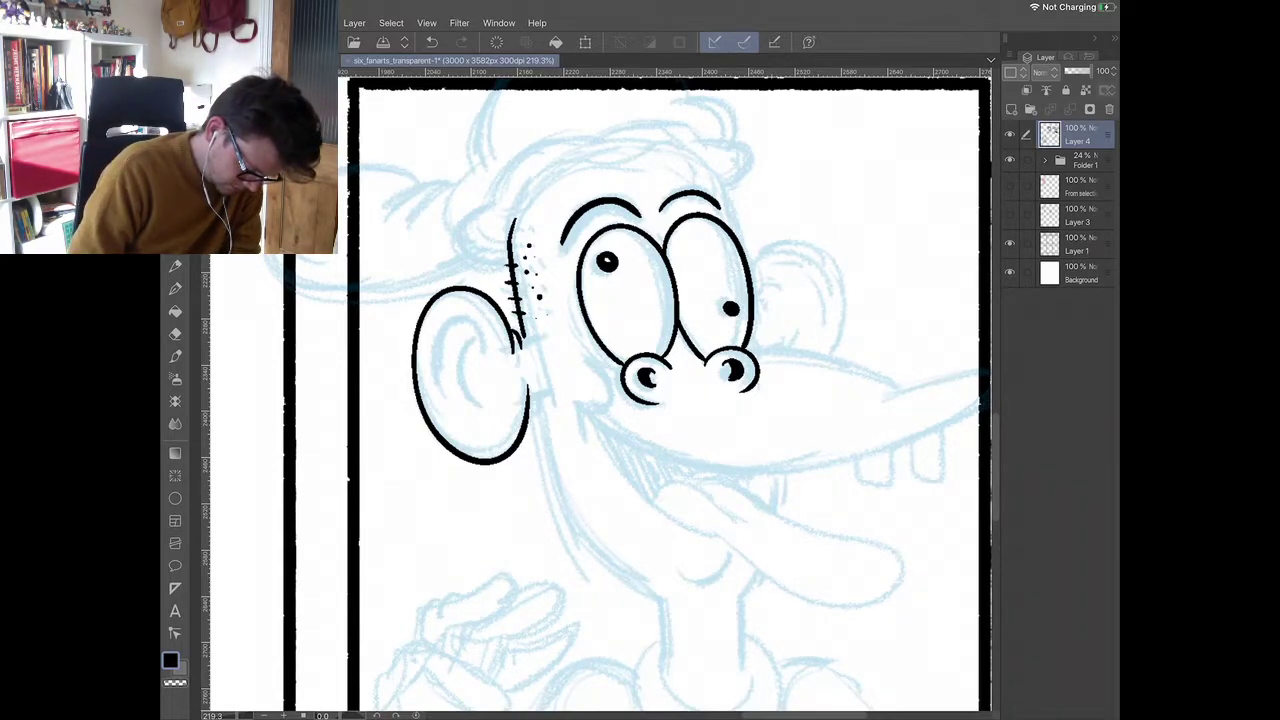
pyautogui.scroll(1, 512, 358)
pyautogui.moveTo(487, 358)
pyautogui.mouseDown()
pyautogui.moveTo(474, 320)
pyautogui.moveTo(438, 405)
pyautogui.mouseUp()
pyautogui.moveTo(476, 346)
pyautogui.mouseDown()
pyautogui.moveTo(488, 422)
pyautogui.moveTo(538, 390)
pyautogui.mouseUp()
pyautogui.moveTo(522, 338); pyautogui.dragTo(540, 335)
pyautogui.moveTo(538, 401); pyautogui.dragTo(548, 396)
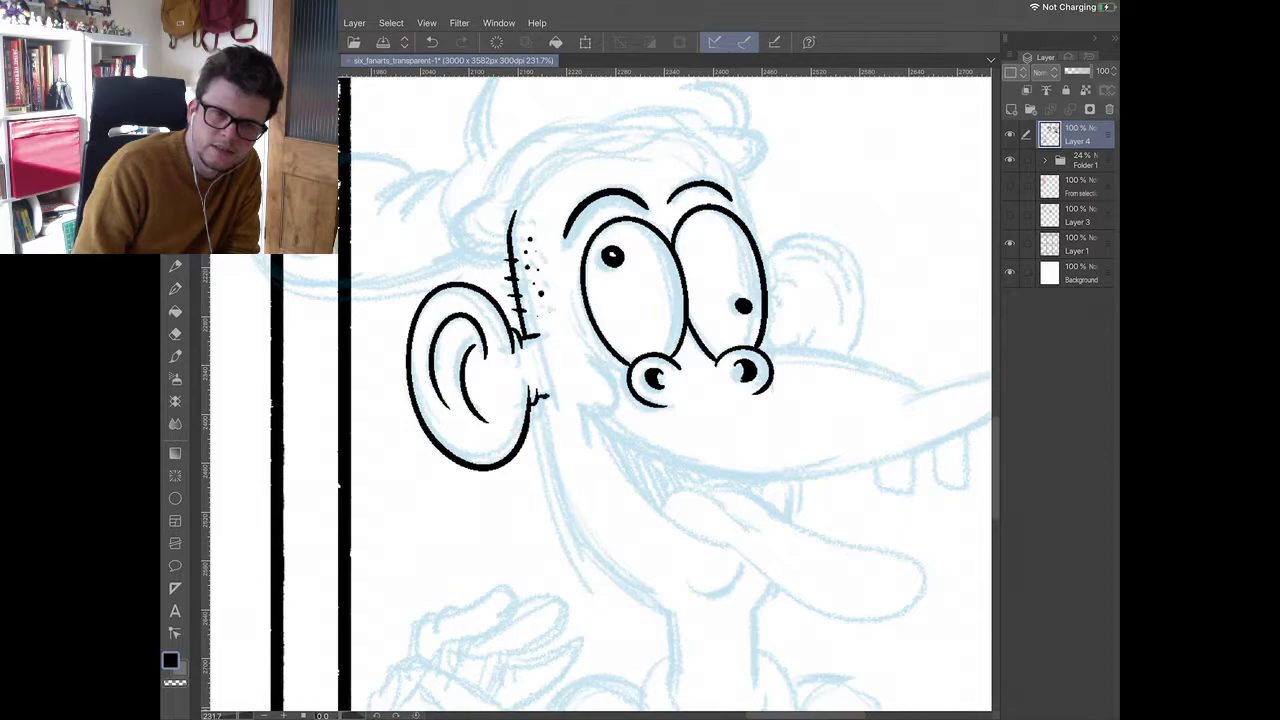
# - Ink the far edge of Plug's forehead and the far ear, with its outer curve, inner curve and small crease marks
pyautogui.moveTo(720, 162); pyautogui.dragTo(750, 230)
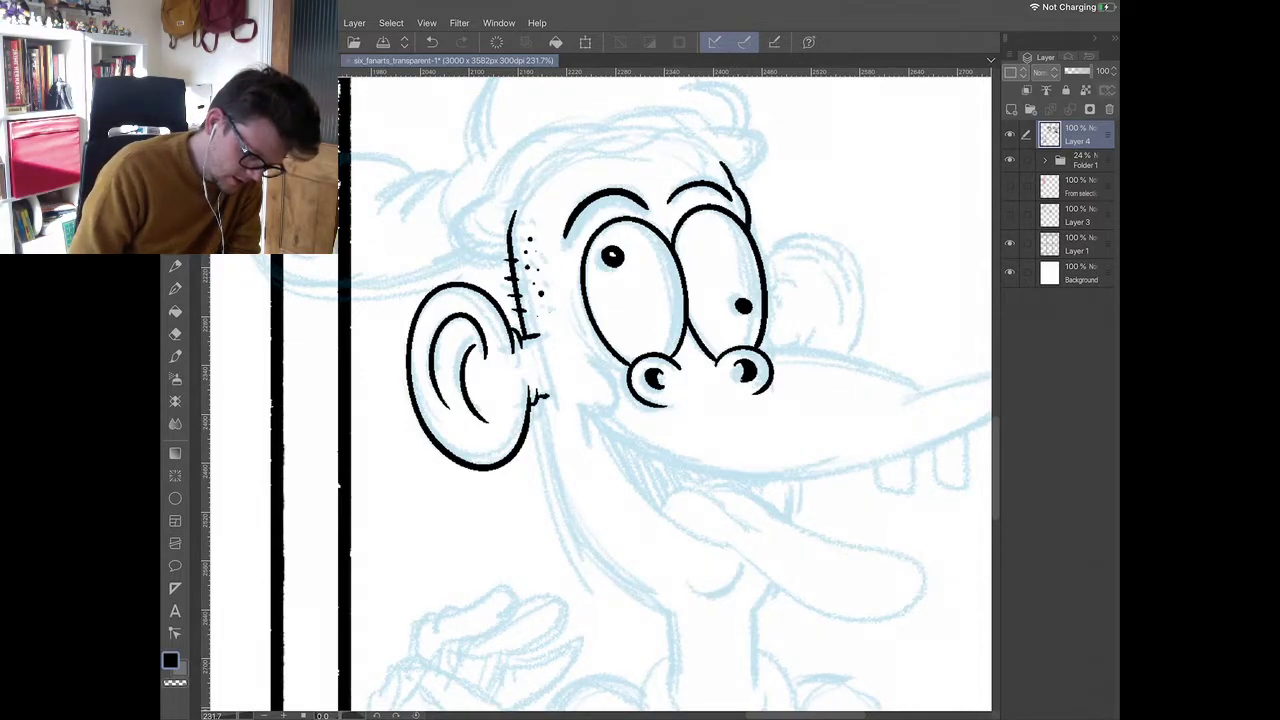
pyautogui.hscroll(1, 600, 393)
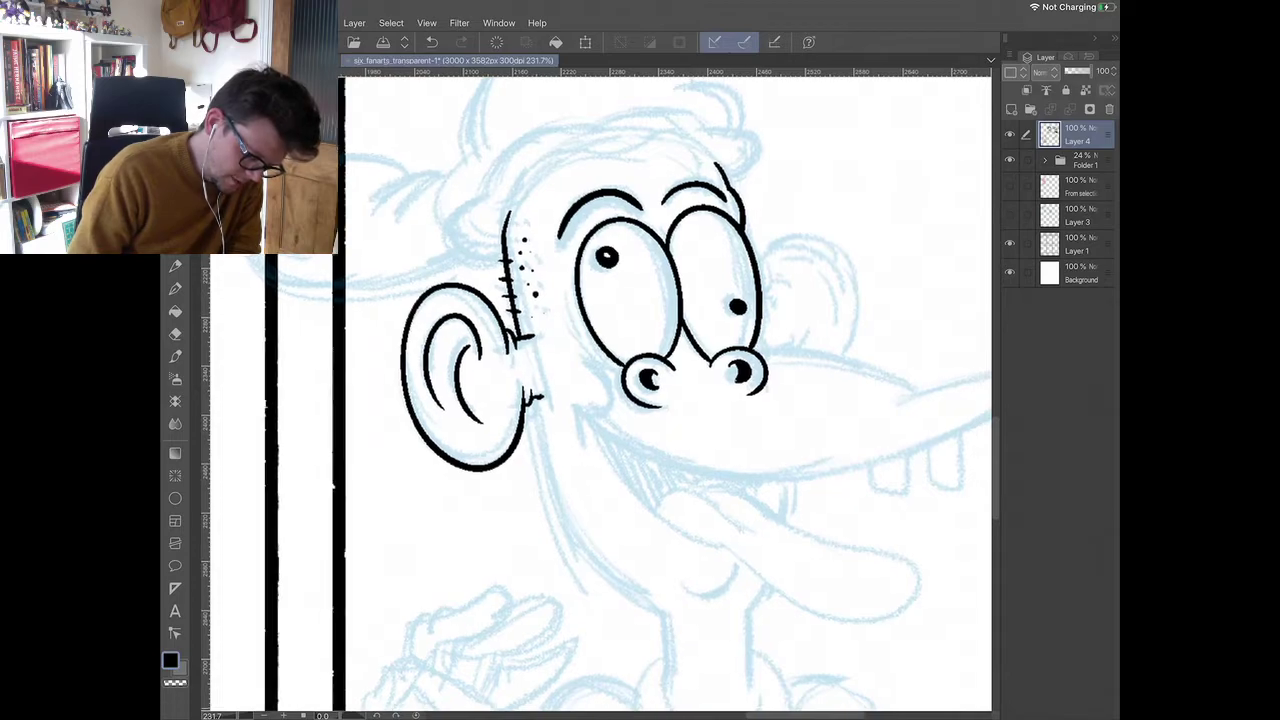
pyautogui.moveTo(709, 280)
pyautogui.mouseDown()
pyautogui.moveTo(726, 277)
pyautogui.moveTo(729, 291)
pyautogui.moveTo(716, 249)
pyautogui.moveTo(780, 255)
pyautogui.moveTo(786, 357)
pyautogui.mouseUp()
pyautogui.hotkey('ctrl', 'z')
pyautogui.scroll(1, 600, 395)
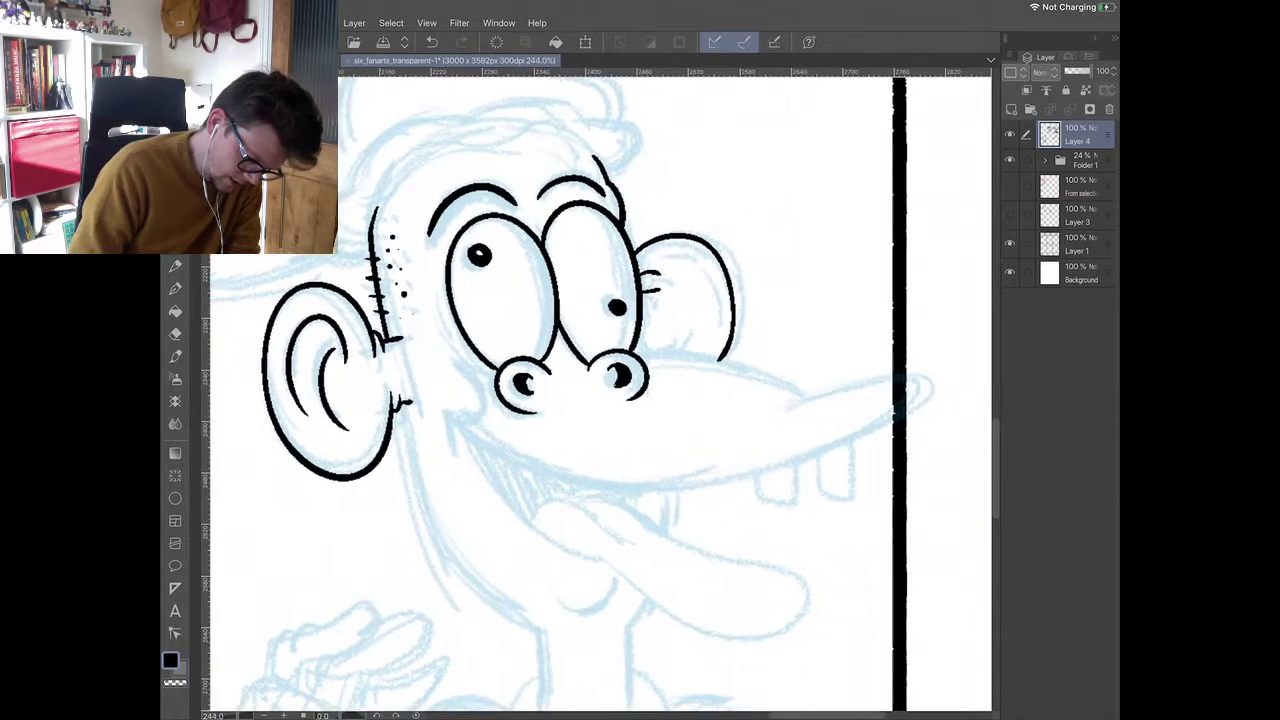
pyautogui.hotkey('ctrl', 'z')
pyautogui.moveTo(633, 252)
pyautogui.mouseDown()
pyautogui.moveTo(718, 254)
pyautogui.moveTo(736, 368)
pyautogui.mouseUp()
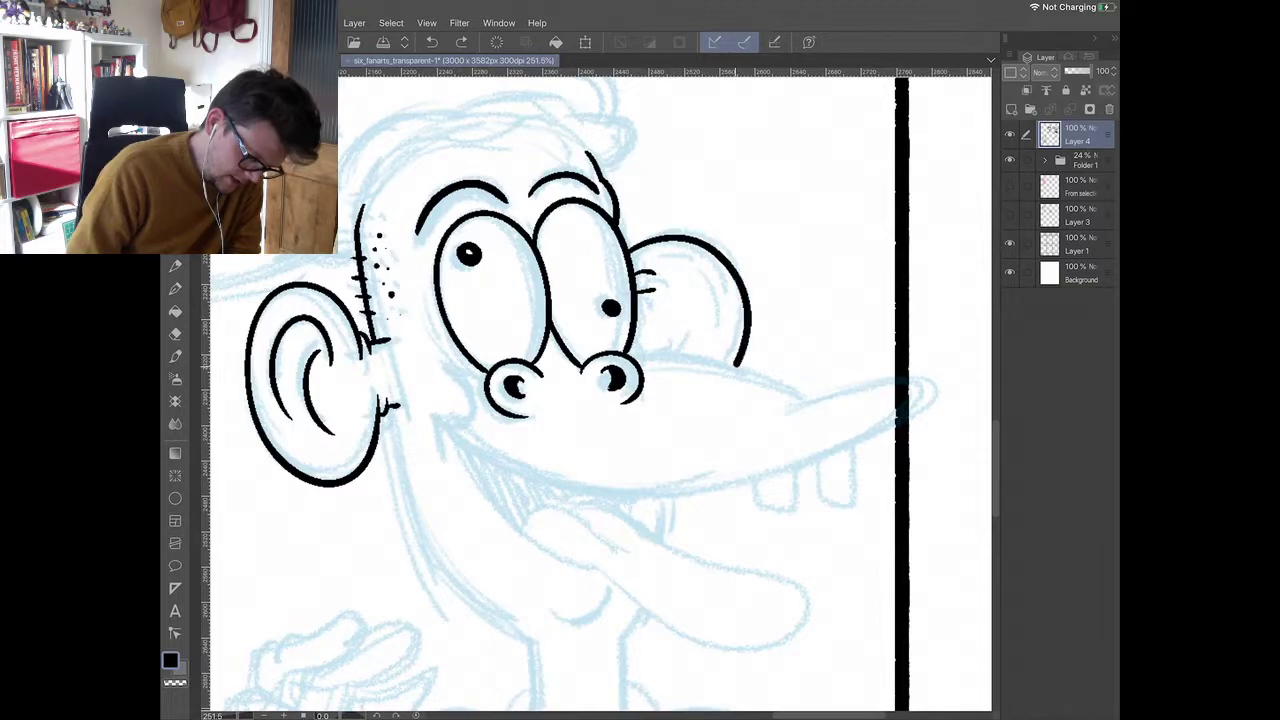
pyautogui.moveTo(638, 264)
pyautogui.mouseDown()
pyautogui.moveTo(674, 260)
pyautogui.moveTo(720, 340)
pyautogui.mouseUp()
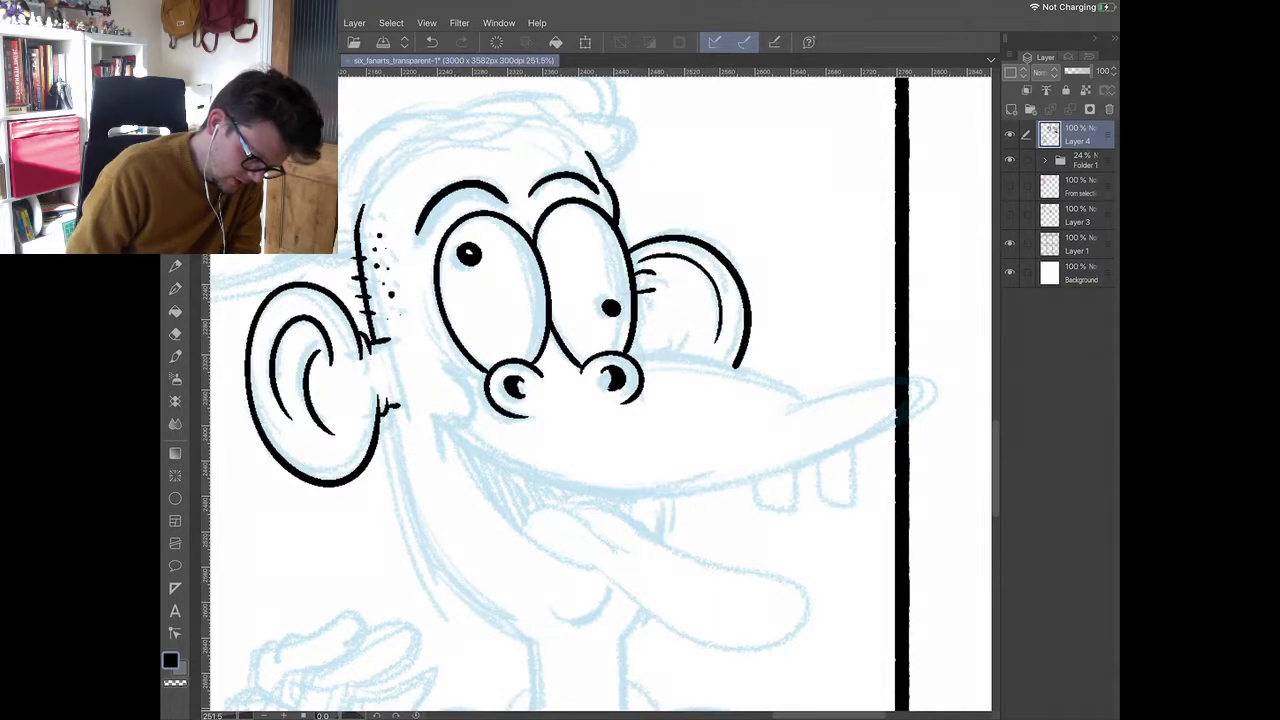
pyautogui.moveTo(637, 333)
pyautogui.mouseDown()
pyautogui.moveTo(645, 359)
pyautogui.moveTo(661, 345)
pyautogui.mouseUp()
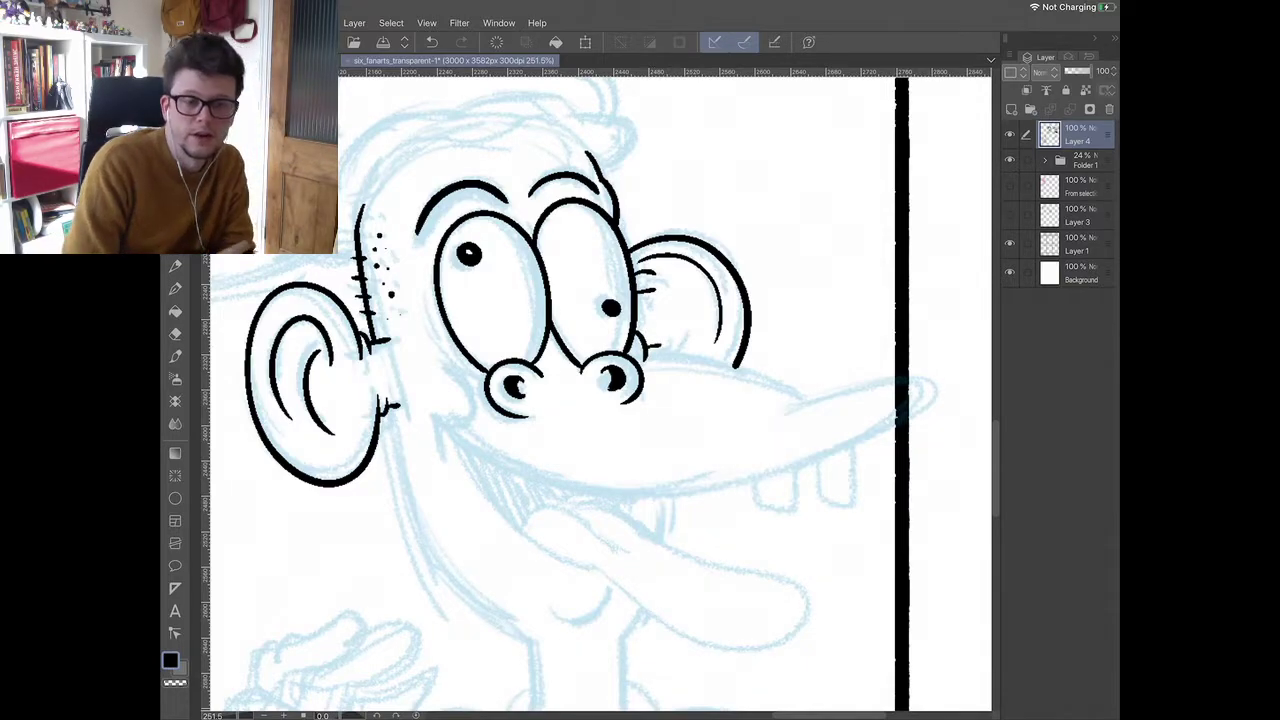
# - Erase the stray crease mark beside the far nostril below the far ear, and return to the pen
pyautogui.scroll(-3, 600, 394)
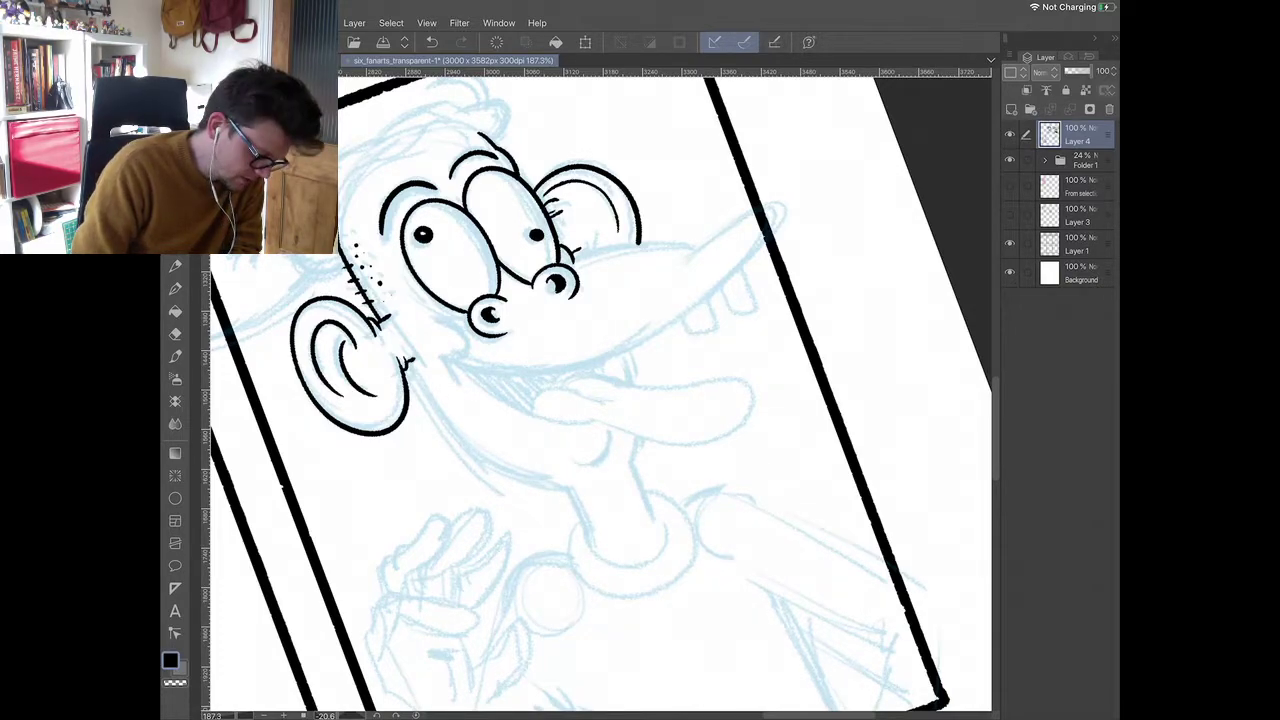
pyautogui.press('e')
pyautogui.moveTo(587, 252); pyautogui.dragTo(580, 247)
pyautogui.press('p')
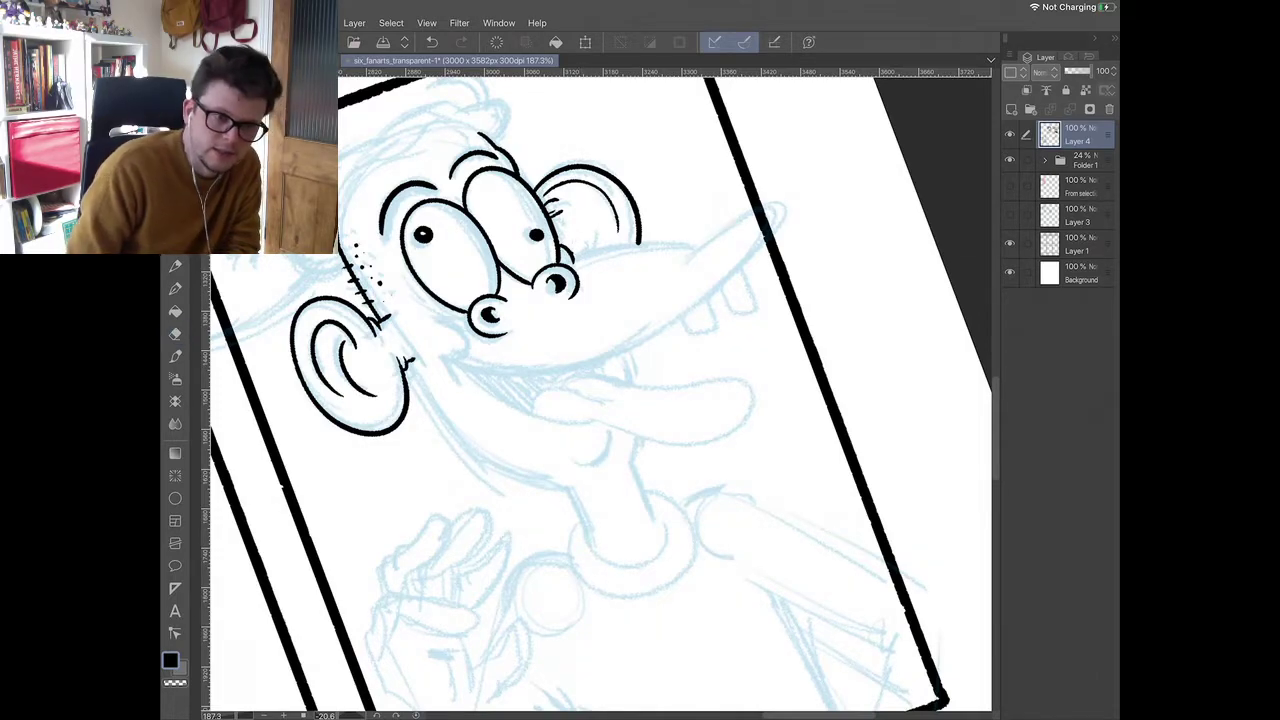
# - Ink Plug's long pointed upper lip extending past the panel border, with the cheek curve and two teeth hanging from it
pyautogui.scroll(3, 640, 380)
pyautogui.moveTo(482, 270); pyautogui.dragTo(643, 230)
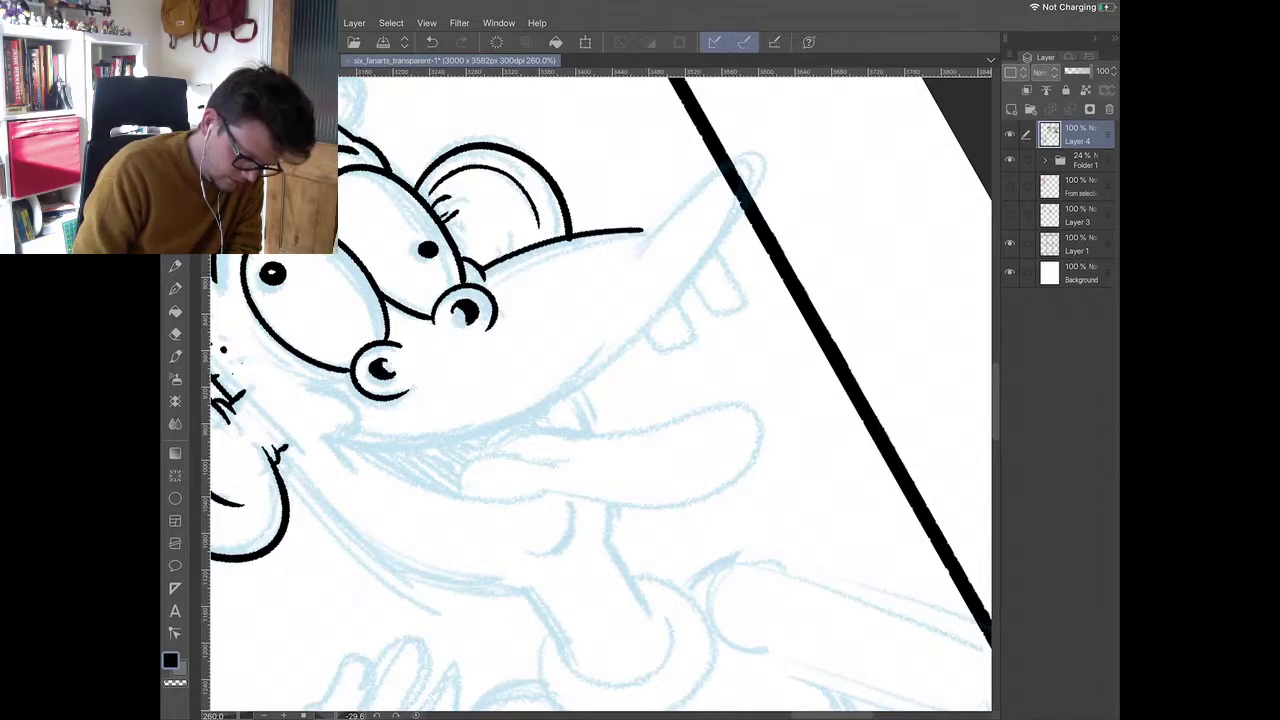
pyautogui.hotkey('ctrl', 'z')
pyautogui.moveTo(482, 267)
pyautogui.mouseDown()
pyautogui.moveTo(657, 232)
pyautogui.moveTo(752, 154)
pyautogui.moveTo(692, 278)
pyautogui.moveTo(462, 430)
pyautogui.moveTo(348, 432)
pyautogui.mouseUp()
pyautogui.moveTo(600, 400); pyautogui.dragTo(643, 418)
pyautogui.moveTo(392, 338)
pyautogui.mouseDown()
pyautogui.moveTo(386, 316)
pyautogui.moveTo(418, 300)
pyautogui.moveTo(385, 262)
pyautogui.mouseUp()
pyautogui.moveTo(718, 380)
pyautogui.mouseDown()
pyautogui.moveTo(756, 407)
pyautogui.moveTo(767, 371)
pyautogui.moveTo(796, 402)
pyautogui.moveTo(831, 396)
pyautogui.moveTo(834, 340)
pyautogui.mouseUp()
pyautogui.moveTo(800, 300); pyautogui.dragTo(766, 404)
# - Ink the open mouth's lower edge with the long hanging tongue, and the jaw and chin line starting below the near ear
pyautogui.moveTo(406, 218); pyautogui.dragTo(462, 420)
pyautogui.moveTo(424, 352)
pyautogui.mouseDown()
pyautogui.moveTo(444, 344)
pyautogui.moveTo(492, 420)
pyautogui.mouseUp()
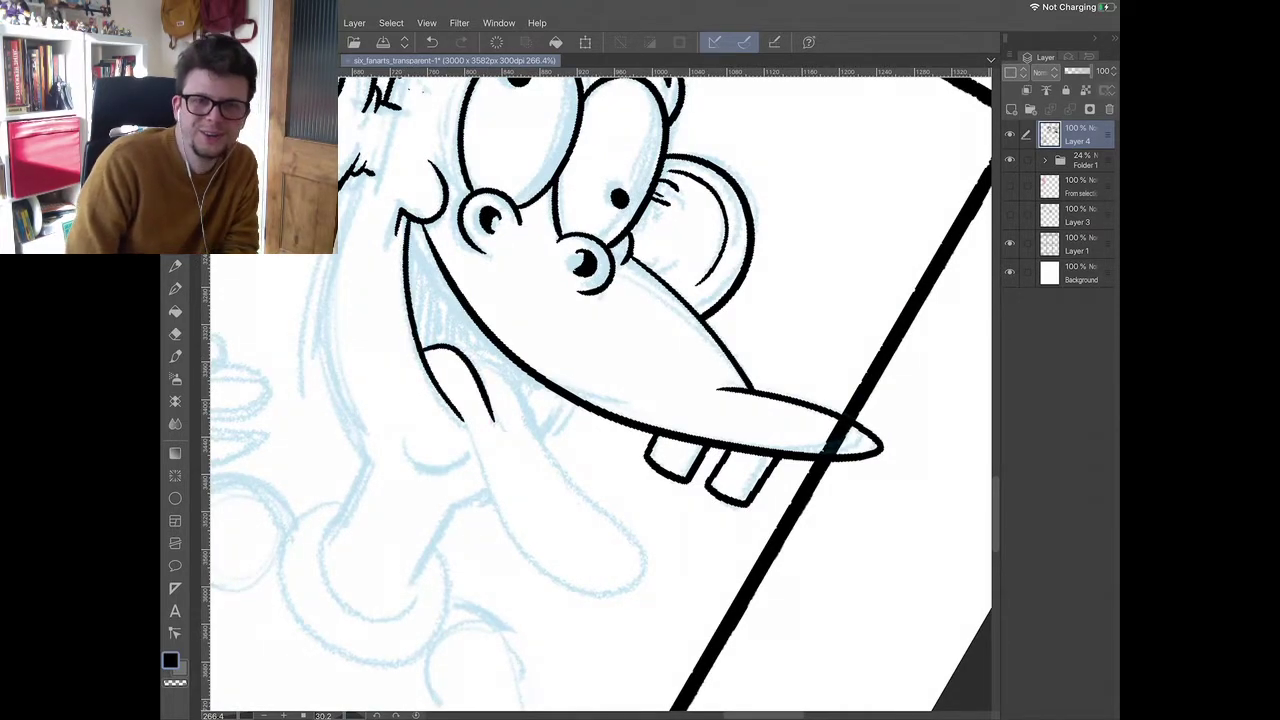
pyautogui.scroll(-4, 580, 256)
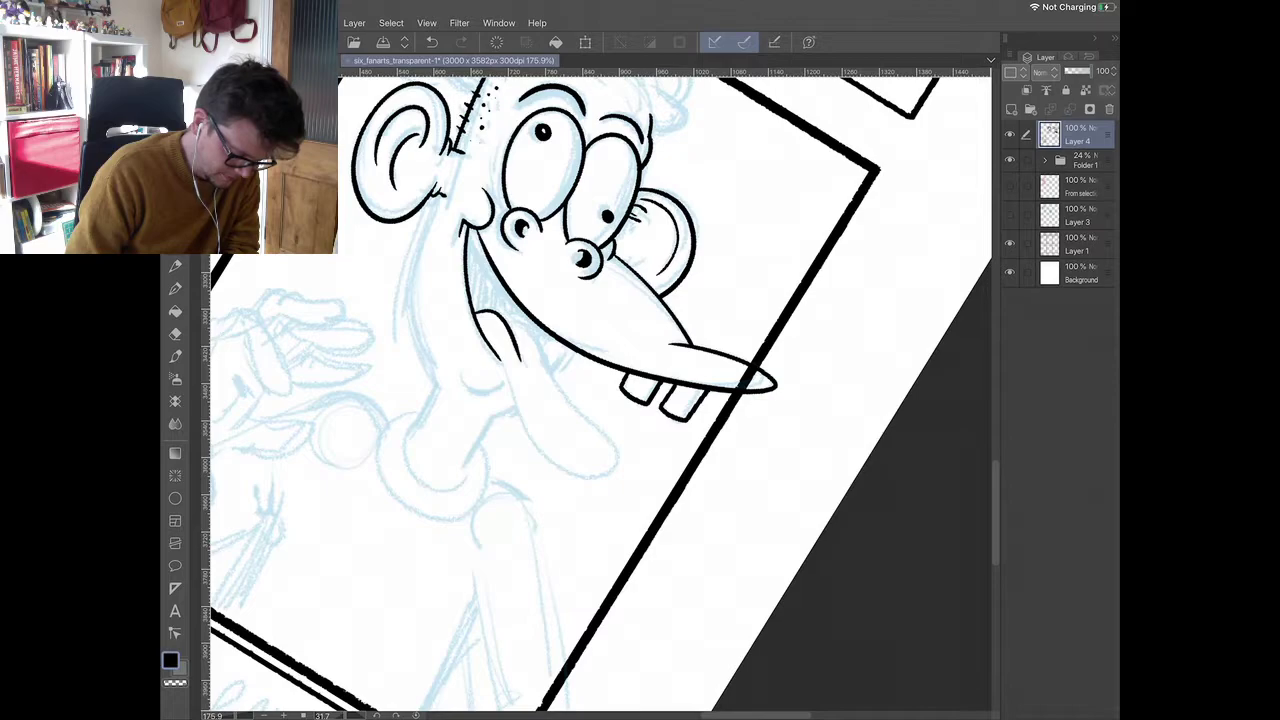
pyautogui.moveTo(502, 356)
pyautogui.mouseDown()
pyautogui.moveTo(570, 470)
pyautogui.moveTo(622, 456)
pyautogui.moveTo(542, 370)
pyautogui.mouseUp()
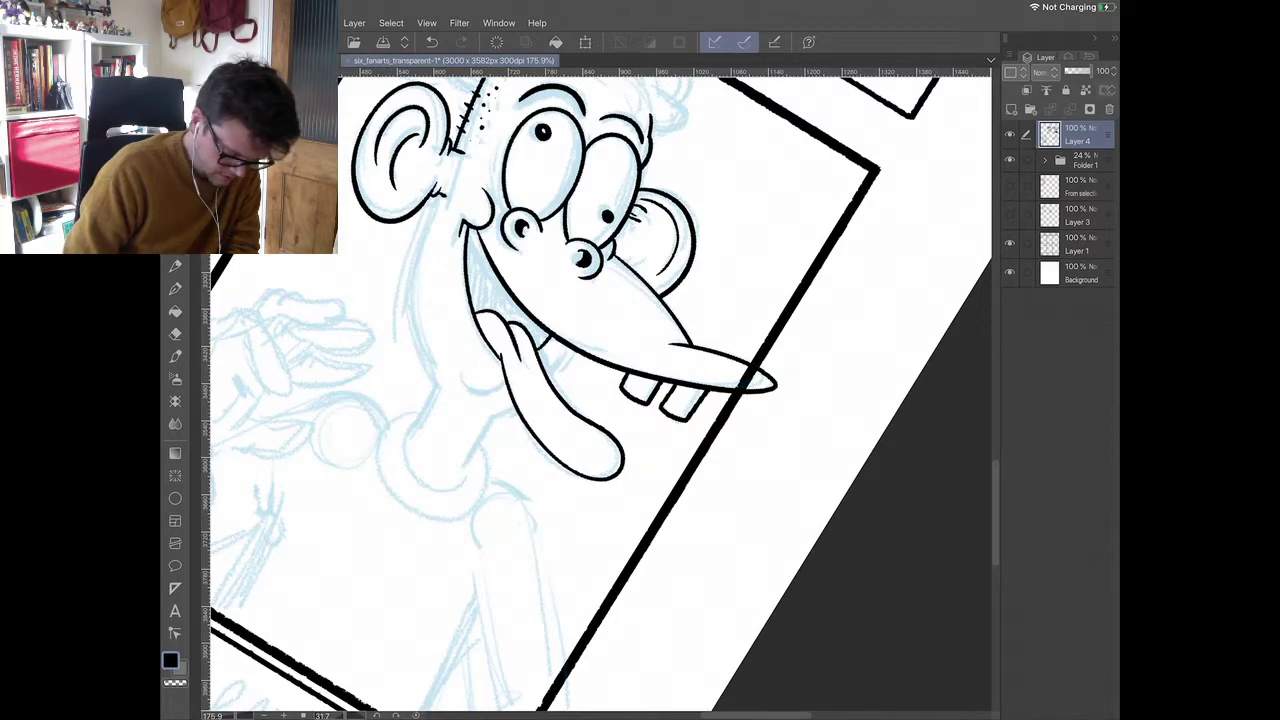
pyautogui.moveTo(440, 196)
pyautogui.mouseDown()
pyautogui.moveTo(437, 393)
pyautogui.moveTo(516, 401)
pyautogui.moveTo(573, 350)
pyautogui.mouseUp()
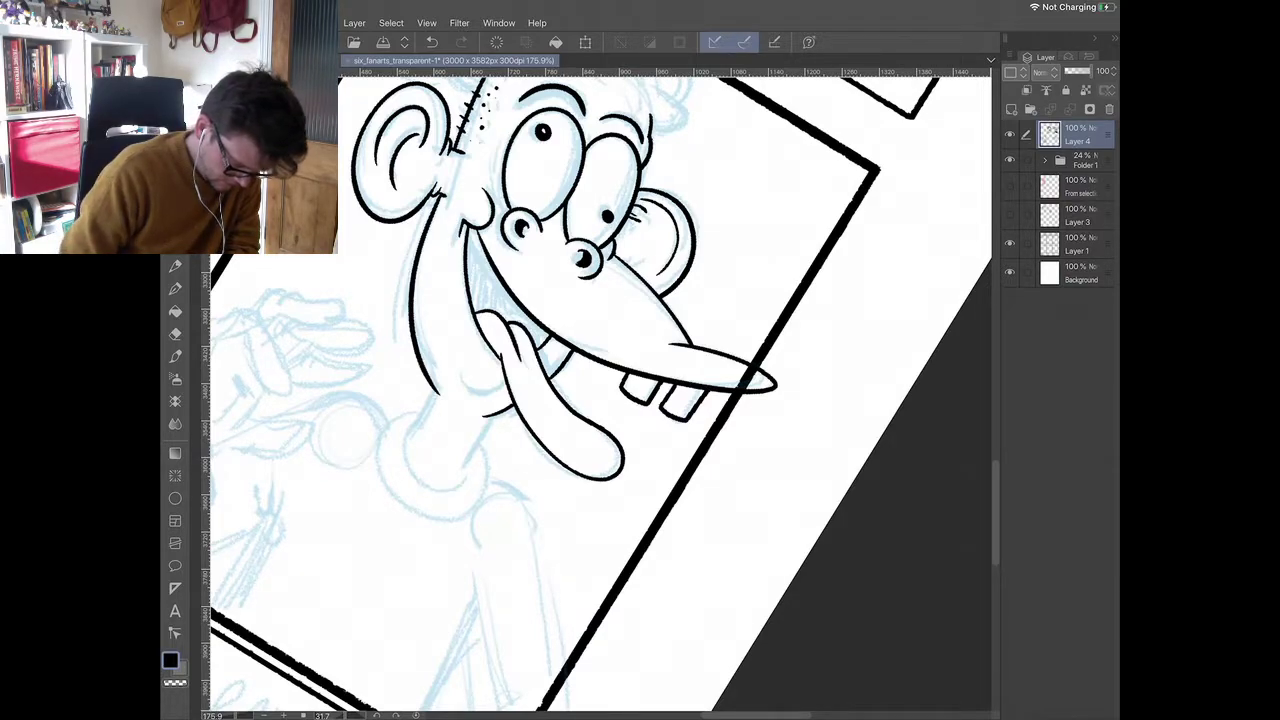
# - Ink the short crease under Plug's mouth, both sides of his neck and the ring-shaped collar around its base
pyautogui.scroll(-2, 596, 345)
pyautogui.moveTo(494, 398)
pyautogui.mouseDown()
pyautogui.moveTo(530, 400)
pyautogui.moveTo(470, 463)
pyautogui.mouseUp()
pyautogui.moveTo(532, 425); pyautogui.dragTo(521, 468)
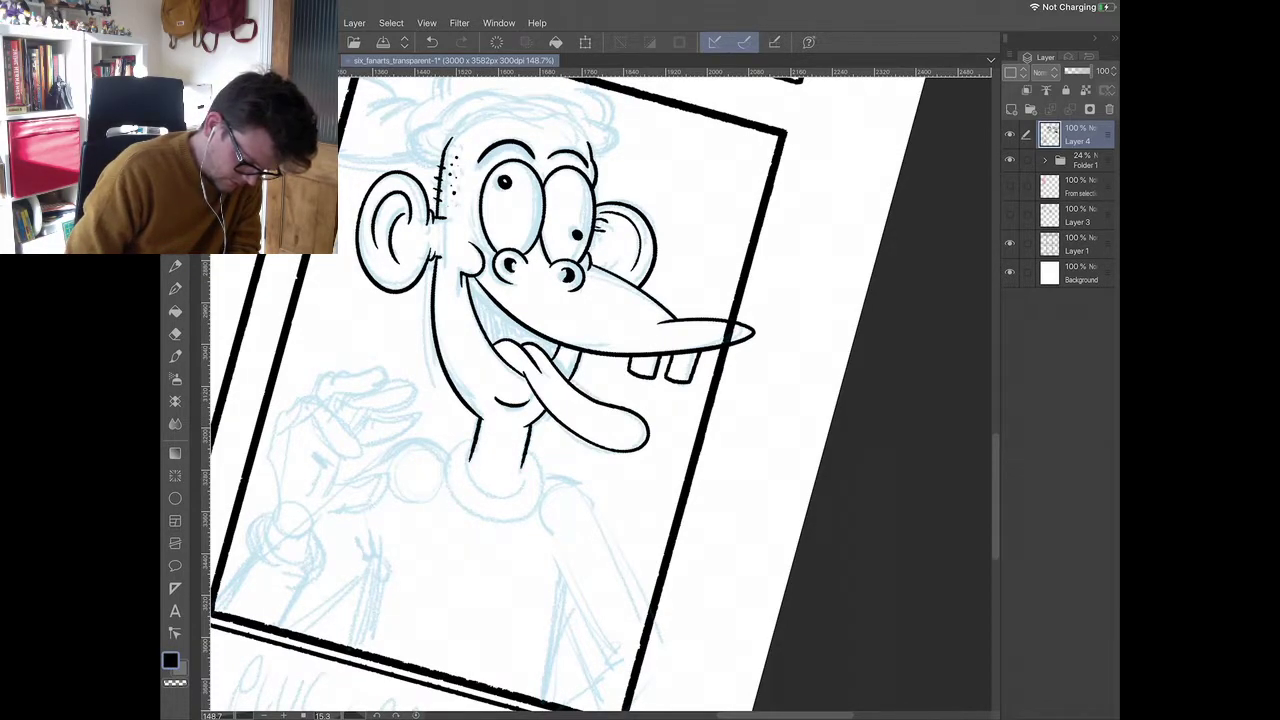
pyautogui.scroll(-2, 600, 395)
pyautogui.scroll(1, 600, 395)
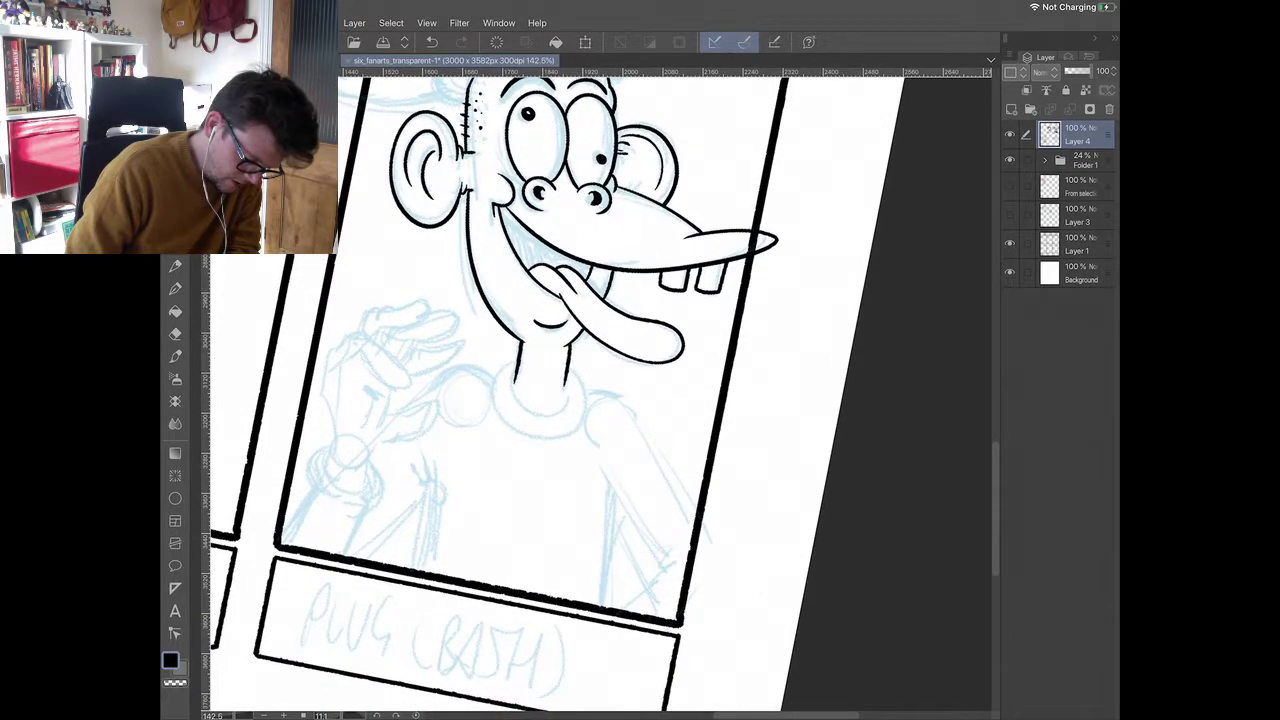
pyautogui.moveTo(514, 380)
pyautogui.mouseDown()
pyautogui.moveTo(565, 403)
pyautogui.moveTo(502, 372)
pyautogui.moveTo(512, 425)
pyautogui.moveTo(555, 435)
pyautogui.moveTo(582, 403)
pyautogui.moveTo(584, 372)
pyautogui.mouseUp()
pyautogui.scroll(-3, 600, 395)
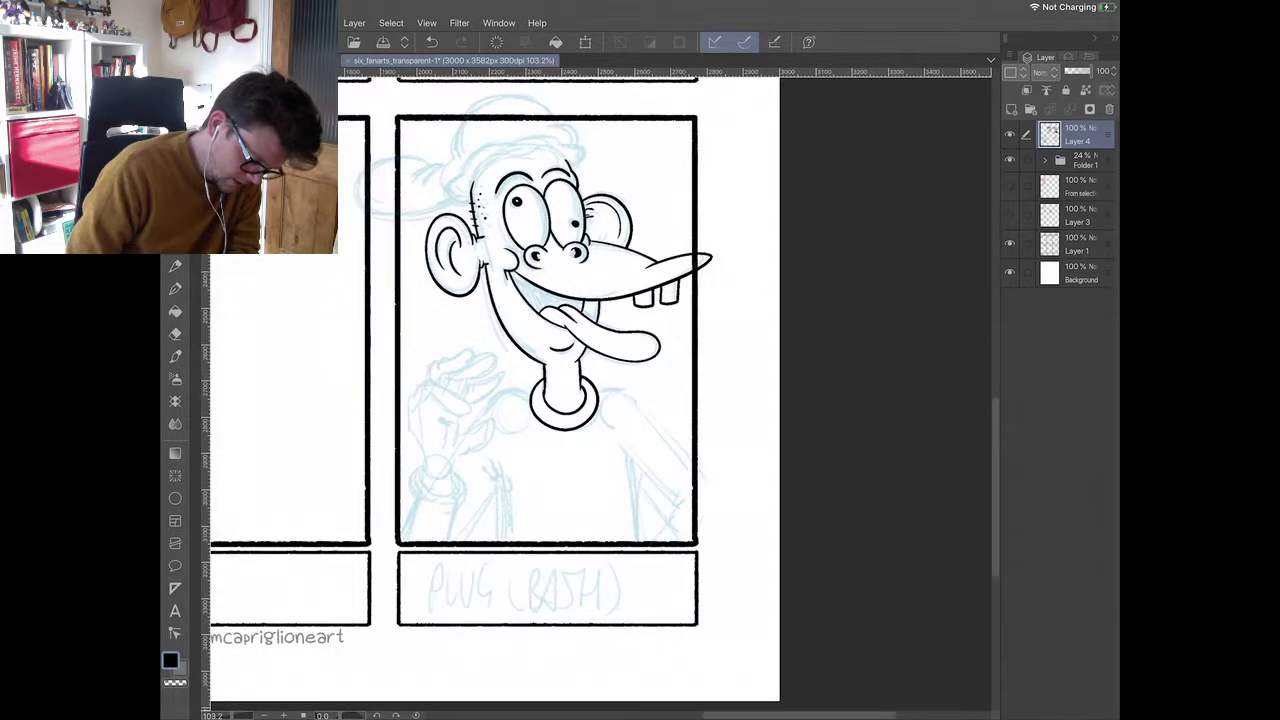
# - Ink the near shoulder curve, the near torso edge with the inner sleeve line at the armpit, and the far torso edge
pyautogui.scroll(2, 600, 395)
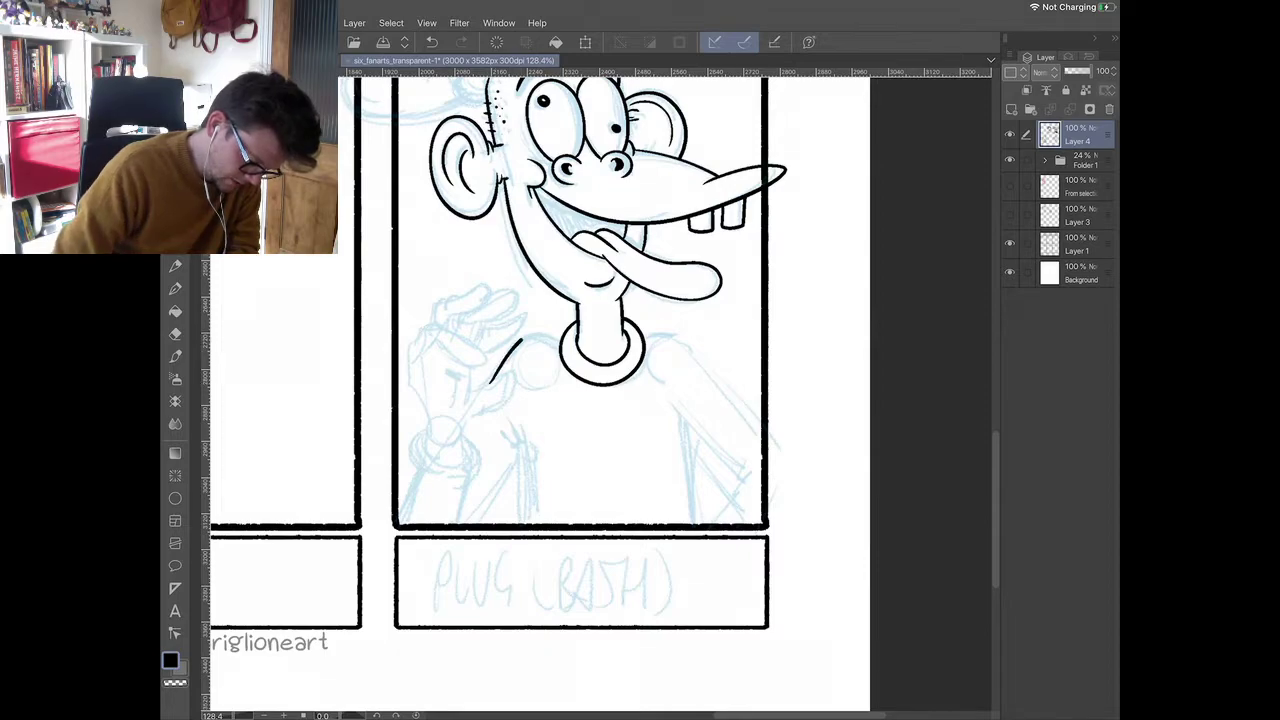
pyautogui.scroll(2, 520, 345)
pyautogui.moveTo(434, 402)
pyautogui.mouseDown()
pyautogui.moveTo(490, 340)
pyautogui.moveTo(540, 336)
pyautogui.mouseUp()
pyautogui.moveTo(414, 600)
pyautogui.mouseDown()
pyautogui.moveTo(479, 494)
pyautogui.moveTo(483, 600)
pyautogui.mouseUp()
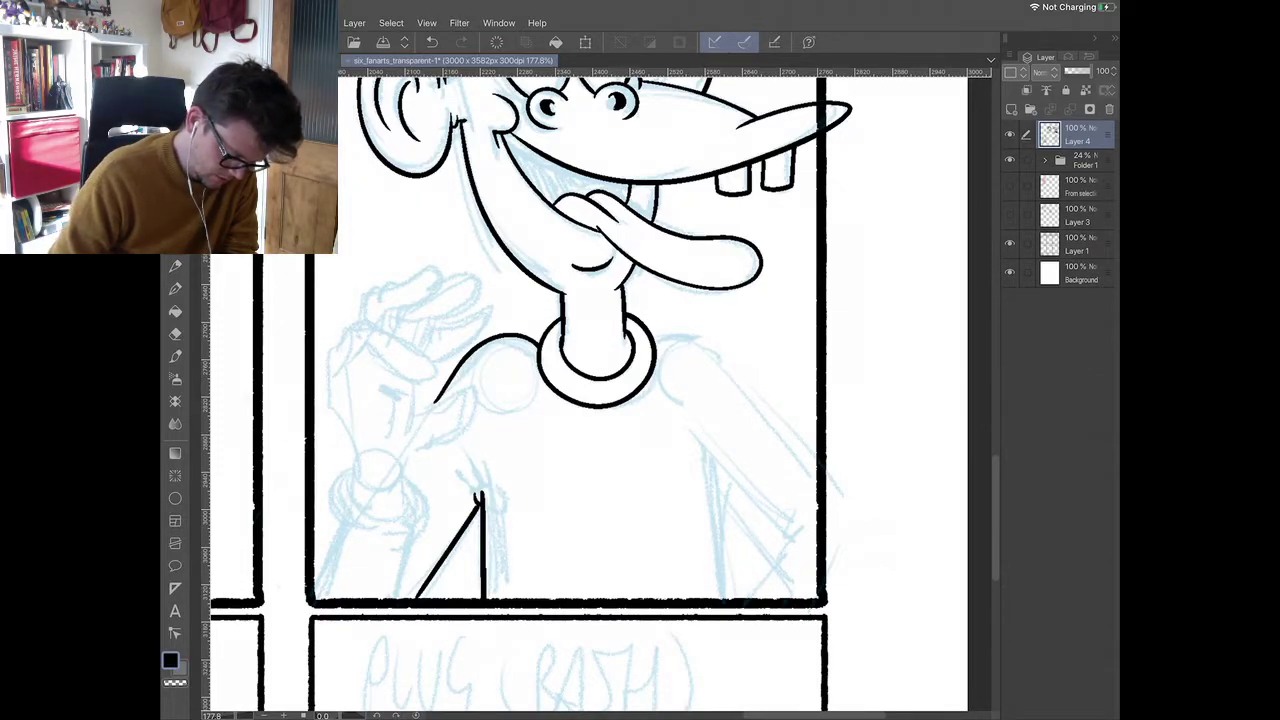
pyautogui.scroll(-1, 675, 365)
pyautogui.moveTo(720, 577); pyautogui.dragTo(716, 488)
pyautogui.moveTo(720, 576); pyautogui.dragTo(633, 553)
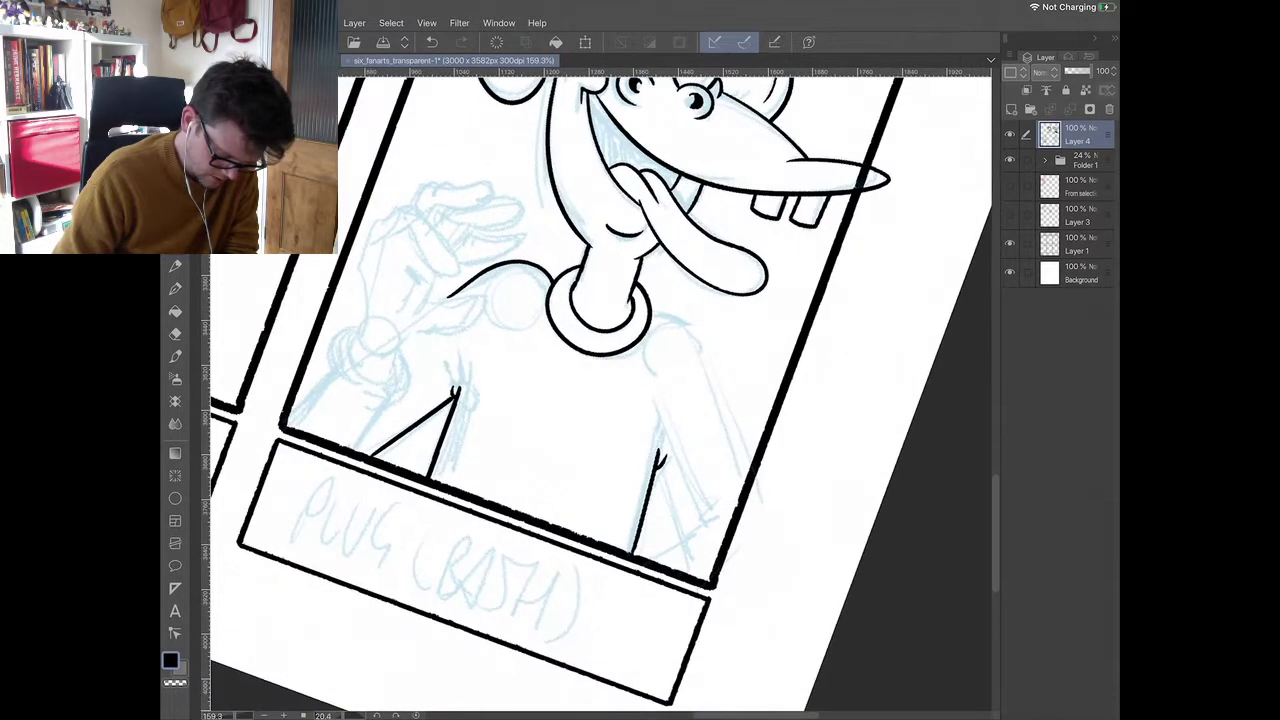
# - Undo the trial far shoulder curve and the far armpit crease, and extend the far torso edge upward past the armpit
pyautogui.moveTo(650, 305); pyautogui.dragTo(703, 356)
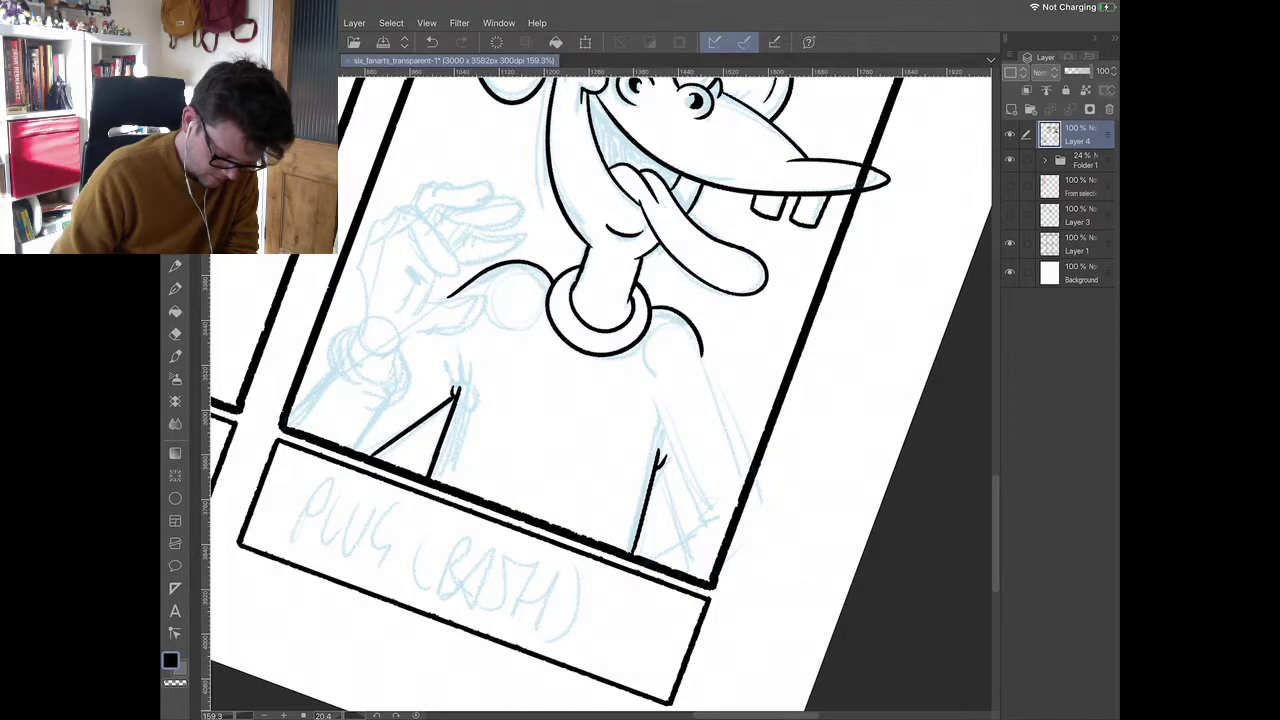
pyautogui.hotkey('ctrl', 'z')
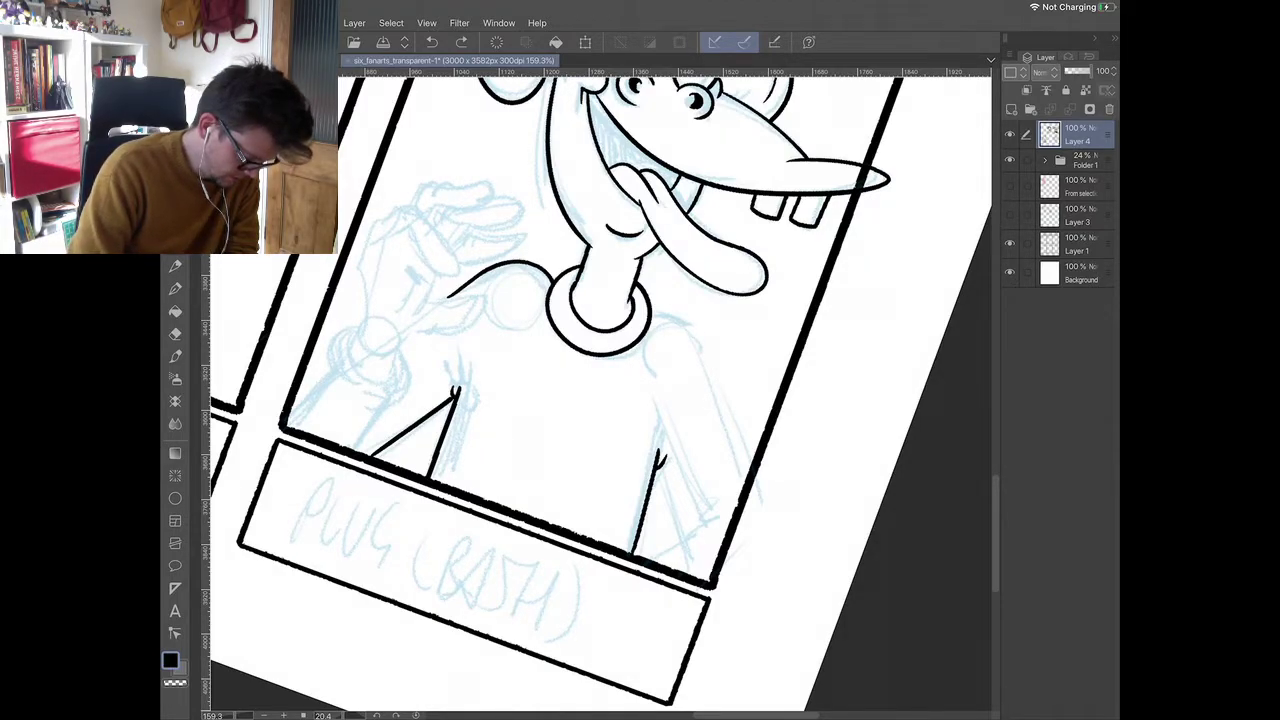
pyautogui.hotkey('ctrl', 'z')
pyautogui.moveTo(670, 398); pyautogui.dragTo(663, 444)
# - Erase the near armpit crease, redraw it with a taller torso edge, and ink the far shoulder curve beside the collar
pyautogui.press('e')
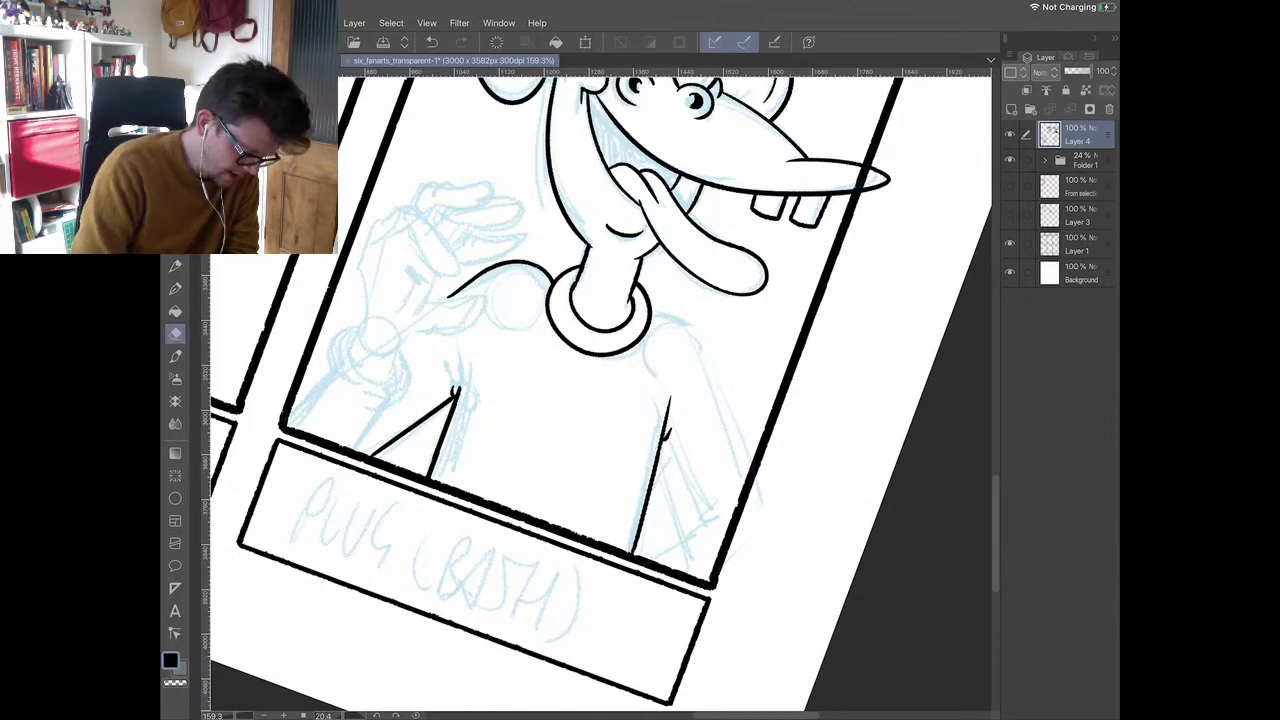
pyautogui.moveTo(452, 385); pyautogui.dragTo(450, 396)
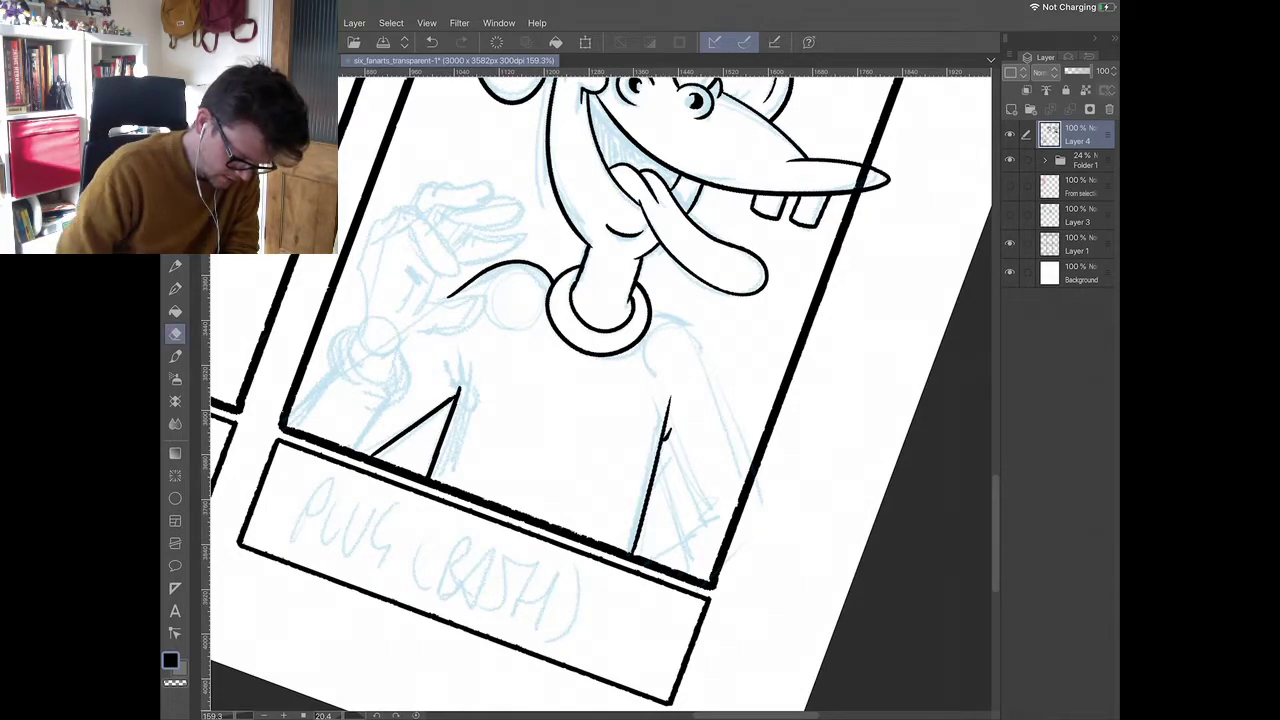
pyautogui.press('p')
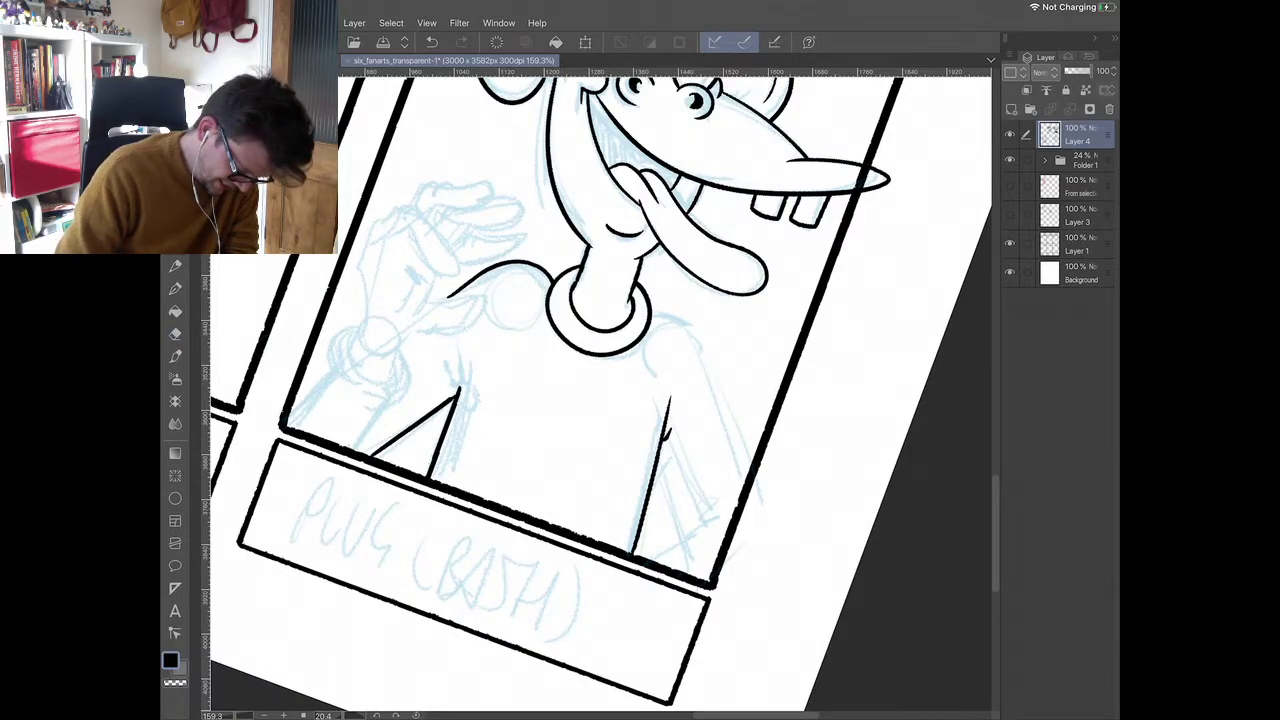
pyautogui.scroll(-3, 600, 394)
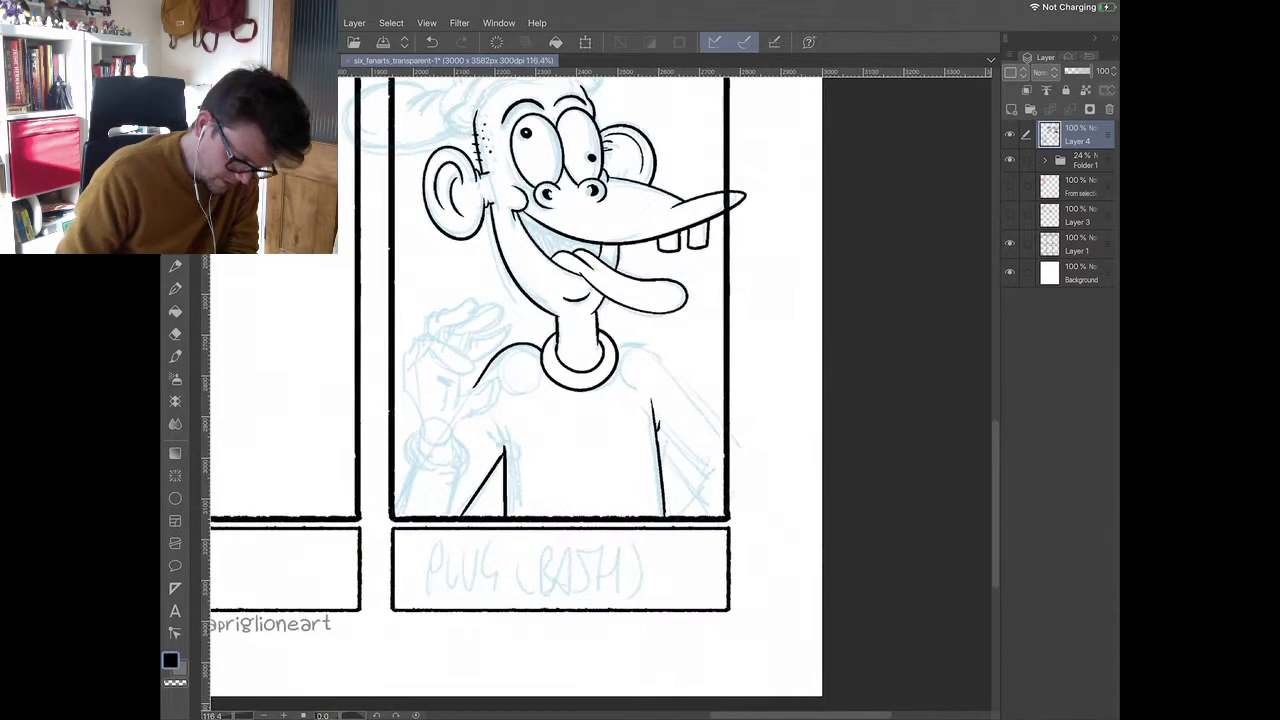
pyautogui.moveTo(503, 421); pyautogui.dragTo(502, 459)
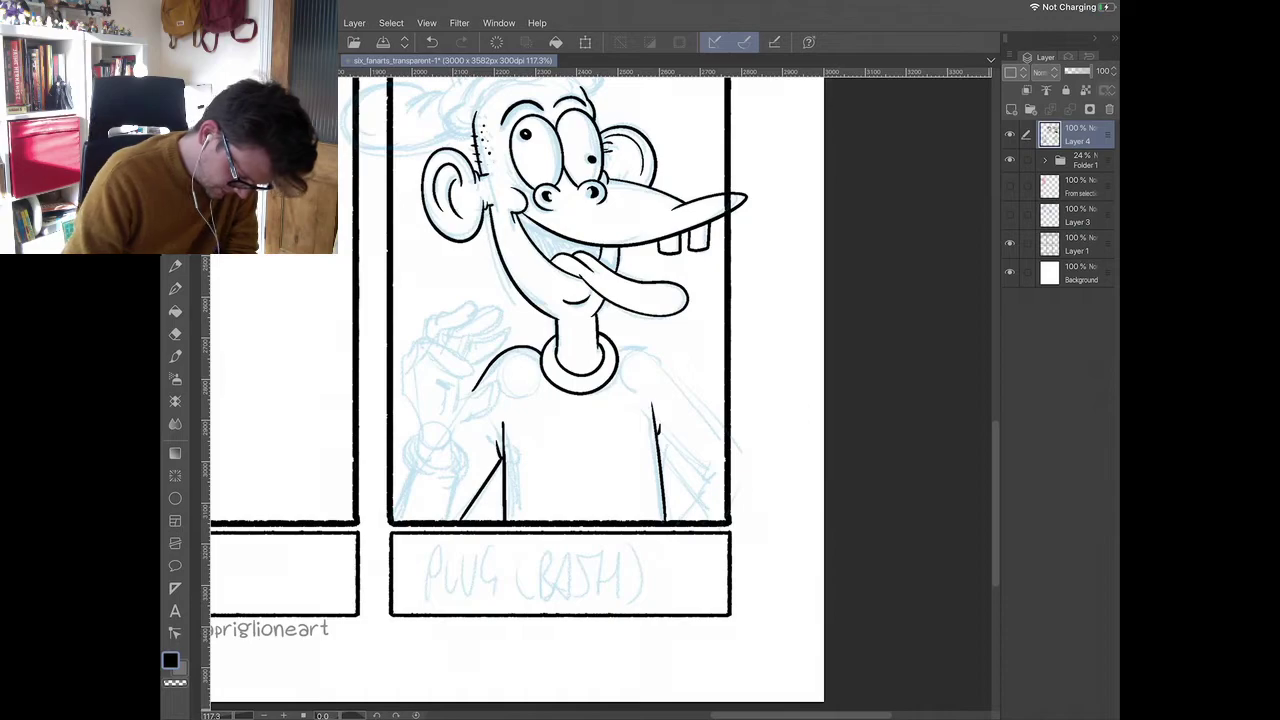
pyautogui.moveTo(622, 349); pyautogui.dragTo(664, 373)
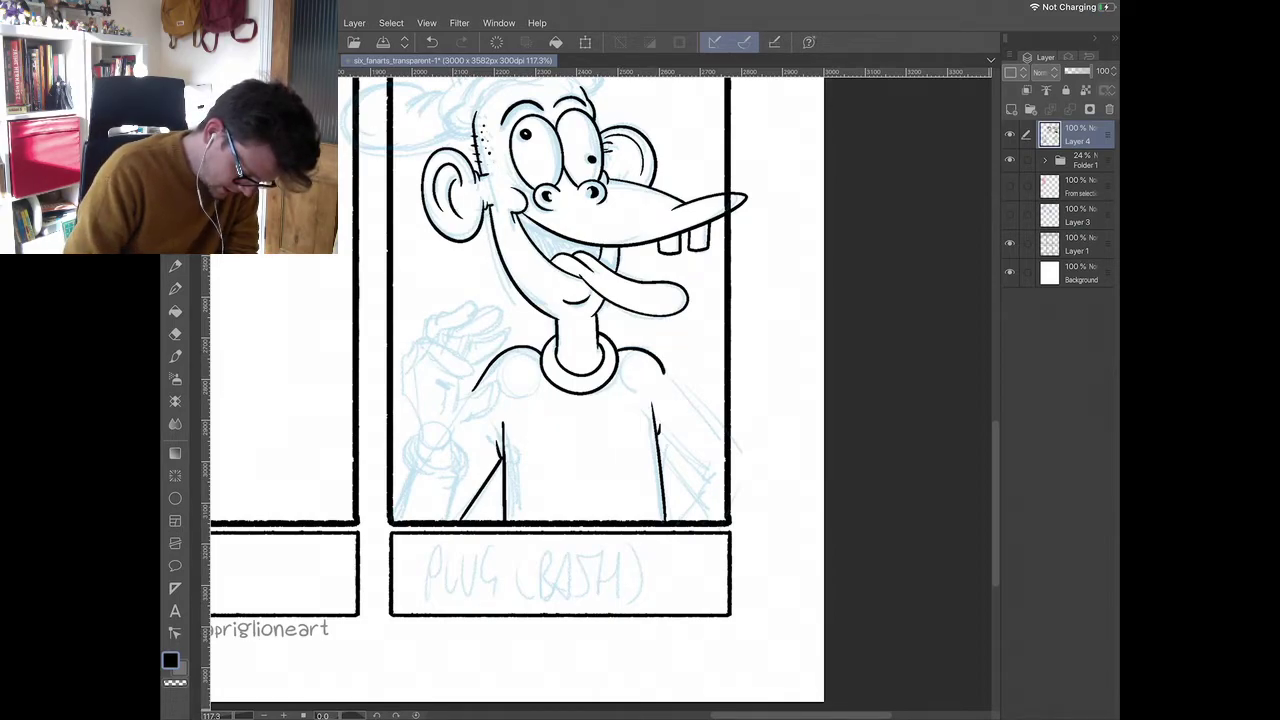
# - Ink the raised hand's outer edge, the finger folded over the palm and the two fingers behind it
pyautogui.scroll(5, 600, 395)
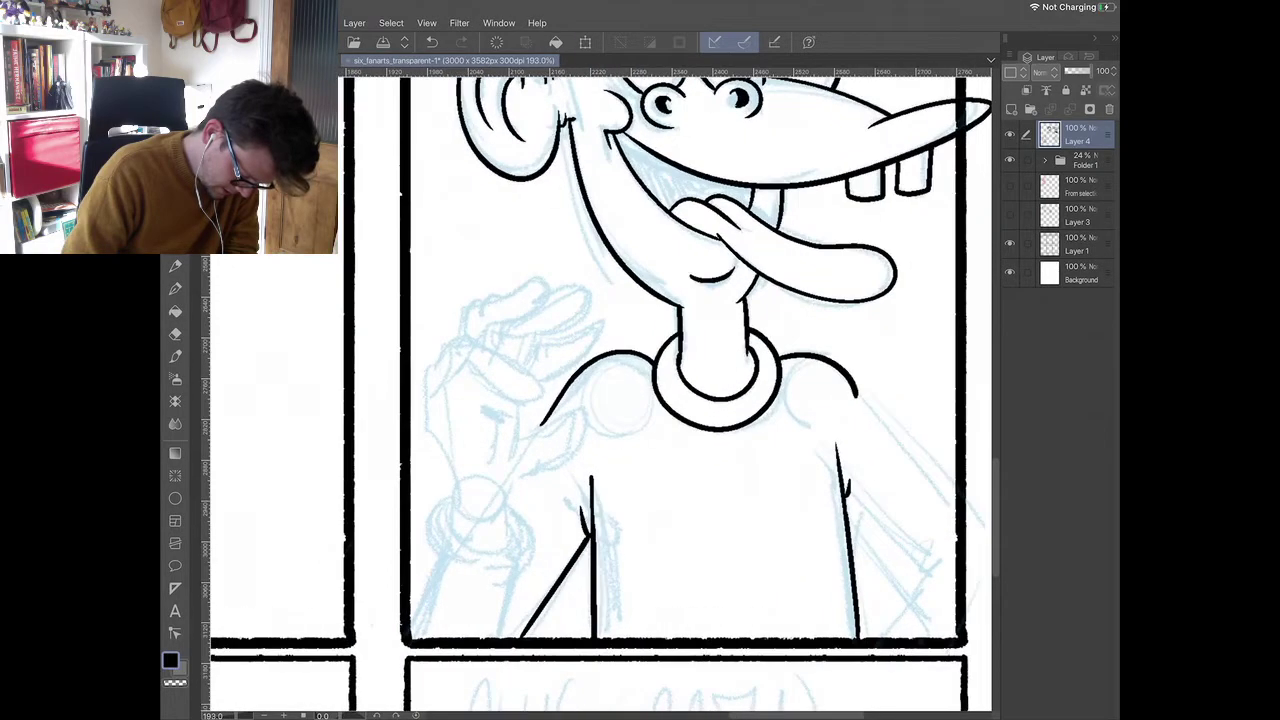
pyautogui.moveTo(462, 339)
pyautogui.mouseDown()
pyautogui.moveTo(435, 394)
pyautogui.moveTo(457, 495)
pyautogui.mouseUp()
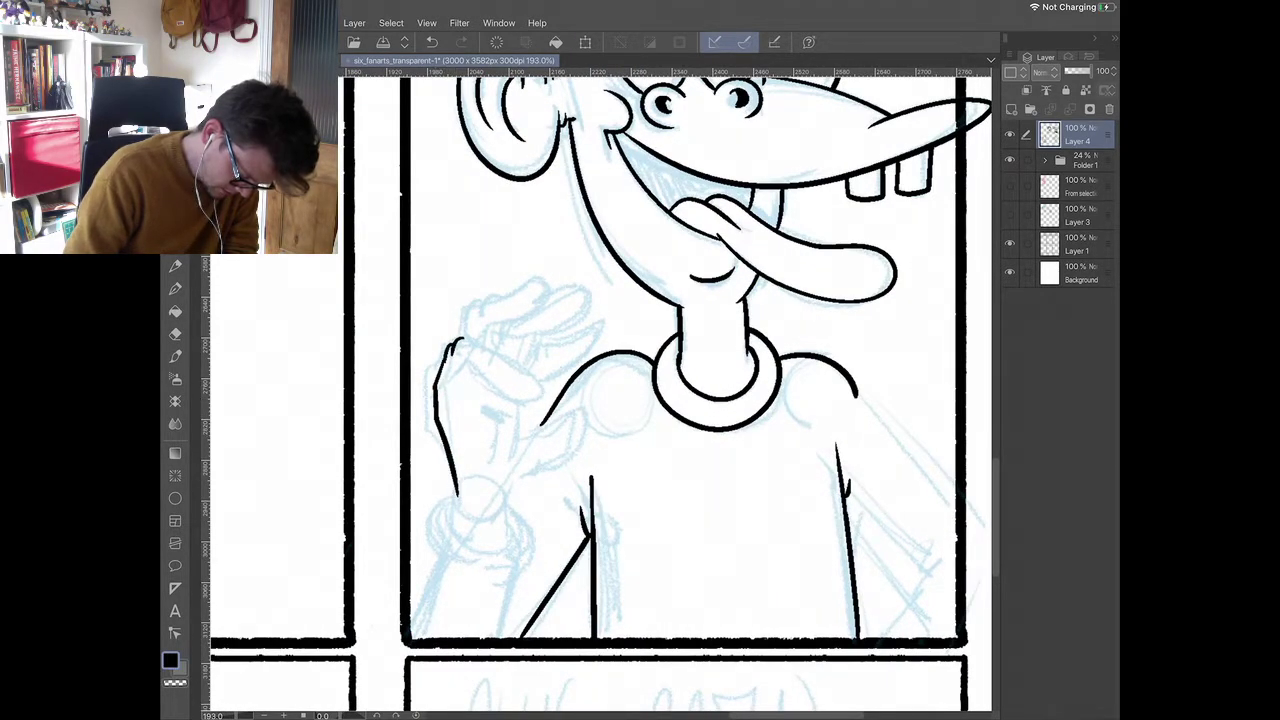
pyautogui.moveTo(467, 365)
pyautogui.mouseDown()
pyautogui.moveTo(523, 389)
pyautogui.moveTo(456, 342)
pyautogui.mouseUp()
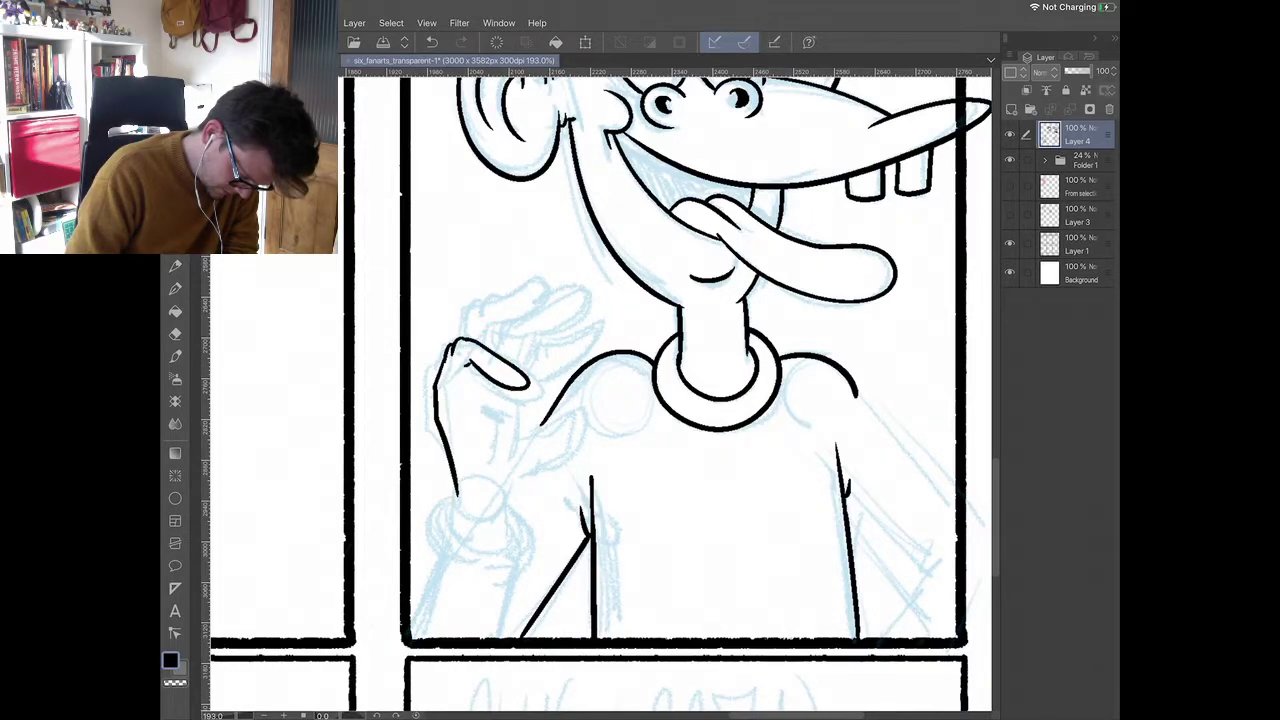
pyautogui.moveTo(487, 301)
pyautogui.mouseDown()
pyautogui.moveTo(468, 337)
pyautogui.moveTo(544, 274)
pyautogui.moveTo(489, 347)
pyautogui.moveTo(562, 293)
pyautogui.moveTo(540, 314)
pyautogui.mouseUp()
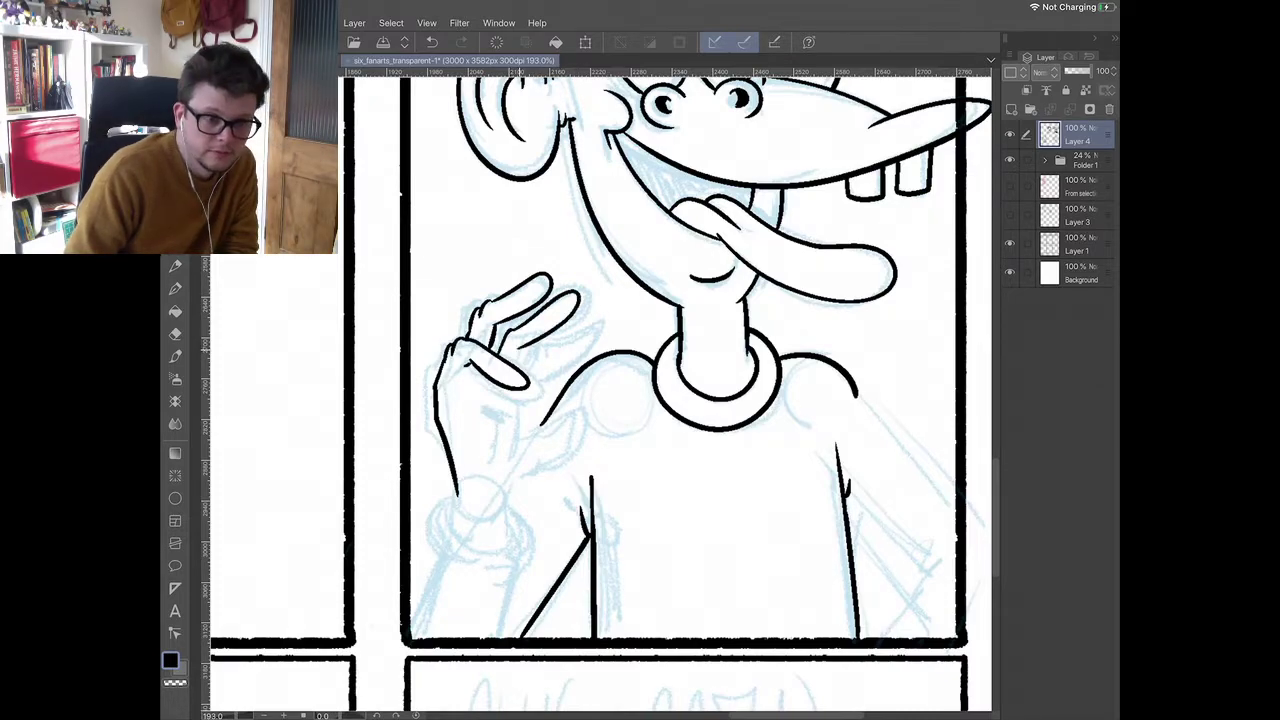
pyautogui.moveTo(487, 375); pyautogui.dragTo(482, 384)
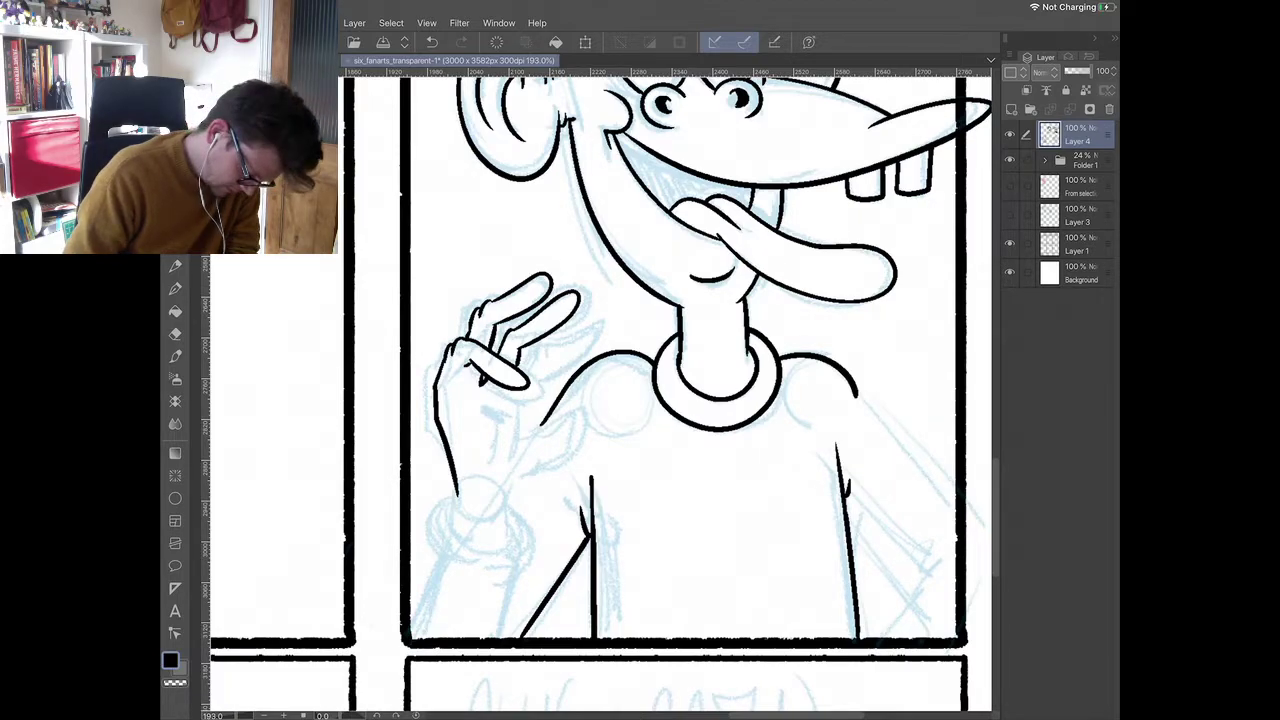
# - Complete the raised hand with its last finger, thumb, palm creases and wrist, and ink the rolled cuff and forearm below
pyautogui.moveTo(544, 367)
pyautogui.mouseDown()
pyautogui.moveTo(535, 390)
pyautogui.moveTo(596, 318)
pyautogui.moveTo(546, 369)
pyautogui.moveTo(521, 440)
pyautogui.moveTo(578, 412)
pyautogui.moveTo(524, 472)
pyautogui.mouseUp()
pyautogui.moveTo(466, 396)
pyautogui.mouseDown()
pyautogui.moveTo(514, 405)
pyautogui.moveTo(495, 458)
pyautogui.moveTo(455, 506)
pyautogui.moveTo(495, 538)
pyautogui.moveTo(522, 484)
pyautogui.mouseUp()
pyautogui.scroll(-2, 600, 394)
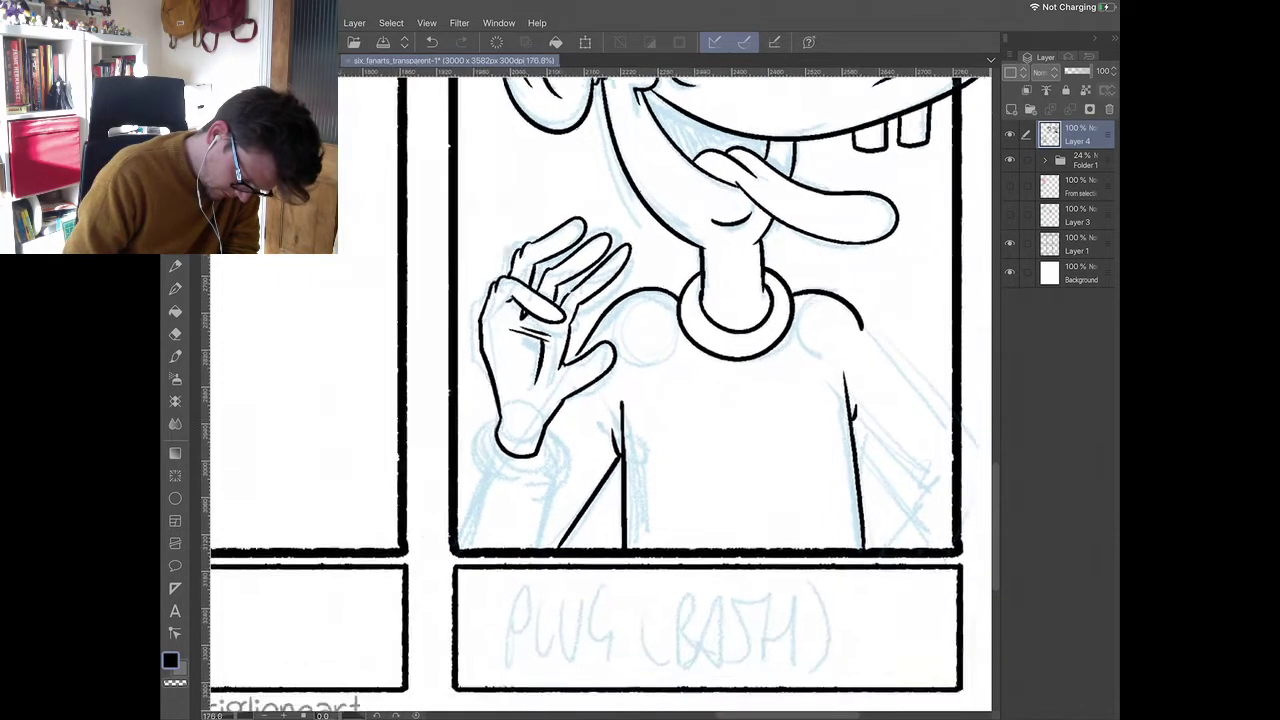
pyautogui.moveTo(500, 393)
pyautogui.mouseDown()
pyautogui.moveTo(508, 436)
pyautogui.moveTo(562, 420)
pyautogui.moveTo(554, 409)
pyautogui.moveTo(470, 474)
pyautogui.mouseUp()
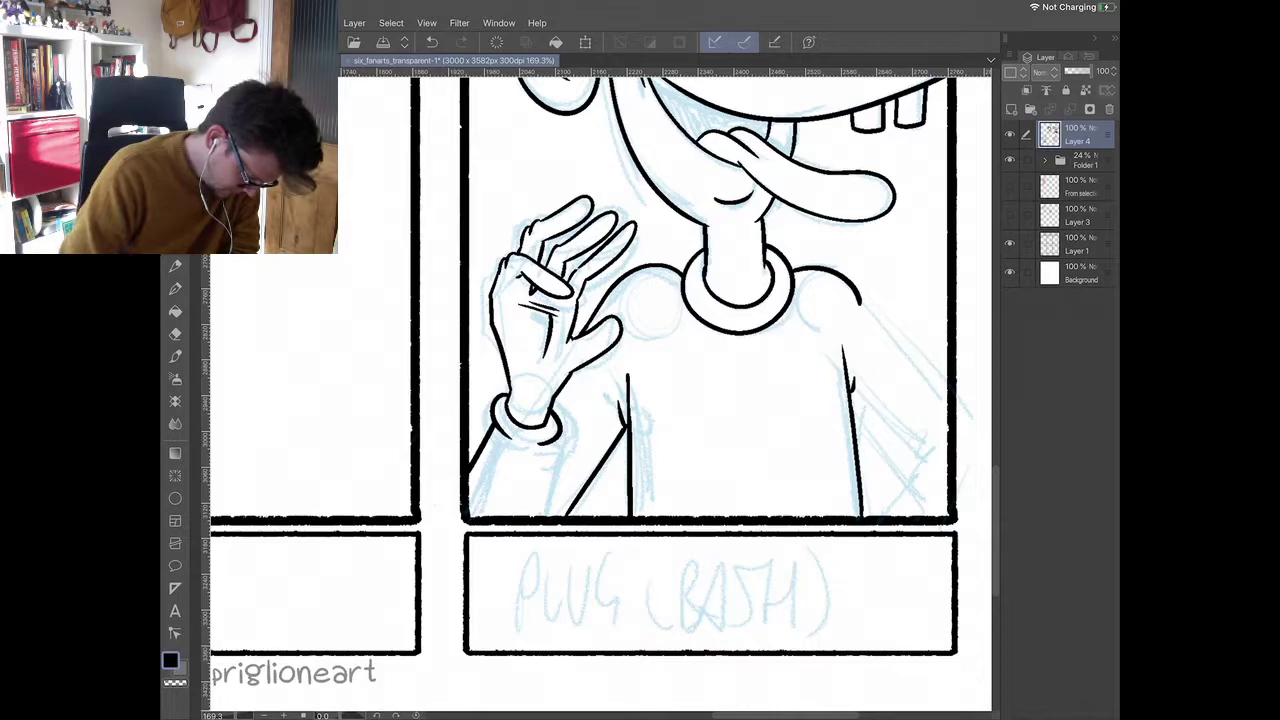
pyautogui.moveTo(552, 444); pyautogui.dragTo(542, 474)
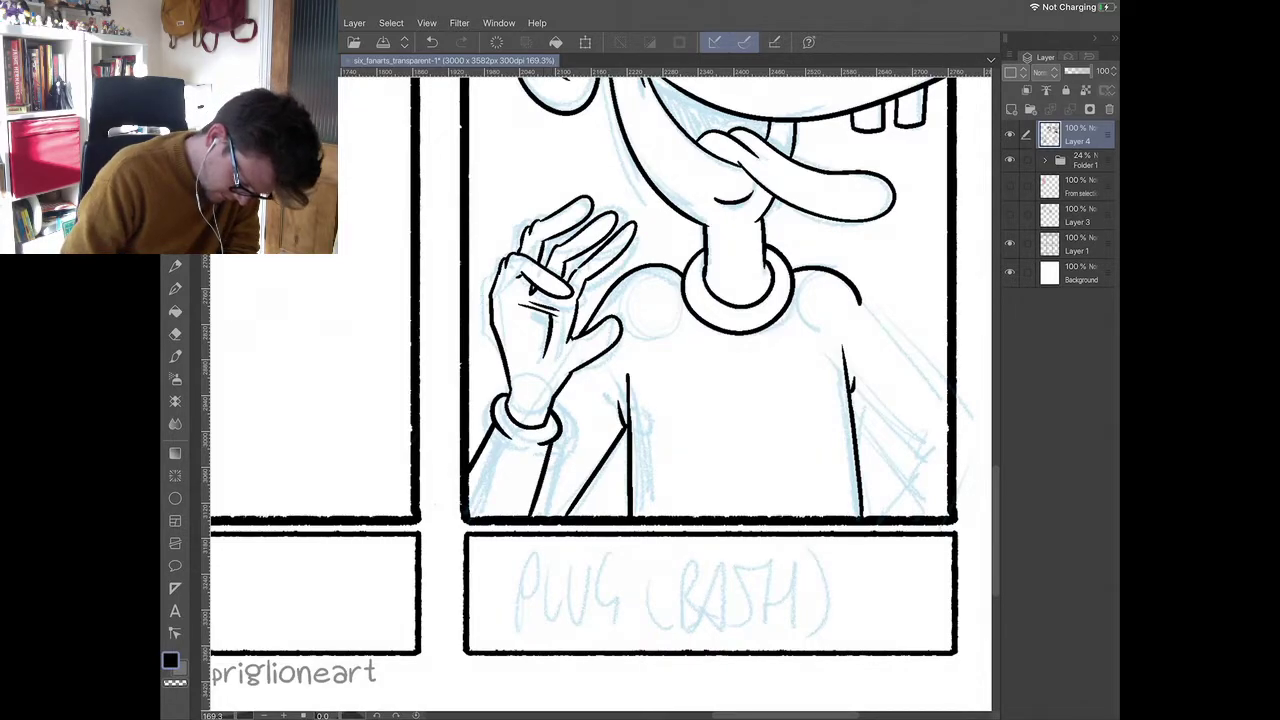
# - Erase the near shoulder line and re-ink it curving from the collar down behind the raised hand
pyautogui.scroll(3, 601, 394)
pyautogui.click(175, 334)
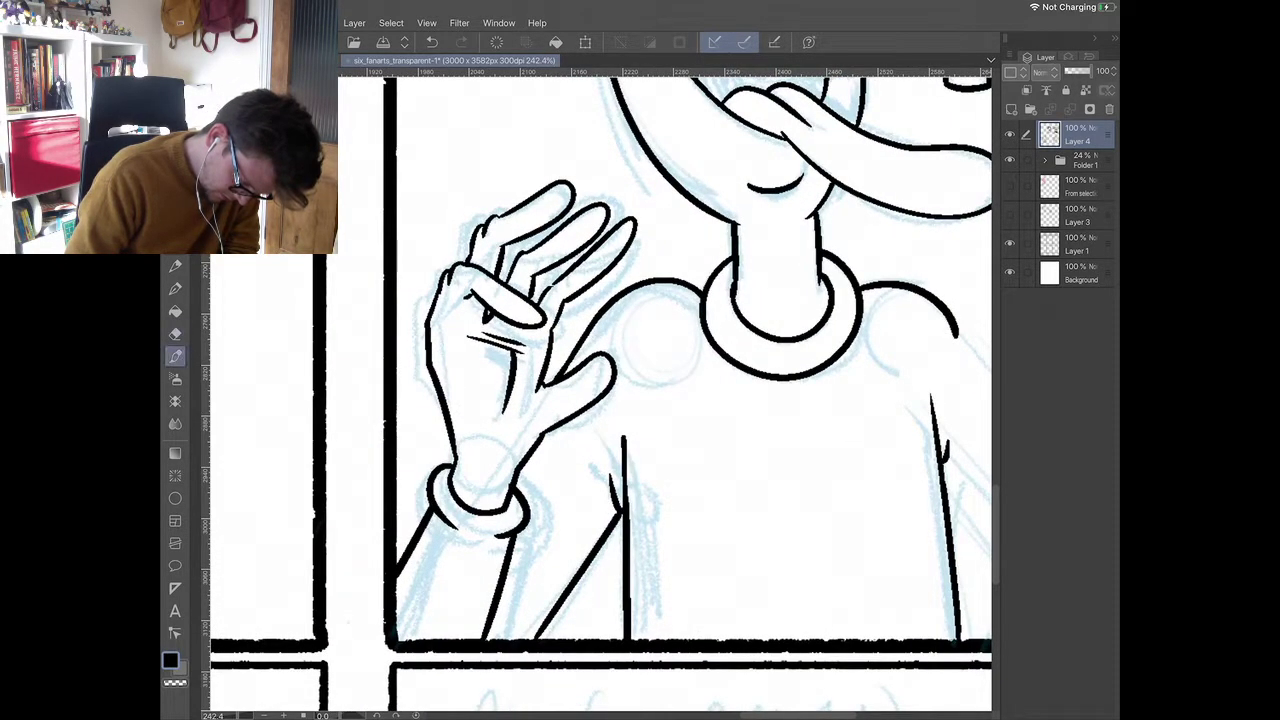
pyautogui.moveTo(567, 368); pyautogui.dragTo(555, 381)
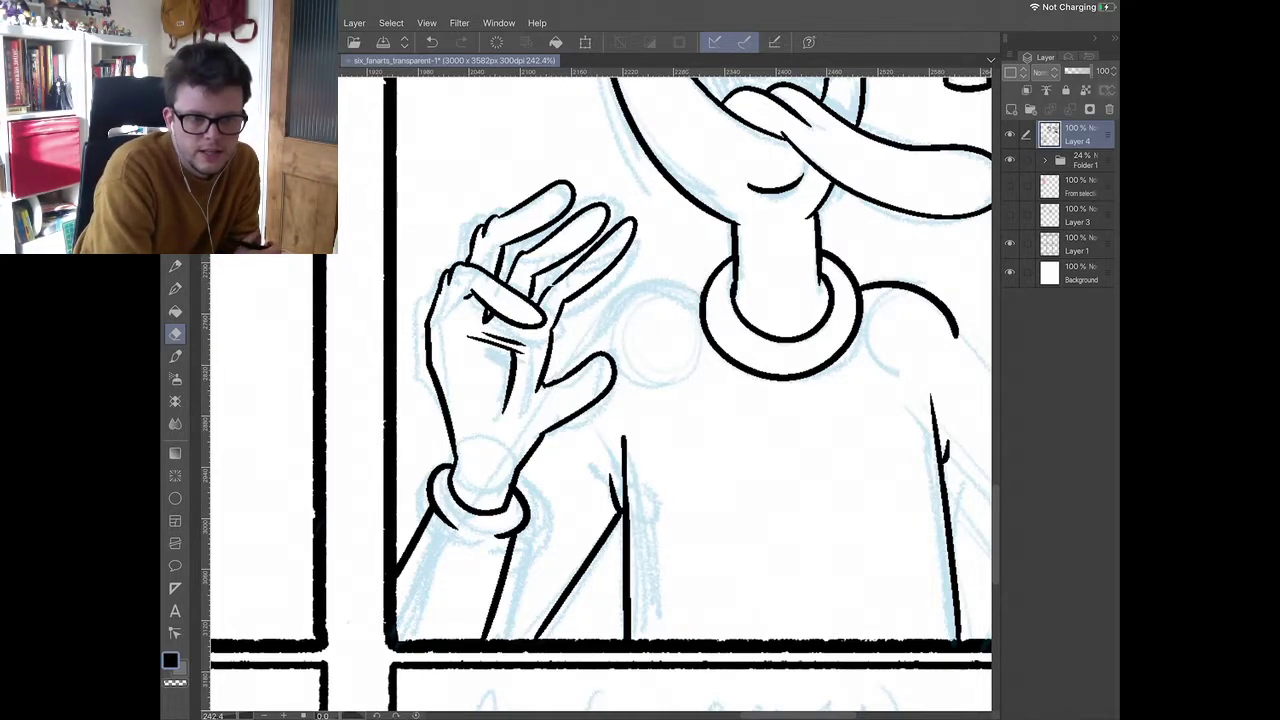
pyautogui.press('p')
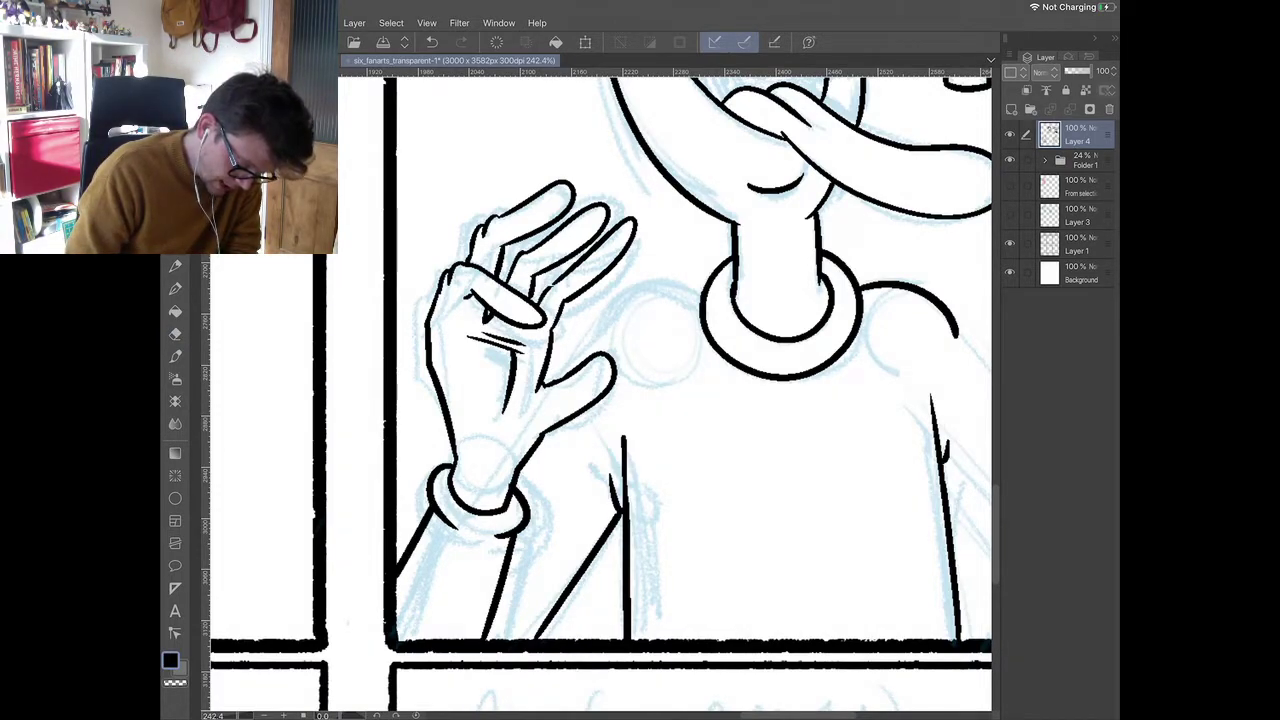
pyautogui.scroll(-2, 655, 345)
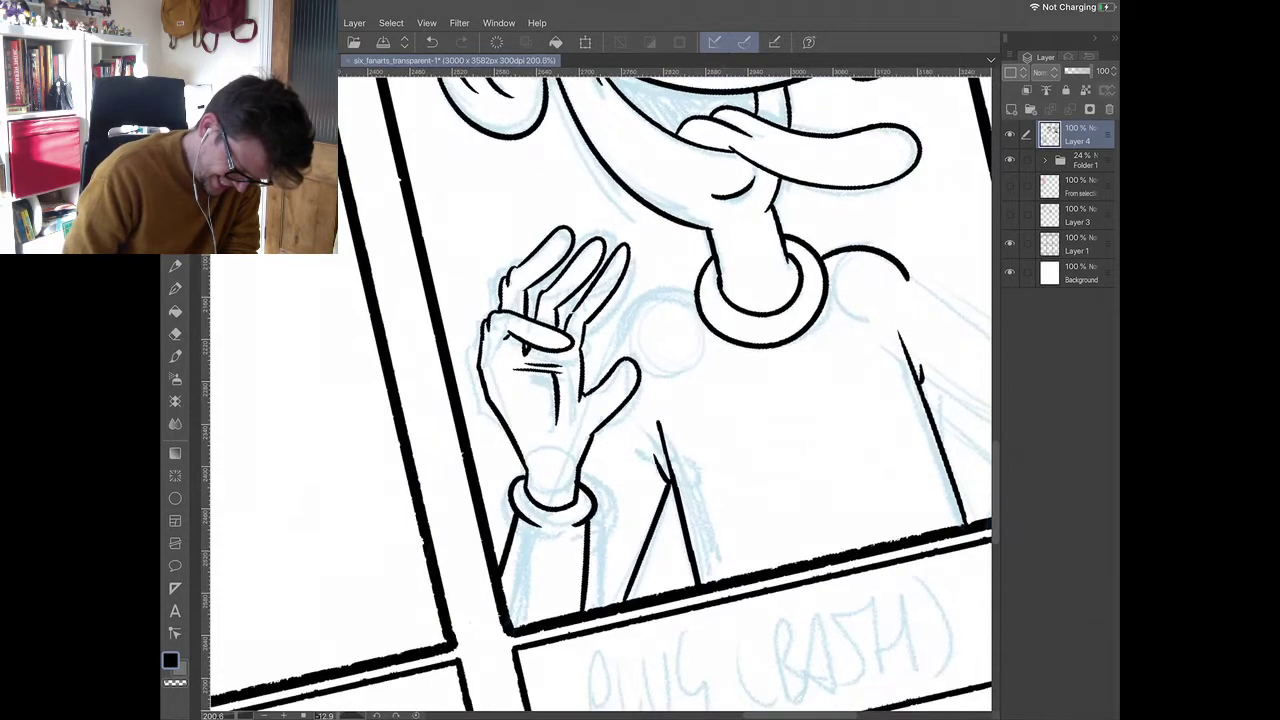
pyautogui.moveTo(695, 287)
pyautogui.mouseDown()
pyautogui.moveTo(664, 291)
pyautogui.moveTo(609, 352)
pyautogui.moveTo(600, 384)
pyautogui.mouseUp()
pyautogui.hotkey('ctrl', 'z')
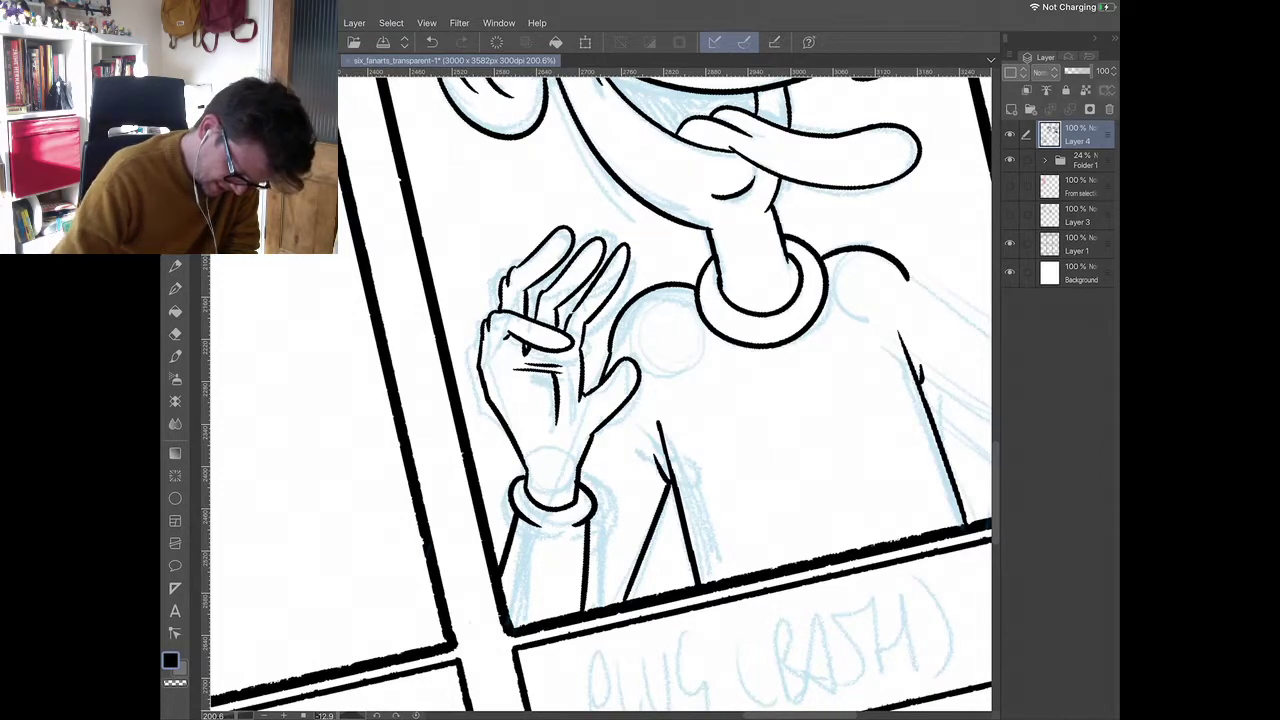
# - Ink the far arm's upper and lower edges from the shoulder and armpit toward the panel border, with the elbow bend
pyautogui.scroll(-5, 640, 390)
pyautogui.scroll(5, 600, 390)
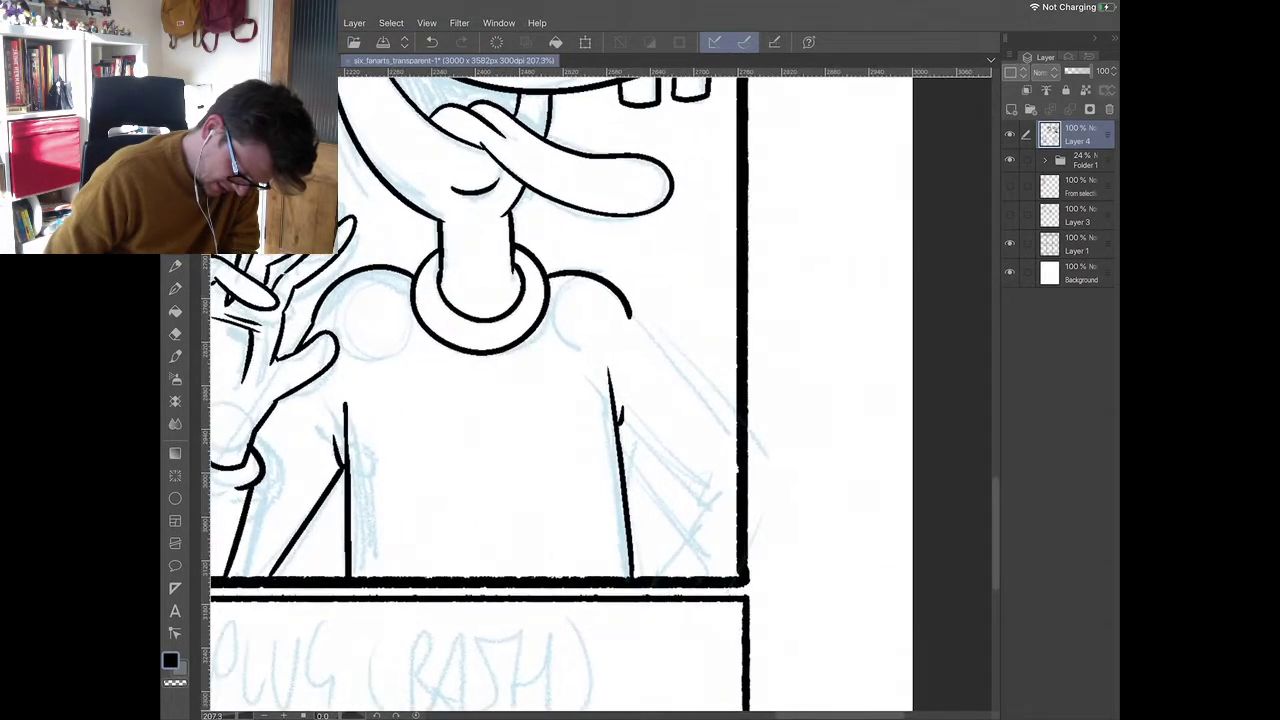
pyautogui.moveTo(618, 425); pyautogui.dragTo(707, 535)
pyautogui.moveTo(630, 316); pyautogui.dragTo(738, 432)
pyautogui.moveTo(714, 526); pyautogui.dragTo(690, 574)
# - Ink Plug's cap with its domed crown, the wavy band across the forehead, and the long peak extending past the panel border
pyautogui.scroll(-5, 600, 390)
pyautogui.scroll(5, 600, 390)
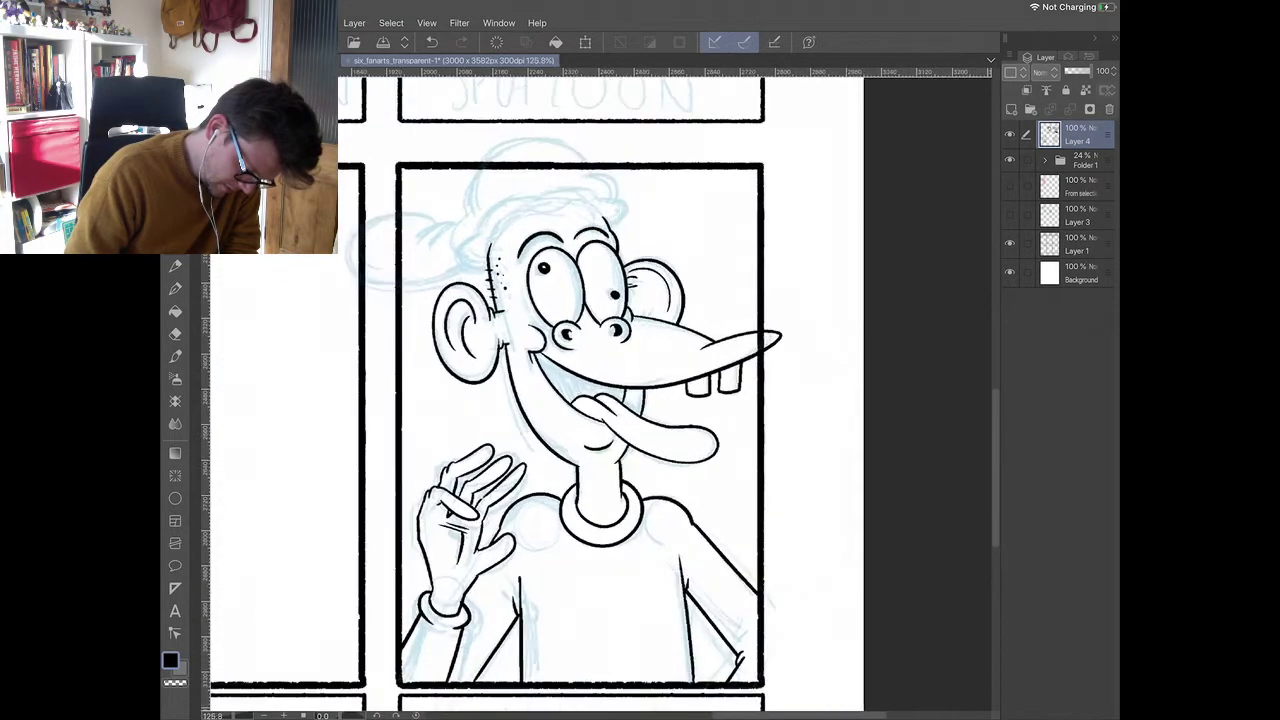
pyautogui.scroll(1, 600, 390)
pyautogui.moveTo(490, 364)
pyautogui.mouseDown()
pyautogui.moveTo(524, 301)
pyautogui.moveTo(602, 260)
pyautogui.moveTo(650, 262)
pyautogui.moveTo(672, 237)
pyautogui.moveTo(590, 234)
pyautogui.moveTo(553, 262)
pyautogui.moveTo(452, 372)
pyautogui.moveTo(486, 408)
pyautogui.moveTo(497, 402)
pyautogui.mouseUp()
pyautogui.moveTo(658, 232)
pyautogui.mouseDown()
pyautogui.moveTo(636, 206)
pyautogui.moveTo(588, 210)
pyautogui.moveTo(566, 168)
pyautogui.moveTo(431, 284)
pyautogui.moveTo(440, 392)
pyautogui.mouseUp()
pyautogui.moveTo(583, 375); pyautogui.dragTo(716, 328)
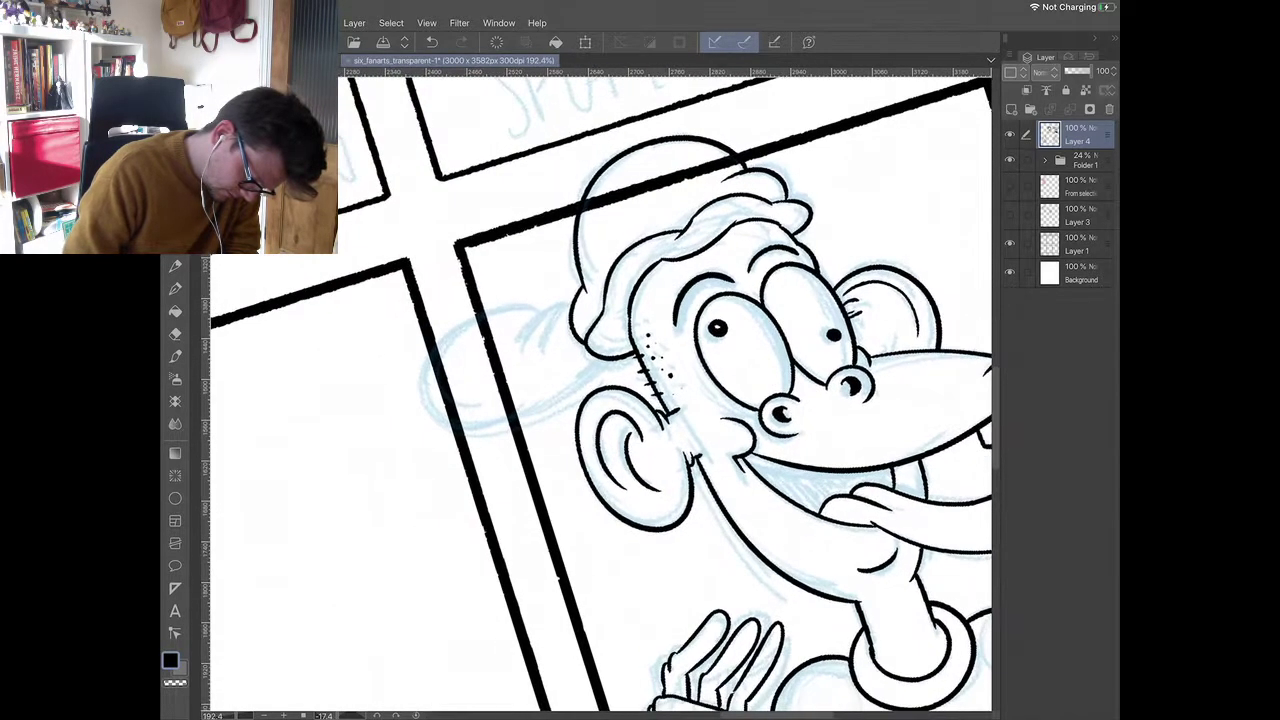
pyautogui.moveTo(574, 298)
pyautogui.mouseDown()
pyautogui.moveTo(548, 330)
pyautogui.moveTo(418, 396)
pyautogui.moveTo(566, 398)
pyautogui.moveTo(630, 357)
pyautogui.mouseUp()
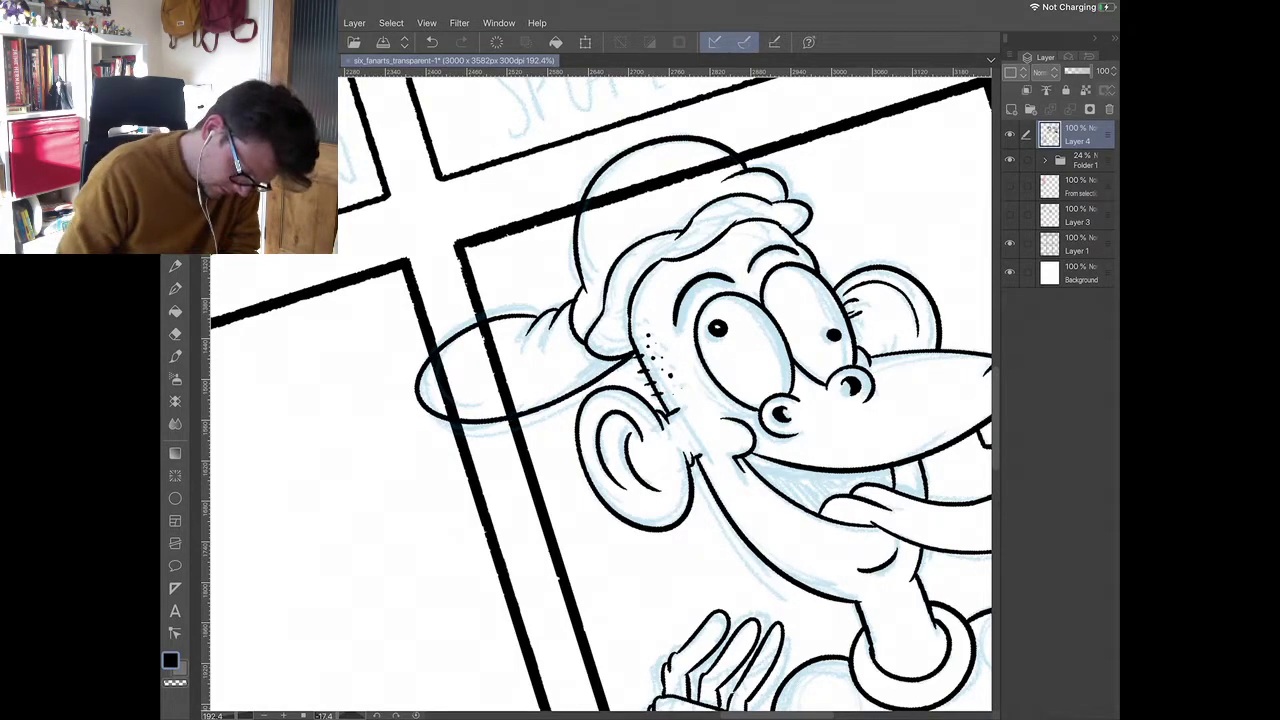
# - Add small crease marks to the cap band, more stubble dots at the temple, and scattered dots along the tongue
pyautogui.moveTo(594, 314); pyautogui.dragTo(603, 306)
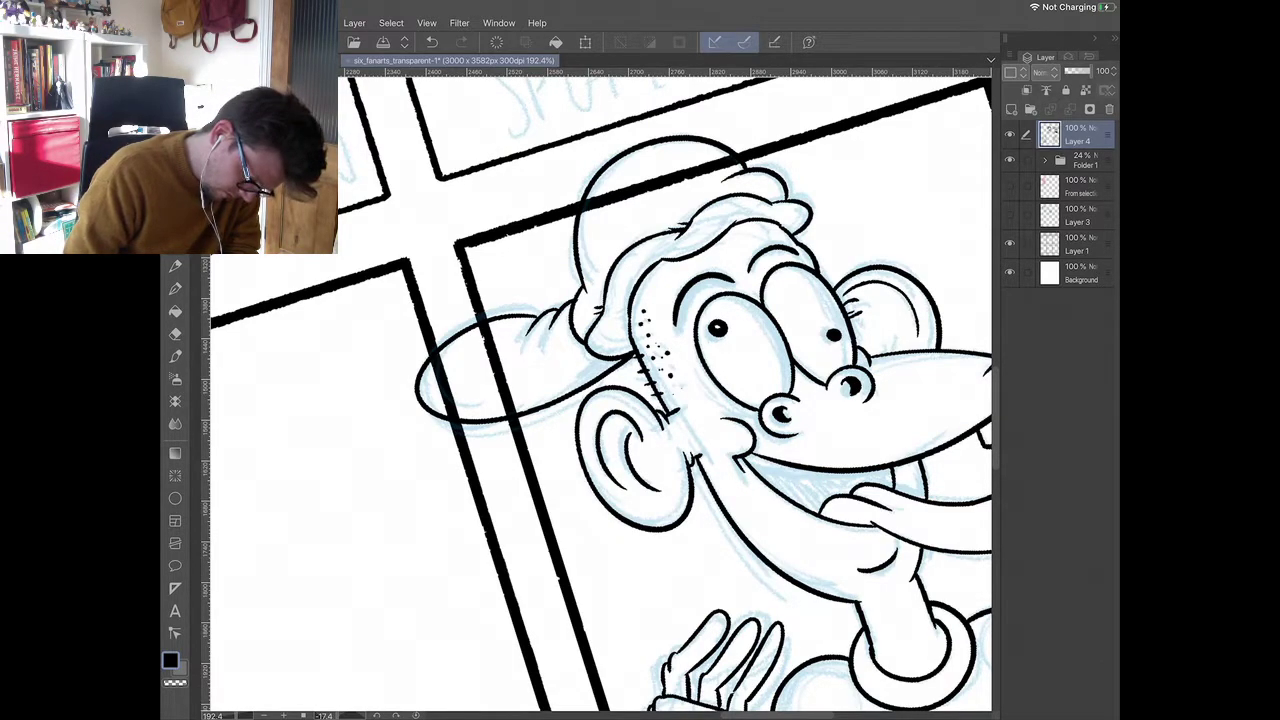
pyautogui.moveTo(780, 412); pyautogui.dragTo(600, 364)
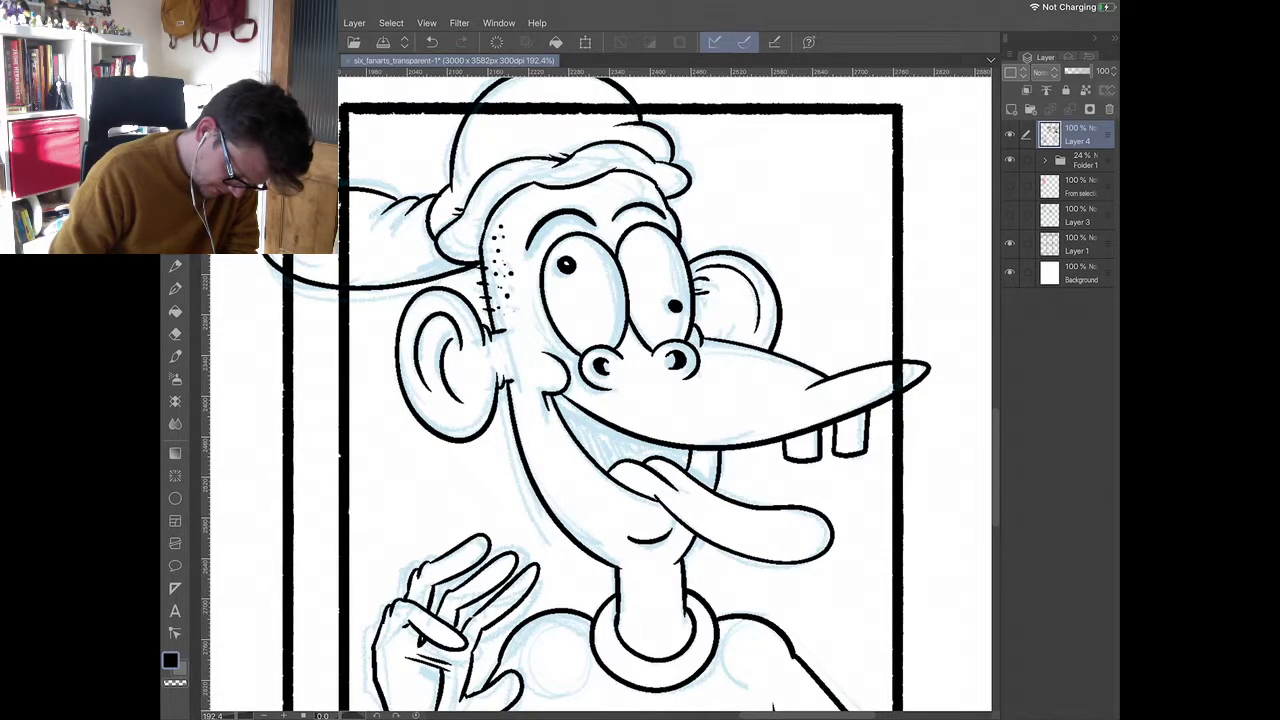
pyautogui.scroll(2, 722, 424)
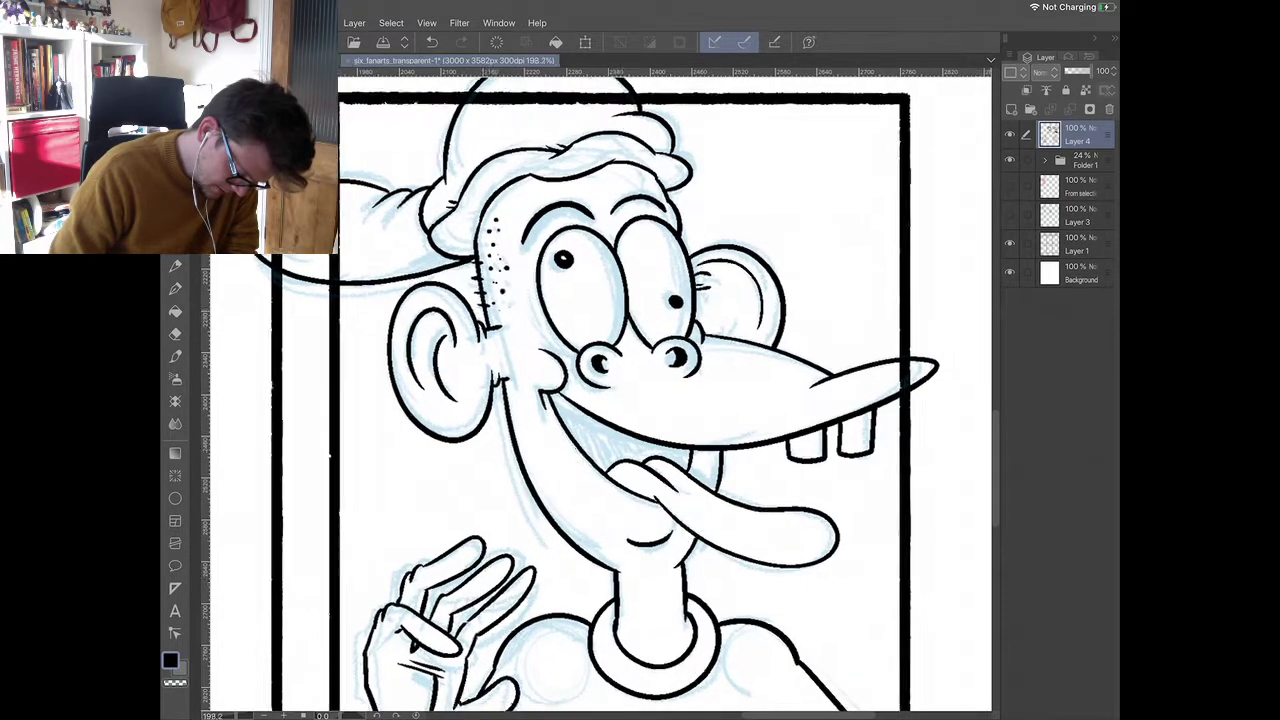
pyautogui.click(620, 475)
pyautogui.click(626, 486)
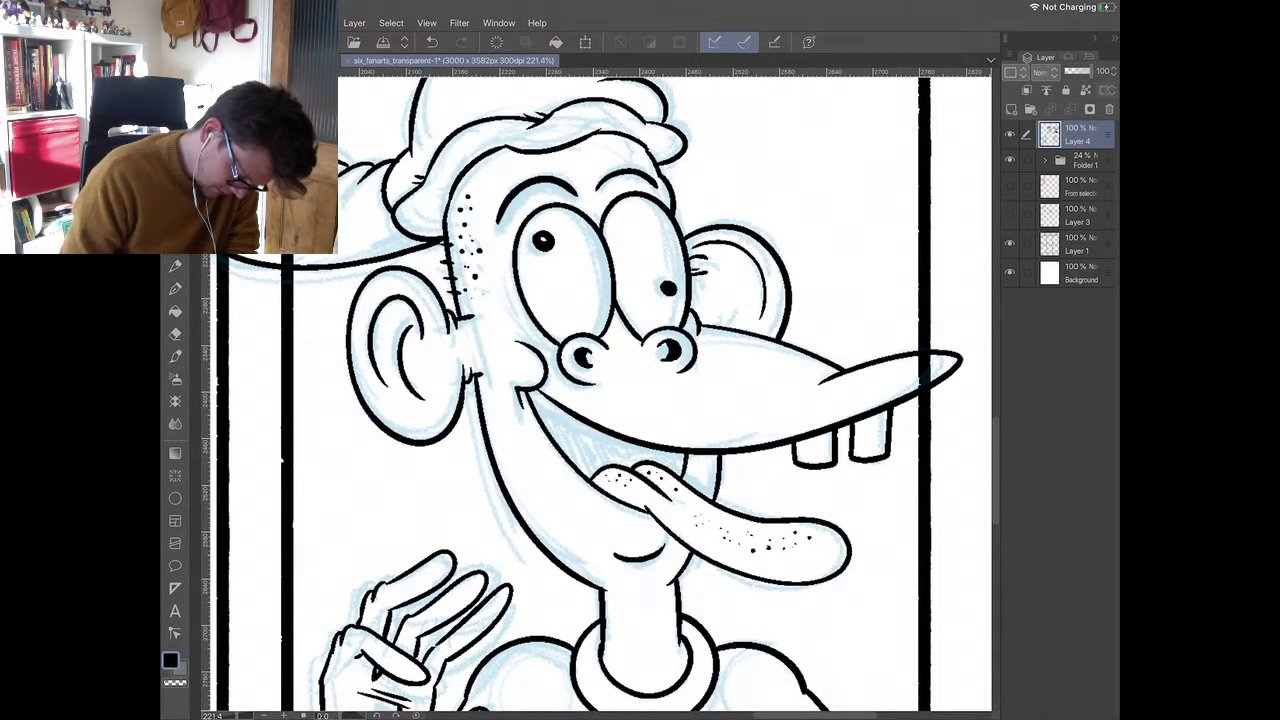
# - Add small clusters of texture dots to Plug's shirt at the shoulder and sleeve, and to the cap's peak
pyautogui.scroll(-3, 700, 392)
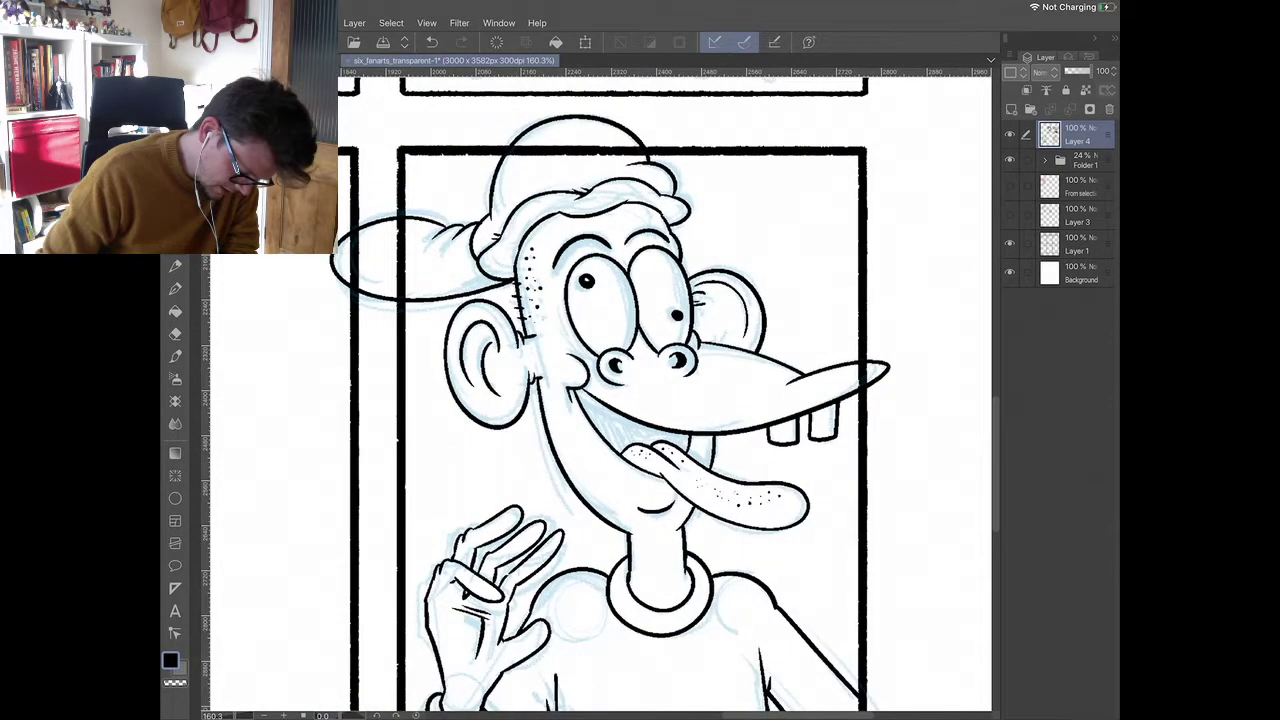
pyautogui.moveTo(865, 368); pyautogui.dragTo(865, 408)
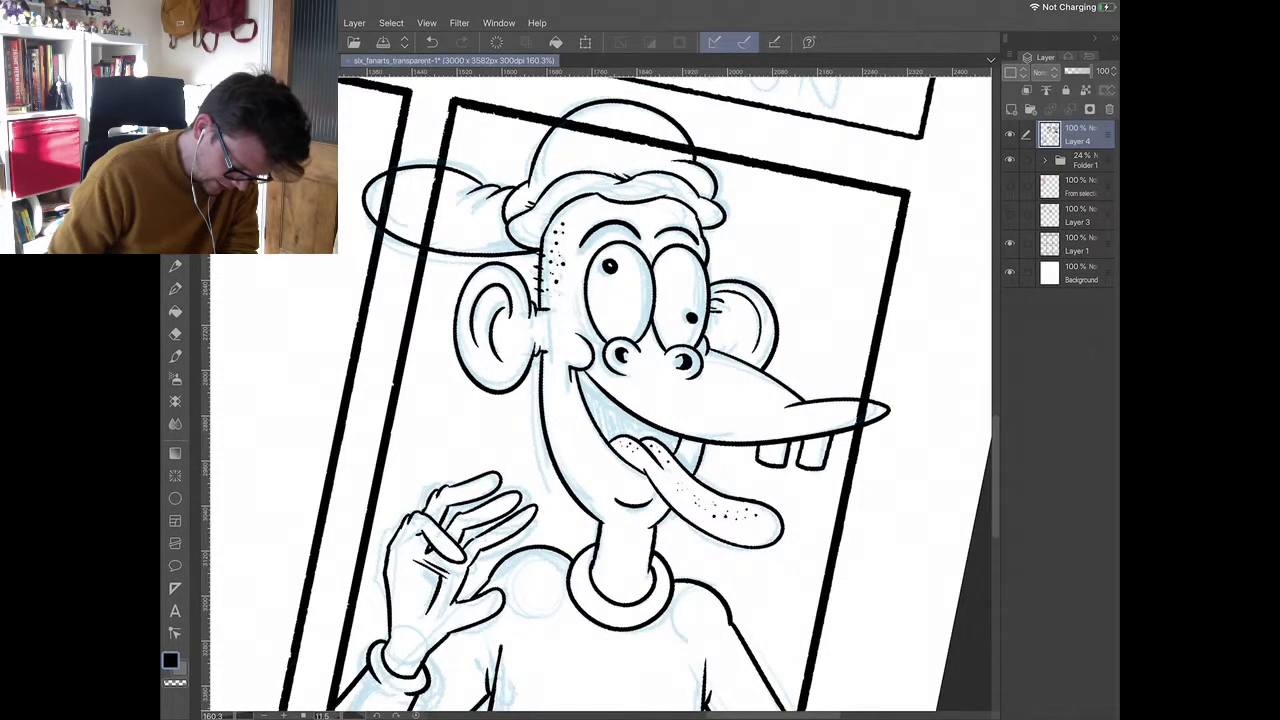
pyautogui.scroll(-2, 650, 400)
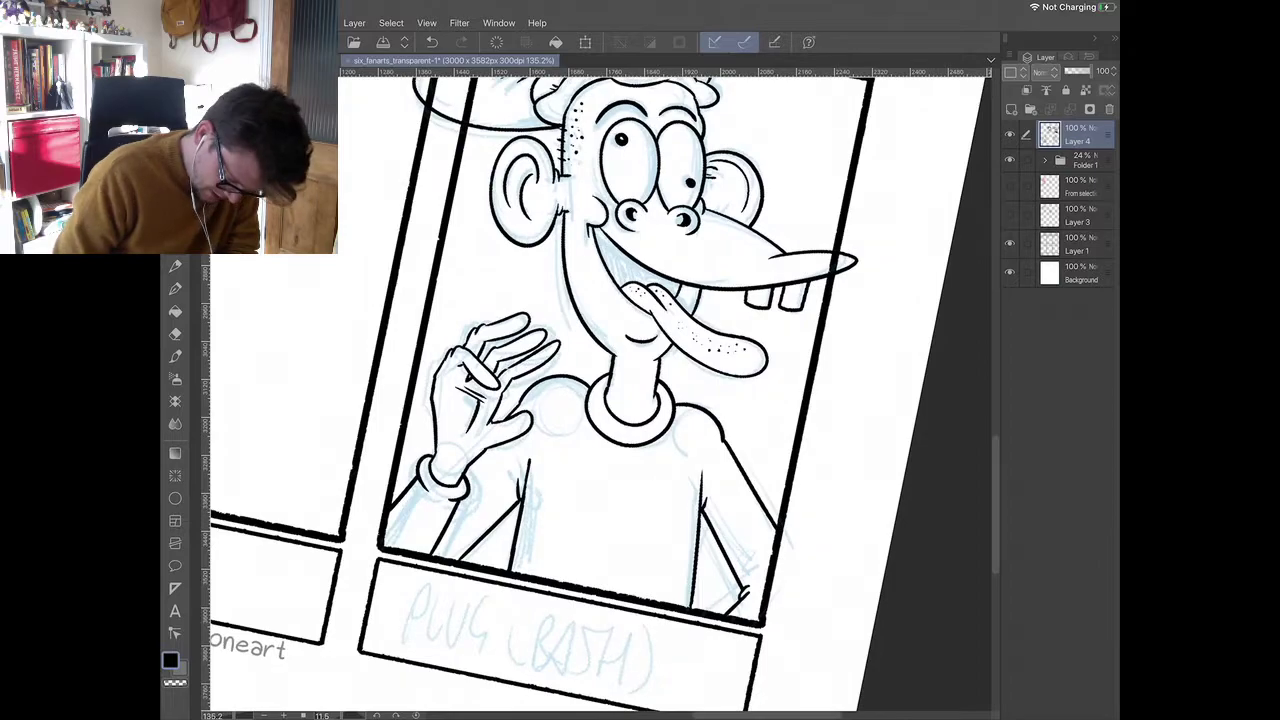
pyautogui.scroll(2, 605, 524)
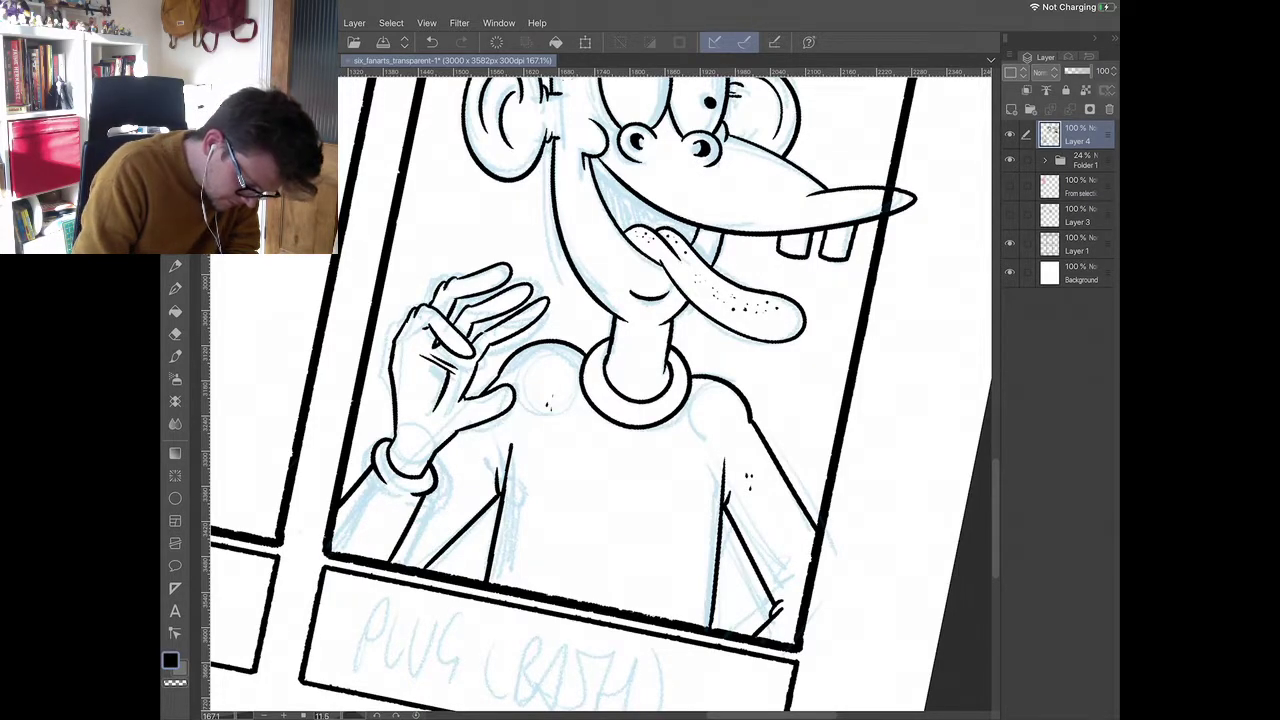
pyautogui.scroll(-3, 620, 400)
pyautogui.scroll(1, 620, 400)
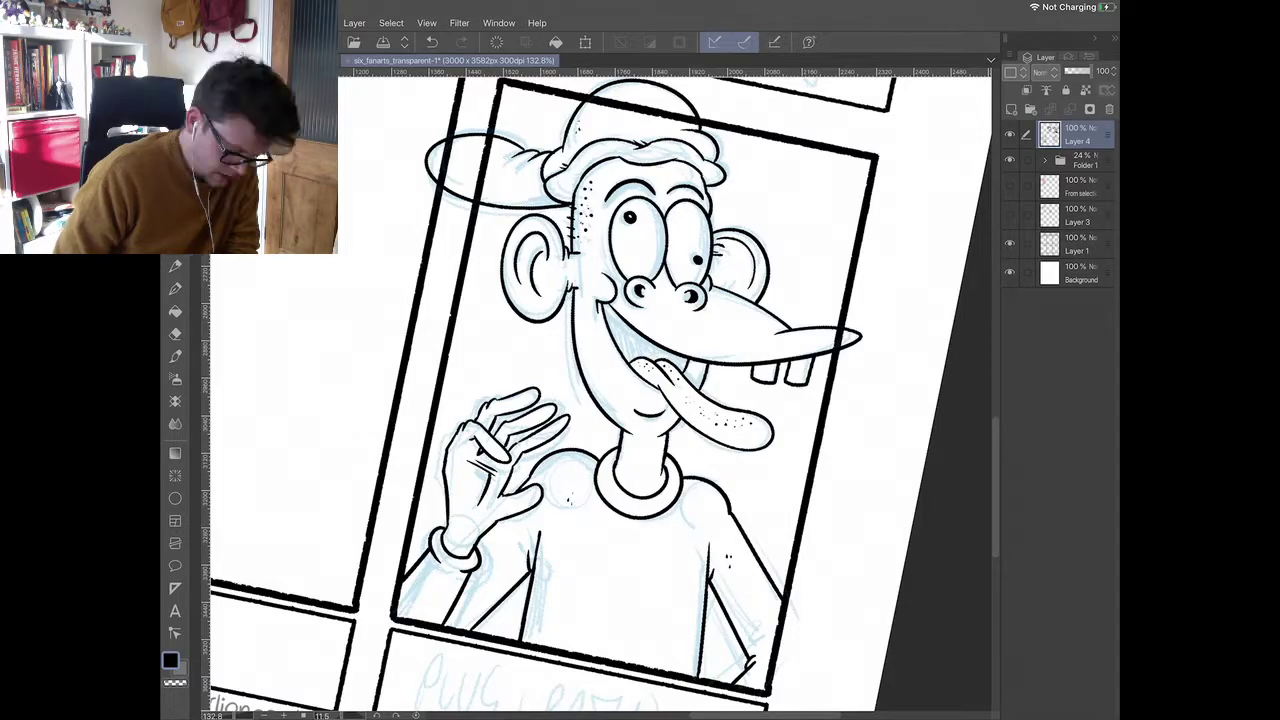
pyautogui.scroll(-5, 600, 390)
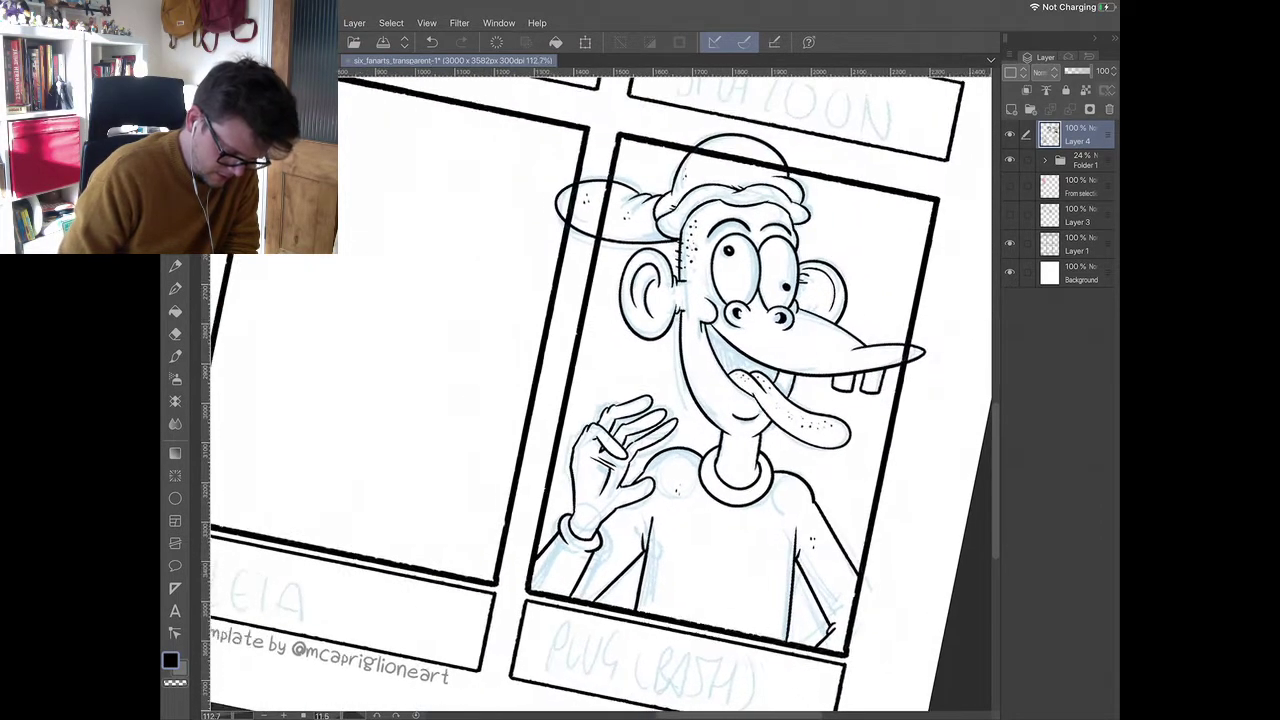
# - Ink Squirrel Girl's nose over the pink sketch with a short bridge line, an angled corner and a curved tip
pyautogui.scroll(-4, 600, 390)
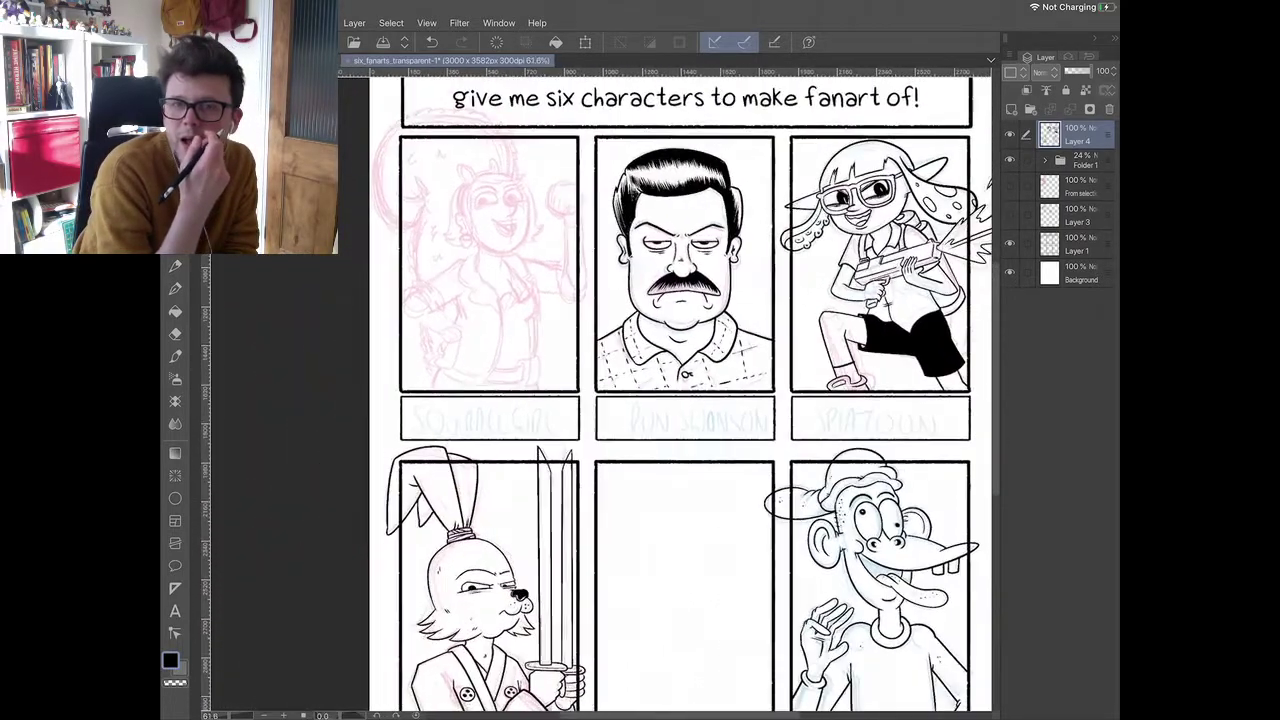
pyautogui.scroll(4, 600, 390)
pyautogui.scroll(1, 660, 390)
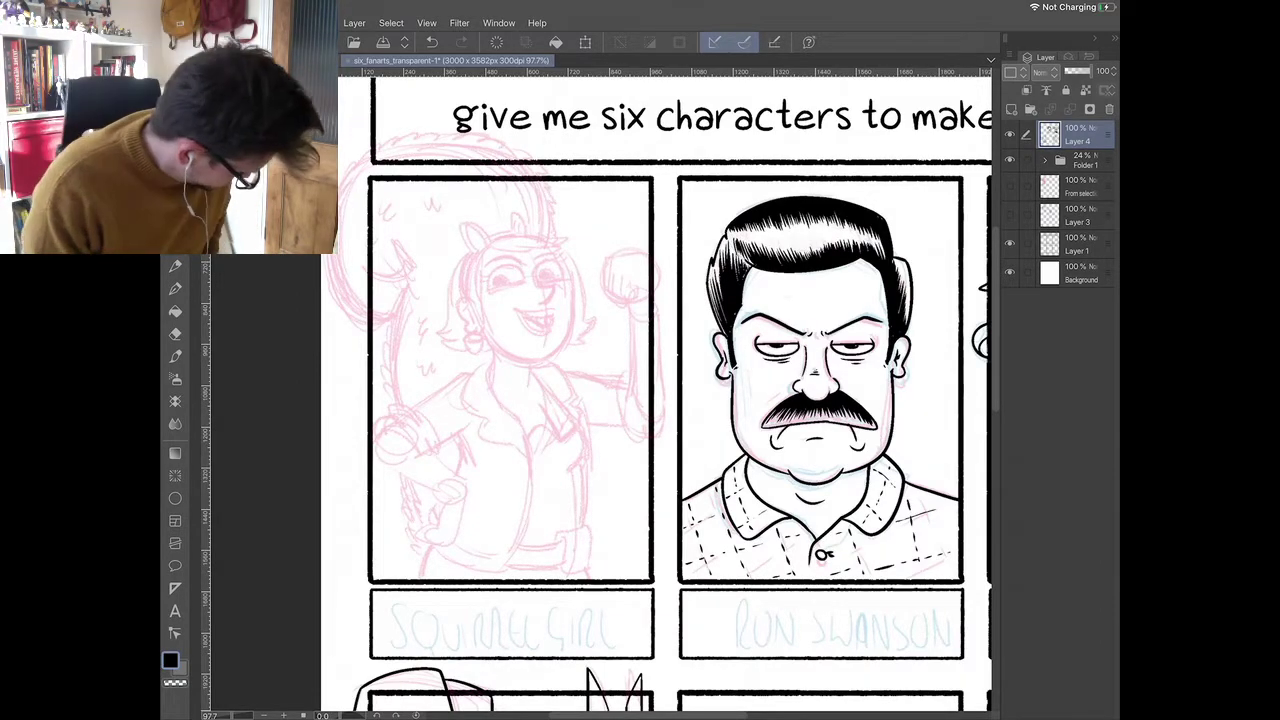
pyautogui.scroll(4, 660, 390)
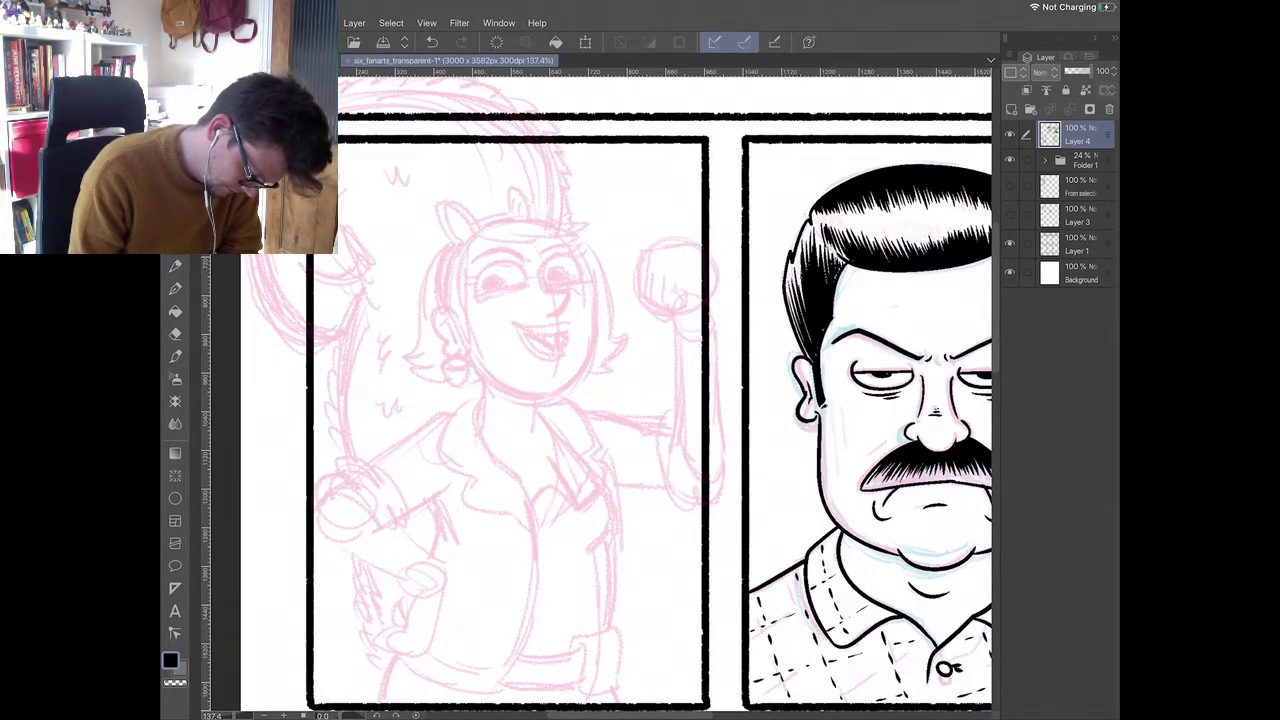
pyautogui.scroll(3, 475, 349)
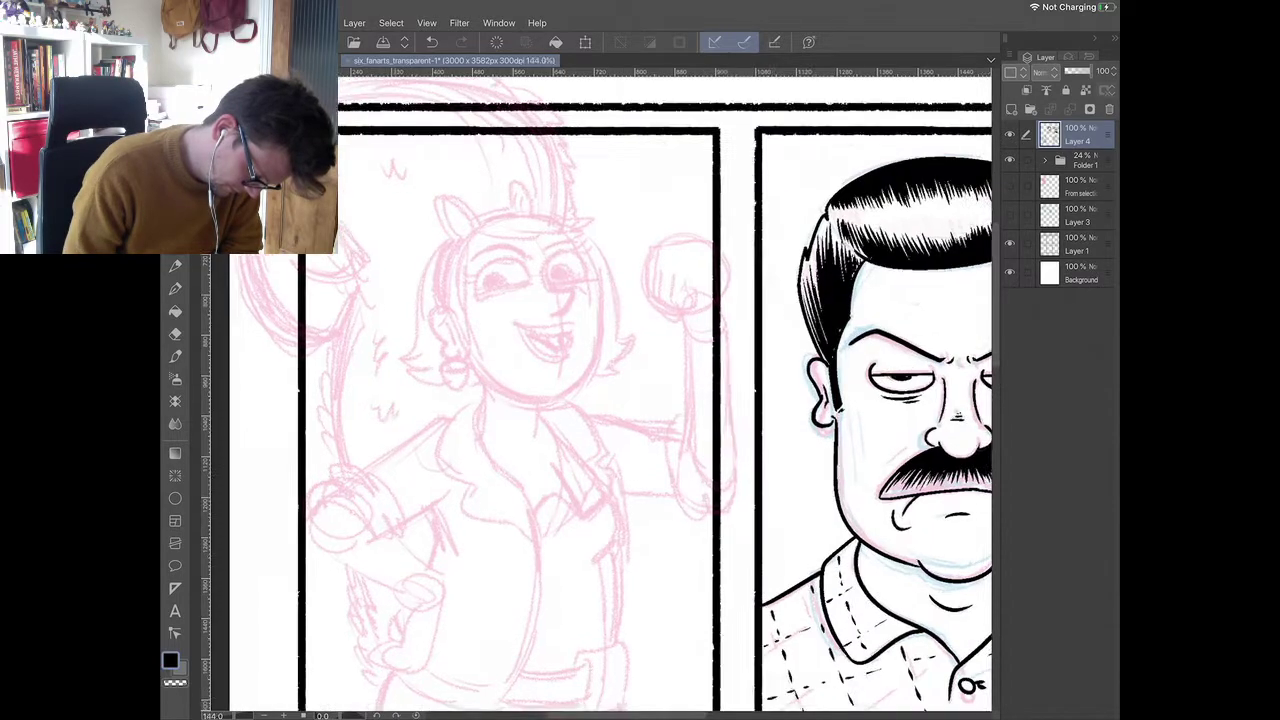
pyautogui.moveTo(578, 230); pyautogui.dragTo(584, 264)
pyautogui.moveTo(560, 612); pyautogui.dragTo(695, 597)
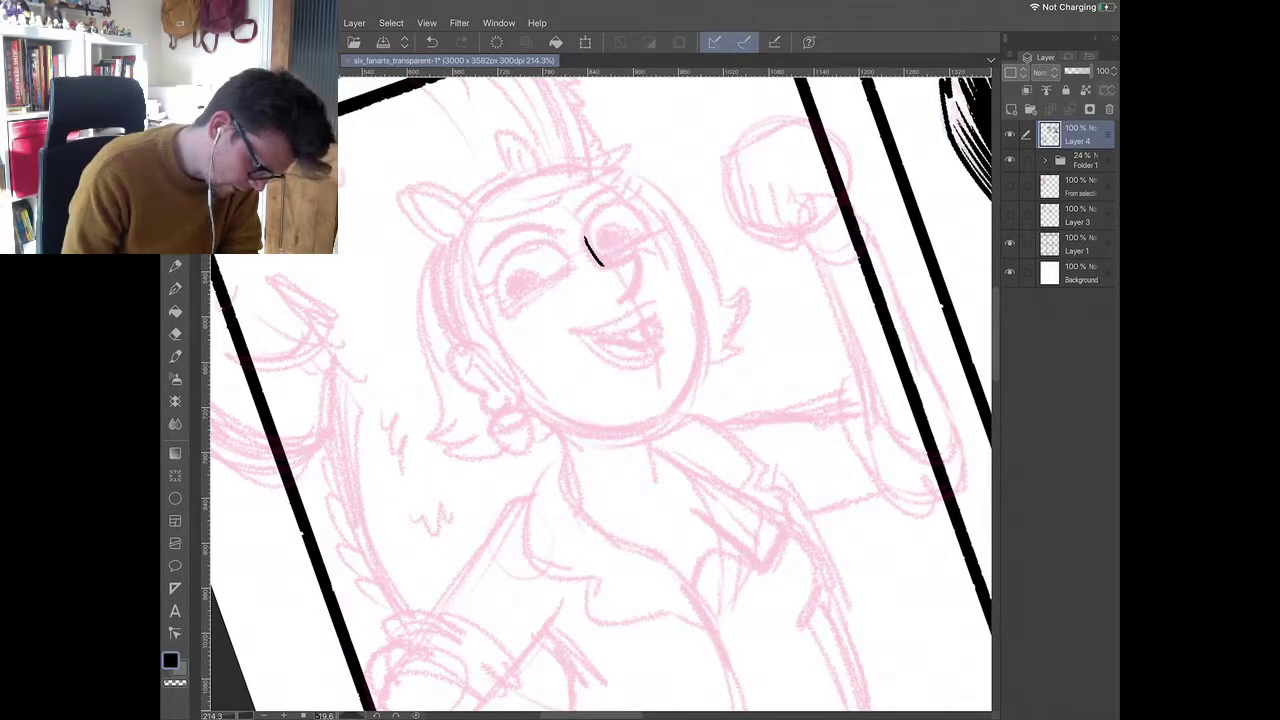
pyautogui.moveTo(604, 262)
pyautogui.mouseDown()
pyautogui.moveTo(638, 256)
pyautogui.moveTo(620, 295)
pyautogui.mouseUp()
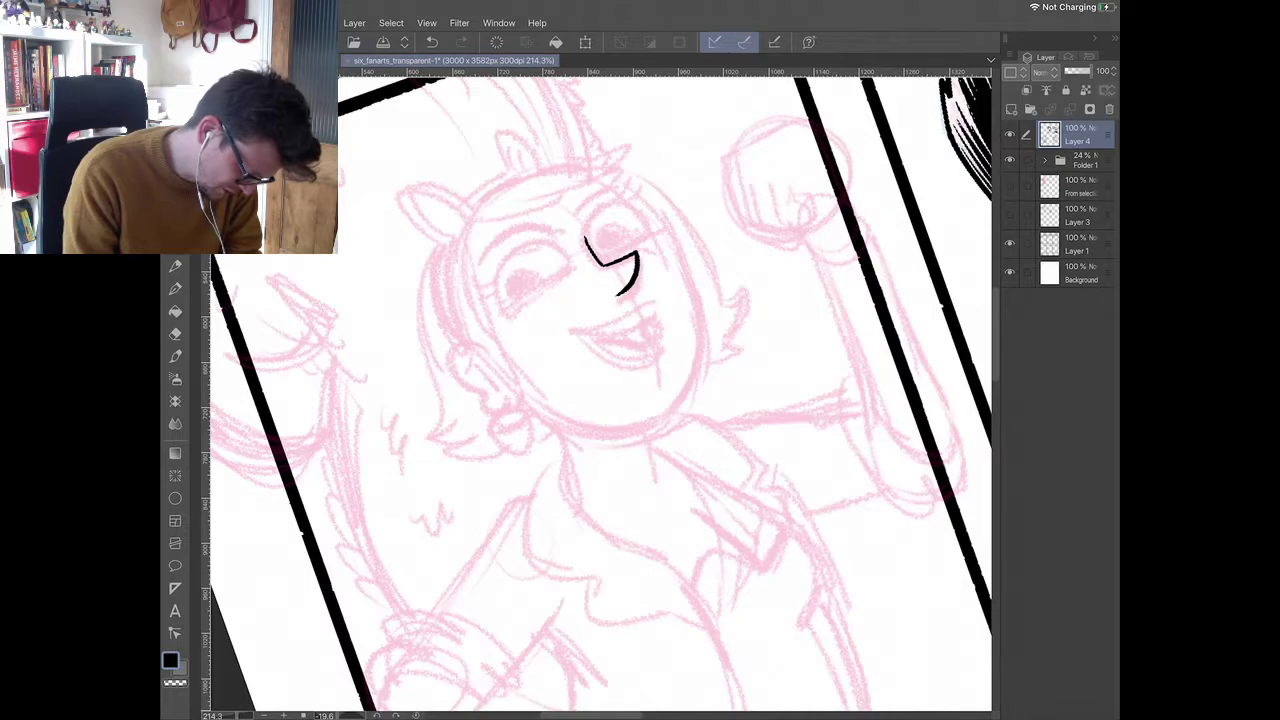
# - Ink Squirrel Girl's near eye with an arched upper lid, a doubled straight lower lid and lashes at the outer corner
pyautogui.scroll(1, 601, 394)
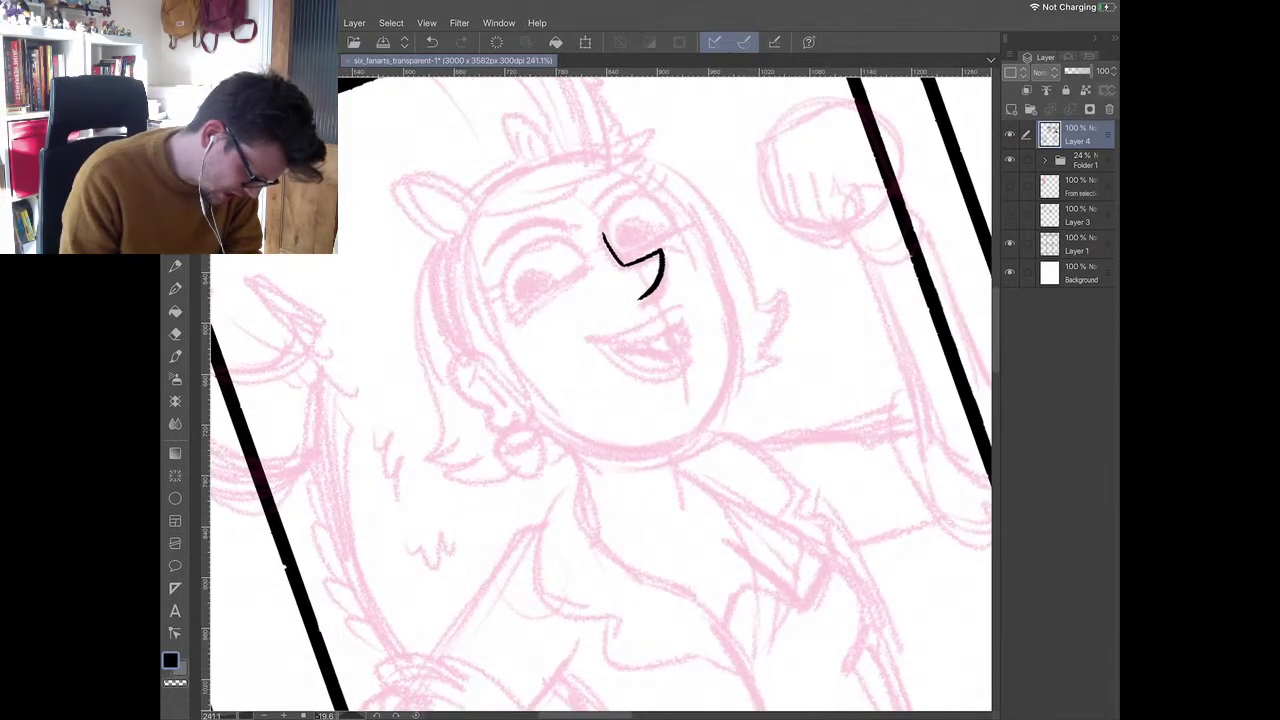
pyautogui.moveTo(592, 260)
pyautogui.mouseDown()
pyautogui.moveTo(562, 244)
pyautogui.moveTo(508, 266)
pyautogui.moveTo(503, 308)
pyautogui.mouseUp()
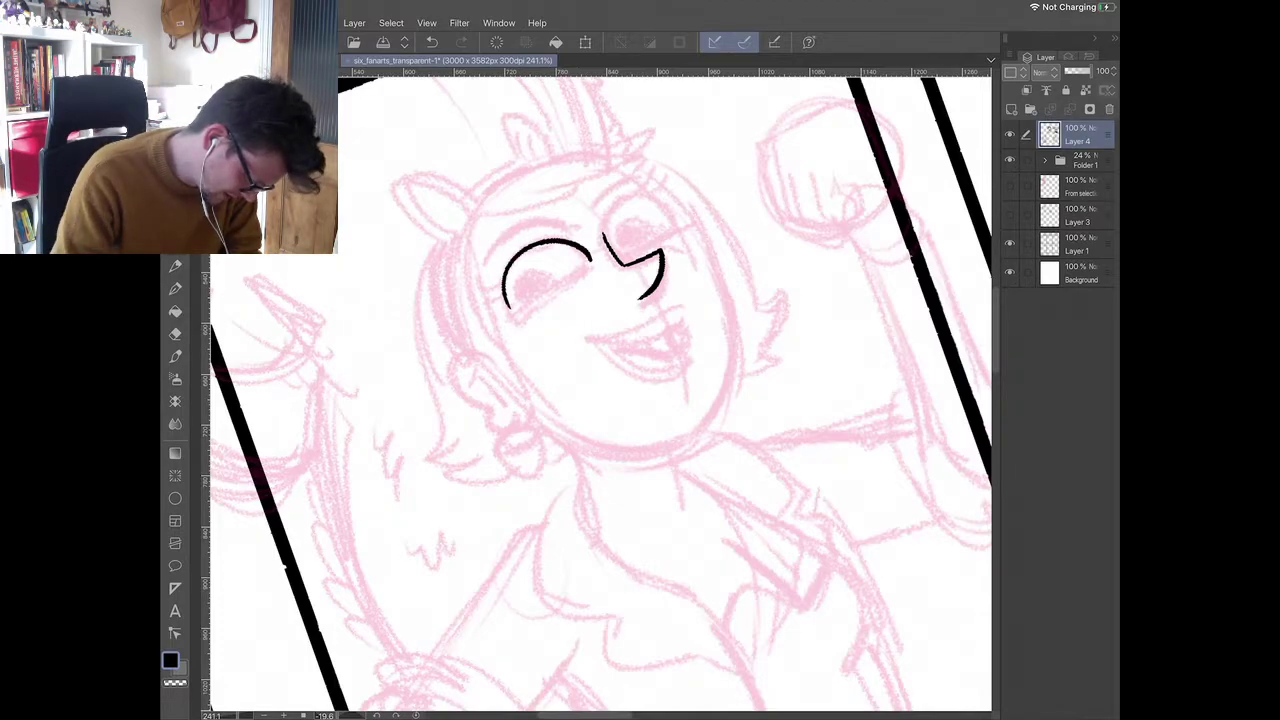
pyautogui.scroll(2, 533, 221)
pyautogui.hotkey('ctrl', 'z')
pyautogui.moveTo(600, 268)
pyautogui.mouseDown()
pyautogui.moveTo(557, 244)
pyautogui.moveTo(494, 283)
pyautogui.moveTo(492, 330)
pyautogui.mouseUp()
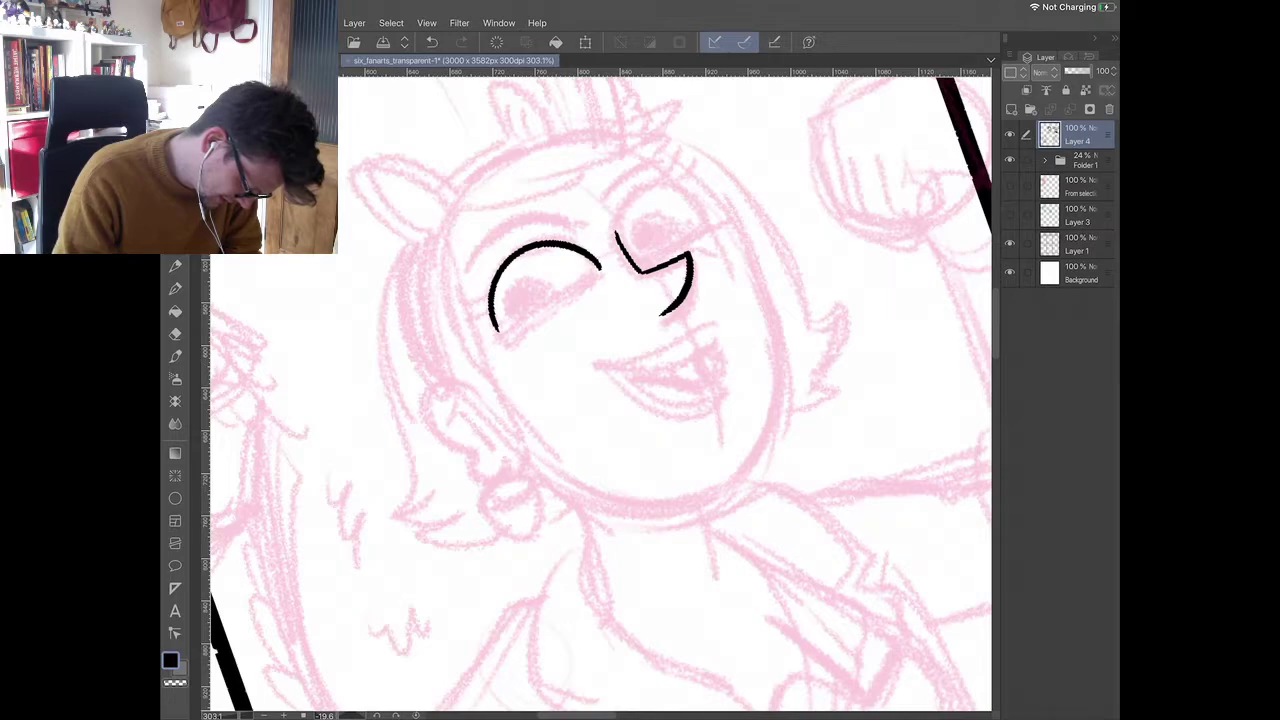
pyautogui.moveTo(497, 338); pyautogui.dragTo(596, 276)
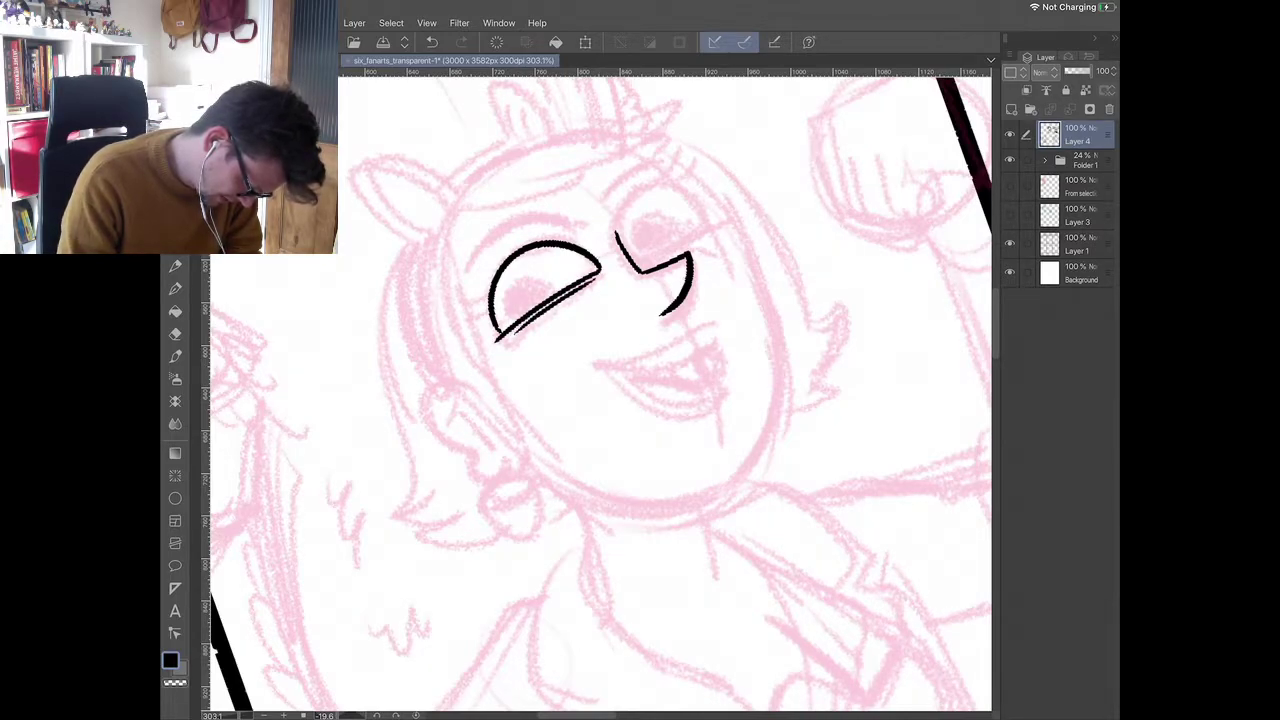
pyautogui.moveTo(490, 306)
pyautogui.mouseDown()
pyautogui.moveTo(472, 310)
pyautogui.moveTo(482, 282)
pyautogui.moveTo(469, 308)
pyautogui.mouseUp()
pyautogui.moveTo(475, 287); pyautogui.dragTo(492, 279)
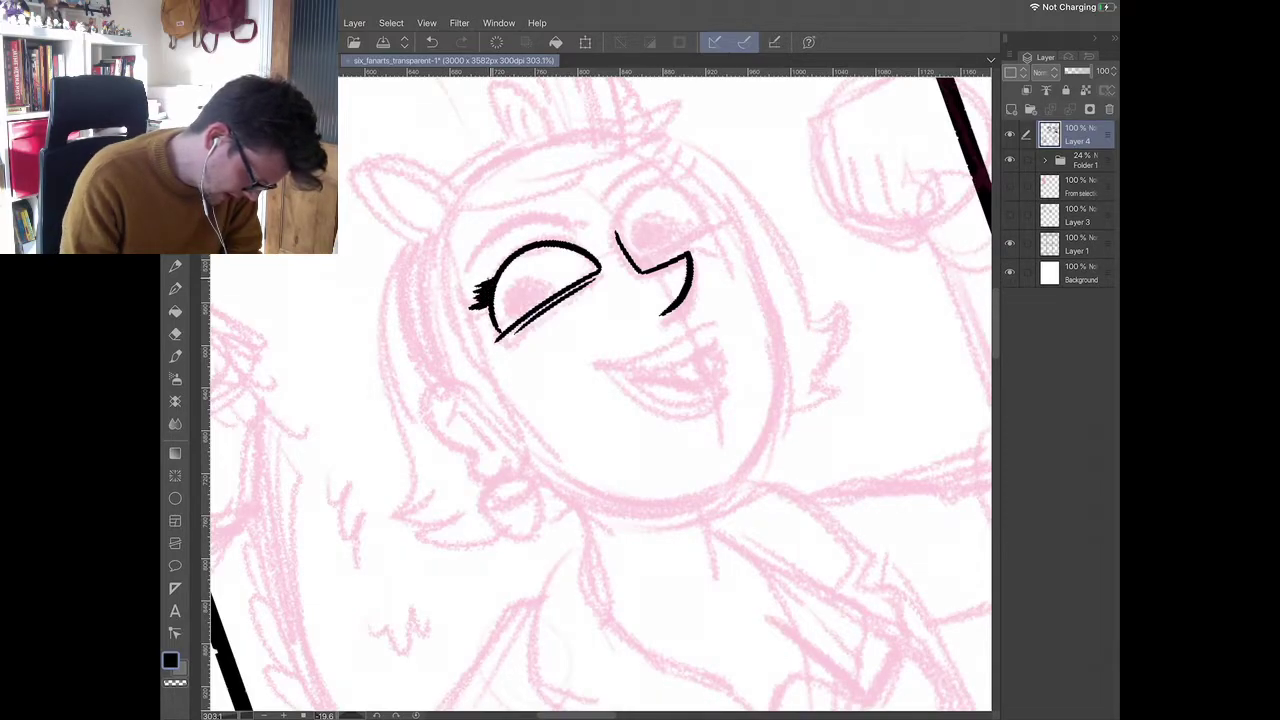
# - Rework the clumped lashes at the near eye's outer corner into separate pointed strokes
pyautogui.scroll(2, 582, 276)
pyautogui.hotkey('ctrl', 'z')
pyautogui.hotkey('ctrl', 'z')
pyautogui.hotkey('ctrl', 'z')
pyautogui.hotkey('ctrl', 'z')
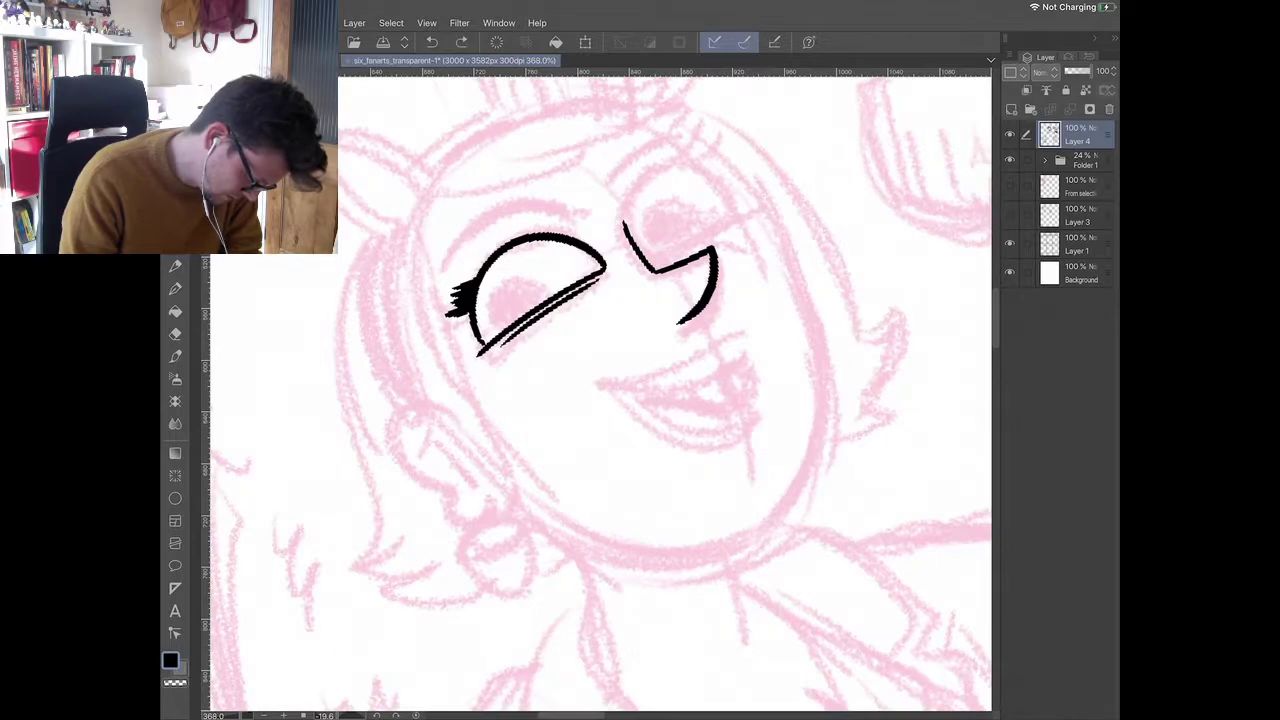
pyautogui.moveTo(464, 301)
pyautogui.mouseDown()
pyautogui.moveTo(447, 307)
pyautogui.moveTo(468, 283)
pyautogui.mouseUp()
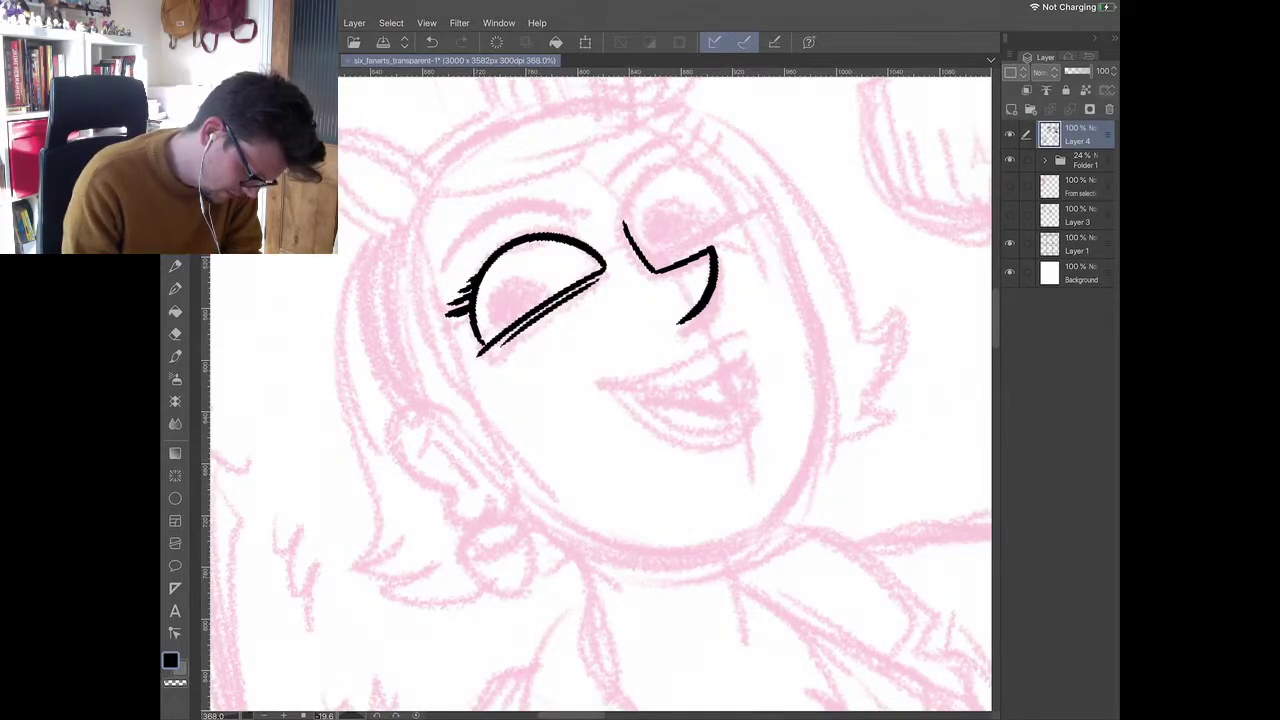
# - Ink the far eye beside the nose with a rounded upper lid, slanted lower lid lines and short upper lashes
pyautogui.moveTo(626, 228)
pyautogui.mouseDown()
pyautogui.moveTo(624, 212)
pyautogui.moveTo(672, 165)
pyautogui.moveTo(738, 190)
pyautogui.mouseUp()
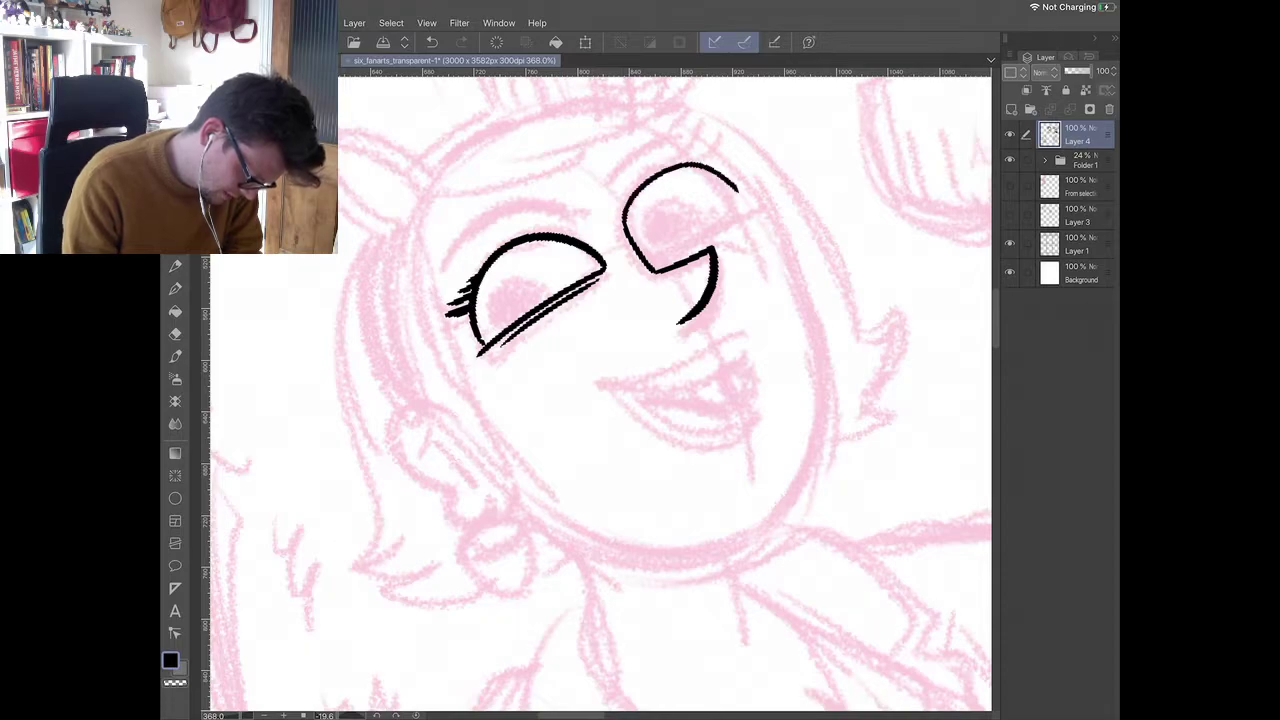
pyautogui.scroll(1, 600, 300)
pyautogui.hotkey('ctrl', 'z')
pyautogui.moveTo(596, 232)
pyautogui.mouseDown()
pyautogui.moveTo(604, 190)
pyautogui.moveTo(686, 164)
pyautogui.moveTo(720, 204)
pyautogui.mouseUp()
pyautogui.moveTo(621, 268); pyautogui.dragTo(721, 203)
pyautogui.moveTo(676, 164); pyautogui.dragTo(694, 148)
pyautogui.moveTo(688, 166); pyautogui.dragTo(706, 152)
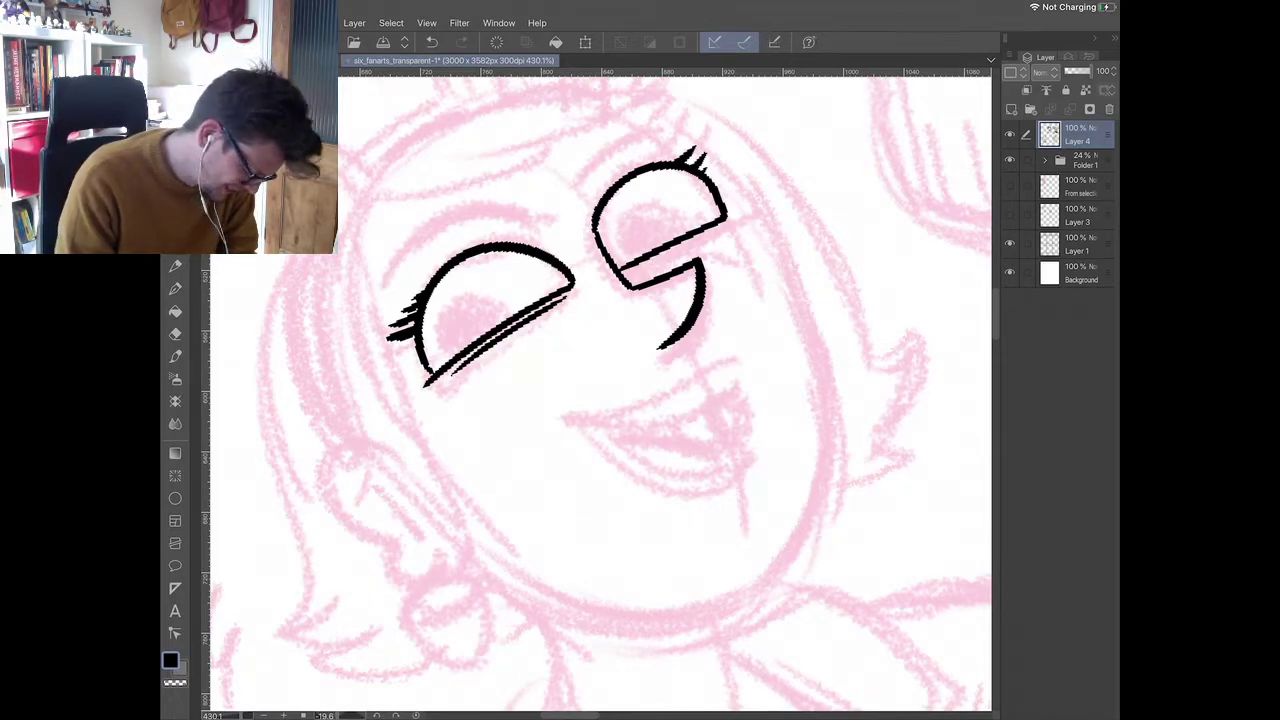
pyautogui.moveTo(670, 249); pyautogui.dragTo(742, 216)
# - Outline a half-round iris resting on the lower lid of each eye and fill both with solid black
pyautogui.moveTo(456, 354)
pyautogui.mouseDown()
pyautogui.moveTo(454, 314)
pyautogui.moveTo(516, 314)
pyautogui.mouseUp()
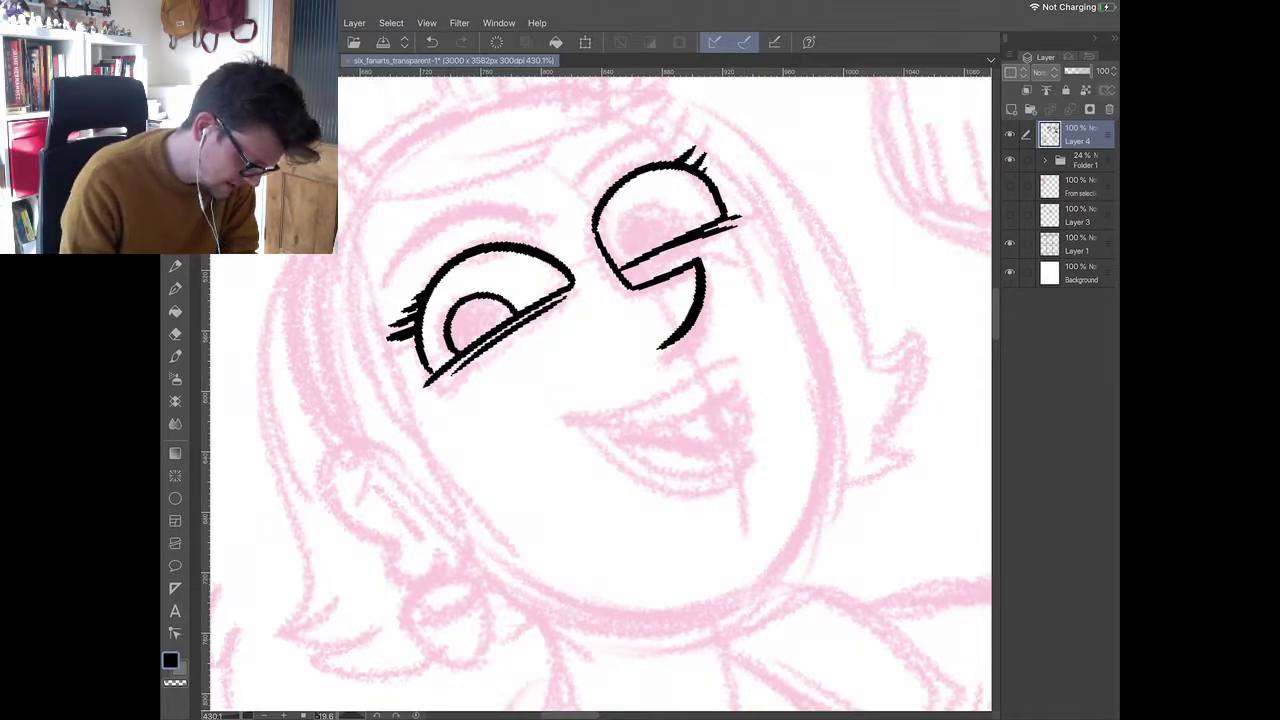
pyautogui.moveTo(628, 258)
pyautogui.mouseDown()
pyautogui.moveTo(638, 221)
pyautogui.moveTo(686, 232)
pyautogui.mouseUp()
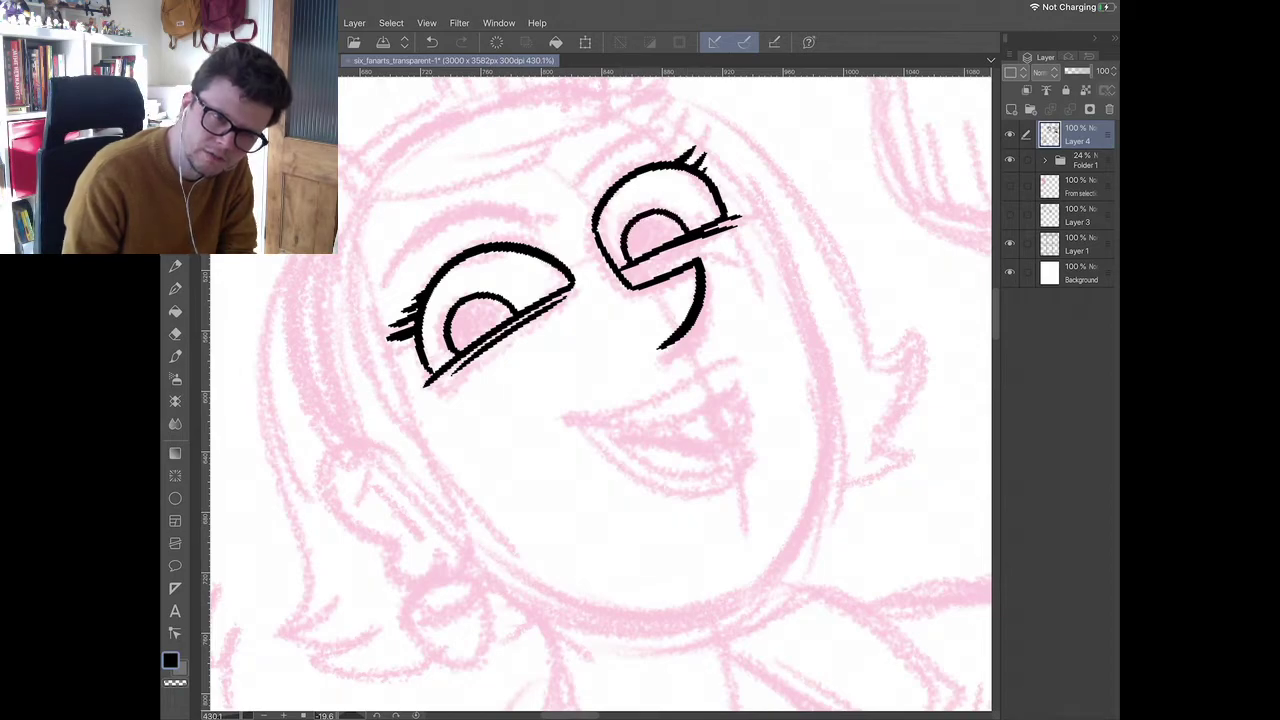
pyautogui.click(175, 311)
pyautogui.click(480, 322)
pyautogui.click(654, 236)
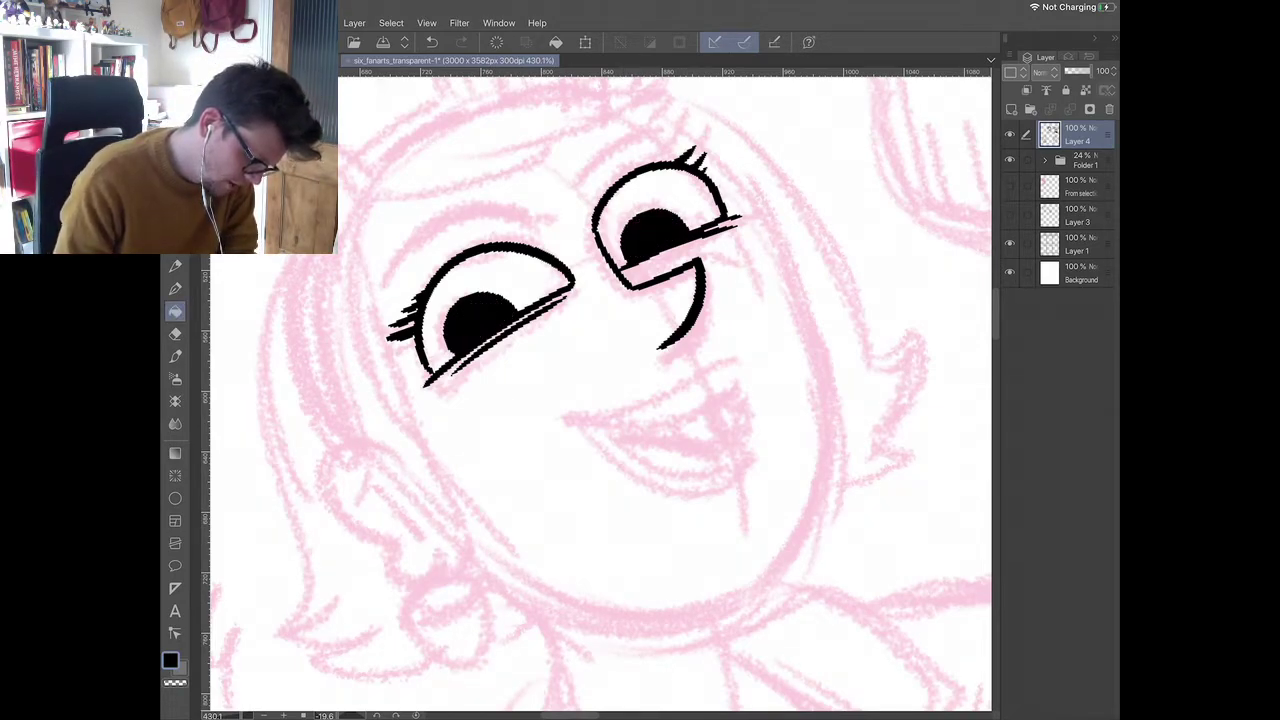
# - Ink lower lash strokes along the near eye's bottom lid and at the far eye's outer corner
pyautogui.click(175, 266)
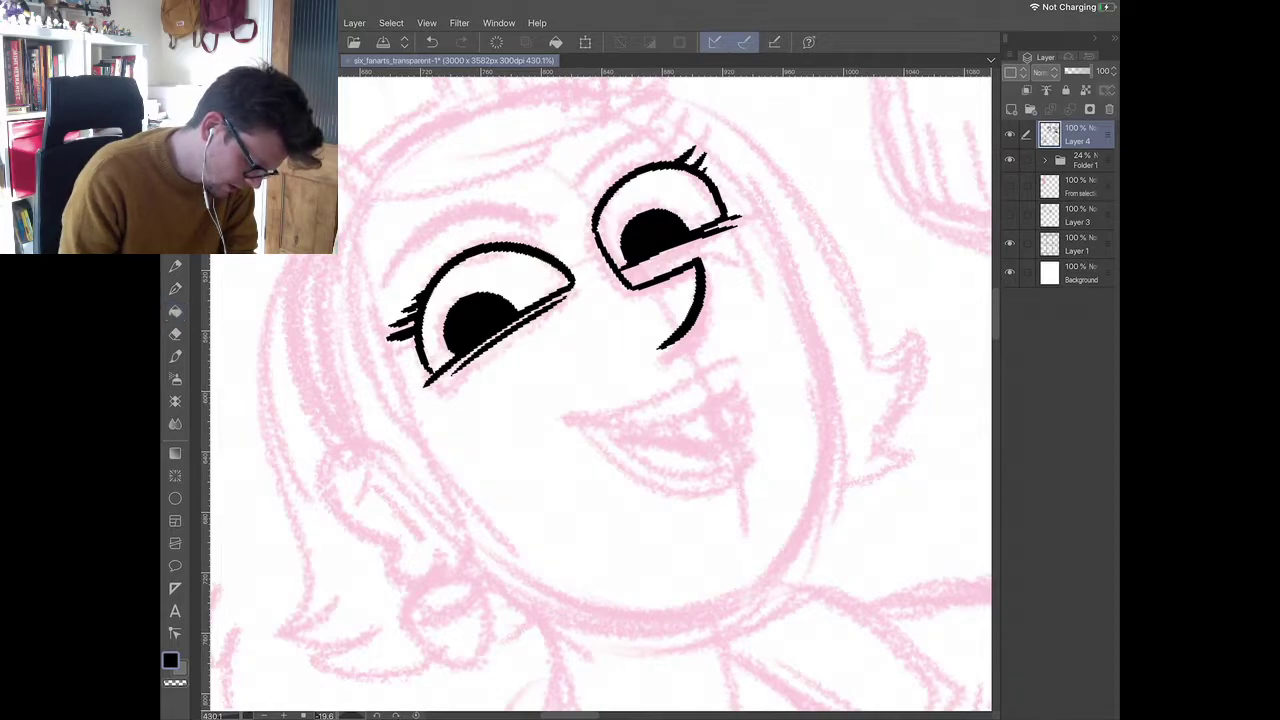
pyautogui.scroll(-2, 600, 394)
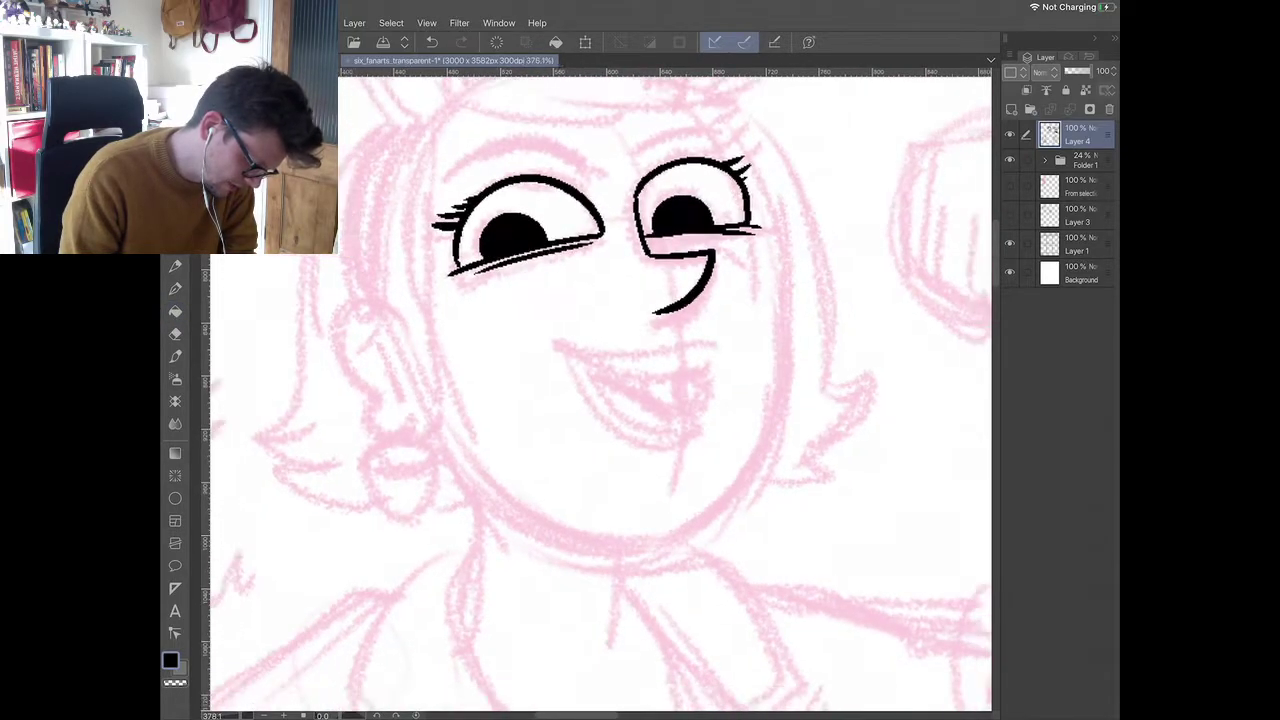
pyautogui.moveTo(452, 320)
pyautogui.mouseDown()
pyautogui.moveTo(506, 292)
pyautogui.moveTo(445, 323)
pyautogui.mouseUp()
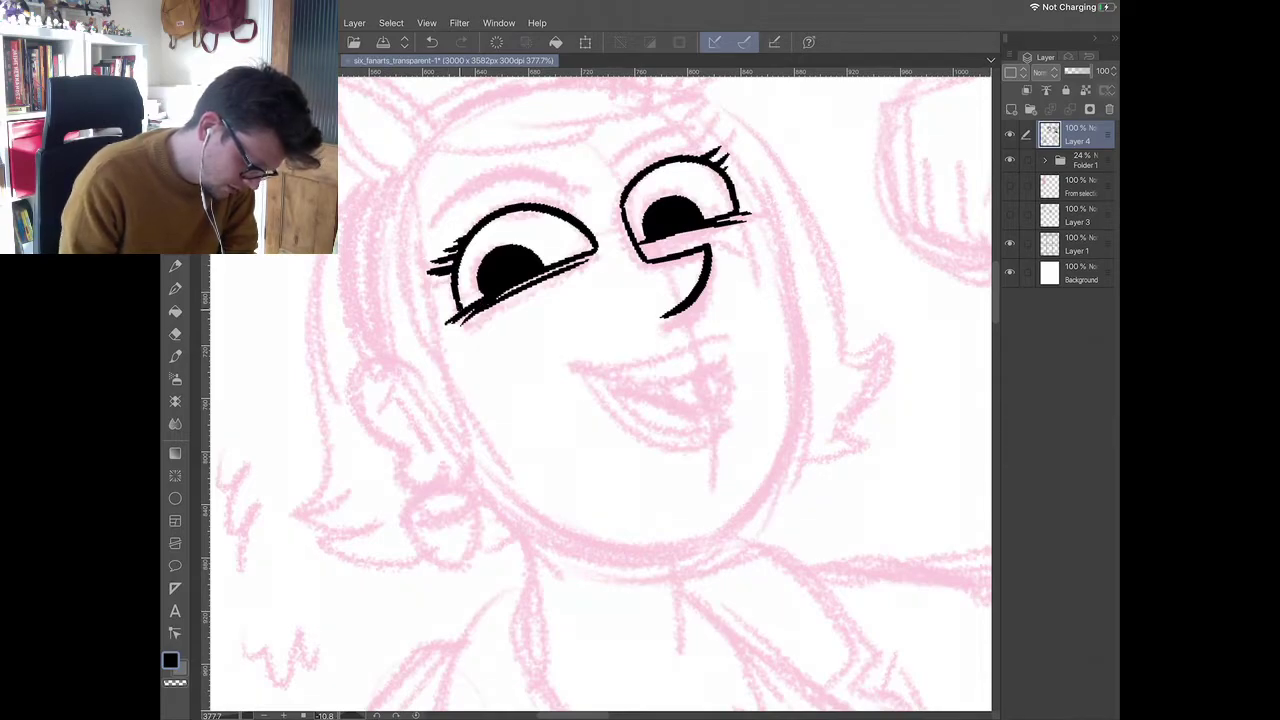
pyautogui.moveTo(524, 284); pyautogui.dragTo(482, 317)
pyautogui.moveTo(541, 276)
pyautogui.mouseDown()
pyautogui.moveTo(524, 285)
pyautogui.moveTo(541, 276)
pyautogui.mouseUp()
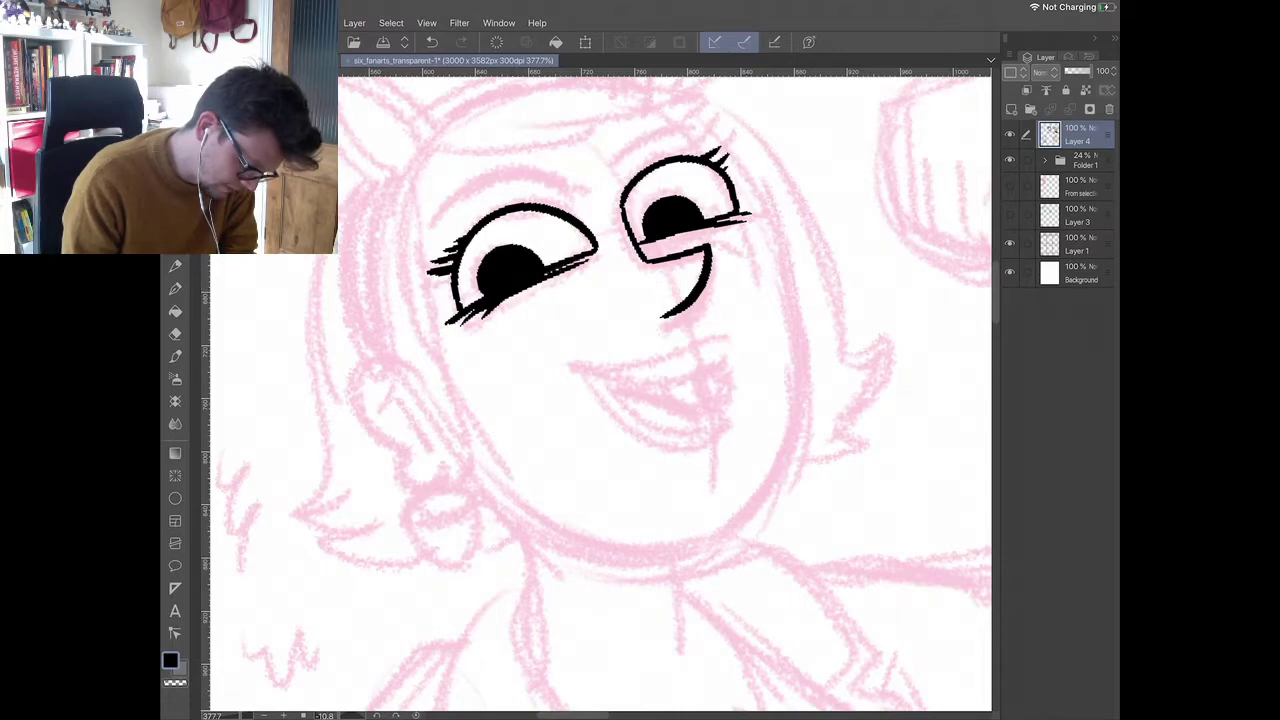
pyautogui.moveTo(716, 223); pyautogui.dragTo(764, 204)
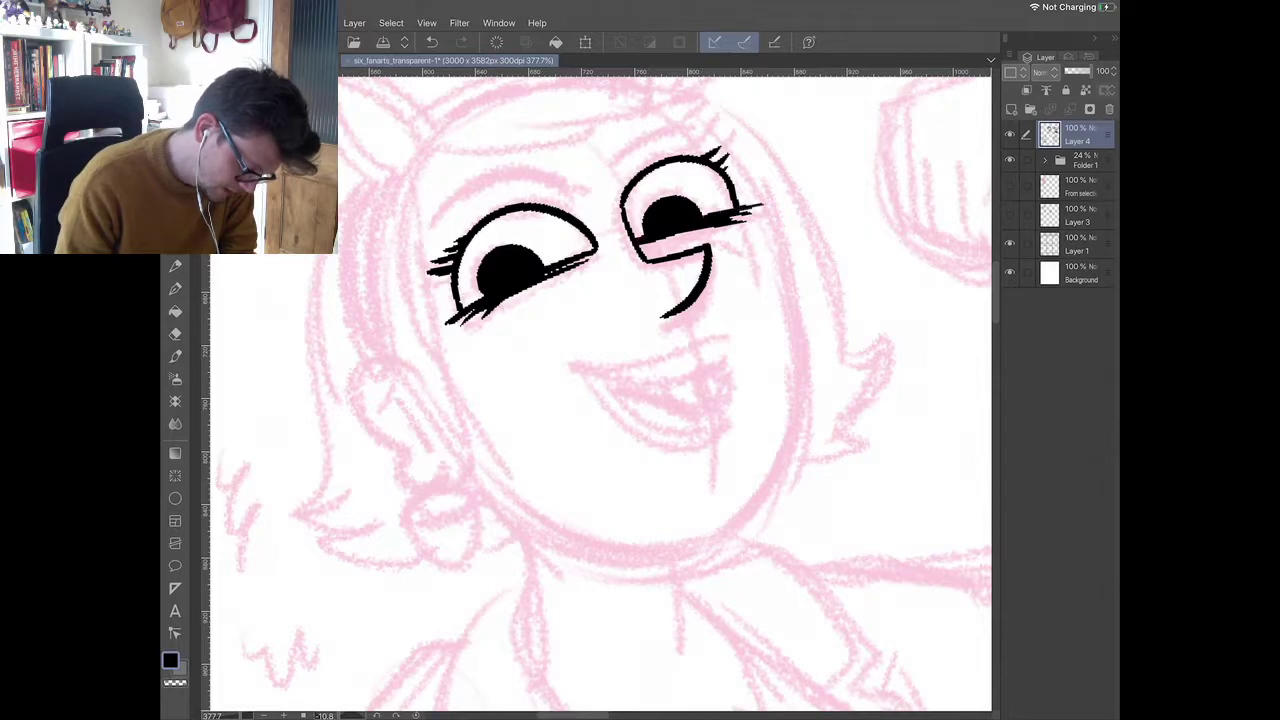
# - Ink the smiling mouth's full upper lip and two parallel curves for the lower lip
pyautogui.moveTo(578, 369); pyautogui.dragTo(732, 364)
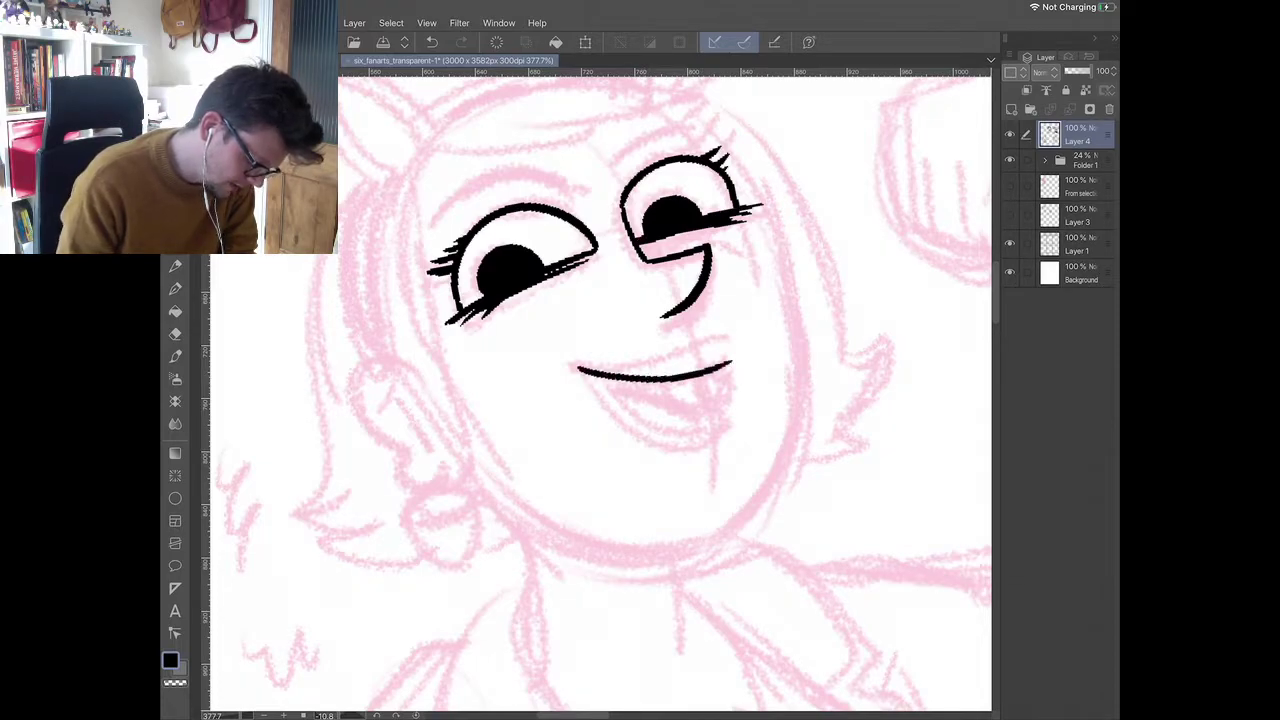
pyautogui.moveTo(588, 373)
pyautogui.mouseDown()
pyautogui.moveTo(712, 335)
pyautogui.moveTo(736, 362)
pyautogui.mouseUp()
pyautogui.scroll(1, 600, 394)
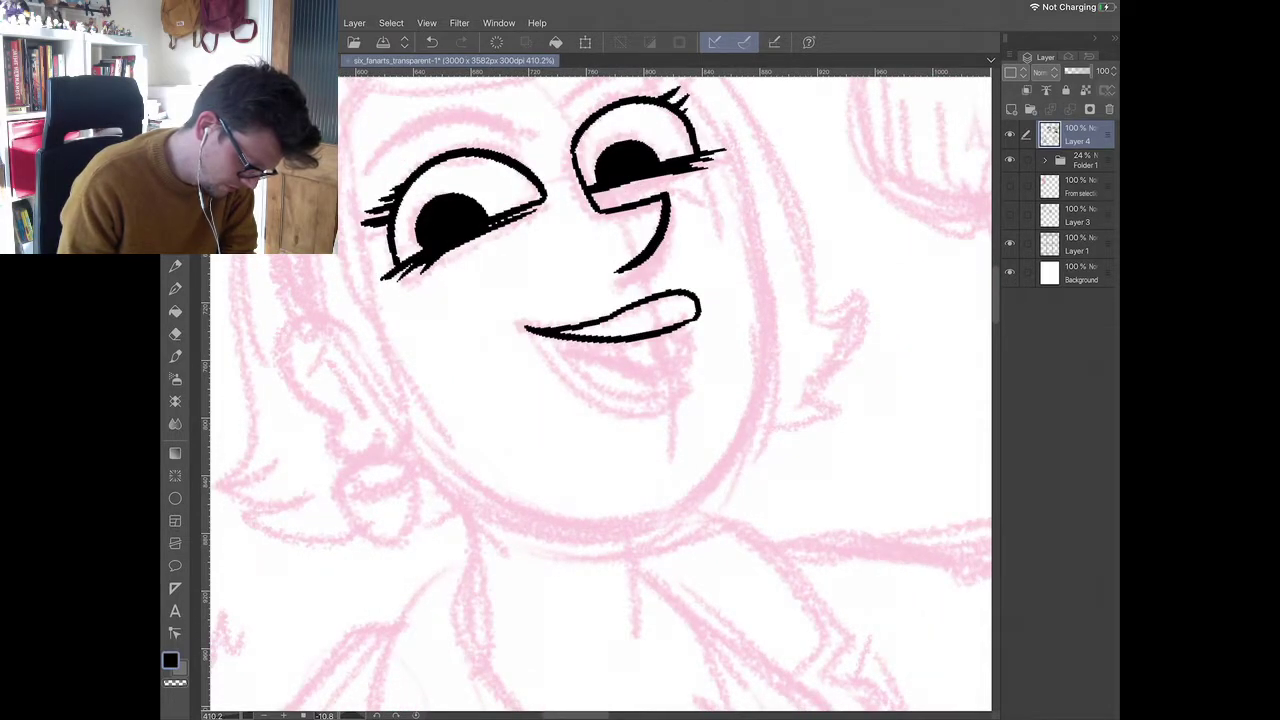
pyautogui.moveTo(528, 332)
pyautogui.mouseDown()
pyautogui.moveTo(578, 395)
pyautogui.moveTo(670, 400)
pyautogui.moveTo(564, 366)
pyautogui.moveTo(674, 402)
pyautogui.mouseUp()
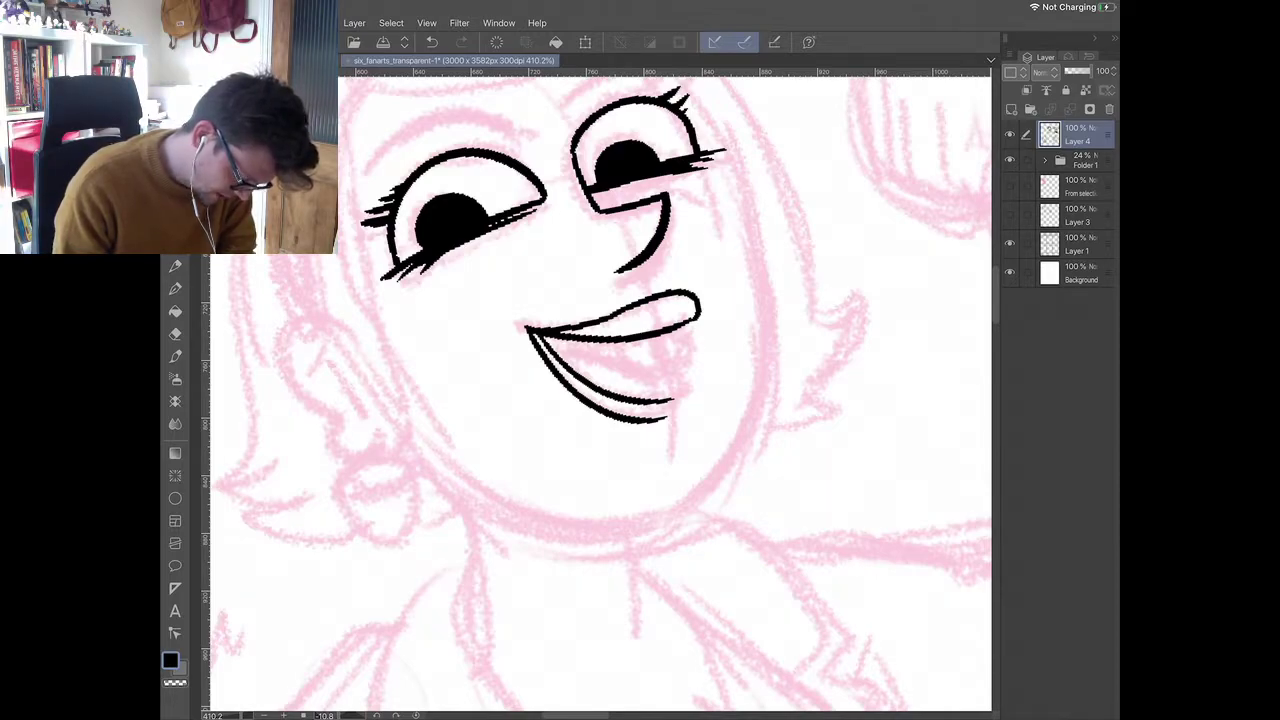
# - Ink the two front teeth, close the far side of the lower lip, and add the tongue inside the mouth
pyautogui.moveTo(623, 343)
pyautogui.mouseDown()
pyautogui.moveTo(660, 363)
pyautogui.moveTo(662, 352)
pyautogui.moveTo(685, 358)
pyautogui.mouseUp()
pyautogui.moveTo(570, 362); pyautogui.dragTo(670, 398)
pyautogui.hotkey('ctrl', 'z')
pyautogui.moveTo(686, 360)
pyautogui.mouseDown()
pyautogui.moveTo(664, 418)
pyautogui.moveTo(676, 416)
pyautogui.mouseUp()
pyautogui.moveTo(696, 336); pyautogui.dragTo(688, 372)
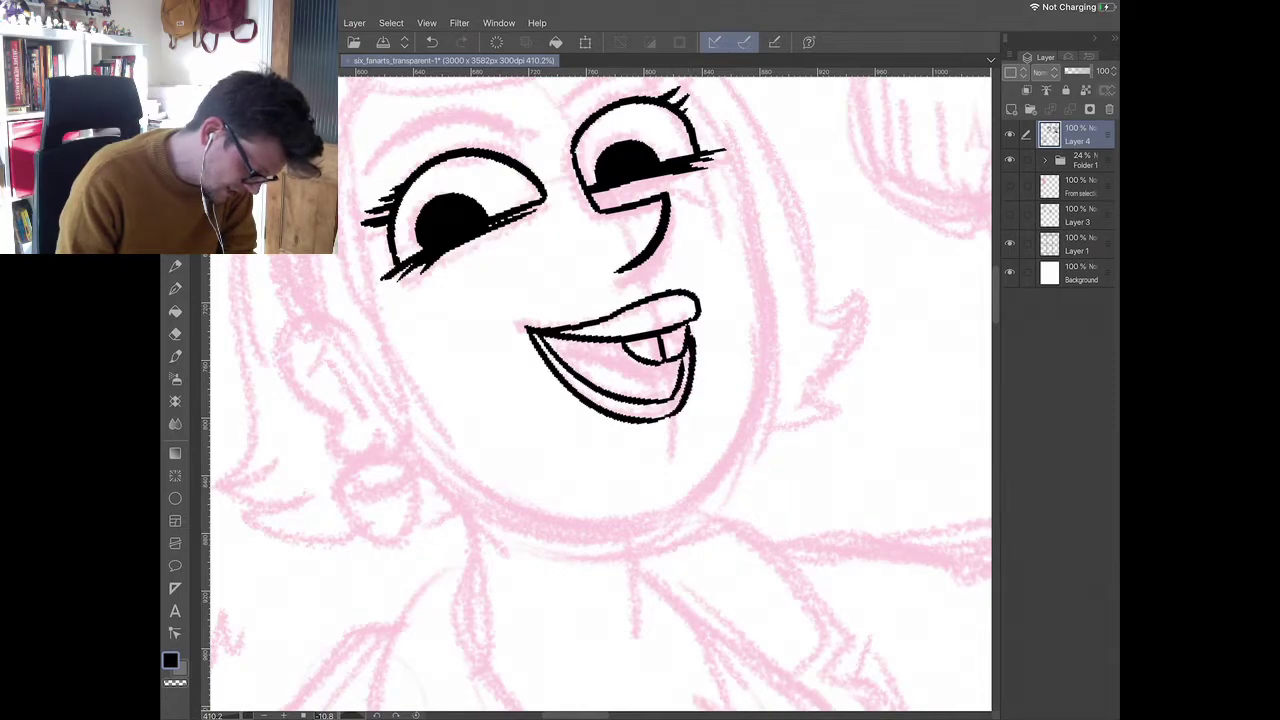
pyautogui.moveTo(564, 355); pyautogui.dragTo(656, 398)
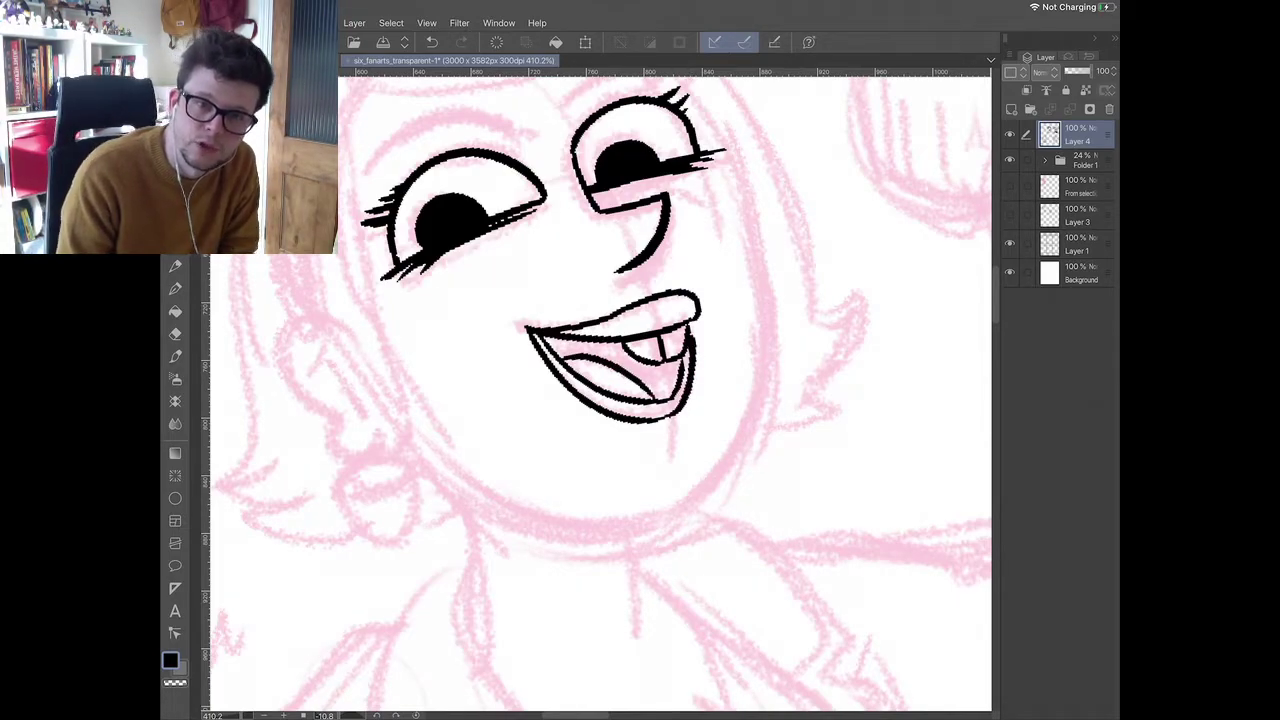
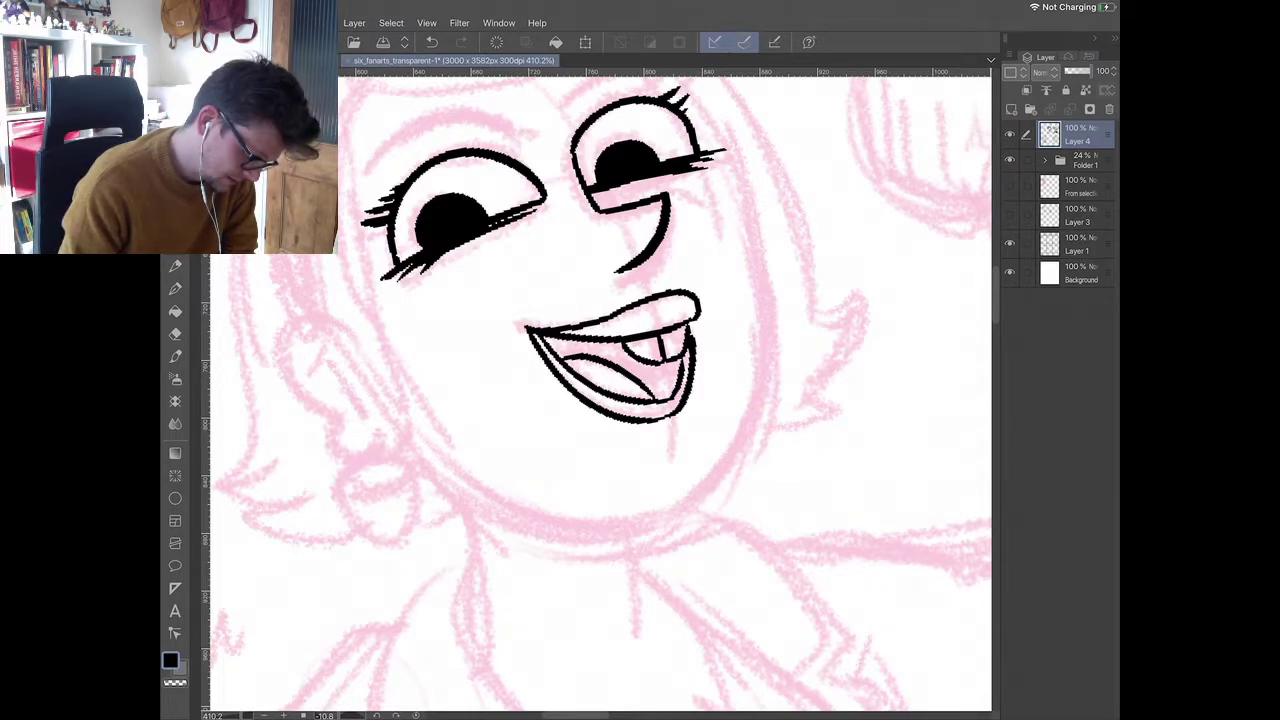
# - Ink both arched eyebrows above the eyes and the swept fringe with its pointed tip across the forehead
pyautogui.scroll(-2, 652, 252)
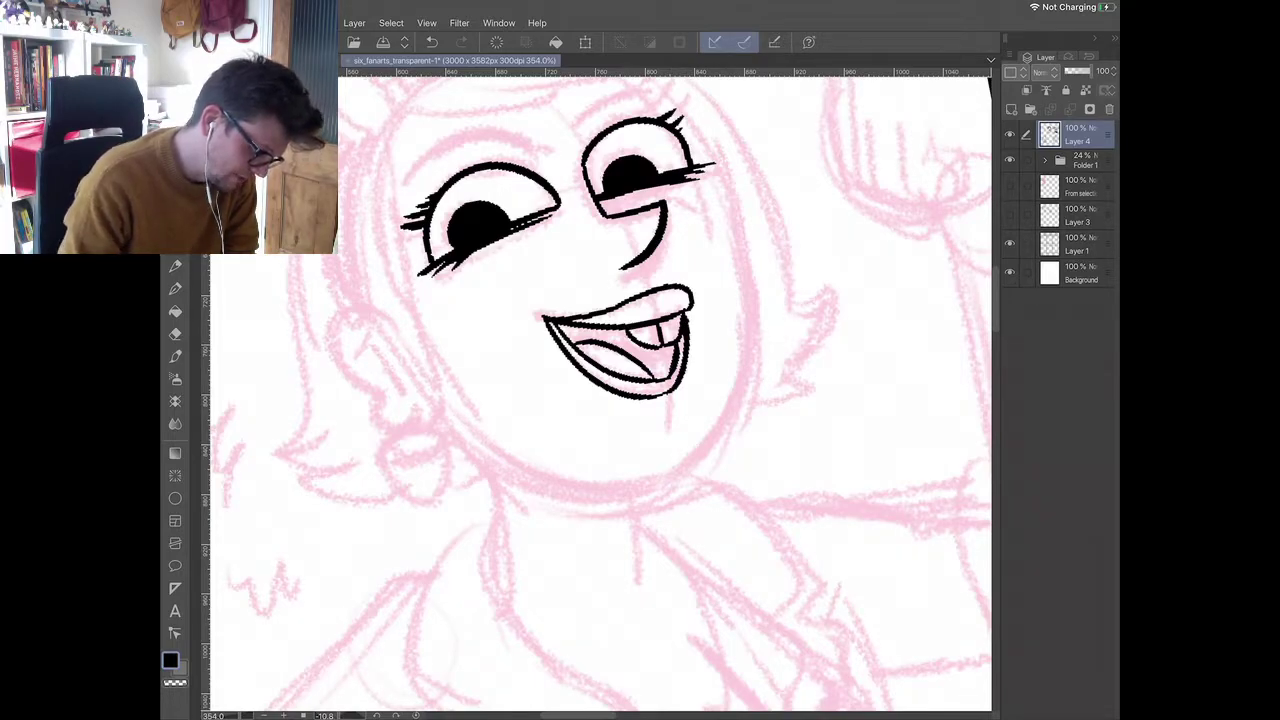
pyautogui.moveTo(405, 187)
pyautogui.mouseDown()
pyautogui.moveTo(437, 148)
pyautogui.moveTo(674, 98)
pyautogui.mouseUp()
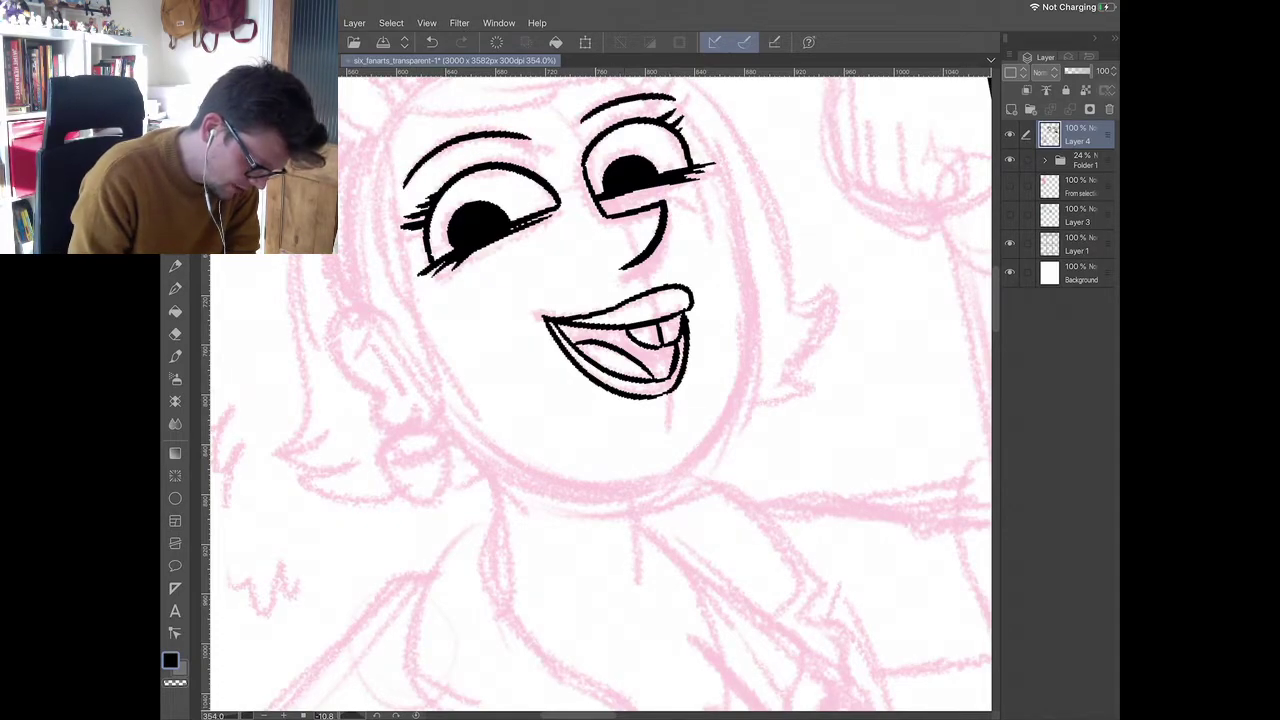
pyautogui.scroll(-3, 581, 268)
pyautogui.scroll(2, 600, 390)
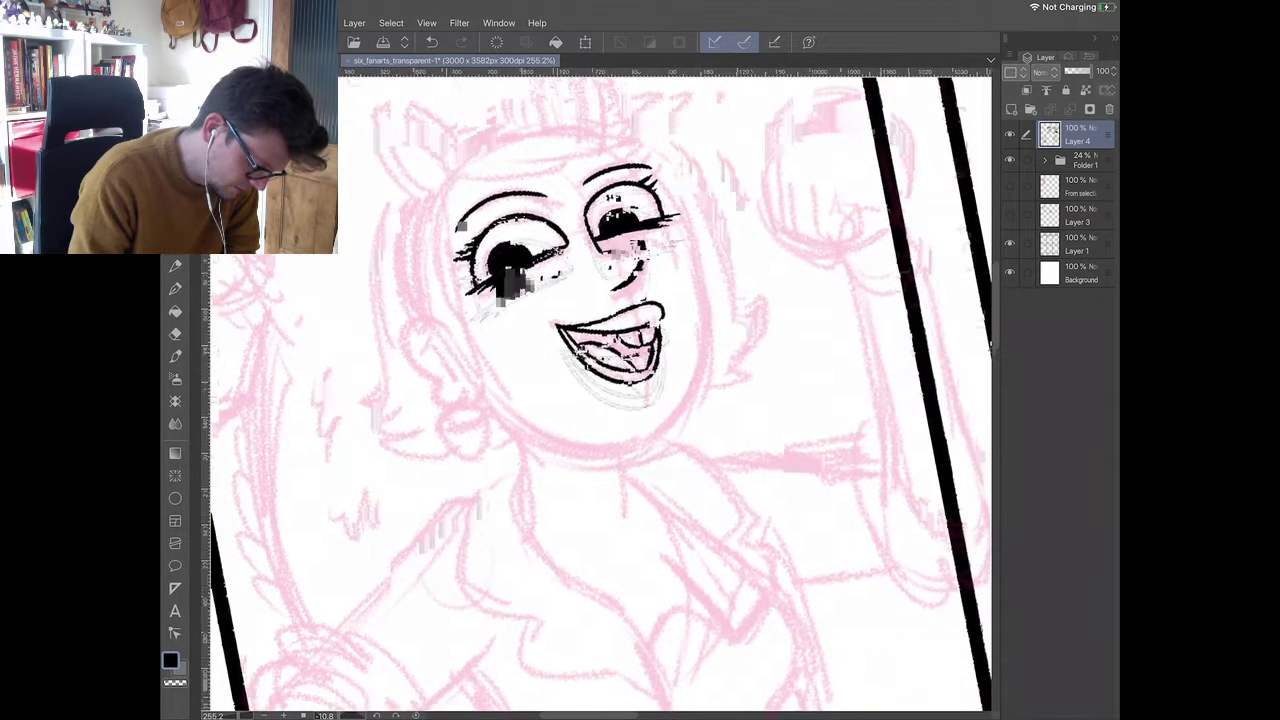
pyautogui.moveTo(464, 202); pyautogui.dragTo(636, 174)
pyautogui.moveTo(526, 204); pyautogui.dragTo(560, 195)
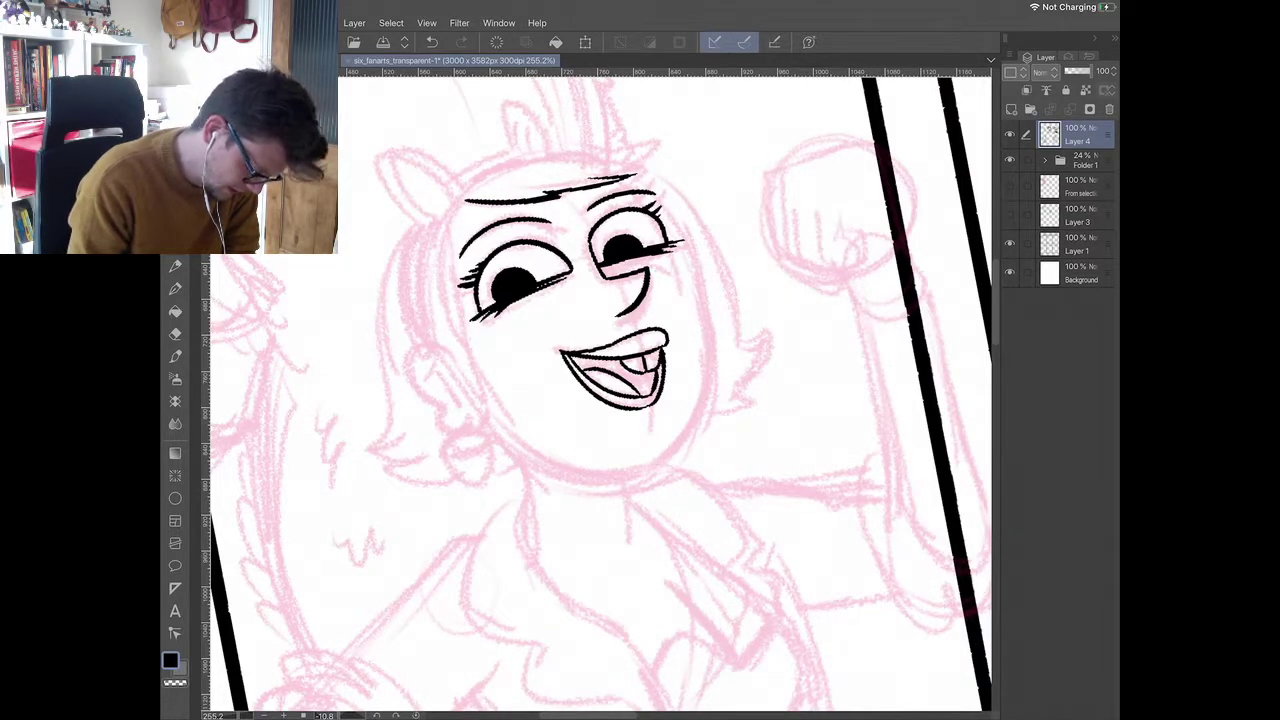
pyautogui.moveTo(474, 184)
pyautogui.mouseDown()
pyautogui.moveTo(652, 148)
pyautogui.moveTo(612, 174)
pyautogui.mouseUp()
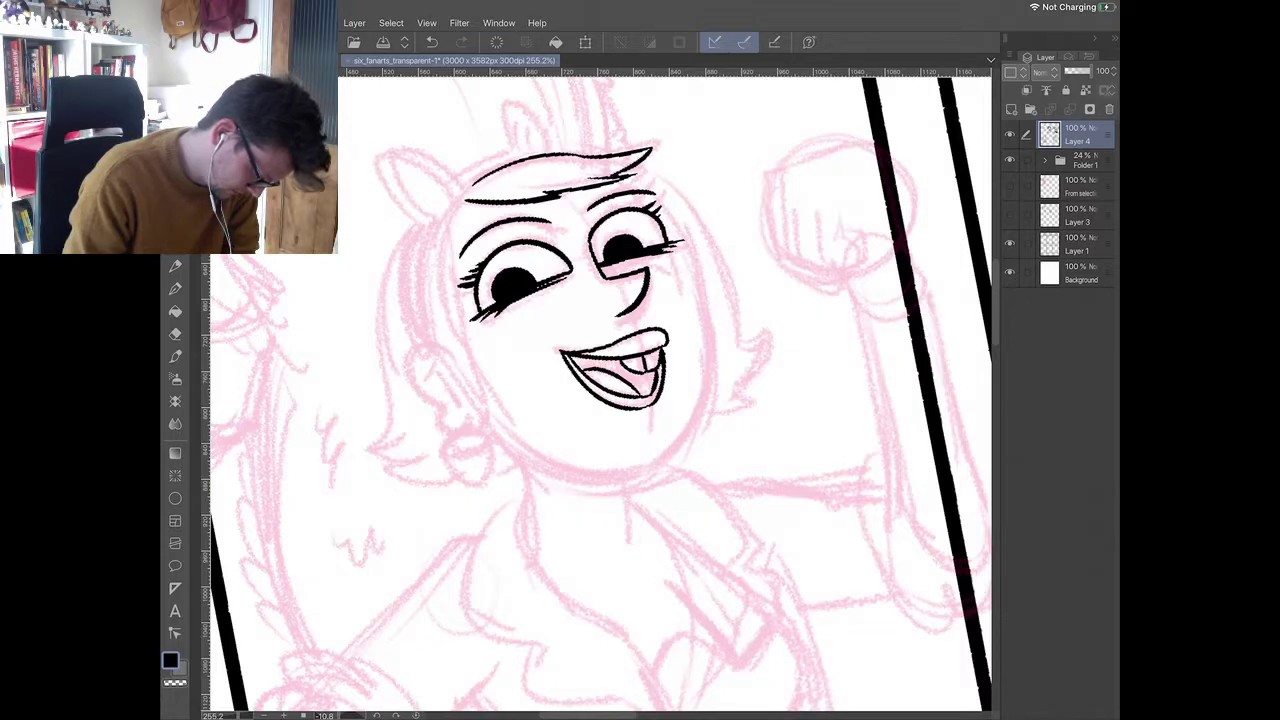
# - Ink the hairline from the fringe down to the ear, and the ear with its inner fold and acorn earring
pyautogui.moveTo(465, 203)
pyautogui.mouseDown()
pyautogui.moveTo(439, 250)
pyautogui.moveTo(463, 355)
pyautogui.moveTo(433, 342)
pyautogui.moveTo(410, 355)
pyautogui.moveTo(409, 385)
pyautogui.moveTo(476, 422)
pyautogui.mouseUp()
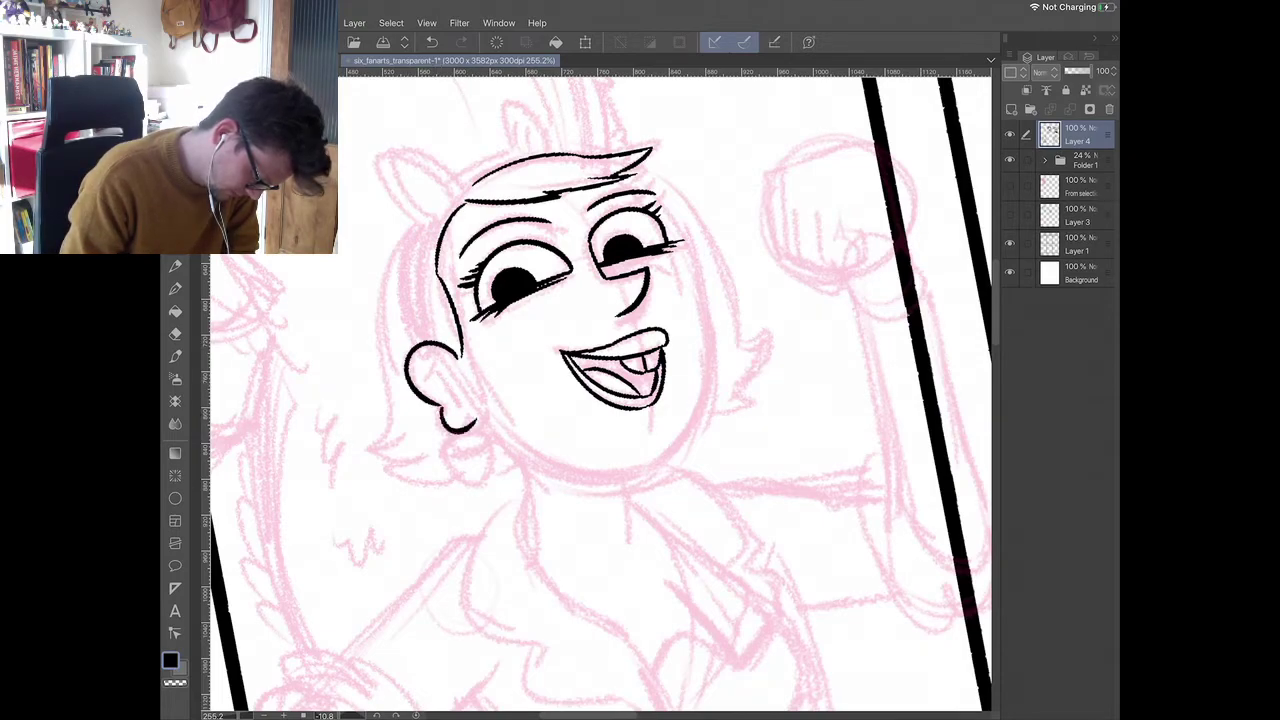
pyautogui.moveTo(434, 371)
pyautogui.mouseDown()
pyautogui.moveTo(456, 400)
pyautogui.moveTo(452, 387)
pyautogui.moveTo(499, 370)
pyautogui.moveTo(461, 403)
pyautogui.moveTo(499, 395)
pyautogui.moveTo(494, 412)
pyautogui.moveTo(479, 401)
pyautogui.mouseUp()
pyautogui.scroll(-3, 597, 390)
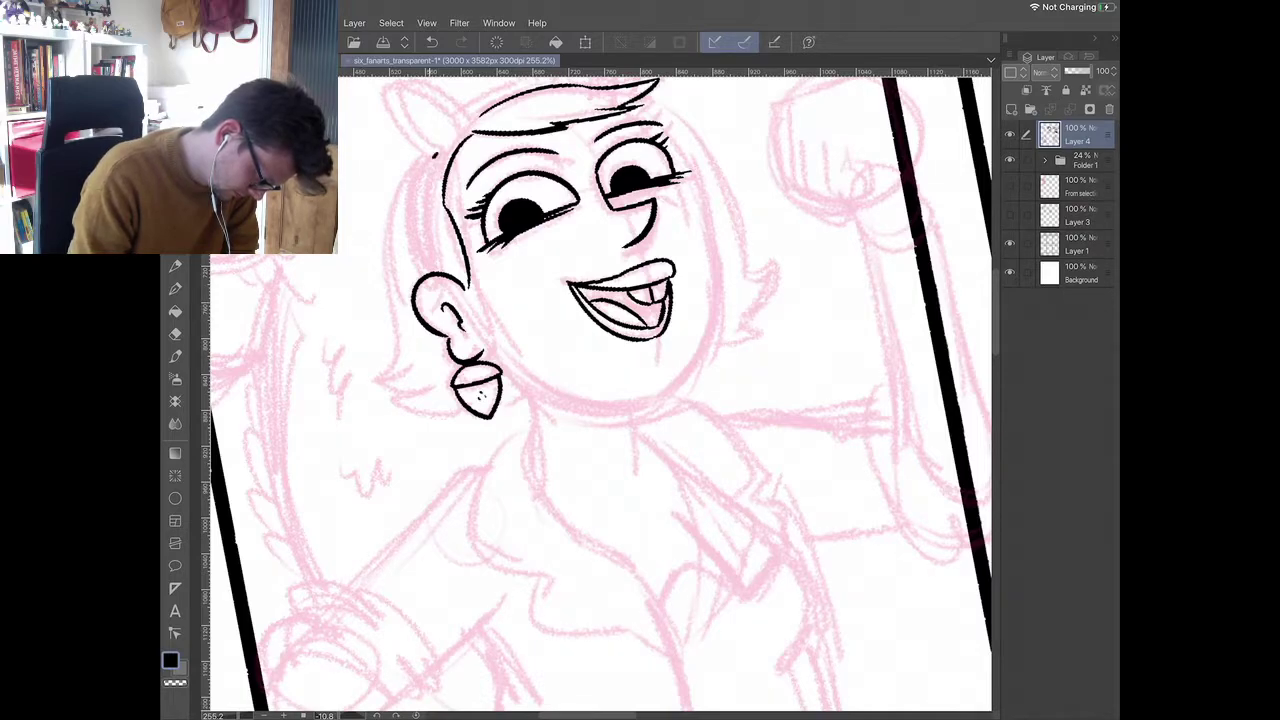
# - Ink two parallel headband lines behind the ear and the outer hair contour ending in flicked tips under the earring
pyautogui.moveTo(435, 155); pyautogui.dragTo(426, 272)
pyautogui.moveTo(429, 155); pyautogui.dragTo(416, 275)
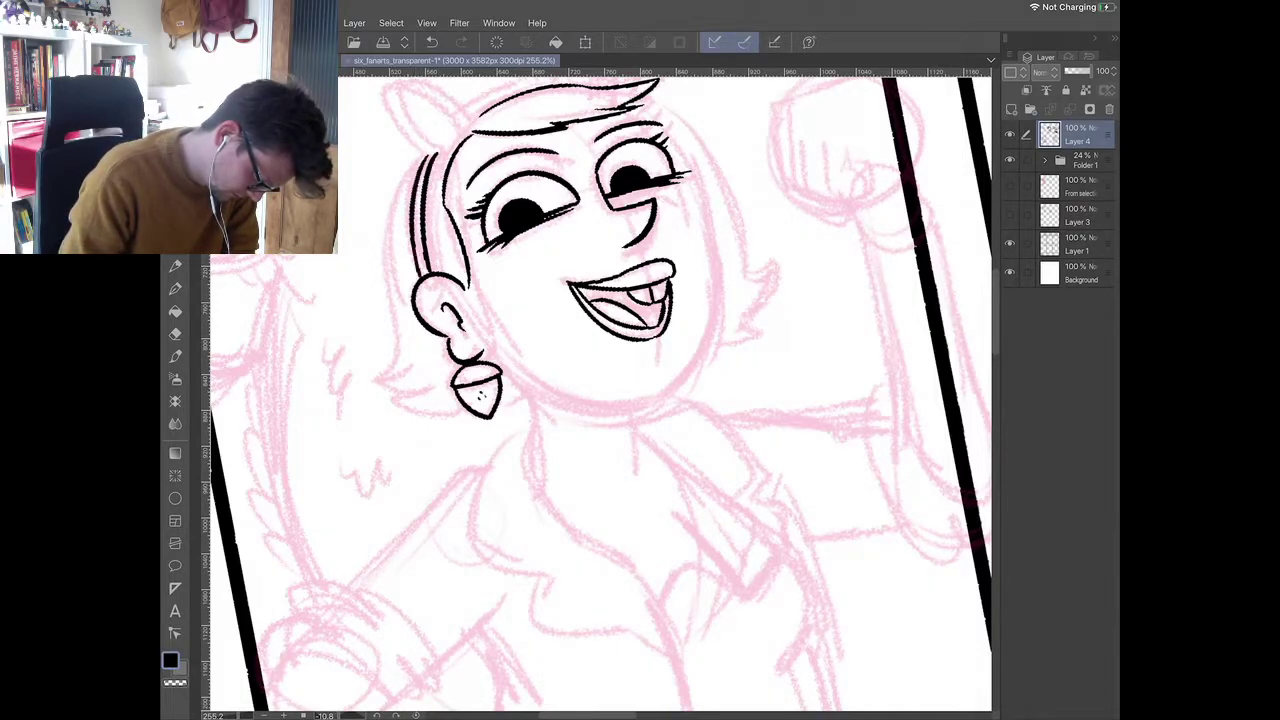
pyautogui.moveTo(423, 159)
pyautogui.mouseDown()
pyautogui.moveTo(397, 204)
pyautogui.moveTo(390, 373)
pyautogui.moveTo(364, 391)
pyautogui.moveTo(388, 398)
pyautogui.moveTo(382, 410)
pyautogui.moveTo(452, 418)
pyautogui.moveTo(450, 430)
pyautogui.moveTo(506, 424)
pyautogui.moveTo(528, 405)
pyautogui.mouseUp()
# - Ink the jawline below the earring and the far cheek contour, redoing the far side as a separate stroke
pyautogui.moveTo(487, 355)
pyautogui.mouseDown()
pyautogui.moveTo(506, 380)
pyautogui.moveTo(644, 410)
pyautogui.moveTo(720, 288)
pyautogui.moveTo(710, 200)
pyautogui.moveTo(640, 104)
pyautogui.mouseUp()
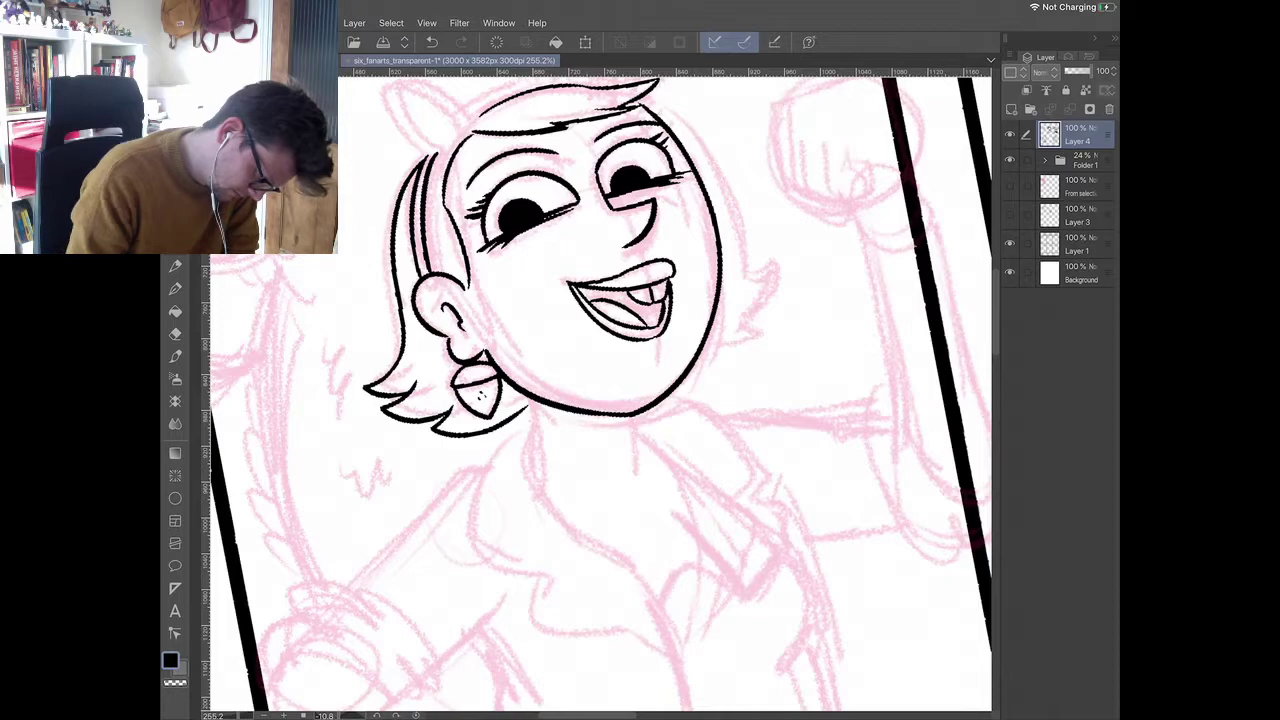
pyautogui.hotkey('ctrl', 'z')
pyautogui.hotkey('ctrl', 'z')
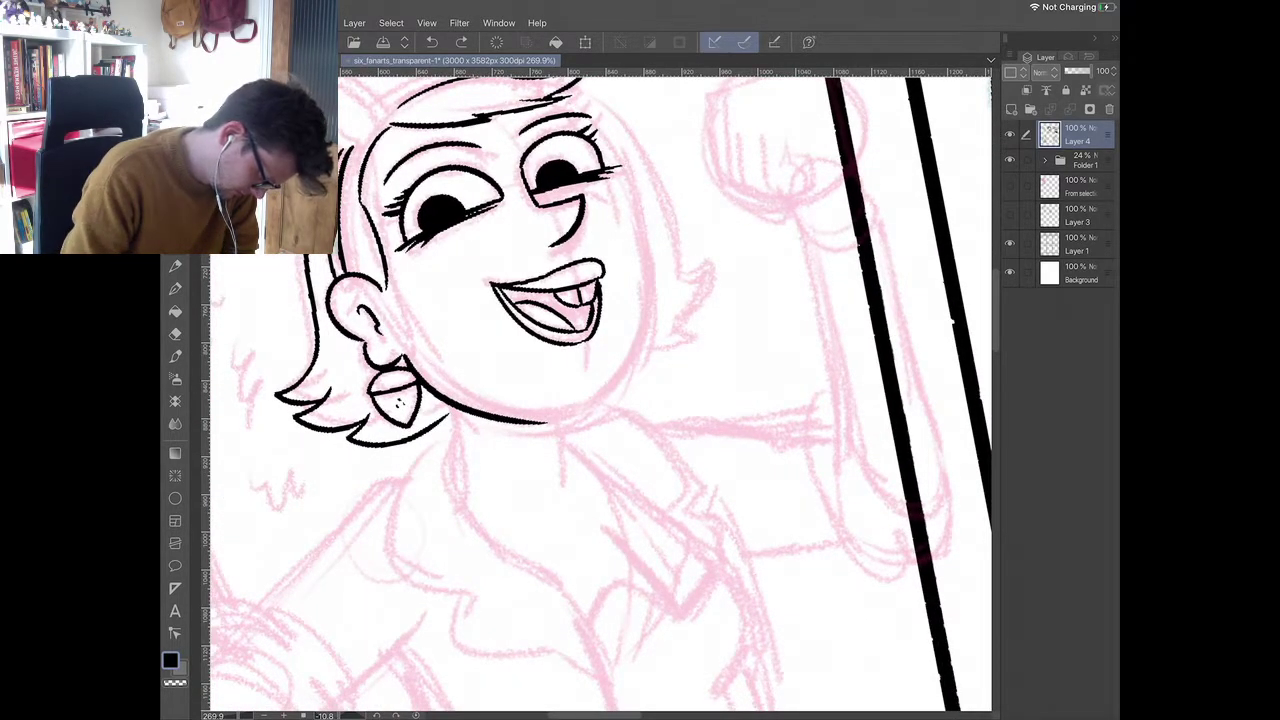
pyautogui.moveTo(574, 84)
pyautogui.mouseDown()
pyautogui.moveTo(650, 215)
pyautogui.moveTo(636, 372)
pyautogui.moveTo(575, 415)
pyautogui.mouseUp()
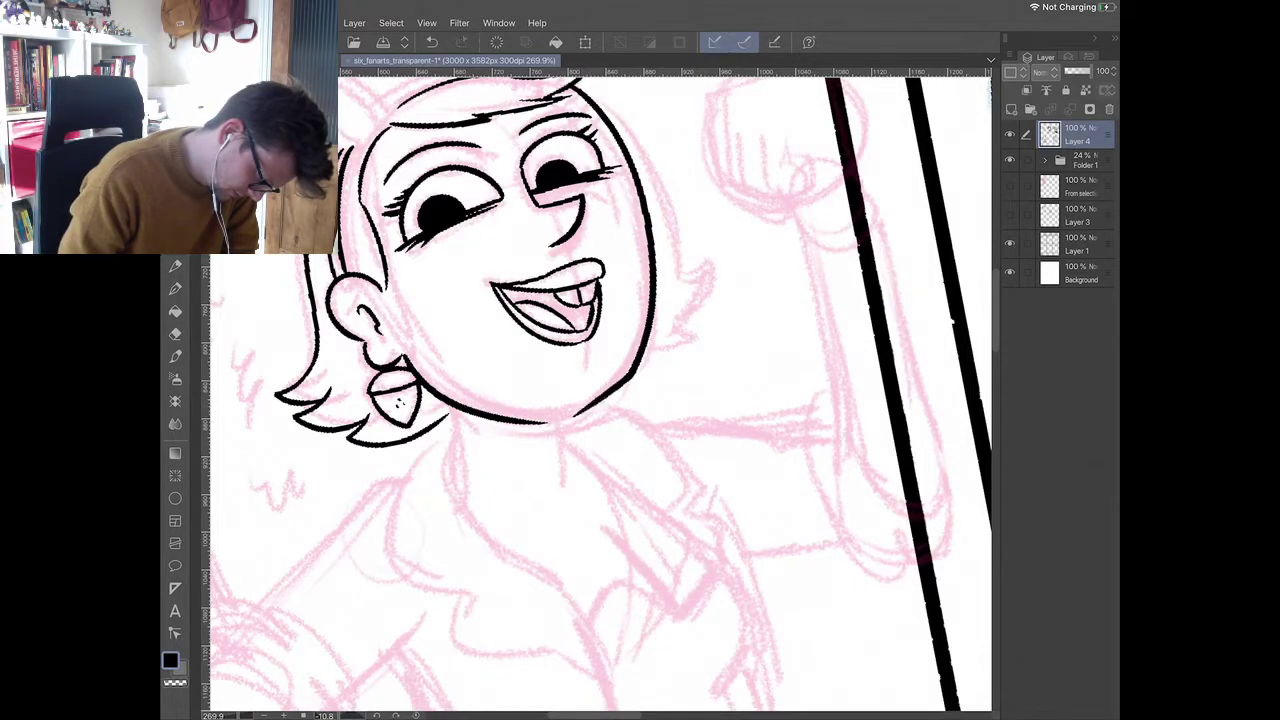
# - Erase the jawline beneath the chin back to the near neck edge and extend the far jaw stroke slightly
pyautogui.press('e')
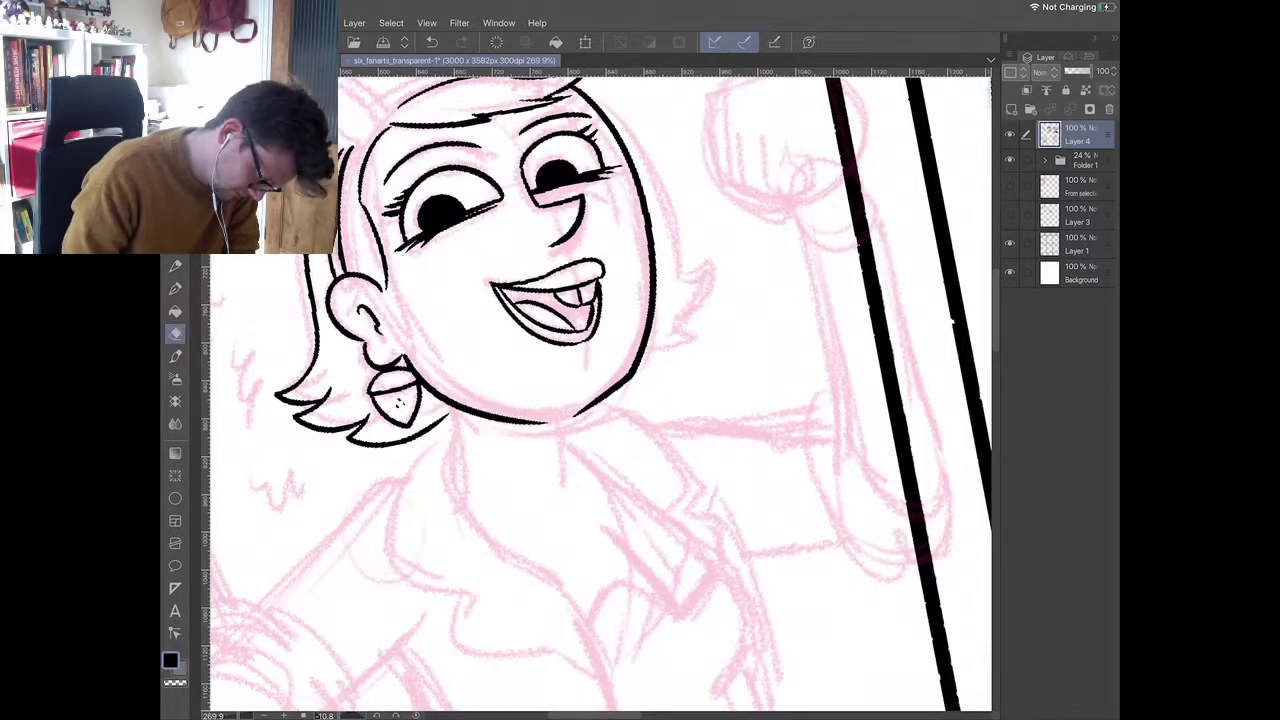
pyautogui.moveTo(540, 422); pyautogui.dragTo(476, 412)
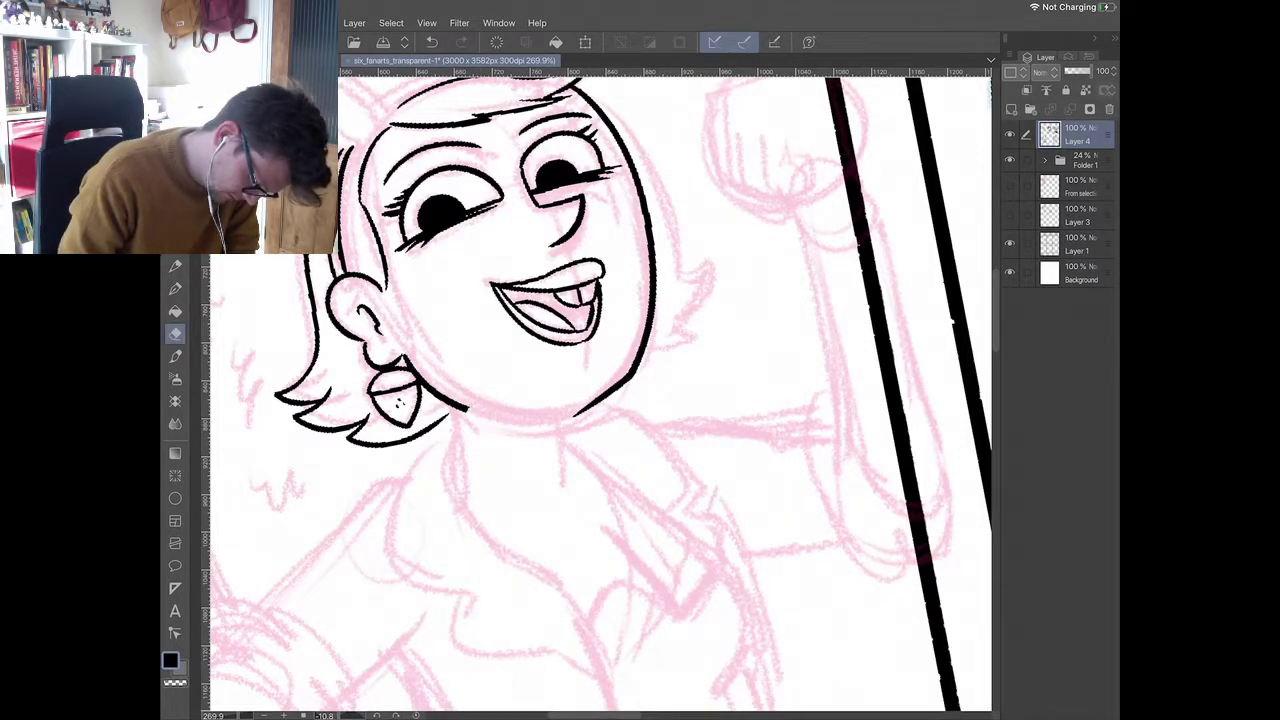
pyautogui.press('p')
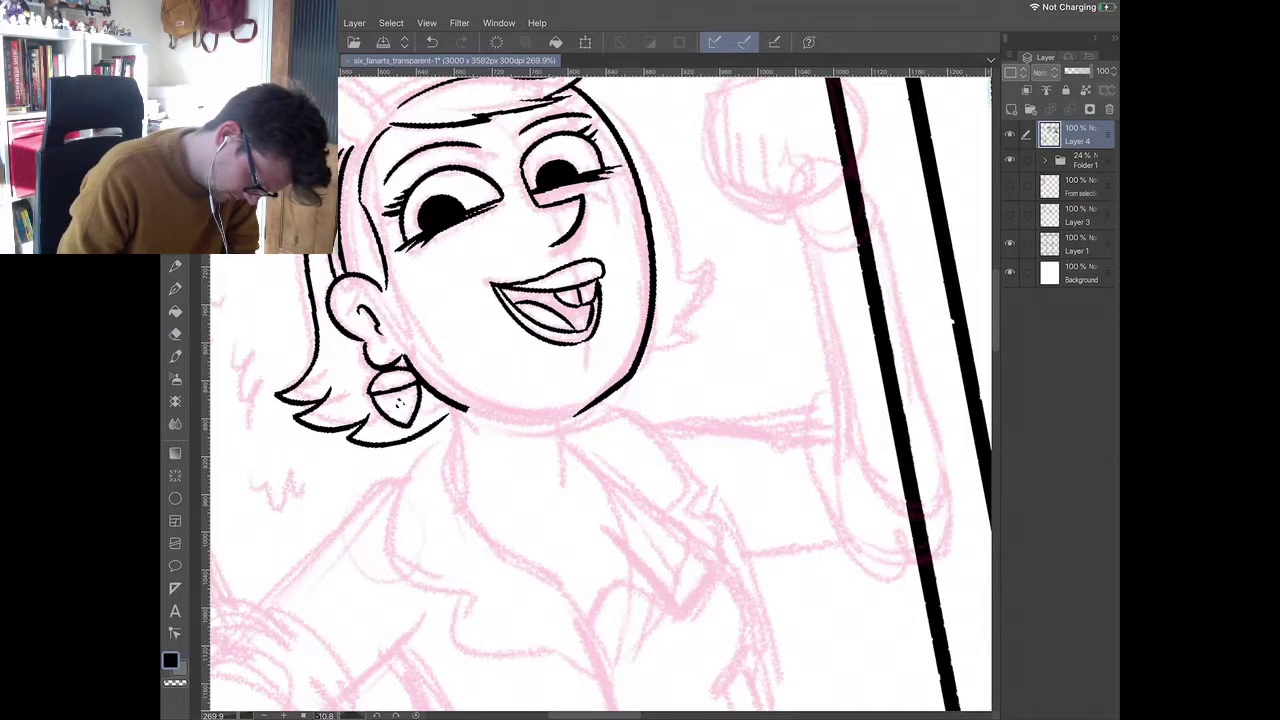
pyautogui.moveTo(582, 411); pyautogui.dragTo(560, 420)
# - Ink both sides of the neck and the far side of the hair with its flicked ends
pyautogui.moveTo(467, 410); pyautogui.dragTo(455, 478)
pyautogui.moveTo(430, 432); pyautogui.dragTo(462, 417)
pyautogui.moveTo(610, 396)
pyautogui.mouseDown()
pyautogui.moveTo(686, 367)
pyautogui.moveTo(655, 362)
pyautogui.moveTo(724, 326)
pyautogui.moveTo(681, 337)
pyautogui.mouseUp()
pyautogui.moveTo(580, 82)
pyautogui.mouseDown()
pyautogui.moveTo(648, 150)
pyautogui.moveTo(676, 335)
pyautogui.mouseUp()
pyautogui.moveTo(666, 204); pyautogui.dragTo(676, 238)
pyautogui.moveTo(662, 338); pyautogui.dragTo(694, 336)
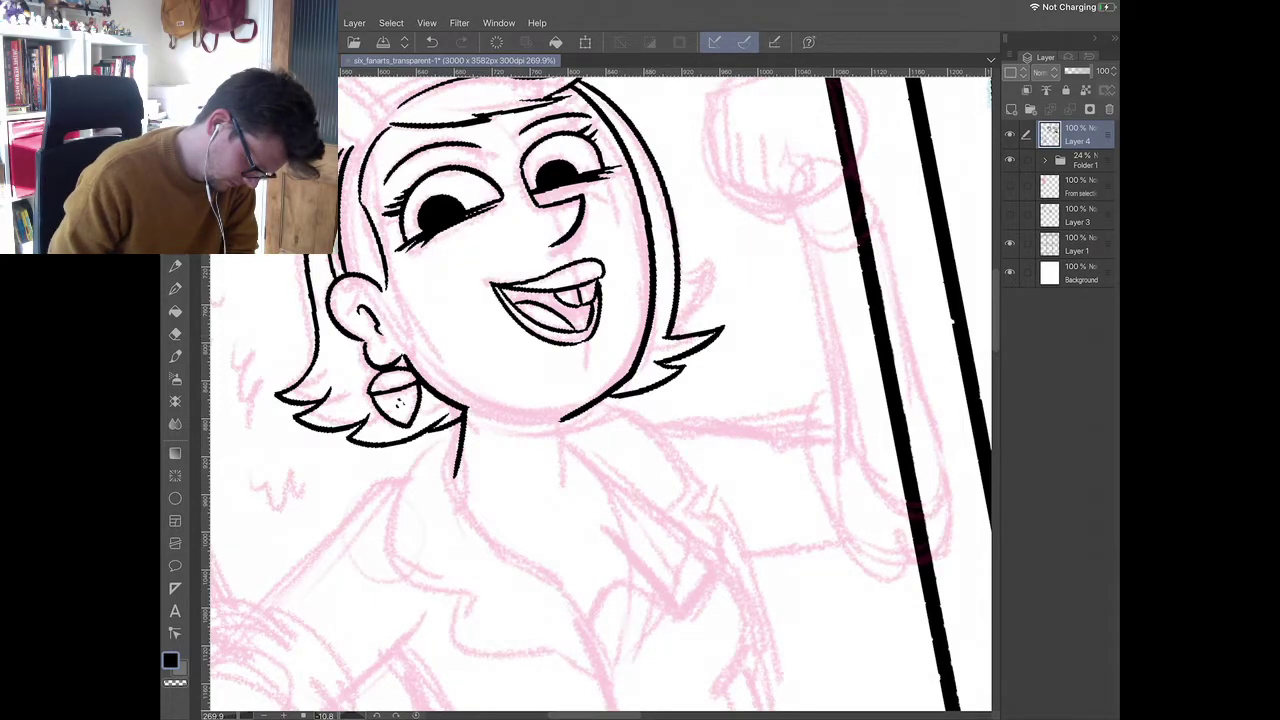
pyautogui.scroll(-2, 600, 394)
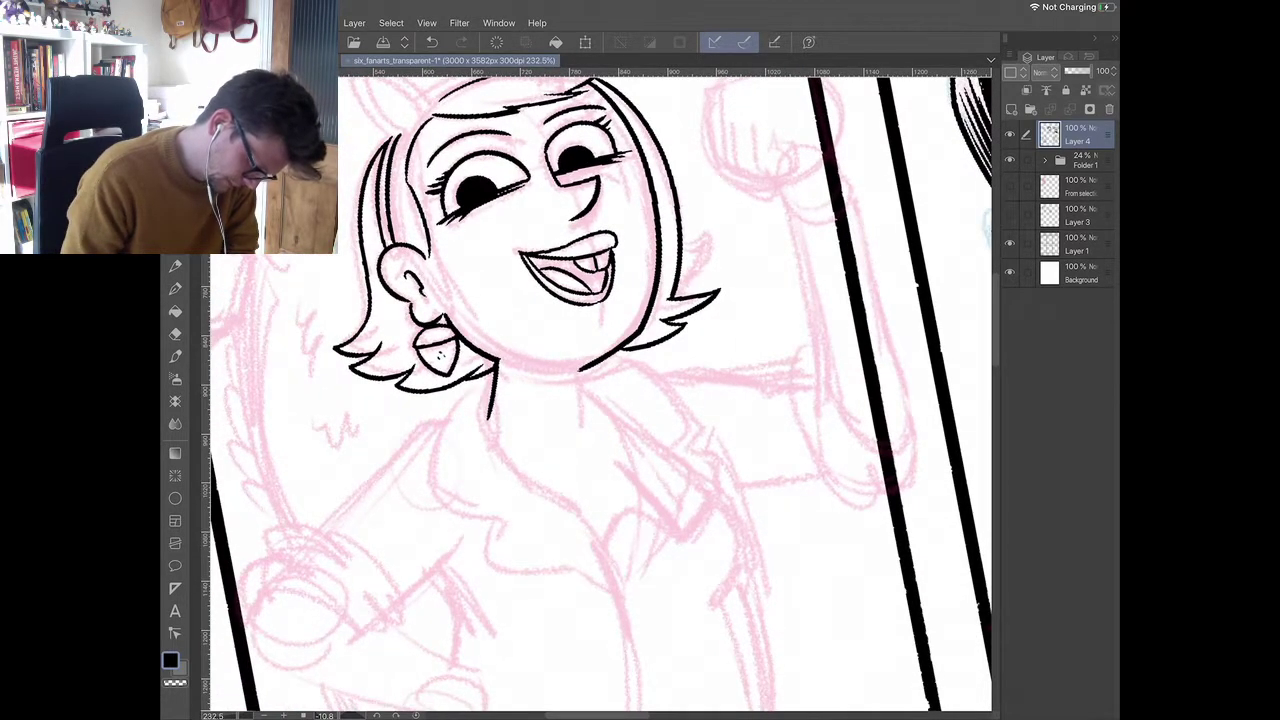
pyautogui.moveTo(580, 368); pyautogui.dragTo(584, 420)
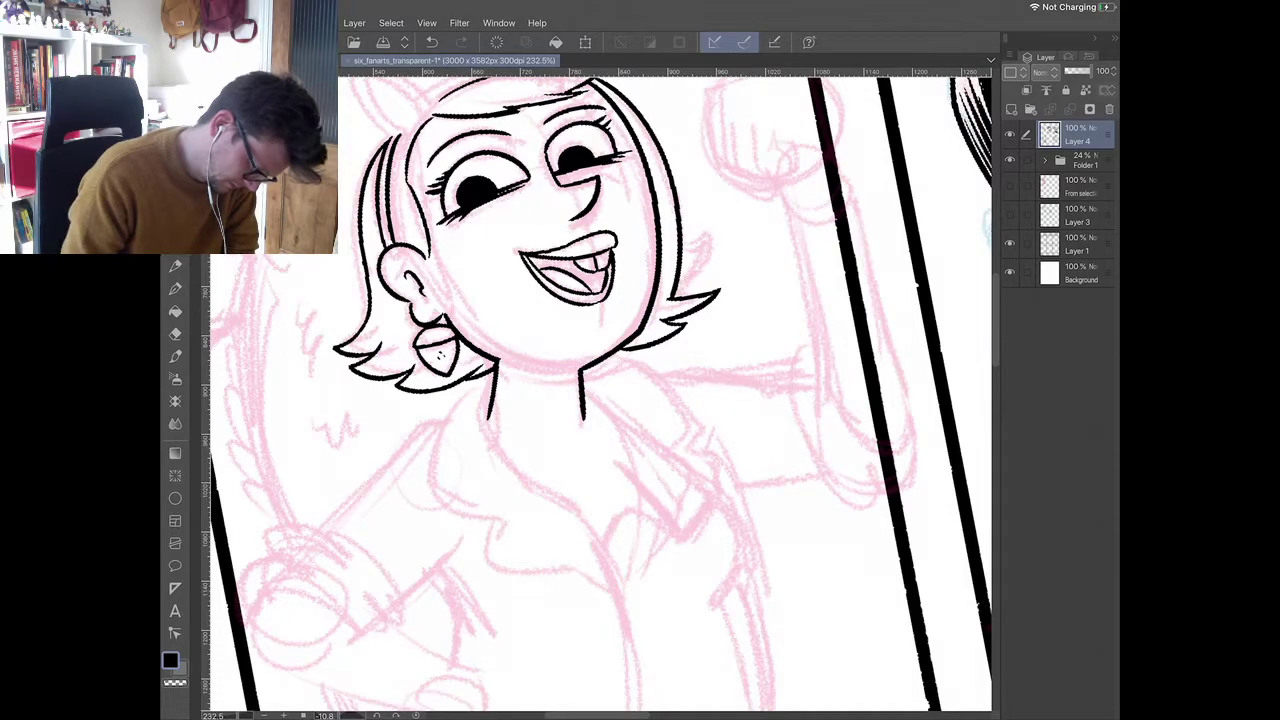
# - Ink the near jacket lapel with its notched outer contour and the long inner edge running down the chest
pyautogui.scroll(-3, 600, 390)
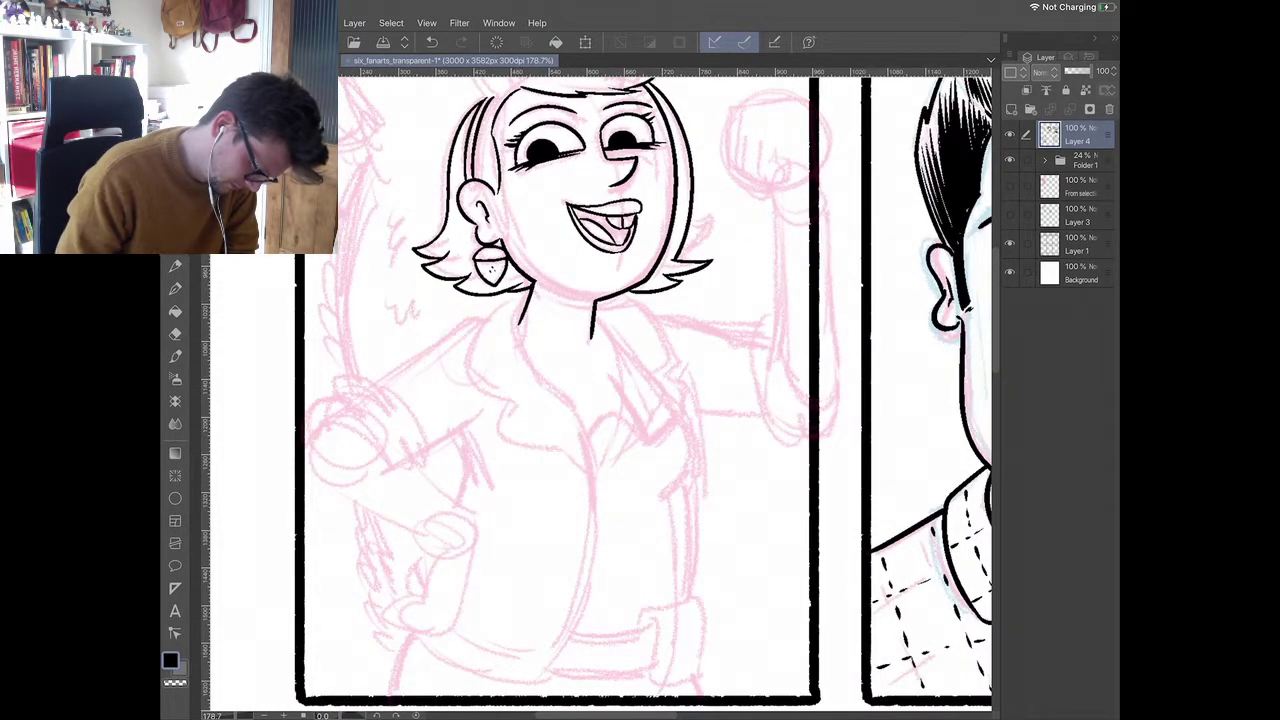
pyautogui.moveTo(518, 326); pyautogui.dragTo(563, 402)
pyautogui.moveTo(522, 296)
pyautogui.mouseDown()
pyautogui.moveTo(470, 366)
pyautogui.moveTo(505, 397)
pyautogui.moveTo(493, 452)
pyautogui.moveTo(580, 487)
pyautogui.moveTo(612, 575)
pyautogui.mouseUp()
# - Ink the far lapel's straight inner edge and the pointed V-shaped neckline of the top between the lapels
pyautogui.scroll(2, 482, 370)
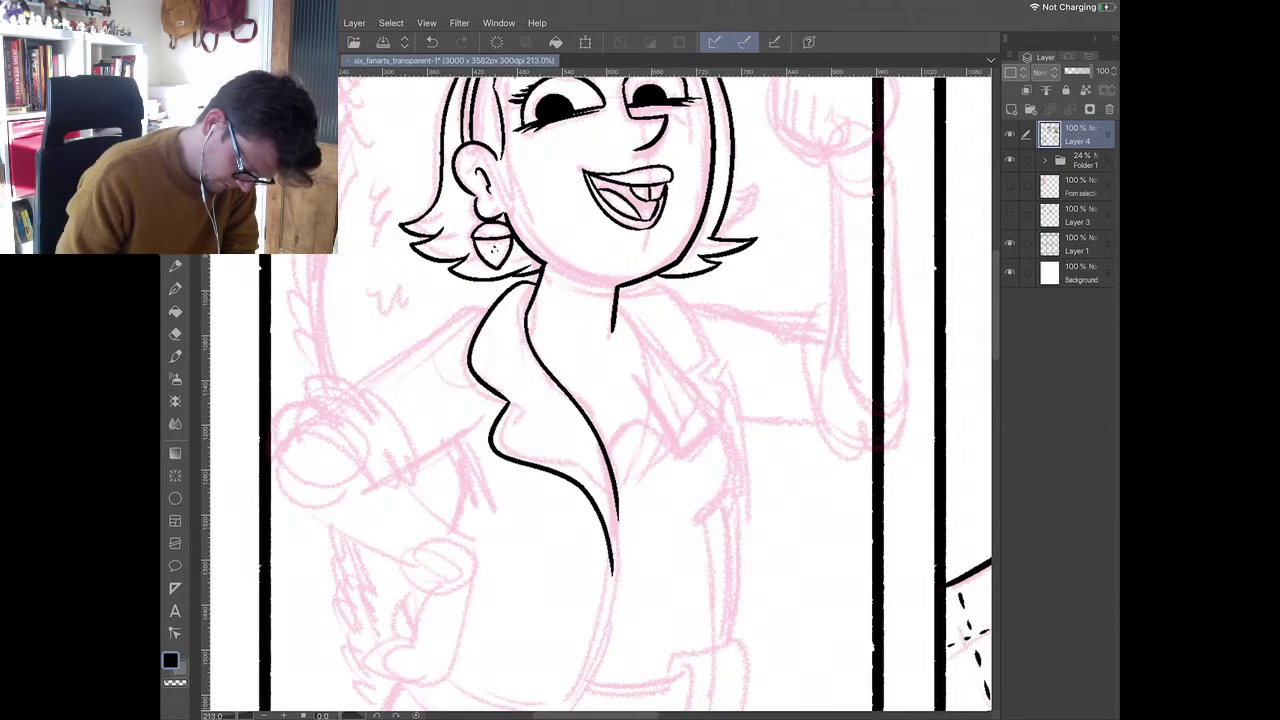
pyautogui.moveTo(612, 446); pyautogui.dragTo(662, 490)
pyautogui.hotkey('ctrl', 'z')
pyautogui.moveTo(616, 308); pyautogui.dragTo(688, 424)
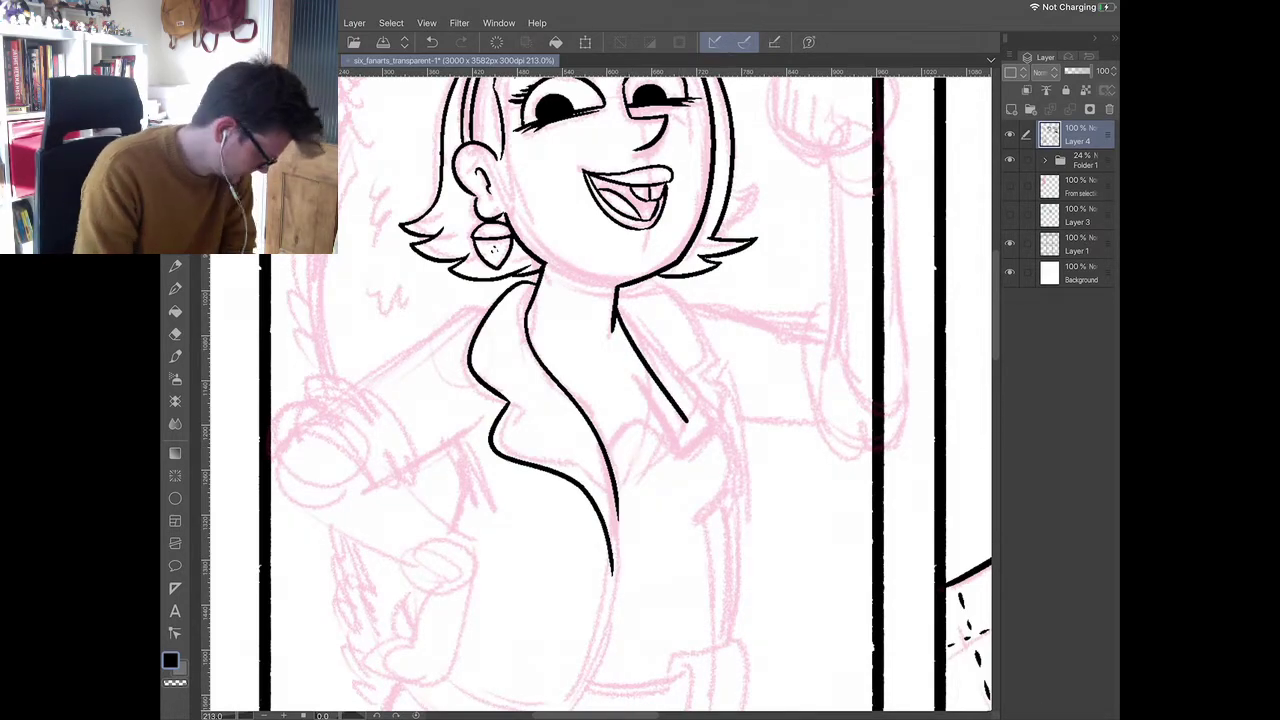
pyautogui.moveTo(598, 430)
pyautogui.mouseDown()
pyautogui.moveTo(636, 474)
pyautogui.moveTo(686, 424)
pyautogui.mouseUp()
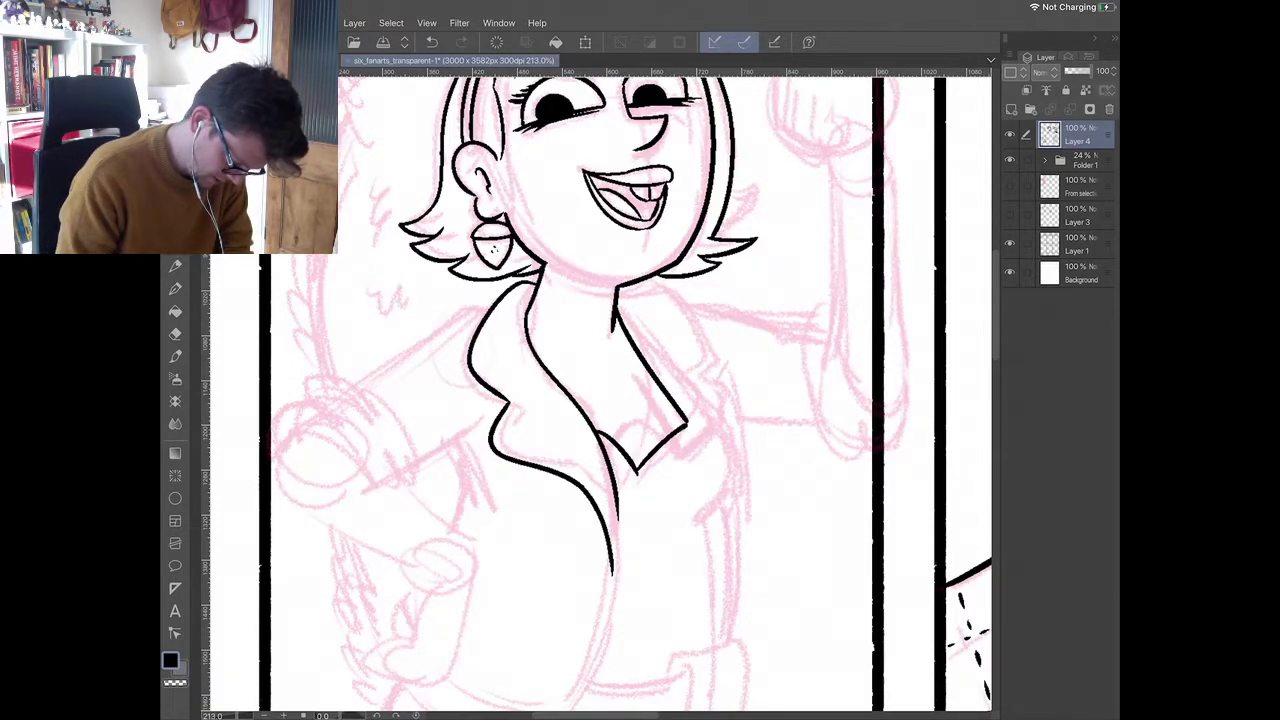
# - Erase the neckline's far corner and ink a parallel upper trim line with a rounded end along the top
pyautogui.scroll(2, 600, 394)
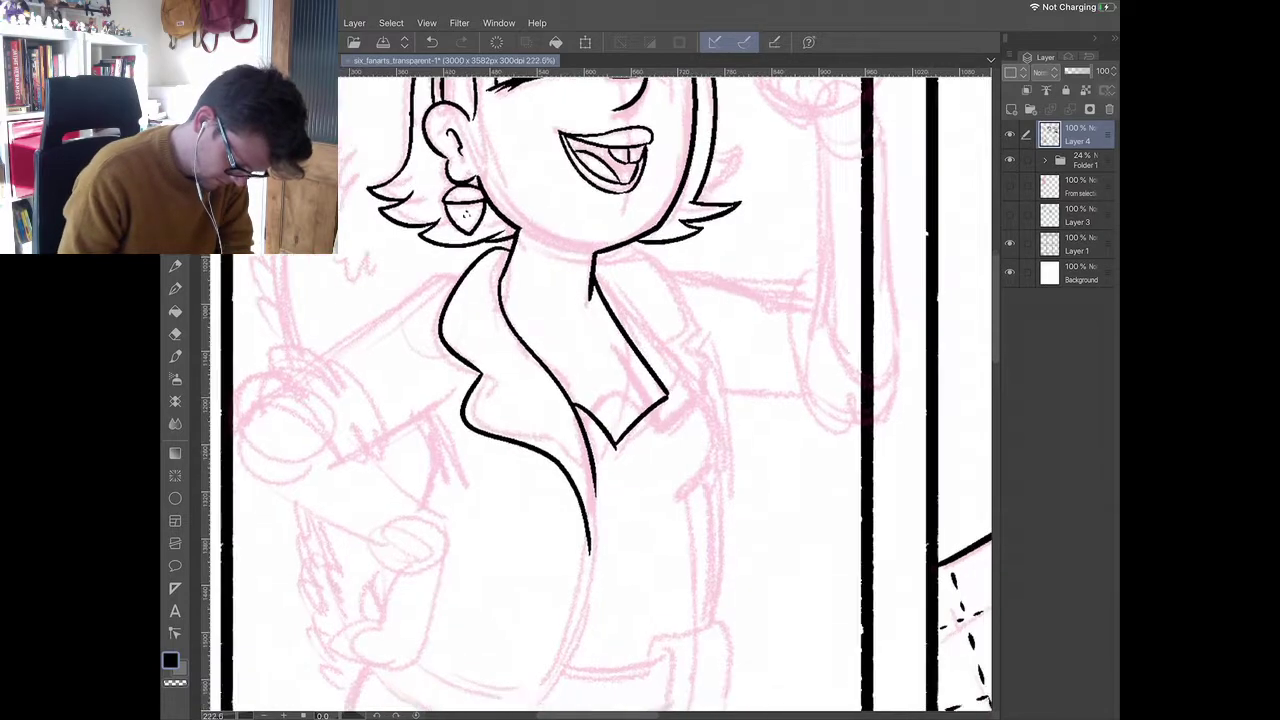
pyautogui.moveTo(537, 358); pyautogui.dragTo(597, 410)
pyautogui.press('e')
pyautogui.moveTo(658, 374)
pyautogui.mouseDown()
pyautogui.moveTo(648, 358)
pyautogui.moveTo(654, 376)
pyautogui.mouseUp()
pyautogui.press('p')
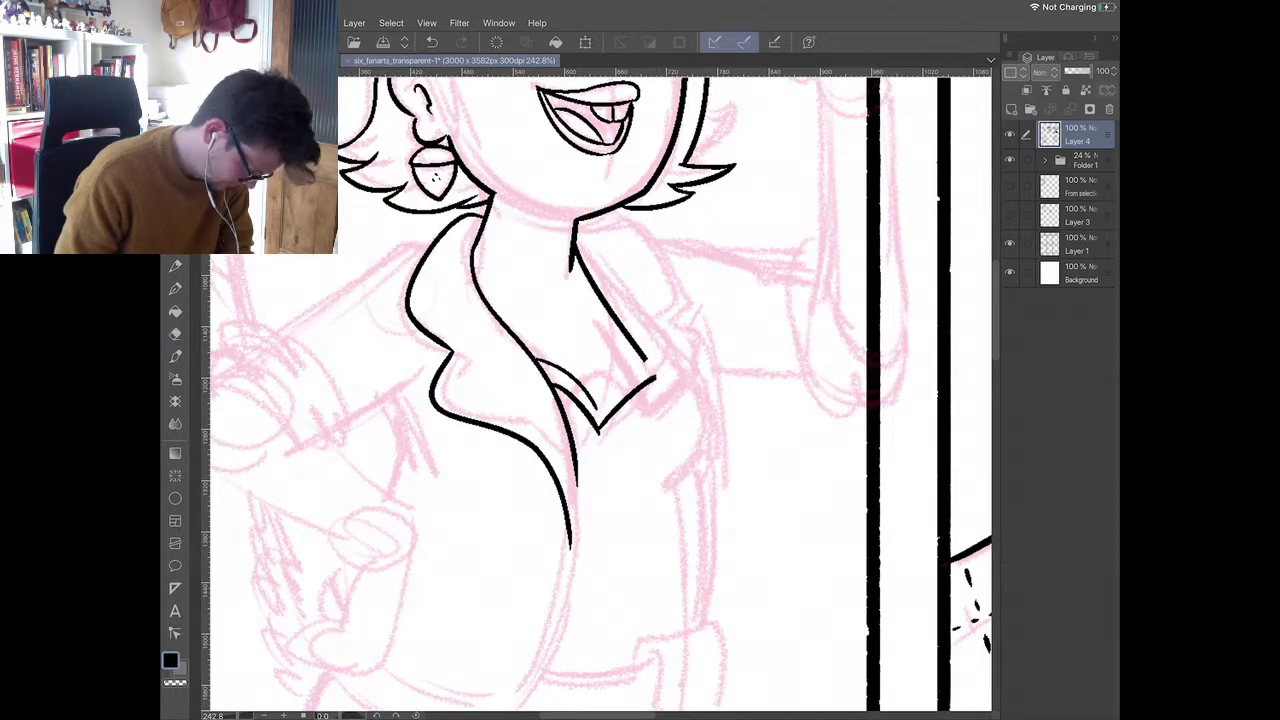
pyautogui.moveTo(598, 410)
pyautogui.mouseDown()
pyautogui.moveTo(656, 358)
pyautogui.moveTo(662, 368)
pyautogui.mouseUp()
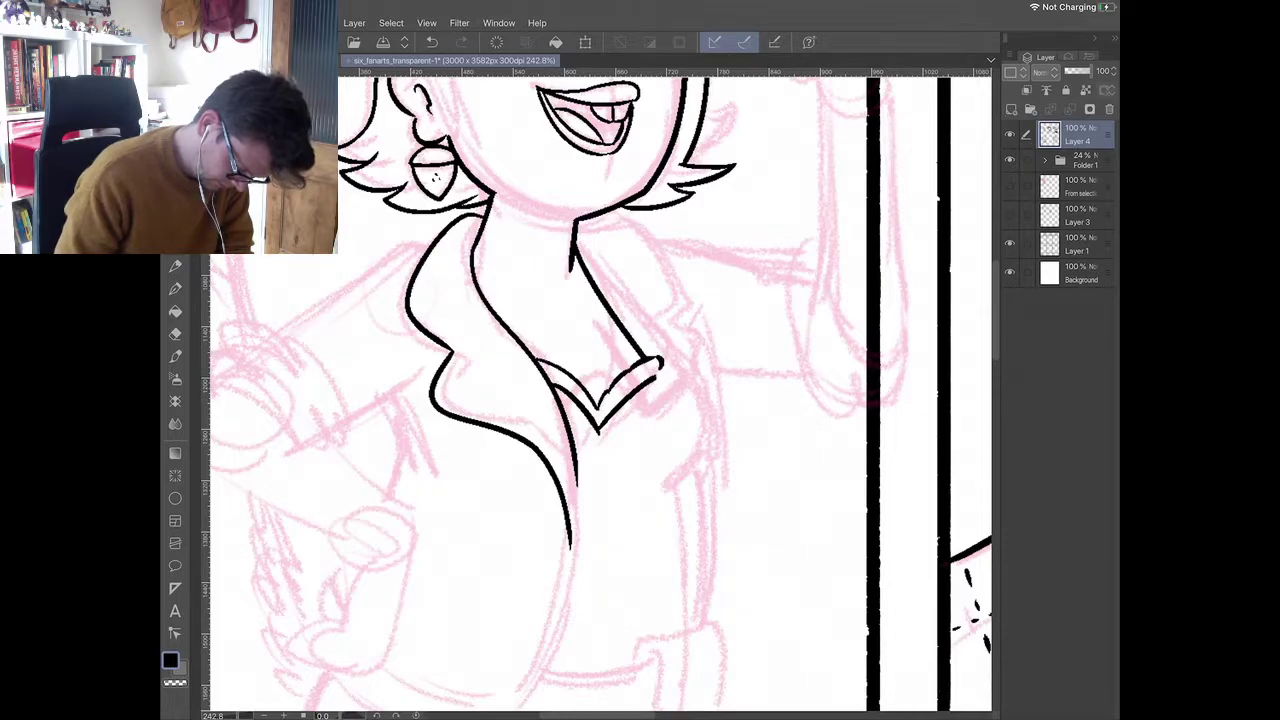
# - Ink the far lapel's notched outer contour and the curved side of the bust beneath it
pyautogui.moveTo(600, 222); pyautogui.dragTo(692, 308)
pyautogui.moveTo(662, 368)
pyautogui.mouseDown()
pyautogui.moveTo(676, 468)
pyautogui.moveTo(665, 487)
pyautogui.mouseUp()
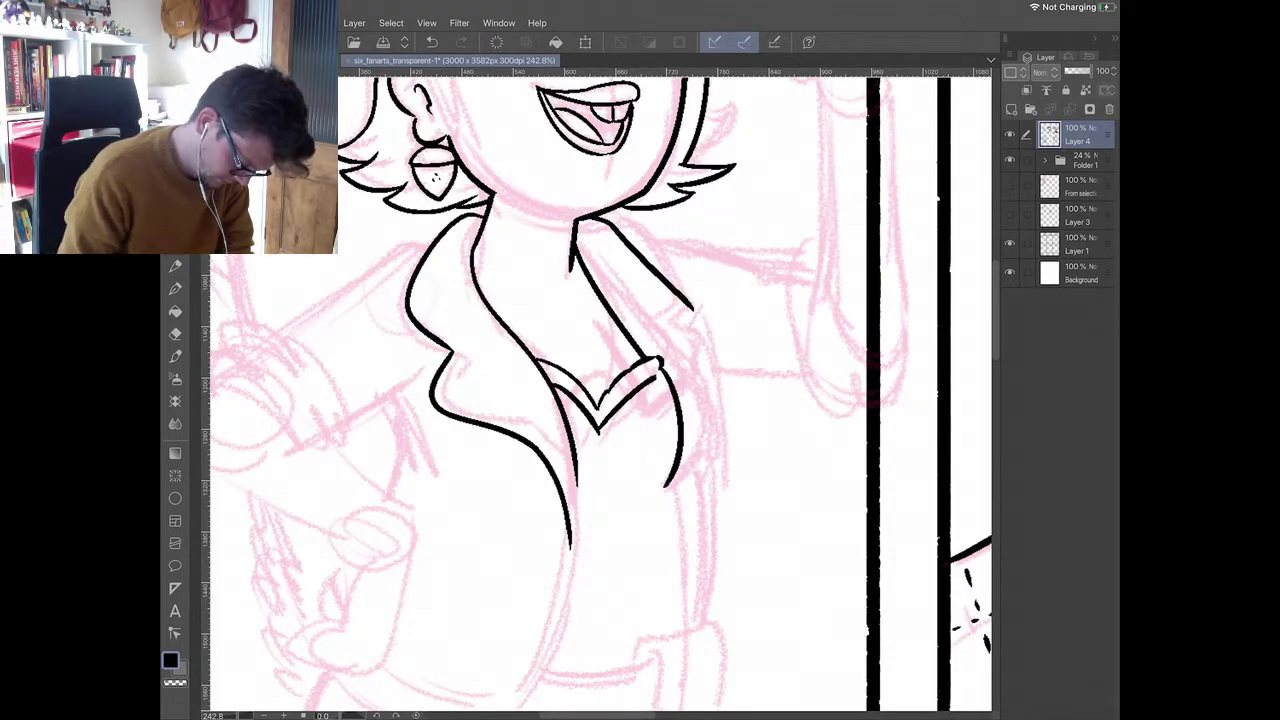
pyautogui.moveTo(692, 308)
pyautogui.mouseDown()
pyautogui.moveTo(686, 344)
pyautogui.moveTo(702, 368)
pyautogui.moveTo(684, 432)
pyautogui.mouseUp()
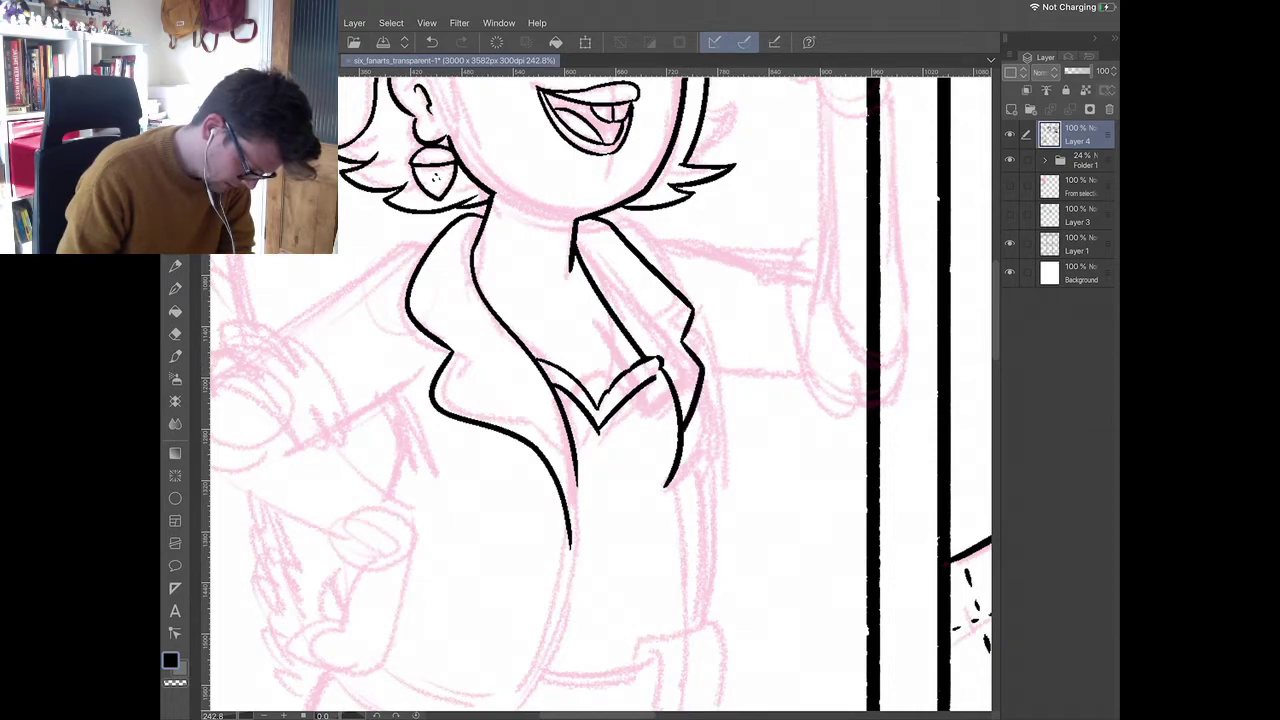
# - Ink a short crease at the near armpit and stipple small clusters of dots along both lapels
pyautogui.scroll(-2, 600, 395)
pyautogui.moveTo(459, 338); pyautogui.dragTo(473, 375)
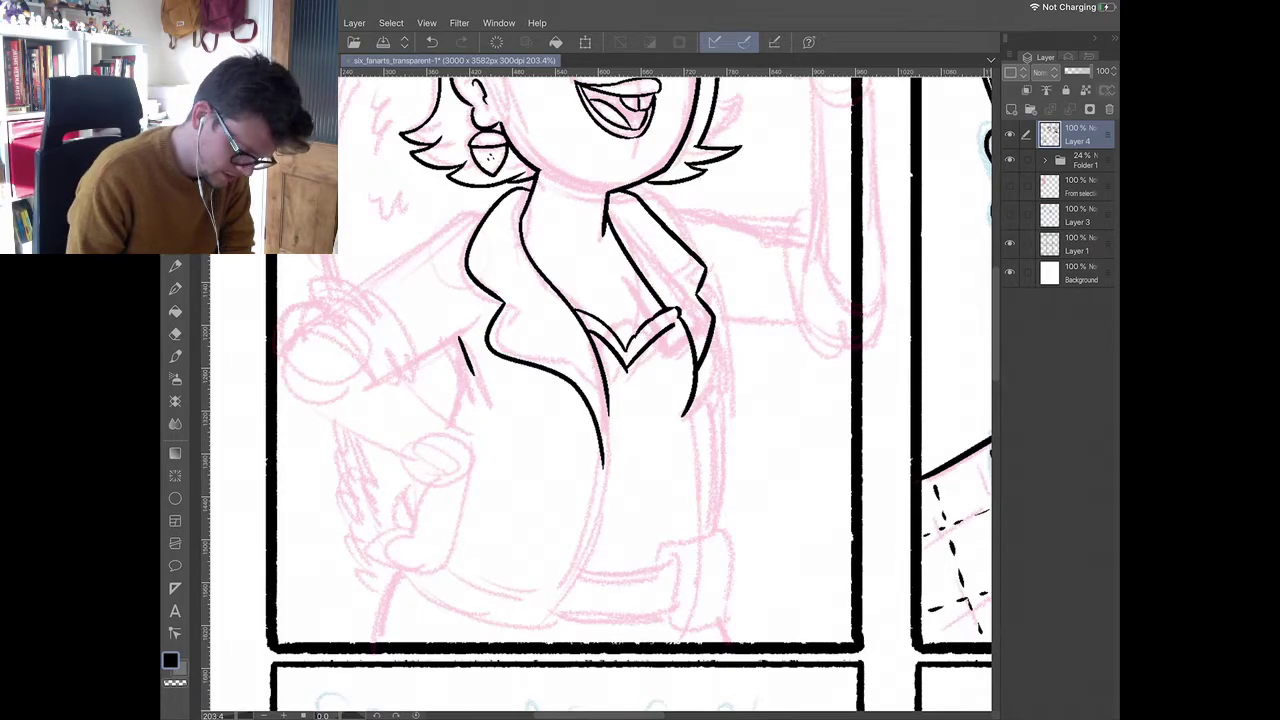
pyautogui.scroll(2, 489, 156)
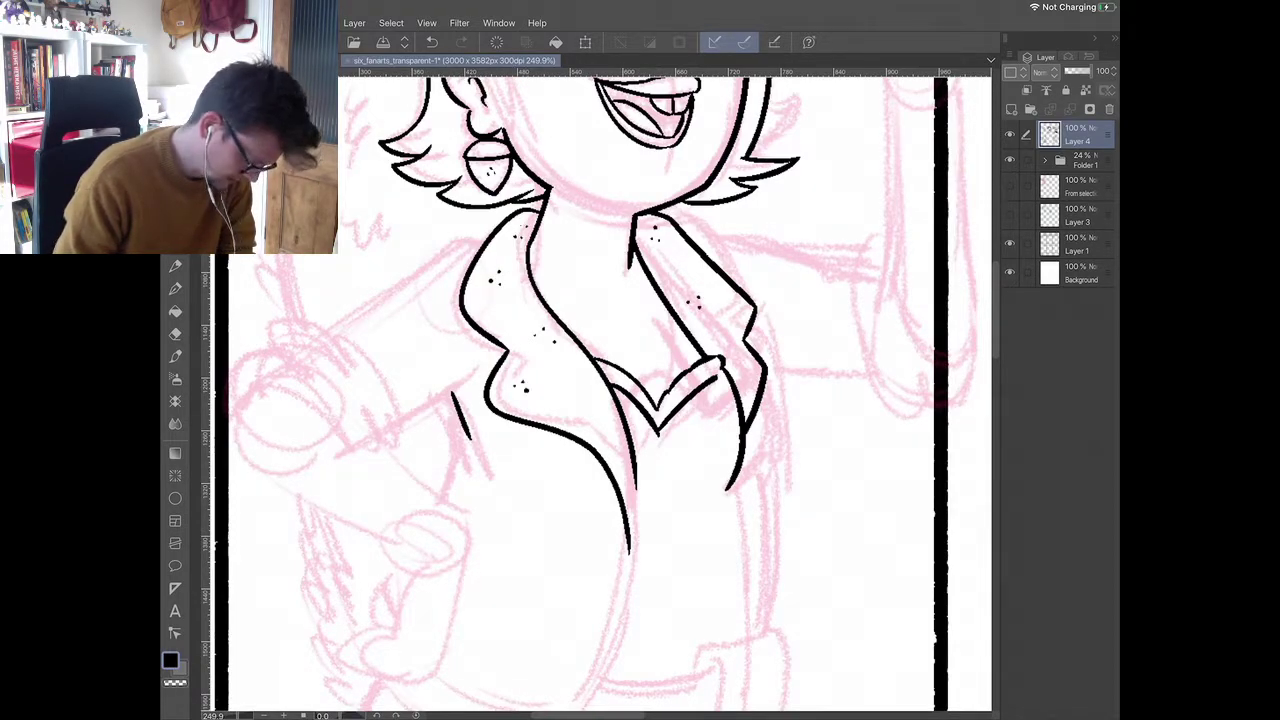
pyautogui.scroll(-2, 600, 260)
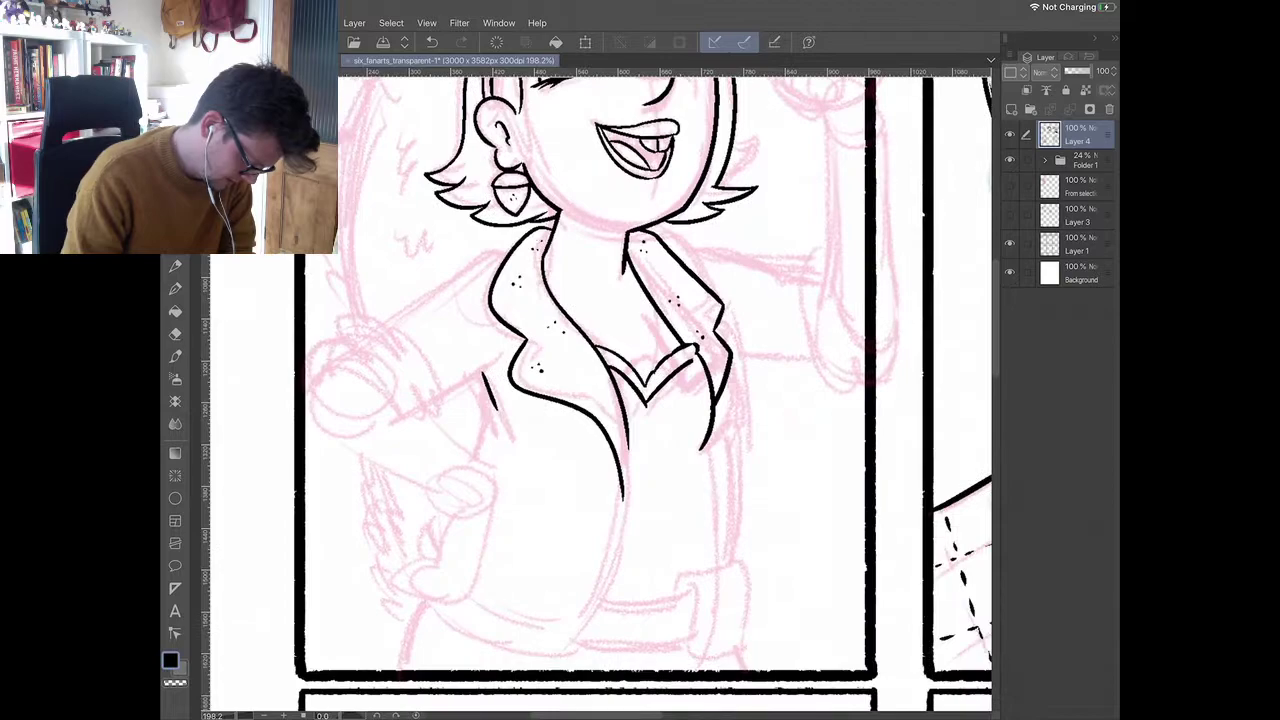
# - Ink the near sleeve's rolled cuff and the upper and lower sleeve edges joining it to the jacket
pyautogui.scroll(1, 640, 380)
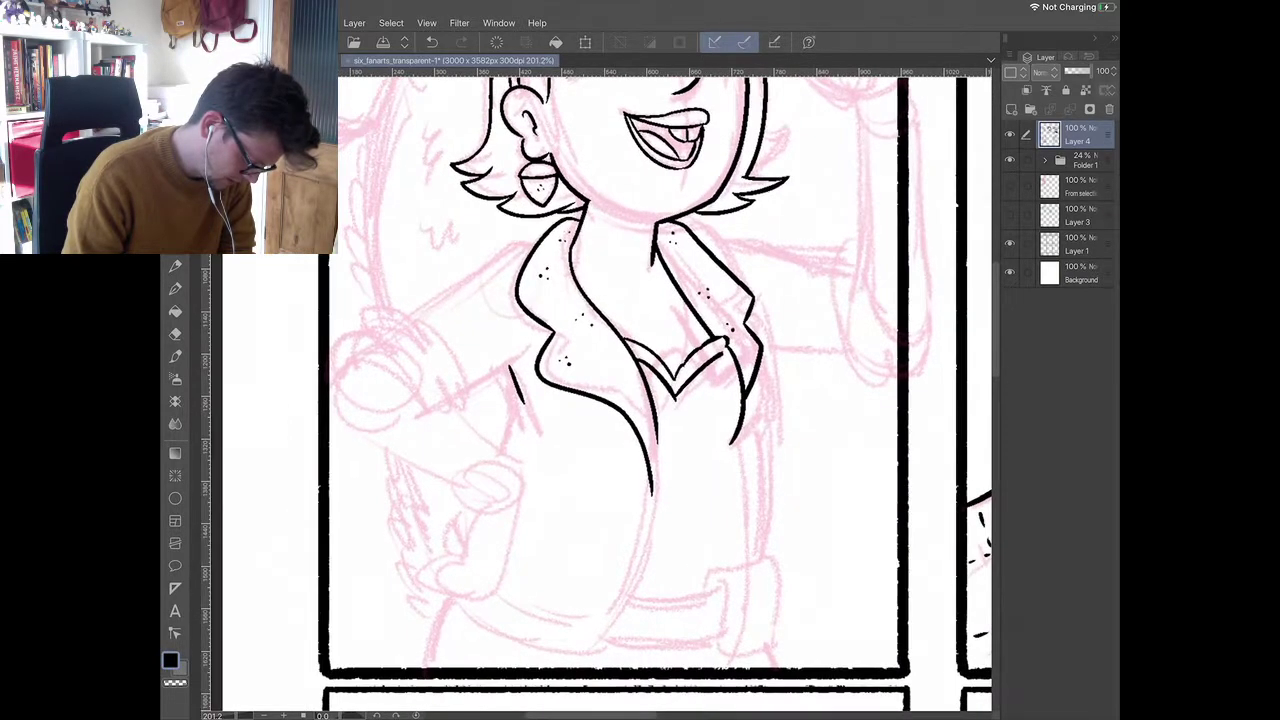
pyautogui.moveTo(346, 362)
pyautogui.mouseDown()
pyautogui.moveTo(391, 321)
pyautogui.moveTo(447, 356)
pyautogui.moveTo(463, 390)
pyautogui.mouseUp()
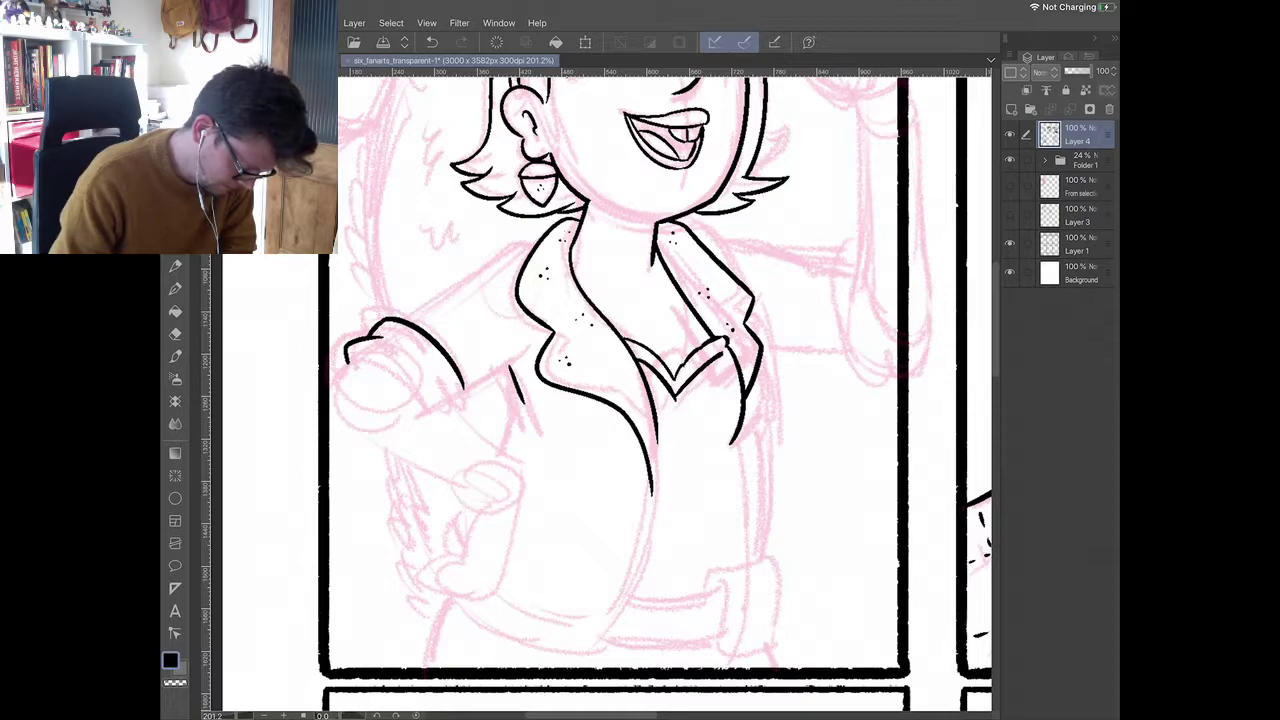
pyautogui.moveTo(612, 390); pyautogui.dragTo(608, 402)
pyautogui.moveTo(452, 421)
pyautogui.mouseDown()
pyautogui.moveTo(438, 394)
pyautogui.moveTo(452, 411)
pyautogui.mouseUp()
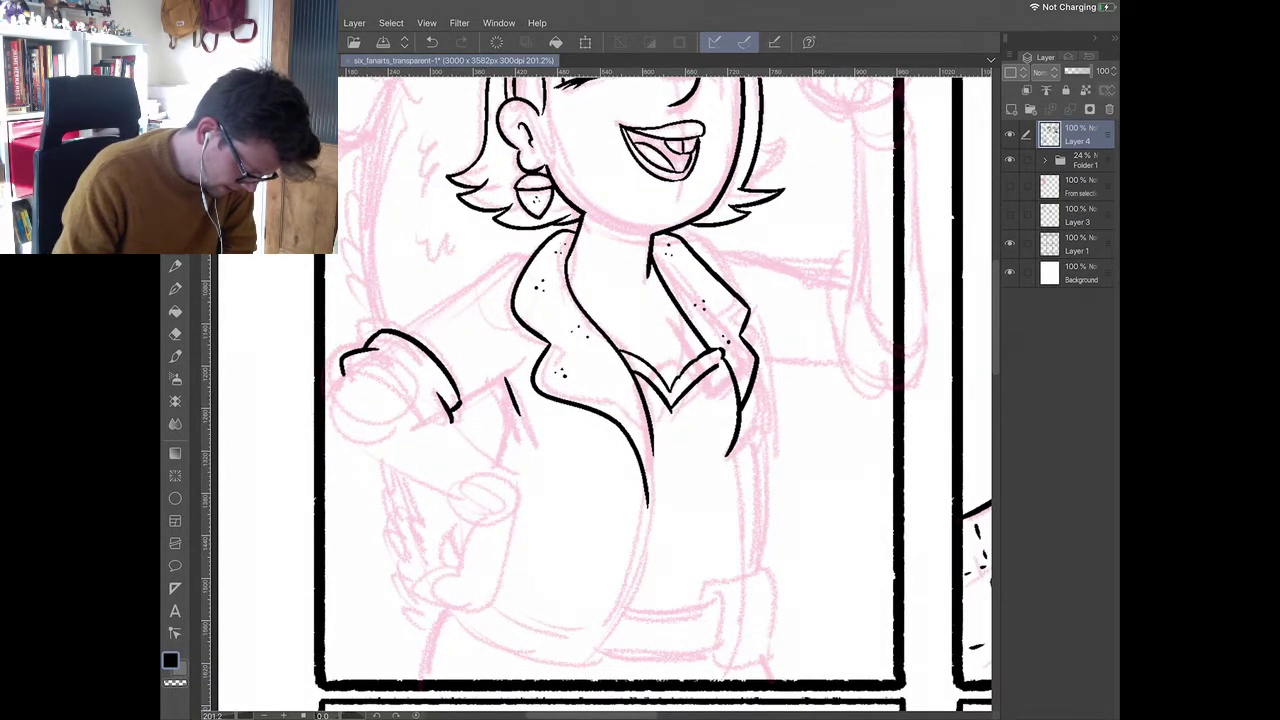
pyautogui.moveTo(380, 331); pyautogui.dragTo(536, 248)
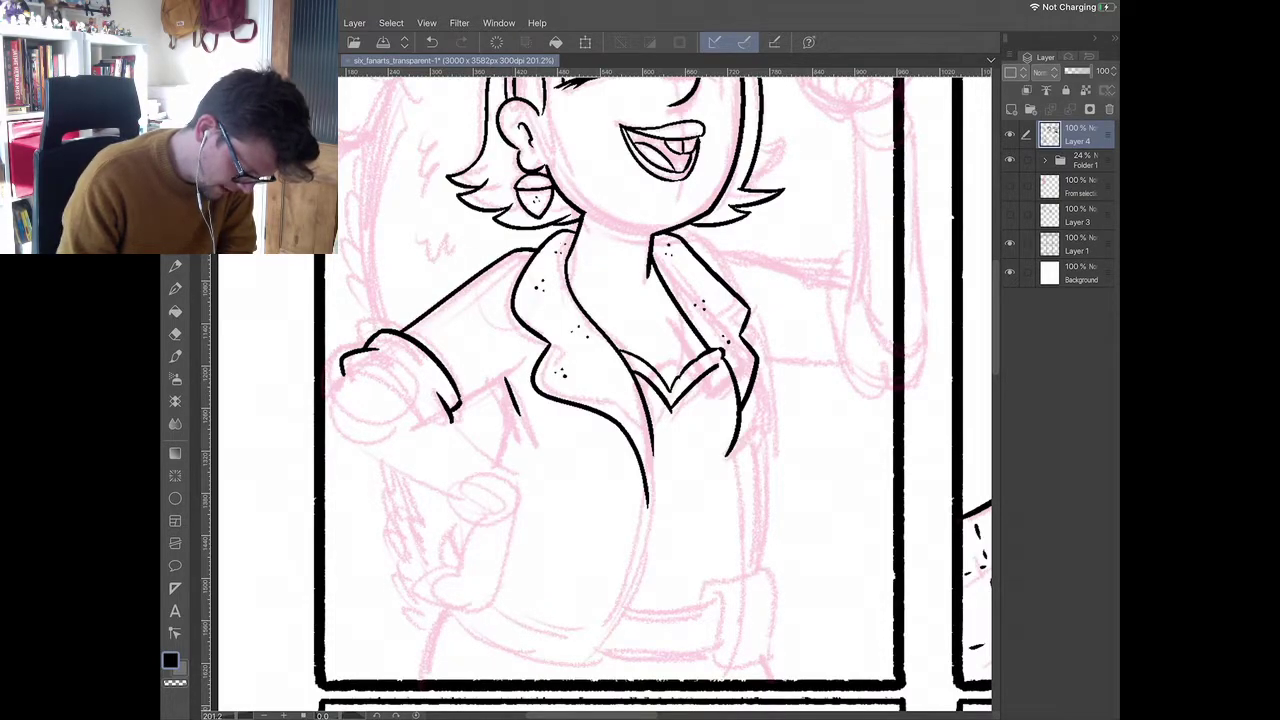
pyautogui.moveTo(464, 402); pyautogui.dragTo(520, 368)
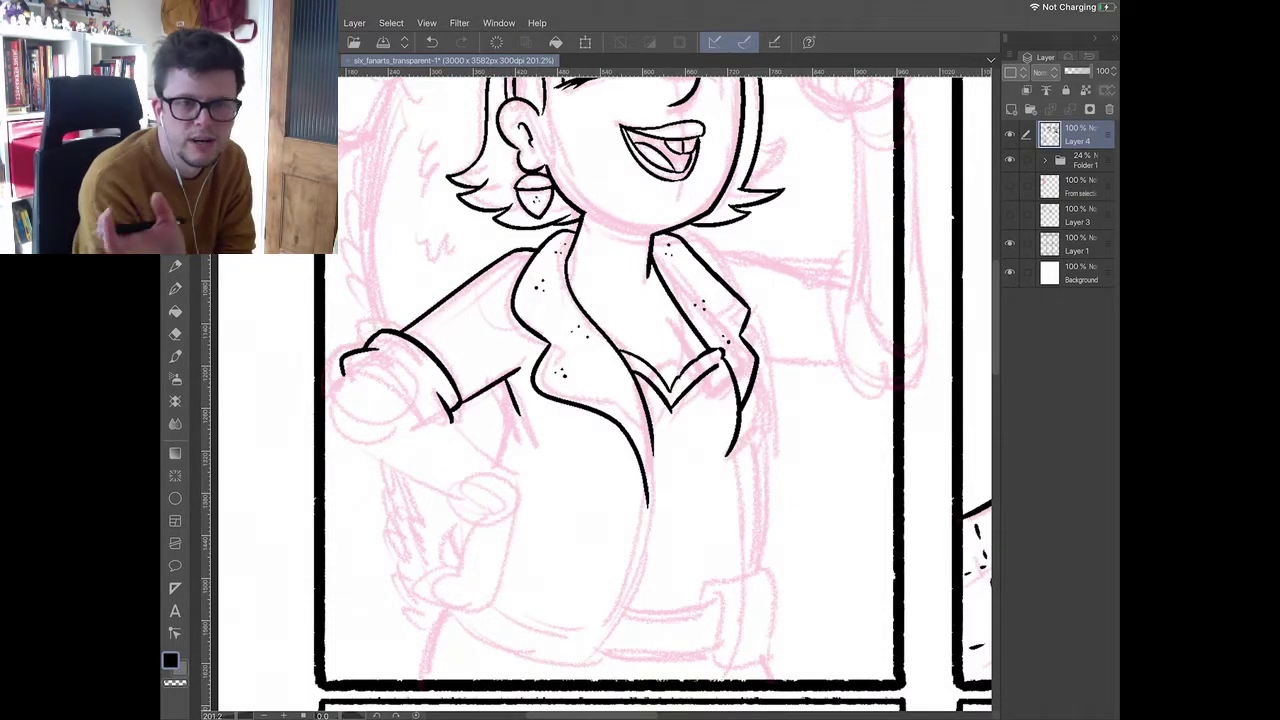
# - Add extra single dots between the existing dot clusters on both lapels
pyautogui.click(686, 268)
pyautogui.click(552, 318)
pyautogui.click(584, 346)
pyautogui.click(615, 385)
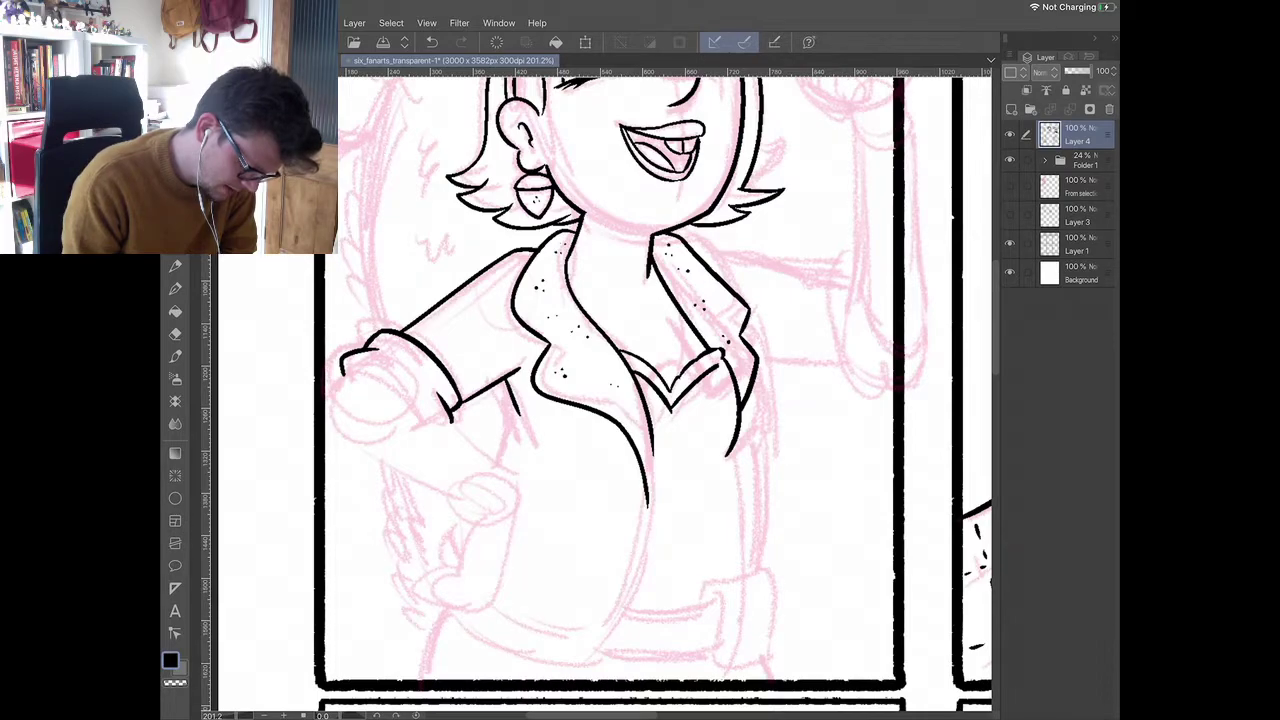
# - Ink the torso side below the near armpit and the jacket's front edge running down to its hem band
pyautogui.scroll(-1, 640, 394)
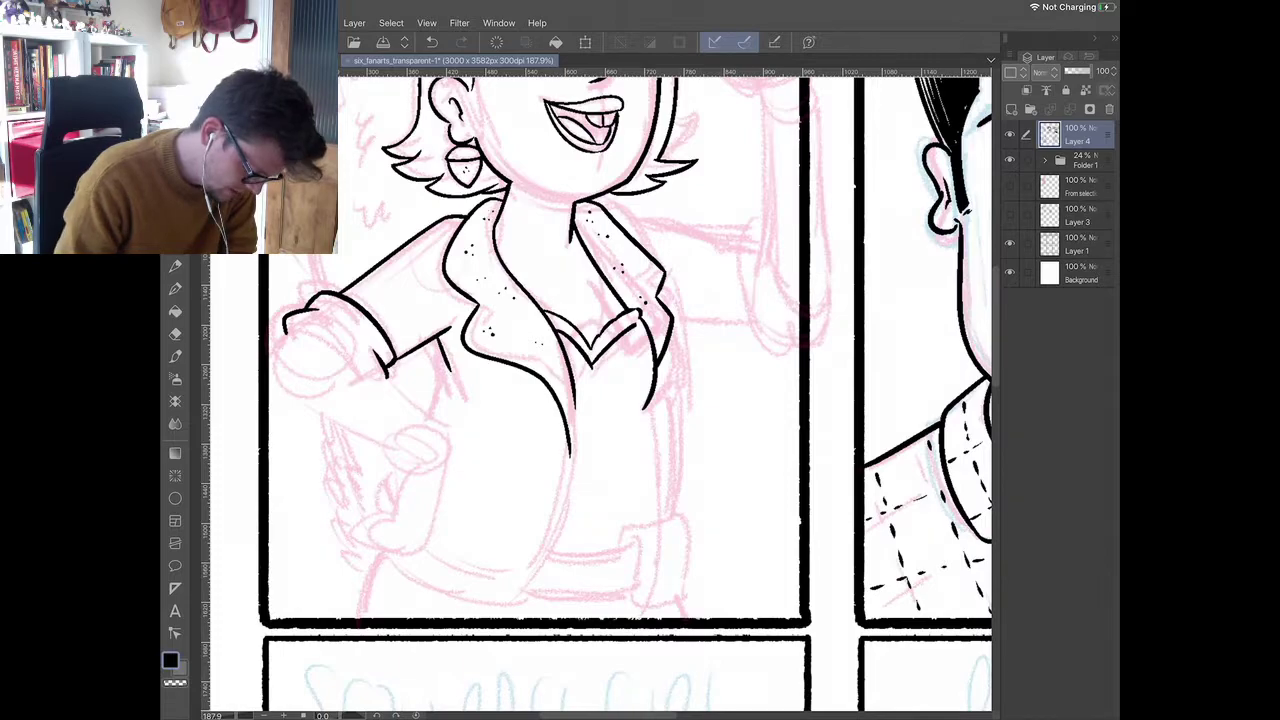
pyautogui.scroll(-2, 600, 392)
pyautogui.moveTo(496, 266); pyautogui.dragTo(480, 316)
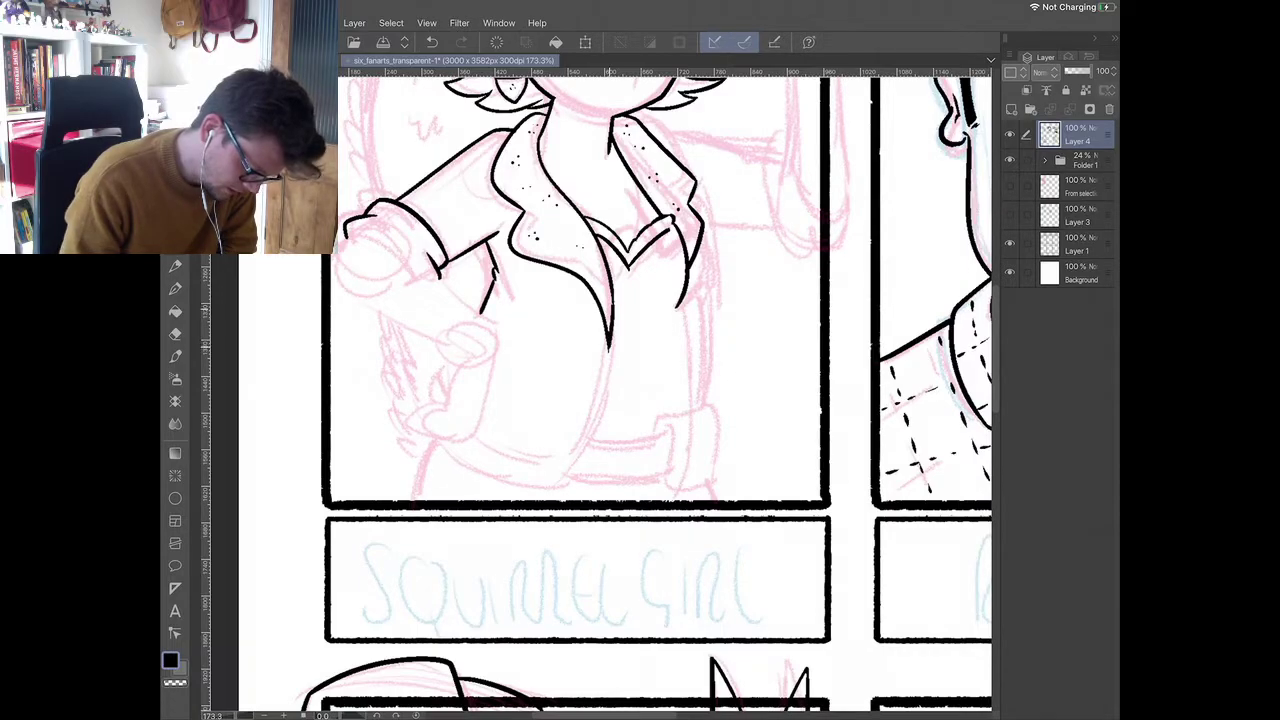
pyautogui.scroll(-3, 615, 390)
pyautogui.scroll(3, 640, 340)
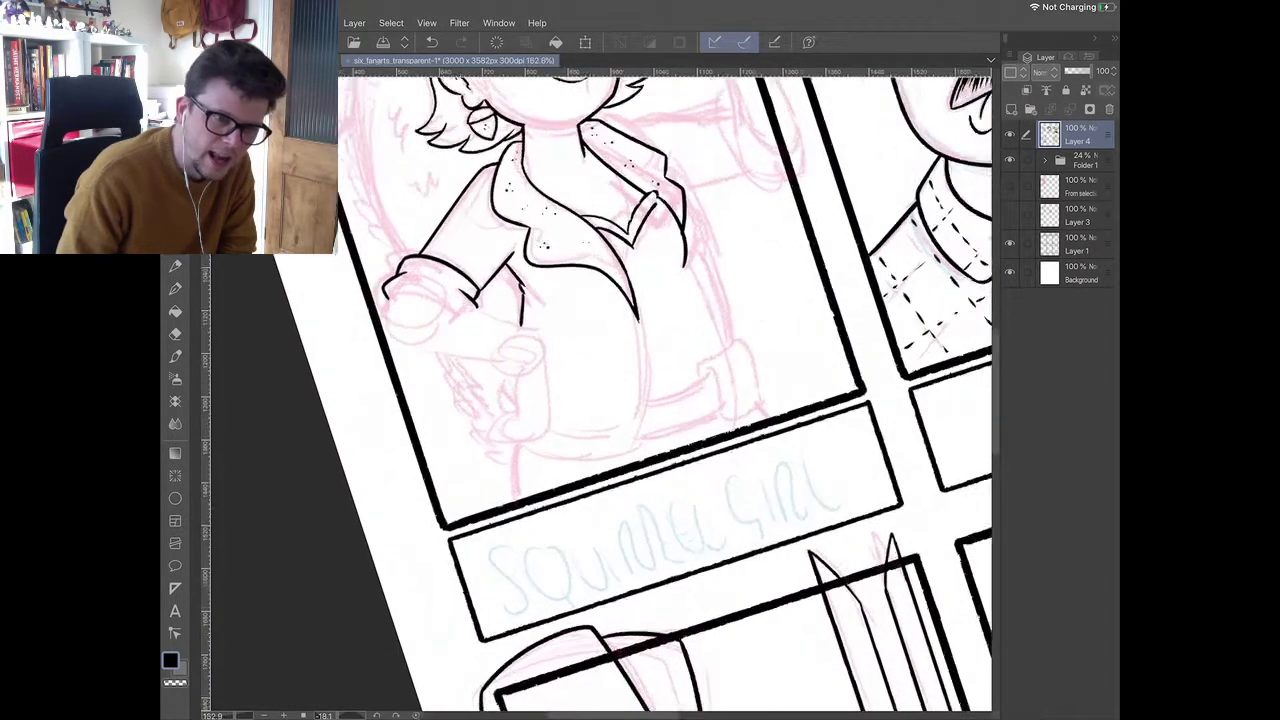
pyautogui.moveTo(642, 316); pyautogui.dragTo(635, 438)
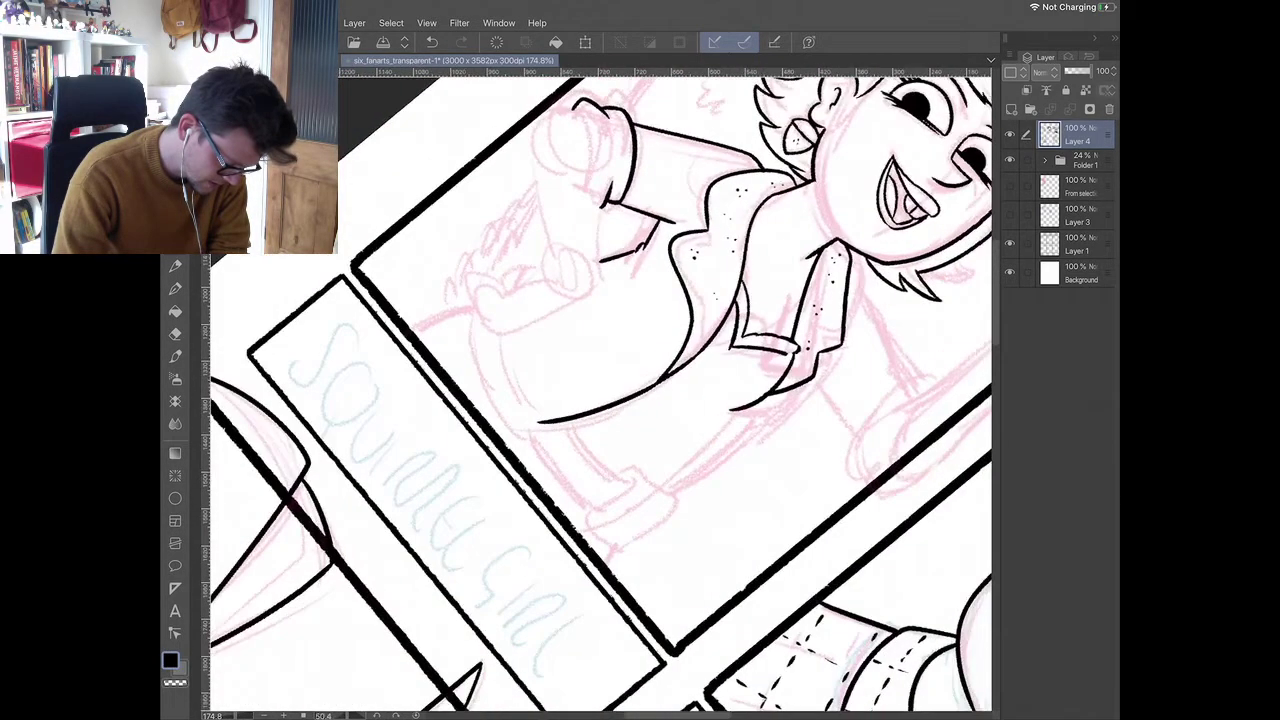
pyautogui.moveTo(544, 420)
pyautogui.mouseDown()
pyautogui.moveTo(514, 338)
pyautogui.moveTo(519, 431)
pyautogui.moveTo(580, 384)
pyautogui.mouseUp()
# - Ink the far jacket panel's two long edges and folded lower end, plus the near hip line
pyautogui.moveTo(685, 232); pyautogui.dragTo(690, 334)
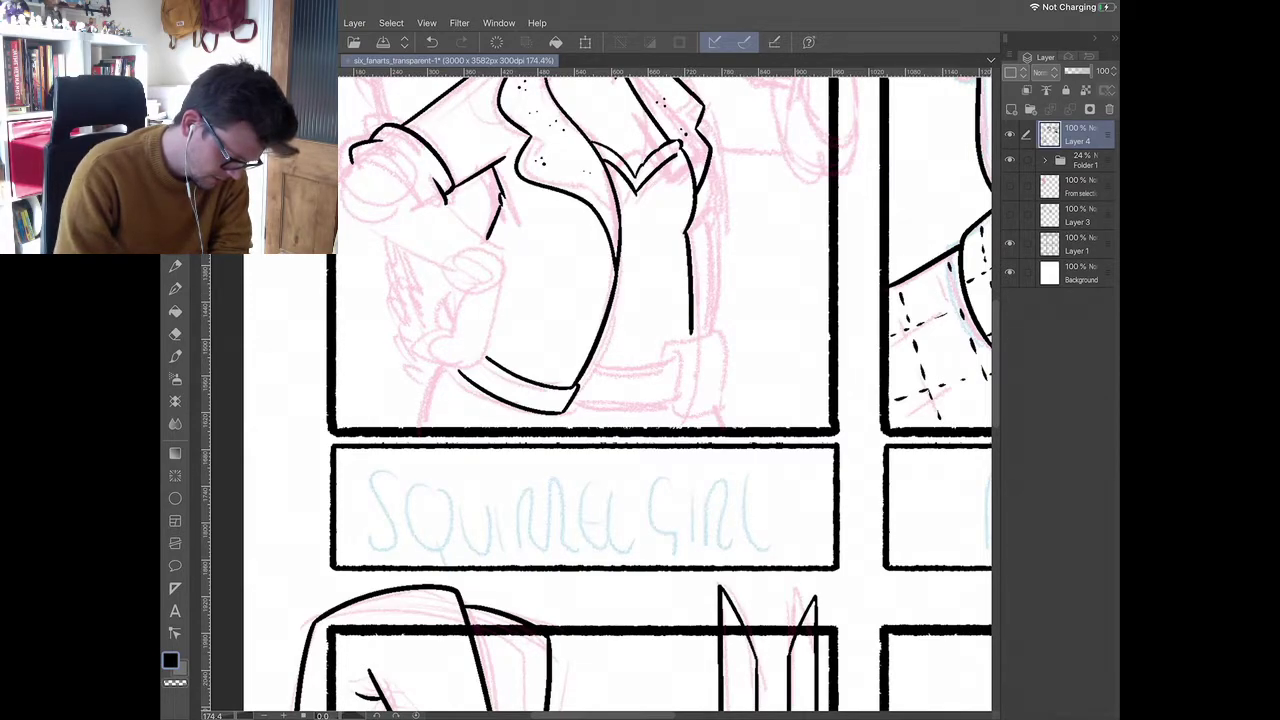
pyautogui.moveTo(708, 172); pyautogui.dragTo(719, 328)
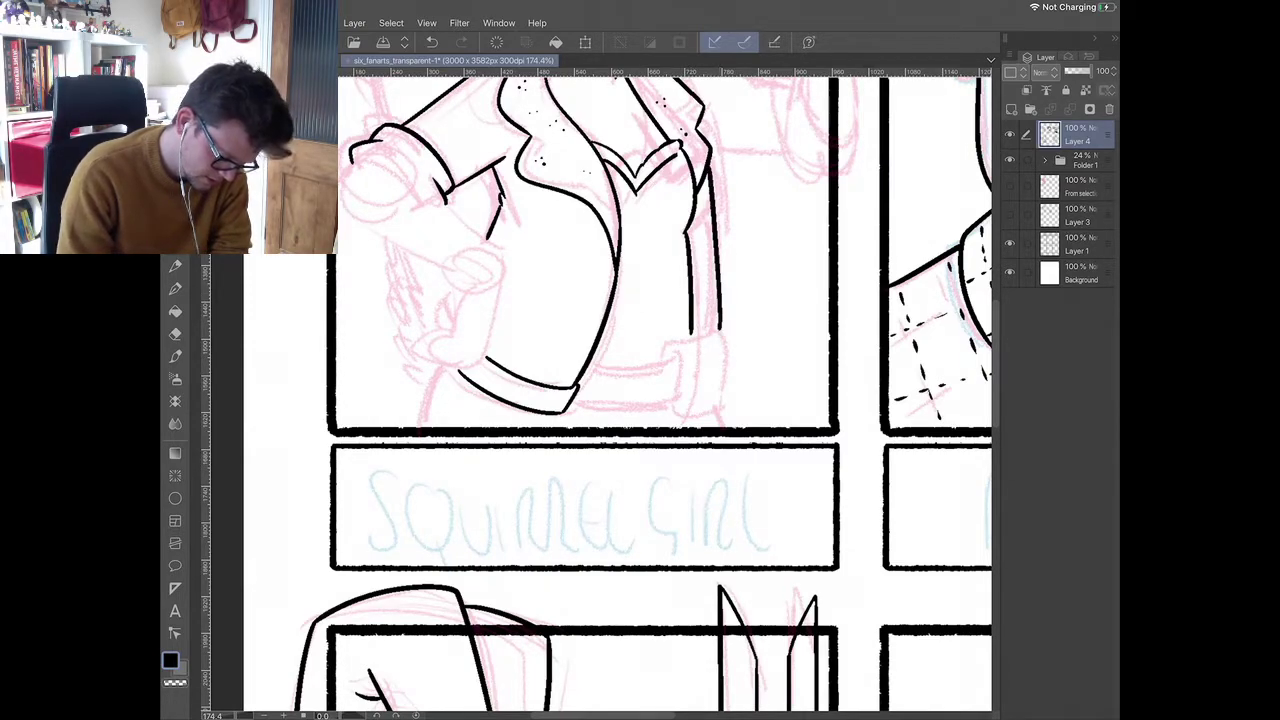
pyautogui.moveTo(445, 368); pyautogui.dragTo(425, 427)
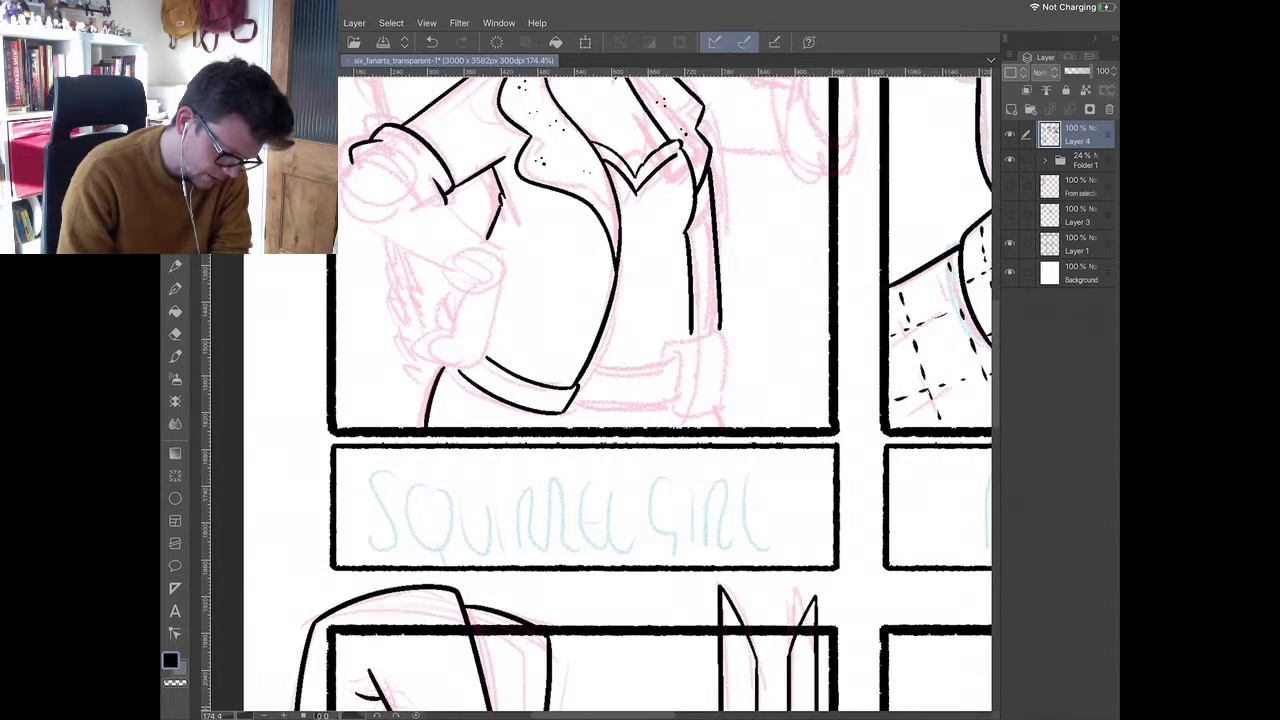
pyautogui.moveTo(665, 360)
pyautogui.mouseDown()
pyautogui.moveTo(672, 342)
pyautogui.moveTo(723, 331)
pyautogui.moveTo(680, 355)
pyautogui.moveTo(686, 415)
pyautogui.moveTo(726, 372)
pyautogui.moveTo(726, 332)
pyautogui.mouseUp()
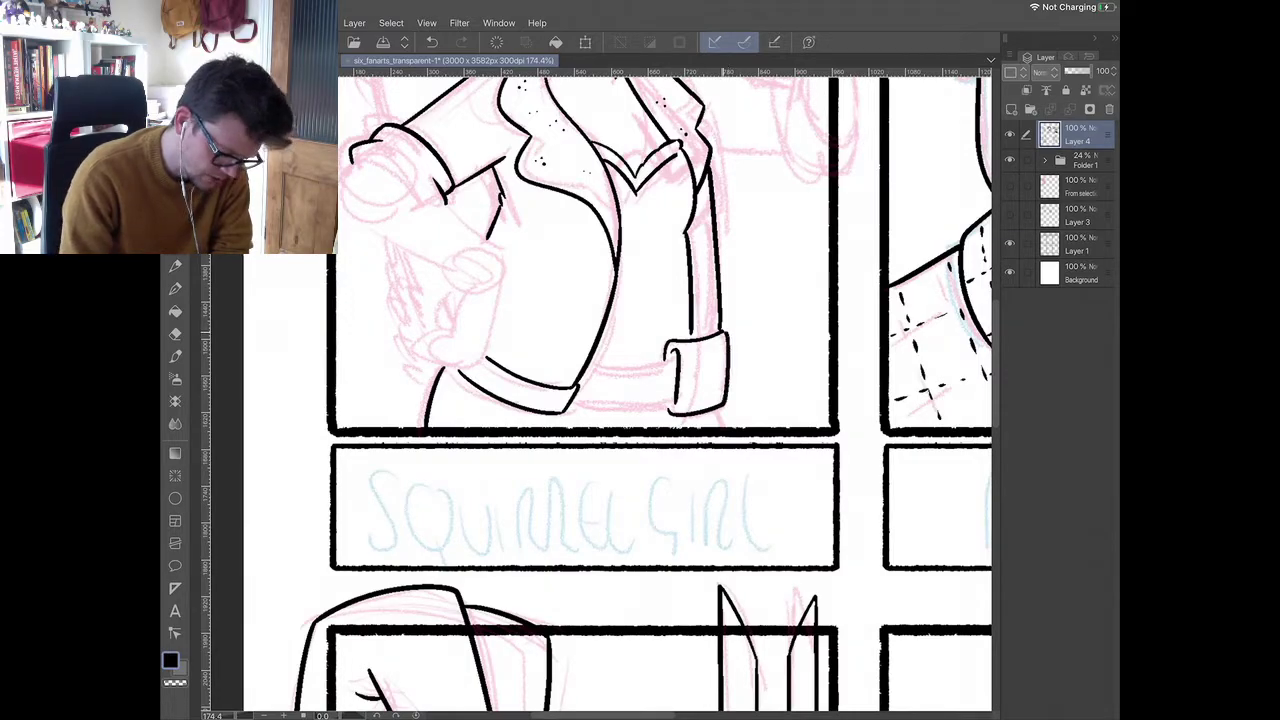
# - Ink the waistband's upper and lower edges between the jacket fronts and the short hip line beyond the far panel
pyautogui.scroll(-3, 600, 400)
pyautogui.scroll(3, 600, 400)
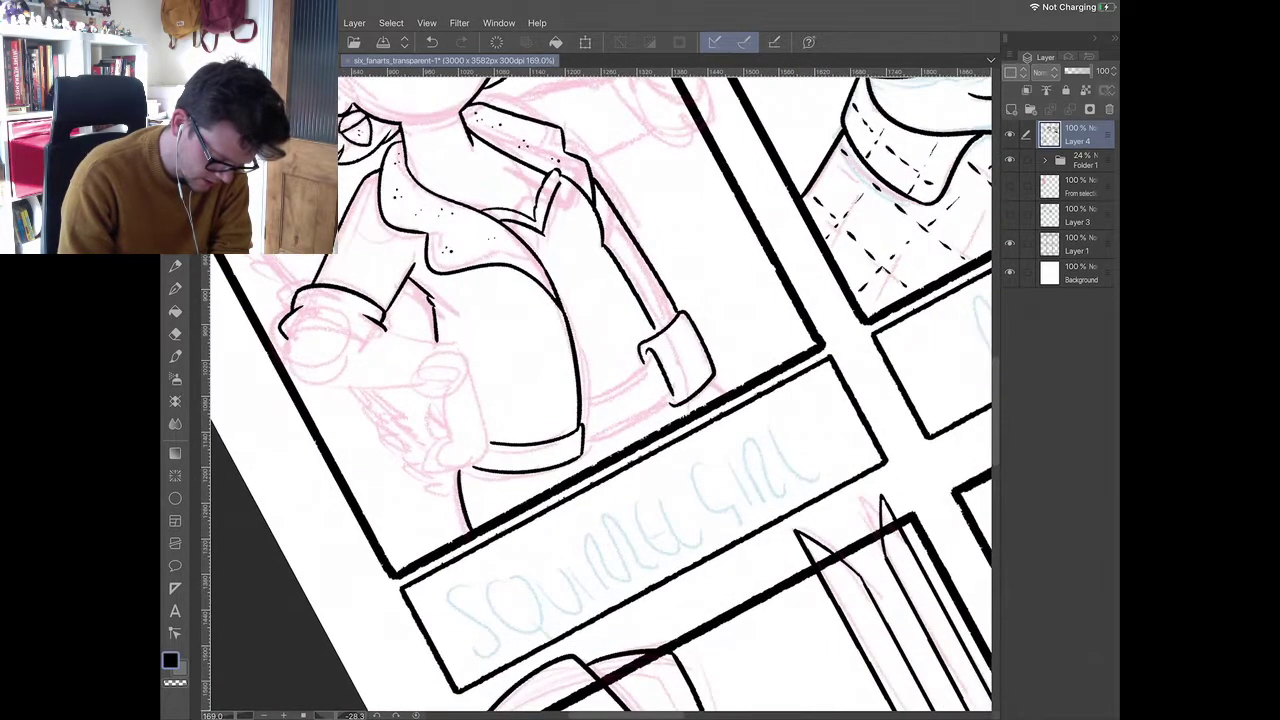
pyautogui.scroll(-3, 600, 400)
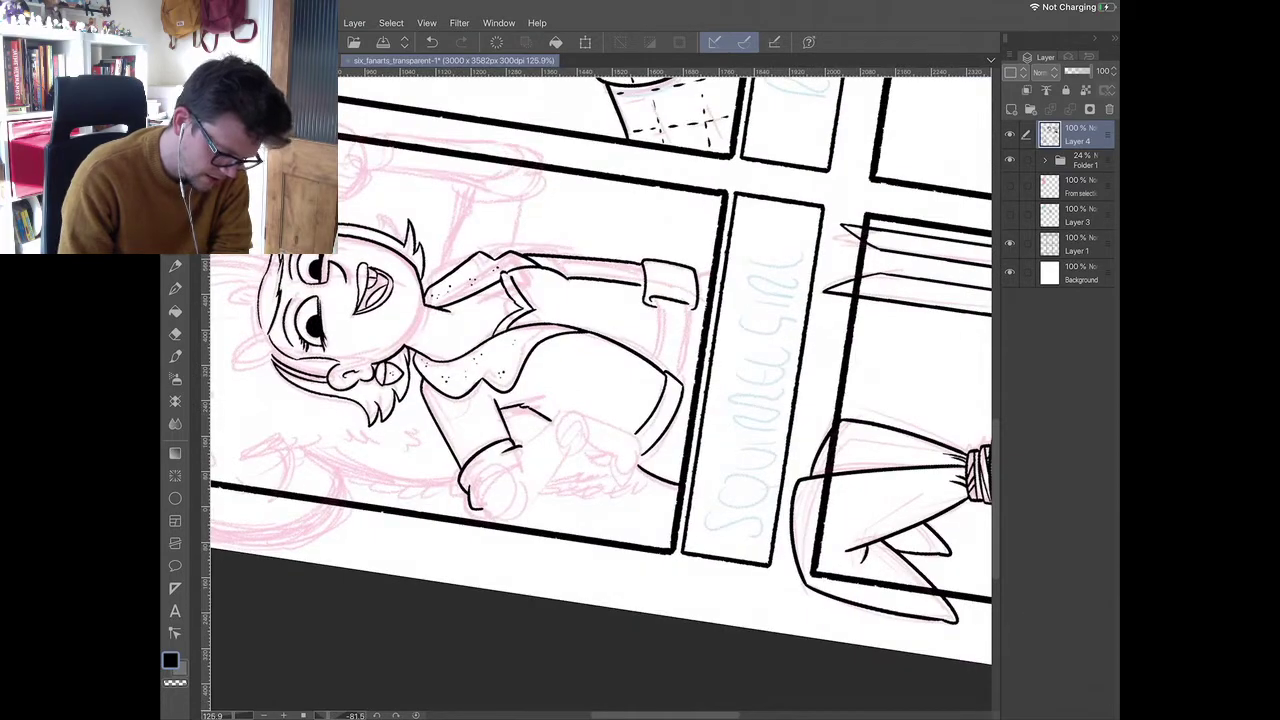
pyautogui.moveTo(660, 304); pyautogui.dragTo(646, 360)
pyautogui.moveTo(690, 305); pyautogui.dragTo(682, 372)
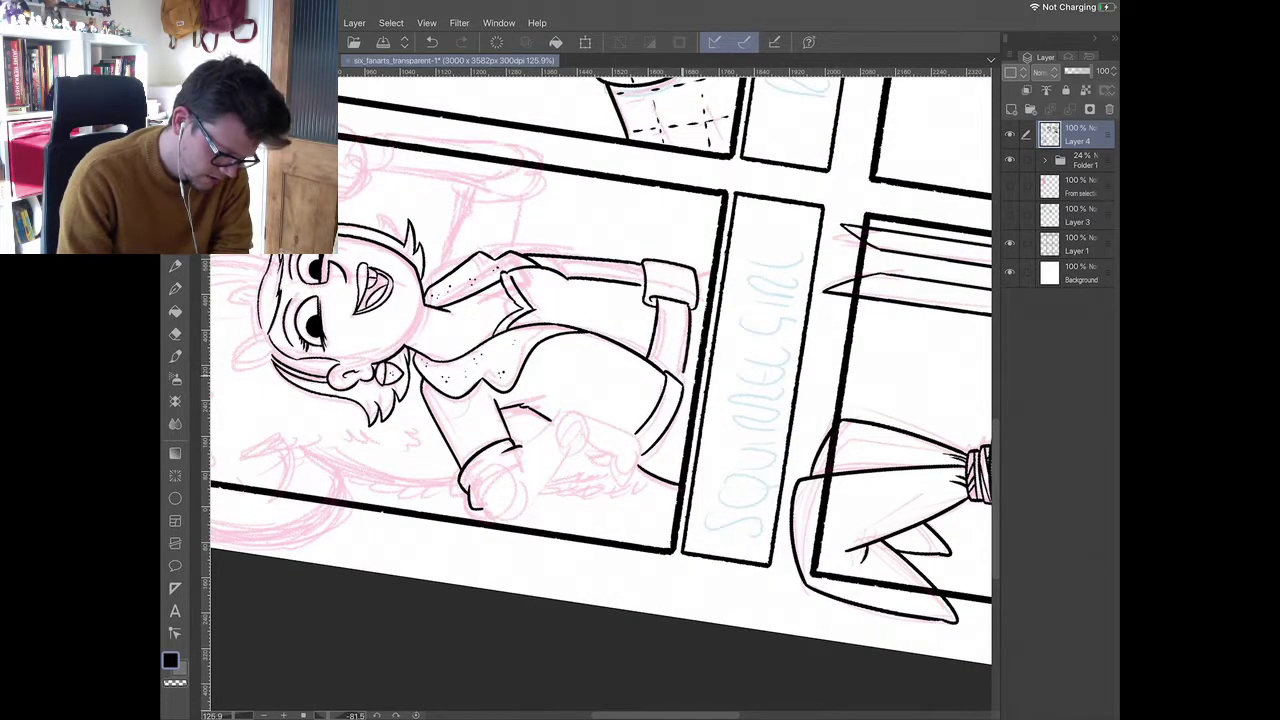
pyautogui.hotkey('ctrl', 'z')
pyautogui.scroll(3, 700, 262)
pyautogui.moveTo(668, 326); pyautogui.dragTo(645, 440)
pyautogui.moveTo(690, 285); pyautogui.dragTo(707, 279)
pyautogui.scroll(-3, 600, 394)
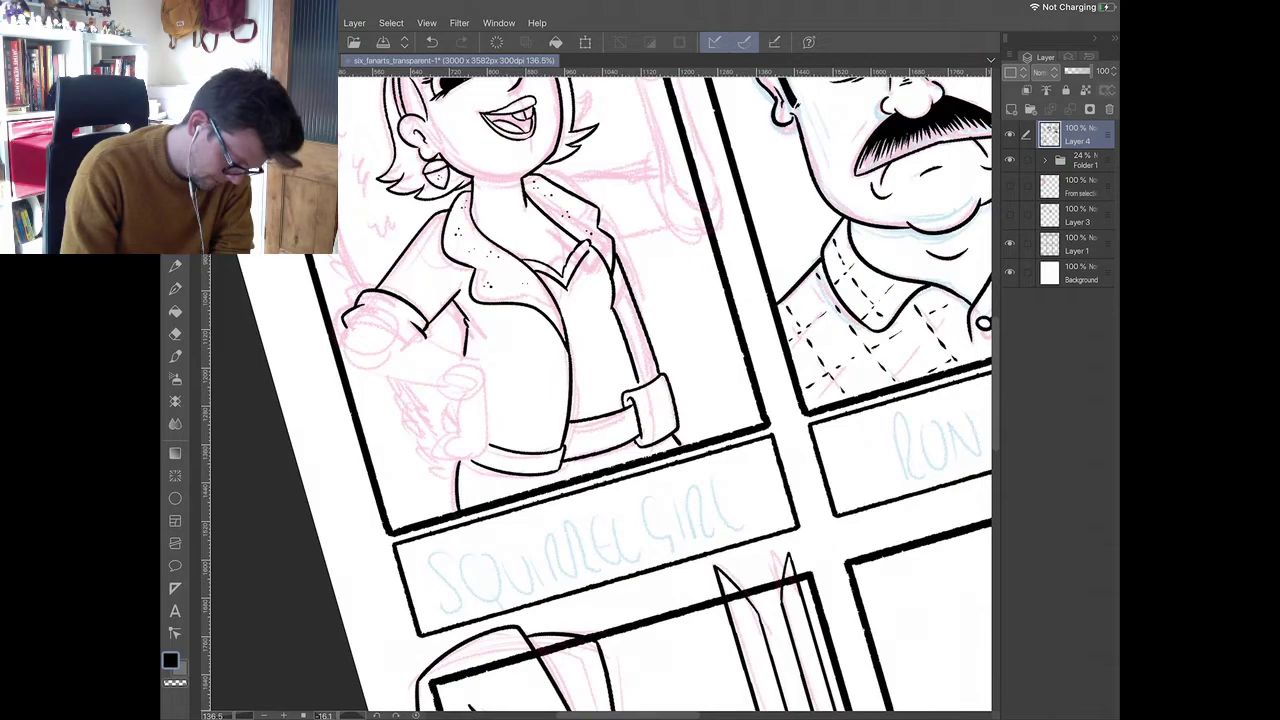
# - Ink the upper and lower edges of the far arm's outstretched upper section beside the jacket collar
pyautogui.scroll(2, 600, 394)
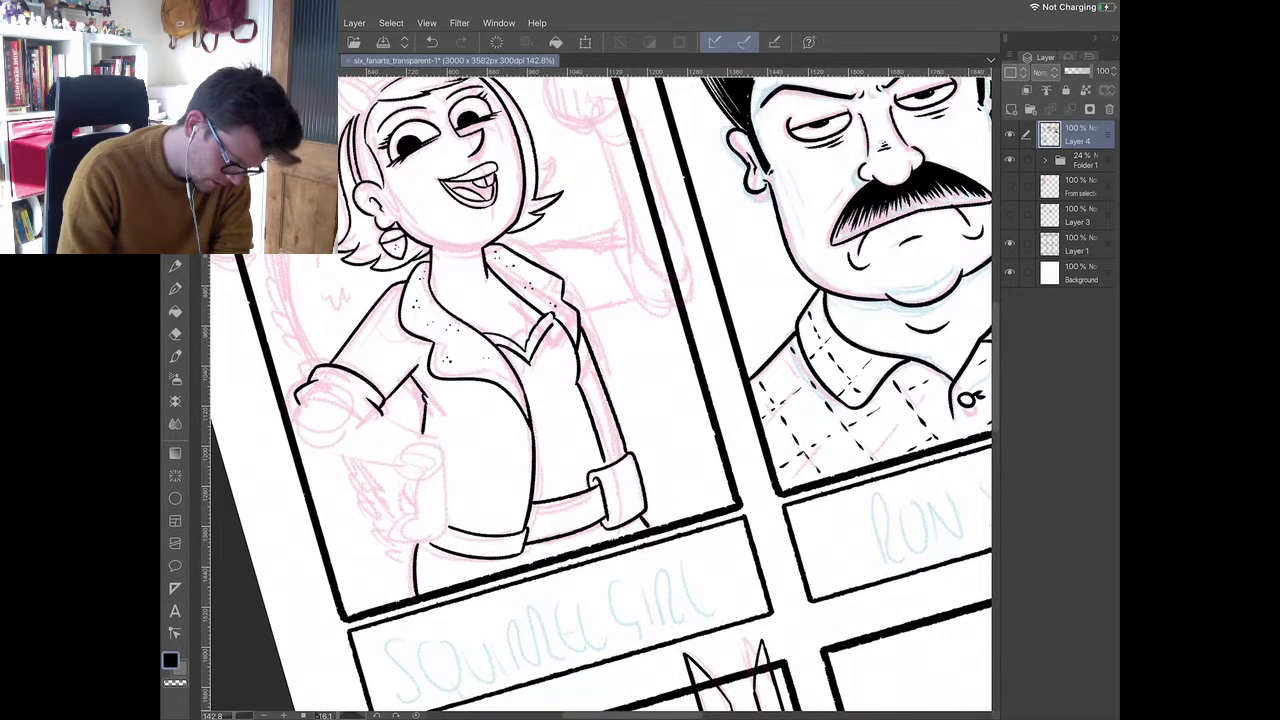
pyautogui.scroll(1, 600, 394)
pyautogui.moveTo(510, 313); pyautogui.dragTo(608, 296)
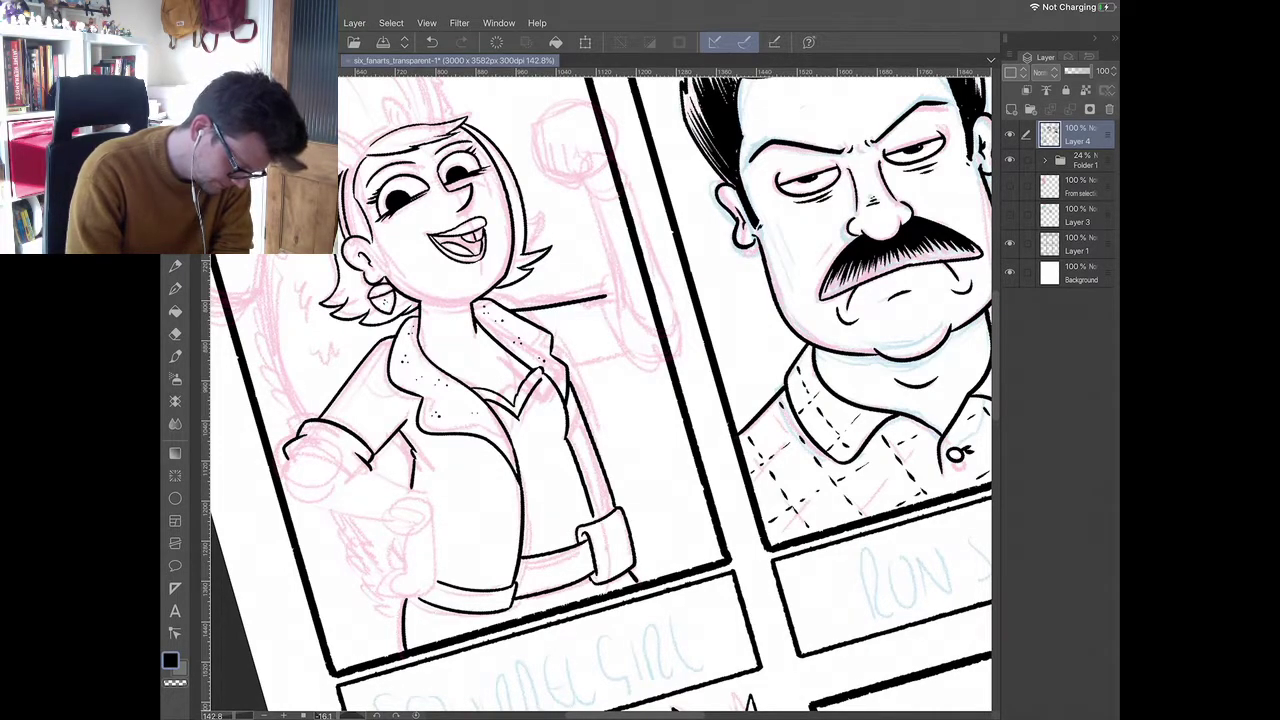
pyautogui.moveTo(574, 369); pyautogui.dragTo(626, 356)
# - Ink the pointed outlines of the two squirrel ears on top of the head
pyautogui.scroll(3, 600, 390)
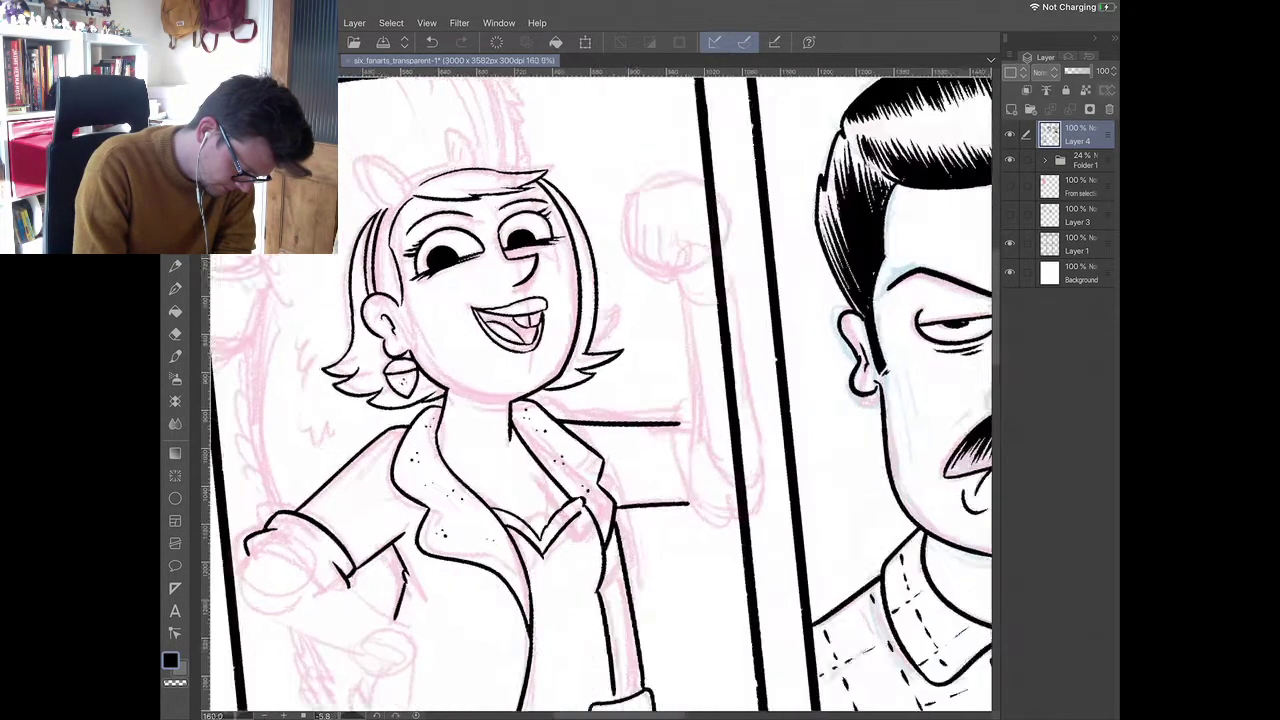
pyautogui.scroll(1, 600, 394)
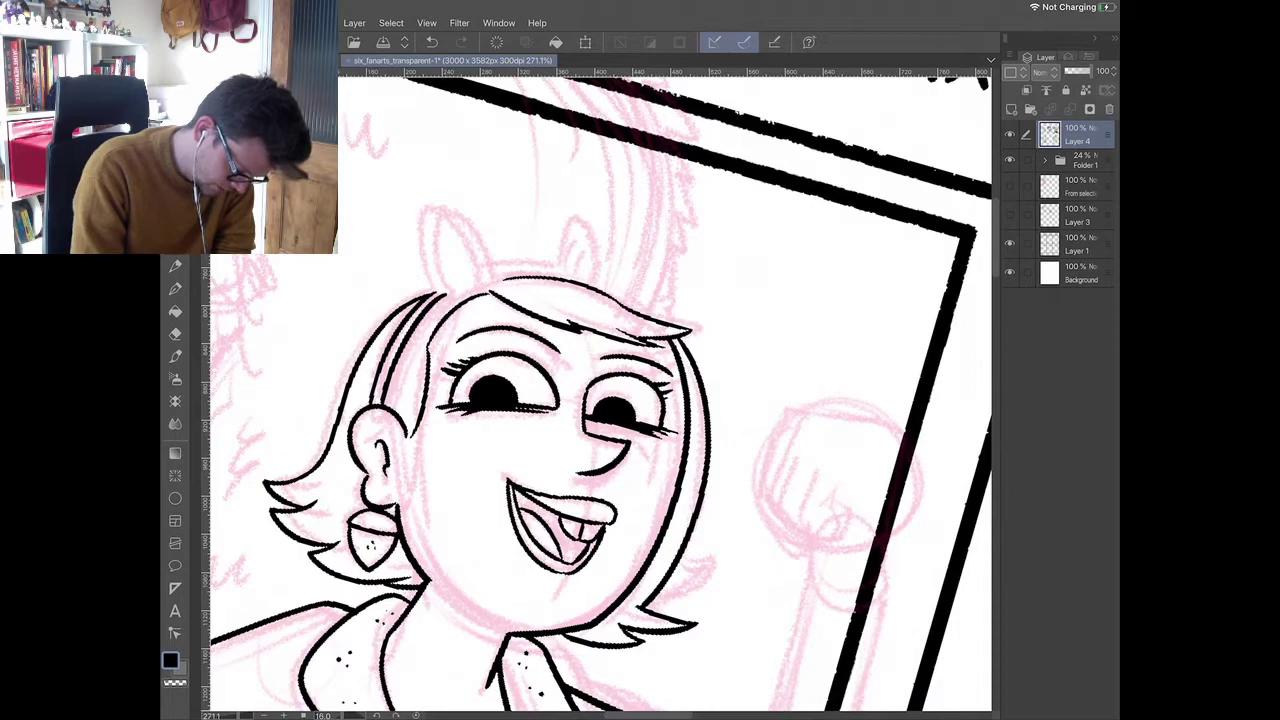
pyautogui.moveTo(436, 292)
pyautogui.mouseDown()
pyautogui.moveTo(442, 198)
pyautogui.moveTo(488, 278)
pyautogui.moveTo(598, 204)
pyautogui.moveTo(612, 294)
pyautogui.mouseUp()
pyautogui.scroll(-2, 600, 394)
pyautogui.scroll(2, 600, 394)
pyautogui.scroll(1, 600, 394)
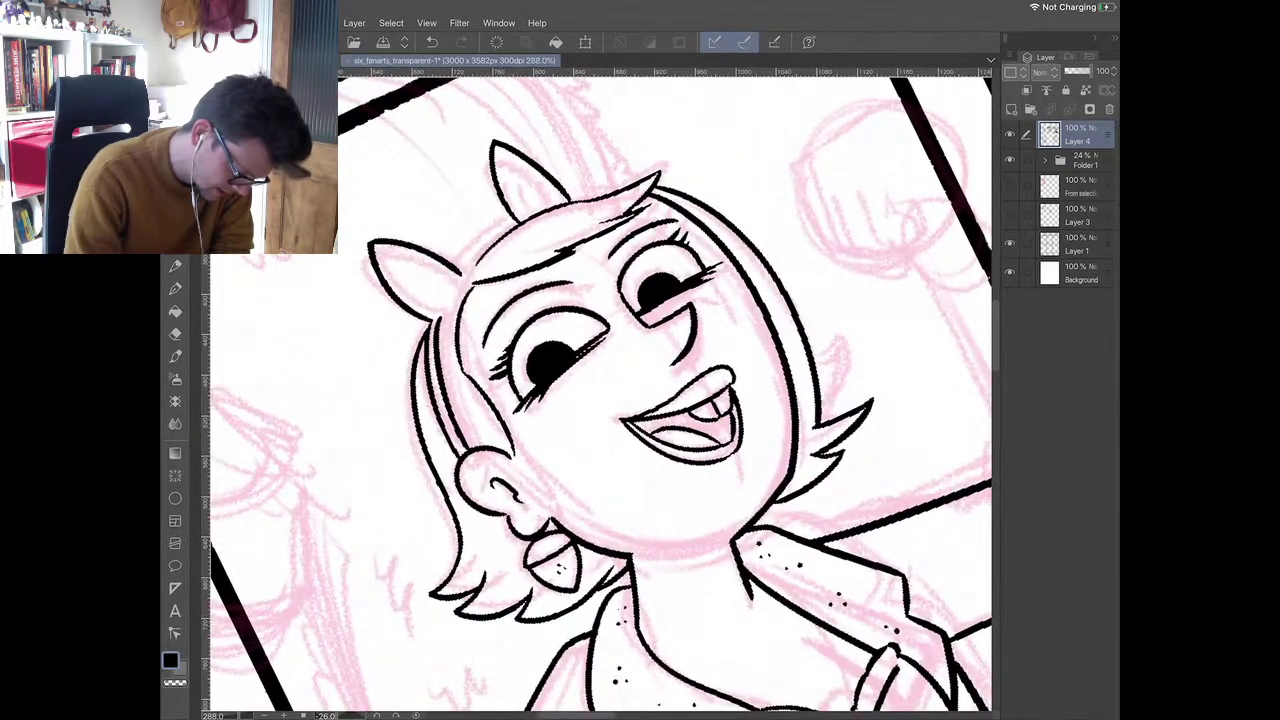
# - Ink the headband's edges around the ear bases and the inner contours of both squirrel ears
pyautogui.moveTo(438, 318); pyautogui.dragTo(480, 259)
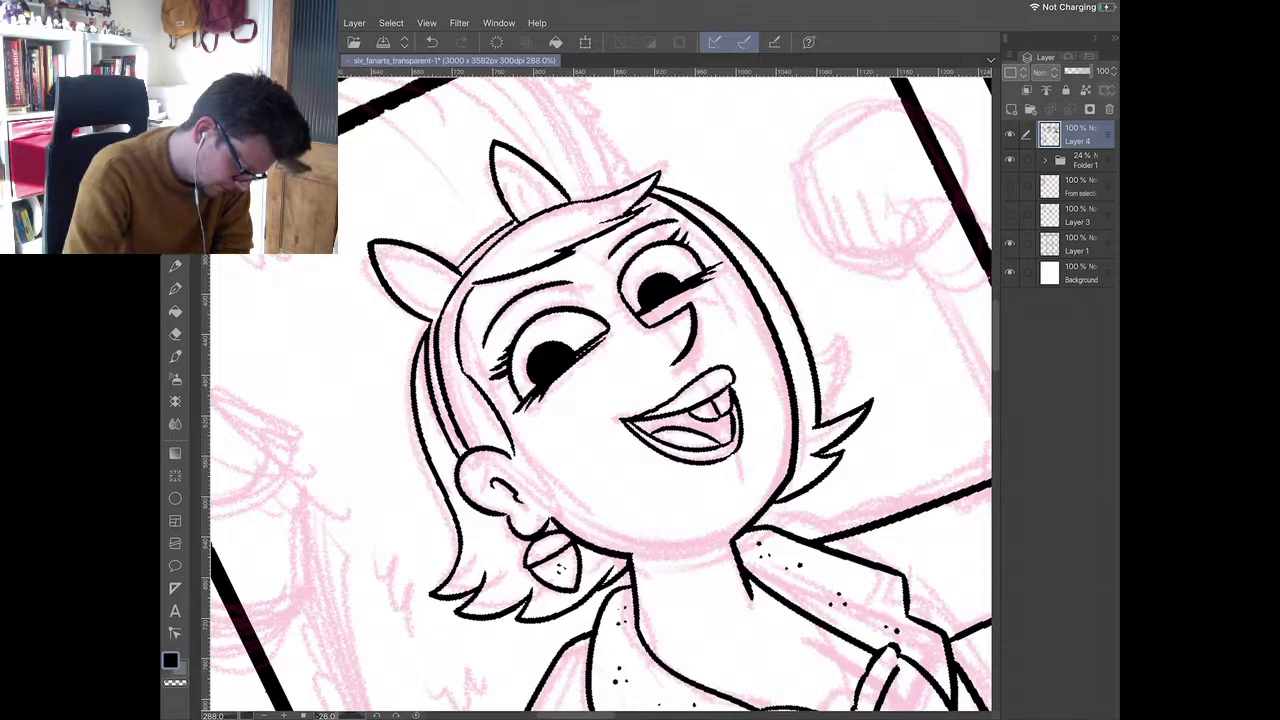
pyautogui.moveTo(571, 196); pyautogui.dragTo(624, 190)
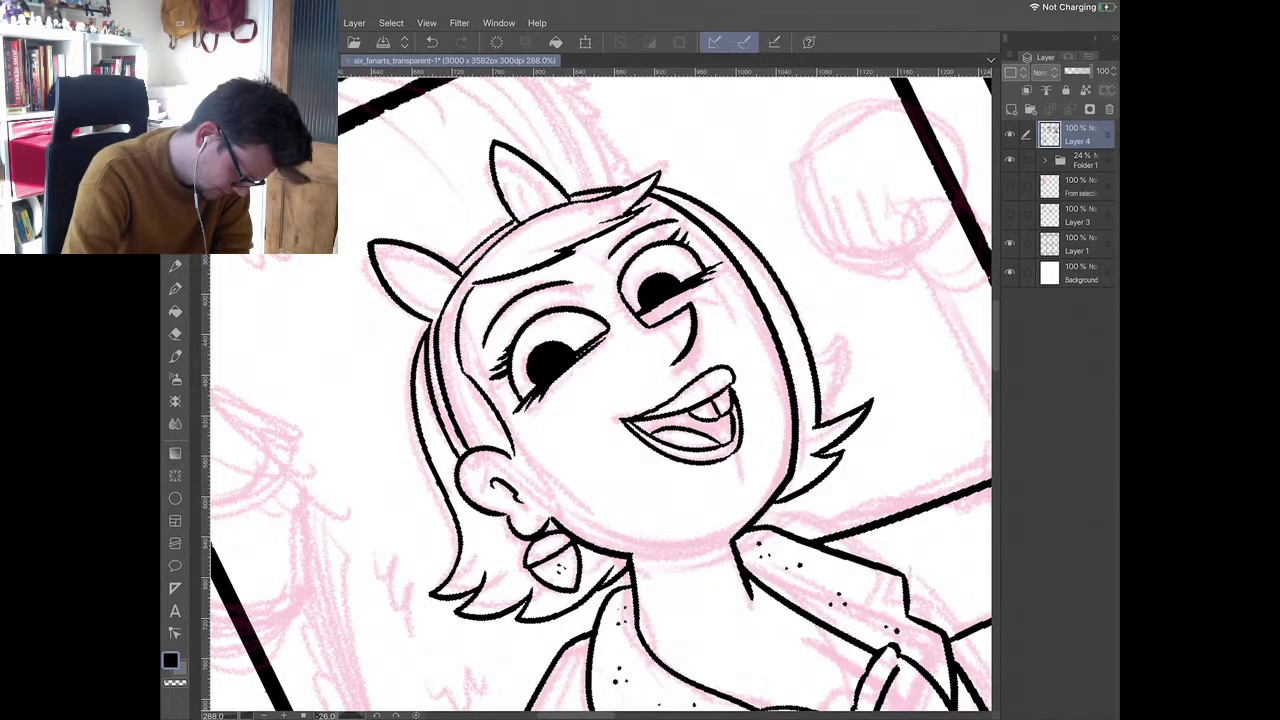
pyautogui.moveTo(434, 313)
pyautogui.mouseDown()
pyautogui.moveTo(402, 294)
pyautogui.moveTo(384, 252)
pyautogui.moveTo(456, 284)
pyautogui.mouseUp()
pyautogui.moveTo(520, 218)
pyautogui.mouseDown()
pyautogui.moveTo(498, 164)
pyautogui.moveTo(556, 198)
pyautogui.mouseUp()
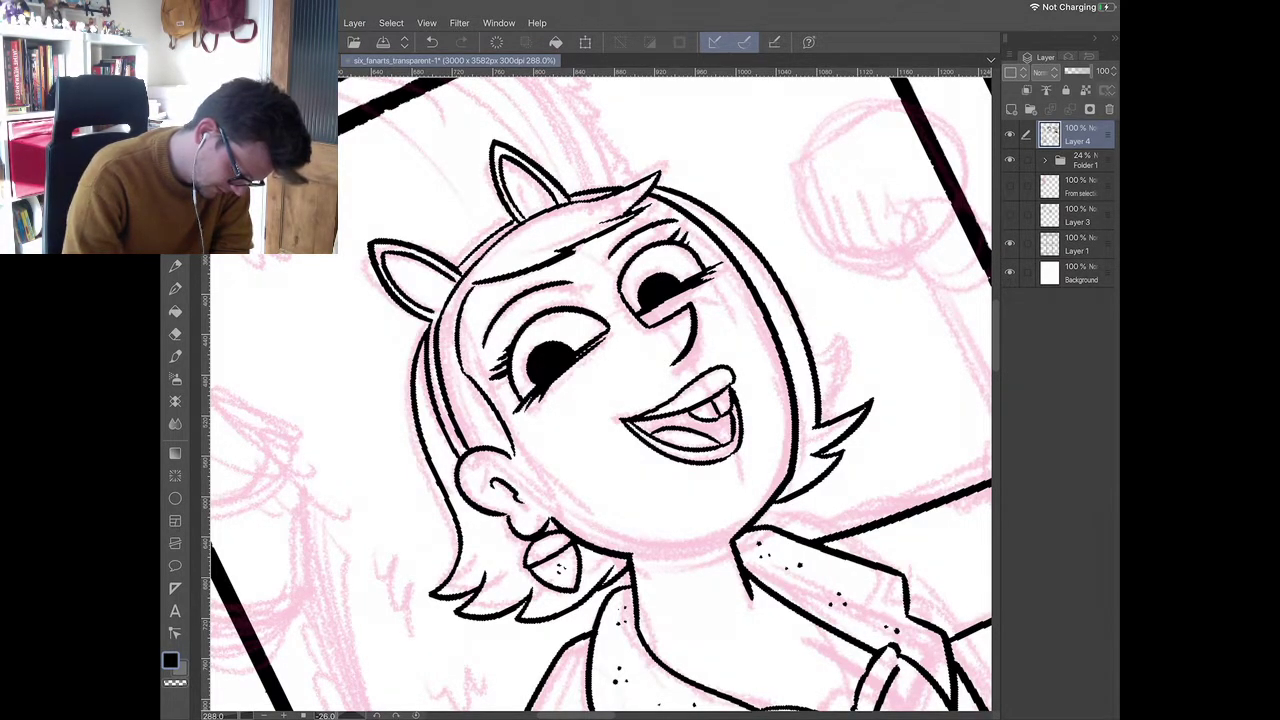
# - Add small fur tufts inside both squirrel ears and fine hatching along the headband between them
pyautogui.moveTo(448, 282); pyautogui.dragTo(431, 294)
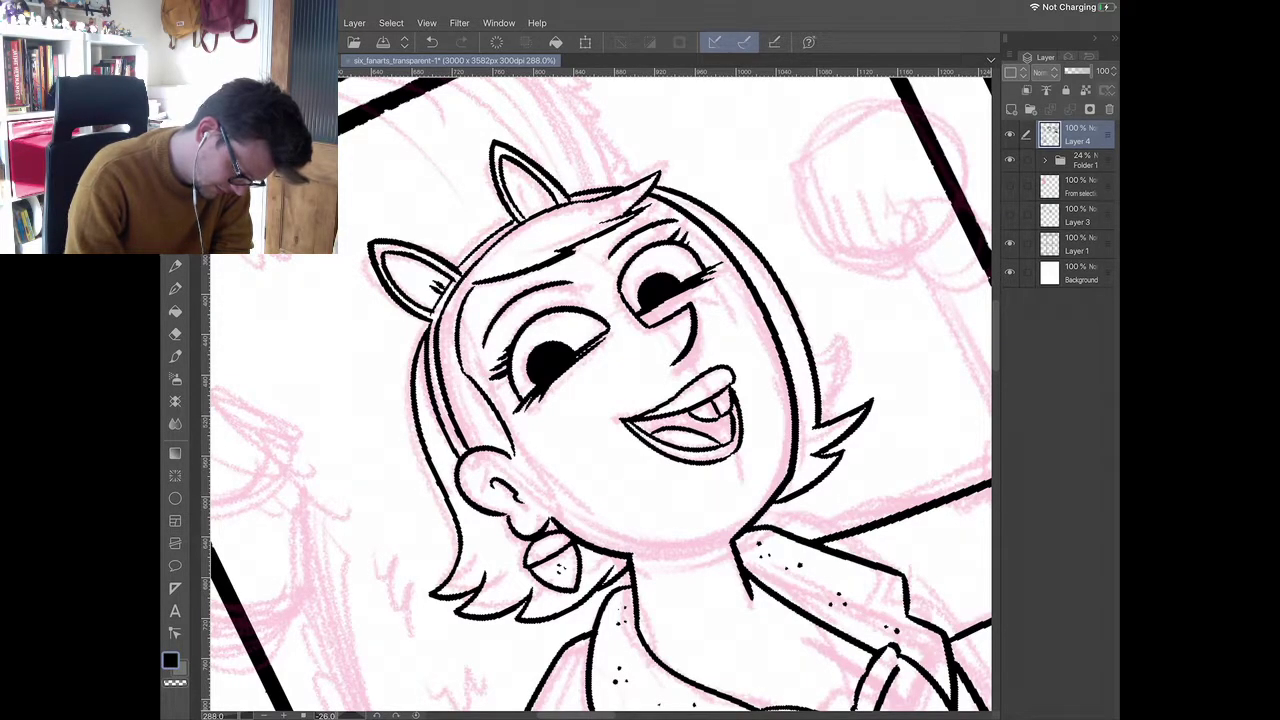
pyautogui.moveTo(534, 190); pyautogui.dragTo(524, 206)
pyautogui.moveTo(536, 188)
pyautogui.mouseDown()
pyautogui.moveTo(532, 211)
pyautogui.moveTo(464, 268)
pyautogui.mouseUp()
pyautogui.moveTo(482, 250); pyautogui.dragTo(461, 272)
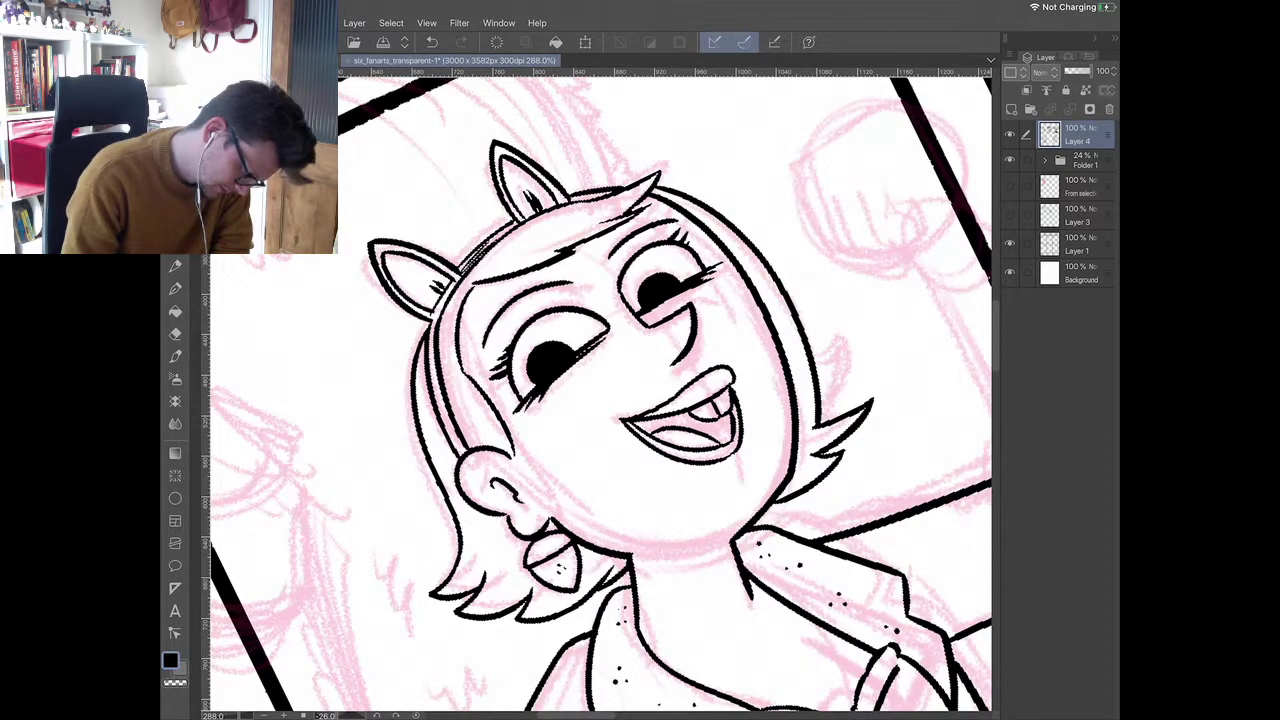
pyautogui.scroll(1, 600, 394)
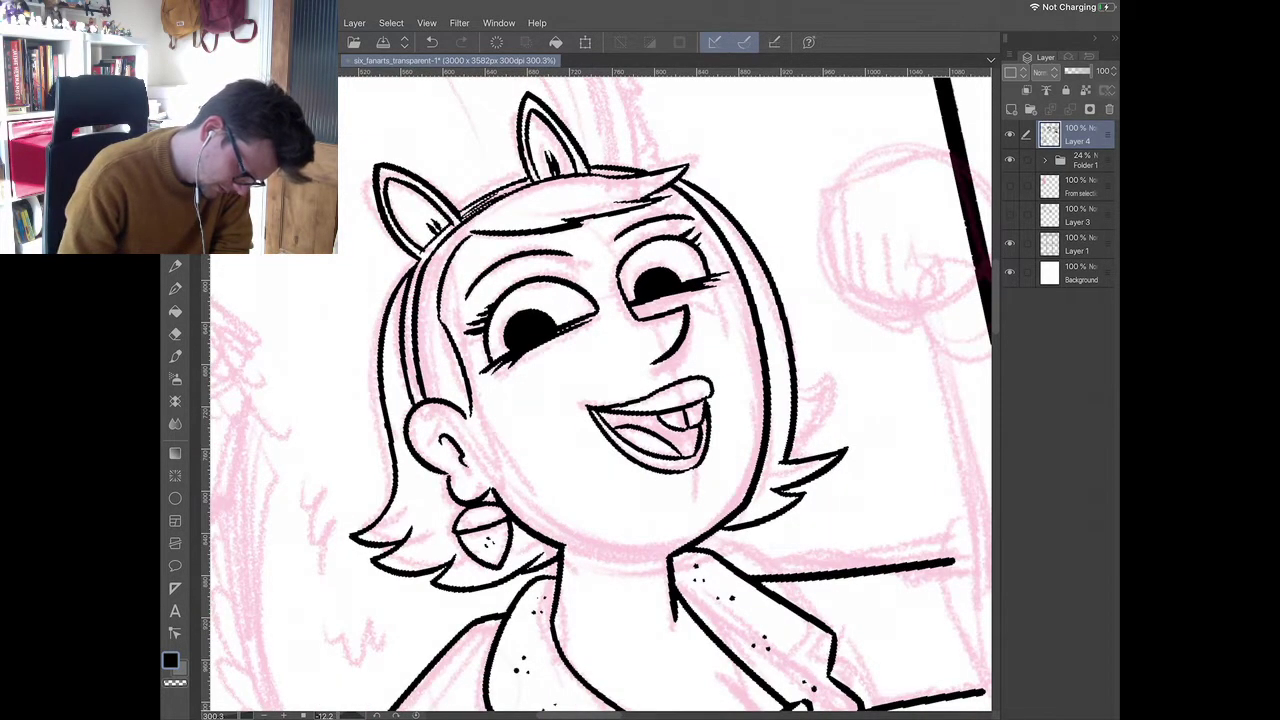
pyautogui.hotkey('ctrl', 'z')
pyautogui.scroll(-2, 600, 394)
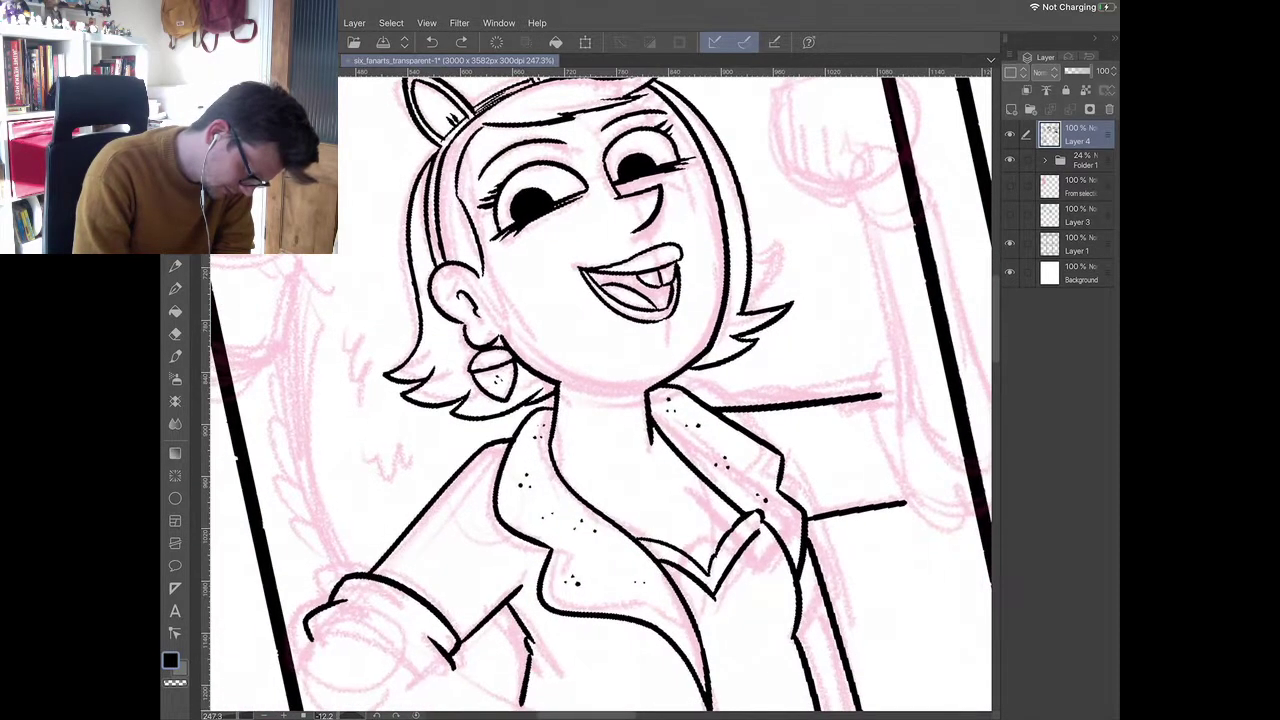
pyautogui.scroll(-3, 600, 394)
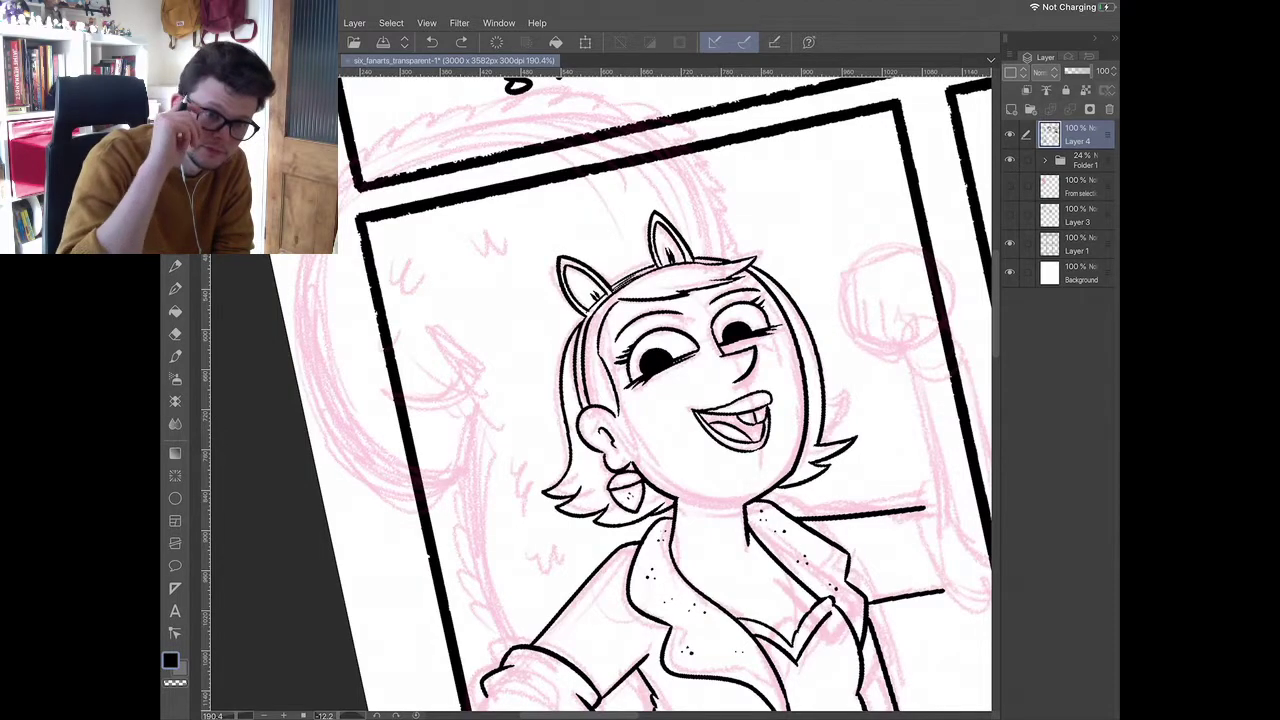
pyautogui.moveTo(359, 162); pyautogui.dragTo(366, 152)
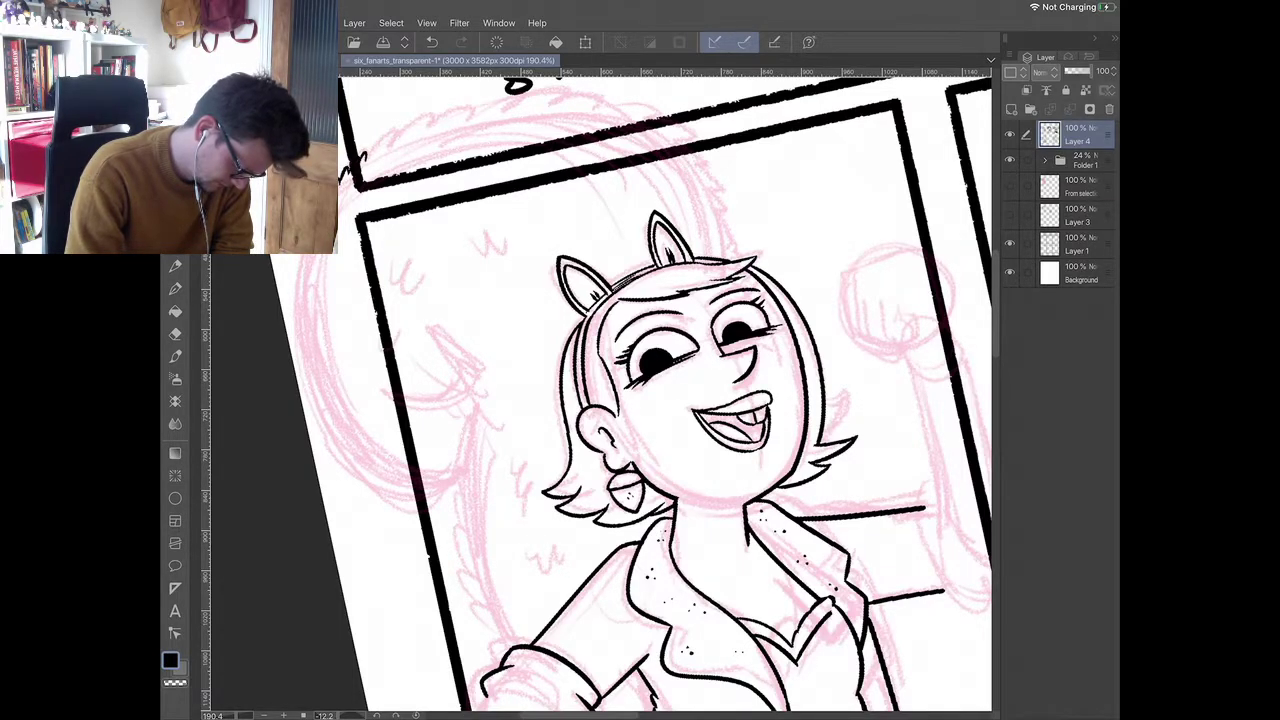
pyautogui.moveTo(295, 256)
pyautogui.mouseDown()
pyautogui.moveTo(306, 344)
pyautogui.moveTo(357, 432)
pyautogui.mouseUp()
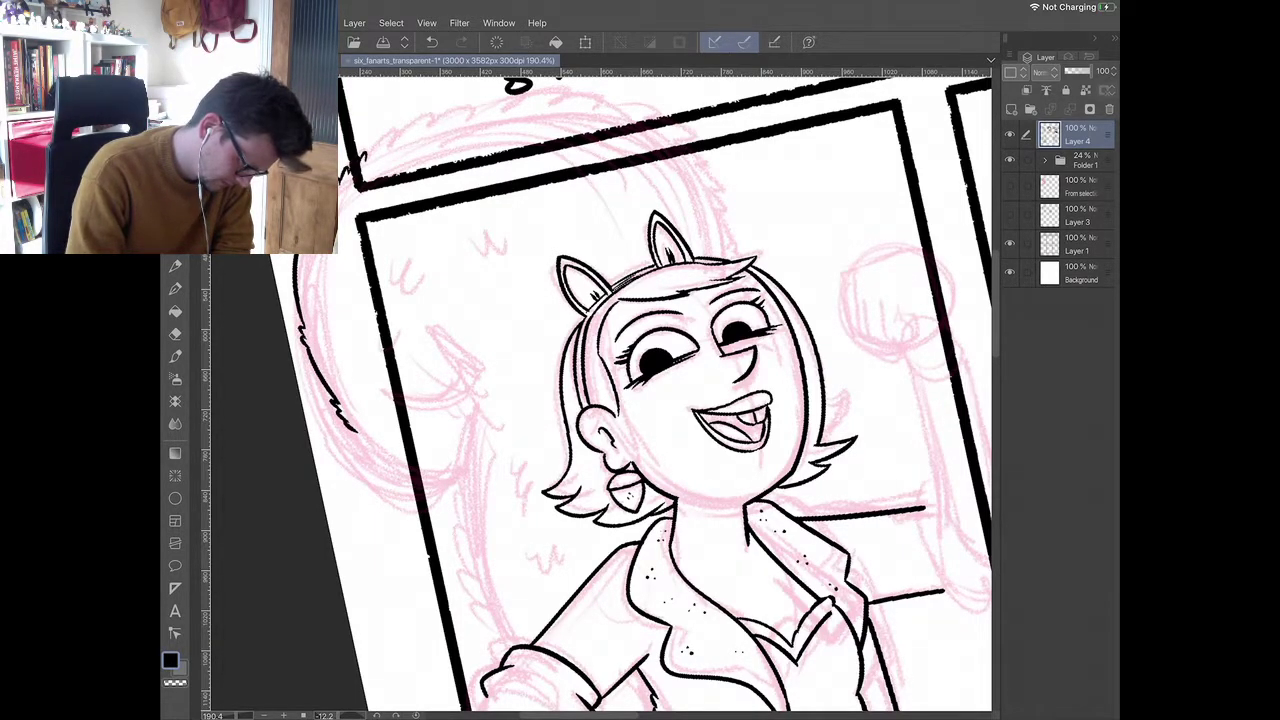
pyautogui.hotkey('ctrl', 'z')
pyautogui.click(175, 334)
pyautogui.moveTo(362, 155)
pyautogui.mouseDown()
pyautogui.moveTo(300, 250)
pyautogui.moveTo(354, 429)
pyautogui.mouseUp()
pyautogui.press('p')
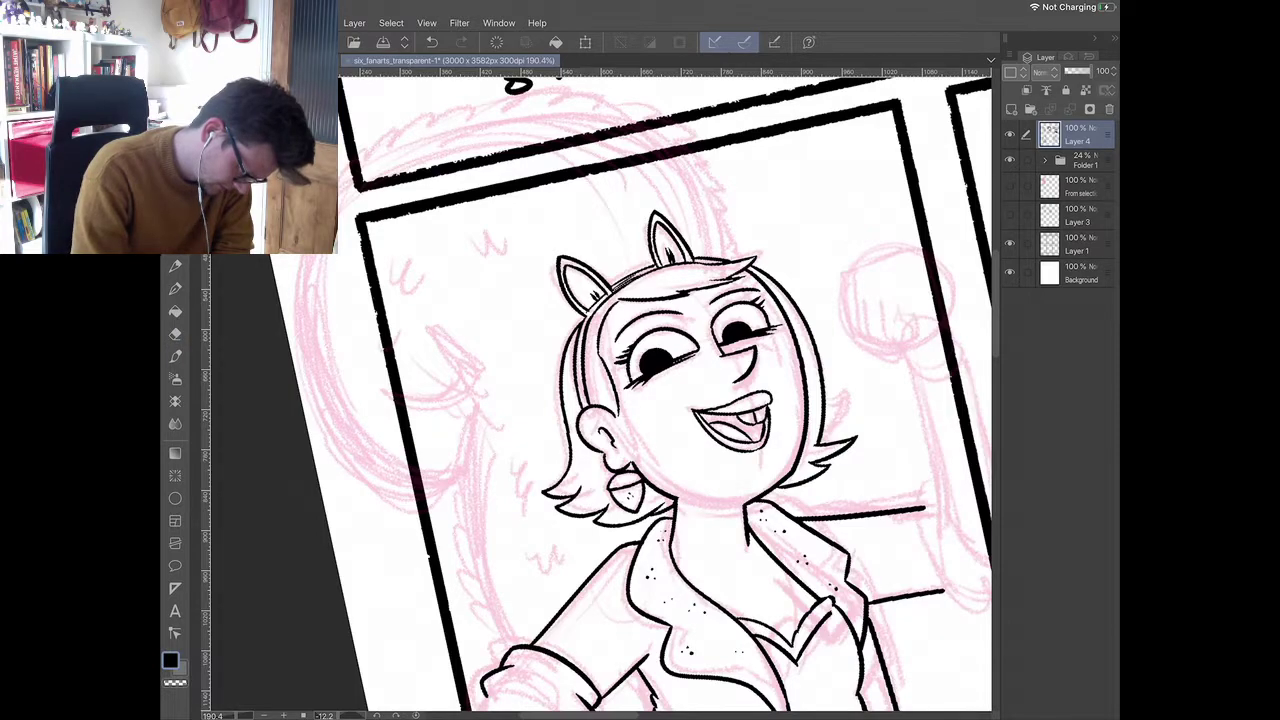
# - Ink the tail's smooth outer curve beside the panel and its jagged furry edge over the top down to the head
pyautogui.moveTo(314, 256)
pyautogui.mouseDown()
pyautogui.moveTo(333, 382)
pyautogui.moveTo(404, 460)
pyautogui.mouseUp()
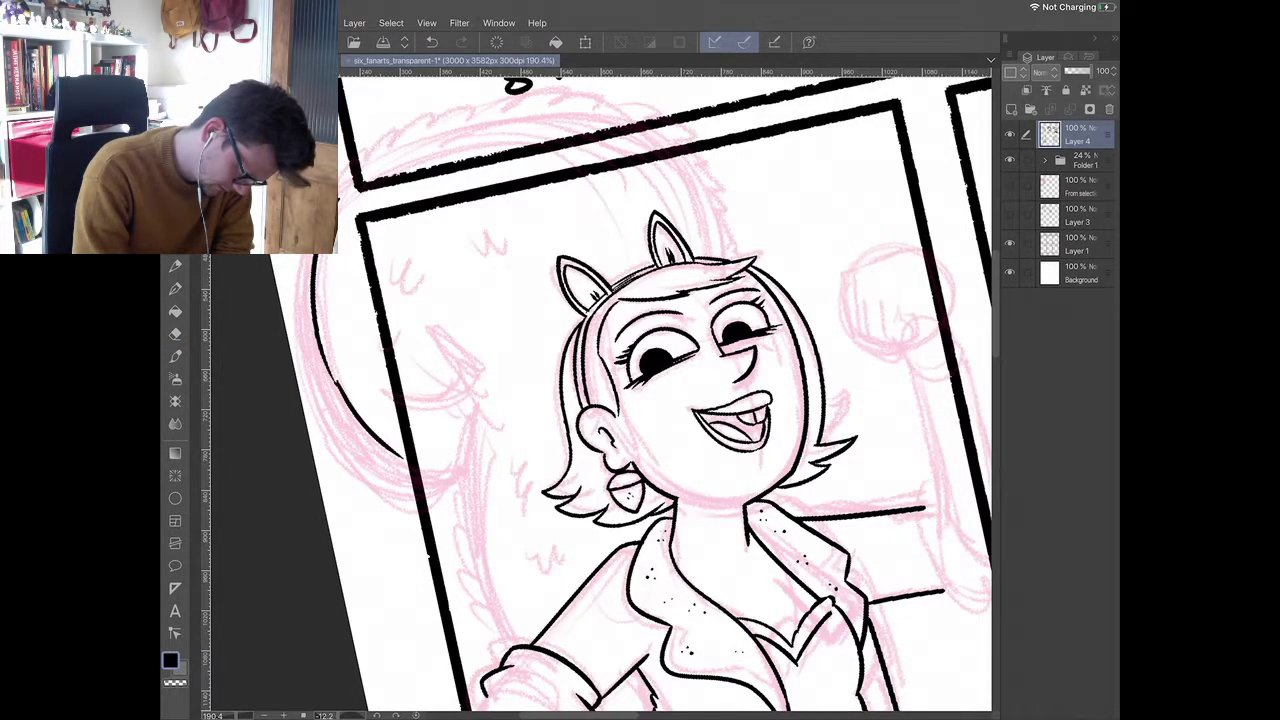
pyautogui.moveTo(358, 168)
pyautogui.mouseDown()
pyautogui.moveTo(423, 122)
pyautogui.moveTo(590, 102)
pyautogui.mouseUp()
pyautogui.scroll(-2, 580, 290)
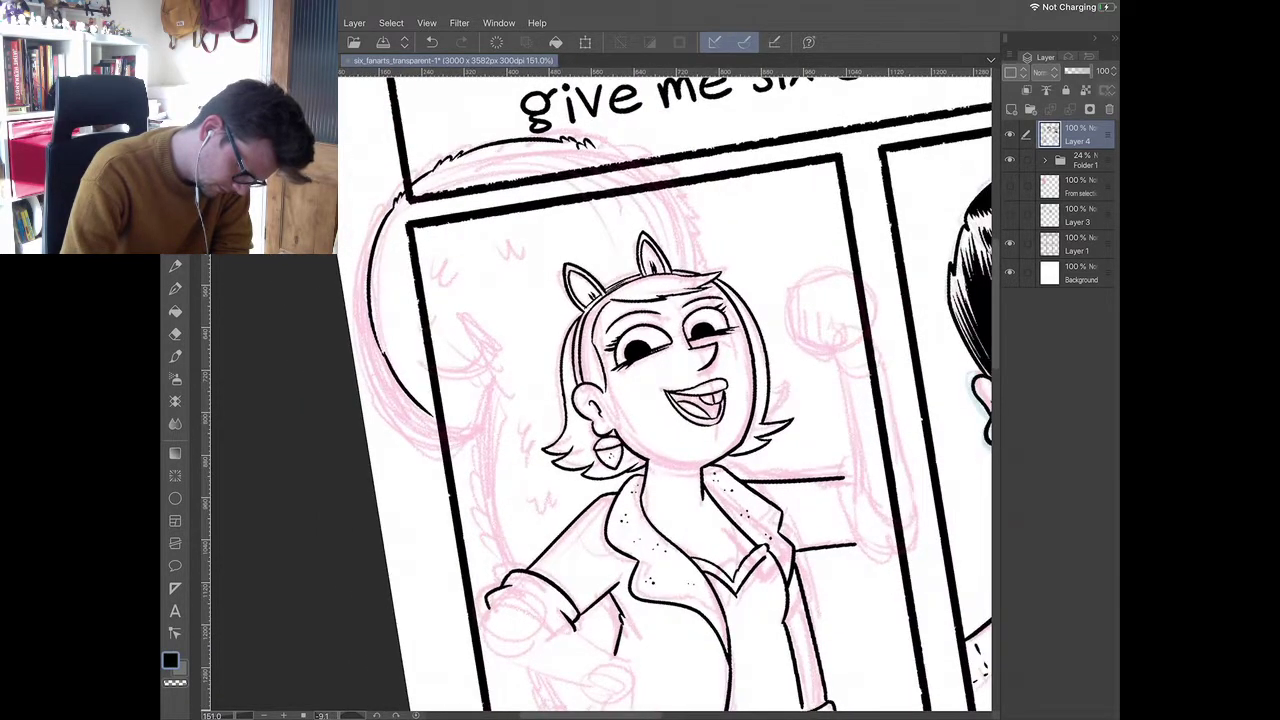
pyautogui.moveTo(596, 146); pyautogui.dragTo(670, 204)
pyautogui.moveTo(668, 198); pyautogui.dragTo(692, 246)
pyautogui.moveTo(688, 242); pyautogui.dragTo(700, 272)
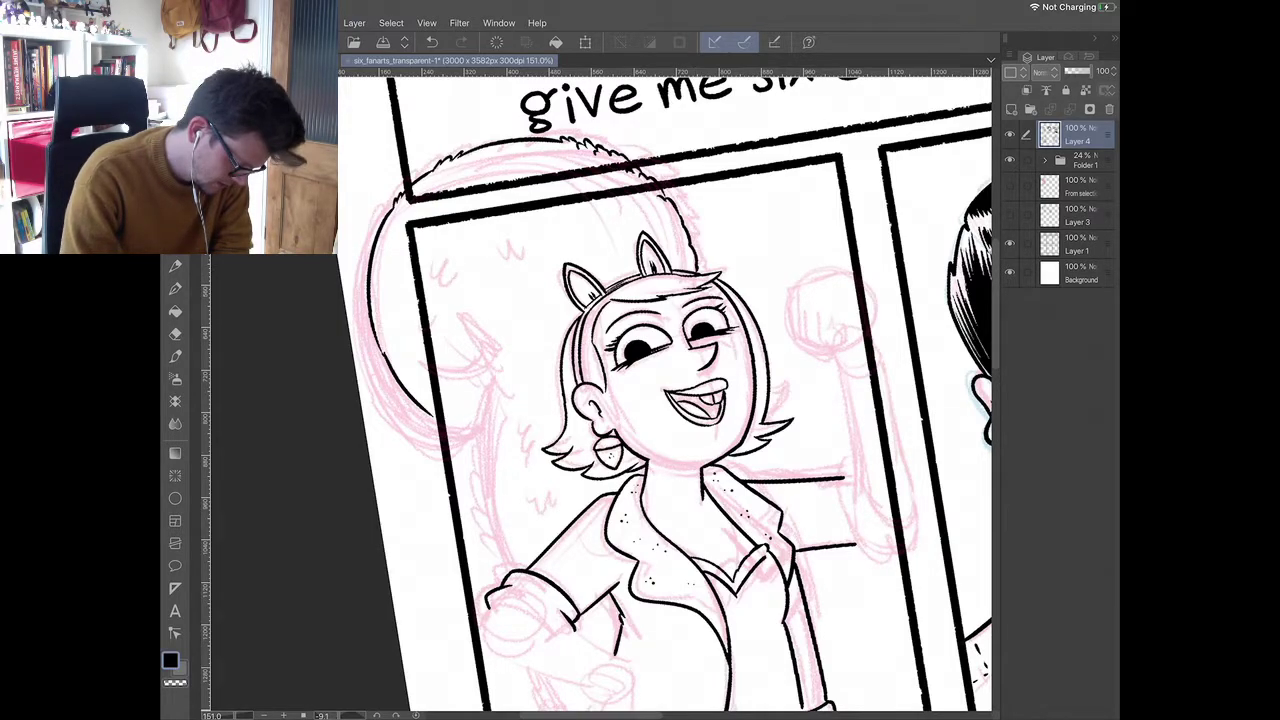
# - Extend the tail's lower curve across the panel border and ink the short curved line of the curl above it
pyautogui.scroll(-2, 665, 394)
pyautogui.scroll(3, 665, 390)
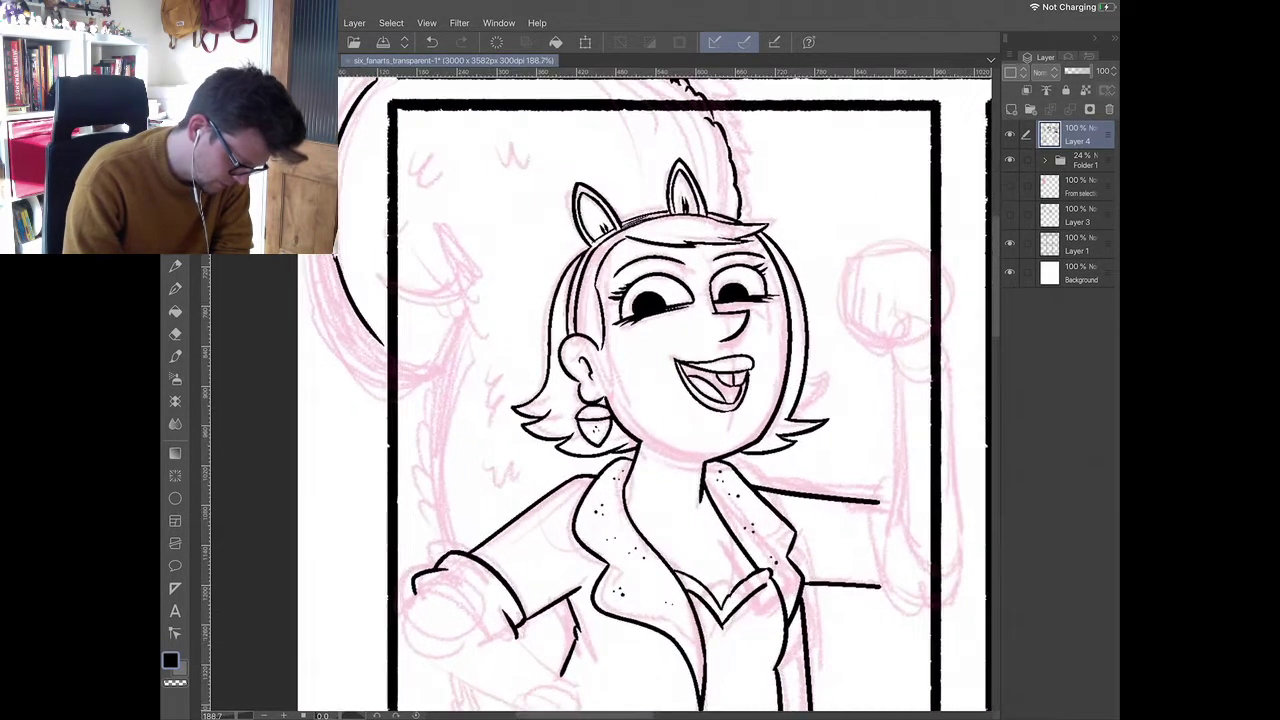
pyautogui.moveTo(385, 345); pyautogui.dragTo(435, 362)
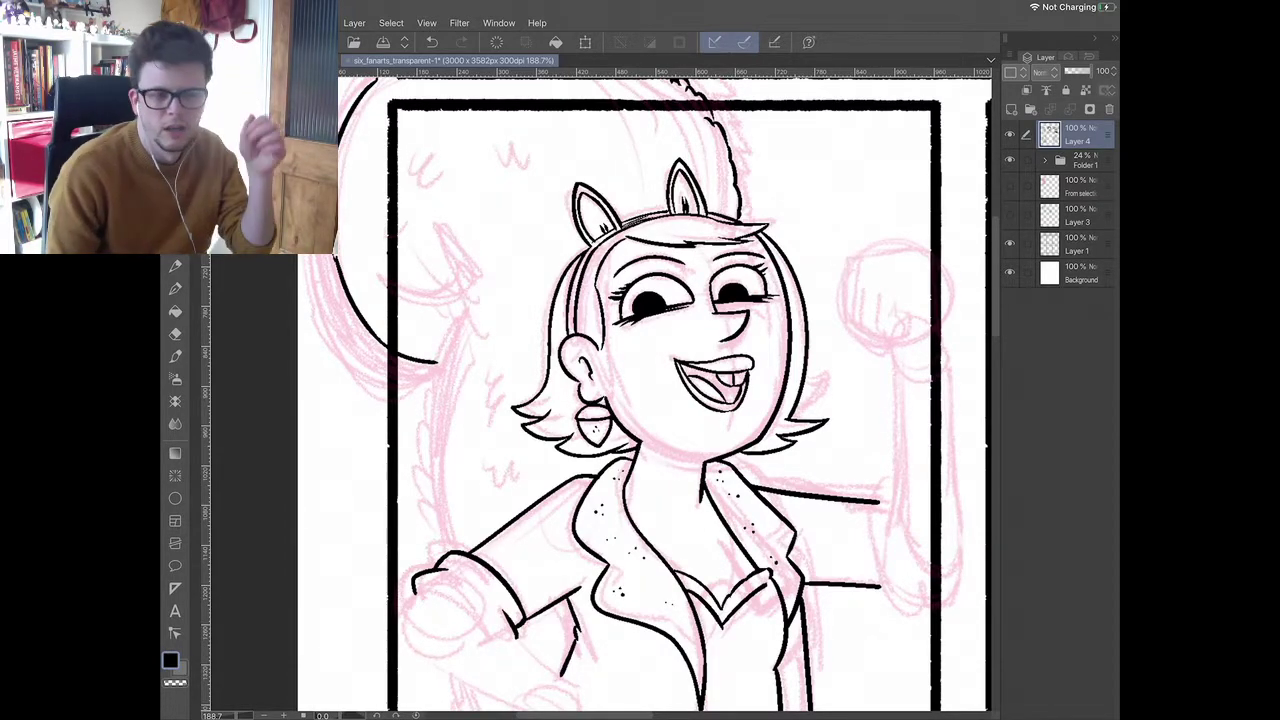
pyautogui.moveTo(380, 280); pyautogui.dragTo(425, 291)
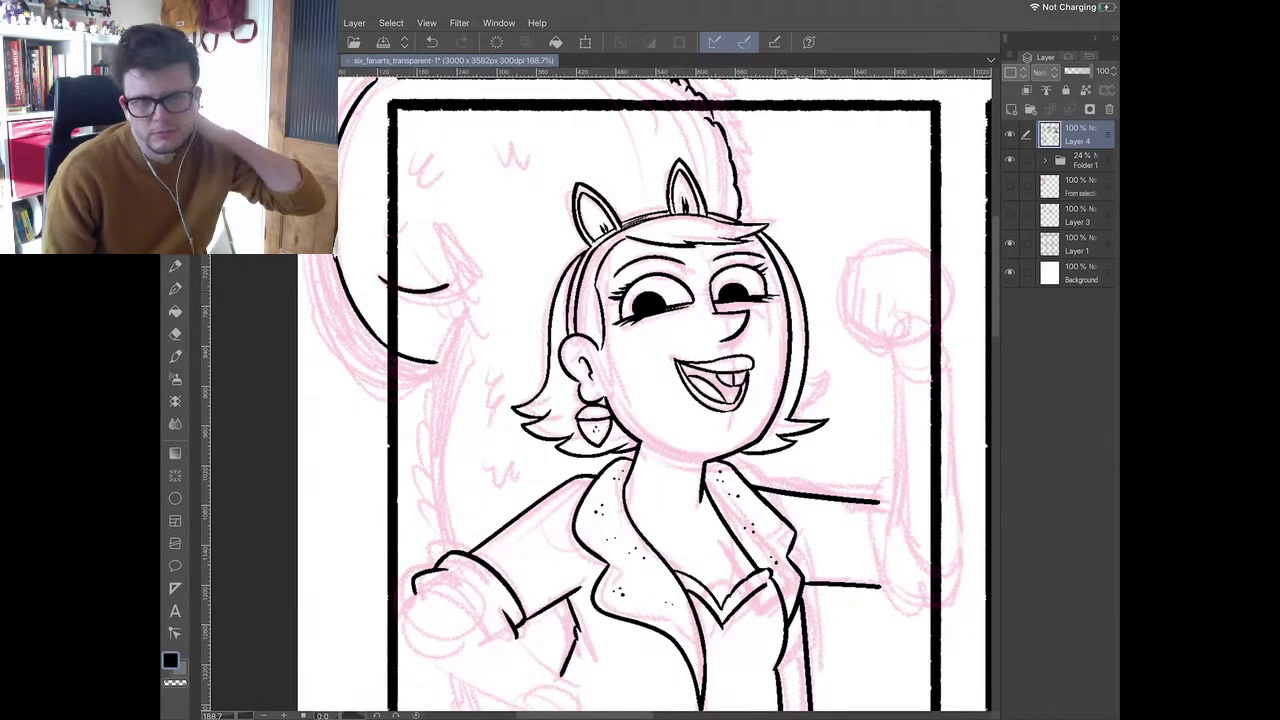
pyautogui.scroll(-2, 665, 390)
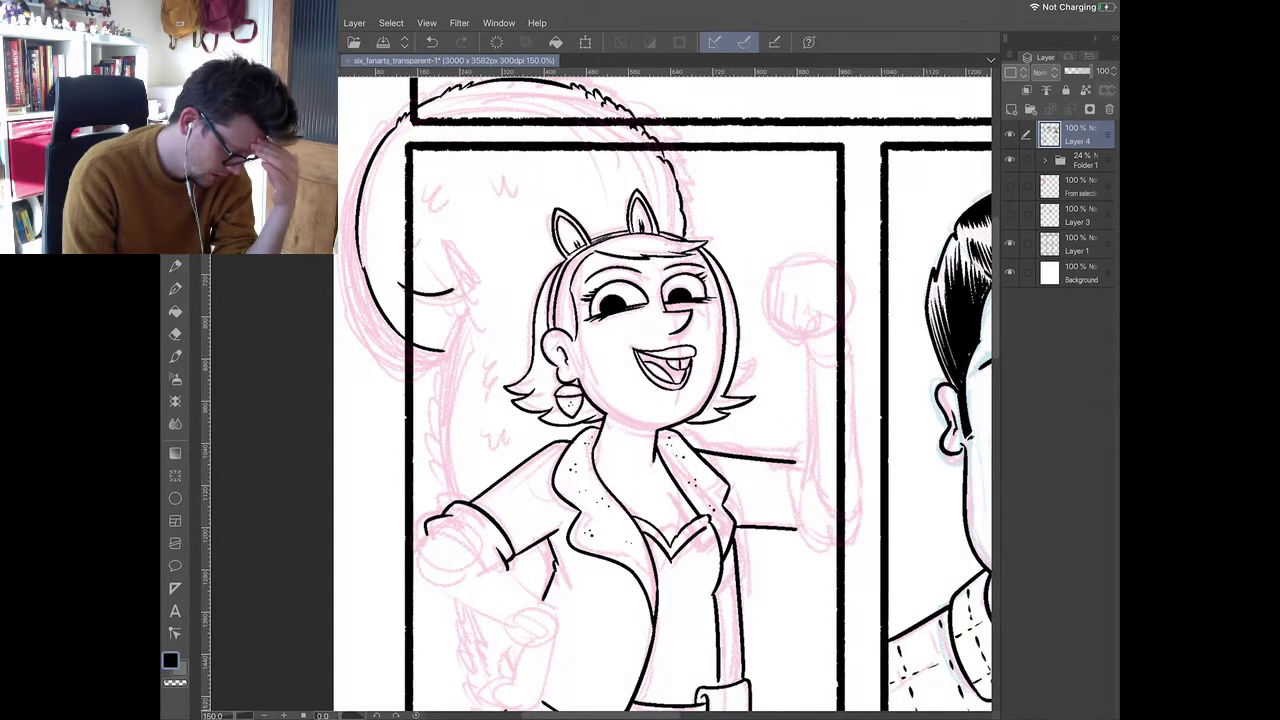
# - Undo the last curl stroke, redraw the tail curl's inner curve and ink the jagged inner tail edge down to the sleeve
pyautogui.scroll(3, 665, 390)
pyautogui.hotkey('ctrl', 'z')
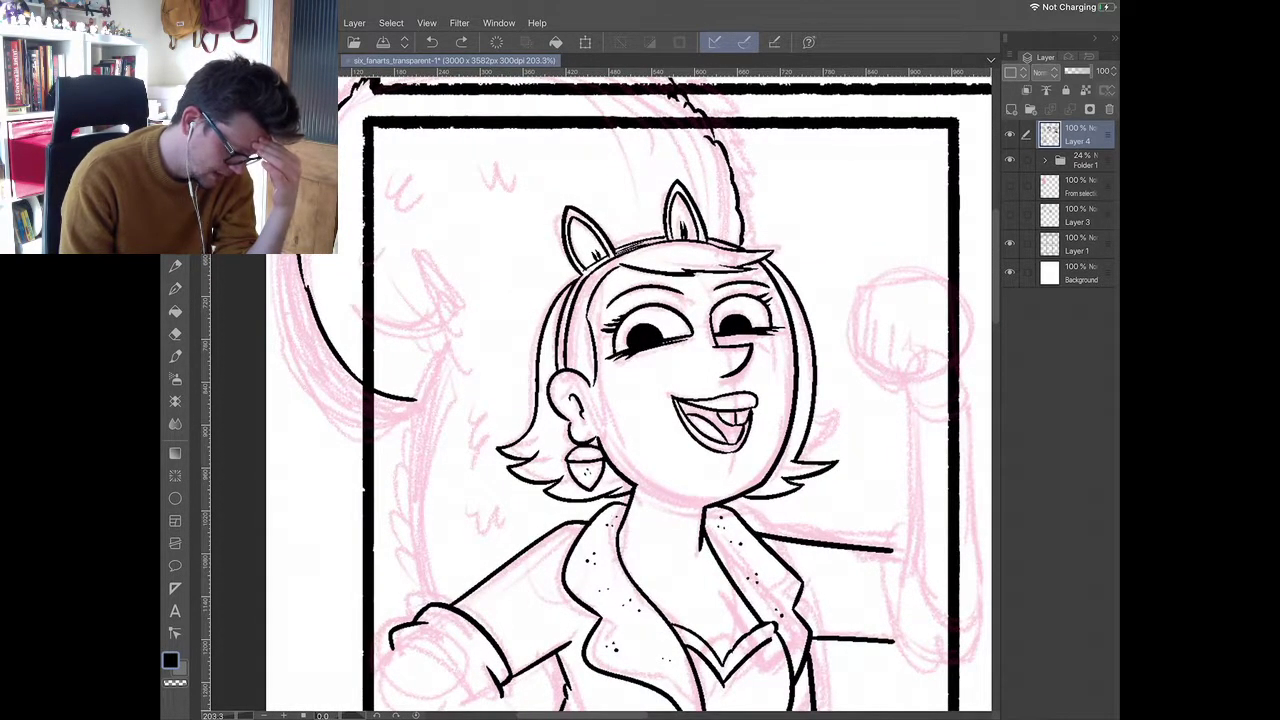
pyautogui.moveTo(342, 277)
pyautogui.mouseDown()
pyautogui.moveTo(440, 325)
pyautogui.moveTo(444, 342)
pyautogui.moveTo(410, 423)
pyautogui.moveTo(398, 516)
pyautogui.mouseUp()
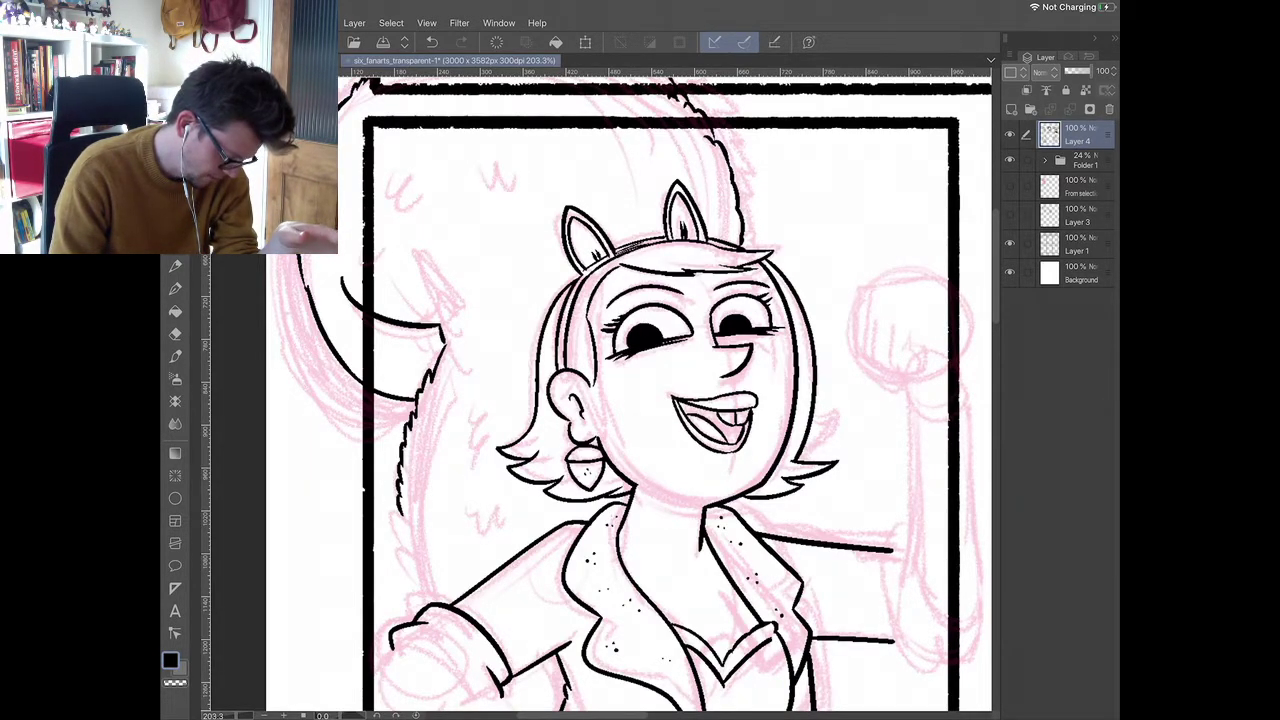
pyautogui.moveTo(398, 516); pyautogui.dragTo(414, 610)
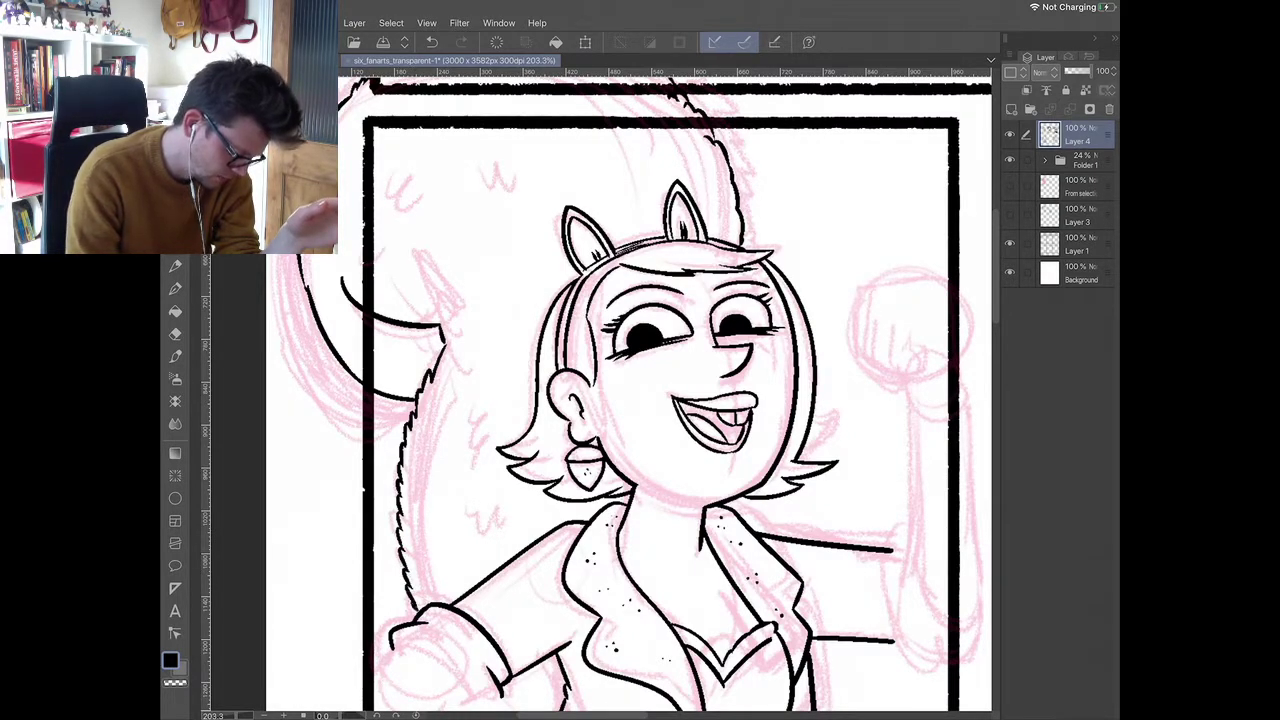
# - Scatter short fur ticks across the squirrel tail, including its curl and the area along its upper edge
pyautogui.moveTo(477, 326); pyautogui.dragTo(476, 364)
pyautogui.moveTo(423, 165); pyautogui.dragTo(427, 197)
pyautogui.moveTo(347, 312); pyautogui.dragTo(408, 353)
pyautogui.moveTo(542, 139)
pyautogui.mouseDown()
pyautogui.moveTo(613, 150)
pyautogui.moveTo(625, 178)
pyautogui.mouseUp()
pyautogui.moveTo(504, 210)
pyautogui.mouseDown()
pyautogui.moveTo(513, 226)
pyautogui.moveTo(484, 266)
pyautogui.mouseUp()
pyautogui.moveTo(461, 427)
pyautogui.mouseDown()
pyautogui.moveTo(452, 520)
pyautogui.moveTo(510, 524)
pyautogui.mouseUp()
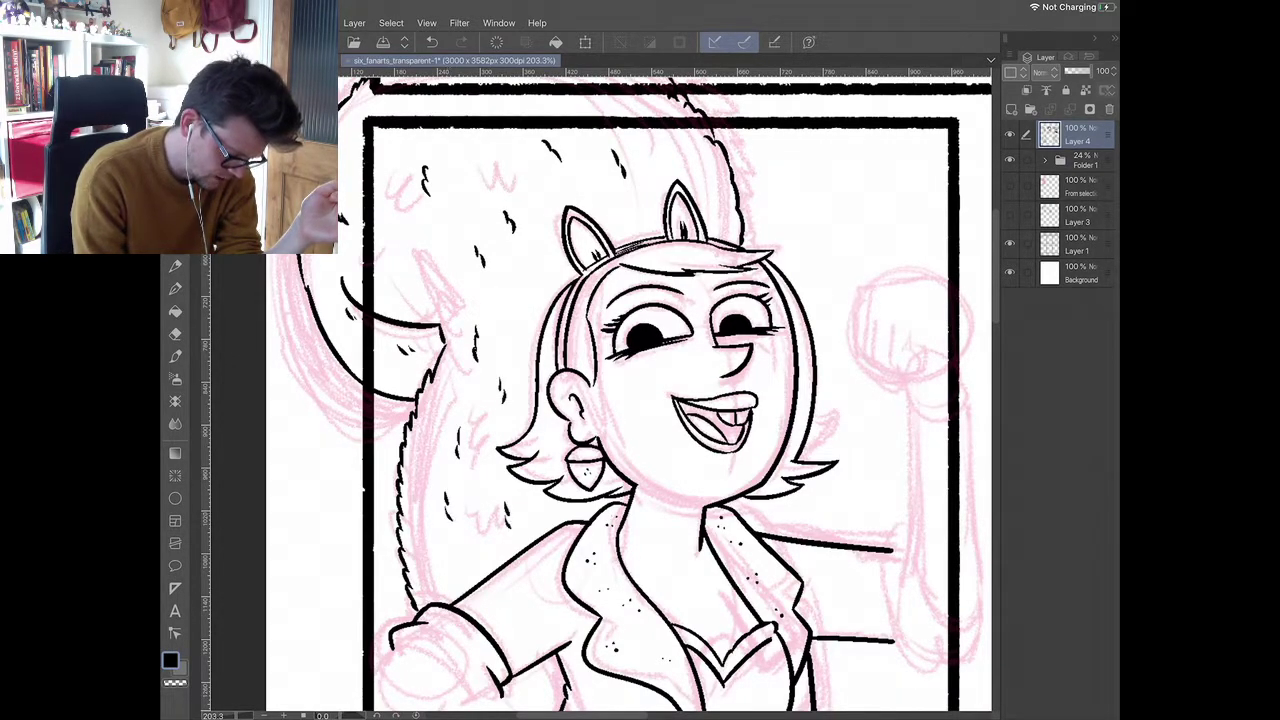
pyautogui.scroll(-3, 640, 390)
pyautogui.scroll(2, 640, 390)
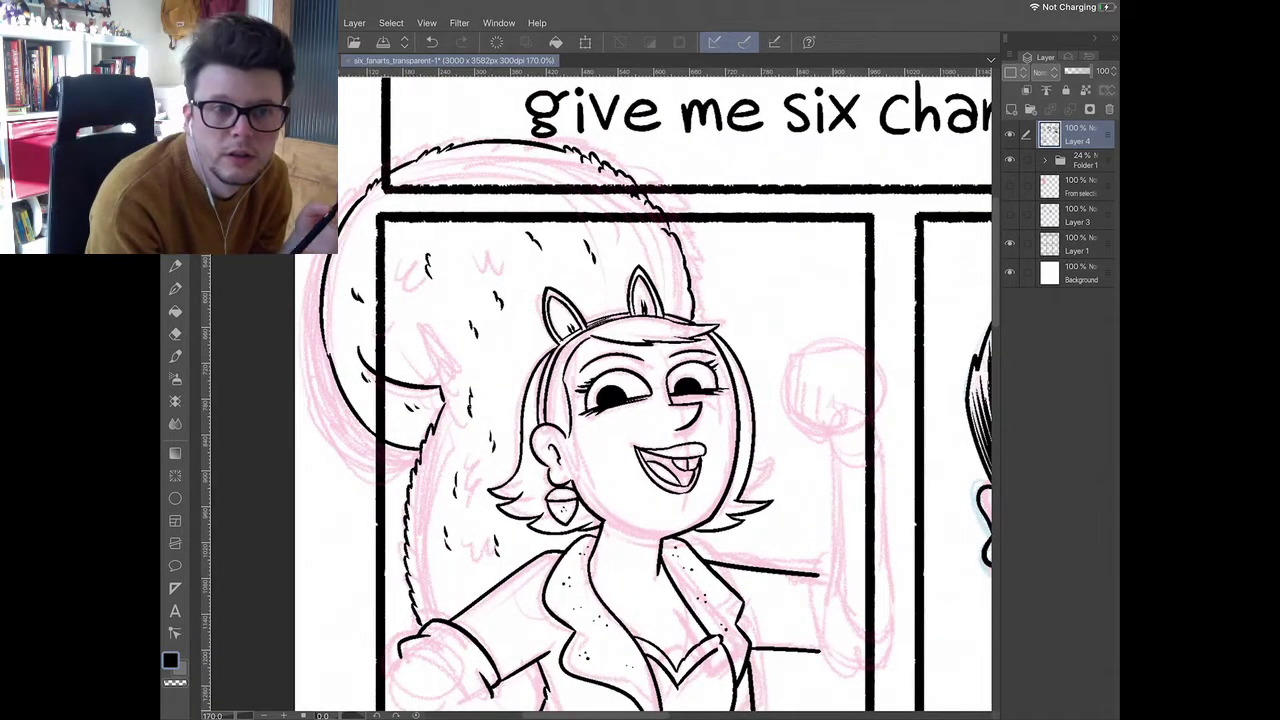
pyautogui.moveTo(500, 161); pyautogui.dragTo(522, 166)
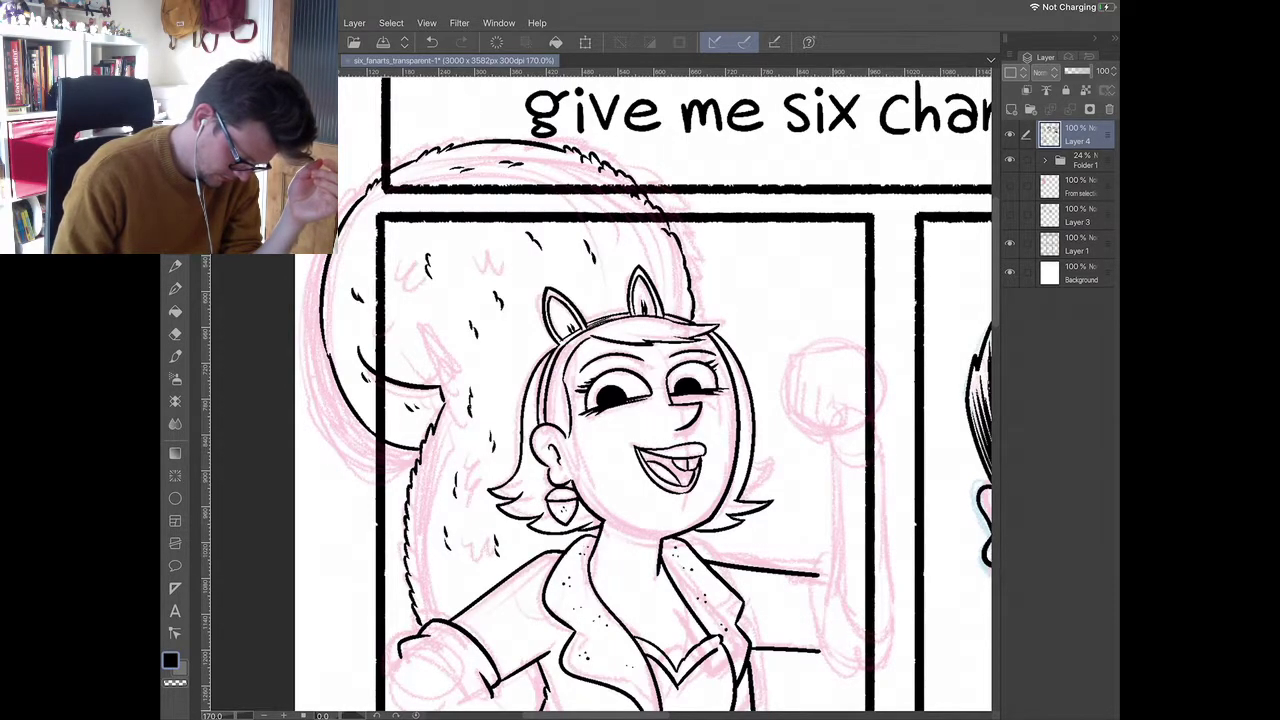
# - Ink the bent arm's elbow and forearm below the rolled sleeve, and add fold lines to the sleeve cuff
pyautogui.scroll(-2, 640, 400)
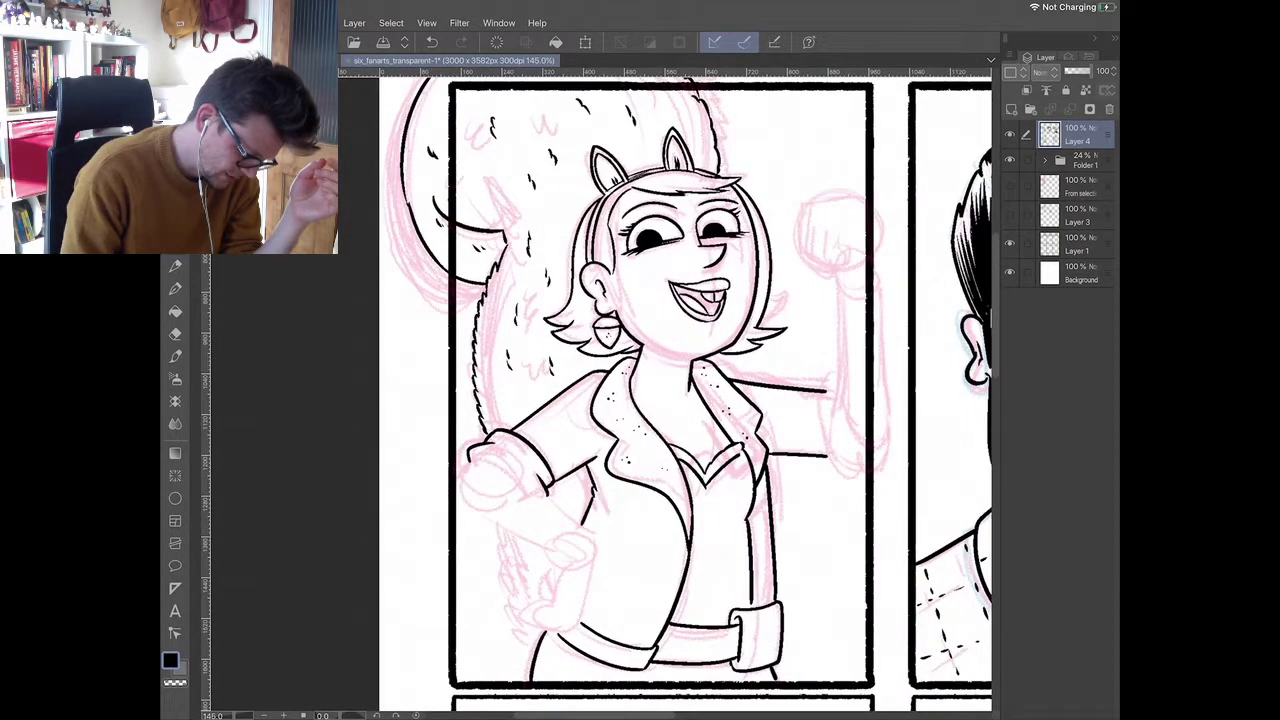
pyautogui.scroll(-3, 665, 390)
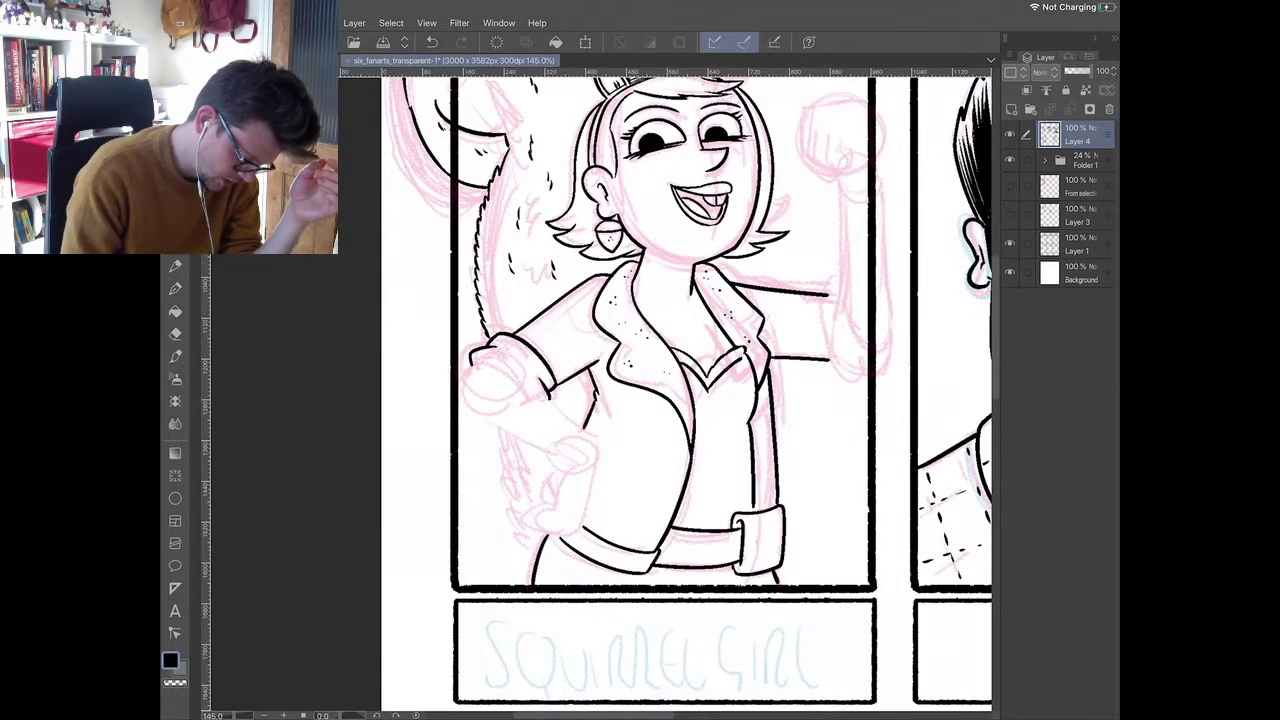
pyautogui.scroll(2, 512, 590)
pyautogui.moveTo(474, 325)
pyautogui.mouseDown()
pyautogui.moveTo(459, 366)
pyautogui.moveTo(520, 347)
pyautogui.moveTo(600, 402)
pyautogui.mouseUp()
pyautogui.moveTo(460, 363); pyautogui.dragTo(486, 393)
pyautogui.moveTo(588, 437); pyautogui.dragTo(467, 379)
pyautogui.moveTo(494, 323)
pyautogui.mouseDown()
pyautogui.moveTo(510, 316)
pyautogui.moveTo(530, 337)
pyautogui.moveTo(524, 311)
pyautogui.mouseUp()
pyautogui.moveTo(520, 331); pyautogui.dragTo(532, 321)
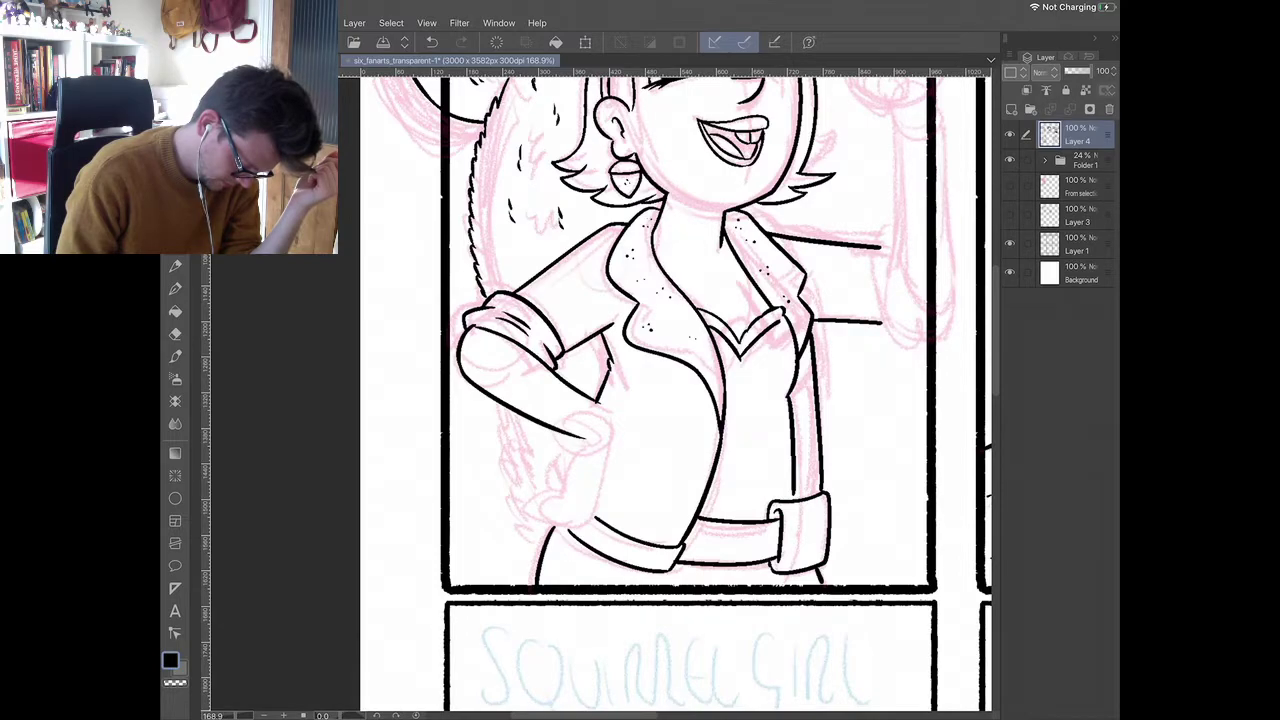
# - Ink the hand resting on the hip, from the wrist and back of the hand to the curled fingers
pyautogui.moveTo(584, 438); pyautogui.dragTo(565, 472)
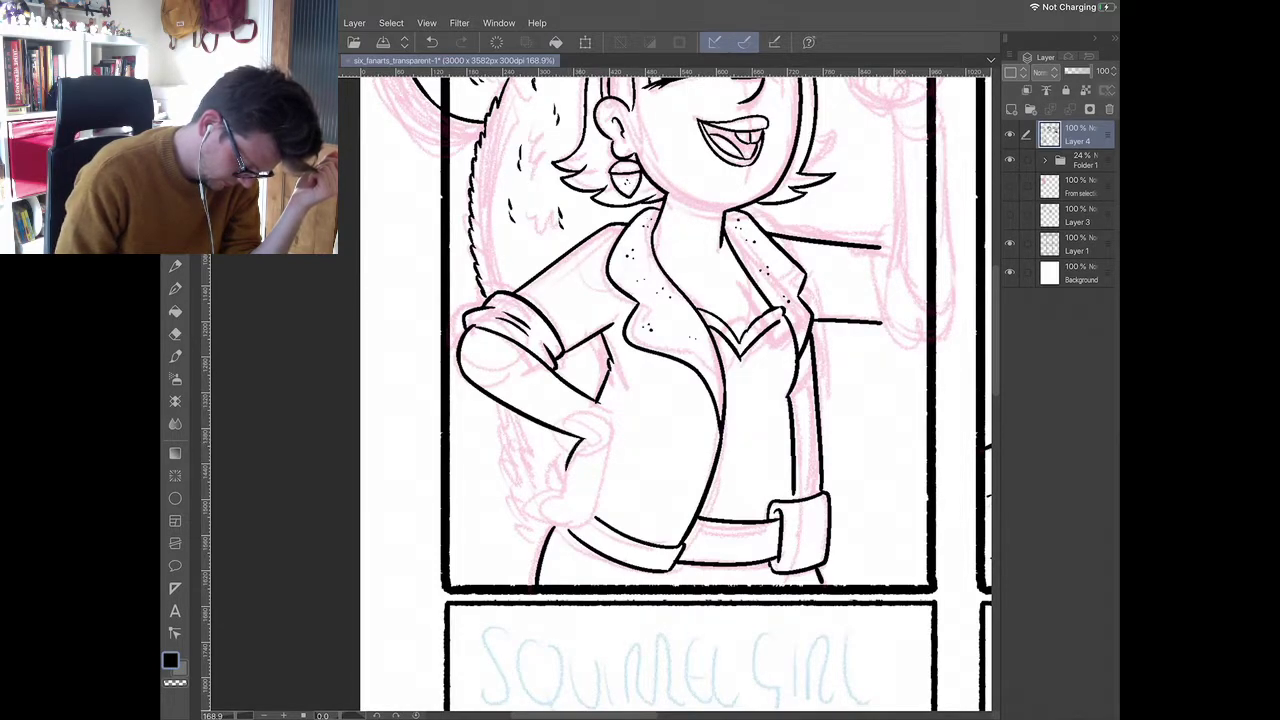
pyautogui.moveTo(604, 402); pyautogui.dragTo(594, 498)
pyautogui.scroll(-2, 600, 390)
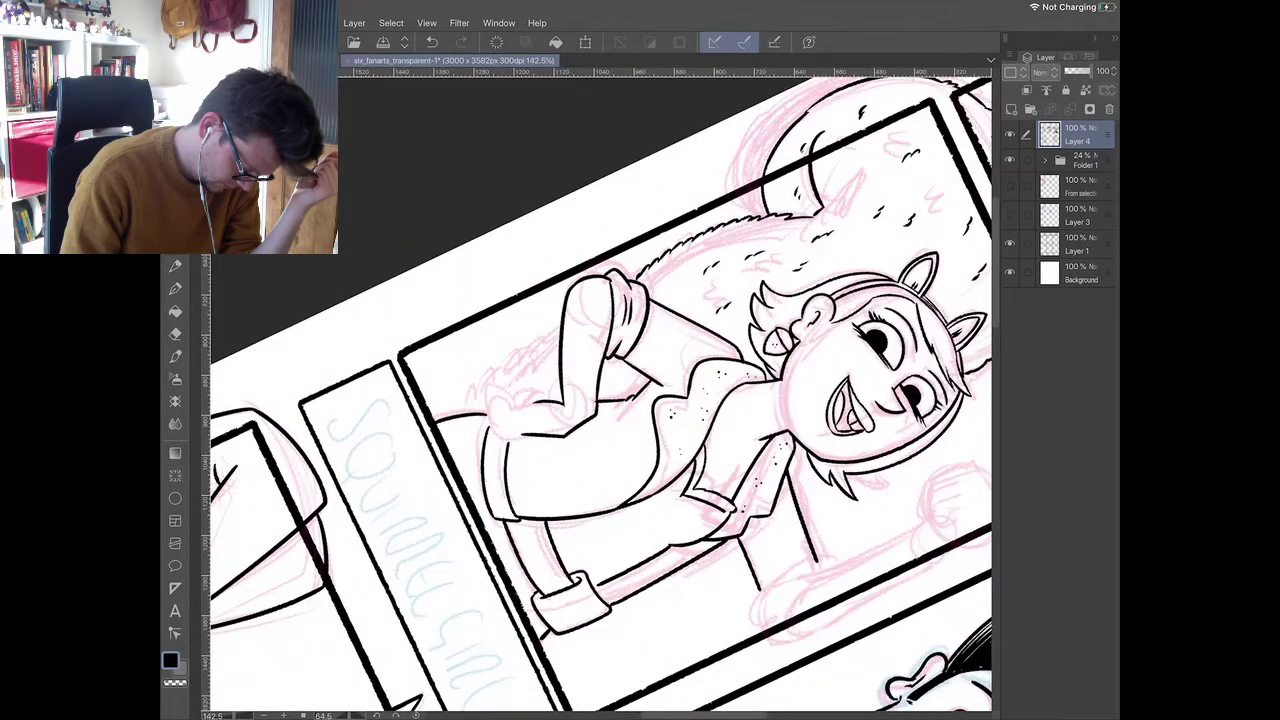
pyautogui.moveTo(520, 432)
pyautogui.mouseDown()
pyautogui.moveTo(526, 380)
pyautogui.moveTo(552, 397)
pyautogui.moveTo(519, 388)
pyautogui.moveTo(515, 402)
pyautogui.moveTo(498, 359)
pyautogui.moveTo(521, 350)
pyautogui.mouseUp()
pyautogui.scroll(2, 492, 550)
pyautogui.scroll(-2, 600, 395)
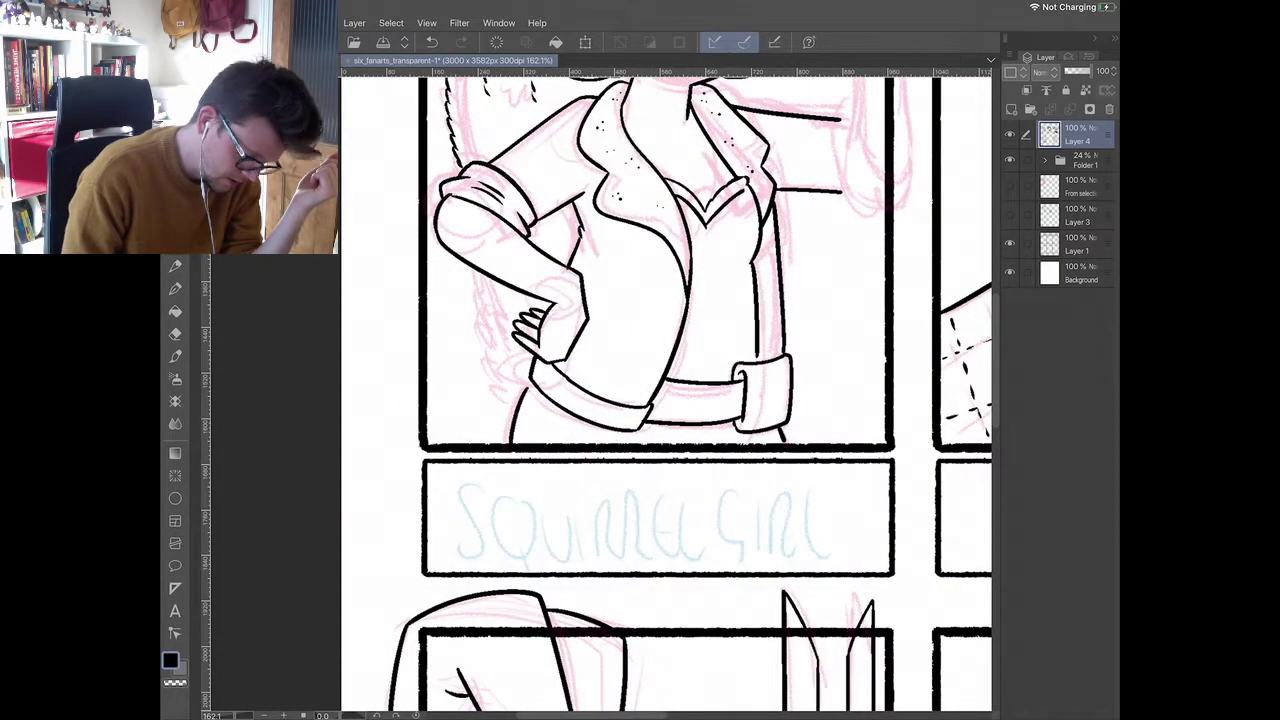
# - Undo the short stroke below the fingers and redraw the rounded end of the jacket hem beneath the hand
pyautogui.scroll(-2, 665, 395)
pyautogui.scroll(5, 665, 390)
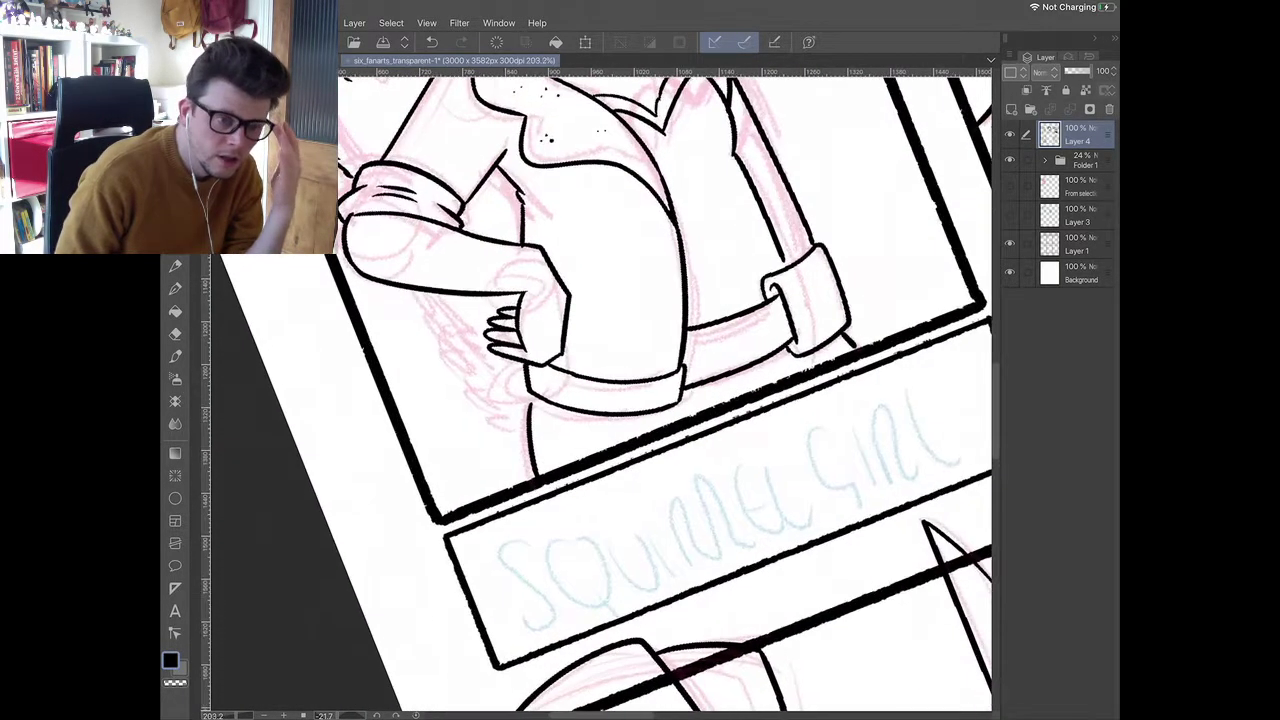
pyautogui.moveTo(503, 371); pyautogui.dragTo(511, 358)
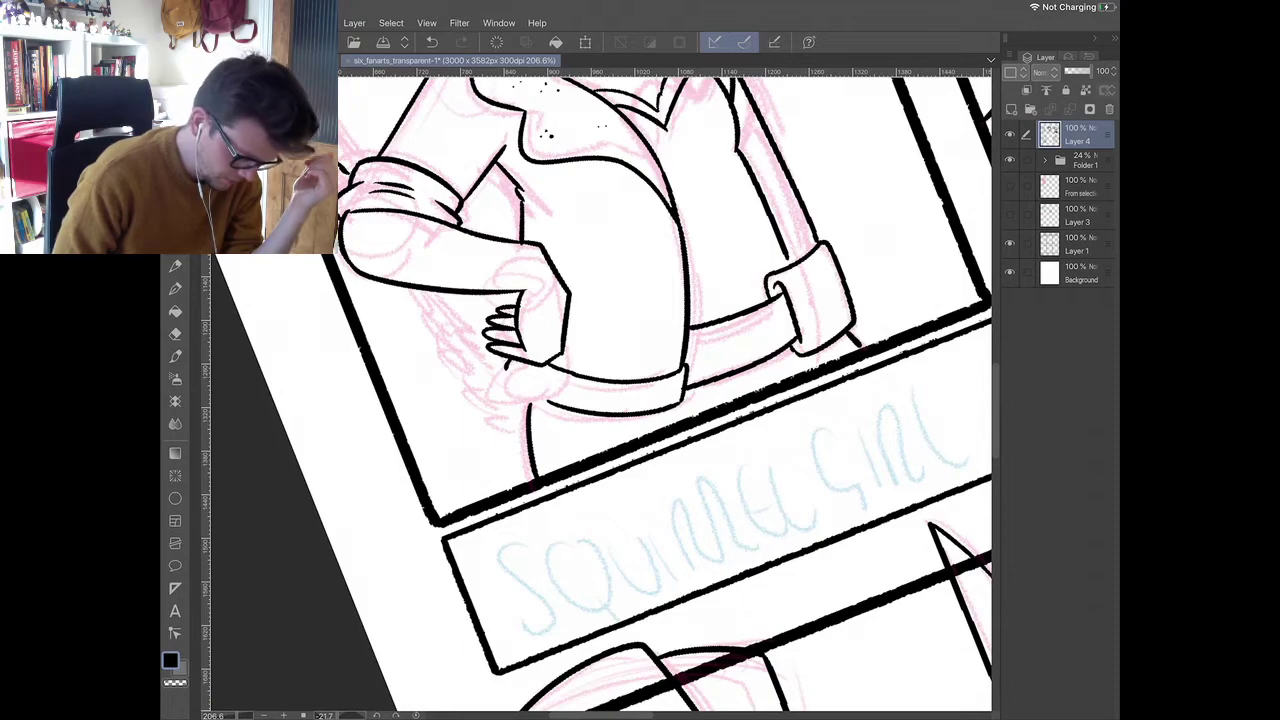
pyautogui.hotkey('ctrl', 'z')
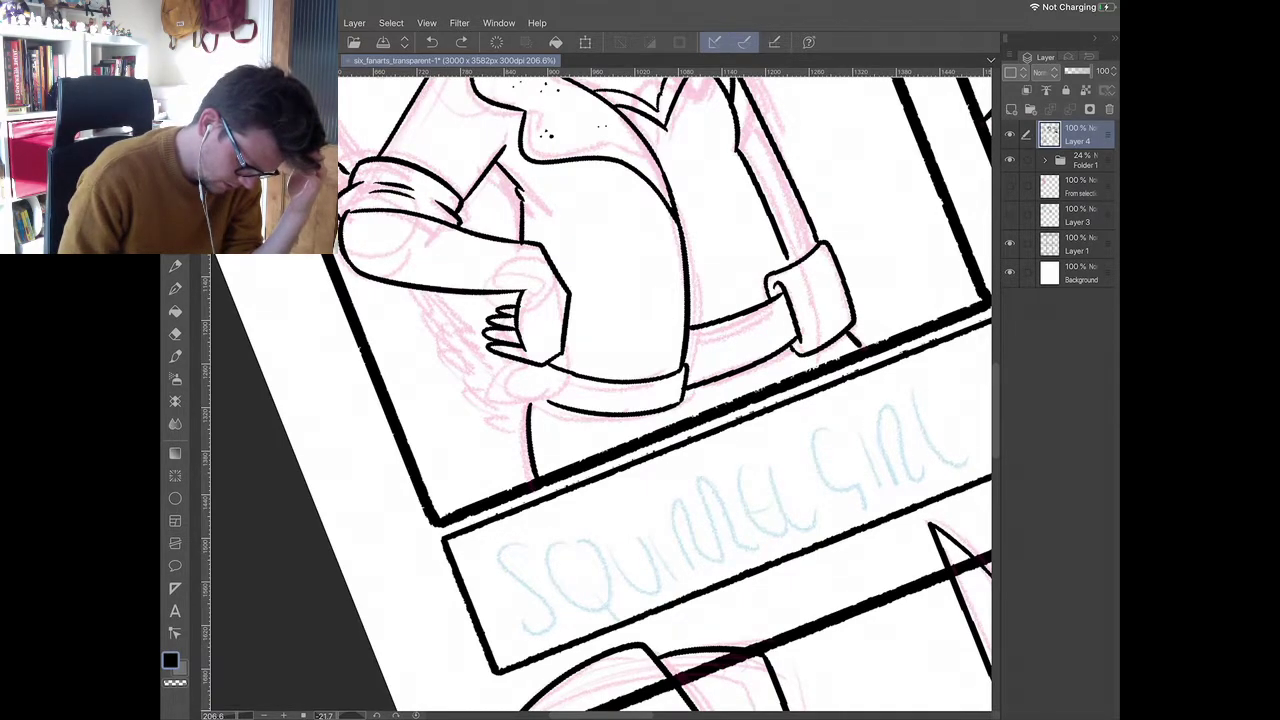
pyautogui.scroll(-2, 665, 390)
pyautogui.moveTo(545, 377); pyautogui.dragTo(551, 385)
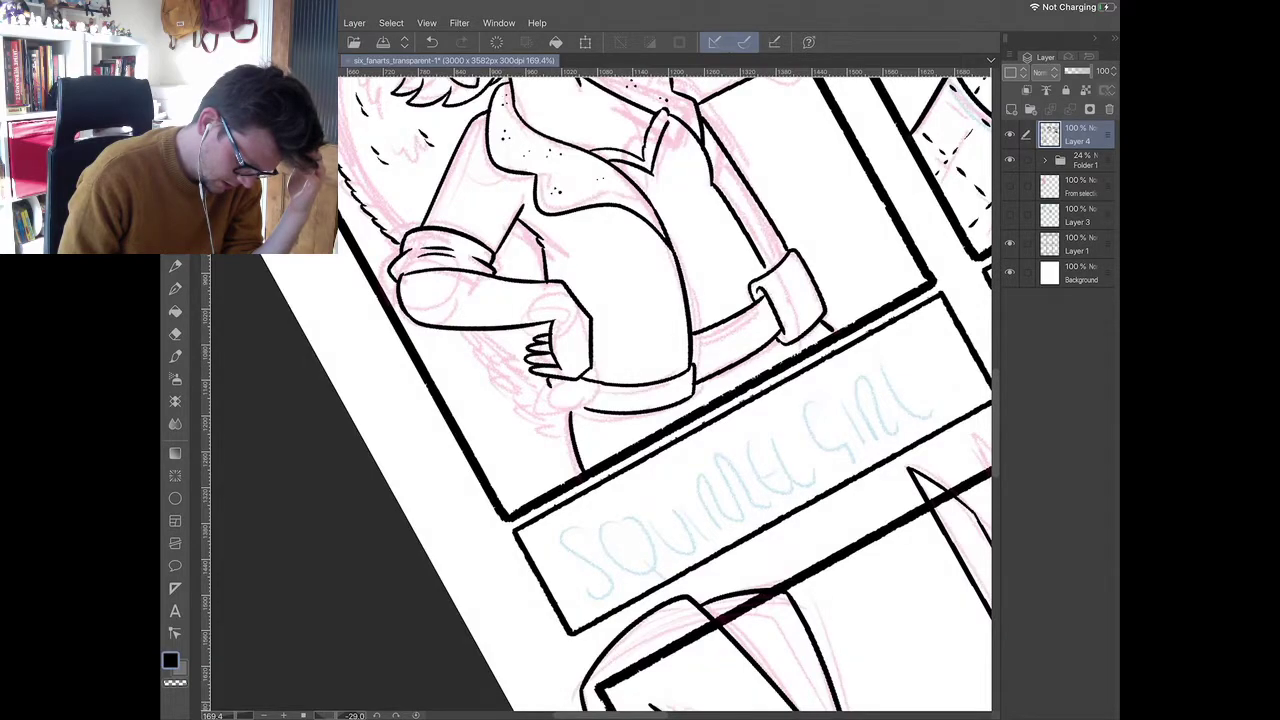
pyautogui.scroll(2, 600, 390)
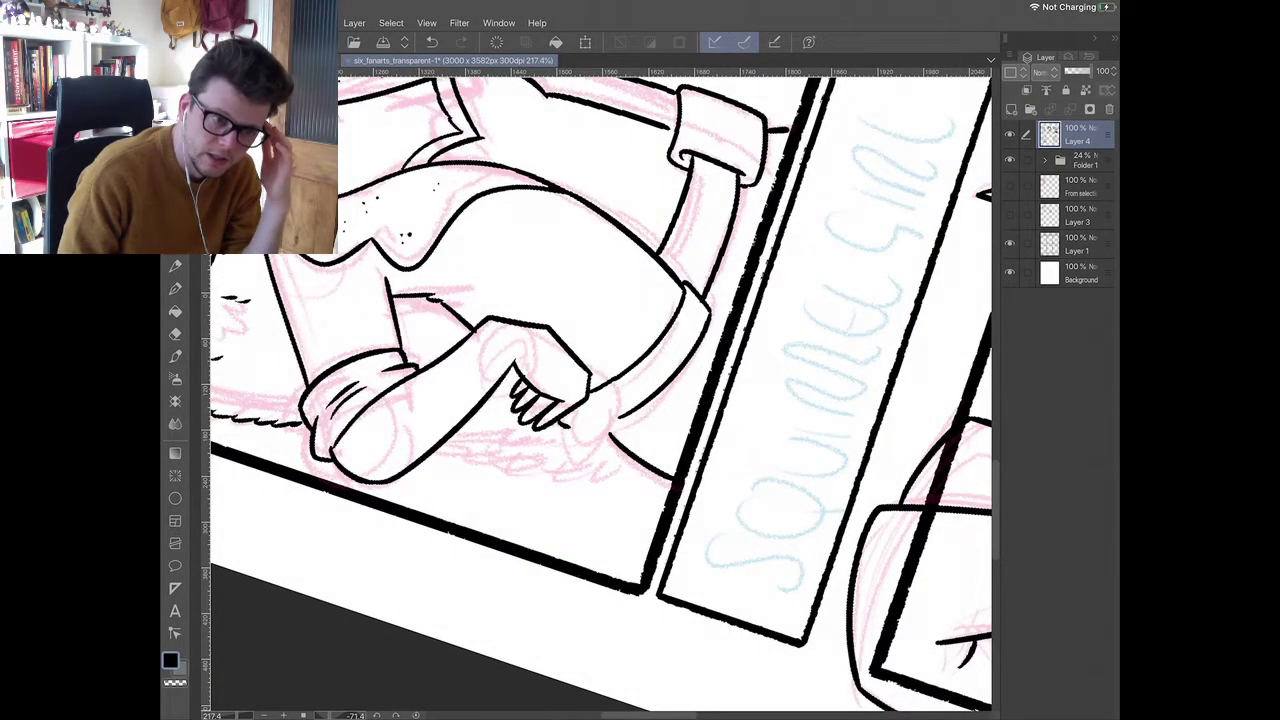
pyautogui.moveTo(566, 429); pyautogui.dragTo(626, 414)
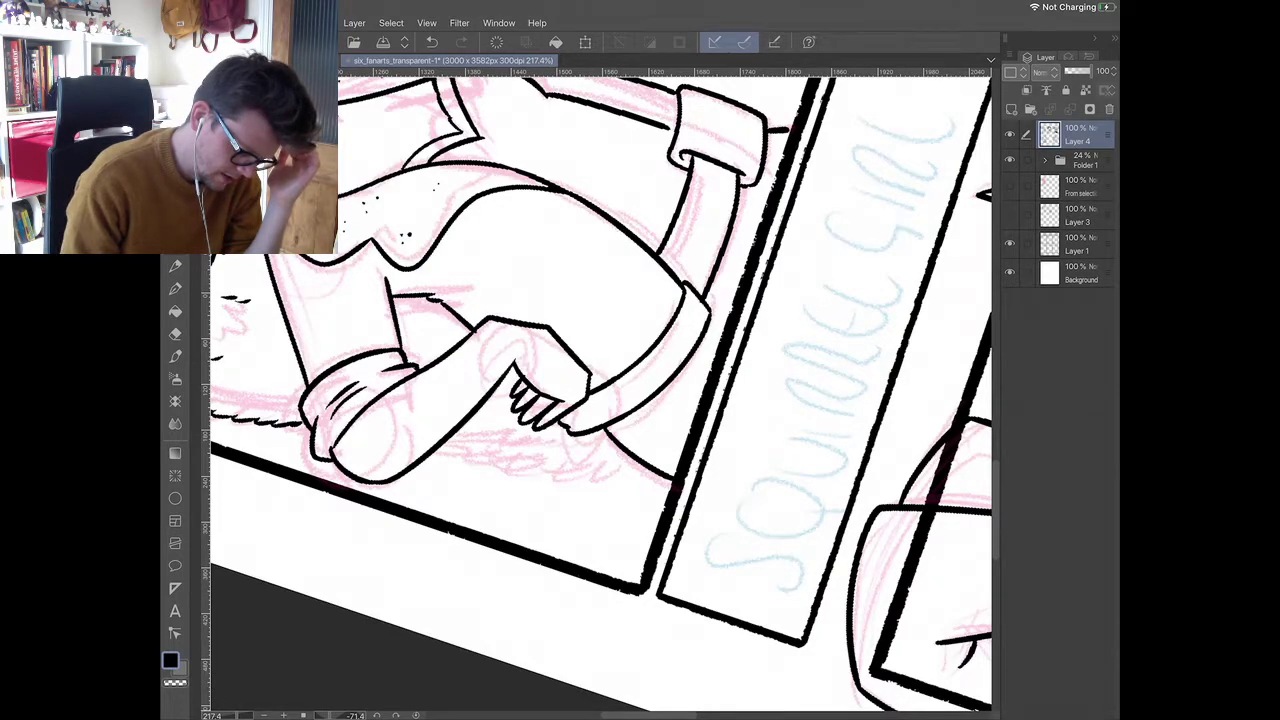
# - Add an inner line to the turned-up hem on the jacket's far side, and ink the jagged tail edge and ticks behind the forearm
pyautogui.scroll(-3, 600, 394)
pyautogui.scroll(1, 600, 394)
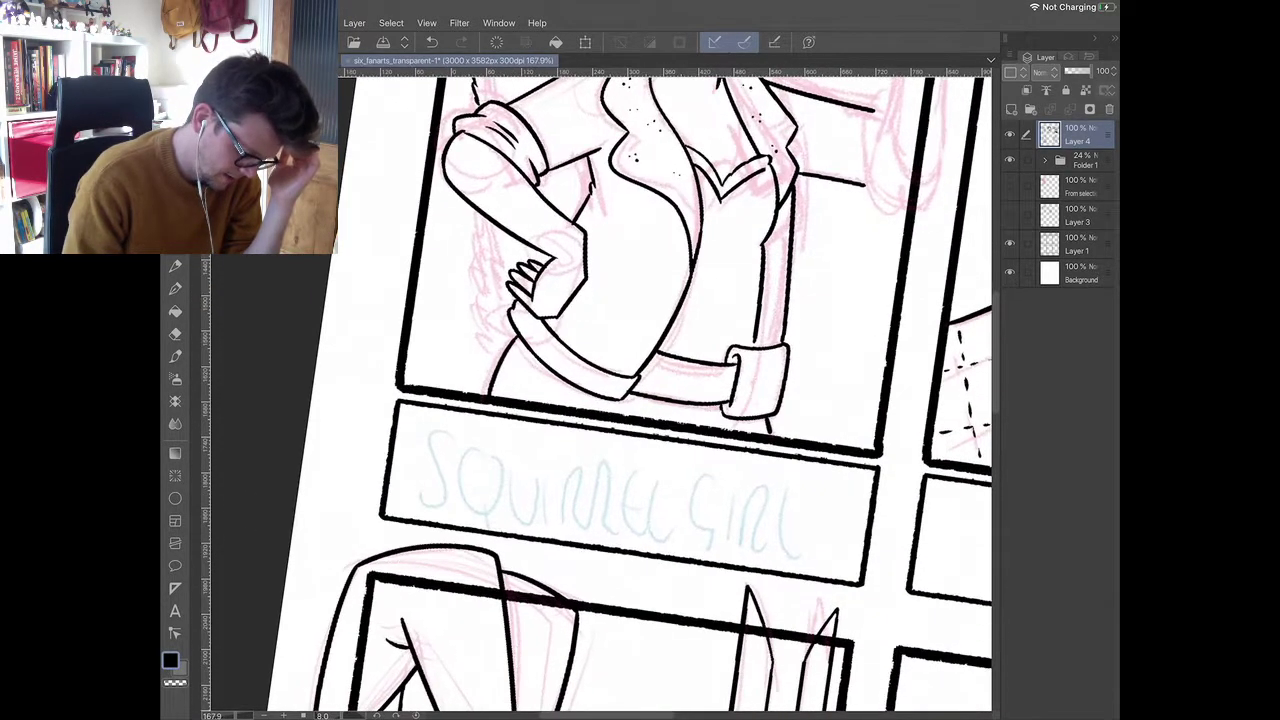
pyautogui.moveTo(742, 361); pyautogui.dragTo(738, 400)
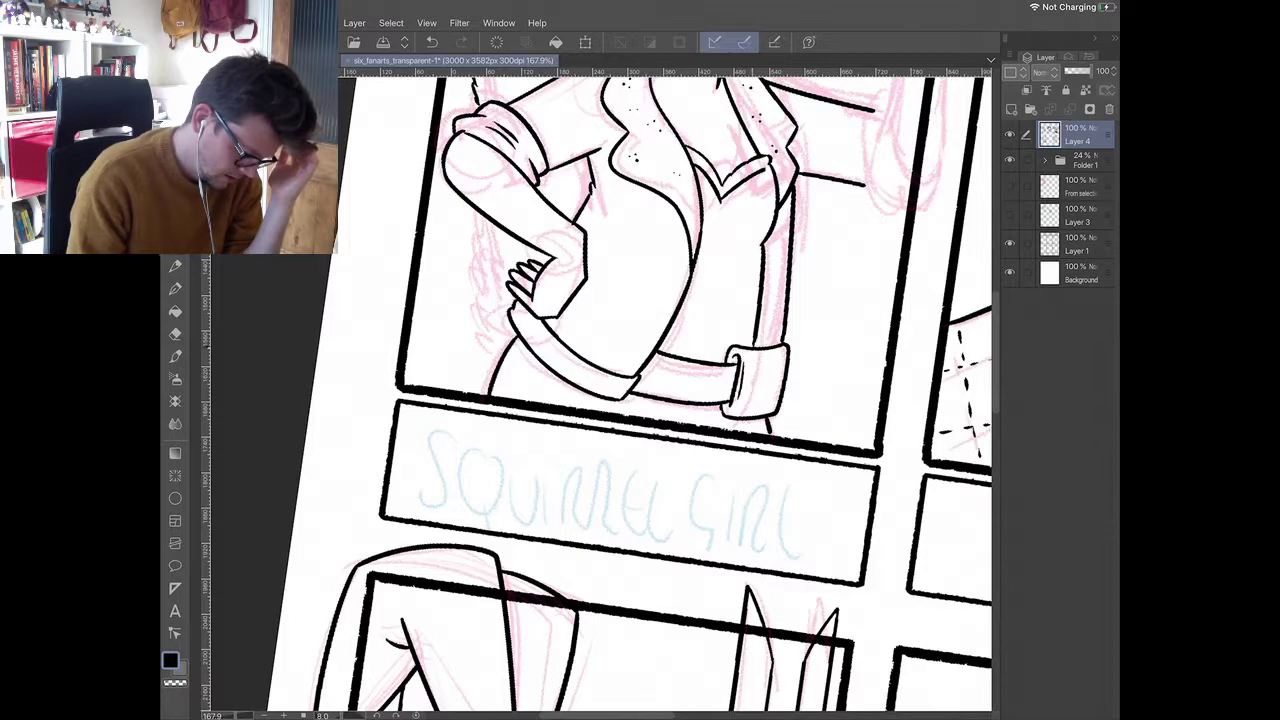
pyautogui.scroll(3, 660, 390)
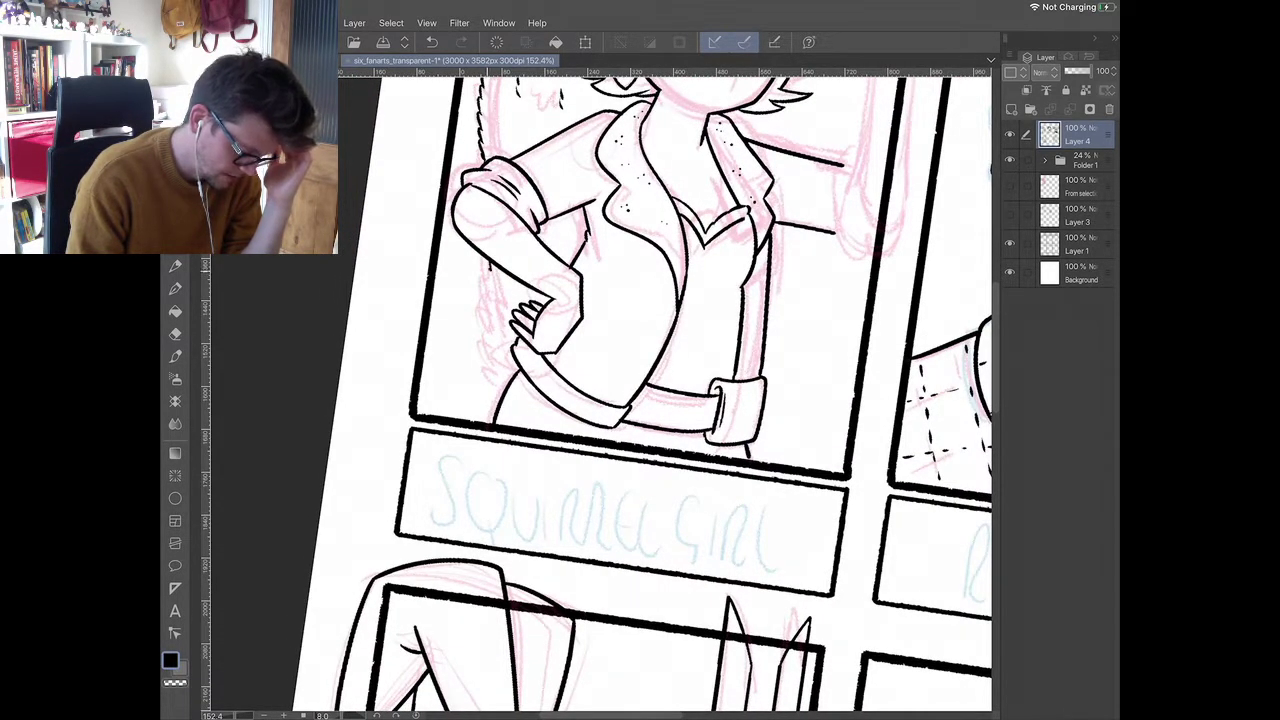
pyautogui.moveTo(488, 288)
pyautogui.mouseDown()
pyautogui.moveTo(487, 366)
pyautogui.moveTo(503, 394)
pyautogui.mouseUp()
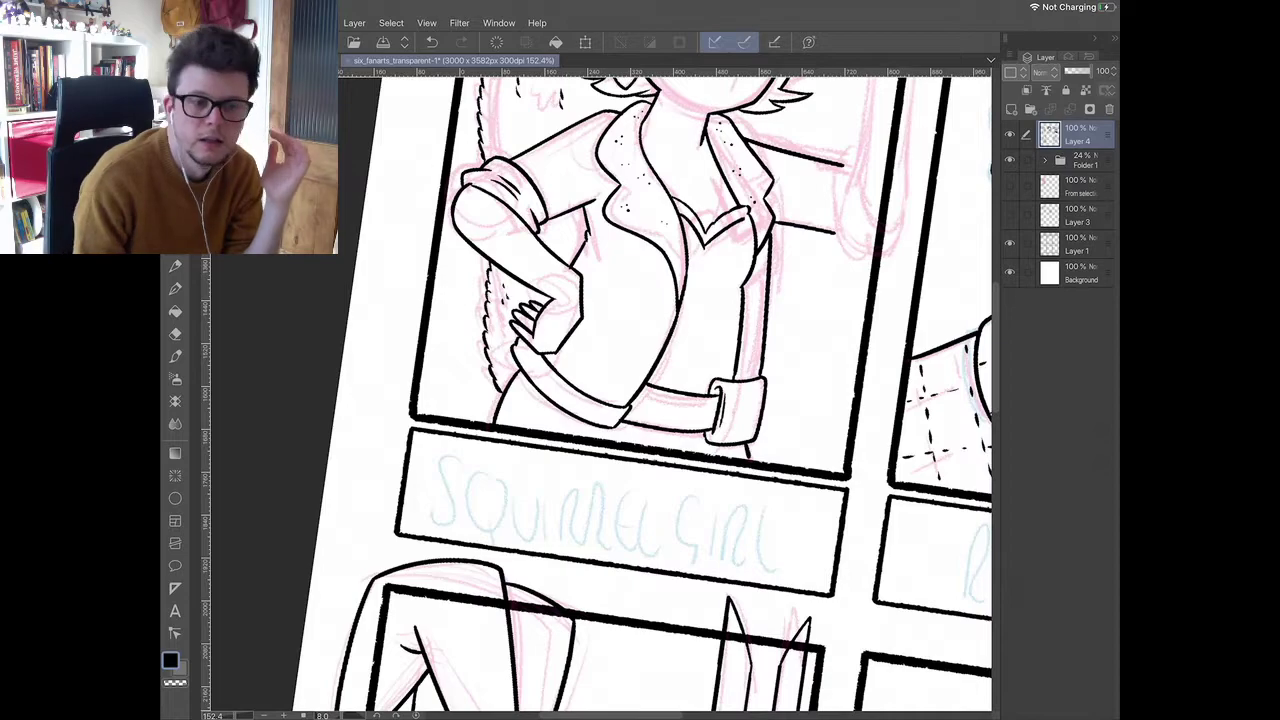
# - Ink the first outline strokes of a pocket on the jacket front with short ticks above it, undoing the last two strokes
pyautogui.scroll(-2, 600, 395)
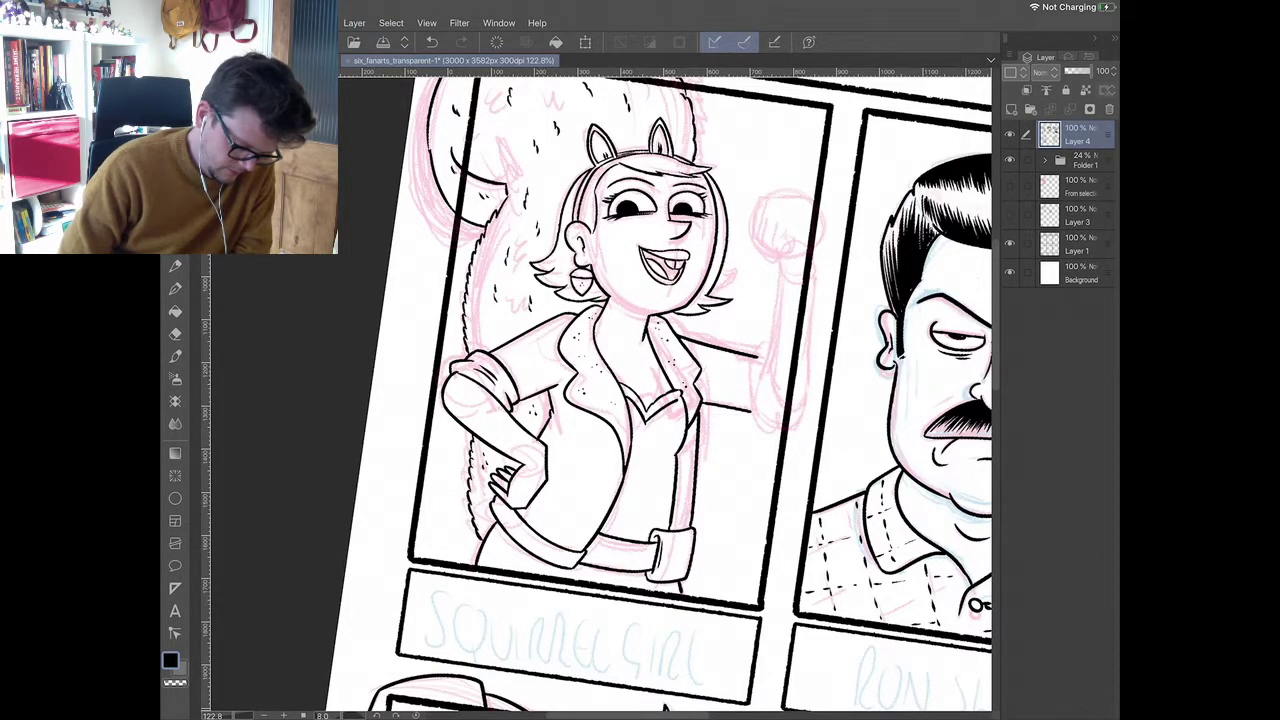
pyautogui.scroll(1, 760, 313)
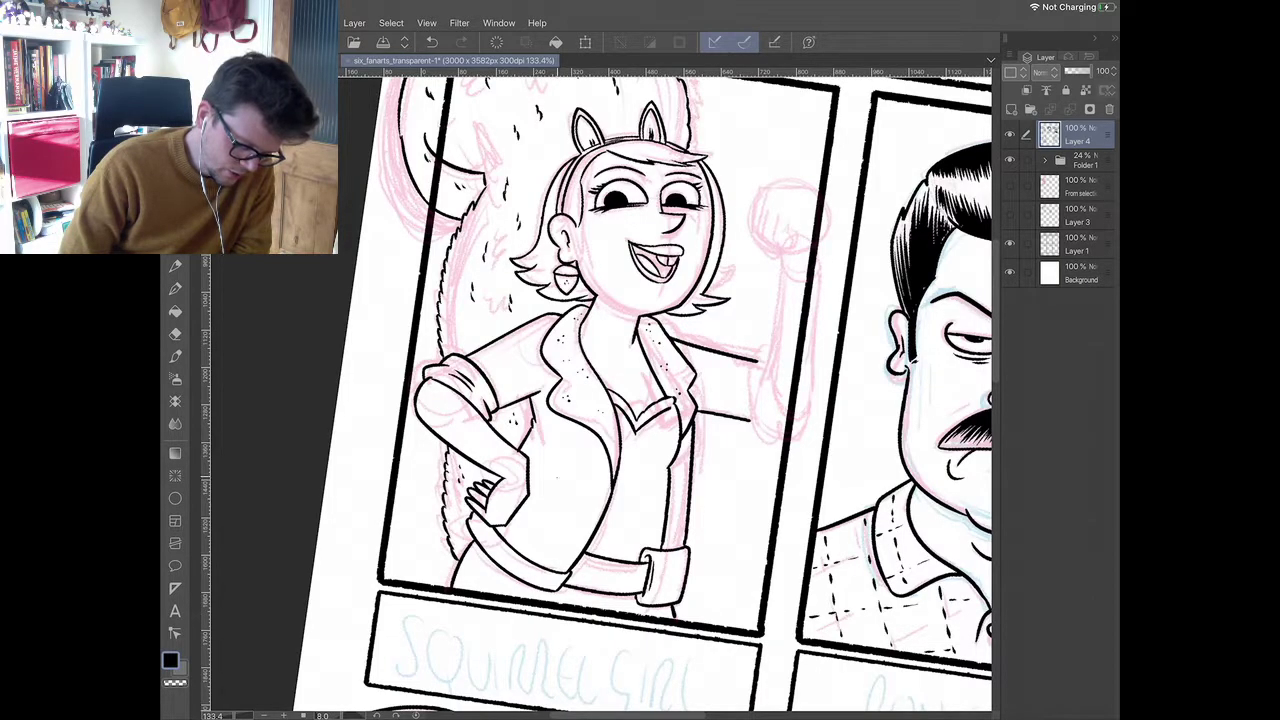
pyautogui.scroll(-2, 600, 400)
pyautogui.scroll(4, 600, 400)
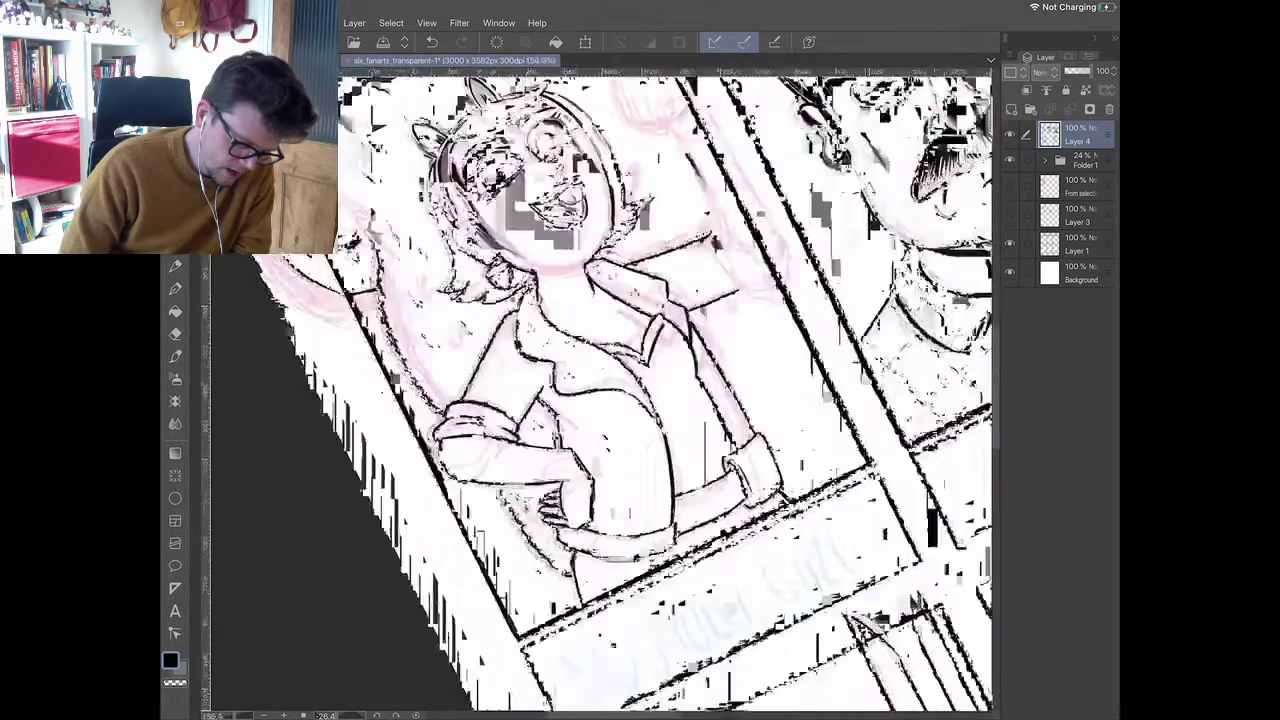
pyautogui.moveTo(586, 430)
pyautogui.mouseDown()
pyautogui.moveTo(647, 428)
pyautogui.moveTo(661, 452)
pyautogui.moveTo(627, 462)
pyautogui.moveTo(665, 451)
pyautogui.moveTo(660, 506)
pyautogui.mouseUp()
pyautogui.scroll(-5, 600, 400)
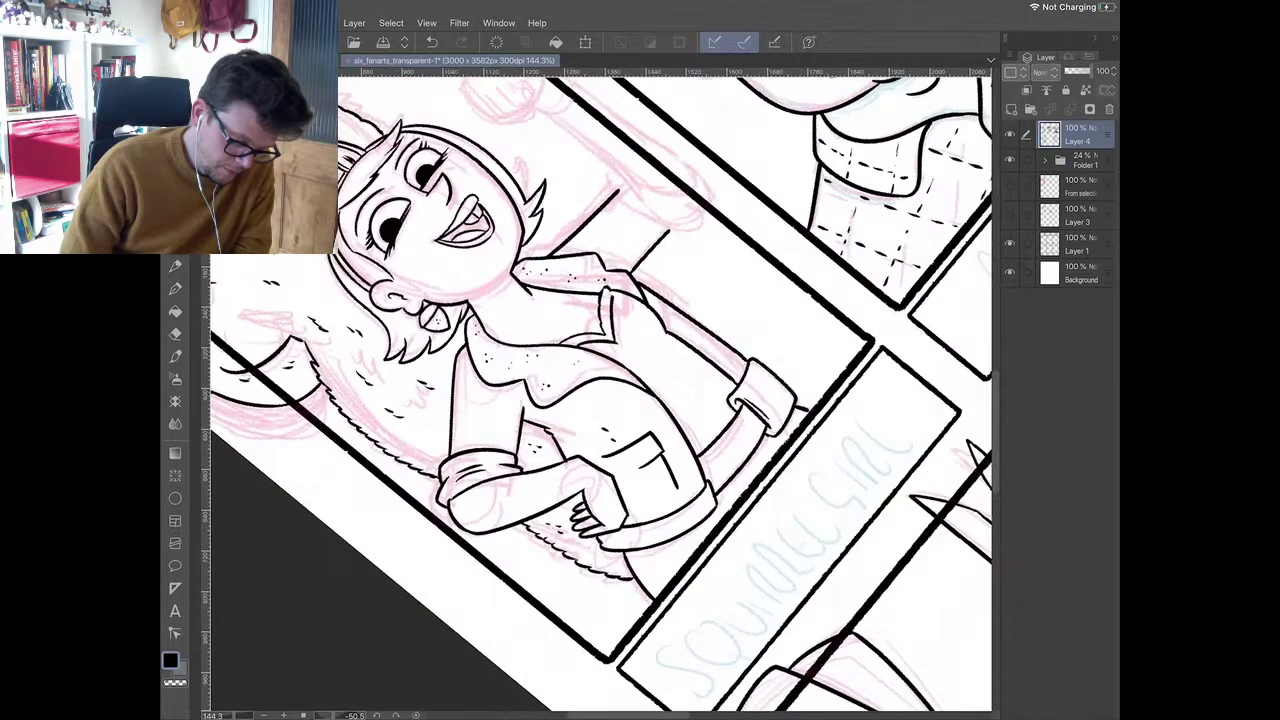
pyautogui.scroll(5, 600, 400)
pyautogui.hotkey('ctrl', 'z')
pyautogui.hotkey('ctrl', 'z')
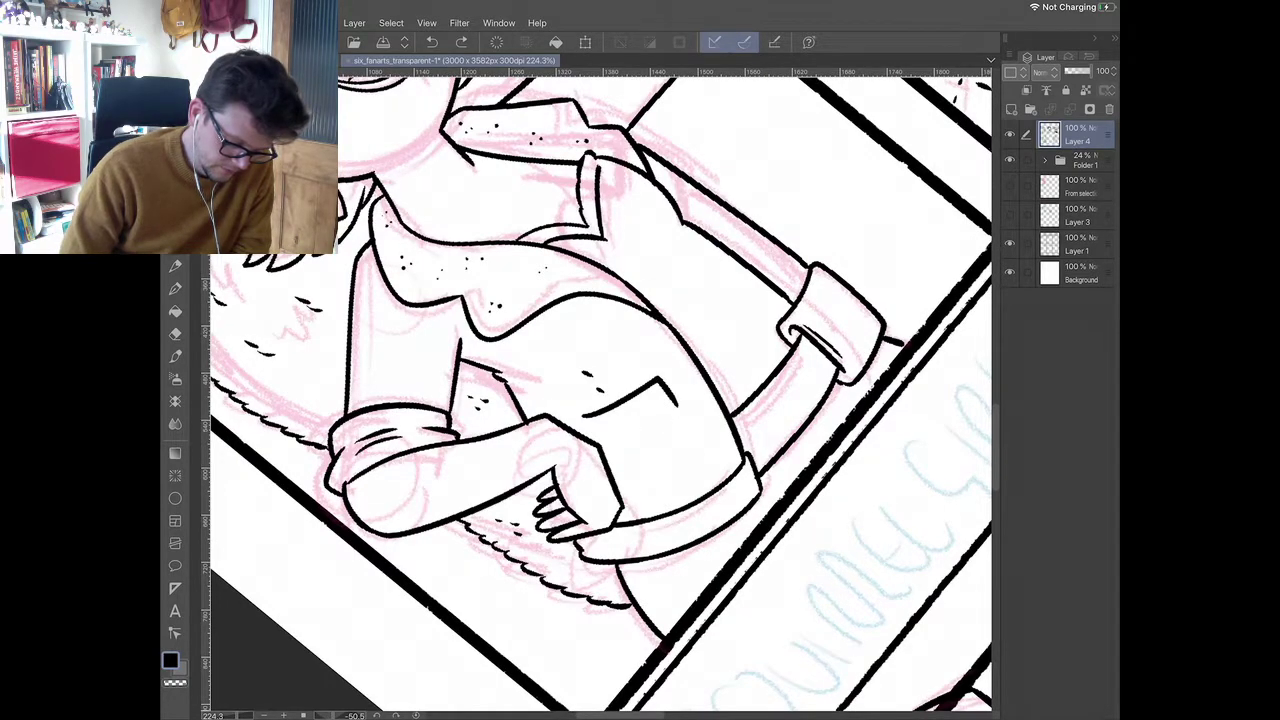
# - Complete the jacket pocket's side and lower lines and add small dots at the corner of the jacket hem
pyautogui.moveTo(675, 402); pyautogui.dragTo(680, 412)
pyautogui.moveTo(622, 446)
pyautogui.mouseDown()
pyautogui.moveTo(679, 416)
pyautogui.moveTo(692, 458)
pyautogui.moveTo(634, 494)
pyautogui.mouseUp()
pyautogui.click(742, 483)
pyautogui.click(748, 488)
pyautogui.click(742, 491)
pyautogui.moveTo(657, 378); pyautogui.dragTo(574, 402)
pyautogui.scroll(-3, 600, 395)
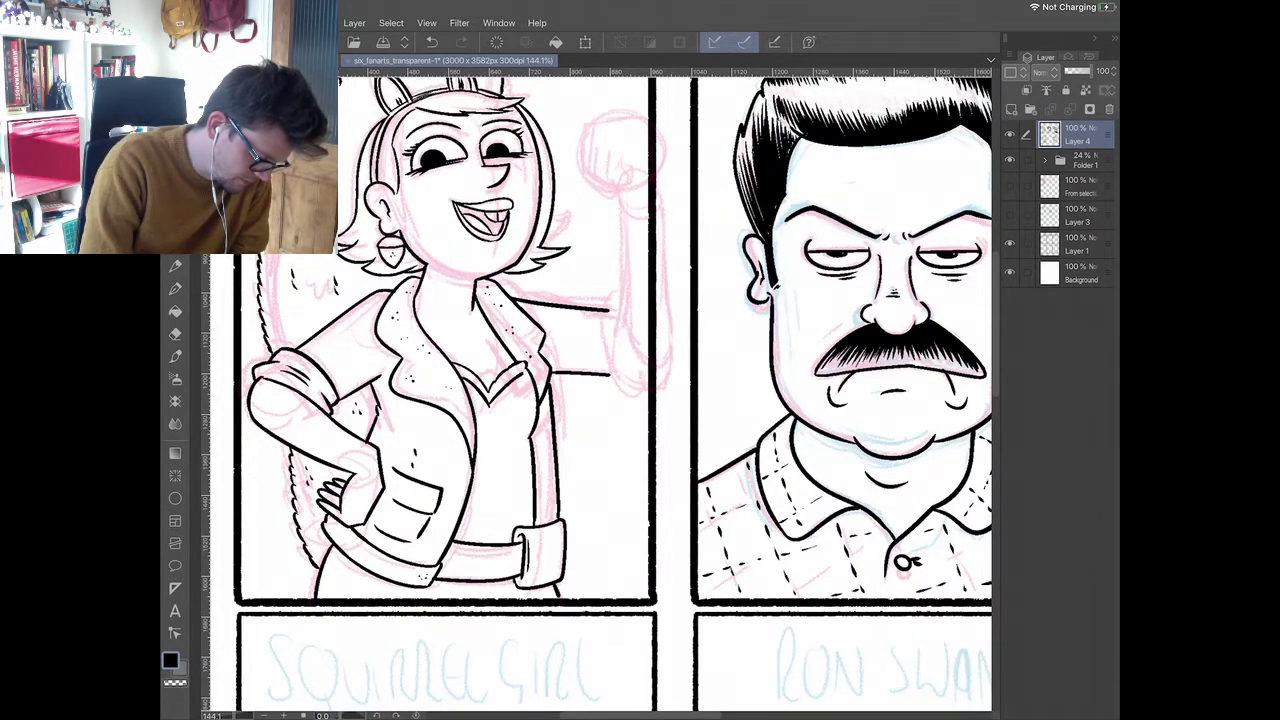
# - Erase the lower line of the raised arm's sleeve beside the jacket collar and switch back to the pen
pyautogui.scroll(2, 609, 330)
pyautogui.scroll(1, 609, 330)
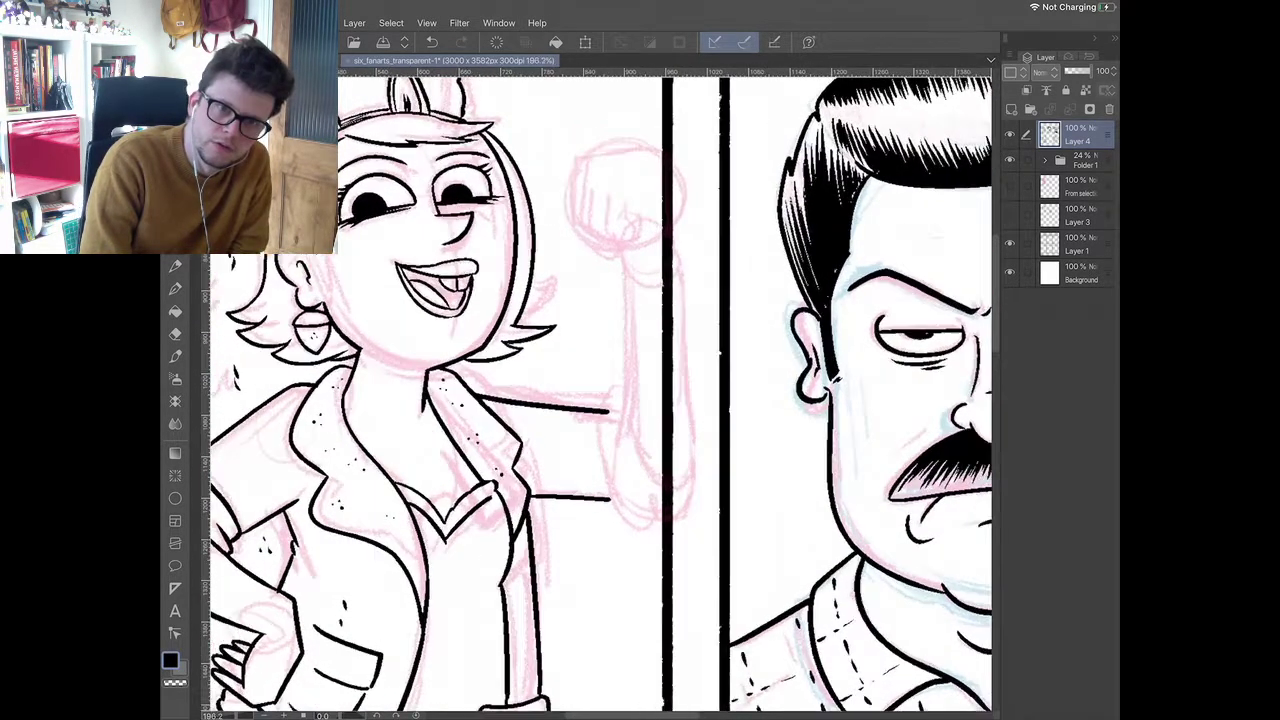
pyautogui.scroll(2, 600, 390)
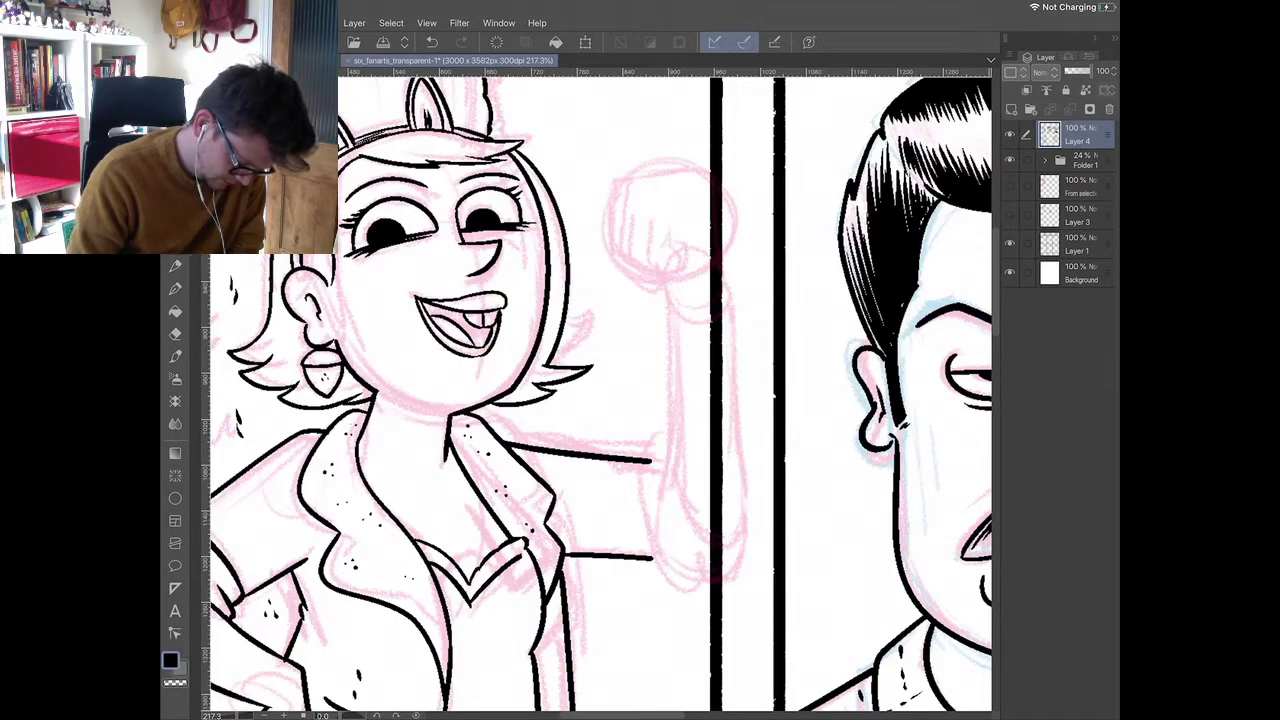
pyautogui.scroll(1, 601, 394)
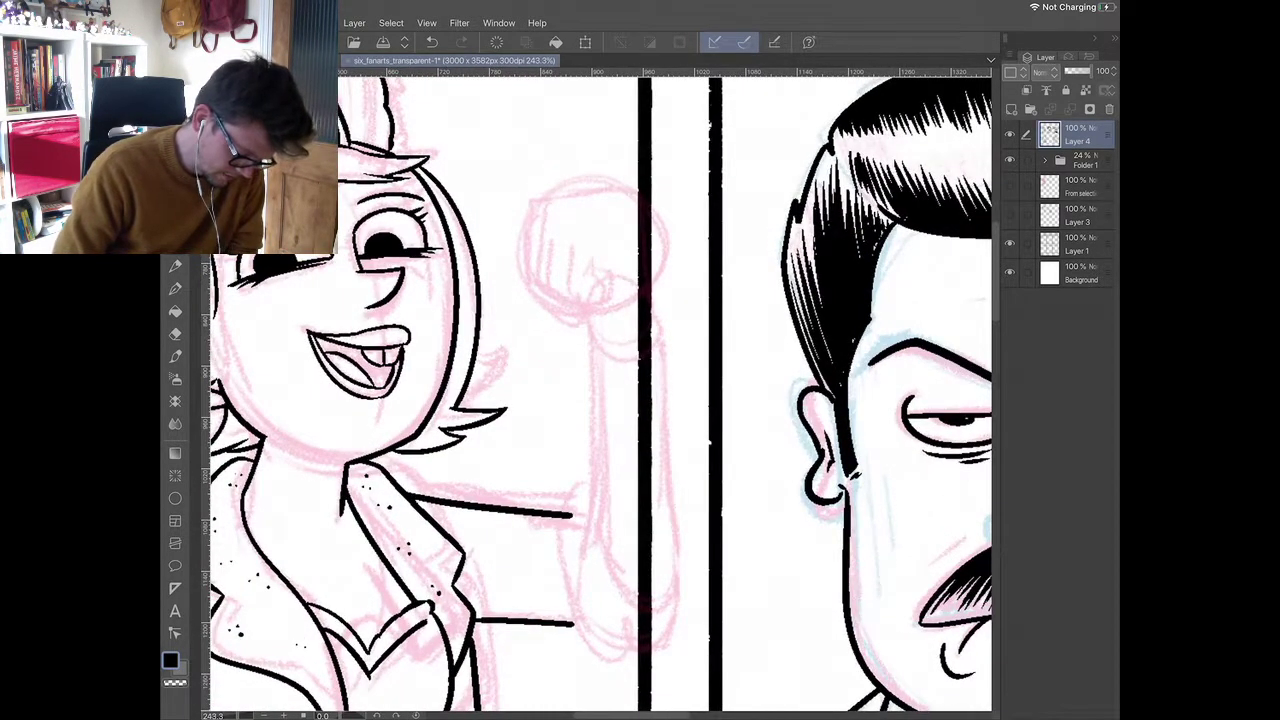
pyautogui.scroll(-2, 601, 394)
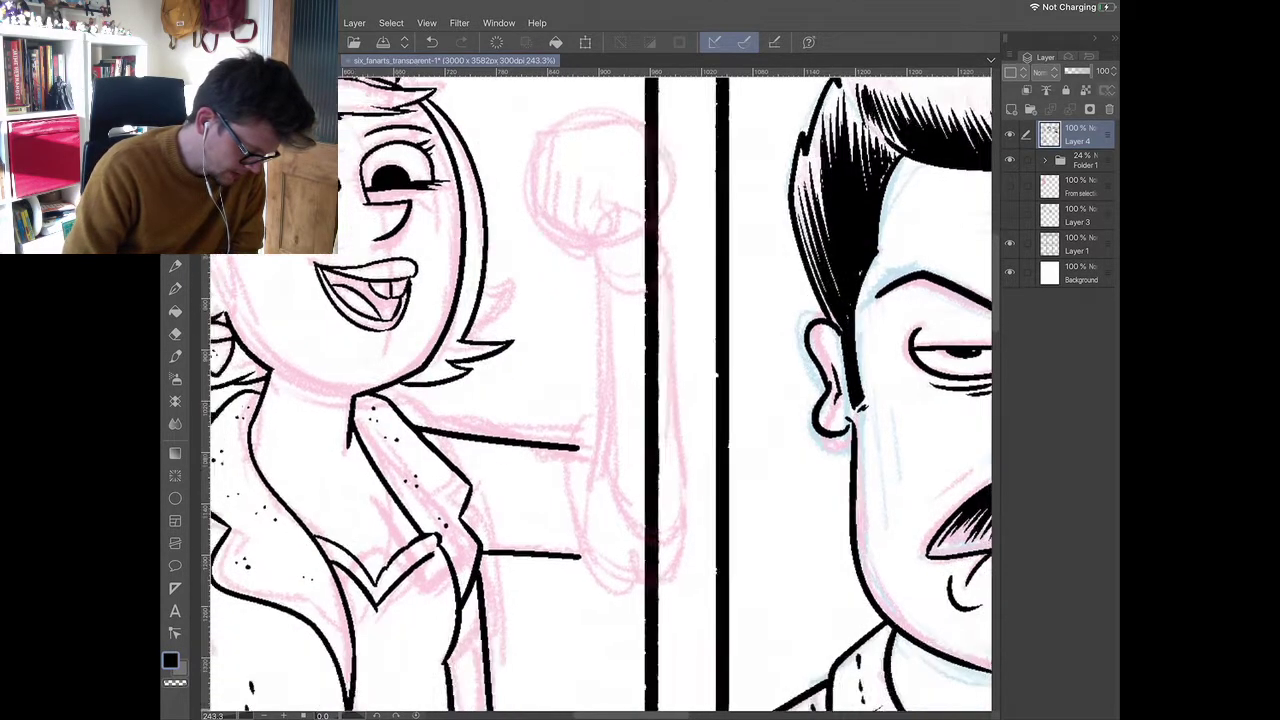
pyautogui.click(175, 334)
pyautogui.moveTo(496, 525); pyautogui.dragTo(600, 530)
pyautogui.press('p')
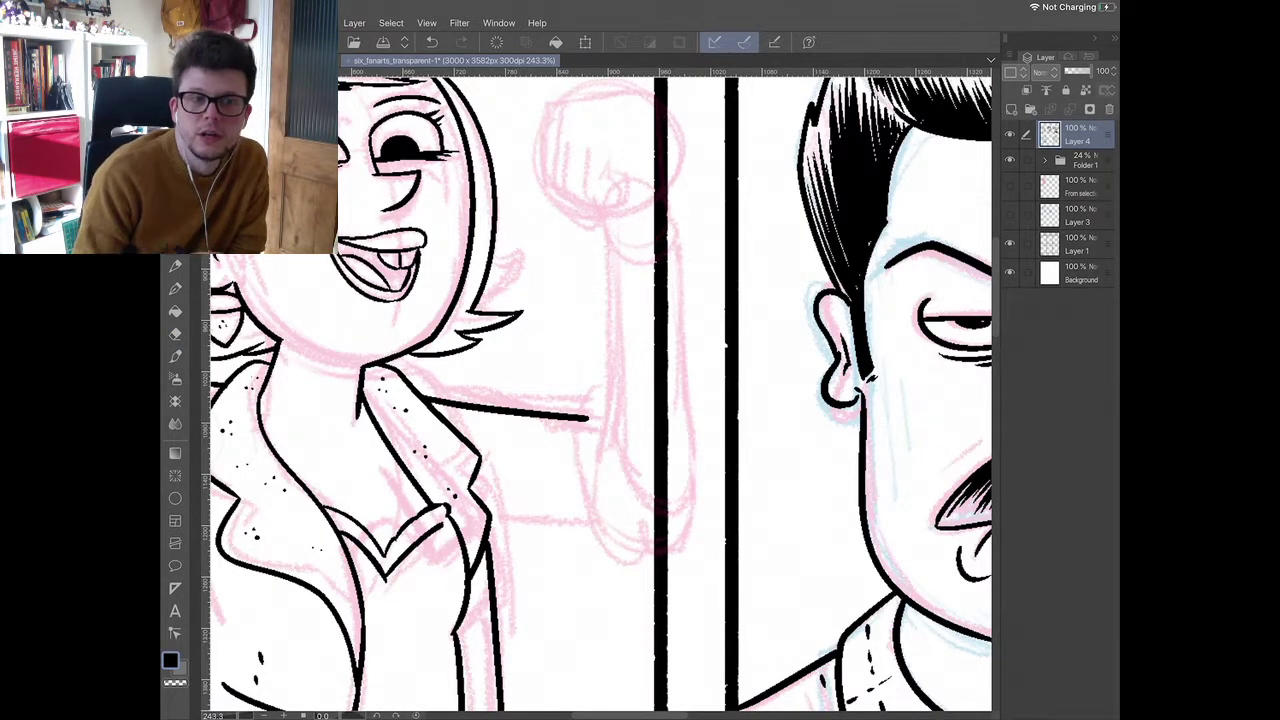
pyautogui.scroll(-1, 600, 400)
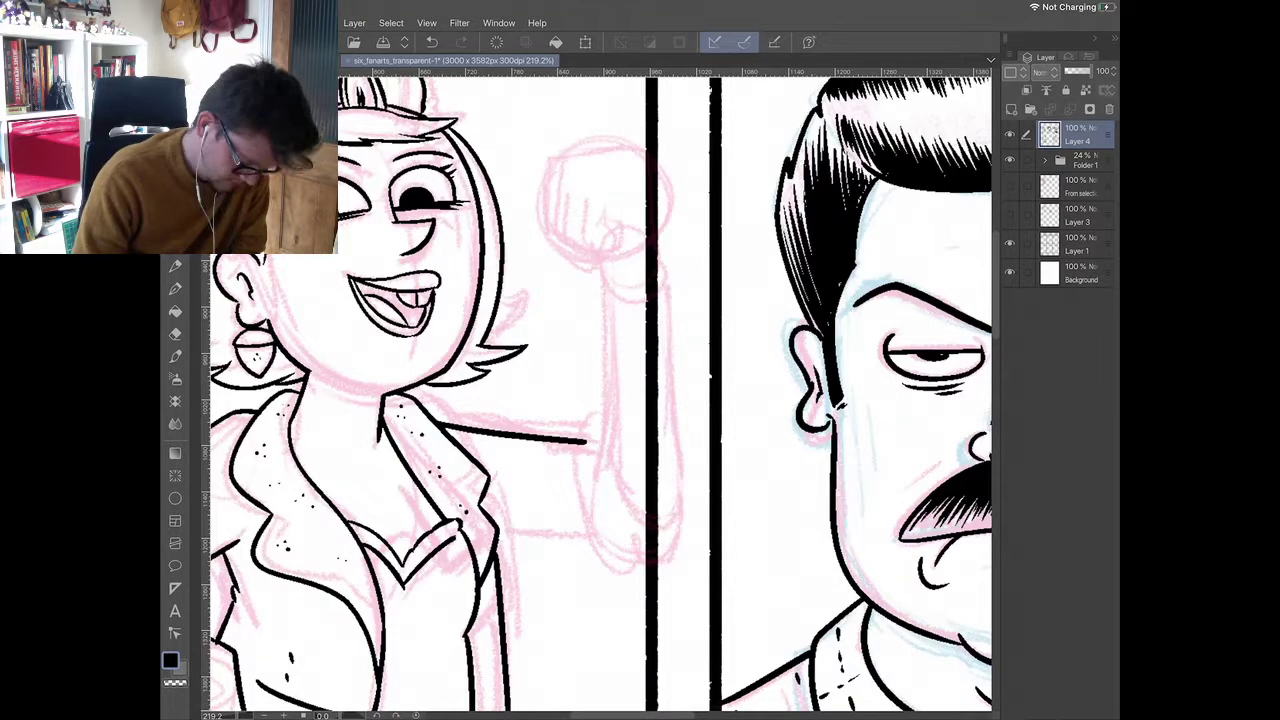
pyautogui.scroll(2, 600, 390)
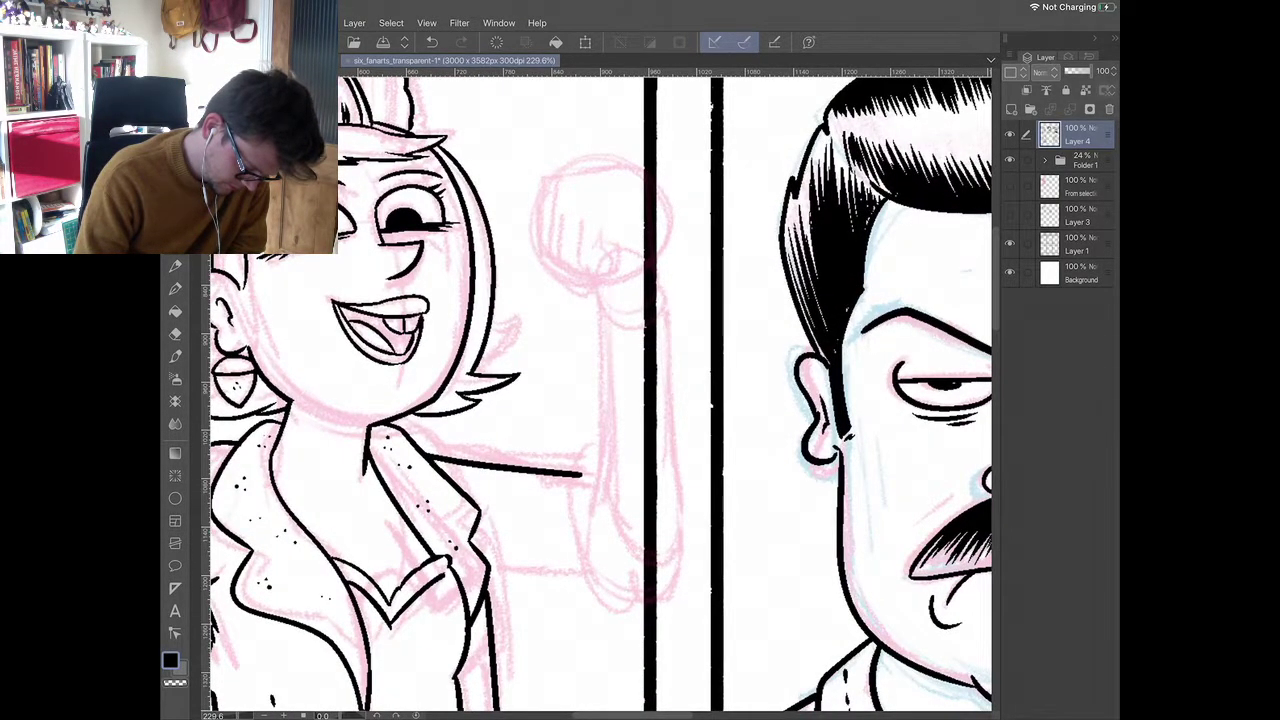
# - Ink the raised fist's fingers, thumb and outer contour, and add the inner line of the forearm down to the elbow crease
pyautogui.moveTo(605, 216)
pyautogui.mouseDown()
pyautogui.moveTo(601, 262)
pyautogui.moveTo(582, 246)
pyautogui.moveTo(580, 212)
pyautogui.mouseUp()
pyautogui.moveTo(582, 256)
pyautogui.mouseDown()
pyautogui.moveTo(565, 246)
pyautogui.moveTo(562, 206)
pyautogui.moveTo(548, 232)
pyautogui.moveTo(550, 196)
pyautogui.mouseUp()
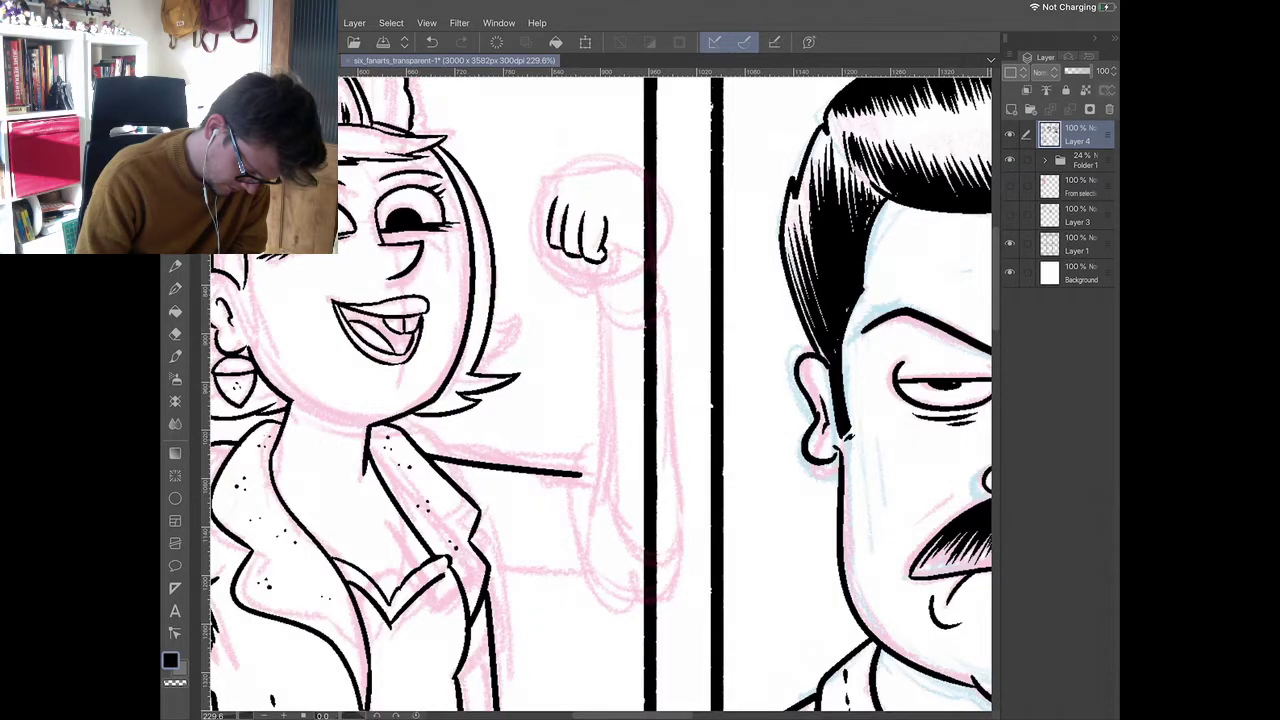
pyautogui.moveTo(557, 250)
pyautogui.mouseDown()
pyautogui.moveTo(586, 280)
pyautogui.moveTo(606, 266)
pyautogui.moveTo(540, 236)
pyautogui.moveTo(544, 184)
pyautogui.moveTo(612, 168)
pyautogui.moveTo(666, 222)
pyautogui.mouseUp()
pyautogui.moveTo(604, 270); pyautogui.dragTo(605, 455)
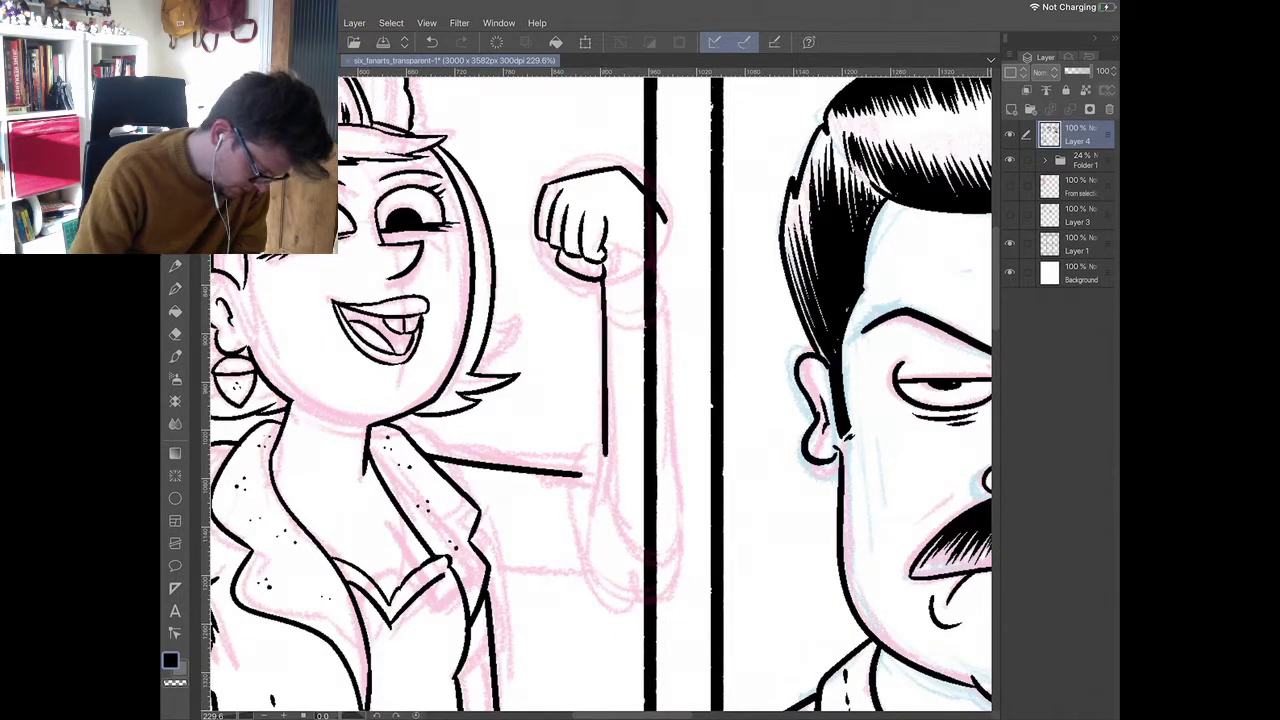
# - Undo the forearm's outer line and erase the back edge of the raised fist
pyautogui.moveTo(662, 222); pyautogui.dragTo(667, 436)
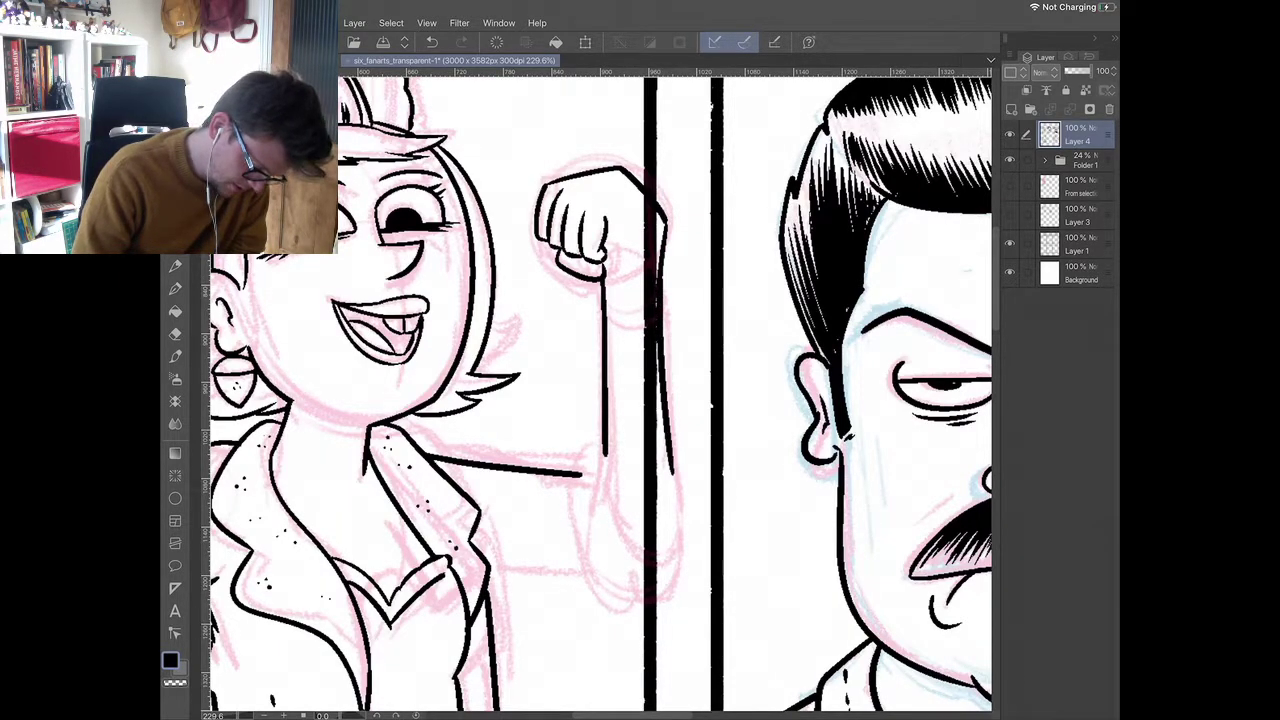
pyautogui.hotkey('ctrl', 'z')
pyautogui.press('e')
pyautogui.moveTo(650, 190)
pyautogui.mouseDown()
pyautogui.moveTo(620, 170)
pyautogui.moveTo(672, 228)
pyautogui.mouseUp()
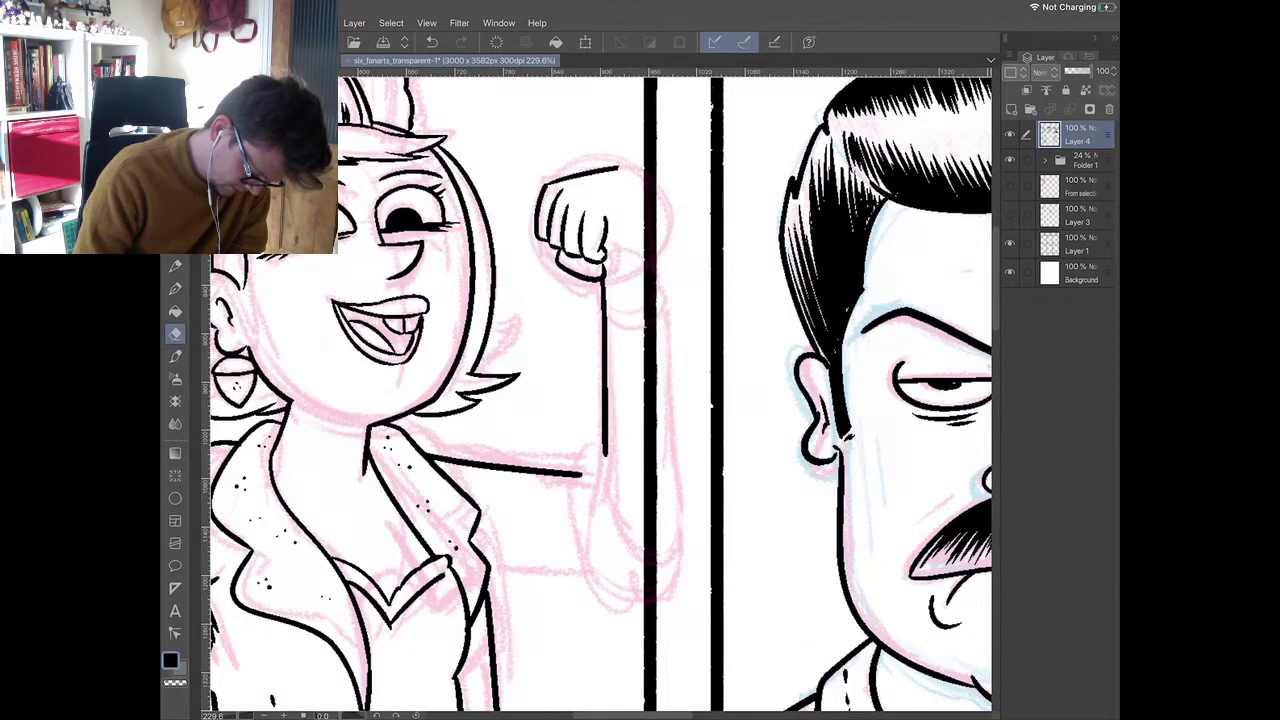
# - Redraw the back edge of the fist and ink the forearm's outer line down around the elbow
pyautogui.moveTo(620, 167)
pyautogui.mouseDown()
pyautogui.moveTo(552, 183)
pyautogui.moveTo(628, 183)
pyautogui.moveTo(645, 234)
pyautogui.mouseUp()
pyautogui.press('p')
pyautogui.moveTo(600, 455)
pyautogui.mouseDown()
pyautogui.moveTo(624, 555)
pyautogui.moveTo(657, 540)
pyautogui.moveTo(658, 275)
pyautogui.mouseUp()
# - Ink the rolled sleeve cuff around the raised elbow and the upper arm's underside to the jacket, and dismiss the low-battery alert
pyautogui.scroll(-4, 601, 394)
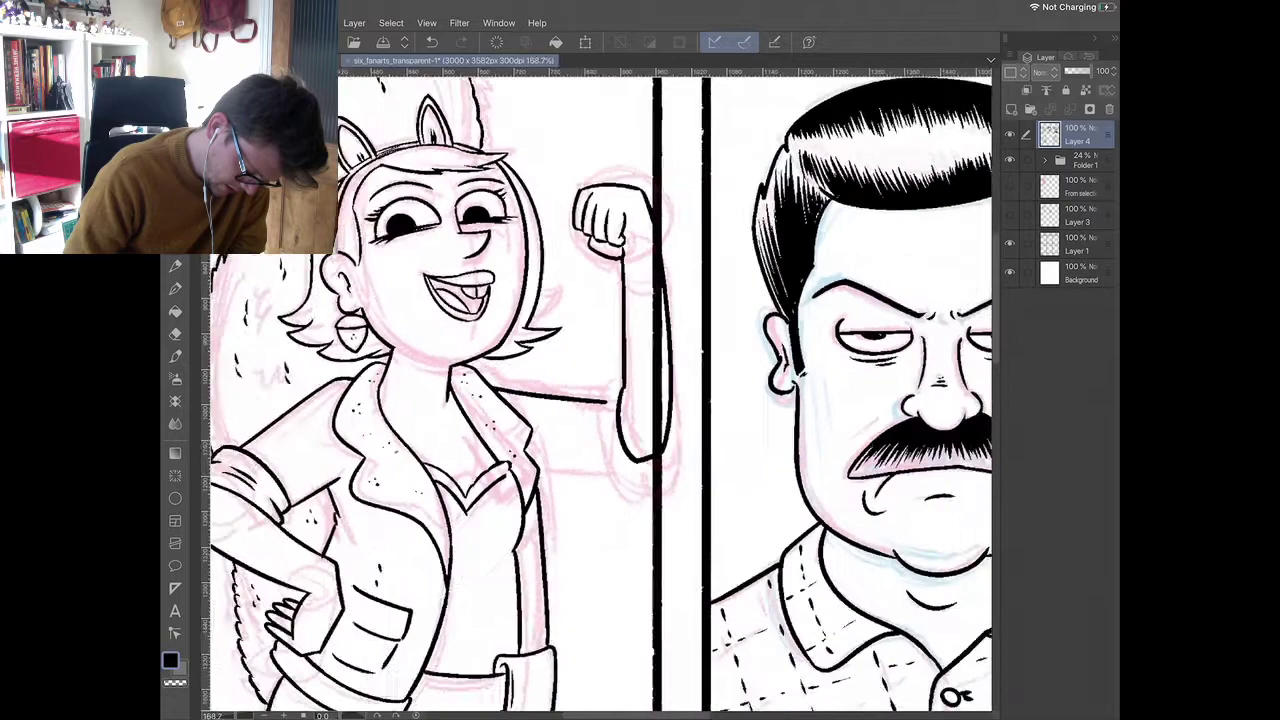
pyautogui.moveTo(624, 362)
pyautogui.mouseDown()
pyautogui.moveTo(616, 406)
pyautogui.moveTo(640, 460)
pyautogui.moveTo(656, 446)
pyautogui.mouseUp()
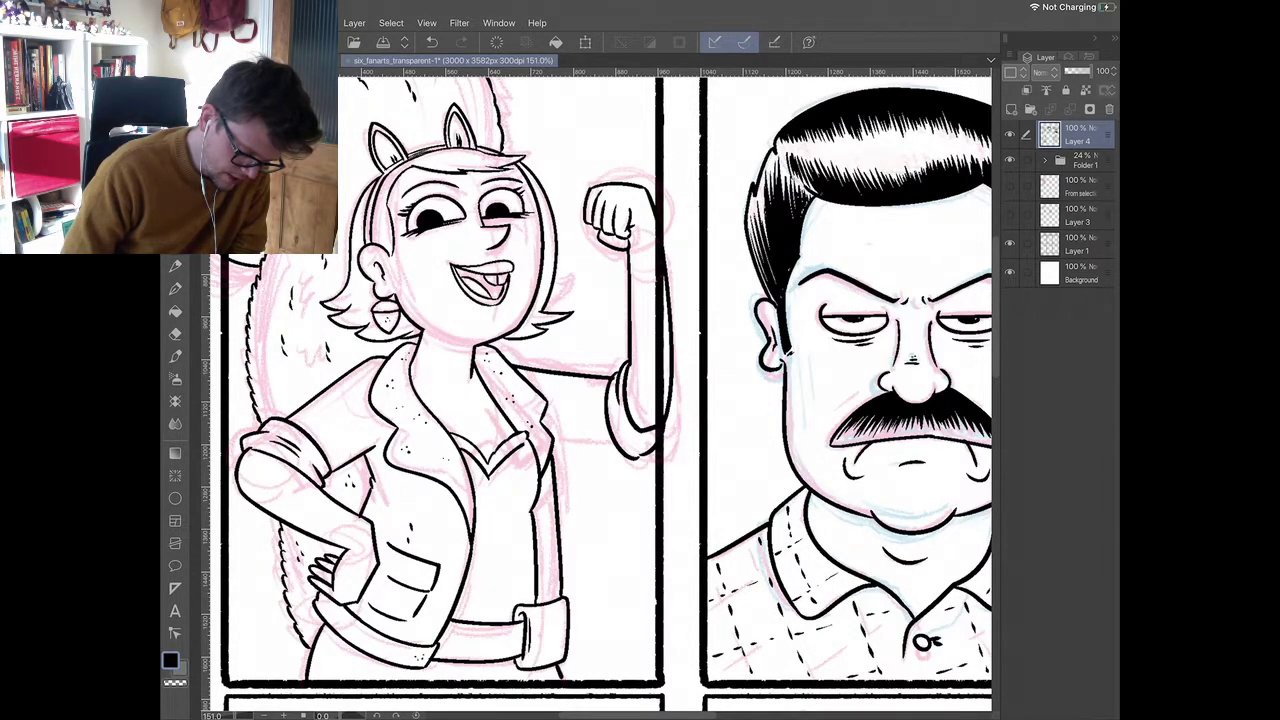
pyautogui.scroll(1, 601, 394)
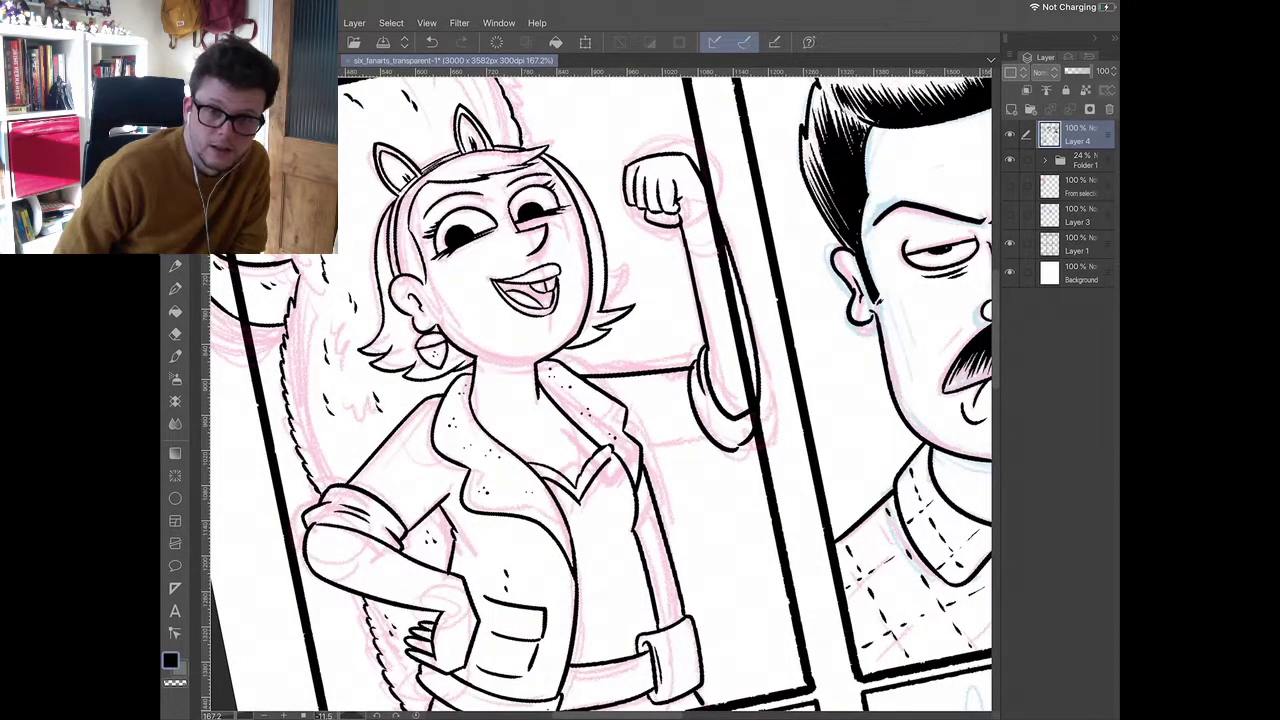
pyautogui.moveTo(650, 434); pyautogui.dragTo(644, 463)
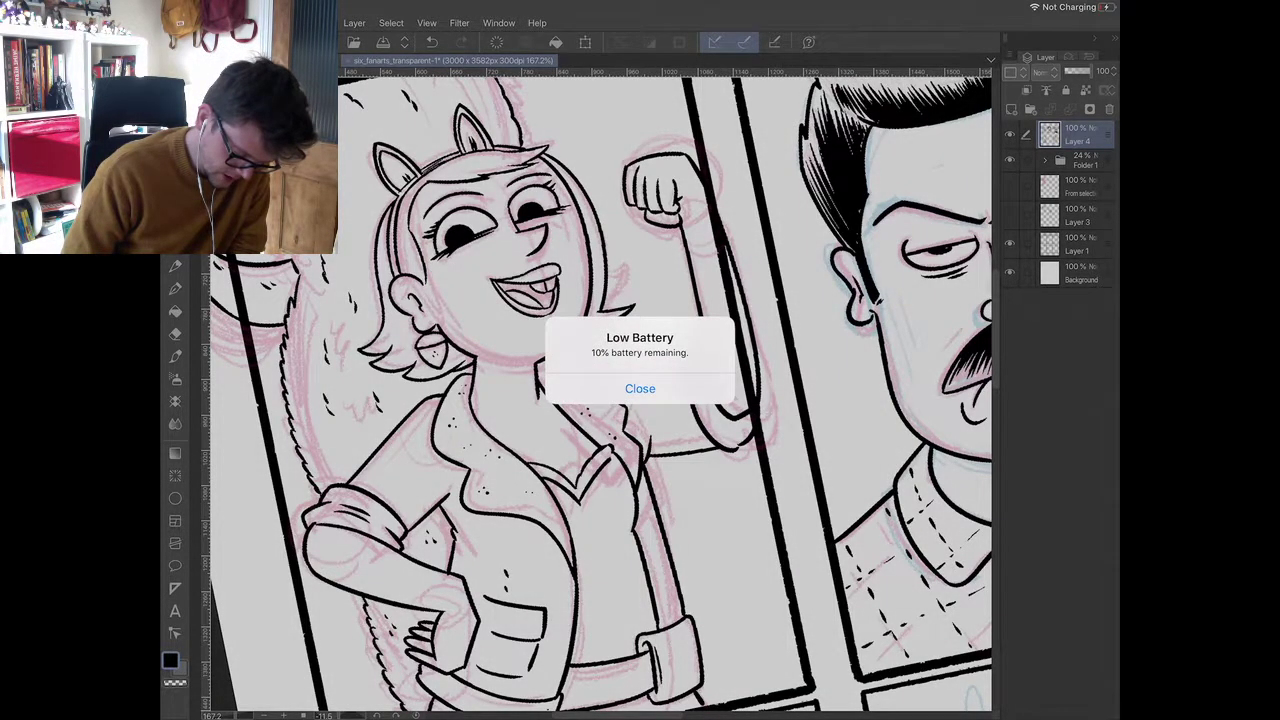
pyautogui.click(640, 389)
# - Examine the inked Squirrel Girl panel up close and compare it with the other panels across the whole page
pyautogui.scroll(2, 698, 365)
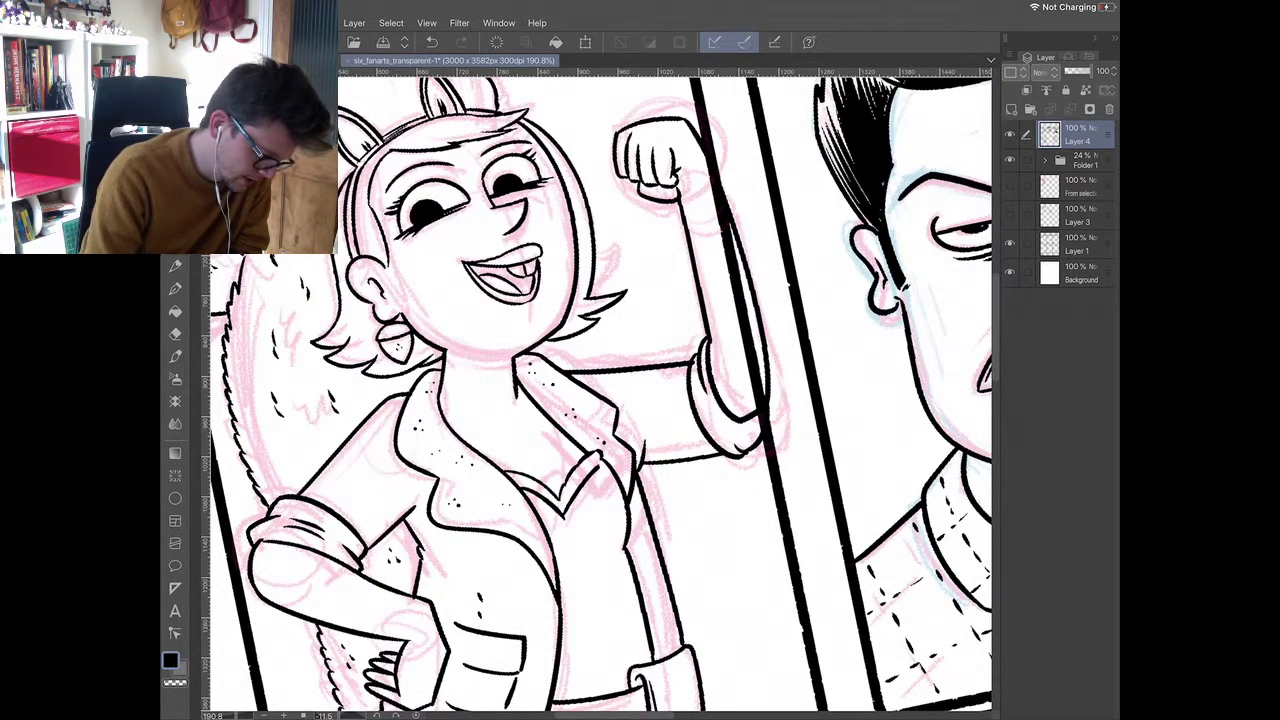
pyautogui.scroll(-5, 601, 395)
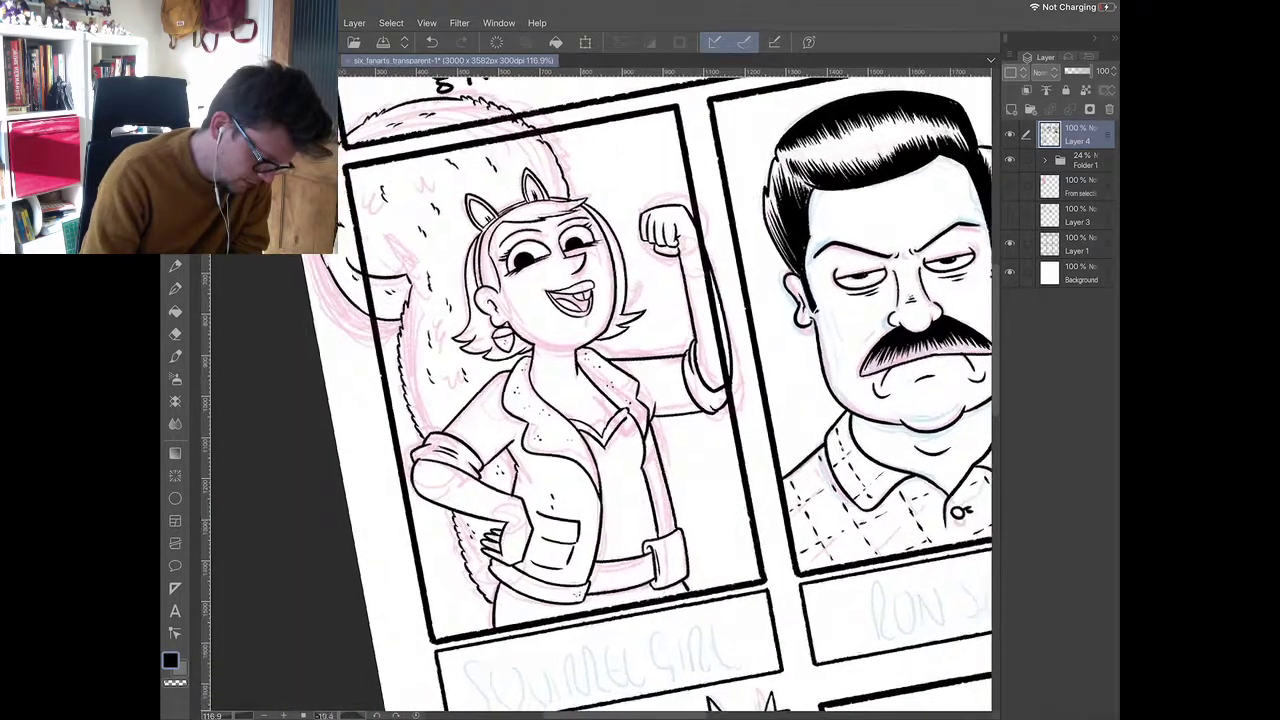
pyautogui.scroll(1, 600, 390)
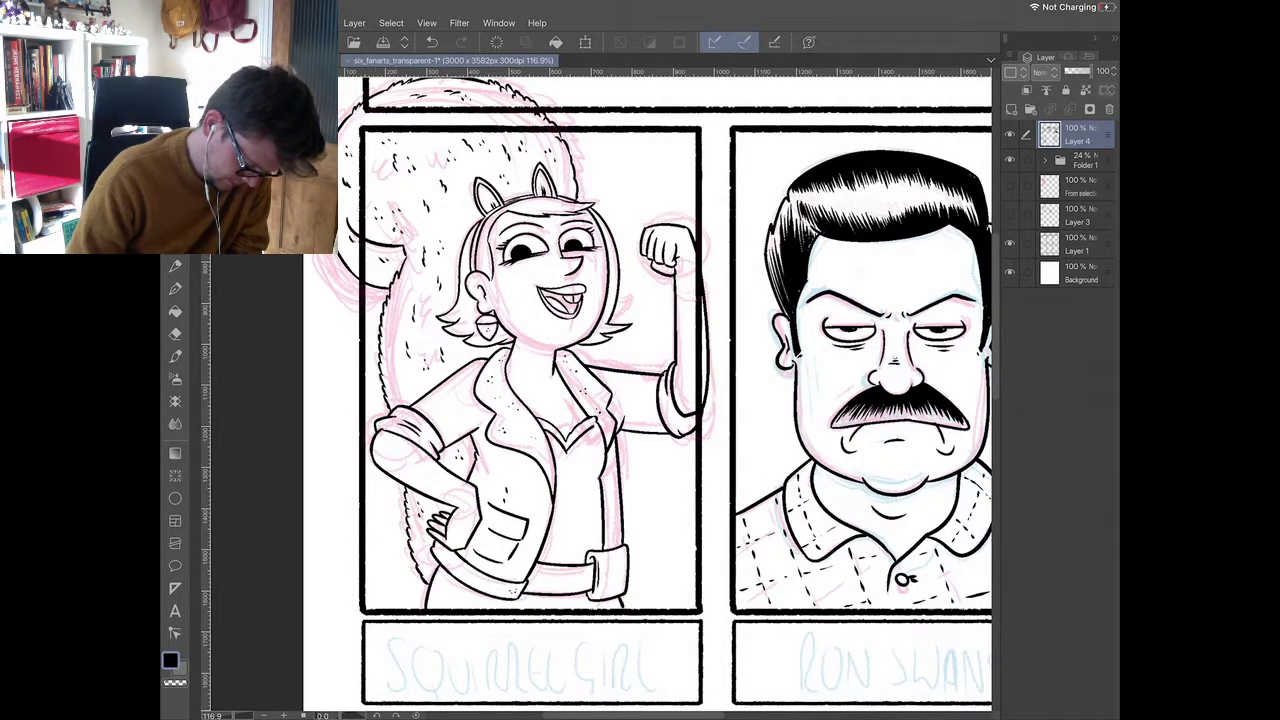
pyautogui.scroll(-2, 665, 392)
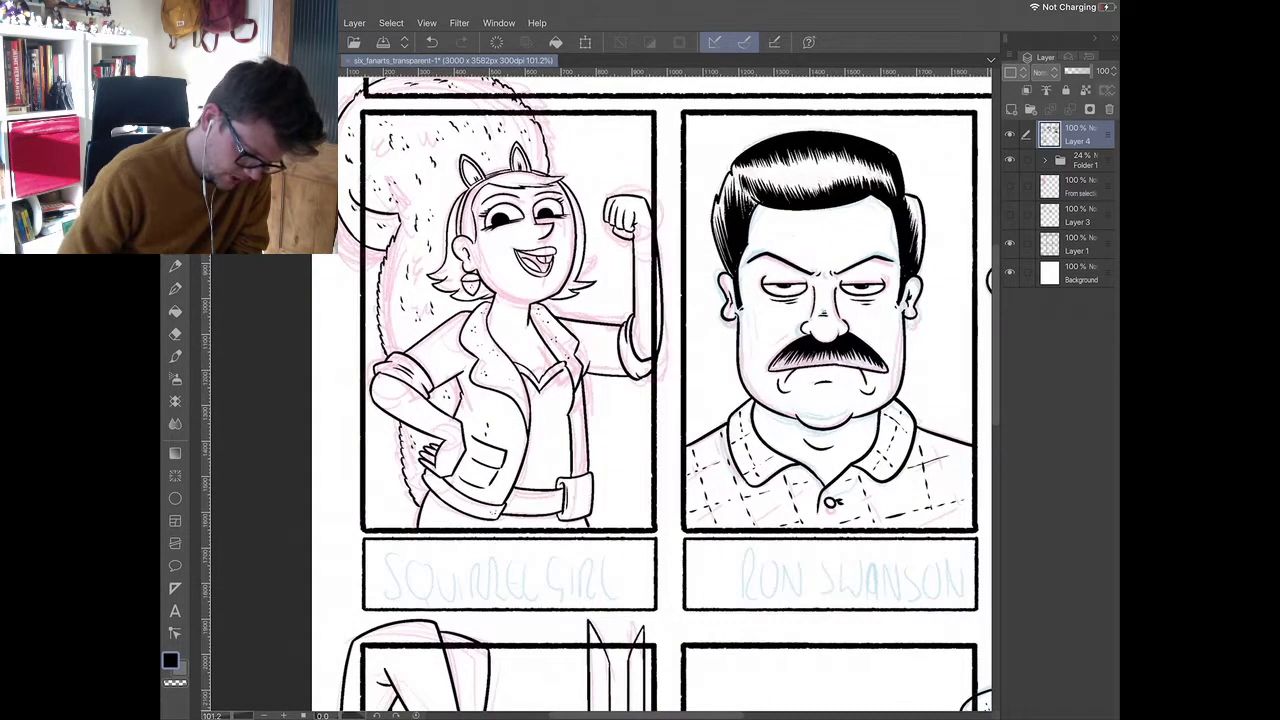
pyautogui.scroll(2, 598, 389)
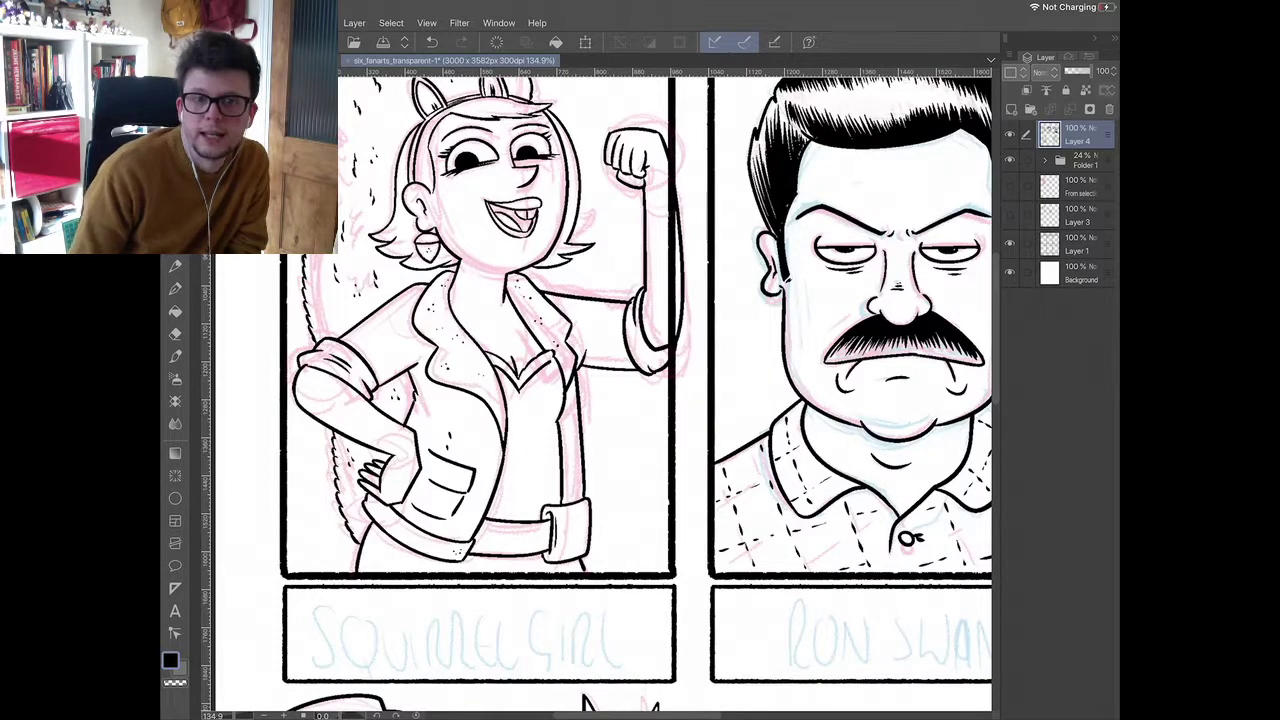
pyautogui.scroll(-2, 660, 390)
pyautogui.scroll(-1, 660, 390)
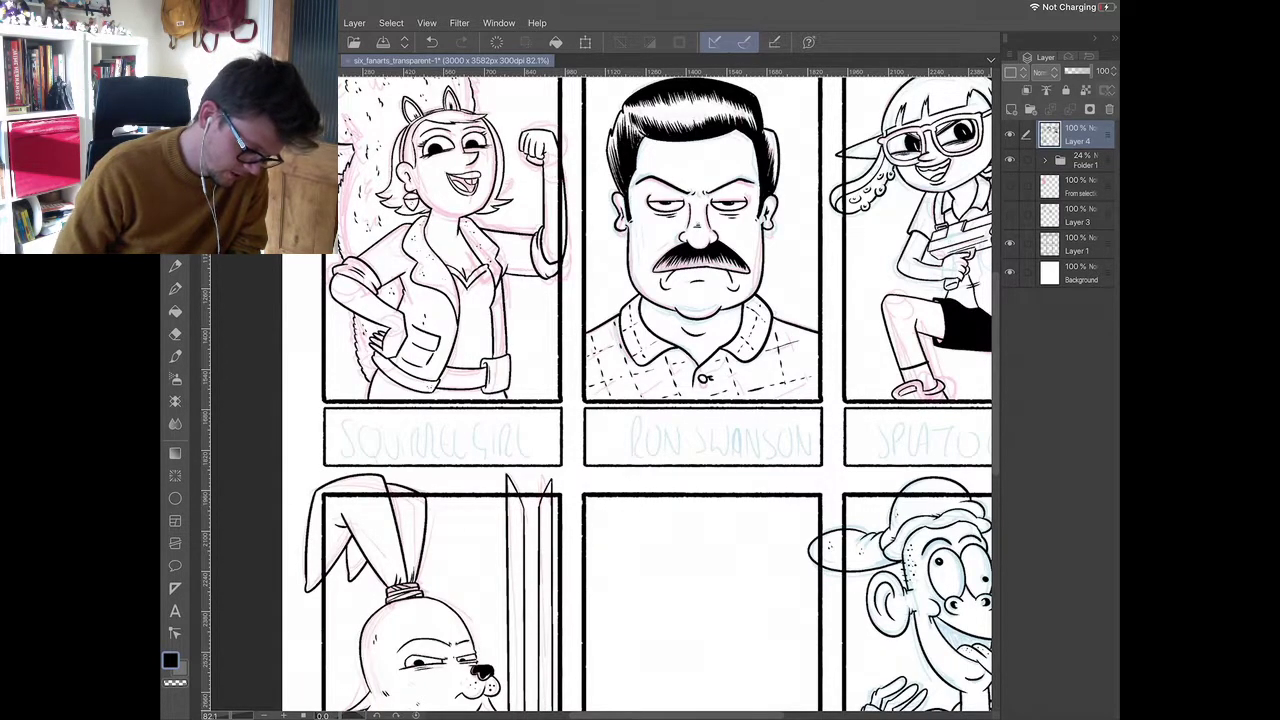
pyautogui.scroll(-3, 640, 394)
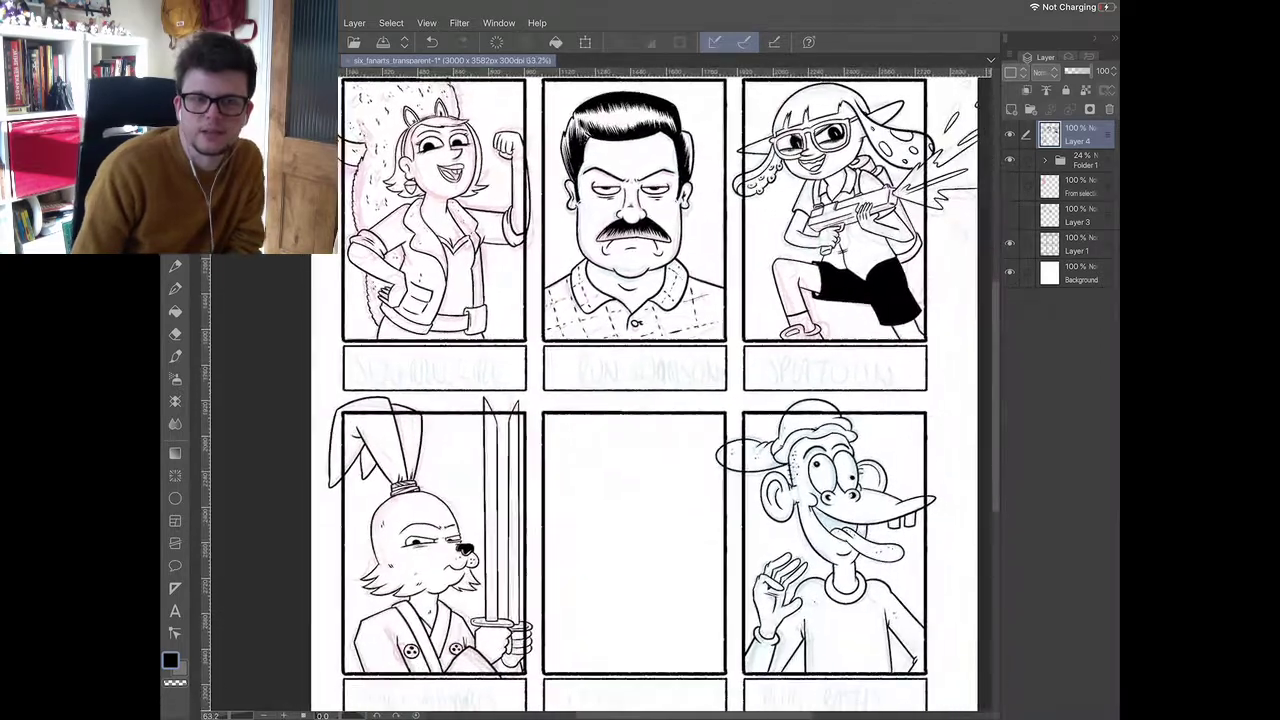
pyautogui.scroll(-1, 640, 394)
pyautogui.scroll(1, 640, 394)
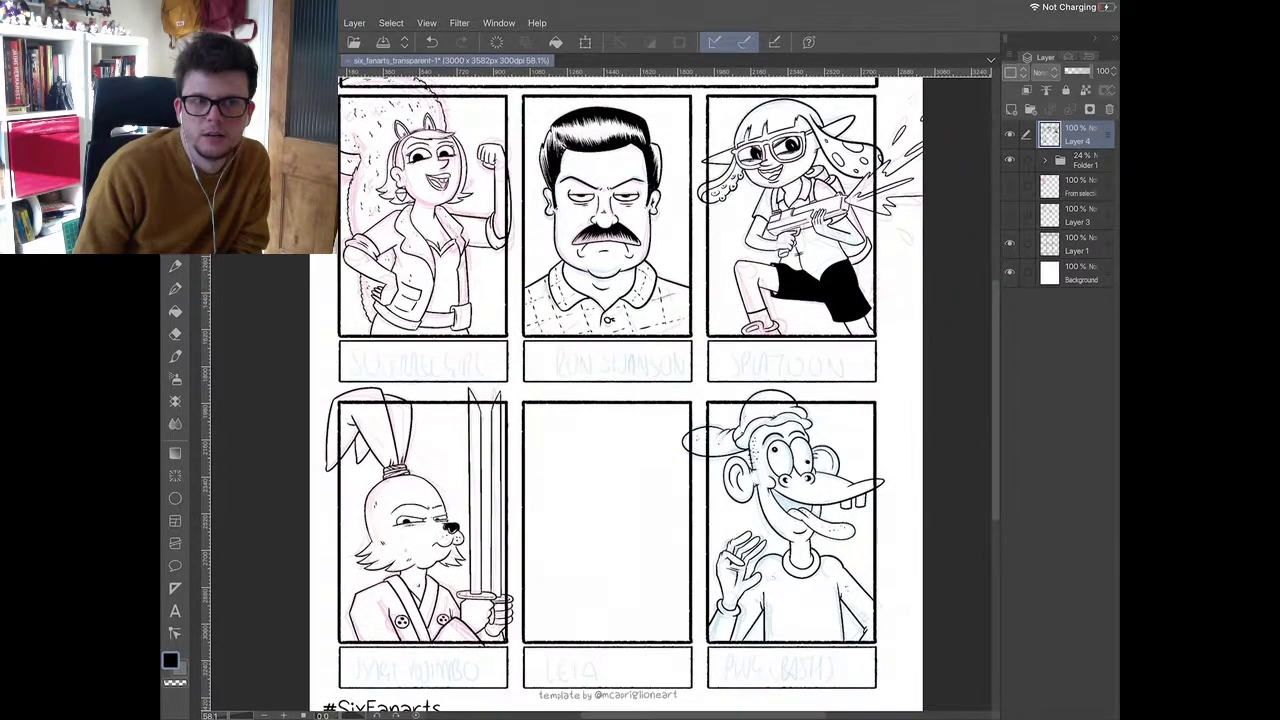